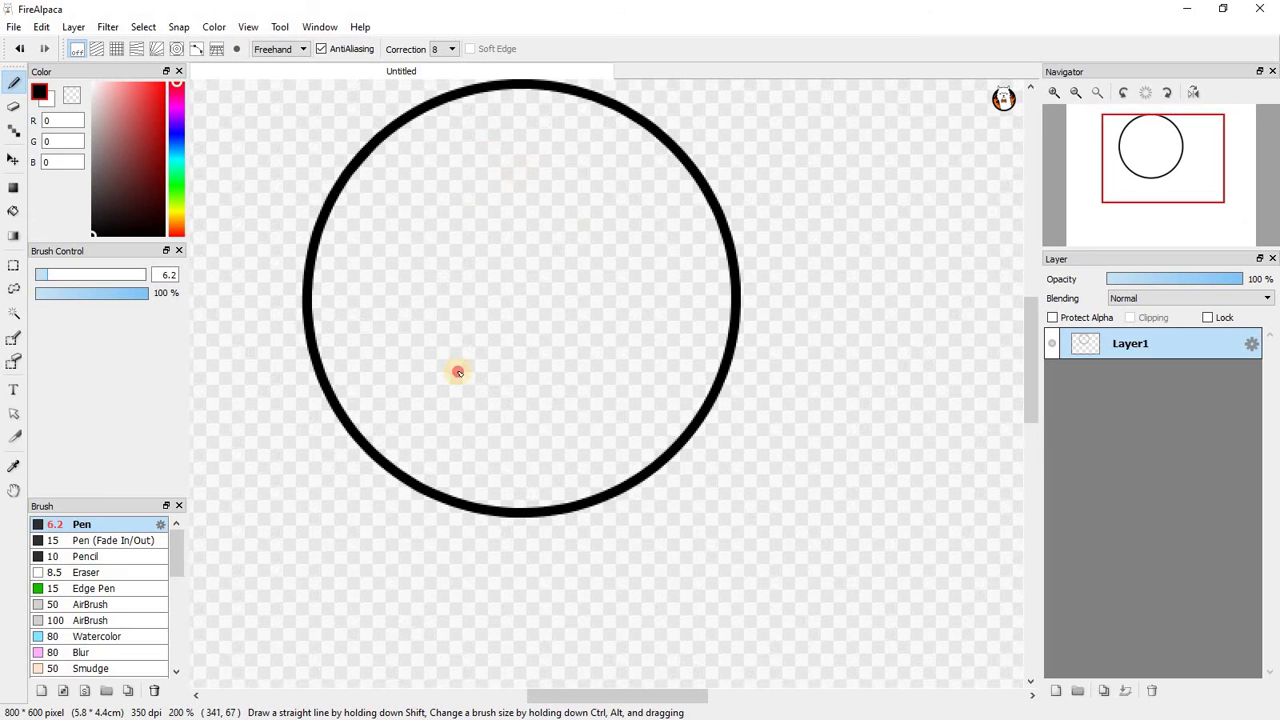
Draw crossing vertical and horizontal face guidelines inside the head circle, replacing the overlong horizontal stroke with a shorter one.
{"action": "left_click_drag", "start_coordinate": [778, 277], "coordinate": [776, 279]}
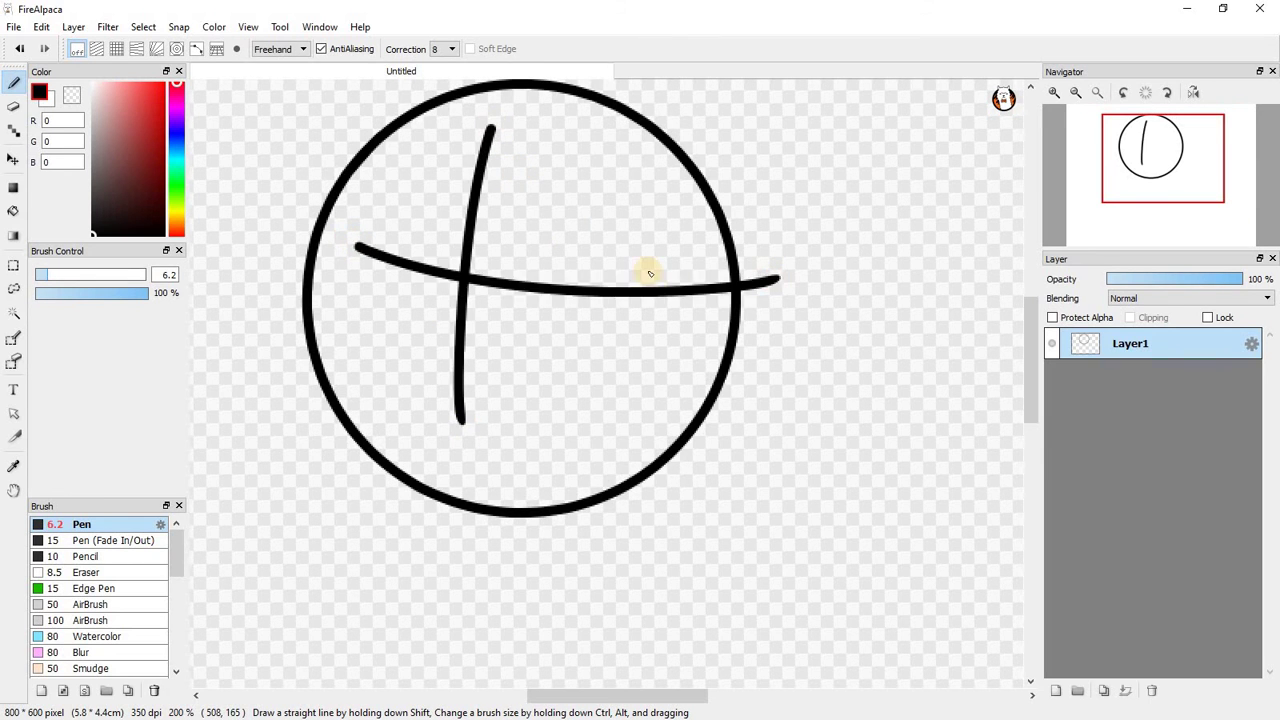
{"action": "scroll", "coordinate": [637, 271], "scroll_direction": "up", "scroll_amount": 1}
{"action": "key", "text": "ctrl+z"}
{"action": "left_click", "coordinate": [630, 268], "text": "shift"}
{"action": "scroll", "coordinate": [640, 266], "scroll_direction": "down", "scroll_amount": 5}
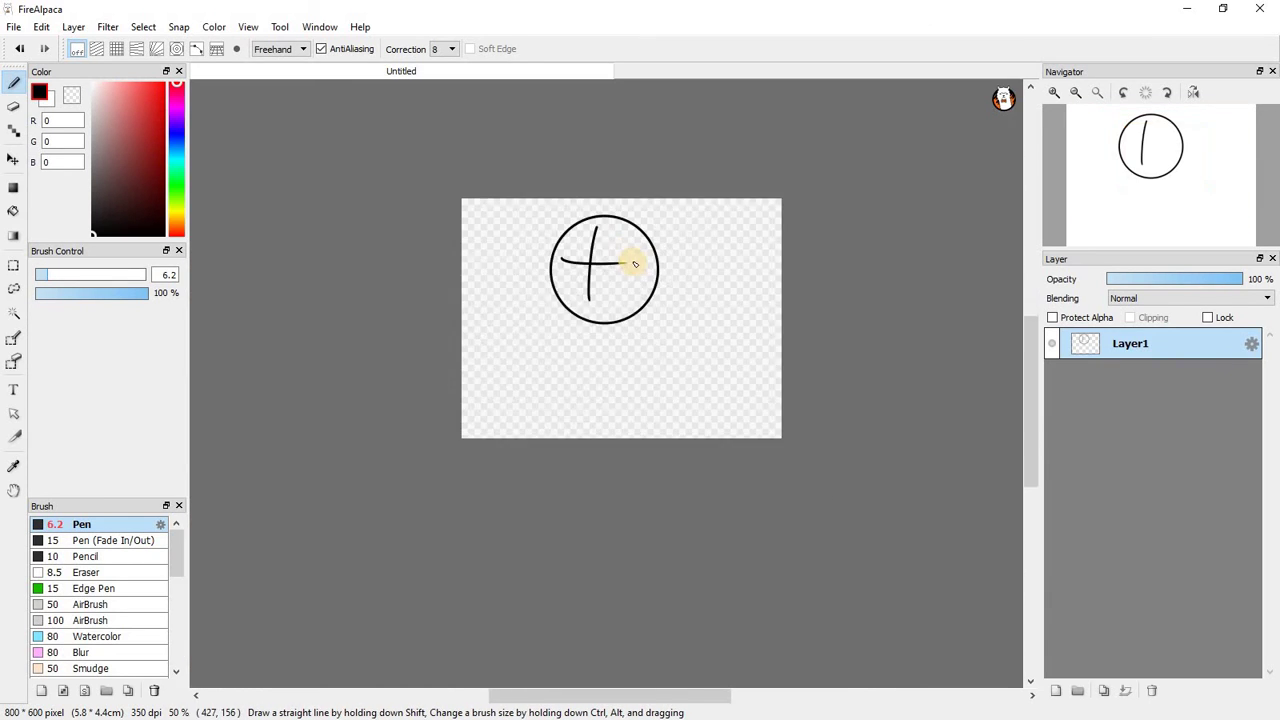
{"action": "scroll", "coordinate": [614, 337], "scroll_direction": "up", "scroll_amount": 2}
{"action": "scroll", "coordinate": [680, 130], "scroll_direction": "down", "scroll_amount": 2}
{"action": "scroll", "coordinate": [716, 278], "scroll_direction": "up", "scroll_amount": 3}
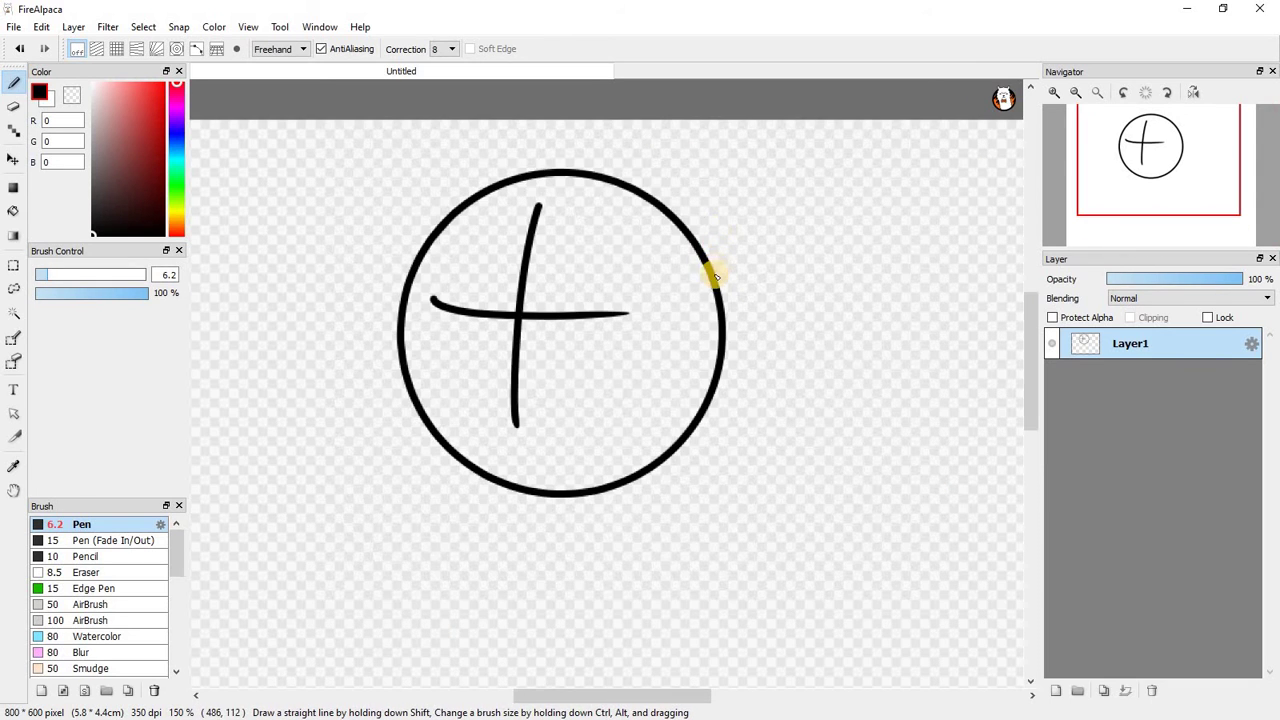
Draw one ear rising from the upper right of the head circle and a long pointed ear on its left side.
{"action": "left_click_drag", "start_coordinate": [587, 75], "coordinate": [537, 160]}
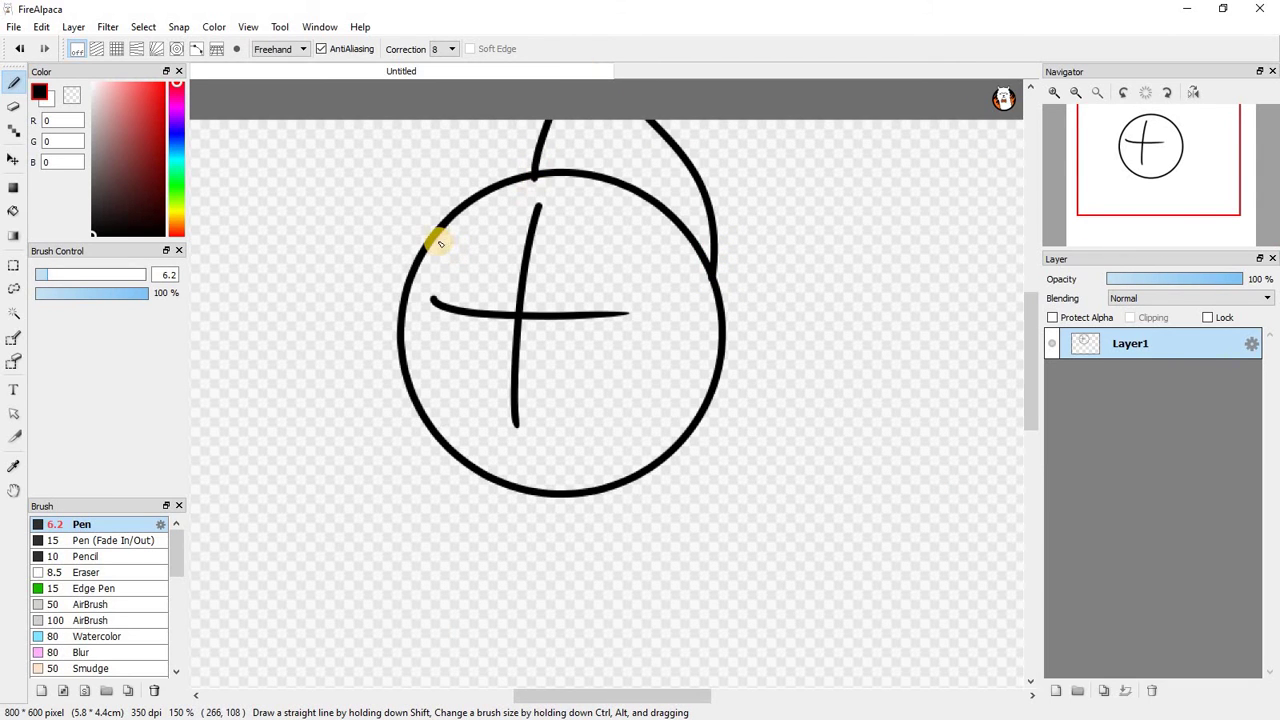
{"action": "mouse_move", "coordinate": [440, 243]}
{"action": "left_mouse_down"}
{"action": "mouse_move", "coordinate": [243, 303]}
{"action": "mouse_move", "coordinate": [371, 408]}
{"action": "mouse_move", "coordinate": [434, 366]}
{"action": "left_mouse_up"}
{"action": "scroll", "coordinate": [435, 196], "scroll_direction": "up", "scroll_amount": 3}
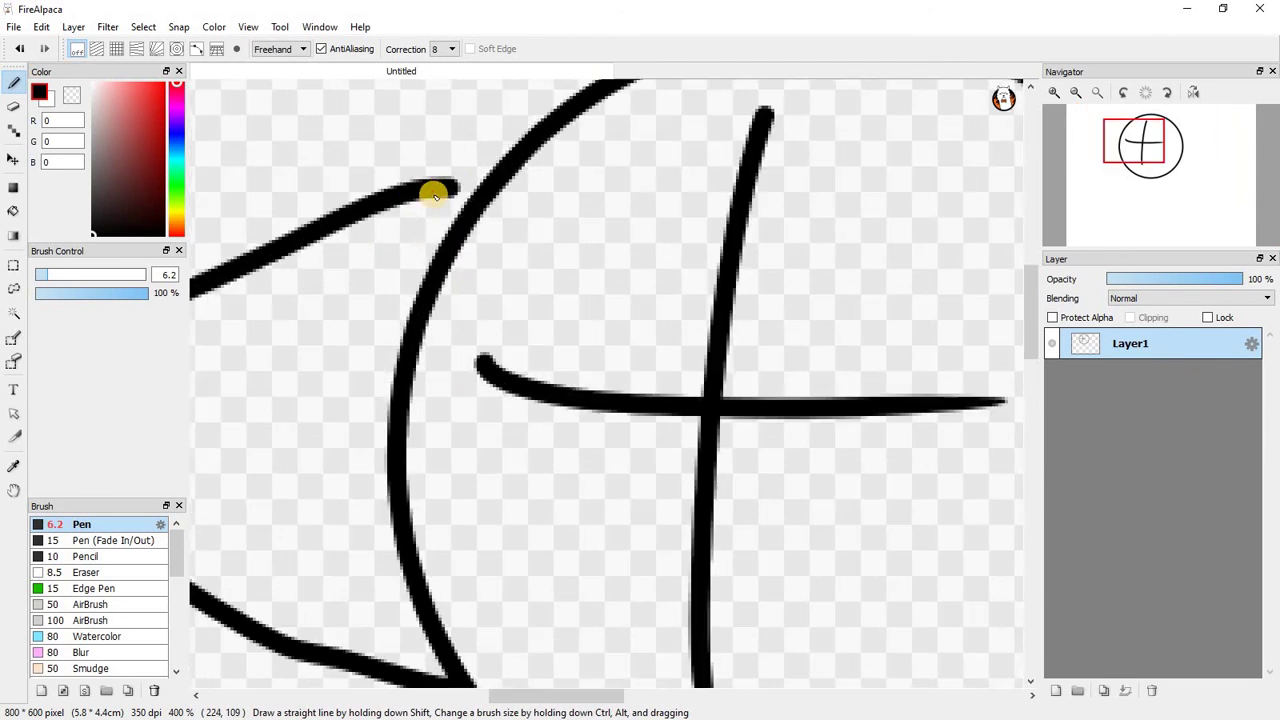
{"action": "scroll", "coordinate": [486, 214], "scroll_direction": "down", "scroll_amount": 4}
{"action": "scroll", "coordinate": [500, 257], "scroll_direction": "up", "scroll_amount": 4}
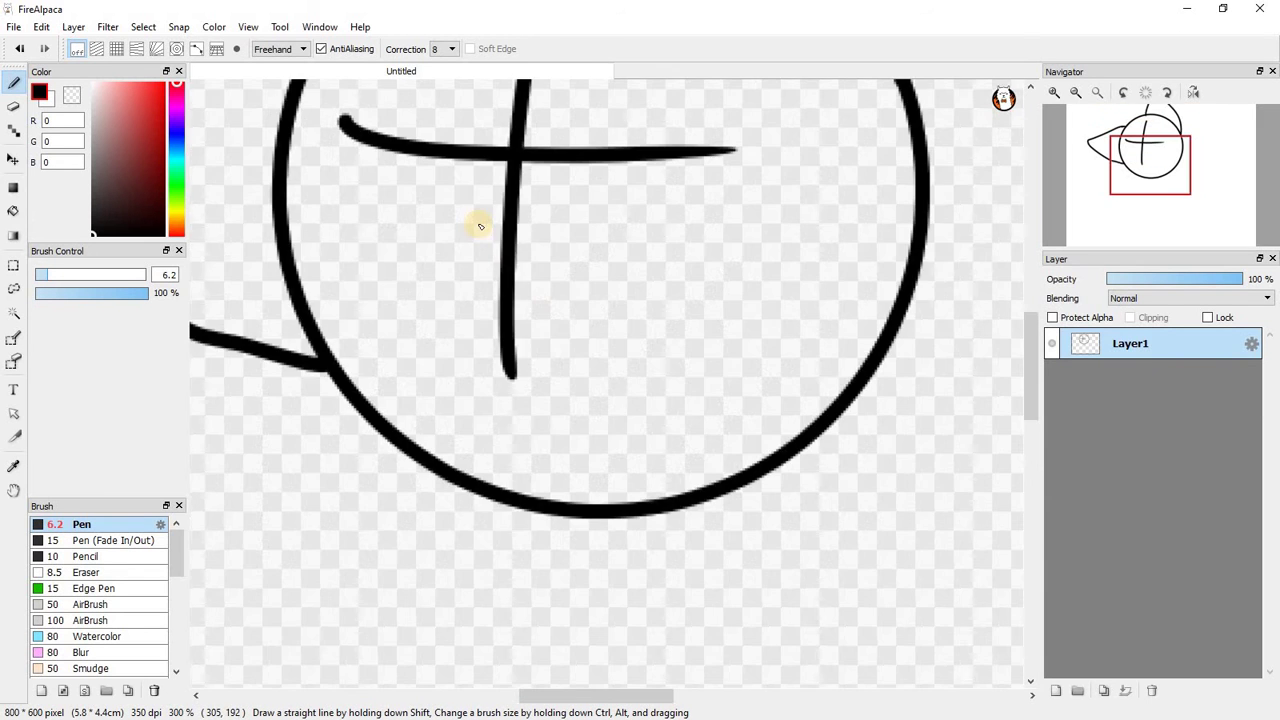
Redraw the left ear as a shorter pointed shape attached to the upper left of the head circle.
{"action": "scroll", "coordinate": [480, 227], "scroll_direction": "down", "scroll_amount": 3}
{"action": "scroll", "coordinate": [343, 123], "scroll_direction": "up", "scroll_amount": 2}
{"action": "left_click_drag", "start_coordinate": [578, 120], "coordinate": [403, 116]}
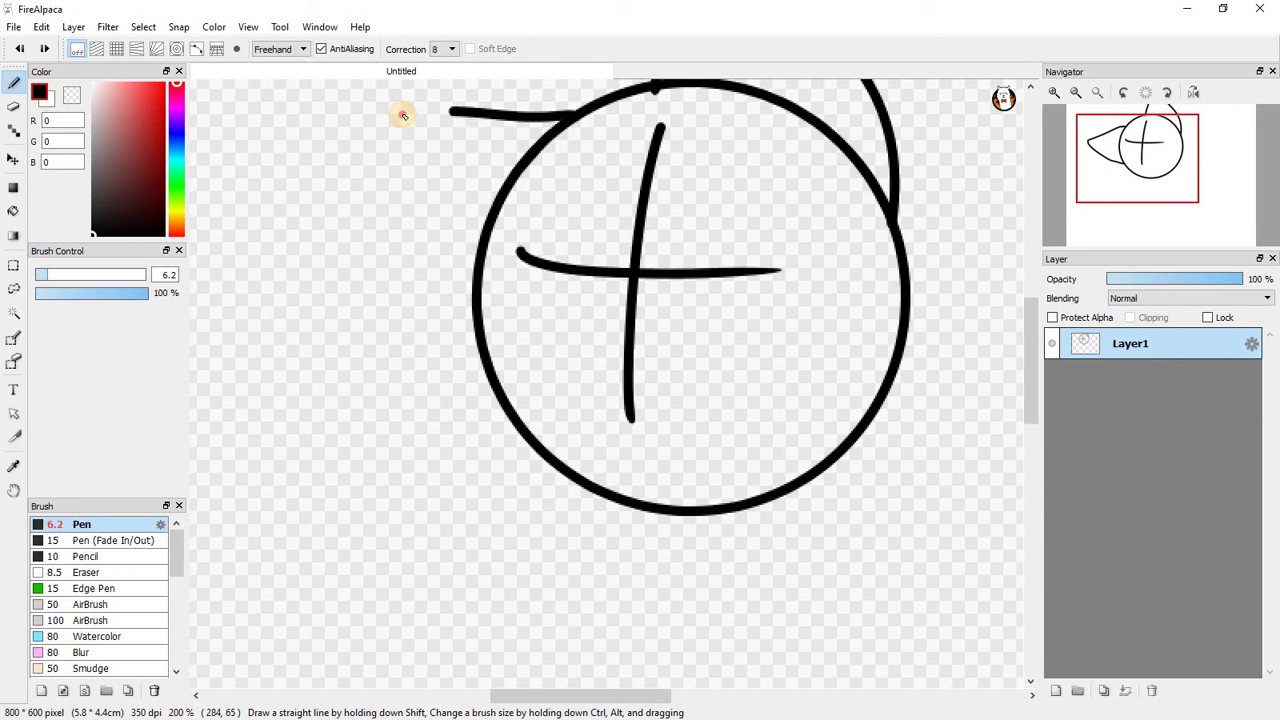
{"action": "left_click_drag", "start_coordinate": [430, 246], "coordinate": [436, 255]}
{"action": "key", "text": "ctrl+z"}
{"action": "mouse_move", "coordinate": [560, 115]}
{"action": "left_mouse_down"}
{"action": "mouse_move", "coordinate": [464, 151]}
{"action": "mouse_move", "coordinate": [410, 209]}
{"action": "mouse_move", "coordinate": [476, 286]}
{"action": "mouse_move", "coordinate": [399, 280]}
{"action": "mouse_move", "coordinate": [470, 373]}
{"action": "mouse_move", "coordinate": [520, 410]}
{"action": "left_mouse_up"}
{"action": "scroll", "coordinate": [480, 218], "scroll_direction": "down", "scroll_amount": 3}
{"action": "scroll", "coordinate": [480, 213], "scroll_direction": "up", "scroll_amount": 3}
{"action": "key", "text": "ctrl+z"}
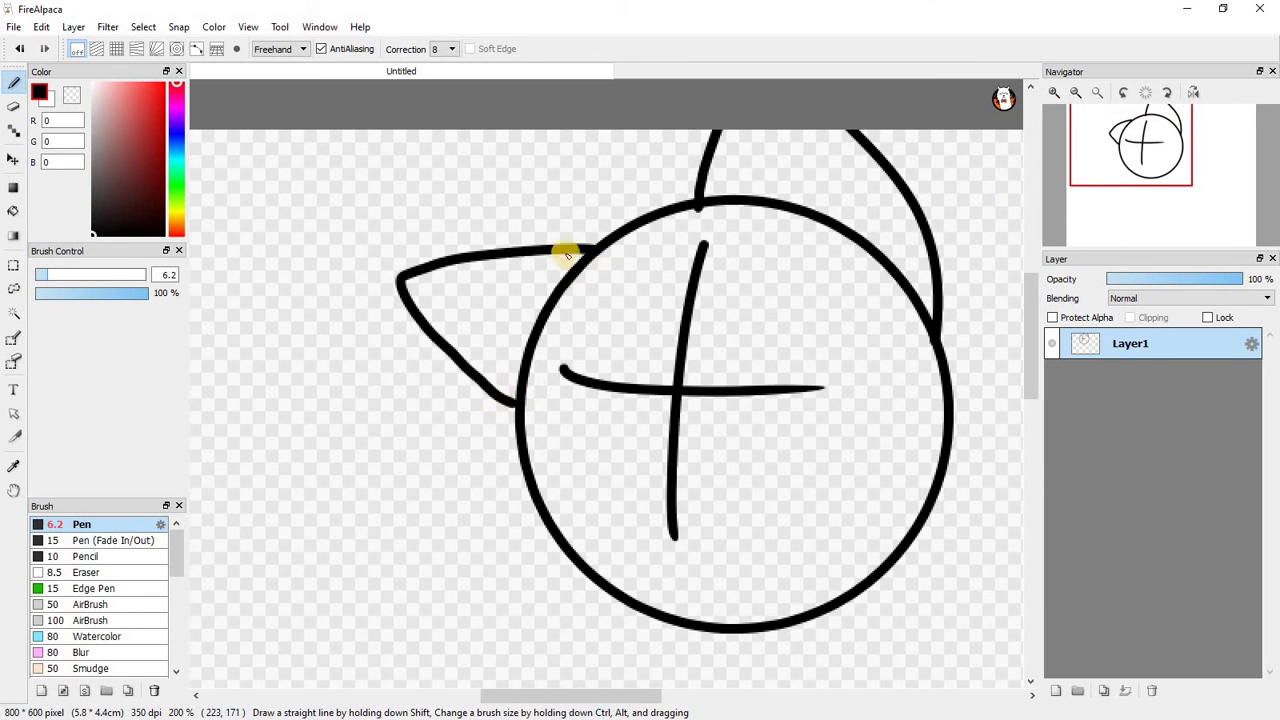
Draw the neck line down from the bottom of the head into a bumpy chest-fur outline.
{"action": "scroll", "coordinate": [563, 251], "scroll_direction": "down", "scroll_amount": 4}
{"action": "scroll", "coordinate": [503, 312], "scroll_direction": "up", "scroll_amount": 3}
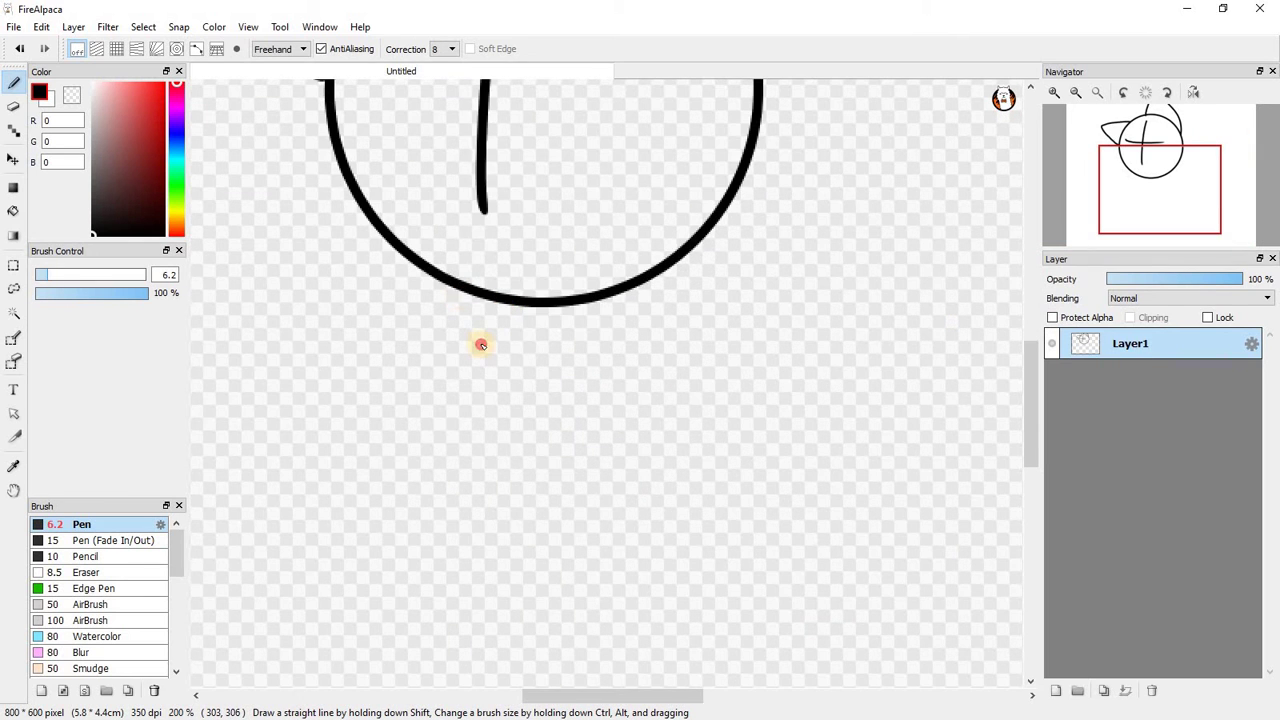
{"action": "mouse_move", "coordinate": [457, 289]}
{"action": "left_mouse_down"}
{"action": "mouse_move", "coordinate": [472, 406]}
{"action": "mouse_move", "coordinate": [452, 530]}
{"action": "left_mouse_up"}
{"action": "scroll", "coordinate": [500, 420], "scroll_direction": "down", "scroll_amount": 4}
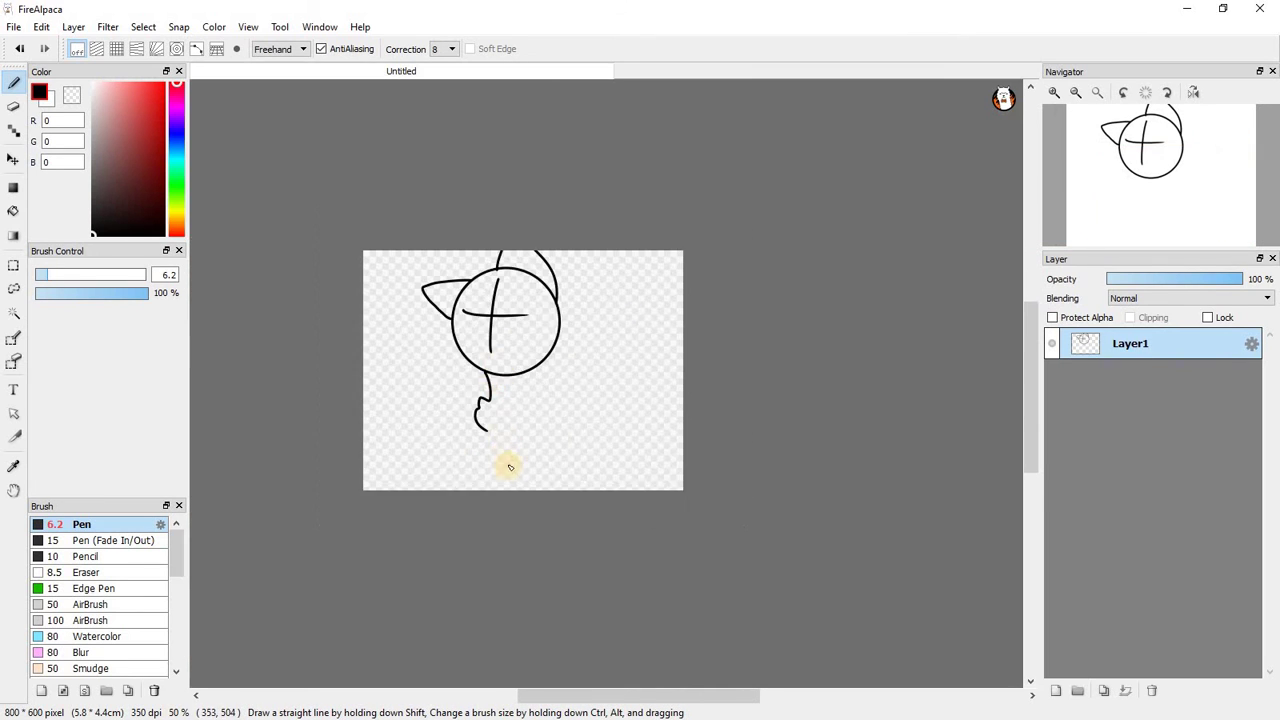
Draw the two long side lines of the near front leg from the chest down to the canvas edge.
{"action": "scroll", "coordinate": [503, 310], "scroll_direction": "up", "scroll_amount": 3}
{"action": "mouse_move", "coordinate": [517, 267]}
{"action": "left_mouse_down"}
{"action": "mouse_move", "coordinate": [477, 306]}
{"action": "mouse_move", "coordinate": [435, 544]}
{"action": "left_mouse_up"}
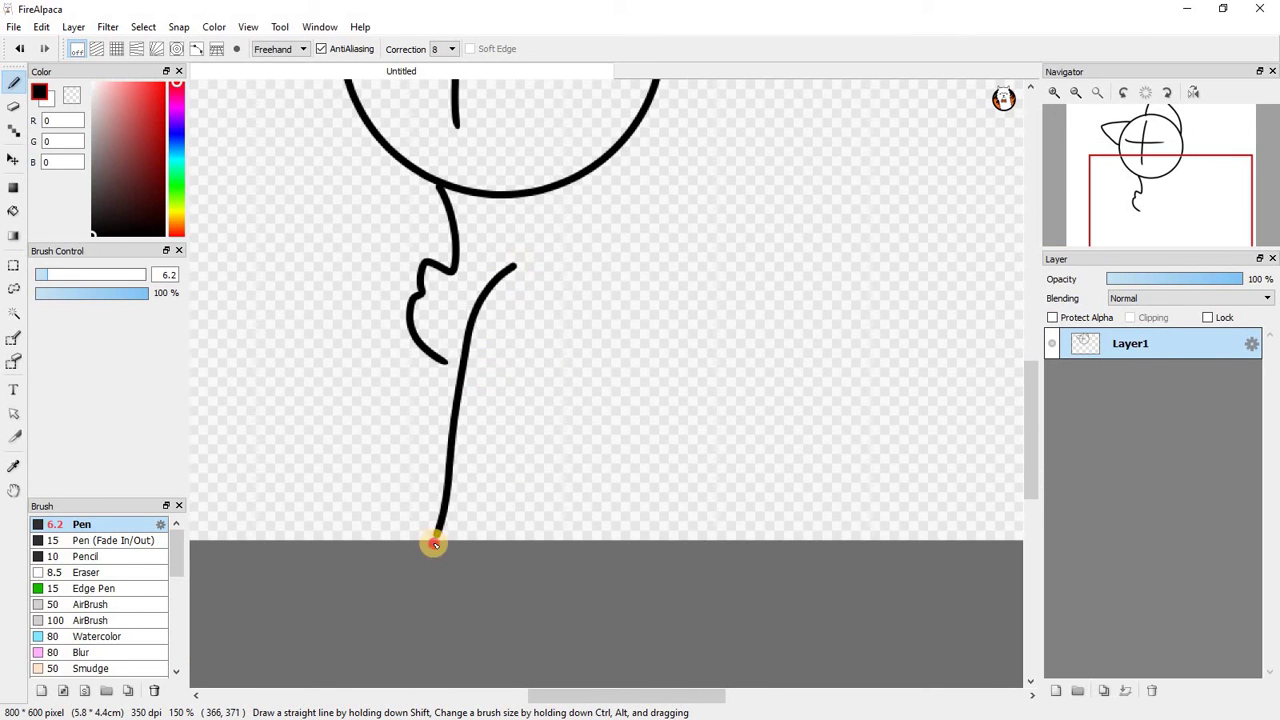
{"action": "mouse_move", "coordinate": [584, 333]}
{"action": "left_mouse_down"}
{"action": "mouse_move", "coordinate": [536, 546]}
{"action": "mouse_move", "coordinate": [487, 653]}
{"action": "left_mouse_up"}
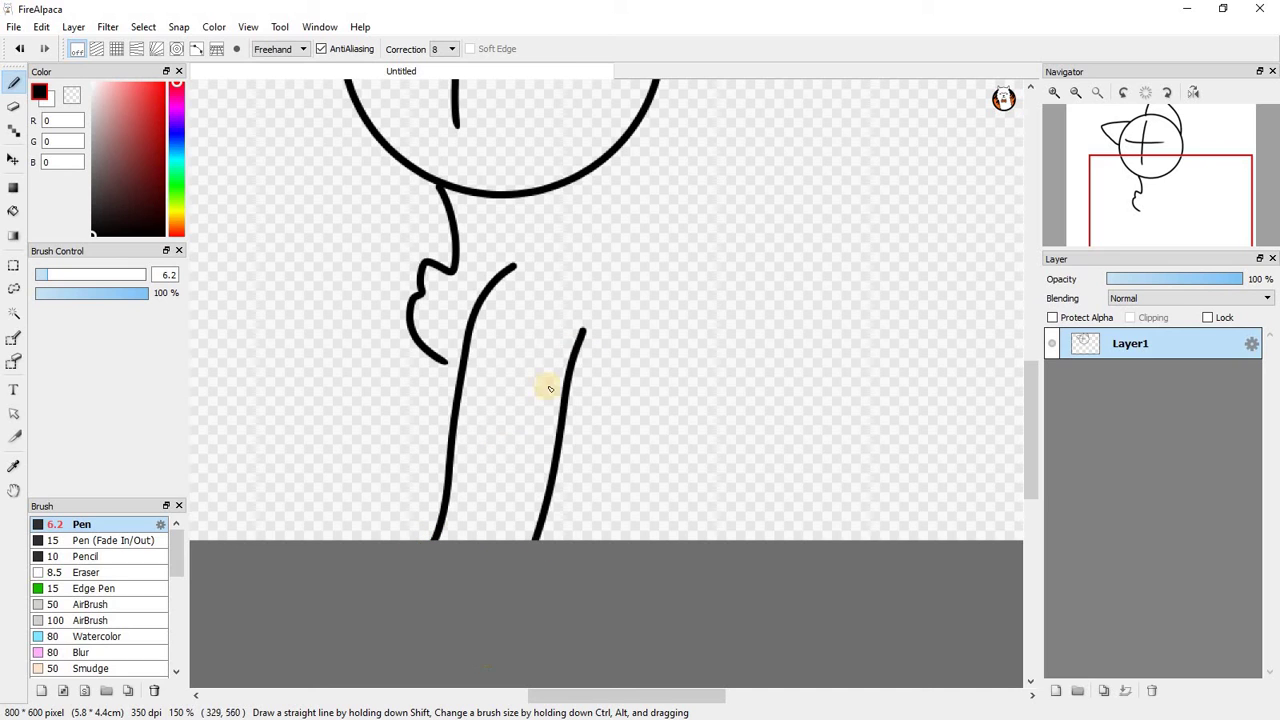
{"action": "key", "text": "ctrl+z"}
{"action": "left_click_drag", "start_coordinate": [586, 326], "coordinate": [549, 672]}
{"action": "key", "text": "ctrl+z"}
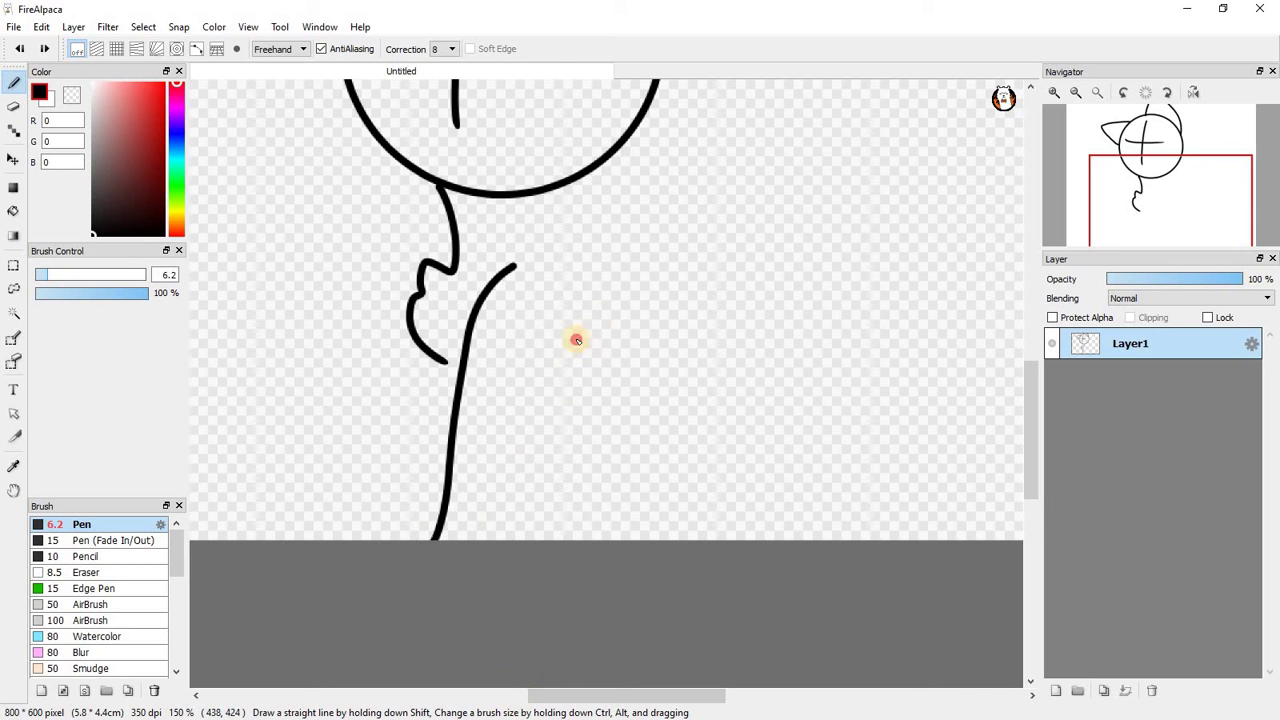
{"action": "left_click_drag", "start_coordinate": [594, 317], "coordinate": [535, 631]}
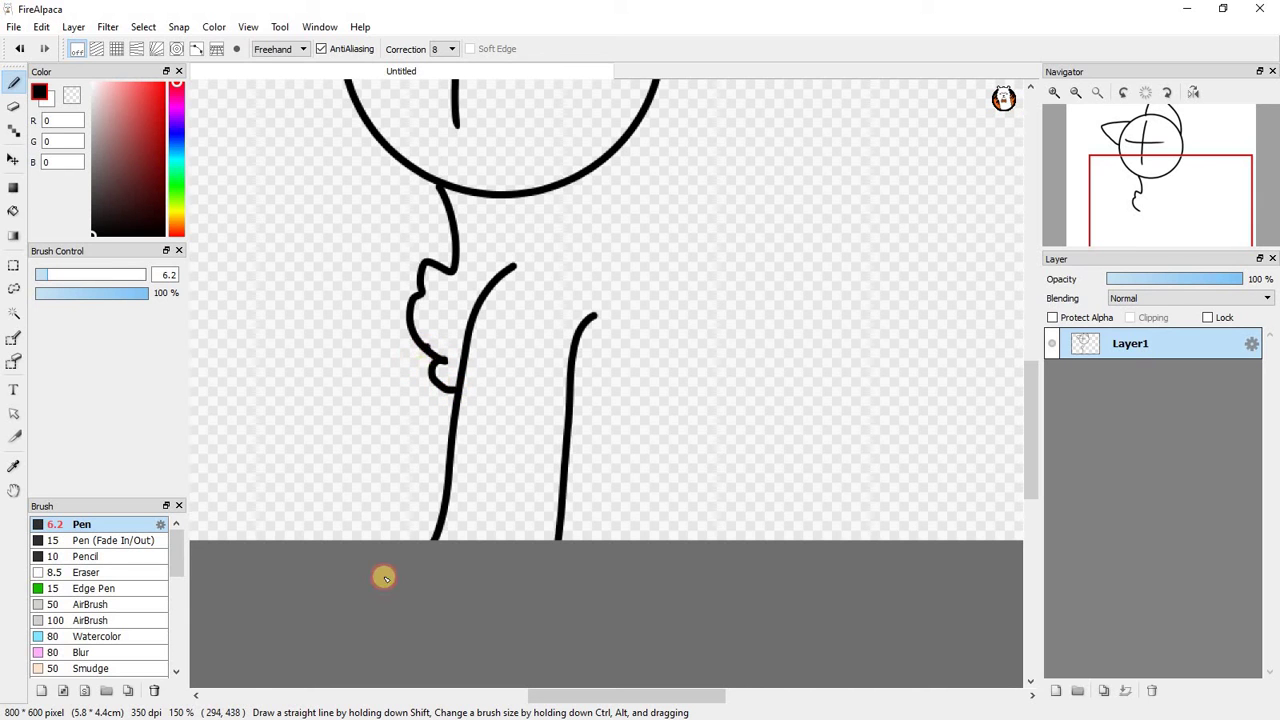
Add a small fur accent at the notch of the chest line and try a back line descending from the head.
{"action": "scroll", "coordinate": [400, 560], "scroll_direction": "down", "scroll_amount": 3}
{"action": "scroll", "coordinate": [443, 409], "scroll_direction": "up", "scroll_amount": 7}
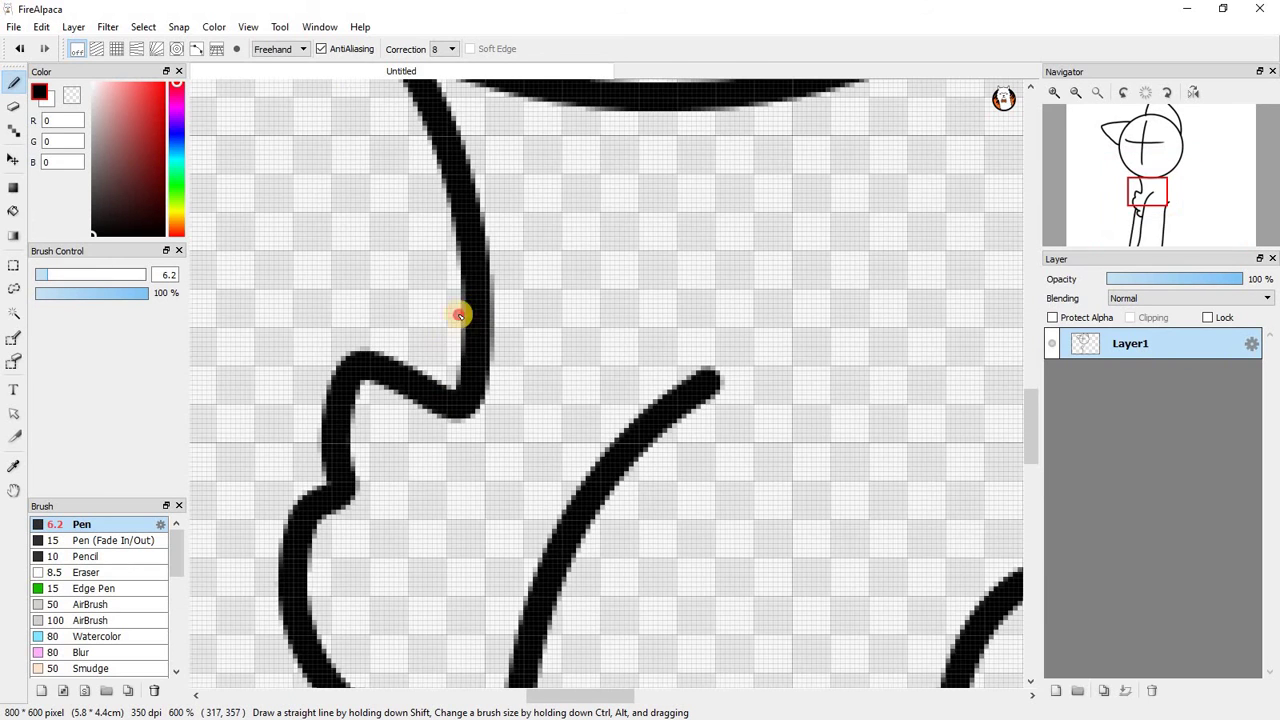
{"action": "mouse_move", "coordinate": [458, 315]}
{"action": "left_mouse_down"}
{"action": "mouse_move", "coordinate": [435, 383]}
{"action": "mouse_move", "coordinate": [448, 381]}
{"action": "mouse_move", "coordinate": [457, 342]}
{"action": "left_mouse_up"}
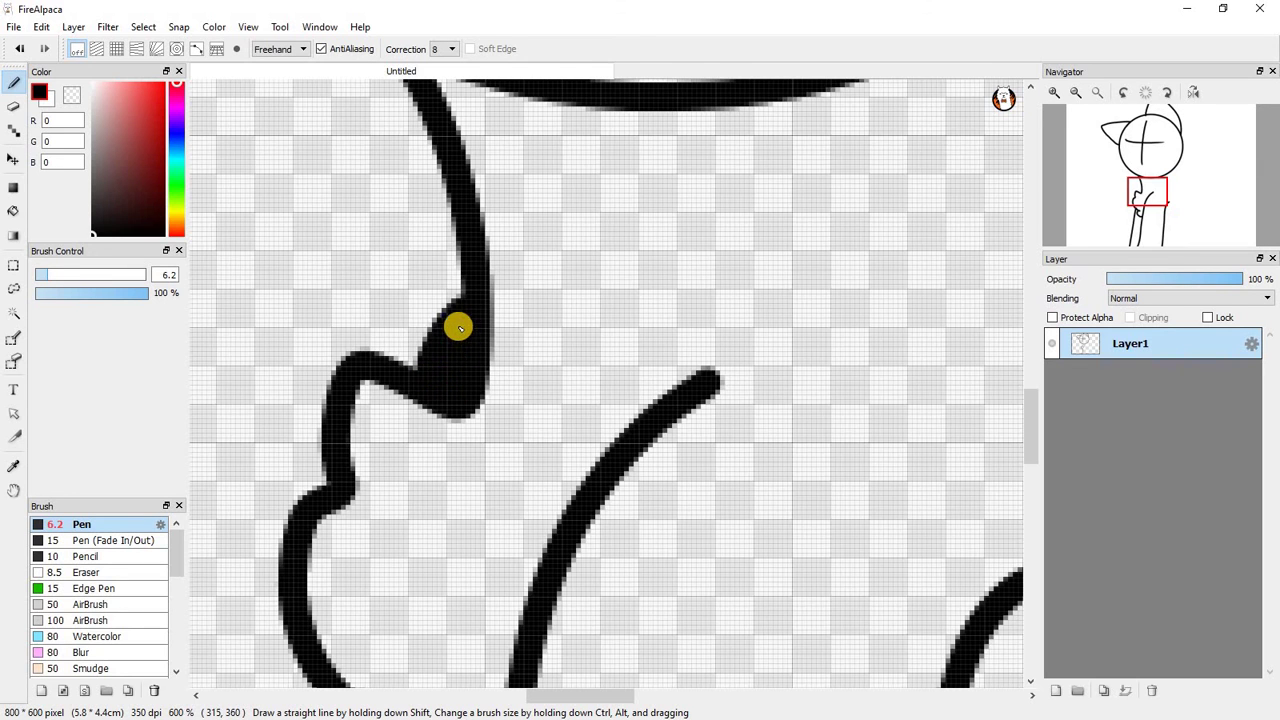
{"action": "scroll", "coordinate": [458, 328], "scroll_direction": "down", "scroll_amount": 5}
{"action": "scroll", "coordinate": [556, 306], "scroll_direction": "up", "scroll_amount": 2}
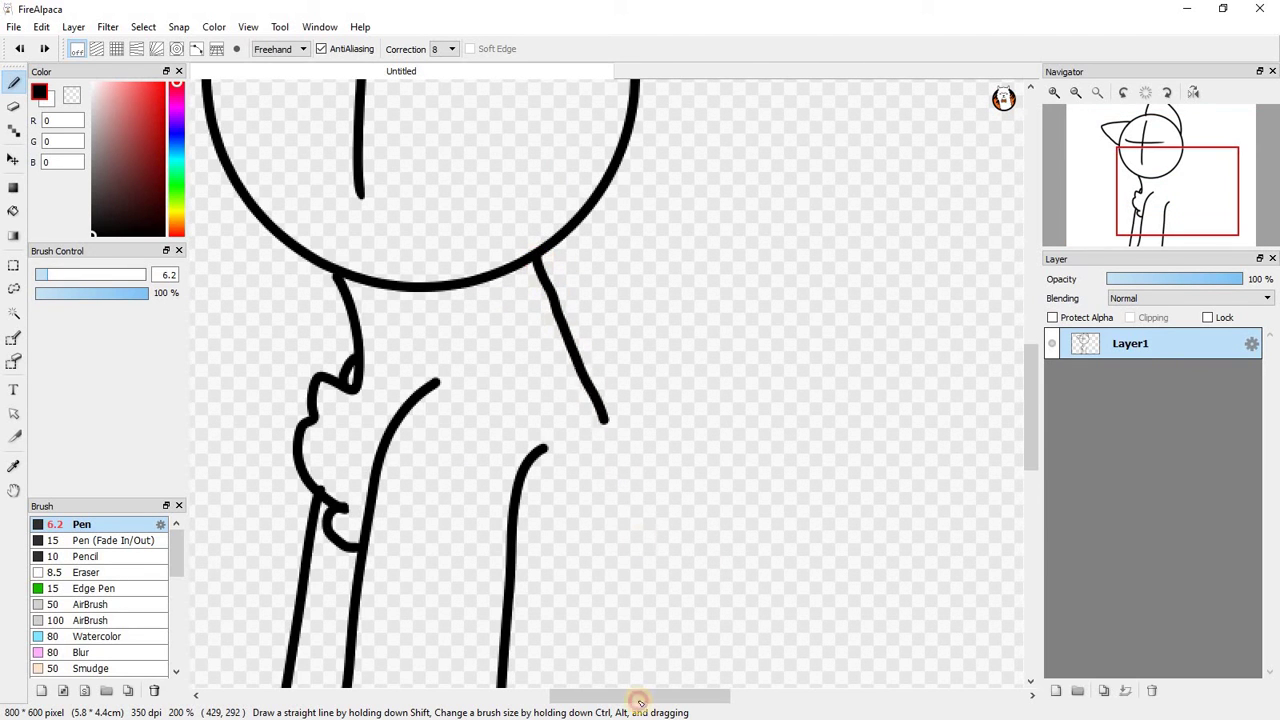
{"action": "scroll", "coordinate": [571, 491], "scroll_direction": "down", "scroll_amount": 2}
{"action": "scroll", "coordinate": [585, 495], "scroll_direction": "up", "scroll_amount": 2}
{"action": "scroll", "coordinate": [594, 511], "scroll_direction": "down", "scroll_amount": 2}
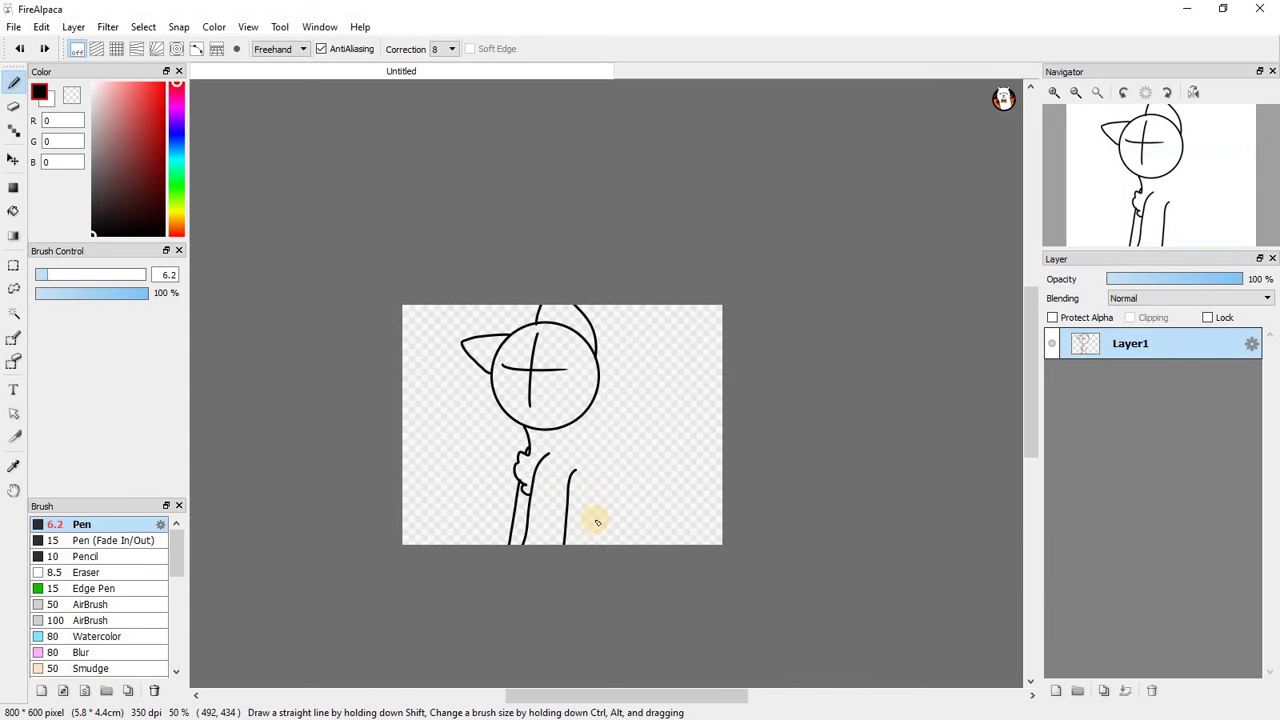
Draw the upper thigh curve and the lower edge of the hind leg beside the front leg.
{"action": "scroll", "coordinate": [594, 515], "scroll_direction": "up", "scroll_amount": 2}
{"action": "left_click_drag", "start_coordinate": [582, 457], "coordinate": [515, 439]}
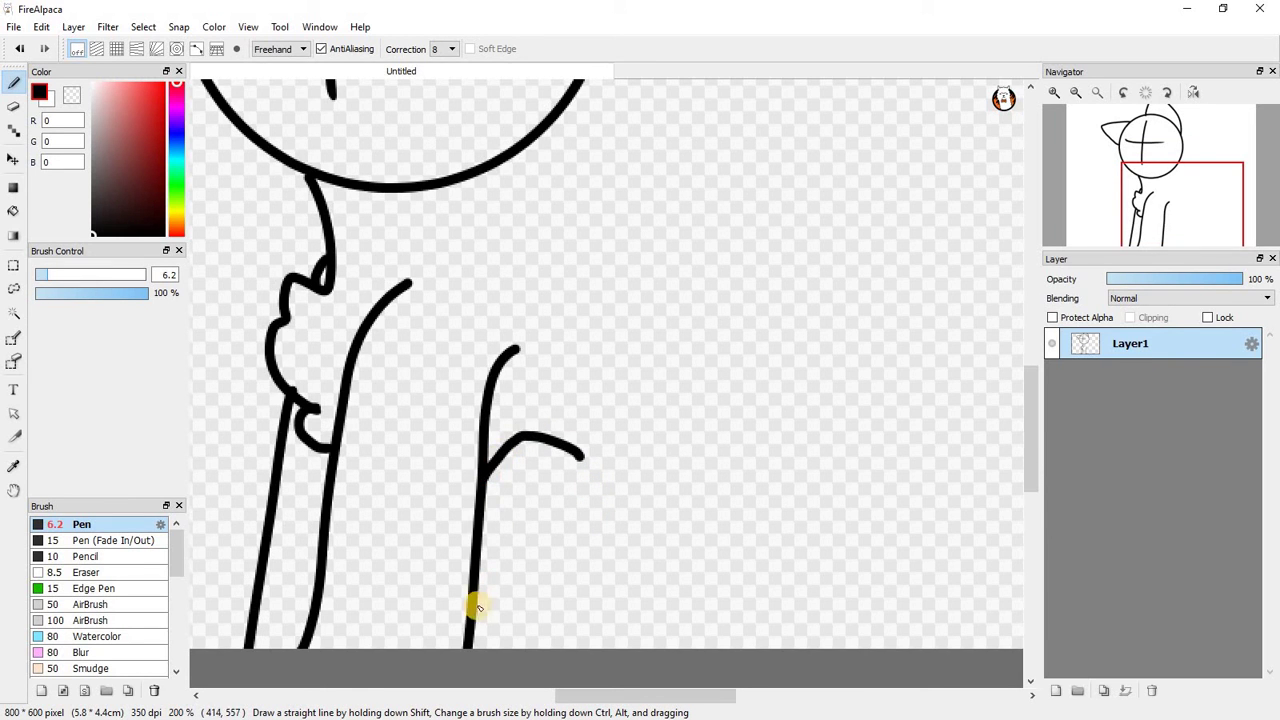
{"action": "left_click_drag", "start_coordinate": [607, 628], "coordinate": [503, 636]}
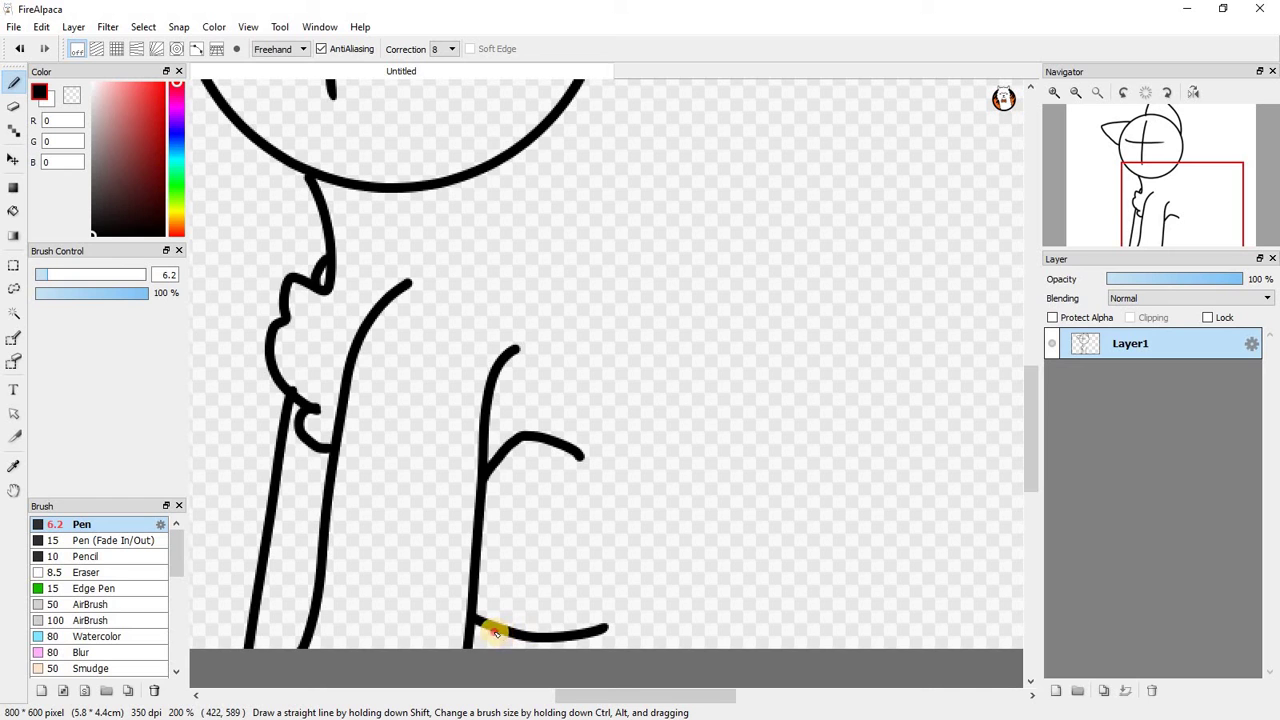
{"action": "scroll", "coordinate": [531, 514], "scroll_direction": "down", "scroll_amount": 2}
{"action": "scroll", "coordinate": [544, 395], "scroll_direction": "up", "scroll_amount": 1}
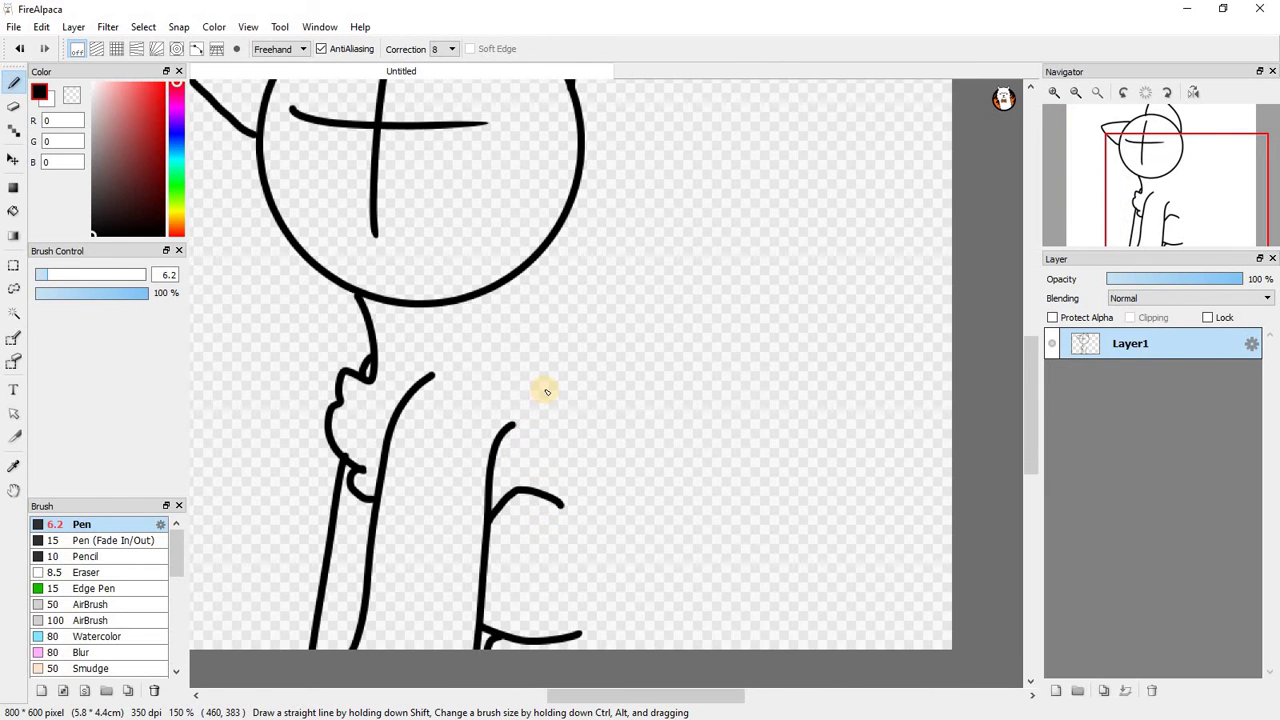
Undo the hind leg, front leg and added fur strokes back to the first chest-fur outline.
{"action": "key", "text": "ctrl+z"}
{"action": "key", "text": "ctrl+z"}
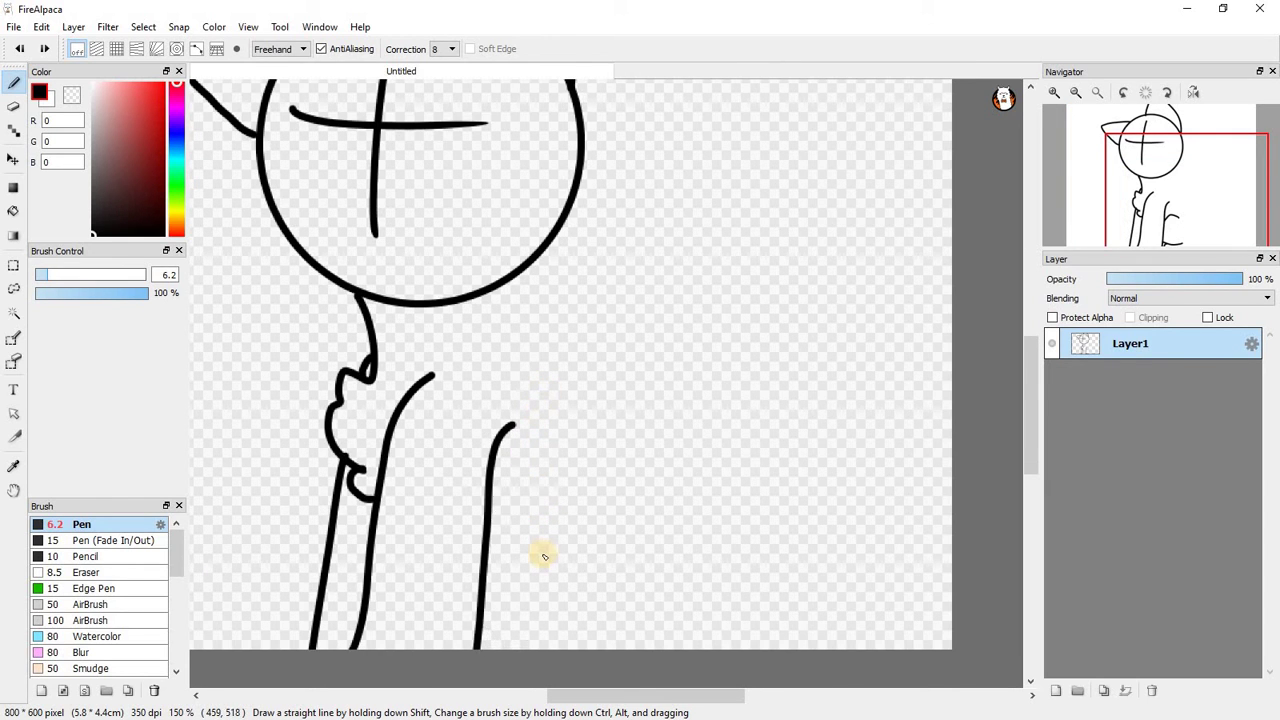
{"action": "key", "text": "ctrl+z"}
{"action": "key", "text": "ctrl+z"}
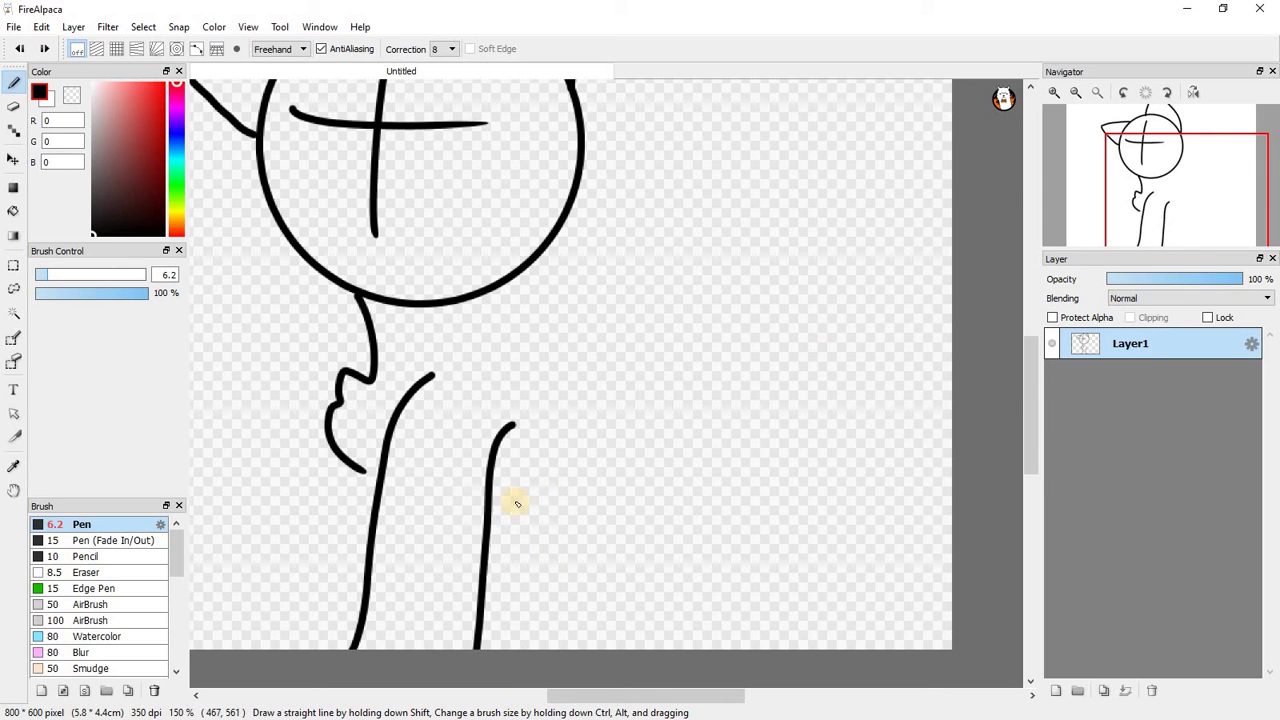
{"action": "scroll", "coordinate": [517, 504], "scroll_direction": "down", "scroll_amount": 2}
{"action": "scroll", "coordinate": [498, 476], "scroll_direction": "up", "scroll_amount": 3}
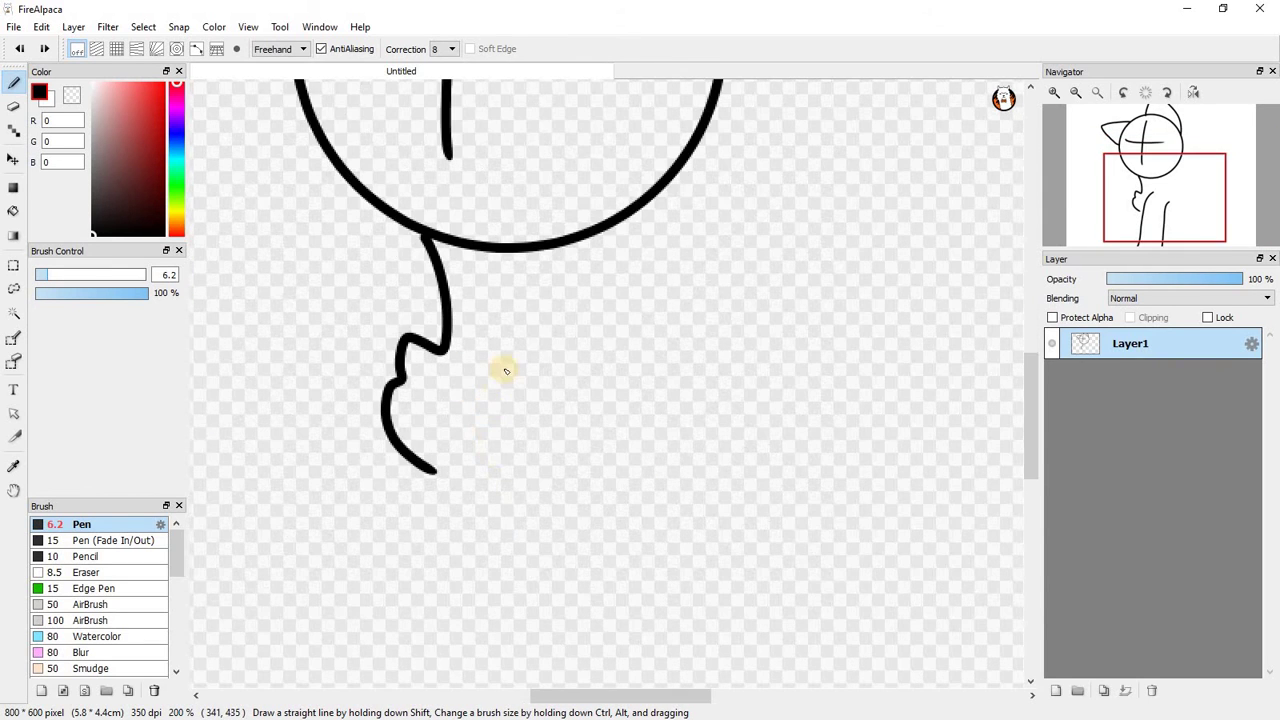
Draw the front edge of the near front leg from the chest down into the paw.
{"action": "scroll", "coordinate": [502, 382], "scroll_direction": "down", "scroll_amount": 3}
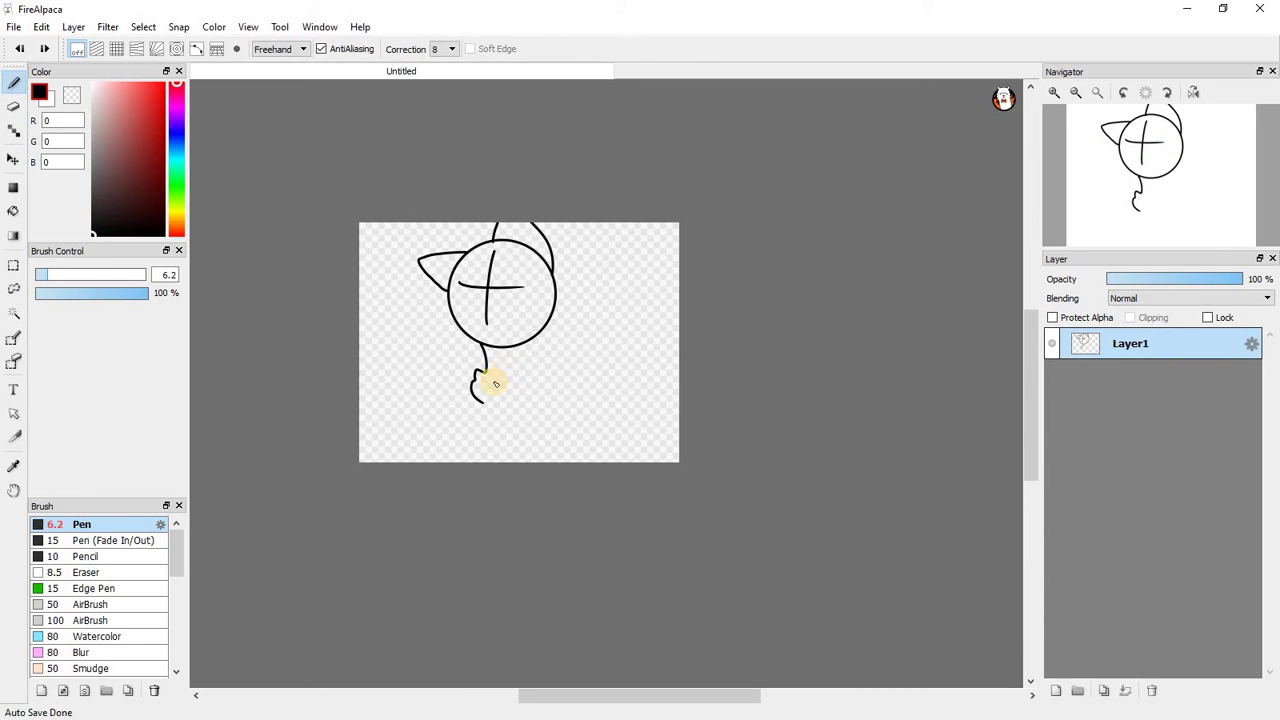
{"action": "scroll", "coordinate": [495, 384], "scroll_direction": "up", "scroll_amount": 3}
{"action": "mouse_move", "coordinate": [546, 309]}
{"action": "left_mouse_down"}
{"action": "mouse_move", "coordinate": [510, 407]}
{"action": "mouse_move", "coordinate": [517, 556]}
{"action": "left_mouse_up"}
{"action": "scroll", "coordinate": [517, 531], "scroll_direction": "down", "scroll_amount": 3}
{"action": "scroll", "coordinate": [514, 489], "scroll_direction": "up", "scroll_amount": 4}
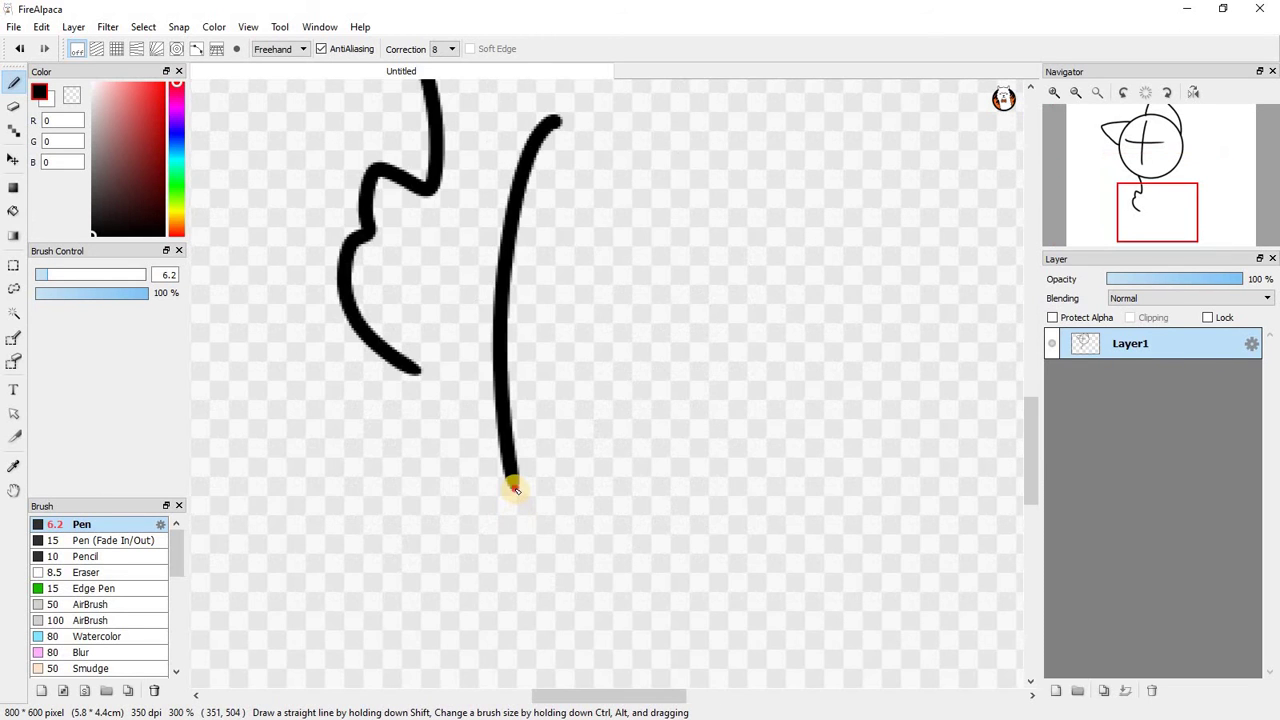
{"action": "mouse_move", "coordinate": [514, 489]}
{"action": "left_mouse_down"}
{"action": "mouse_move", "coordinate": [491, 623]}
{"action": "mouse_move", "coordinate": [449, 694]}
{"action": "mouse_move", "coordinate": [528, 700]}
{"action": "left_mouse_up"}
{"action": "scroll", "coordinate": [528, 572], "scroll_direction": "down", "scroll_amount": 4}
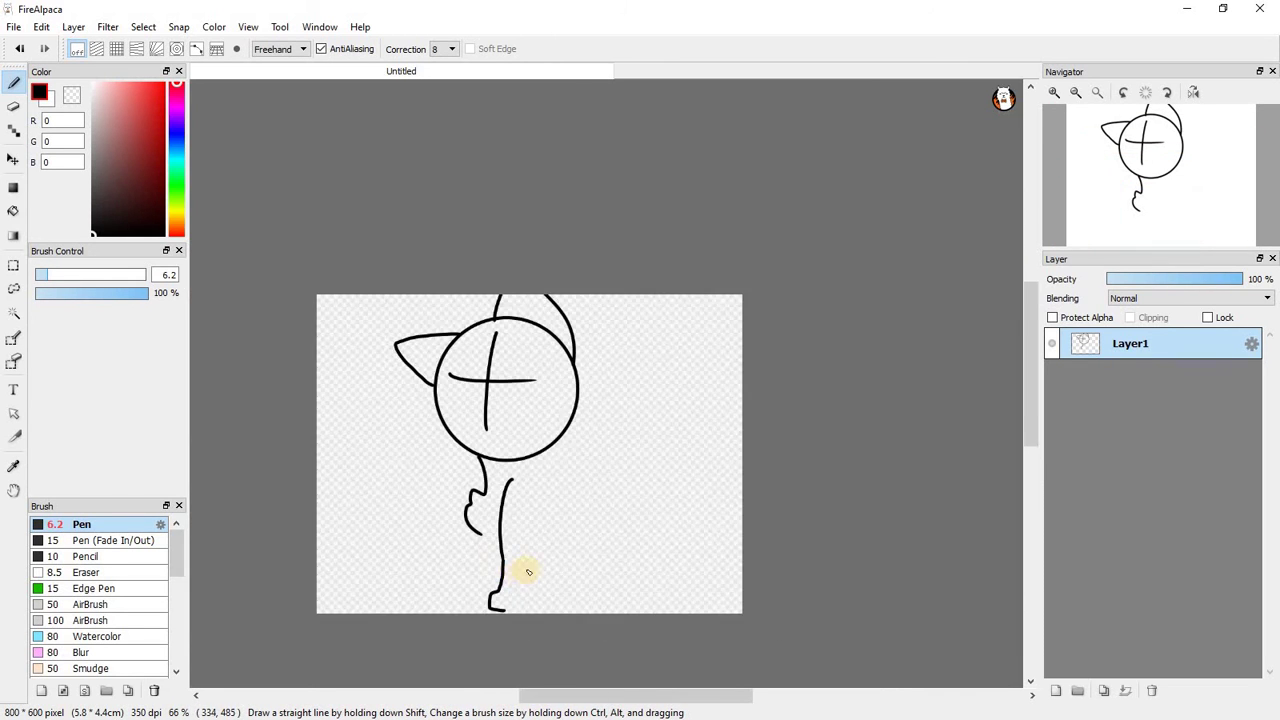
Draw the back edge of the near front leg, curving down to close the paw.
{"action": "scroll", "coordinate": [528, 572], "scroll_direction": "up", "scroll_amount": 3}
{"action": "left_click_drag", "start_coordinate": [573, 330], "coordinate": [549, 543]}
{"action": "scroll", "coordinate": [549, 520], "scroll_direction": "up", "scroll_amount": 4}
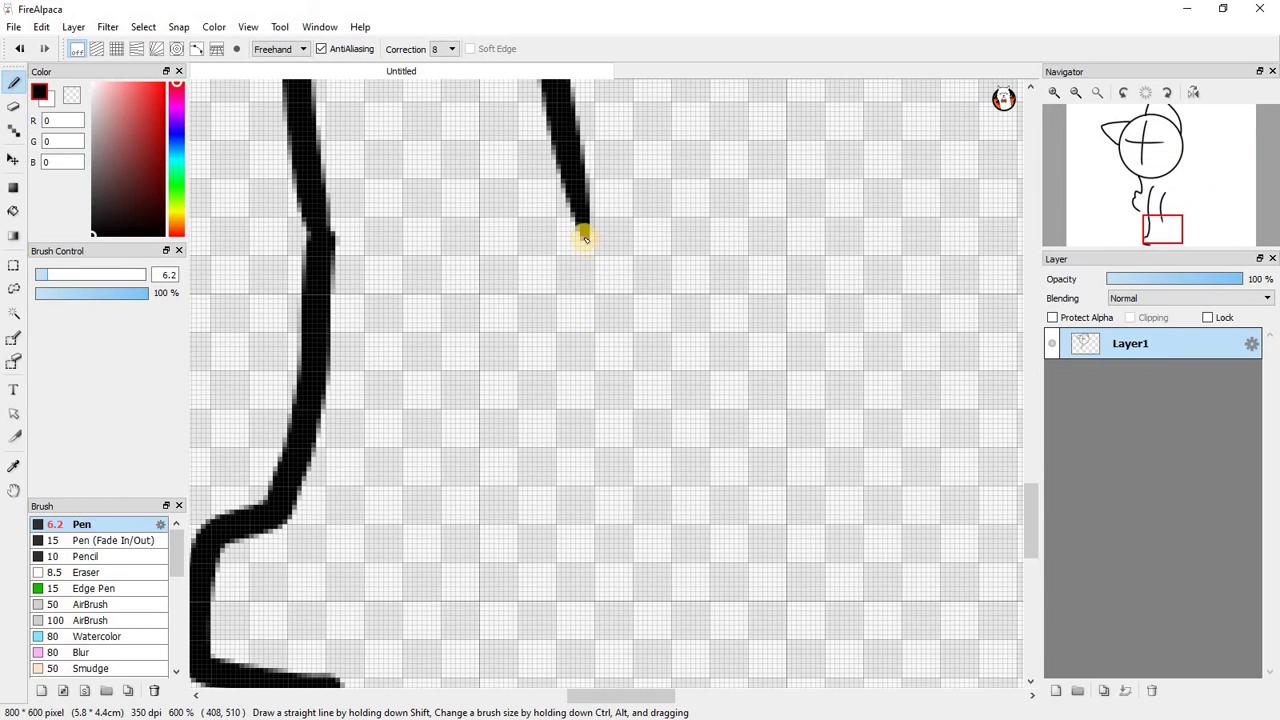
{"action": "mouse_move", "coordinate": [585, 238]}
{"action": "left_mouse_down"}
{"action": "mouse_move", "coordinate": [517, 477]}
{"action": "mouse_move", "coordinate": [431, 647]}
{"action": "mouse_move", "coordinate": [380, 684]}
{"action": "mouse_move", "coordinate": [333, 684]}
{"action": "left_mouse_up"}
Extend the chest fur outline to the near front leg and add a small zigzag fur mark inside the chest.
{"action": "scroll", "coordinate": [467, 555], "scroll_direction": "down", "scroll_amount": 5}
{"action": "scroll", "coordinate": [410, 462], "scroll_direction": "up", "scroll_amount": 5}
{"action": "mouse_move", "coordinate": [457, 466]}
{"action": "left_mouse_down"}
{"action": "mouse_move", "coordinate": [454, 508]}
{"action": "mouse_move", "coordinate": [622, 582]}
{"action": "left_mouse_up"}
{"action": "mouse_move", "coordinate": [460, 200]}
{"action": "left_mouse_down"}
{"action": "mouse_move", "coordinate": [461, 239]}
{"action": "mouse_move", "coordinate": [517, 283]}
{"action": "left_mouse_up"}
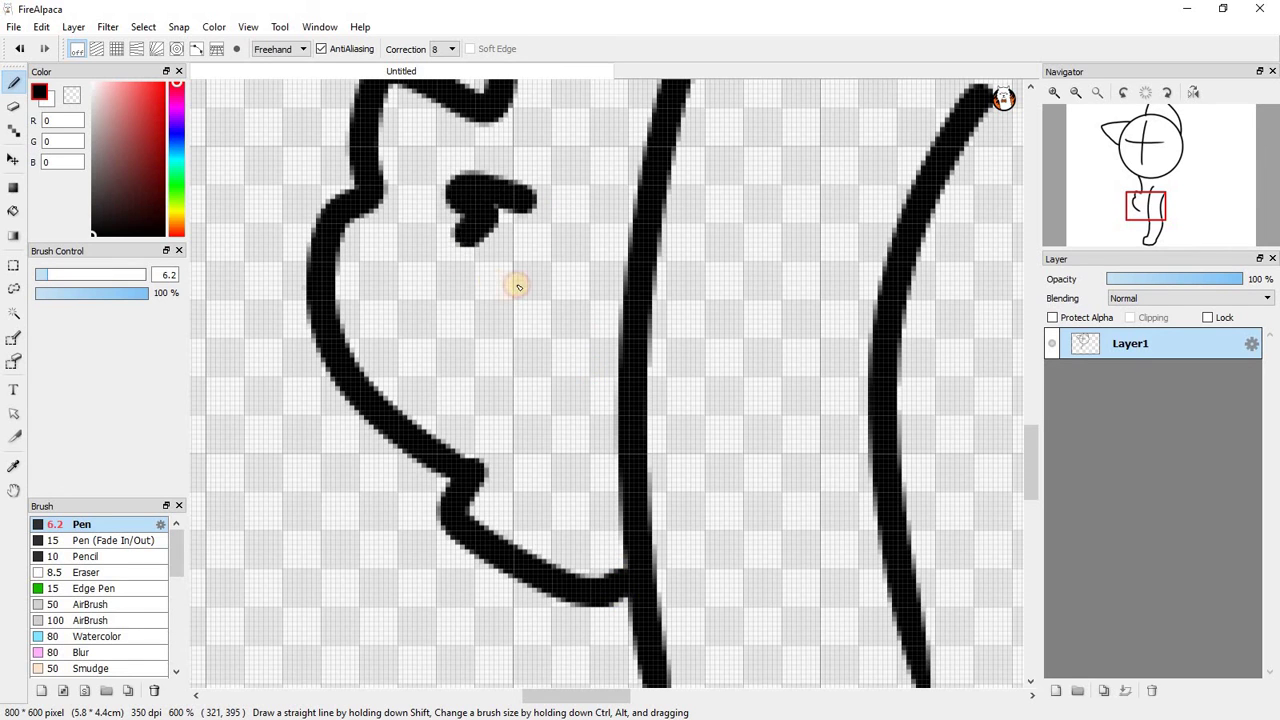
Draw the far front leg below the chest fur, with its paw meeting the near paw.
{"action": "scroll", "coordinate": [515, 300], "scroll_direction": "down", "scroll_amount": 5}
{"action": "scroll", "coordinate": [476, 240], "scroll_direction": "up", "scroll_amount": 3}
{"action": "mouse_move", "coordinate": [472, 233]}
{"action": "left_mouse_down"}
{"action": "mouse_move", "coordinate": [461, 465]}
{"action": "mouse_move", "coordinate": [466, 455]}
{"action": "mouse_move", "coordinate": [467, 437]}
{"action": "mouse_move", "coordinate": [448, 498]}
{"action": "mouse_move", "coordinate": [460, 472]}
{"action": "mouse_move", "coordinate": [383, 480]}
{"action": "mouse_move", "coordinate": [368, 596]}
{"action": "mouse_move", "coordinate": [421, 632]}
{"action": "mouse_move", "coordinate": [527, 637]}
{"action": "left_mouse_up"}
{"action": "scroll", "coordinate": [448, 499], "scroll_direction": "up", "scroll_amount": 2}
{"action": "left_click_drag", "start_coordinate": [684, 244], "coordinate": [667, 496]}
{"action": "left_click_drag", "start_coordinate": [524, 635], "coordinate": [601, 604]}
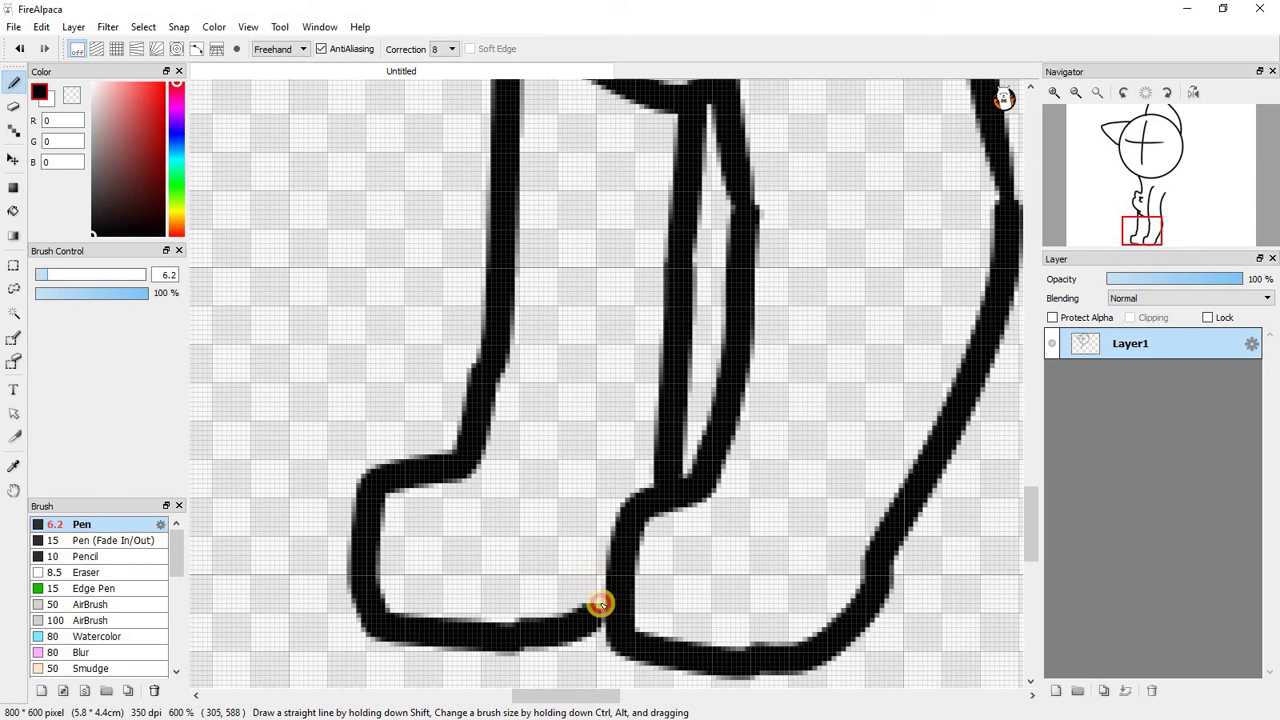
Draw the curved back line from the lower right of the head down toward the rump.
{"action": "scroll", "coordinate": [415, 407], "scroll_direction": "down", "scroll_amount": 5}
{"action": "scroll", "coordinate": [545, 281], "scroll_direction": "up", "scroll_amount": 3}
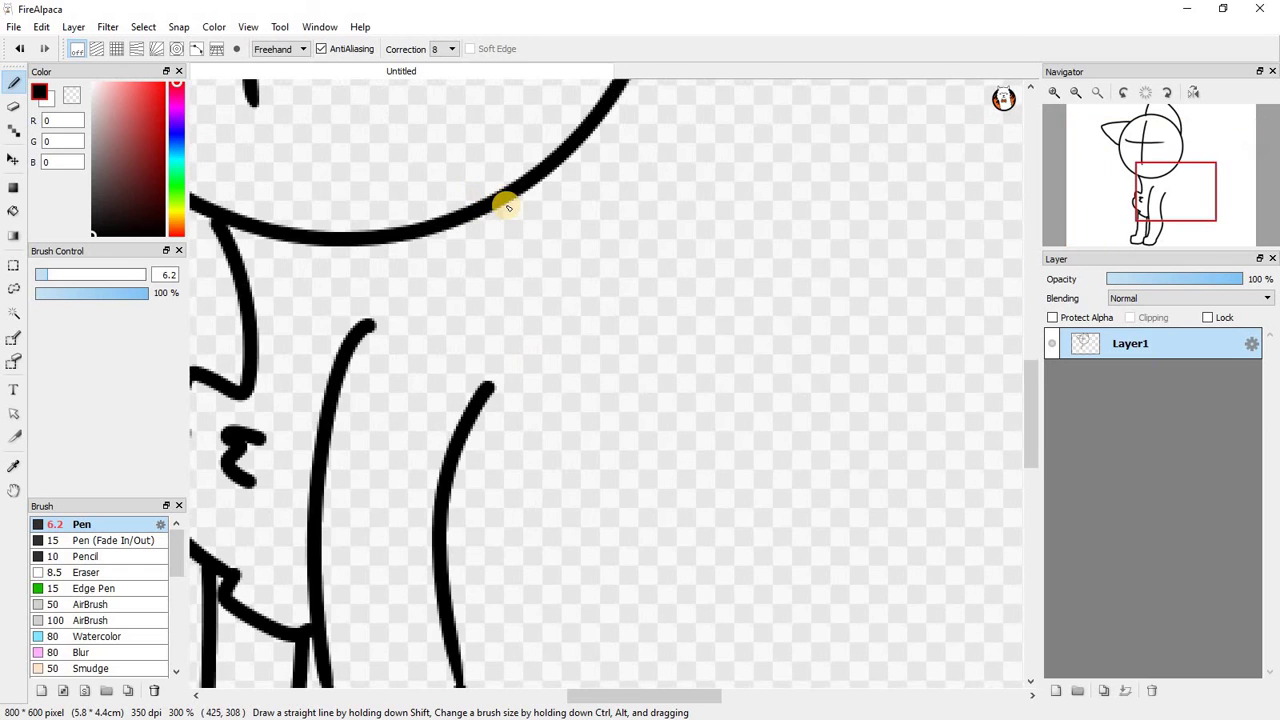
{"action": "mouse_move", "coordinate": [548, 238]}
{"action": "left_mouse_down"}
{"action": "mouse_move", "coordinate": [586, 320]}
{"action": "mouse_move", "coordinate": [704, 716]}
{"action": "left_mouse_up"}
{"action": "scroll", "coordinate": [577, 273], "scroll_direction": "down", "scroll_amount": 1}
Draw the hind leg's rounded thigh curve and its lower edge, both starting at the near front leg.
{"action": "scroll", "coordinate": [588, 477], "scroll_direction": "down", "scroll_amount": 4}
{"action": "scroll", "coordinate": [567, 306], "scroll_direction": "up", "scroll_amount": 4}
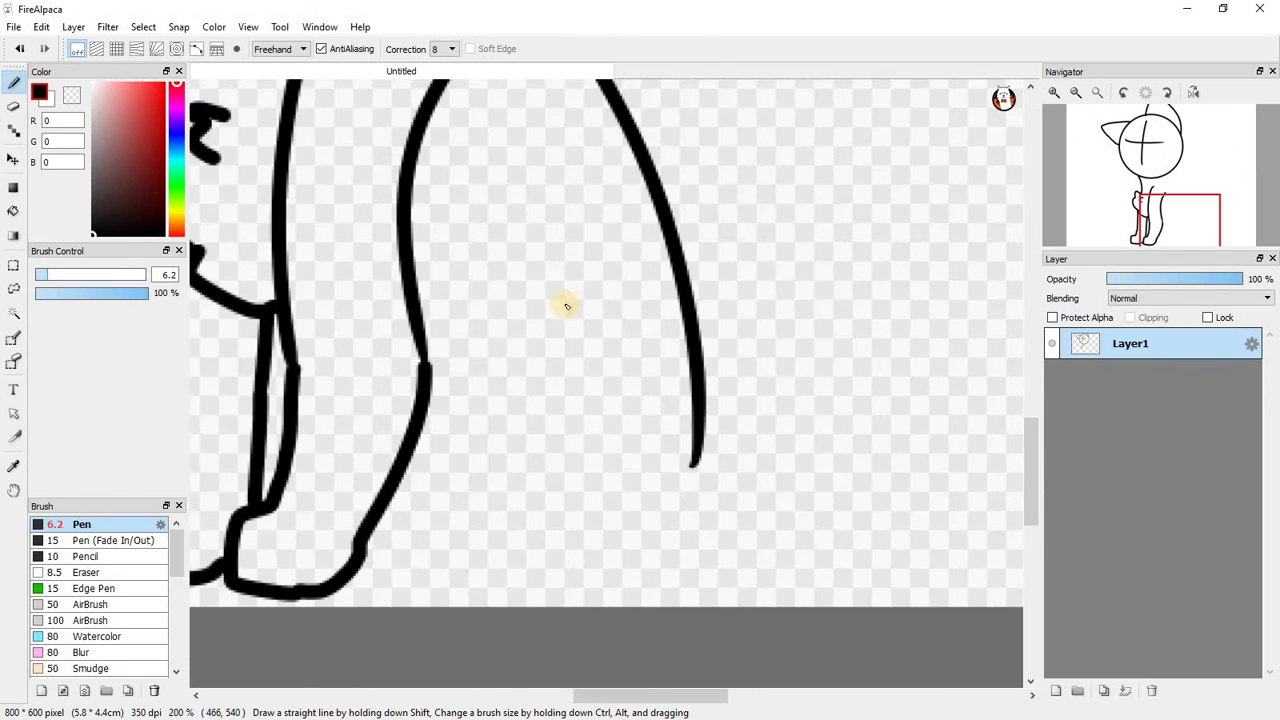
{"action": "mouse_move", "coordinate": [583, 205]}
{"action": "left_mouse_down"}
{"action": "mouse_move", "coordinate": [440, 244]}
{"action": "mouse_move", "coordinate": [417, 316]}
{"action": "mouse_move", "coordinate": [498, 481]}
{"action": "mouse_move", "coordinate": [612, 467]}
{"action": "left_mouse_up"}
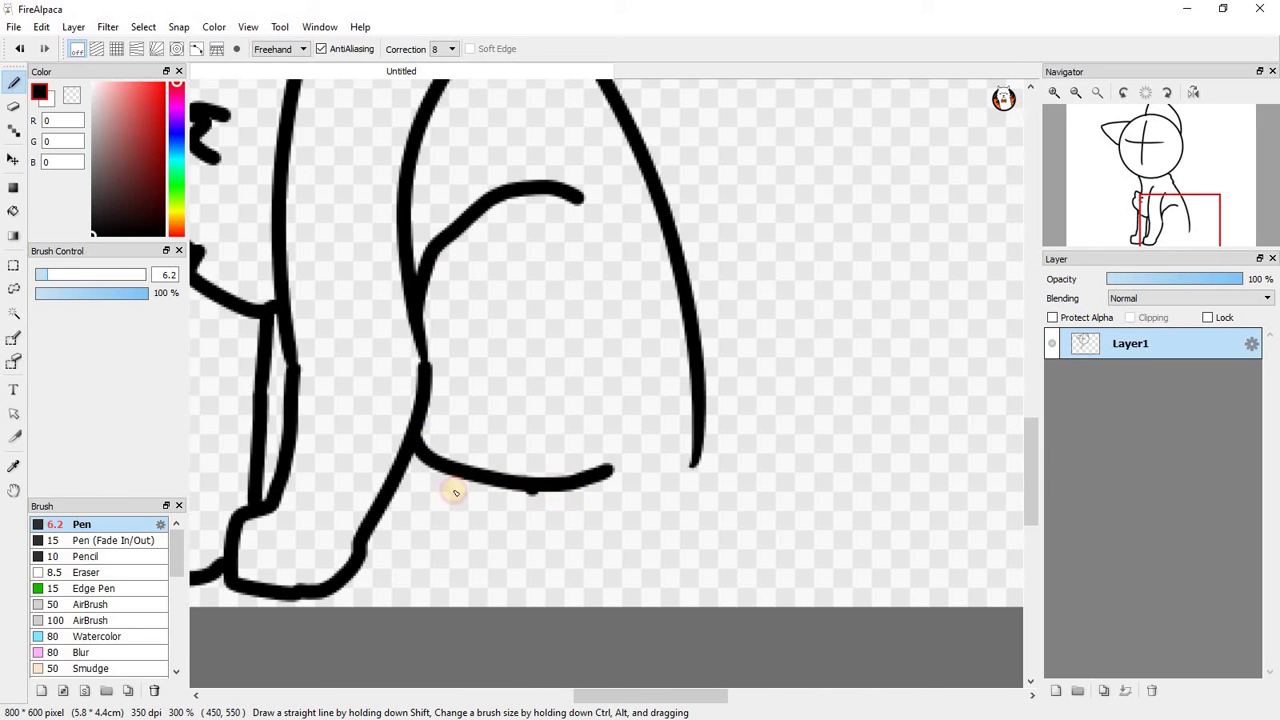
Draw the hind paw and the rump curve, plus a short line joining the hind leg to the near front leg.
{"action": "left_click_drag", "start_coordinate": [479, 570], "coordinate": [582, 584]}
{"action": "left_click_drag", "start_coordinate": [690, 442], "coordinate": [625, 564]}
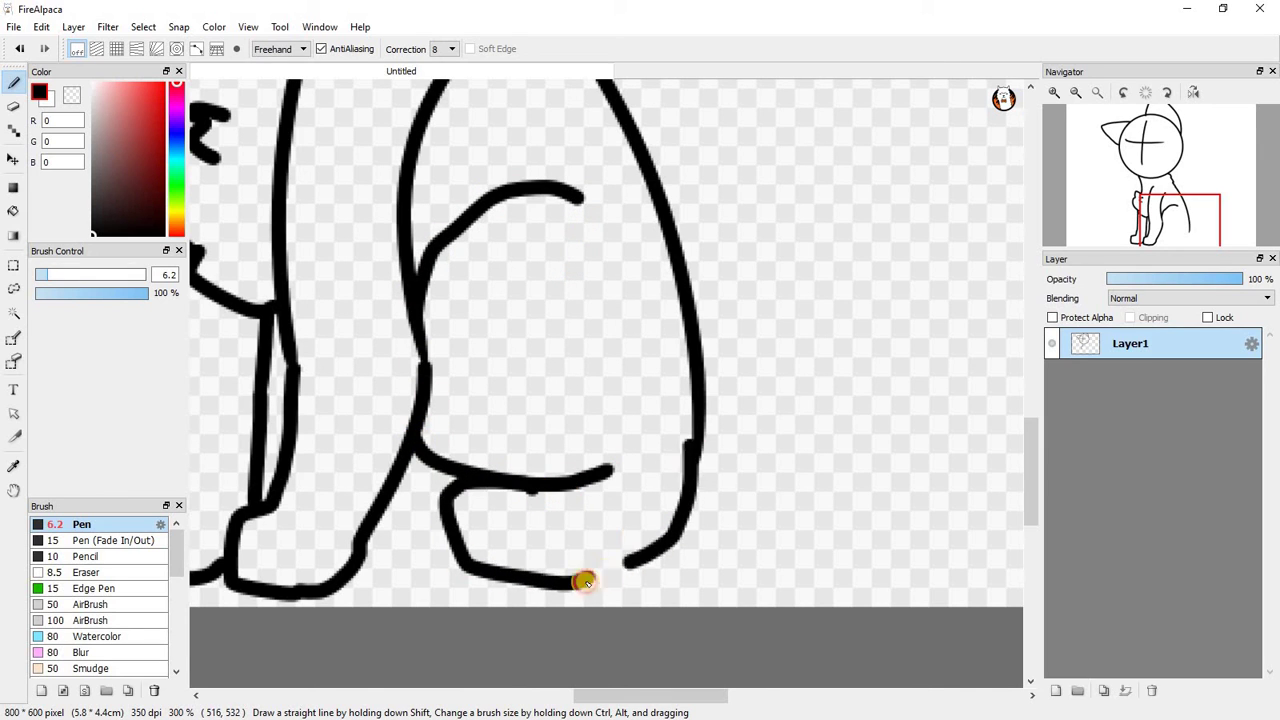
{"action": "scroll", "coordinate": [368, 463], "scroll_direction": "up", "scroll_amount": 3}
{"action": "left_click_drag", "start_coordinate": [540, 452], "coordinate": [456, 489]}
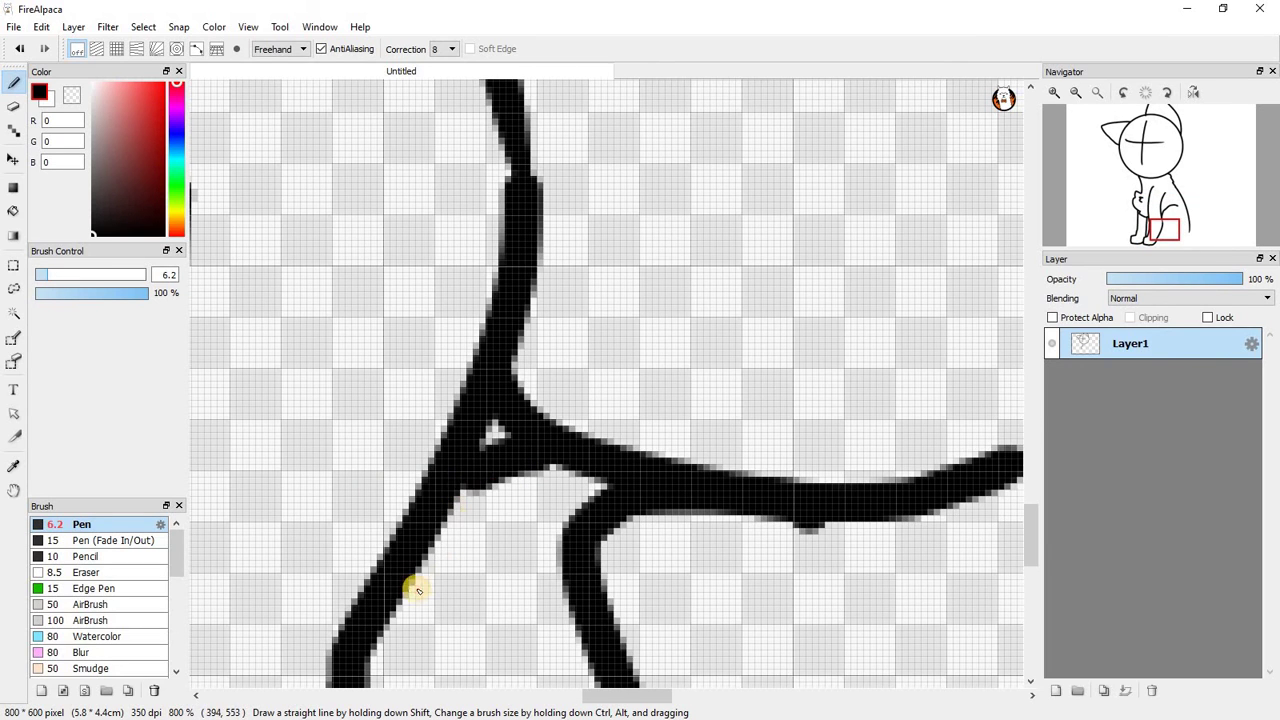
Draw a short line joining the near front leg to the hind paw, and a large bushy tail with pointed tufts behind the rump.
{"action": "left_click_drag", "start_coordinate": [414, 588], "coordinate": [578, 600]}
{"action": "scroll", "coordinate": [523, 369], "scroll_direction": "down", "scroll_amount": 6}
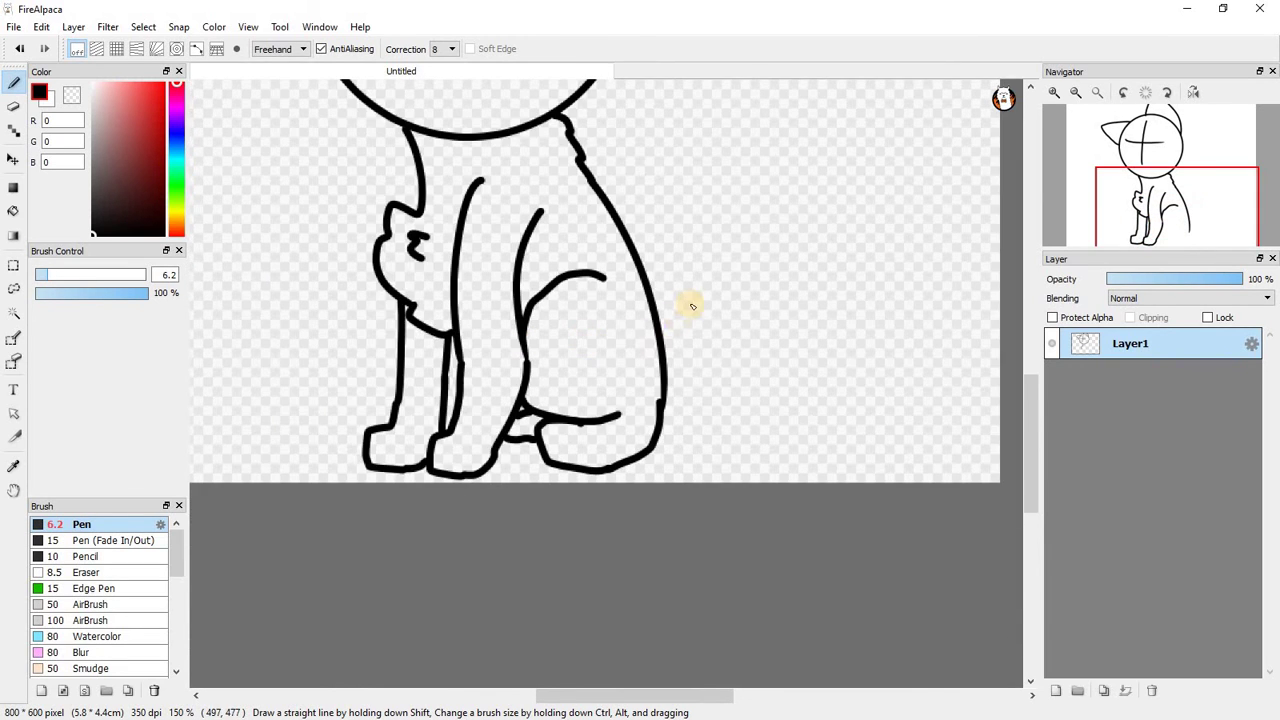
{"action": "scroll", "coordinate": [656, 255], "scroll_direction": "up", "scroll_amount": 1}
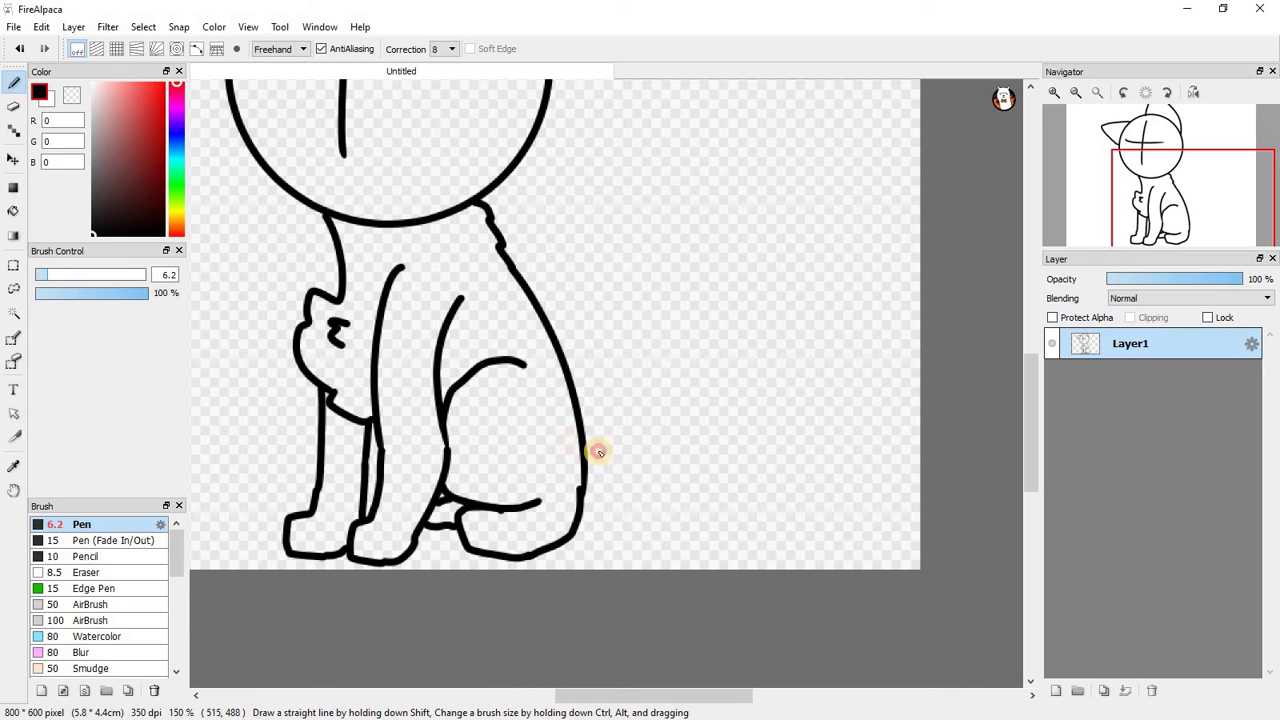
{"action": "mouse_move", "coordinate": [578, 436]}
{"action": "left_mouse_down"}
{"action": "mouse_move", "coordinate": [586, 295]}
{"action": "mouse_move", "coordinate": [631, 213]}
{"action": "left_mouse_up"}
{"action": "mouse_move", "coordinate": [833, 257]}
{"action": "left_mouse_down"}
{"action": "mouse_move", "coordinate": [853, 438]}
{"action": "mouse_move", "coordinate": [798, 558]}
{"action": "mouse_move", "coordinate": [785, 502]}
{"action": "mouse_move", "coordinate": [728, 482]}
{"action": "mouse_move", "coordinate": [670, 528]}
{"action": "mouse_move", "coordinate": [585, 545]}
{"action": "left_mouse_up"}
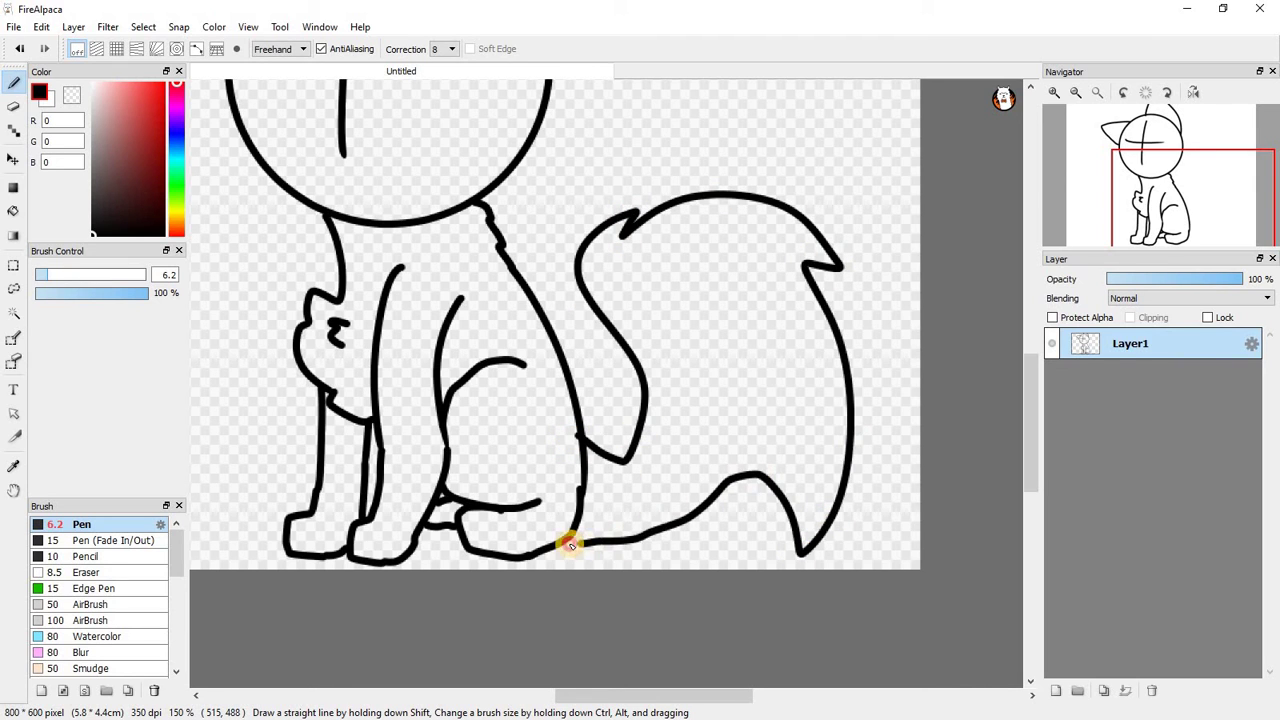
{"action": "scroll", "coordinate": [670, 432], "scroll_direction": "down", "scroll_amount": 4}
{"action": "scroll", "coordinate": [670, 433], "scroll_direction": "up", "scroll_amount": 6}
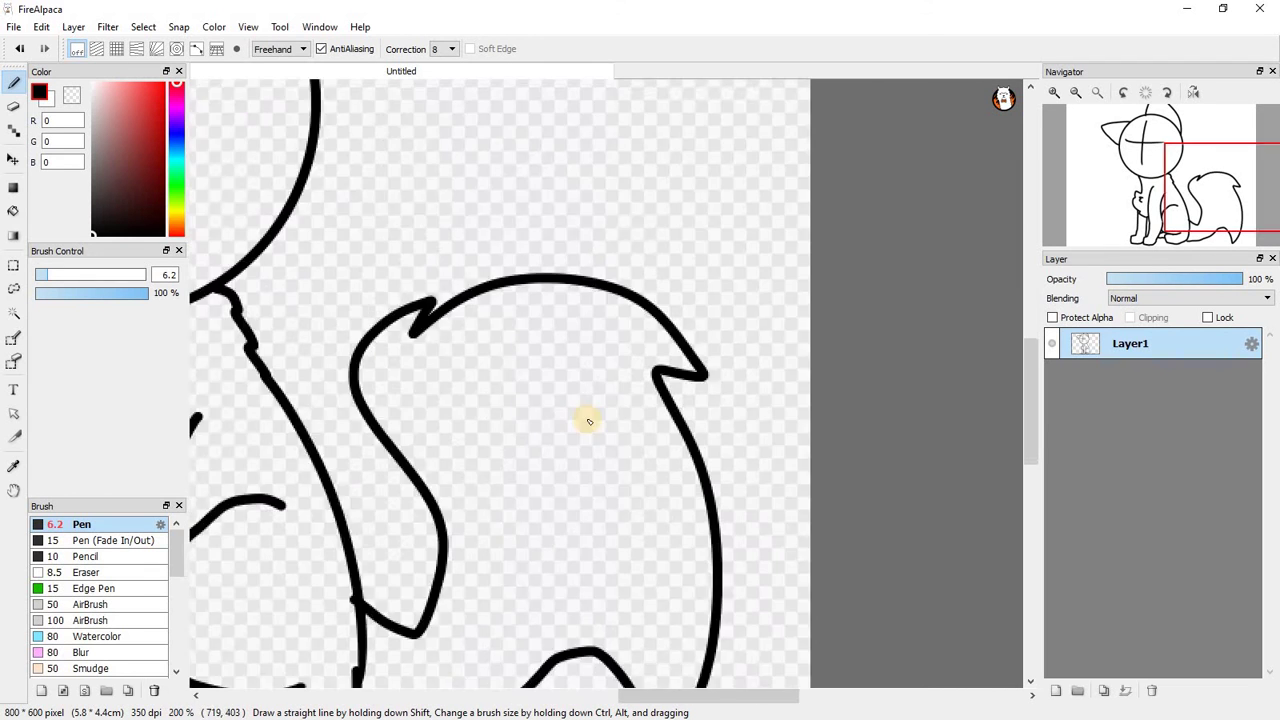
{"action": "mouse_move", "coordinate": [571, 410]}
{"action": "left_mouse_down"}
{"action": "mouse_move", "coordinate": [560, 472]}
{"action": "mouse_move", "coordinate": [602, 434]}
{"action": "left_mouse_up"}
{"action": "left_click", "coordinate": [640, 413]}
{"action": "scroll", "coordinate": [708, 368], "scroll_direction": "down", "scroll_amount": 5}
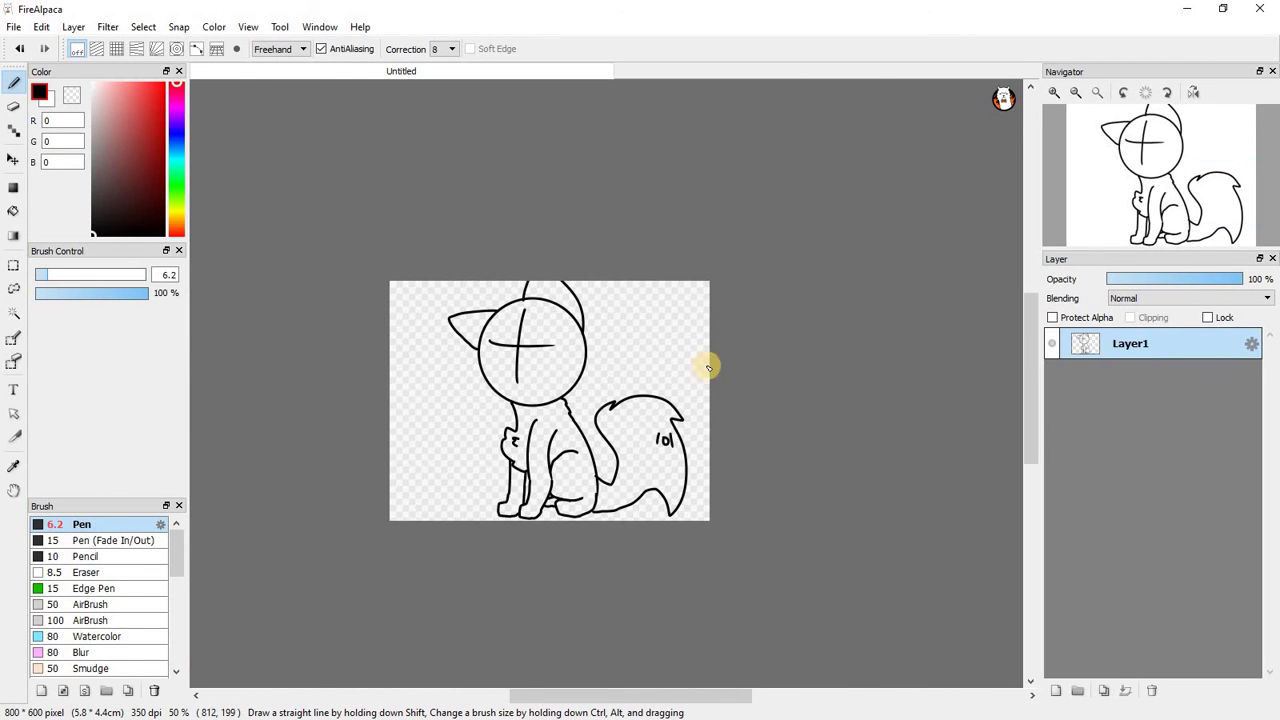
{"action": "scroll", "coordinate": [501, 333], "scroll_direction": "up", "scroll_amount": 5}
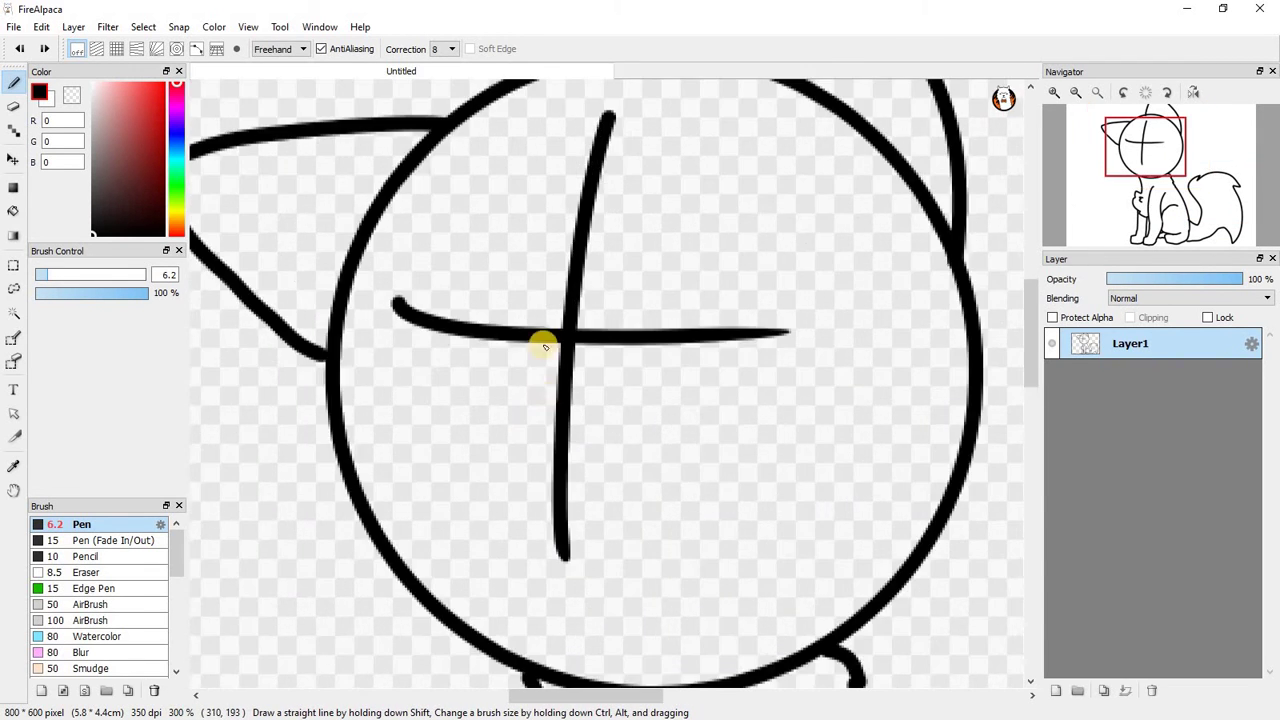
{"action": "scroll", "coordinate": [540, 343], "scroll_direction": "down", "scroll_amount": 5}
Draw two short toe lines on the near front paw and a curved toe line on the far front paw.
{"action": "scroll", "coordinate": [552, 527], "scroll_direction": "up", "scroll_amount": 7}
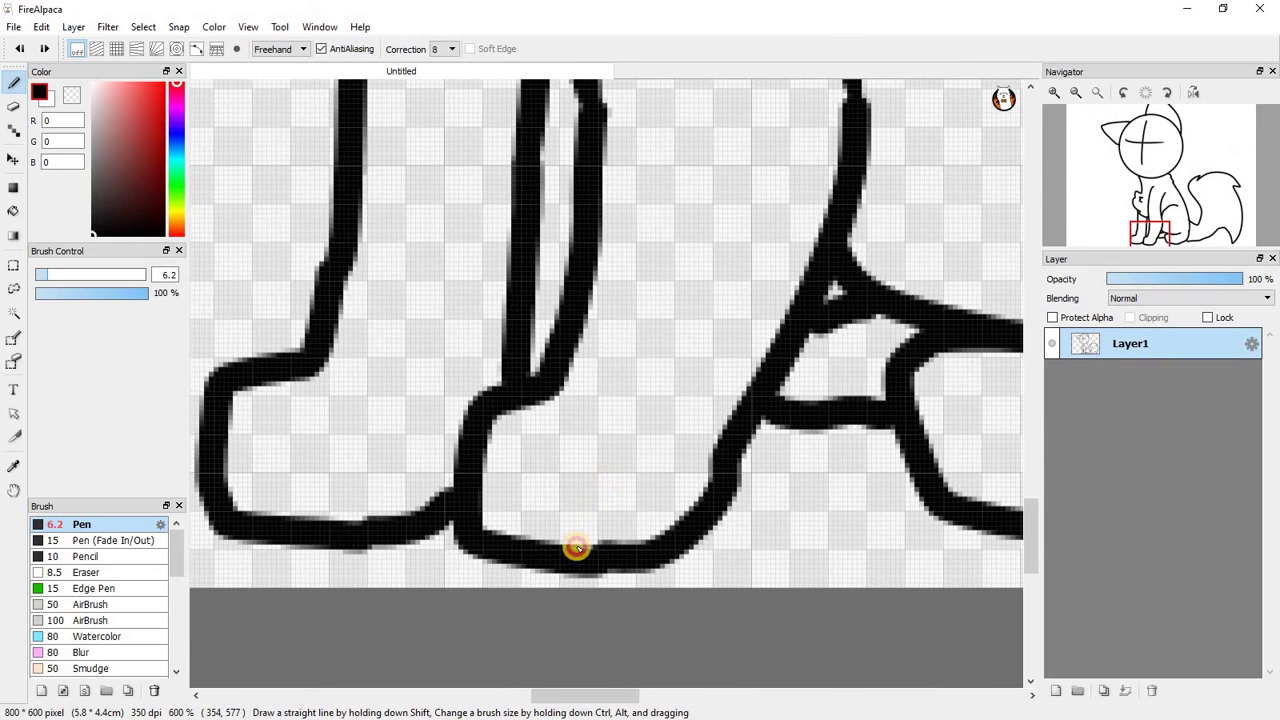
{"action": "left_click_drag", "start_coordinate": [571, 543], "coordinate": [612, 468]}
{"action": "left_click_drag", "start_coordinate": [505, 535], "coordinate": [538, 462]}
{"action": "left_click_drag", "start_coordinate": [306, 445], "coordinate": [287, 515]}
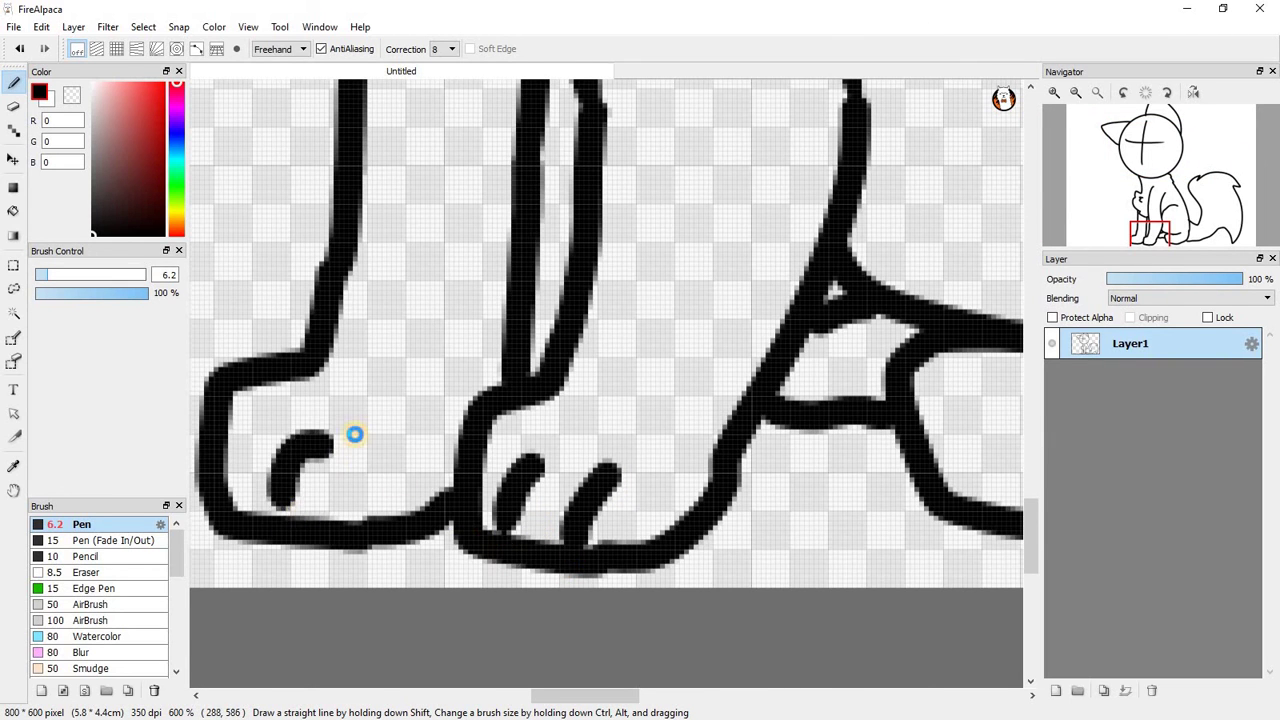
Draw two short vertical toe lines on the hind paw, rising from its lower edge.
{"action": "scroll", "coordinate": [354, 434], "scroll_direction": "down", "scroll_amount": 4}
{"action": "scroll", "coordinate": [566, 440], "scroll_direction": "up", "scroll_amount": 4}
{"action": "left_click_drag", "start_coordinate": [643, 335], "coordinate": [650, 438]}
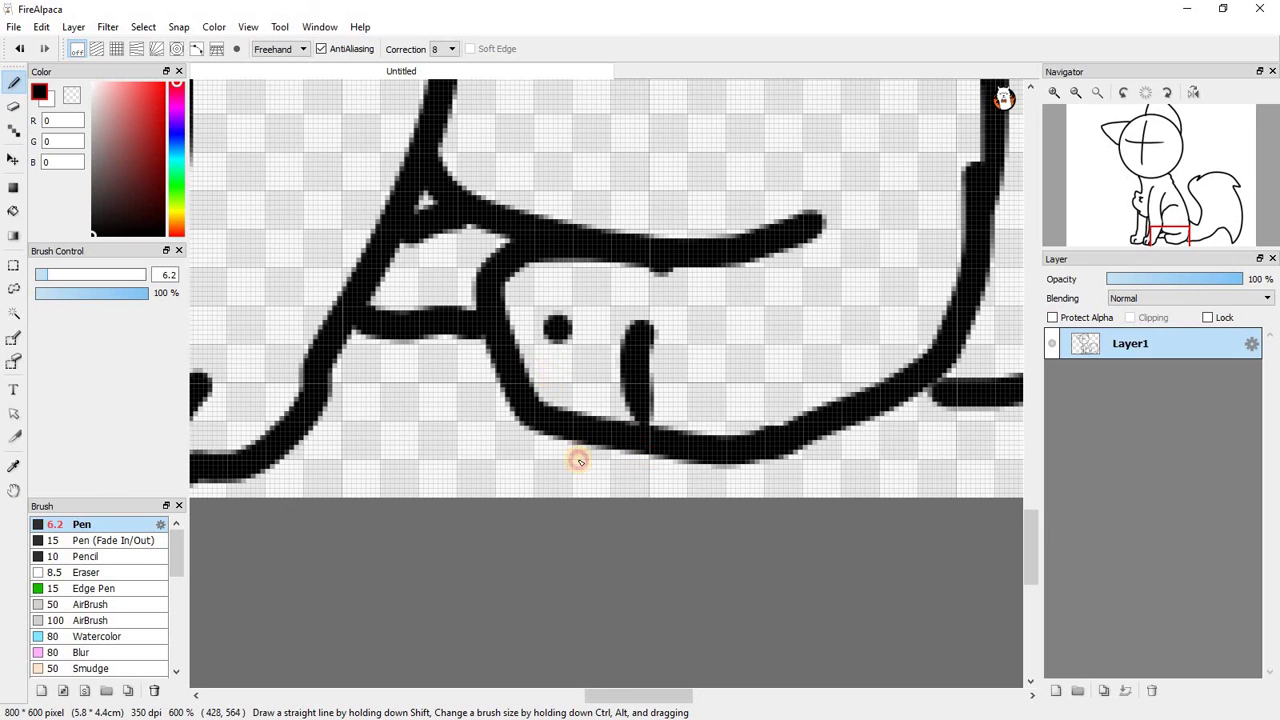
{"action": "left_click_drag", "start_coordinate": [558, 330], "coordinate": [545, 405]}
{"action": "scroll", "coordinate": [489, 277], "scroll_direction": "down", "scroll_amount": 9}
Set the Pen colour to pure red (255, 0, 0) for the facial features.
{"action": "scroll", "coordinate": [540, 165], "scroll_direction": "up", "scroll_amount": 4}
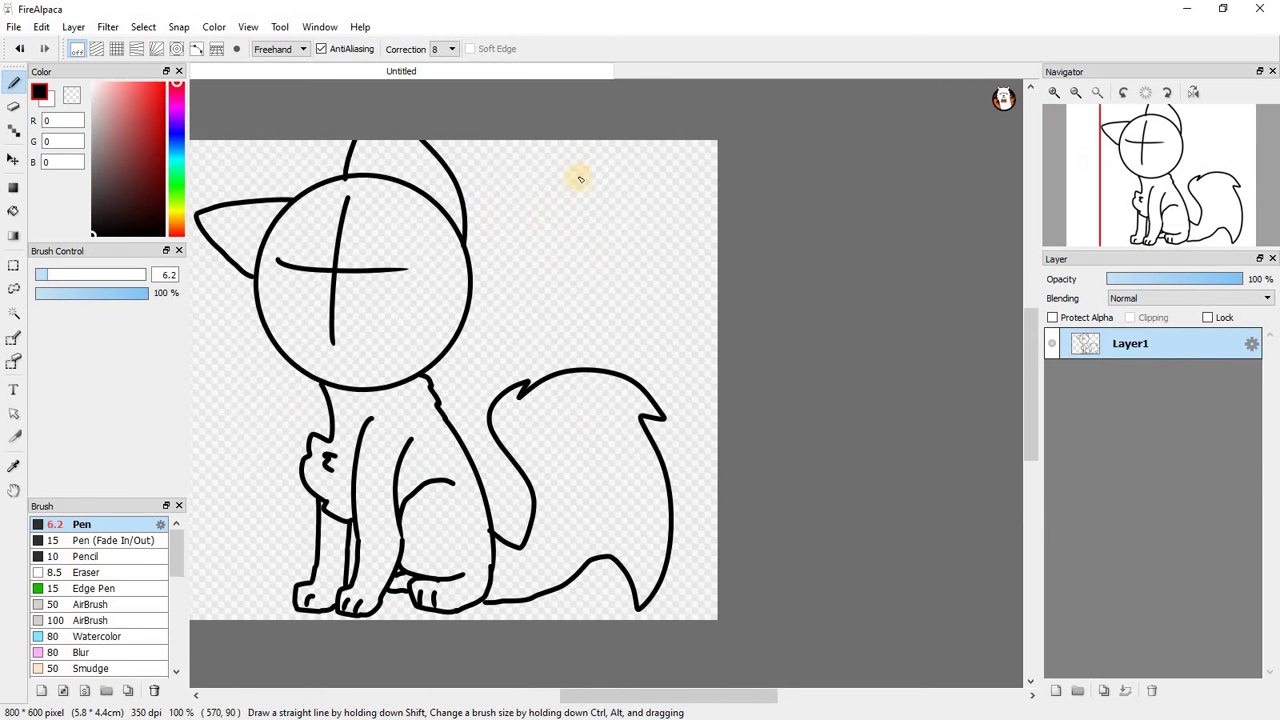
{"action": "scroll", "coordinate": [580, 175], "scroll_direction": "up", "scroll_amount": 1}
{"action": "scroll", "coordinate": [582, 173], "scroll_direction": "down", "scroll_amount": 2}
{"action": "scroll", "coordinate": [412, 215], "scroll_direction": "up", "scroll_amount": 4}
{"action": "left_click_drag", "start_coordinate": [150, 125], "coordinate": [213, 25]}
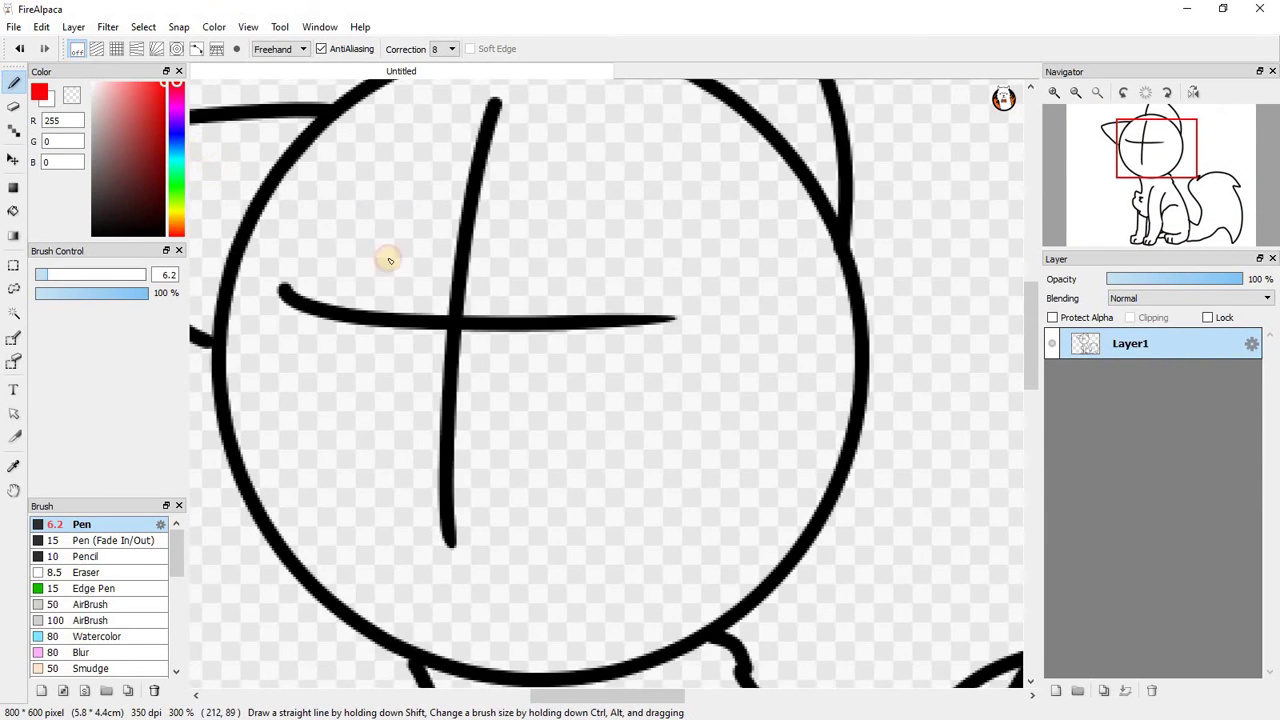
{"action": "scroll", "coordinate": [466, 343], "scroll_direction": "up", "scroll_amount": 2}
{"action": "left_click_drag", "start_coordinate": [376, 318], "coordinate": [505, 318]}
{"action": "scroll", "coordinate": [400, 408], "scroll_direction": "down", "scroll_amount": 4}
{"action": "scroll", "coordinate": [389, 370], "scroll_direction": "up", "scroll_amount": 4}
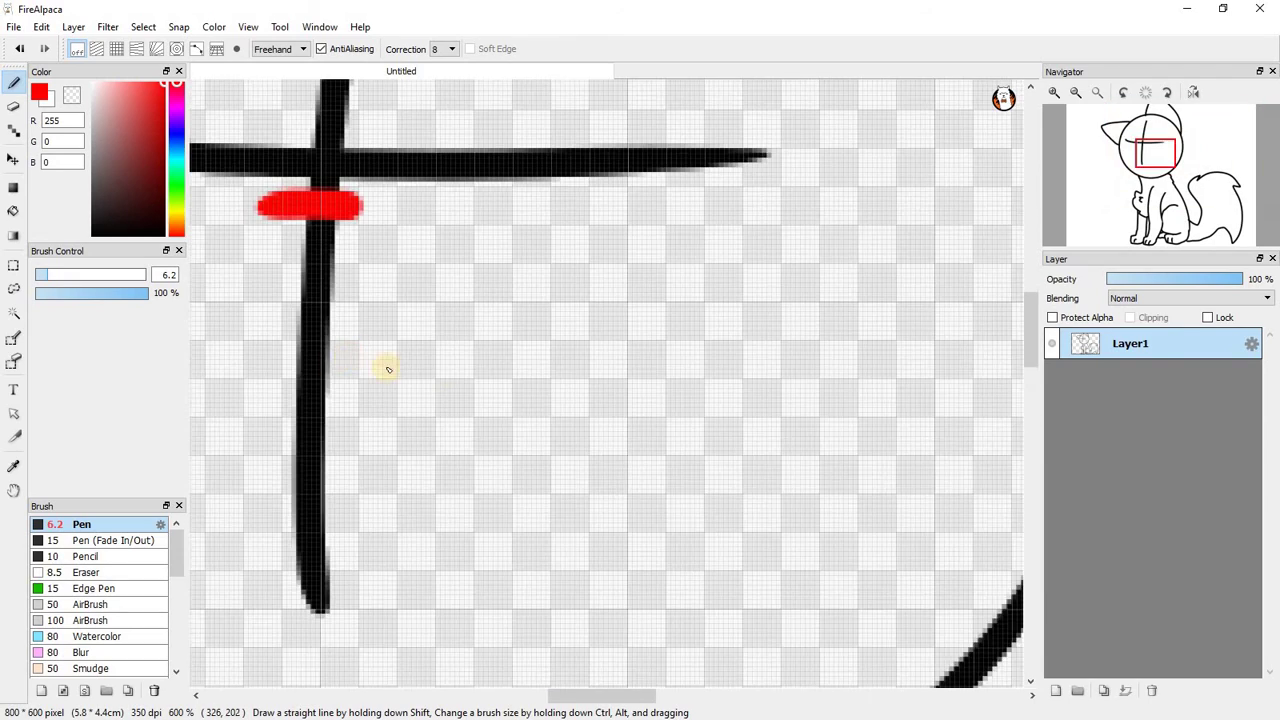
{"action": "scroll", "coordinate": [439, 368], "scroll_direction": "down", "scroll_amount": 4}
{"action": "scroll", "coordinate": [417, 370], "scroll_direction": "up", "scroll_amount": 4}
{"action": "key", "text": "ctrl+z"}
Draw a short tilted red line across the vertical face guide and a red mouth below it, curving out to both sides.
{"action": "mouse_move", "coordinate": [318, 355]}
{"action": "left_mouse_down"}
{"action": "mouse_move", "coordinate": [430, 337]}
{"action": "mouse_move", "coordinate": [605, 428]}
{"action": "left_mouse_up"}
{"action": "scroll", "coordinate": [365, 358], "scroll_direction": "down", "scroll_amount": 4}
{"action": "scroll", "coordinate": [367, 378], "scroll_direction": "up", "scroll_amount": 4}
{"action": "mouse_move", "coordinate": [371, 363]}
{"action": "left_mouse_down"}
{"action": "mouse_move", "coordinate": [251, 418]}
{"action": "mouse_move", "coordinate": [397, 470]}
{"action": "mouse_move", "coordinate": [506, 437]}
{"action": "left_mouse_up"}
{"action": "scroll", "coordinate": [506, 437], "scroll_direction": "down", "scroll_amount": 4}
{"action": "key", "text": "ctrl+z"}
{"action": "key", "text": "ctrl+z"}
{"action": "scroll", "coordinate": [394, 305], "scroll_direction": "up", "scroll_amount": 7}
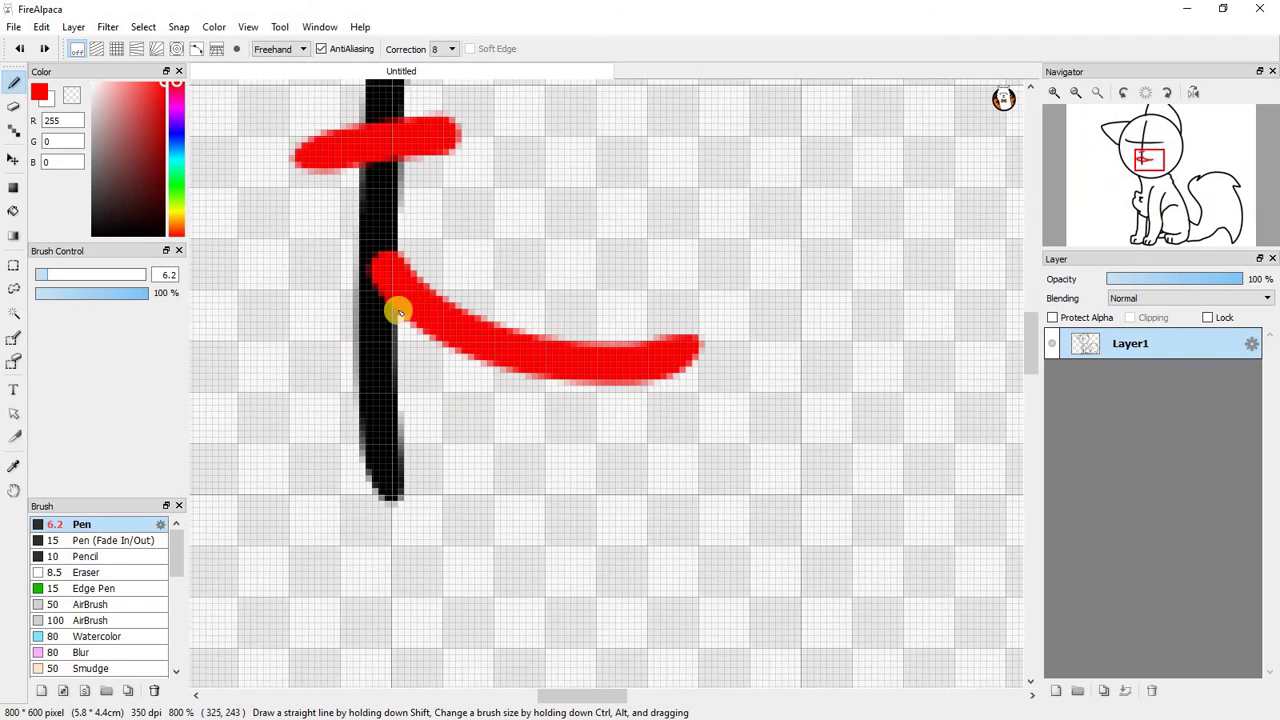
{"action": "left_click_drag", "start_coordinate": [386, 277], "coordinate": [171, 357]}
{"action": "scroll", "coordinate": [545, 404], "scroll_direction": "down", "scroll_amount": 2}
{"action": "scroll", "coordinate": [457, 337], "scroll_direction": "down", "scroll_amount": 4}
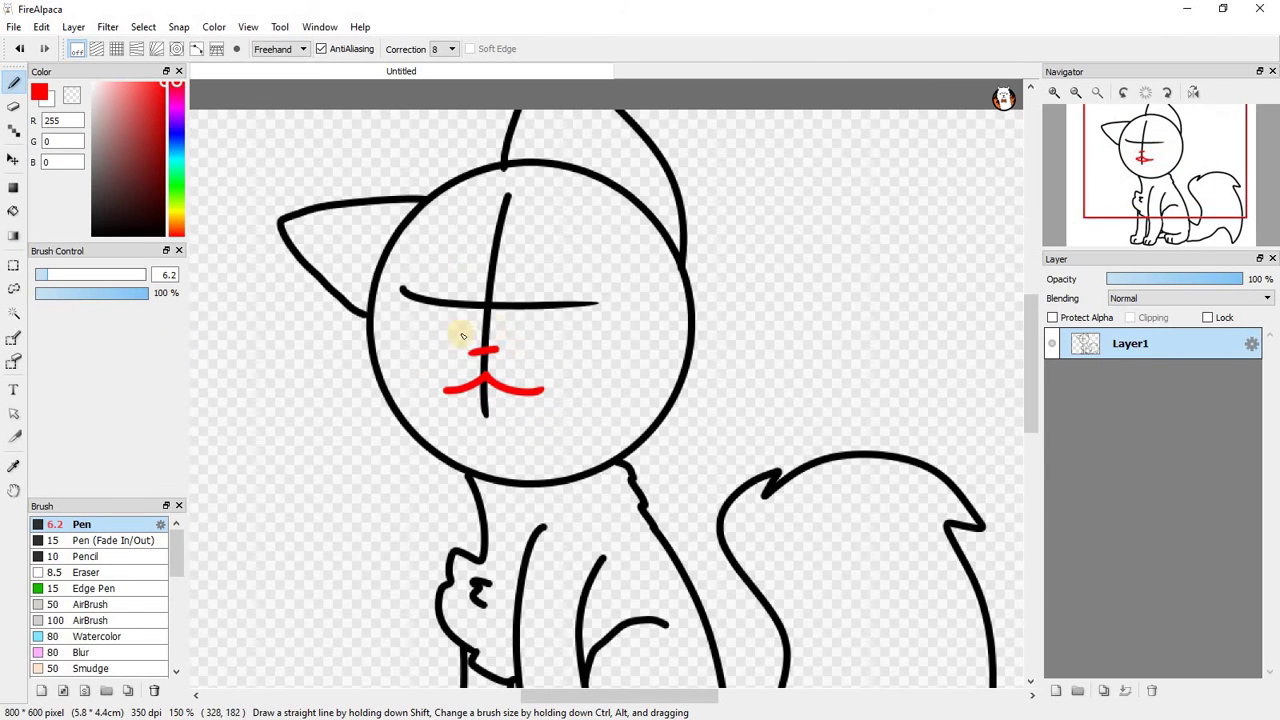
Set the Pen colour to dark red (139, 5, 5) and scribble a solid nose just above the short red line.
{"action": "scroll", "coordinate": [513, 372], "scroll_direction": "up", "scroll_amount": 6}
{"action": "left_click", "coordinate": [161, 152]}
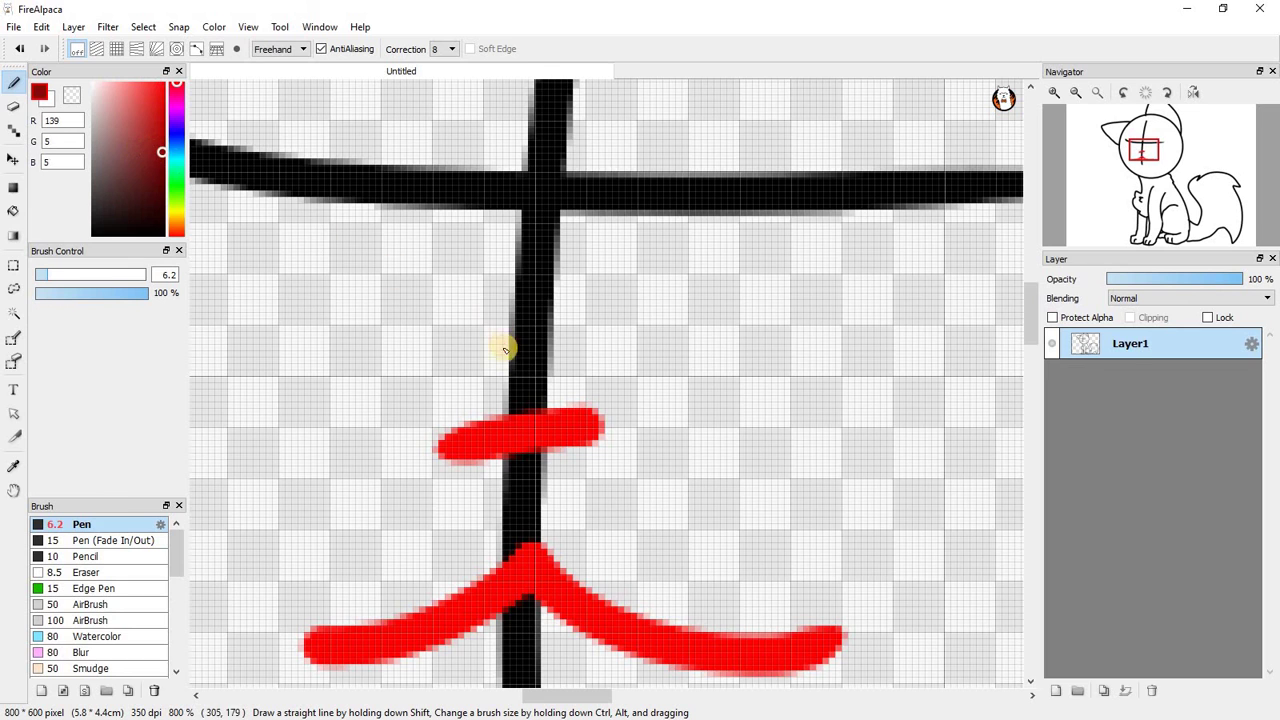
{"action": "mouse_move", "coordinate": [500, 343]}
{"action": "left_mouse_down"}
{"action": "mouse_move", "coordinate": [550, 366]}
{"action": "mouse_move", "coordinate": [489, 337]}
{"action": "mouse_move", "coordinate": [479, 291]}
{"action": "mouse_move", "coordinate": [551, 373]}
{"action": "mouse_move", "coordinate": [483, 382]}
{"action": "mouse_move", "coordinate": [585, 385]}
{"action": "left_mouse_up"}
{"action": "scroll", "coordinate": [600, 345], "scroll_direction": "down", "scroll_amount": 6}
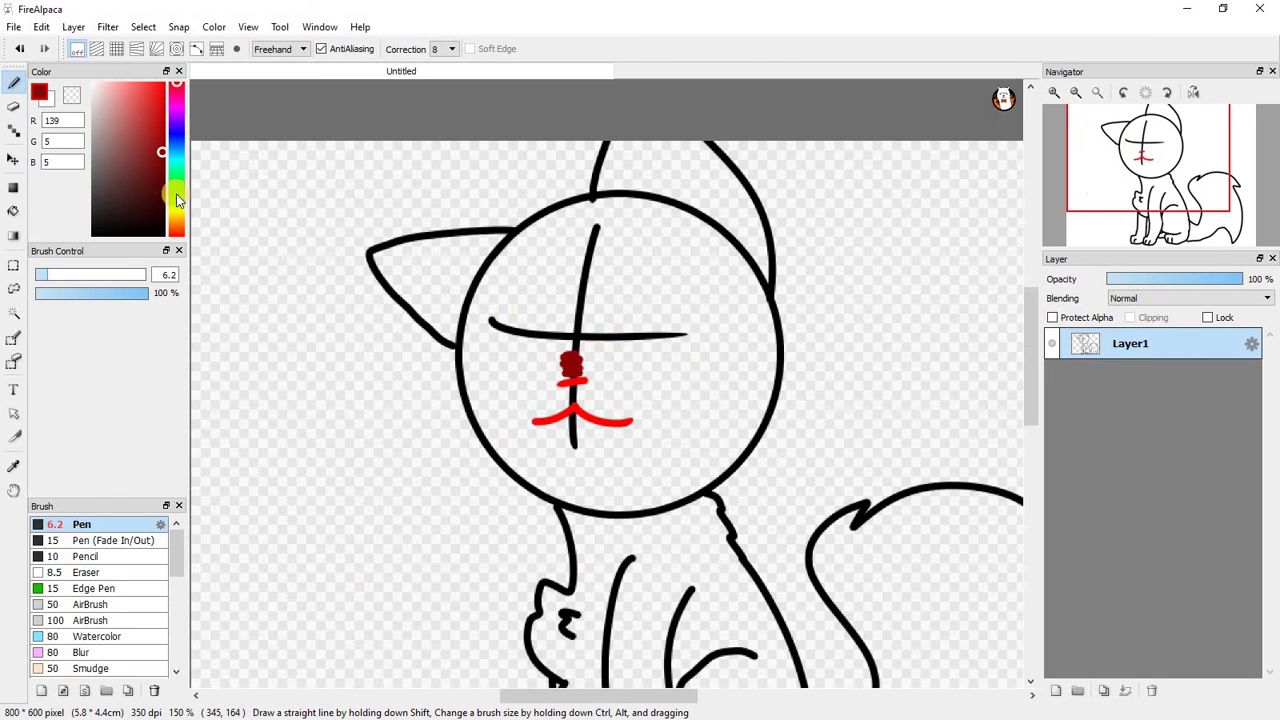
{"action": "scroll", "coordinate": [694, 351], "scroll_direction": "up", "scroll_amount": 5}
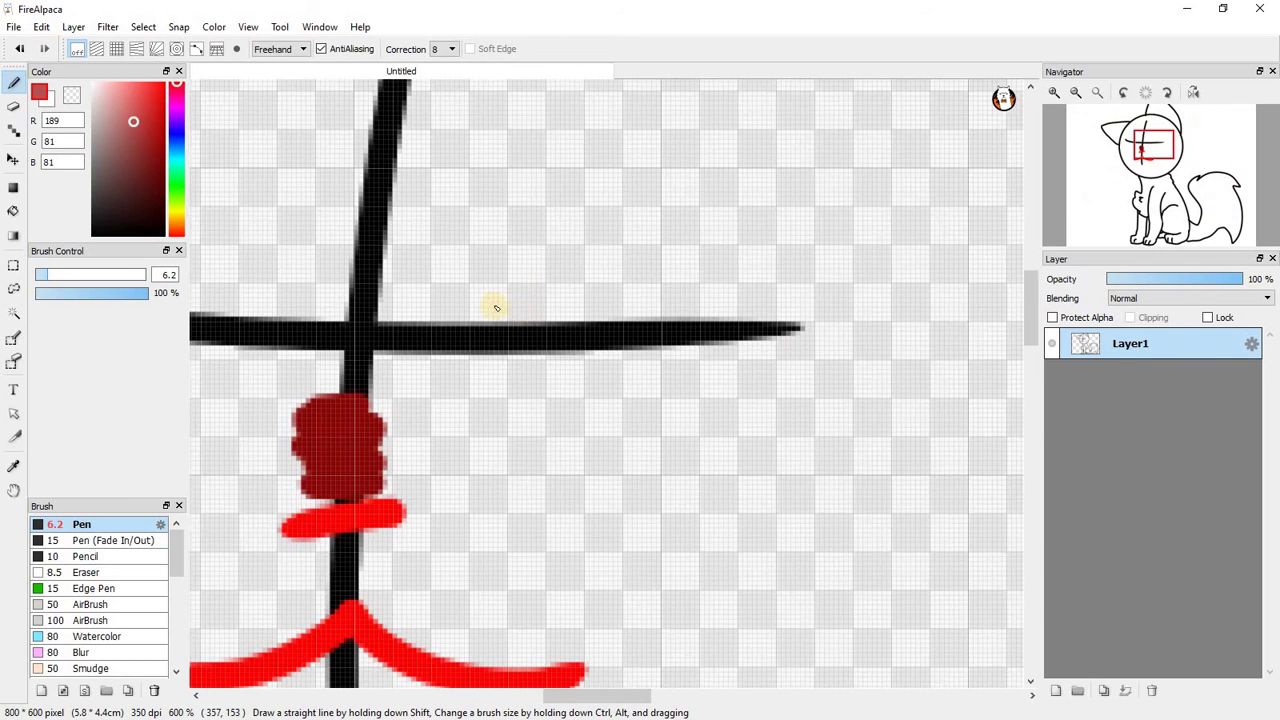
{"action": "mouse_move", "coordinate": [491, 300]}
{"action": "left_mouse_down"}
{"action": "mouse_move", "coordinate": [642, 180]}
{"action": "mouse_move", "coordinate": [923, 340]}
{"action": "left_mouse_up"}
{"action": "scroll", "coordinate": [920, 340], "scroll_direction": "down", "scroll_amount": 1}
{"action": "scroll", "coordinate": [650, 295], "scroll_direction": "down", "scroll_amount": 3}
{"action": "scroll", "coordinate": [737, 357], "scroll_direction": "up", "scroll_amount": 4}
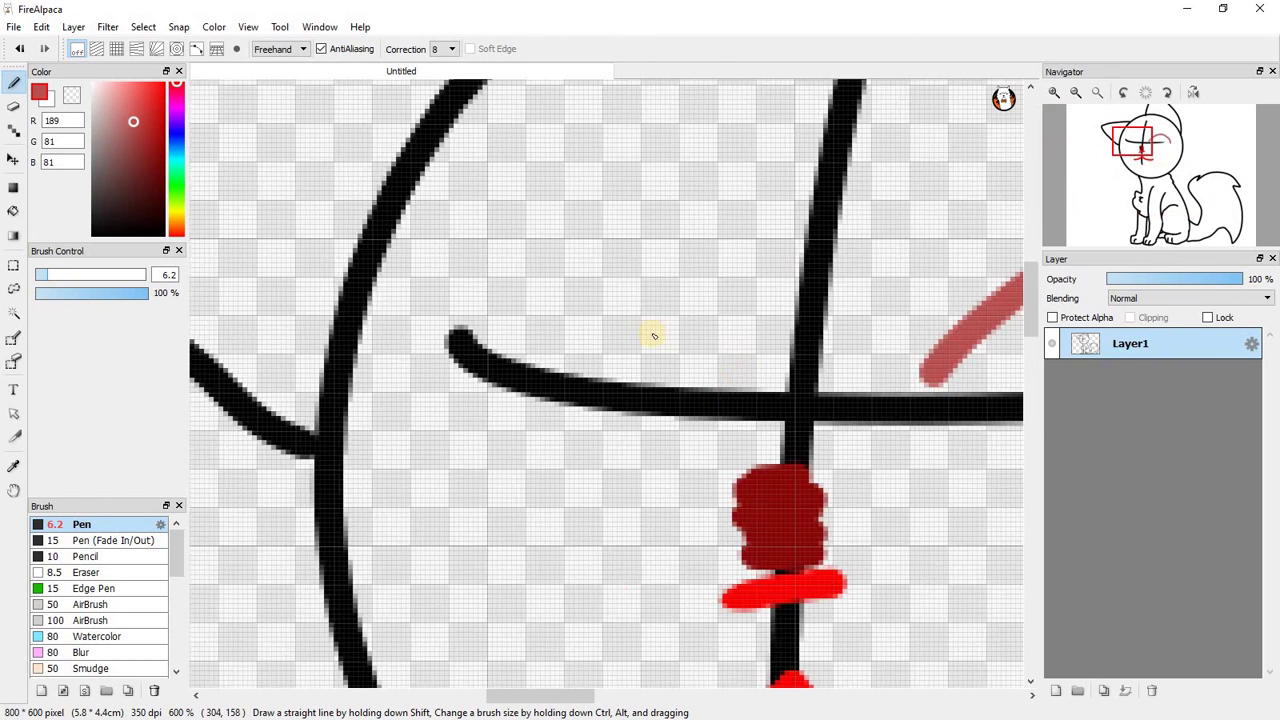
{"action": "scroll", "coordinate": [651, 334], "scroll_direction": "down", "scroll_amount": 4}
{"action": "scroll", "coordinate": [628, 309], "scroll_direction": "up", "scroll_amount": 3}
{"action": "key", "text": "ctrl+z"}
Draw the left eye as a muted red (189, 81, 81) arc just above the horizontal face guide.
{"action": "left_click_drag", "start_coordinate": [655, 395], "coordinate": [429, 380]}
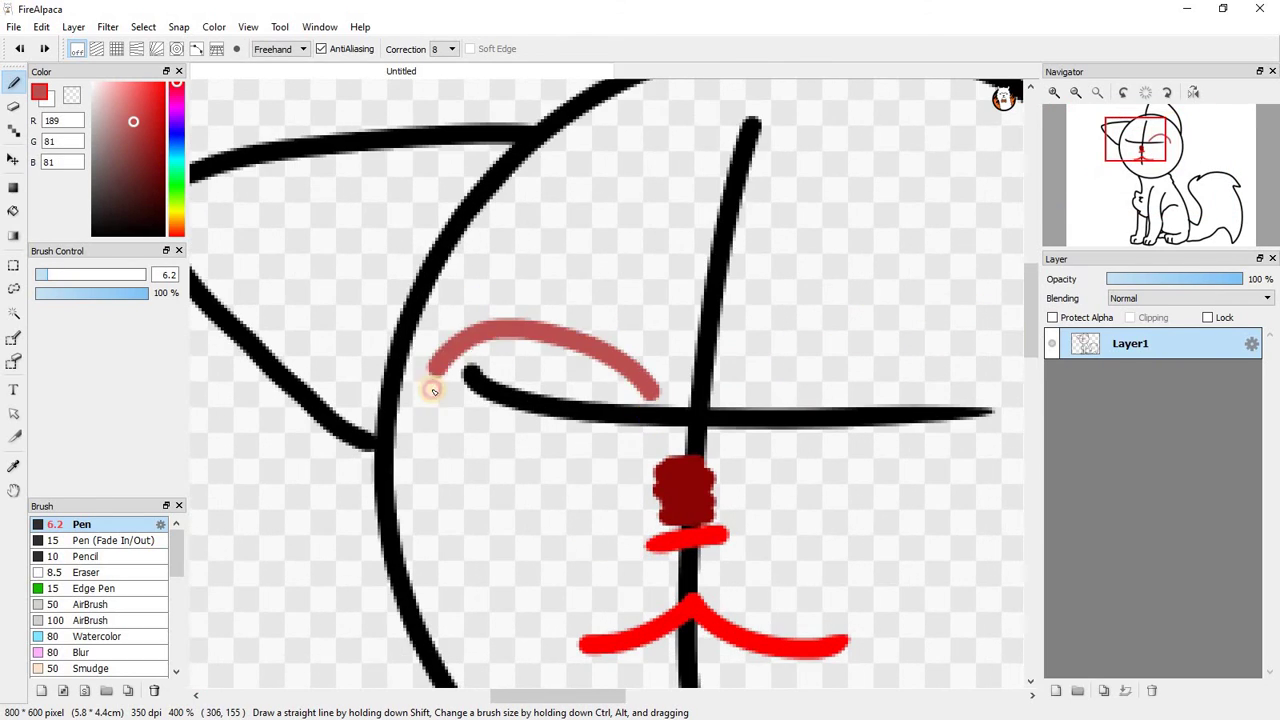
{"action": "scroll", "coordinate": [594, 363], "scroll_direction": "down", "scroll_amount": 3}
{"action": "scroll", "coordinate": [540, 442], "scroll_direction": "up", "scroll_amount": 3}
Draw the tall oval outline of the right eye and a solid pointed lash on its outer edge.
{"action": "mouse_move", "coordinate": [540, 442]}
{"action": "left_mouse_down"}
{"action": "mouse_move", "coordinate": [651, 203]}
{"action": "mouse_move", "coordinate": [637, 463]}
{"action": "mouse_move", "coordinate": [530, 420]}
{"action": "left_mouse_up"}
{"action": "scroll", "coordinate": [572, 366], "scroll_direction": "down", "scroll_amount": 1}
{"action": "scroll", "coordinate": [605, 290], "scroll_direction": "up", "scroll_amount": 2}
{"action": "mouse_move", "coordinate": [594, 256]}
{"action": "left_mouse_down"}
{"action": "mouse_move", "coordinate": [714, 391]}
{"action": "mouse_move", "coordinate": [666, 403]}
{"action": "mouse_move", "coordinate": [671, 428]}
{"action": "mouse_move", "coordinate": [643, 340]}
{"action": "left_mouse_up"}
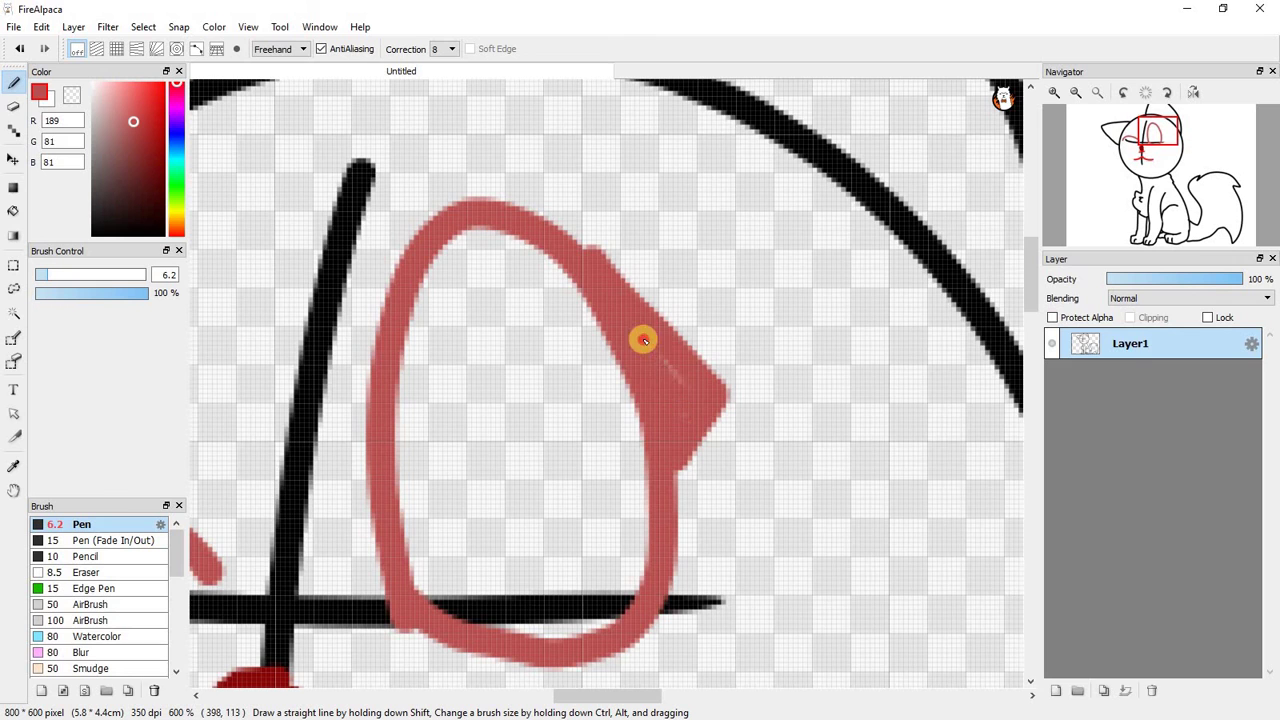
{"action": "scroll", "coordinate": [590, 312], "scroll_direction": "down", "scroll_amount": 2}
{"action": "scroll", "coordinate": [625, 270], "scroll_direction": "up", "scroll_amount": 2}
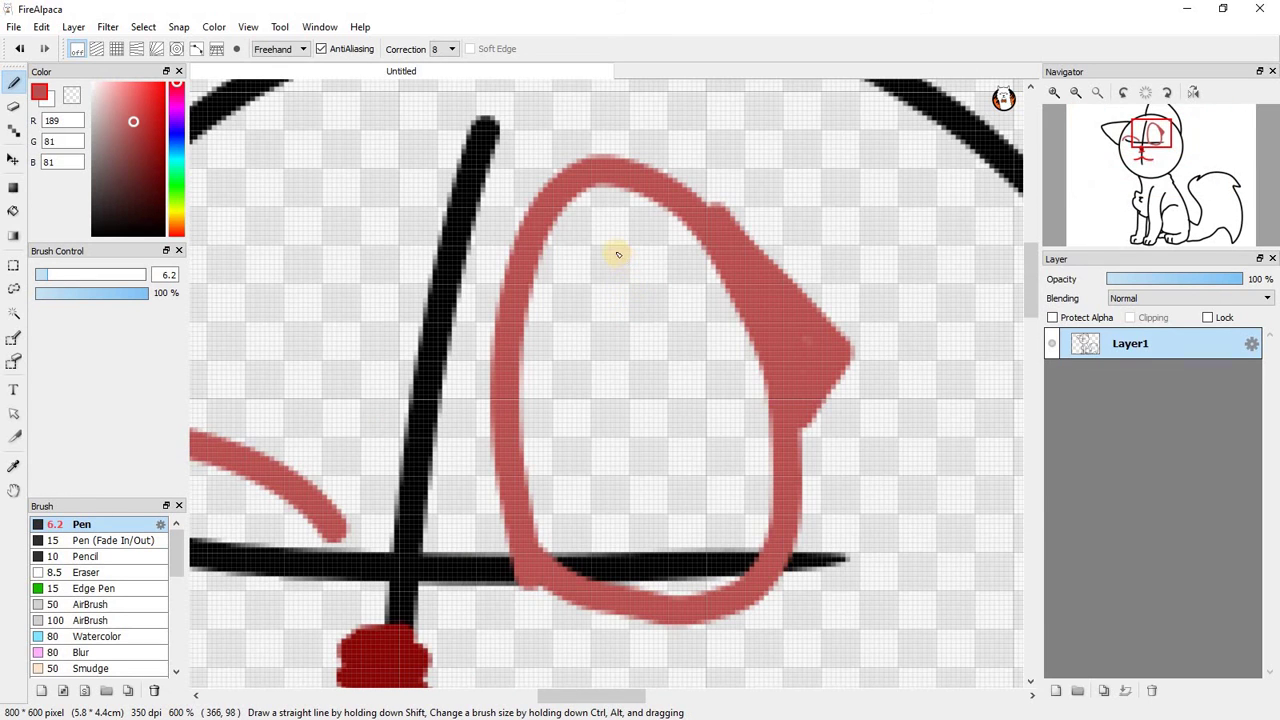
{"action": "mouse_move", "coordinate": [577, 394]}
{"action": "left_mouse_down"}
{"action": "mouse_move", "coordinate": [697, 334]}
{"action": "mouse_move", "coordinate": [597, 269]}
{"action": "left_mouse_up"}
{"action": "scroll", "coordinate": [603, 272], "scroll_direction": "down", "scroll_amount": 6}
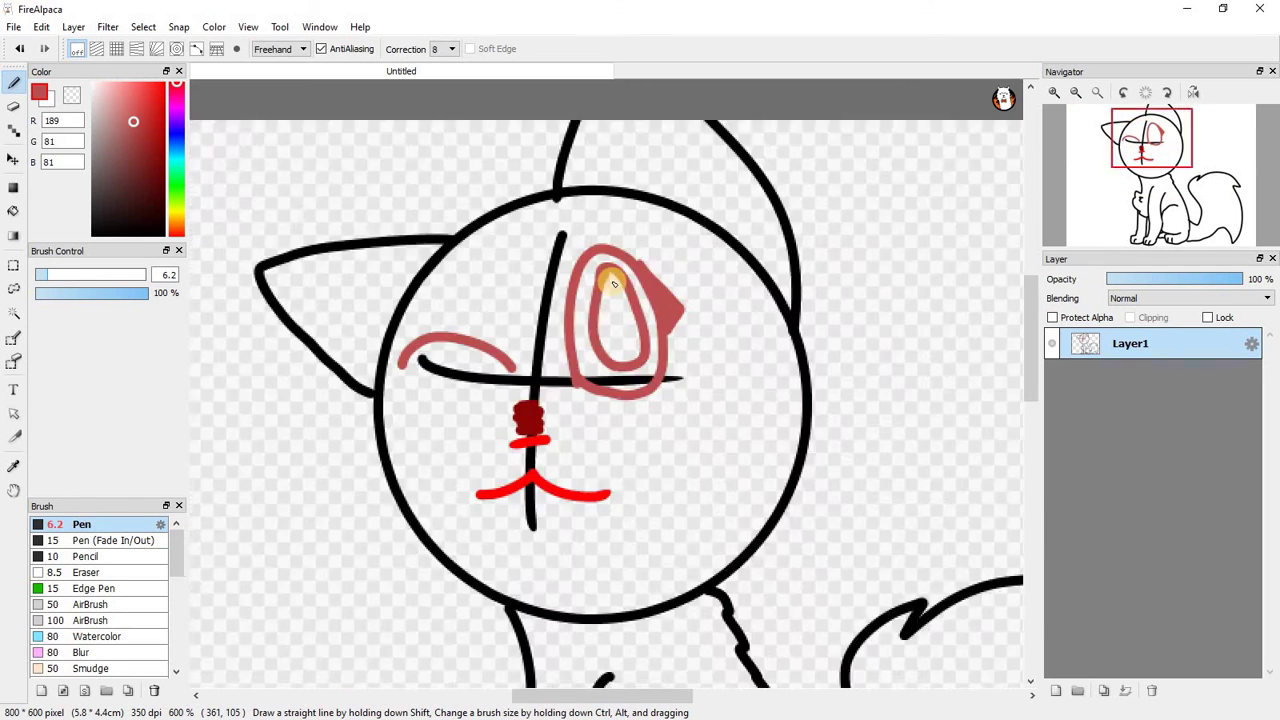
{"action": "scroll", "coordinate": [634, 305], "scroll_direction": "up", "scroll_amount": 7}
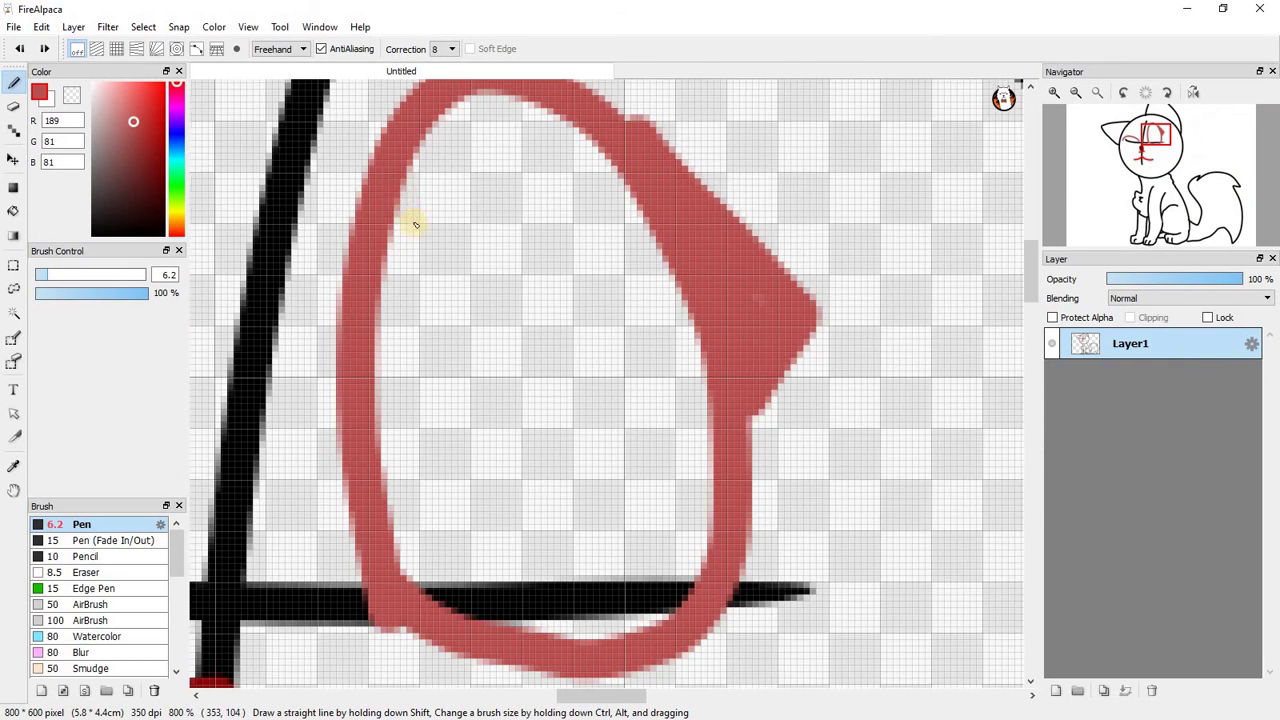
Draw the iris curve inside the right eye, running from its upper inner edge down to the horizontal guide.
{"action": "mouse_move", "coordinate": [414, 172]}
{"action": "left_mouse_down"}
{"action": "mouse_move", "coordinate": [520, 183]}
{"action": "mouse_move", "coordinate": [500, 571]}
{"action": "mouse_move", "coordinate": [465, 600]}
{"action": "left_mouse_up"}
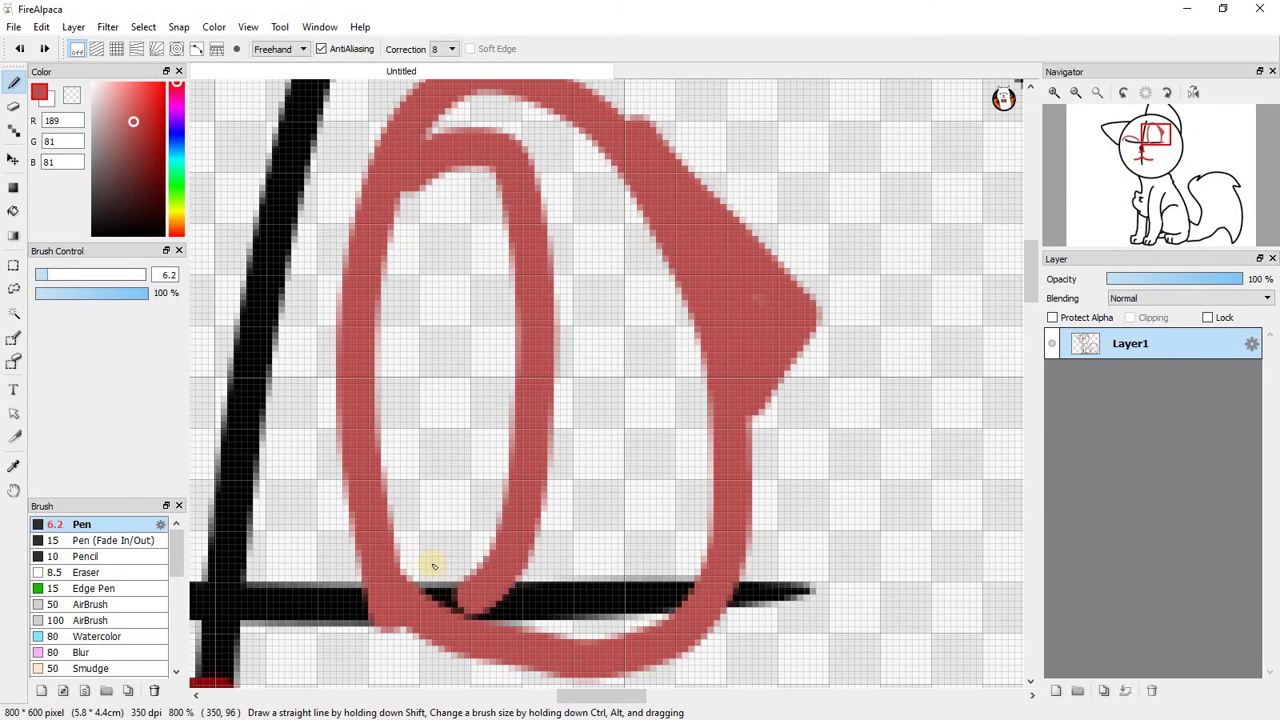
{"action": "scroll", "coordinate": [525, 350], "scroll_direction": "down", "scroll_amount": 7}
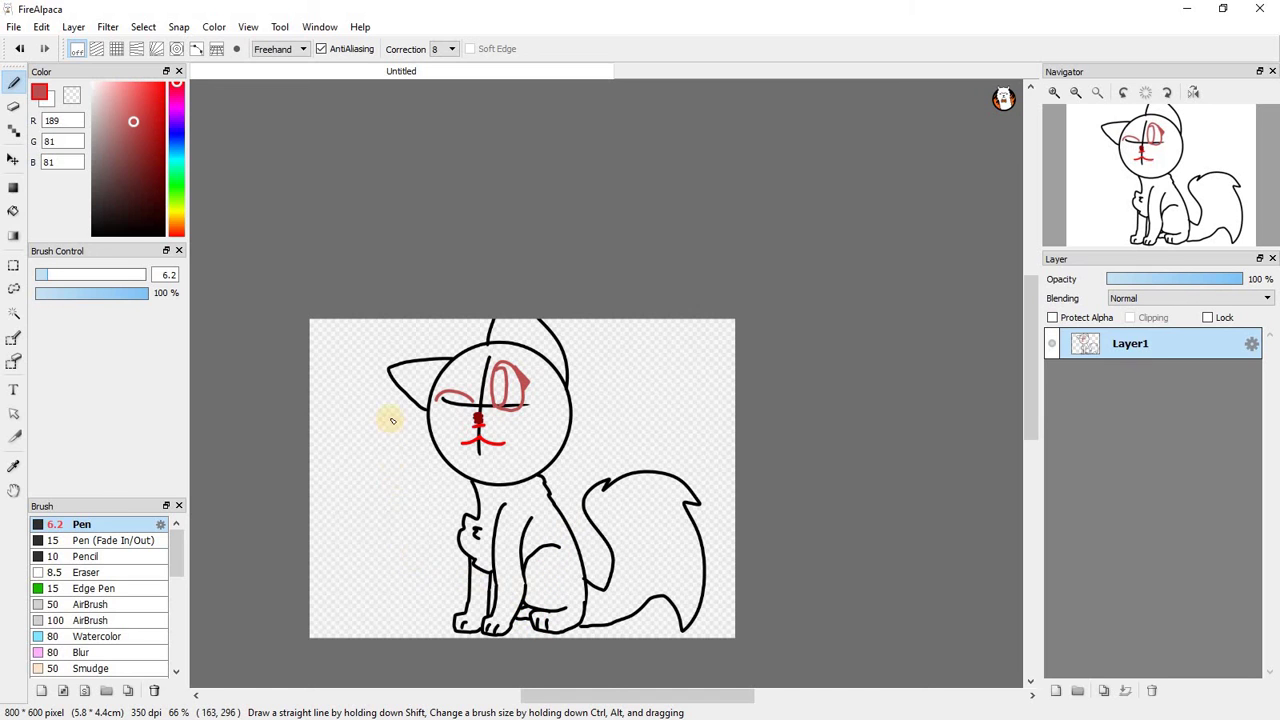
{"action": "scroll", "coordinate": [392, 420], "scroll_direction": "up", "scroll_amount": 7}
{"action": "scroll", "coordinate": [480, 463], "scroll_direction": "down", "scroll_amount": 7}
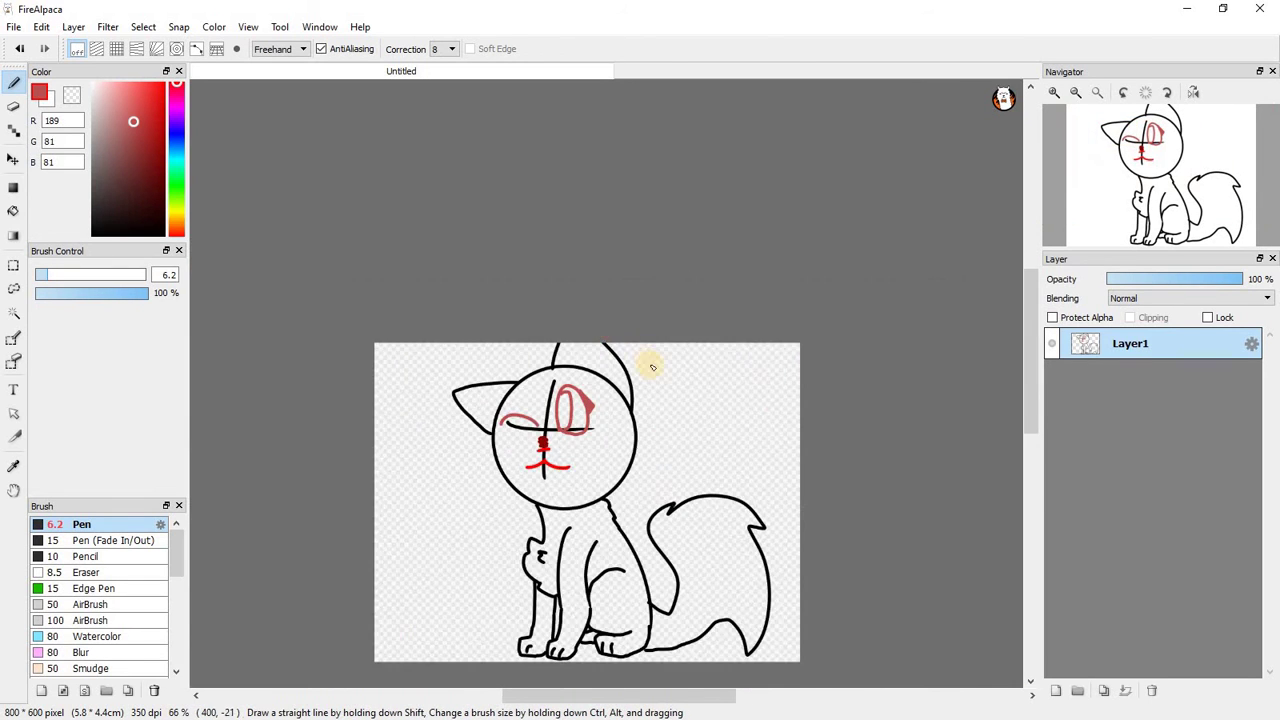
Draw a looped fur detail inside the upright ear, with a tail line reaching down into the head.
{"action": "scroll", "coordinate": [651, 367], "scroll_direction": "up", "scroll_amount": 5}
{"action": "mouse_move", "coordinate": [340, 247]}
{"action": "left_mouse_down"}
{"action": "mouse_move", "coordinate": [423, 337]}
{"action": "mouse_move", "coordinate": [440, 505]}
{"action": "left_mouse_up"}
{"action": "scroll", "coordinate": [418, 388], "scroll_direction": "down", "scroll_amount": 6}
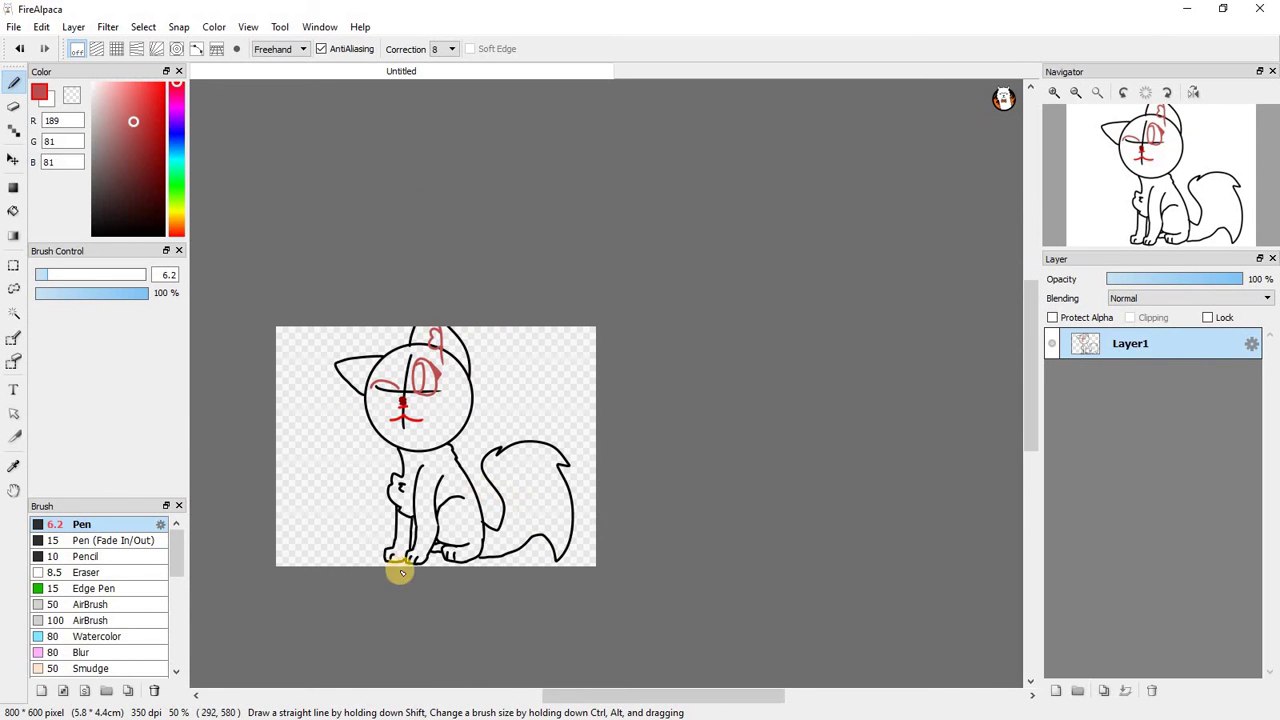
{"action": "scroll", "coordinate": [395, 560], "scroll_direction": "up", "scroll_amount": 1}
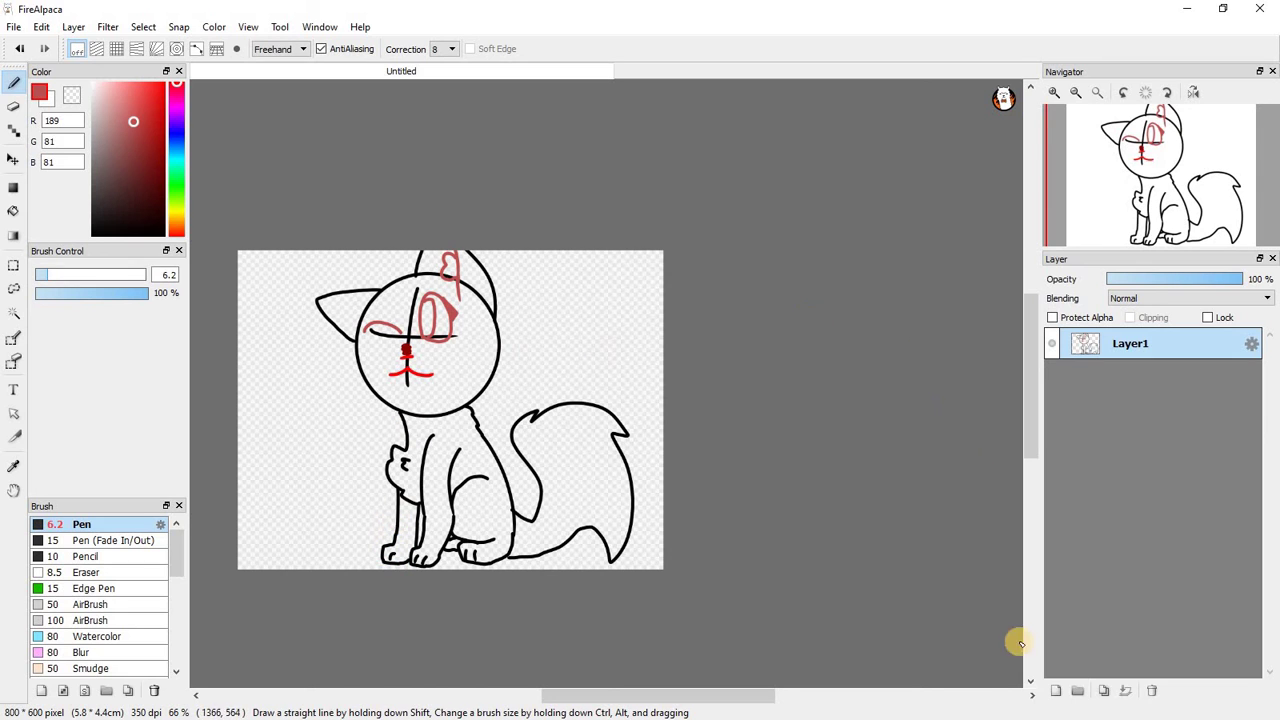
Add a new layer above the sketch and enable onion skin mode to show the sketch faintly beneath it.
{"action": "left_click", "coordinate": [1054, 690]}
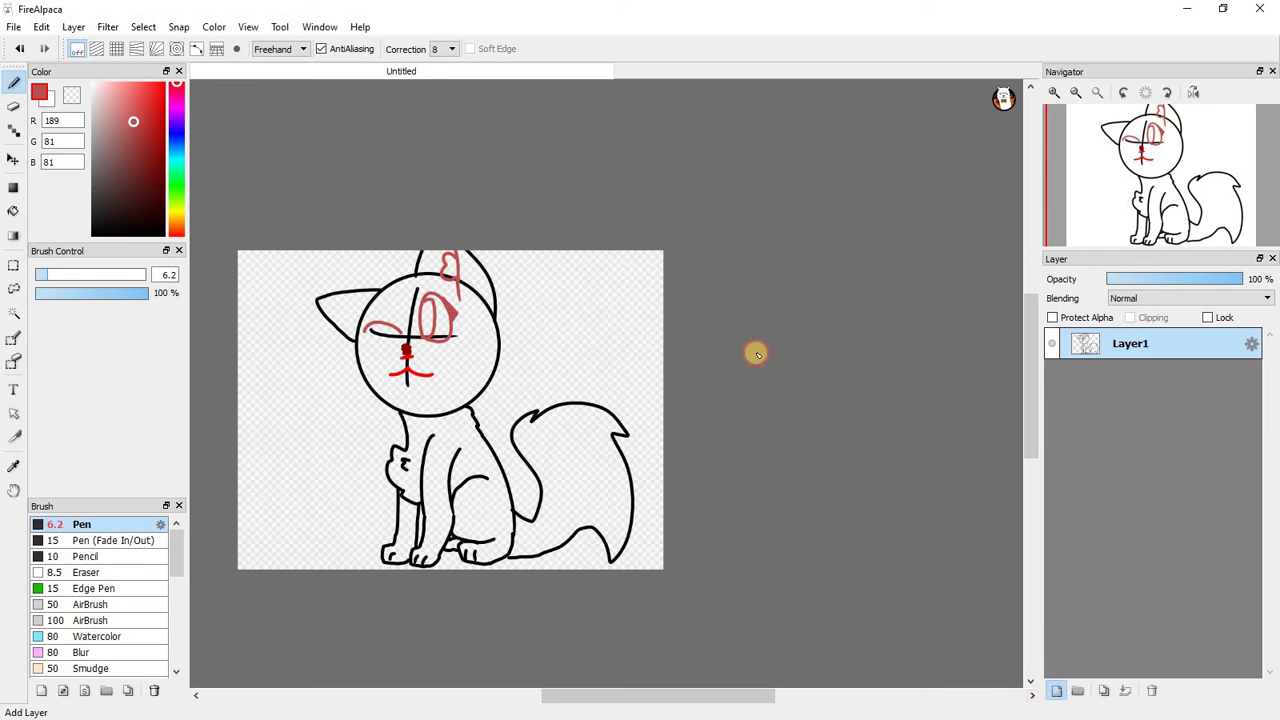
{"action": "left_click", "coordinate": [248, 27]}
{"action": "left_click", "coordinate": [328, 337]}
With a black Pen at size 3.4, draw a curved muzzle line around the left side of the nose on the new layer.
{"action": "left_click_drag", "start_coordinate": [149, 129], "coordinate": [92, 236]}
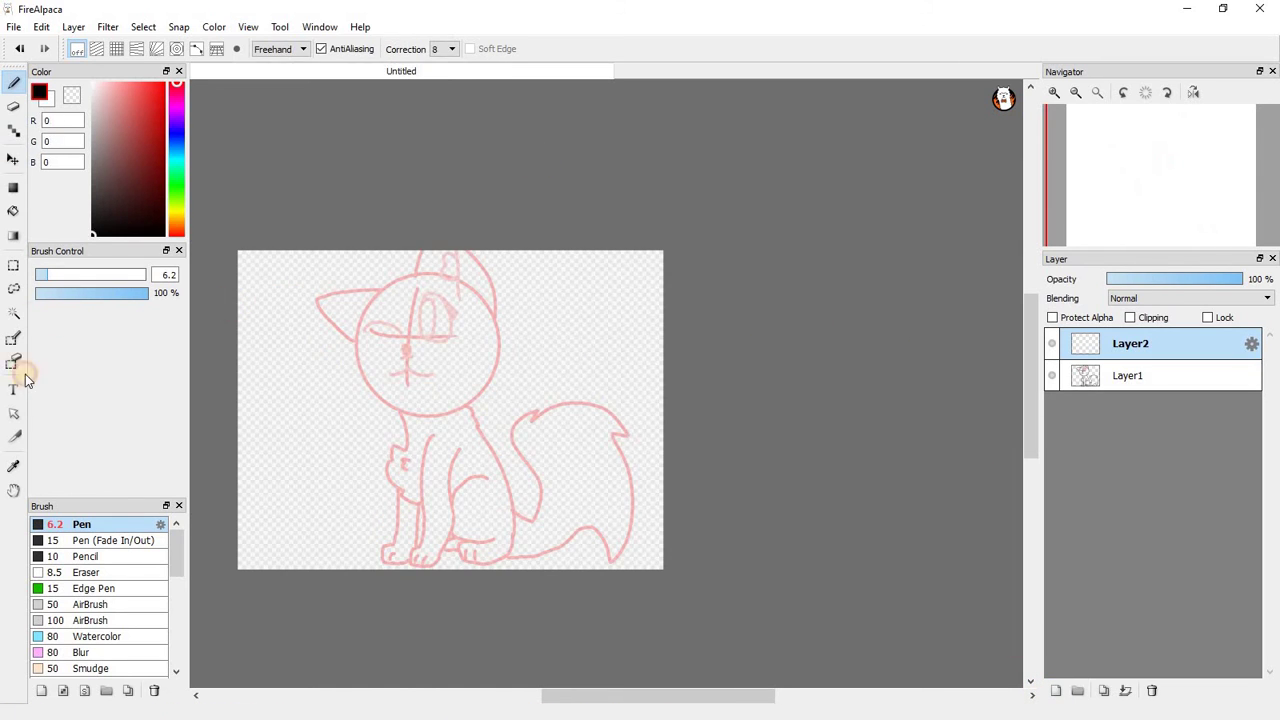
{"action": "left_click_drag", "start_coordinate": [51, 285], "coordinate": [40, 283]}
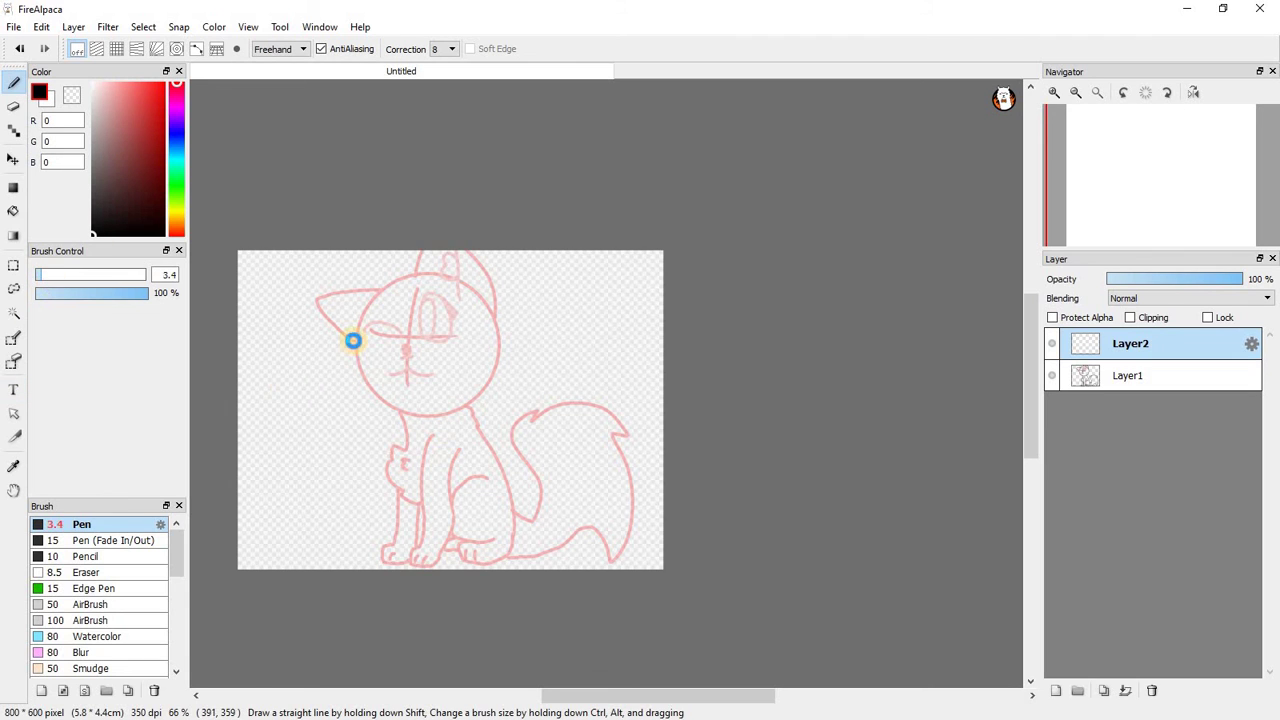
{"action": "scroll", "coordinate": [379, 361], "scroll_direction": "up", "scroll_amount": 4}
{"action": "scroll", "coordinate": [522, 352], "scroll_direction": "up", "scroll_amount": 2}
{"action": "mouse_move", "coordinate": [503, 240]}
{"action": "left_mouse_down"}
{"action": "mouse_move", "coordinate": [533, 243]}
{"action": "mouse_move", "coordinate": [468, 472]}
{"action": "left_mouse_up"}
{"action": "scroll", "coordinate": [468, 472], "scroll_direction": "down", "scroll_amount": 1}
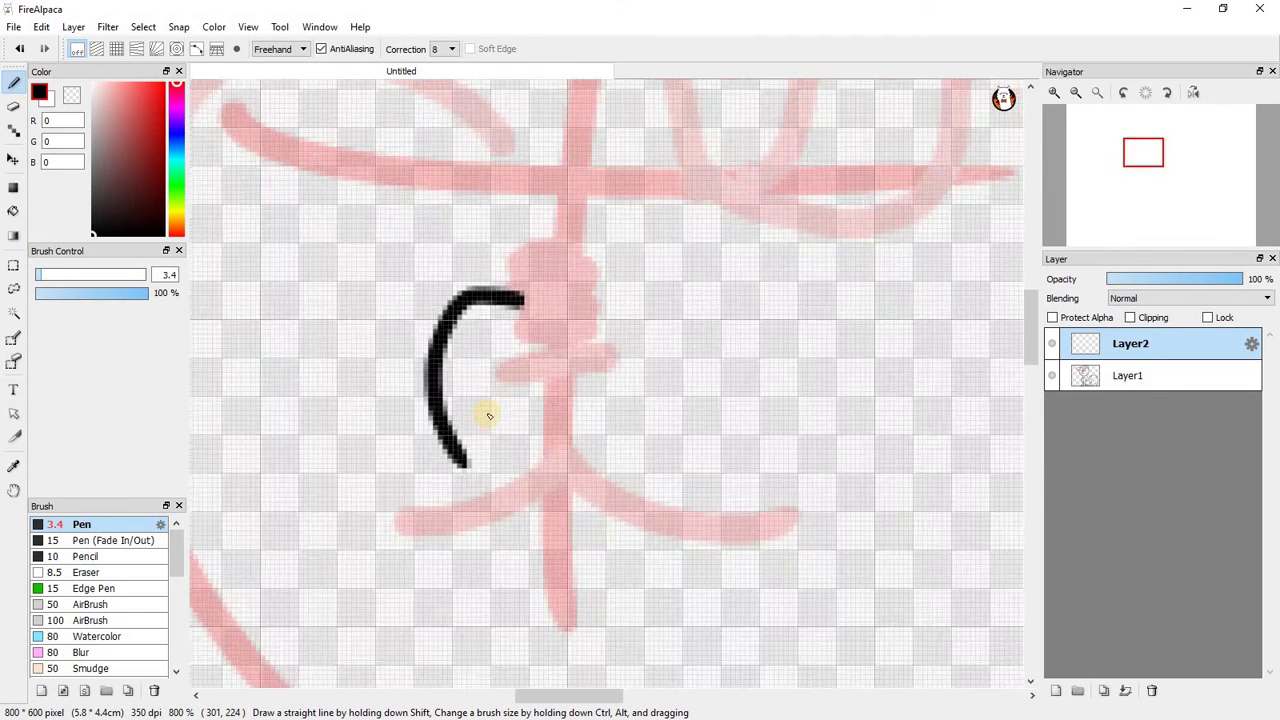
Draw the short black line under the nose and the mouth, with a long right curve and a shorter left curve.
{"action": "scroll", "coordinate": [491, 417], "scroll_direction": "up", "scroll_amount": 2}
{"action": "mouse_move", "coordinate": [695, 356]}
{"action": "left_mouse_down"}
{"action": "mouse_move", "coordinate": [471, 363]}
{"action": "mouse_move", "coordinate": [840, 415]}
{"action": "left_mouse_up"}
{"action": "scroll", "coordinate": [531, 394], "scroll_direction": "down", "scroll_amount": 1}
{"action": "left_click_drag", "start_coordinate": [521, 401], "coordinate": [372, 446]}
{"action": "scroll", "coordinate": [437, 428], "scroll_direction": "down", "scroll_amount": 2}
{"action": "scroll", "coordinate": [503, 405], "scroll_direction": "up", "scroll_amount": 3}
{"action": "key", "text": "ctrl+z"}
{"action": "left_click_drag", "start_coordinate": [499, 405], "coordinate": [340, 437]}
{"action": "scroll", "coordinate": [343, 420], "scroll_direction": "down", "scroll_amount": 3}
{"action": "scroll", "coordinate": [320, 462], "scroll_direction": "up", "scroll_amount": 2}
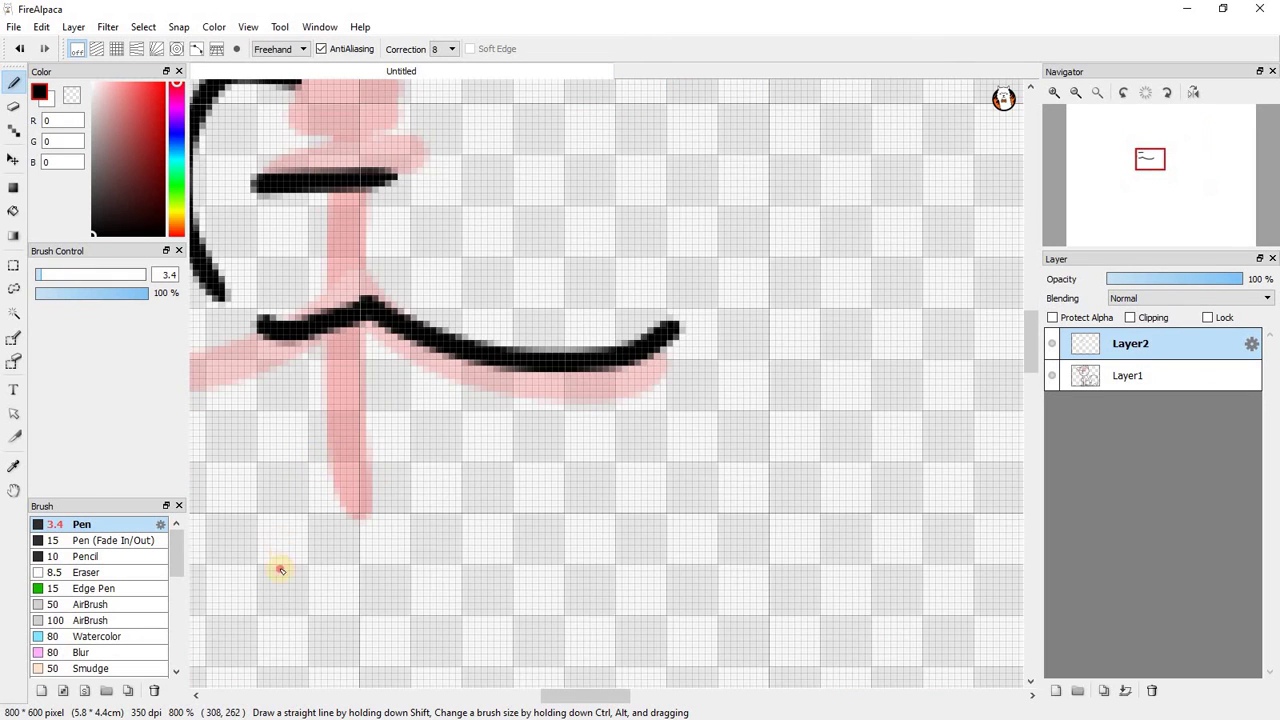
{"action": "left_click_drag", "start_coordinate": [280, 568], "coordinate": [515, 695]}
{"action": "scroll", "coordinate": [373, 434], "scroll_direction": "down", "scroll_amount": 4}
{"action": "scroll", "coordinate": [354, 469], "scroll_direction": "up", "scroll_amount": 3}
{"action": "key", "text": "ctrl+z"}
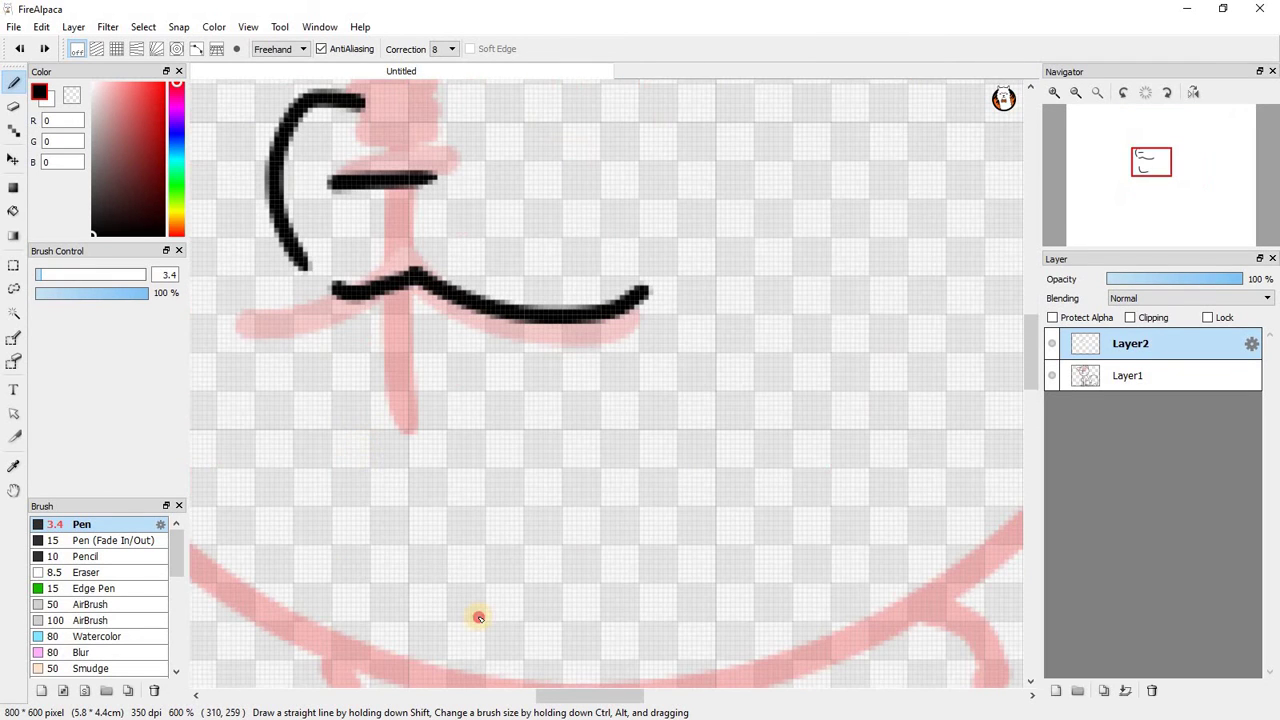
{"action": "left_click_drag", "start_coordinate": [362, 445], "coordinate": [500, 557]}
{"action": "key", "text": "ctrl+z"}
Draw the curved black chin line beneath the mouth, inside the lower part of the head circle.
{"action": "left_click_drag", "start_coordinate": [386, 452], "coordinate": [518, 578]}
{"action": "scroll", "coordinate": [515, 463], "scroll_direction": "down", "scroll_amount": 4}
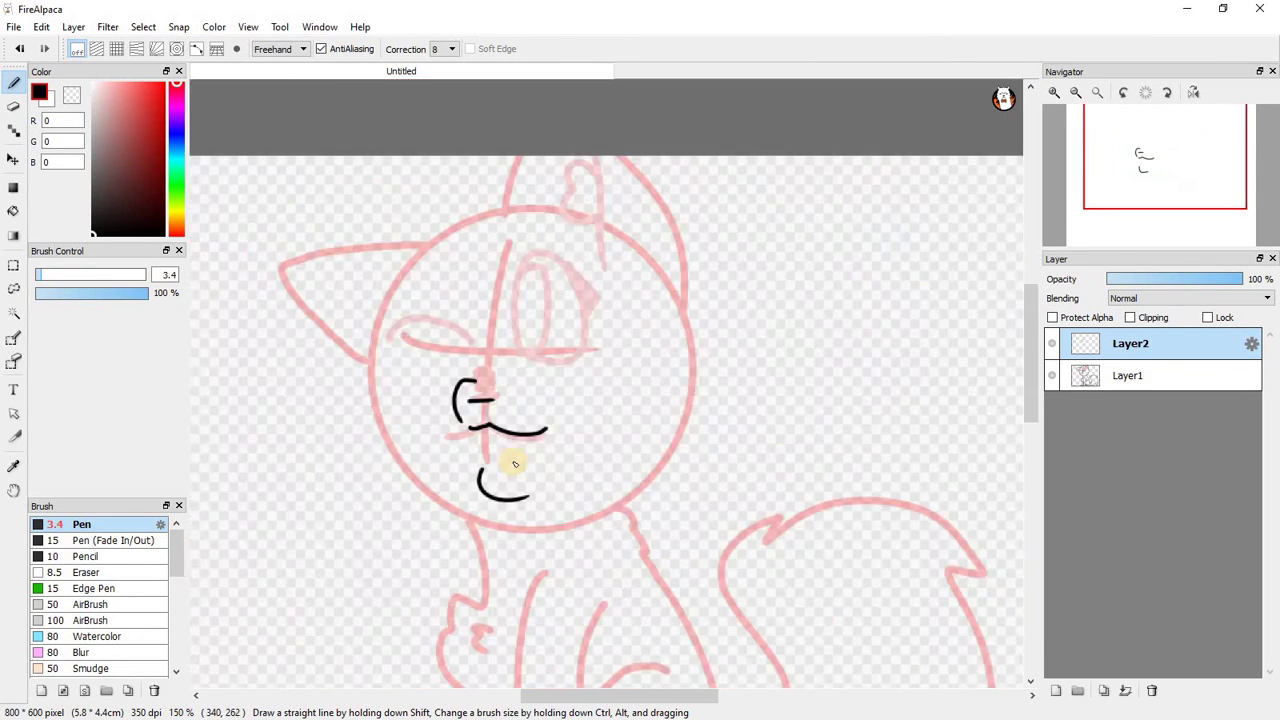
Try redrawing the black chin line as a longer curve hugging the lower edge of the head circle.
{"action": "scroll", "coordinate": [515, 463], "scroll_direction": "up", "scroll_amount": 3}
{"action": "key", "text": "ctrl+z"}
{"action": "left_click_drag", "start_coordinate": [430, 465], "coordinate": [622, 596]}
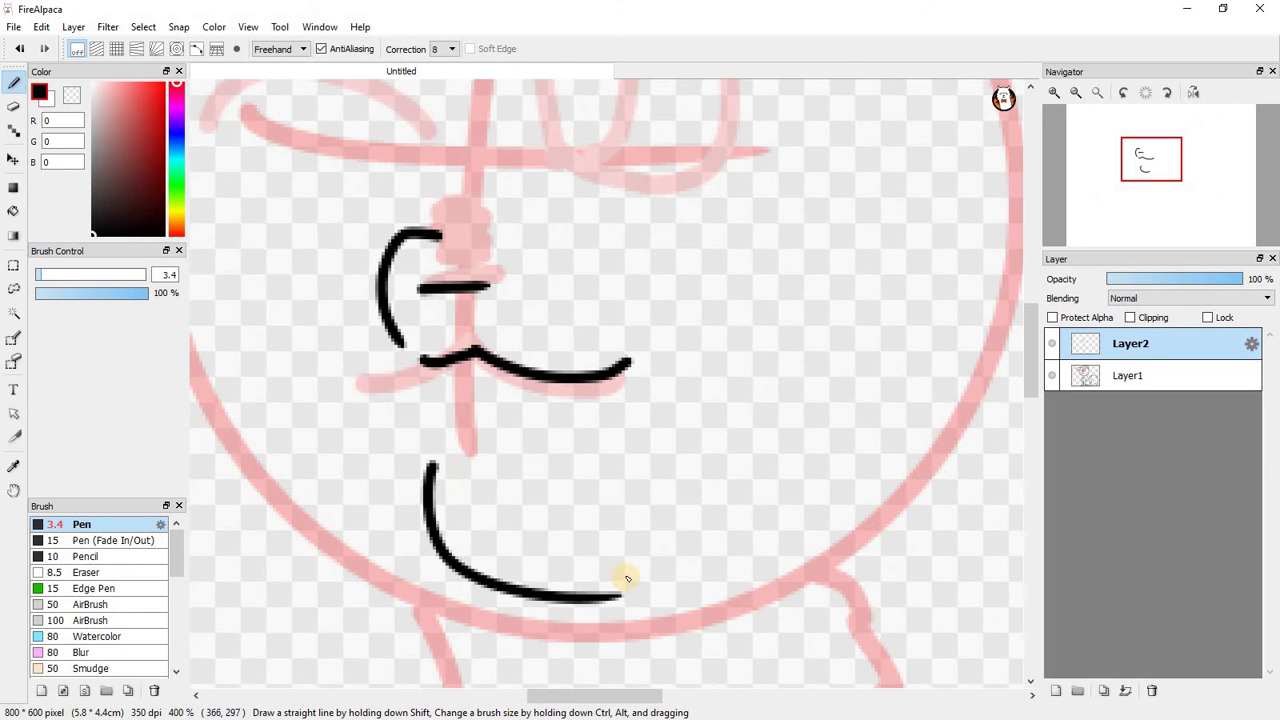
{"action": "scroll", "coordinate": [492, 483], "scroll_direction": "down", "scroll_amount": 4}
{"action": "scroll", "coordinate": [511, 483], "scroll_direction": "up", "scroll_amount": 6}
{"action": "mouse_move", "coordinate": [489, 457]}
{"action": "left_mouse_down"}
{"action": "mouse_move", "coordinate": [509, 503]}
{"action": "mouse_move", "coordinate": [601, 539]}
{"action": "left_mouse_up"}
{"action": "mouse_move", "coordinate": [578, 462]}
{"action": "left_mouse_down"}
{"action": "mouse_move", "coordinate": [658, 452]}
{"action": "mouse_move", "coordinate": [711, 486]}
{"action": "mouse_move", "coordinate": [676, 650]}
{"action": "left_mouse_up"}
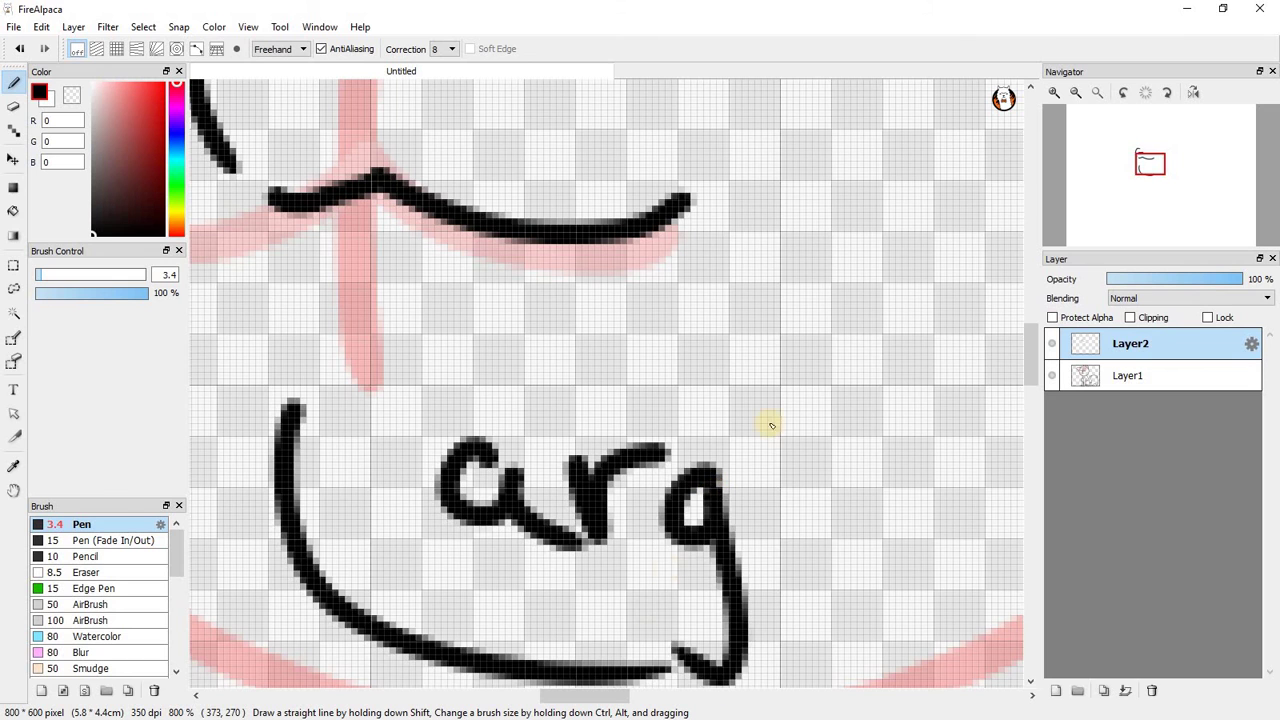
{"action": "left_click_drag", "start_coordinate": [773, 410], "coordinate": [790, 550]}
{"action": "scroll", "coordinate": [666, 366], "scroll_direction": "down", "scroll_amount": 5}
{"action": "key", "text": "ctrl+z"}
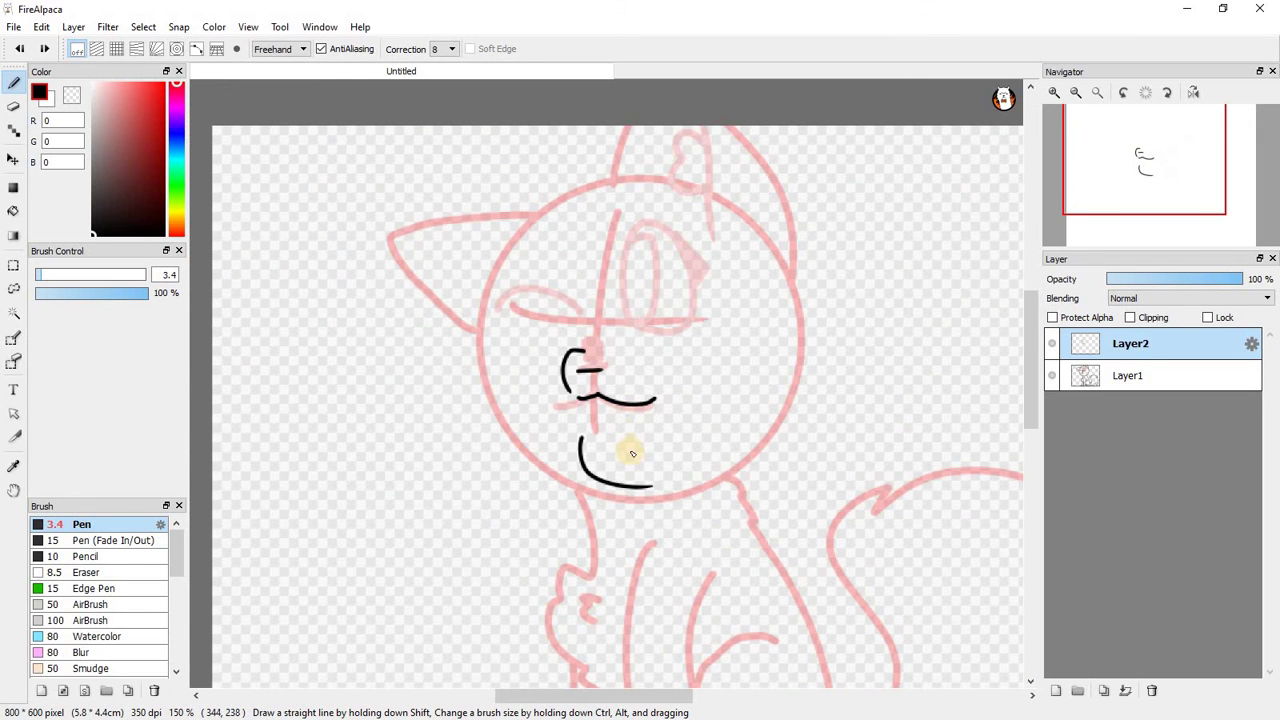
Redraw the chin line beneath the mouth as a shorter black curve, undoing an uneven stroke.
{"action": "scroll", "coordinate": [632, 454], "scroll_direction": "up", "scroll_amount": 4}
{"action": "mouse_move", "coordinate": [439, 377]}
{"action": "left_mouse_down"}
{"action": "mouse_move", "coordinate": [551, 517]}
{"action": "mouse_move", "coordinate": [671, 517]}
{"action": "left_mouse_up"}
{"action": "scroll", "coordinate": [659, 432], "scroll_direction": "down", "scroll_amount": 4}
{"action": "scroll", "coordinate": [641, 475], "scroll_direction": "up", "scroll_amount": 5}
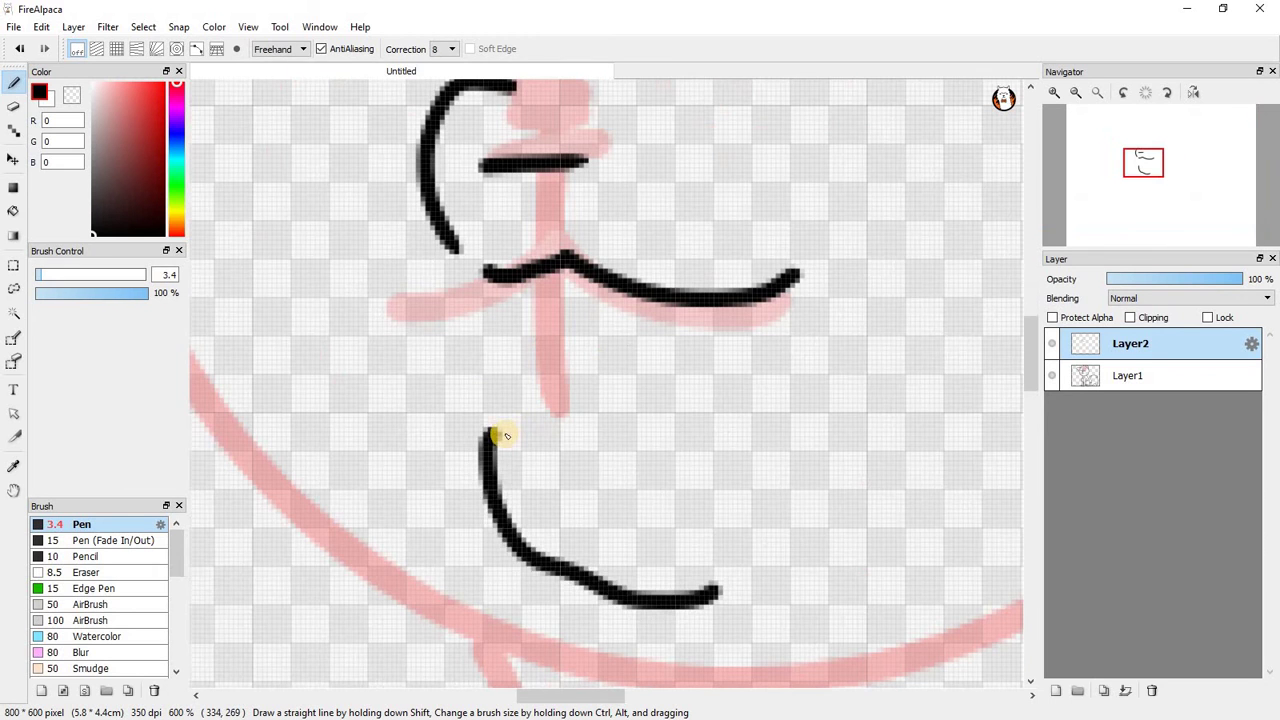
{"action": "key", "text": "ctrl+z"}
{"action": "mouse_move", "coordinate": [493, 438]}
{"action": "left_mouse_down"}
{"action": "mouse_move", "coordinate": [526, 531]}
{"action": "mouse_move", "coordinate": [680, 588]}
{"action": "left_mouse_up"}
{"action": "scroll", "coordinate": [706, 403], "scroll_direction": "down", "scroll_amount": 2}
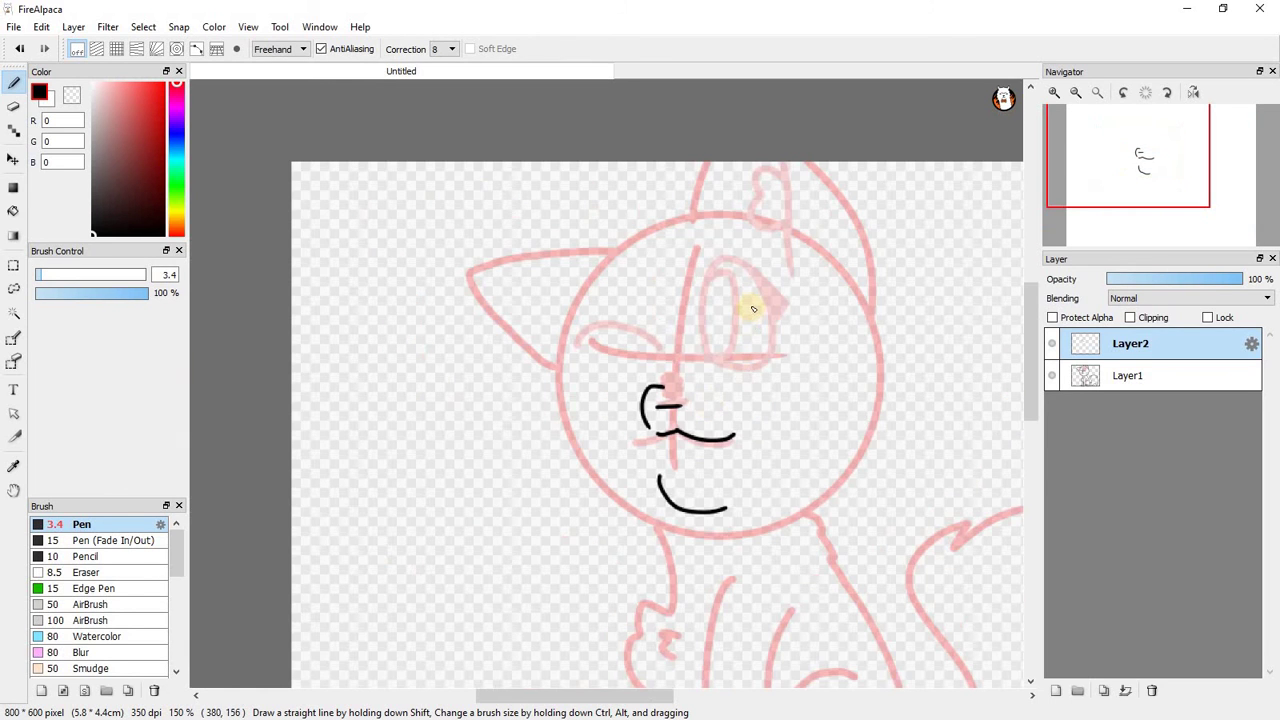
Outline the closed left eye in black with an arched upper line, a short inner end and a lower line.
{"action": "scroll", "coordinate": [734, 463], "scroll_direction": "up", "scroll_amount": 1}
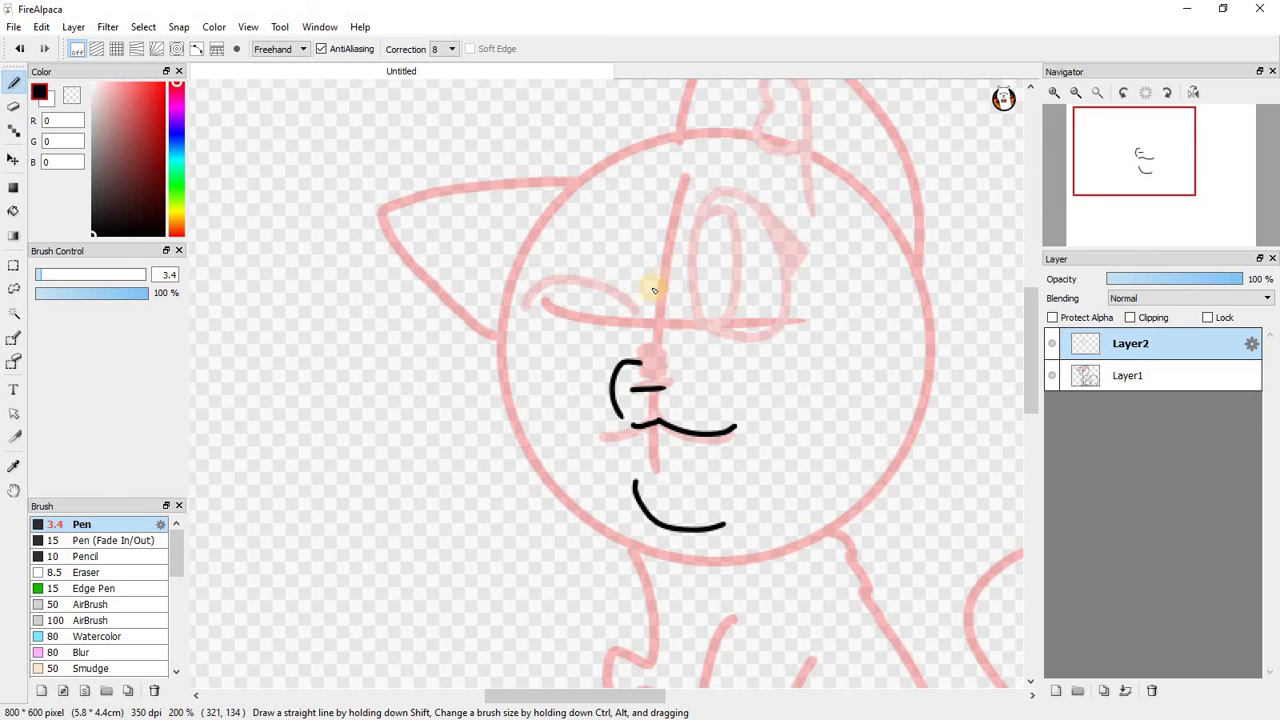
{"action": "scroll", "coordinate": [653, 290], "scroll_direction": "up", "scroll_amount": 4}
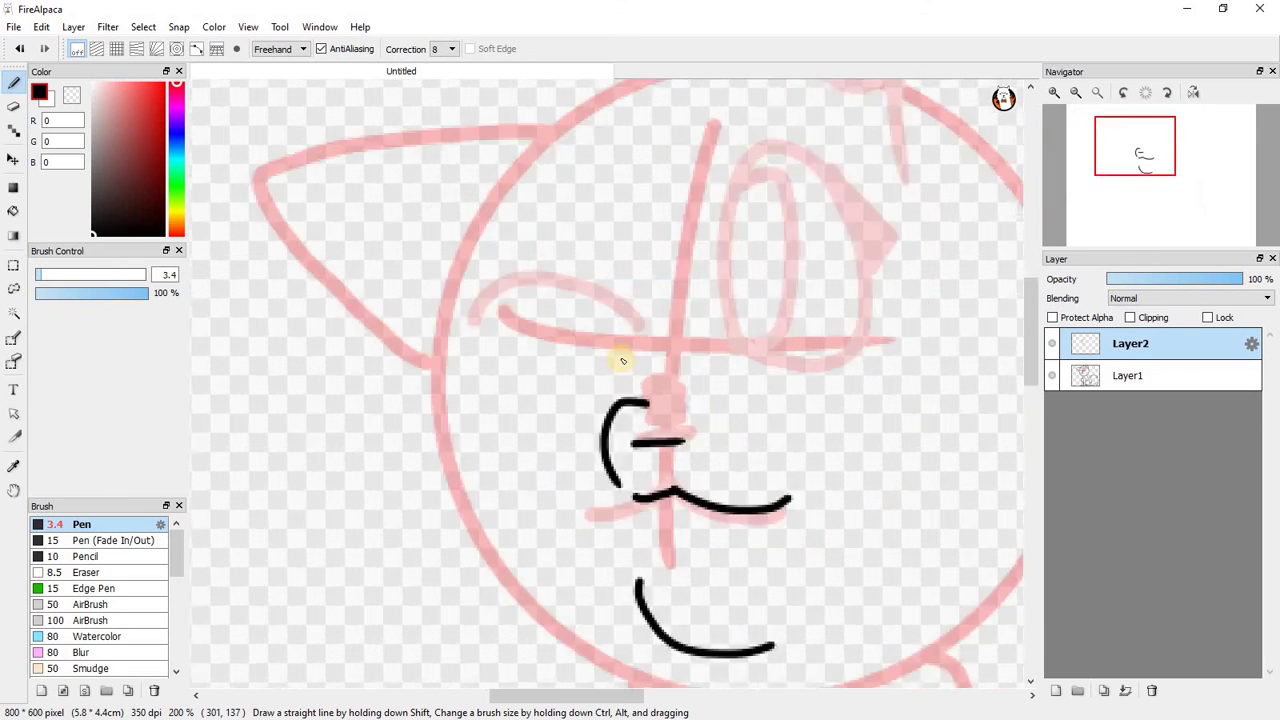
{"action": "mouse_move", "coordinate": [678, 424]}
{"action": "left_mouse_down"}
{"action": "mouse_move", "coordinate": [372, 358]}
{"action": "mouse_move", "coordinate": [226, 408]}
{"action": "left_mouse_up"}
{"action": "scroll", "coordinate": [628, 380], "scroll_direction": "down", "scroll_amount": 5}
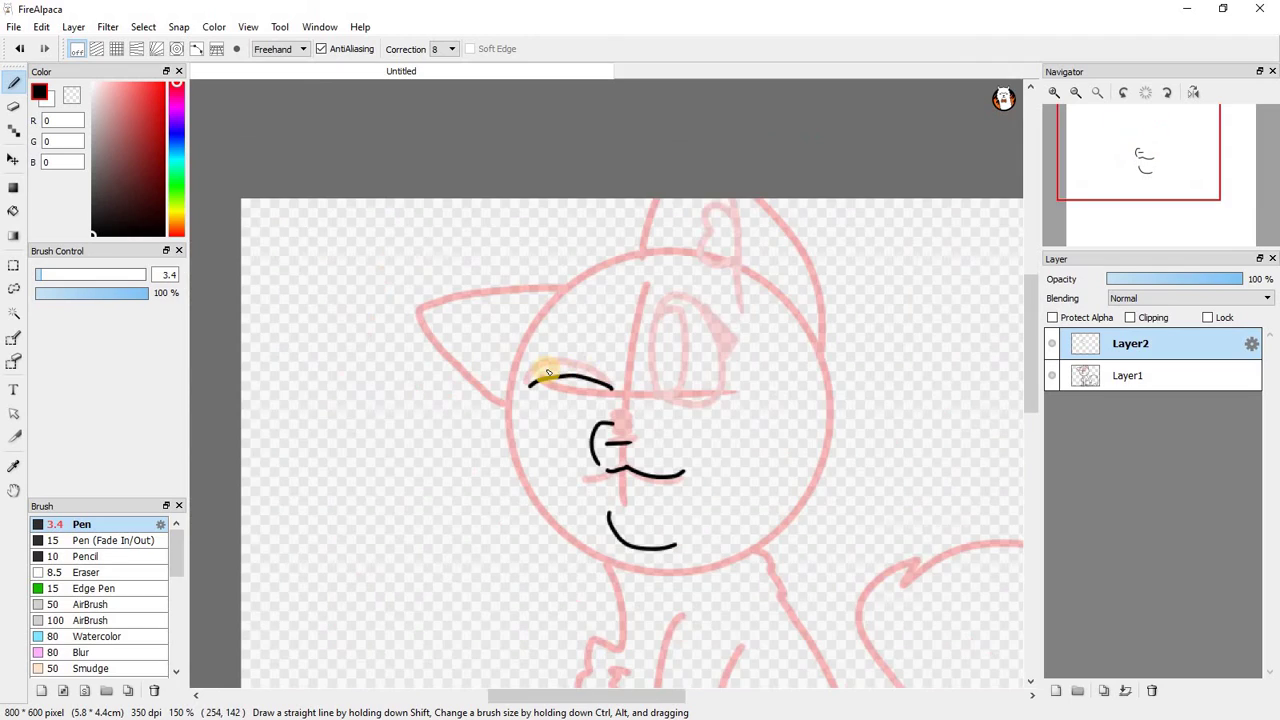
{"action": "scroll", "coordinate": [546, 371], "scroll_direction": "up", "scroll_amount": 6}
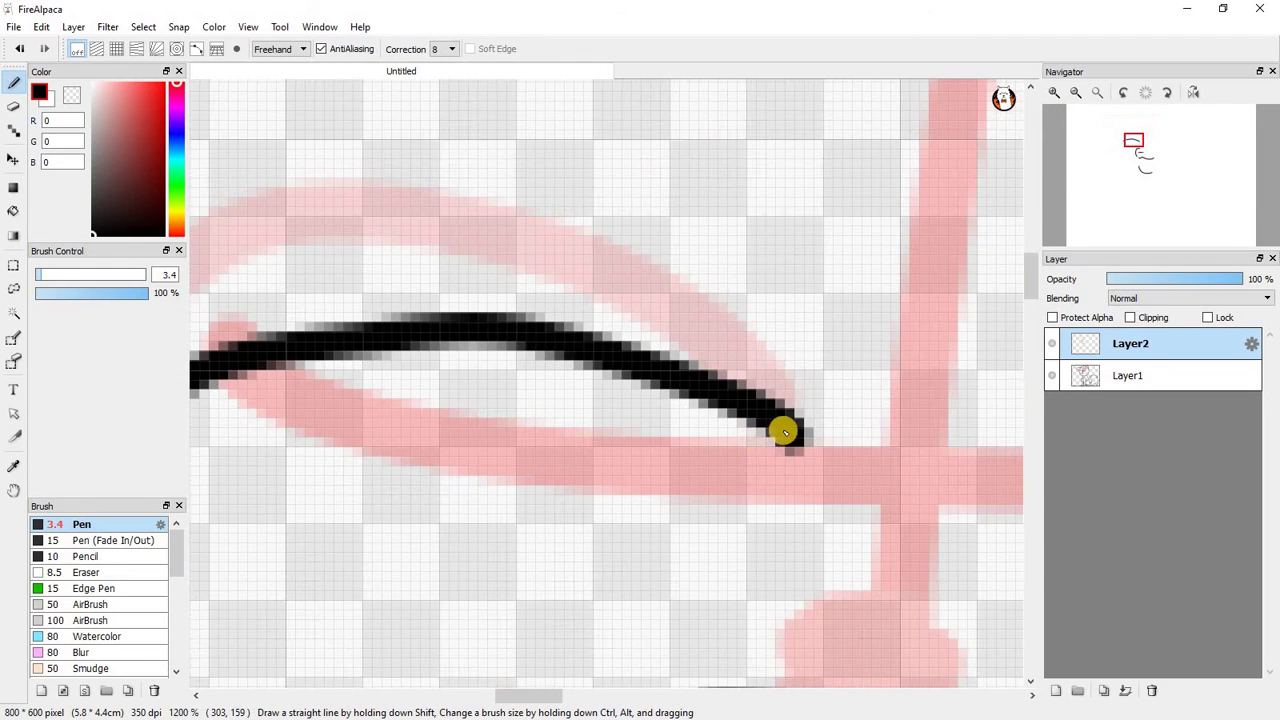
{"action": "left_click_drag", "start_coordinate": [780, 429], "coordinate": [783, 460]}
{"action": "mouse_move", "coordinate": [743, 539]}
{"action": "left_mouse_down"}
{"action": "mouse_move", "coordinate": [617, 467]}
{"action": "mouse_move", "coordinate": [345, 402]}
{"action": "mouse_move", "coordinate": [265, 391]}
{"action": "mouse_move", "coordinate": [170, 413]}
{"action": "left_mouse_up"}
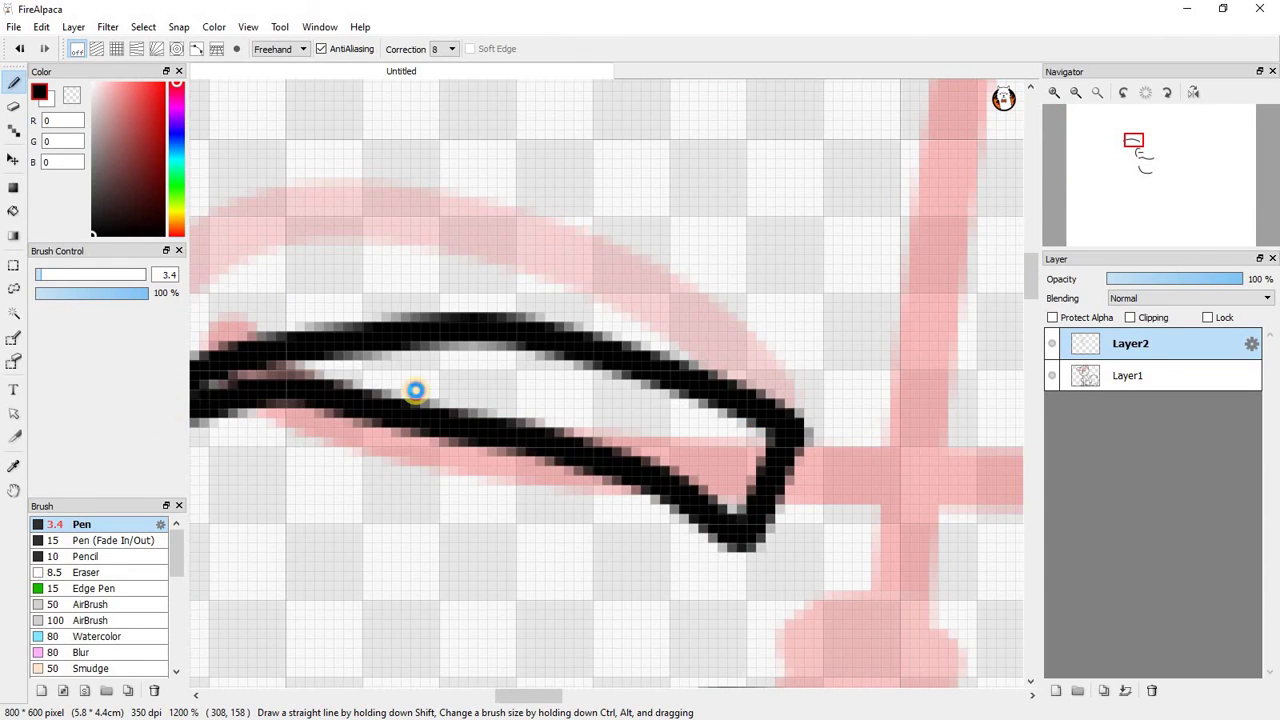
{"action": "scroll", "coordinate": [350, 397], "scroll_direction": "down", "scroll_amount": 4}
Thicken the outer half of the closed left eye and add a short upward lash at its outer corner.
{"action": "scroll", "coordinate": [350, 397], "scroll_direction": "up", "scroll_amount": 4}
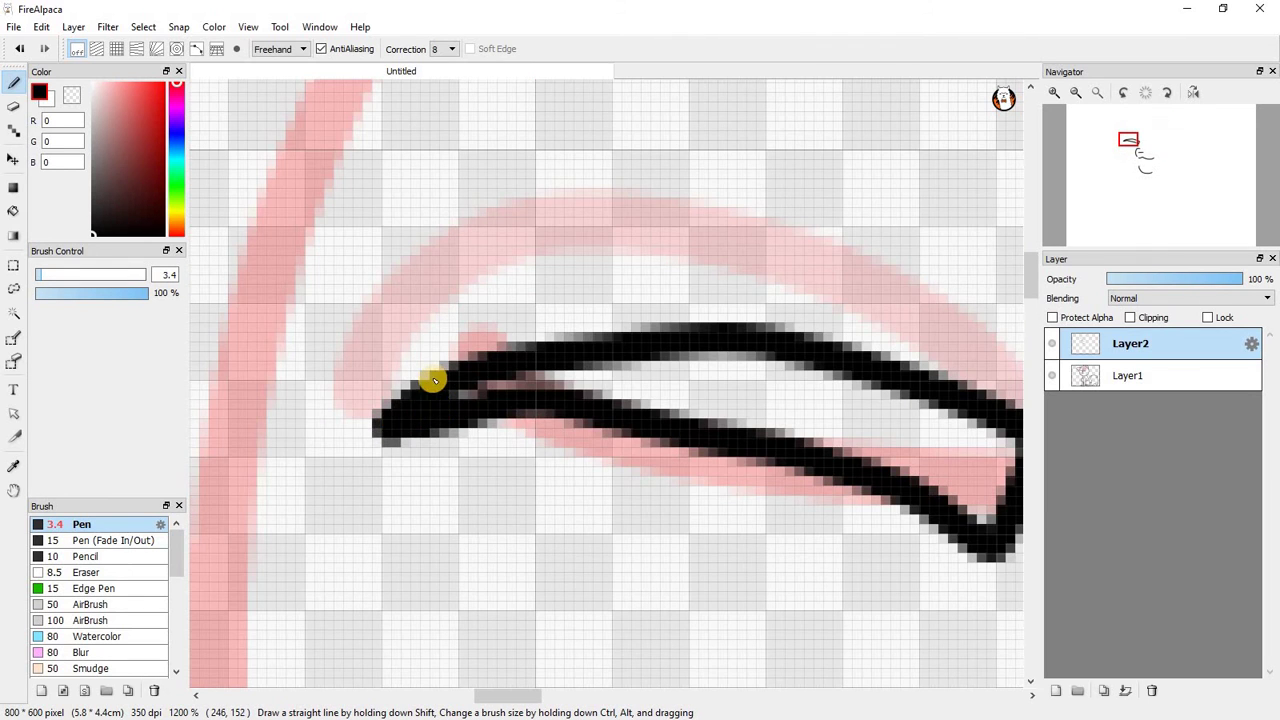
{"action": "mouse_move", "coordinate": [411, 401]}
{"action": "left_mouse_down"}
{"action": "mouse_move", "coordinate": [377, 418]}
{"action": "mouse_move", "coordinate": [403, 294]}
{"action": "mouse_move", "coordinate": [421, 283]}
{"action": "mouse_move", "coordinate": [427, 383]}
{"action": "mouse_move", "coordinate": [416, 323]}
{"action": "mouse_move", "coordinate": [400, 399]}
{"action": "mouse_move", "coordinate": [612, 380]}
{"action": "left_mouse_up"}
{"action": "scroll", "coordinate": [490, 383], "scroll_direction": "down", "scroll_amount": 2}
{"action": "scroll", "coordinate": [510, 387], "scroll_direction": "up", "scroll_amount": 3}
{"action": "mouse_move", "coordinate": [797, 358]}
{"action": "left_mouse_down"}
{"action": "mouse_move", "coordinate": [588, 401]}
{"action": "mouse_move", "coordinate": [723, 378]}
{"action": "mouse_move", "coordinate": [892, 386]}
{"action": "mouse_move", "coordinate": [766, 392]}
{"action": "mouse_move", "coordinate": [601, 364]}
{"action": "left_mouse_up"}
{"action": "scroll", "coordinate": [654, 373], "scroll_direction": "down", "scroll_amount": 4}
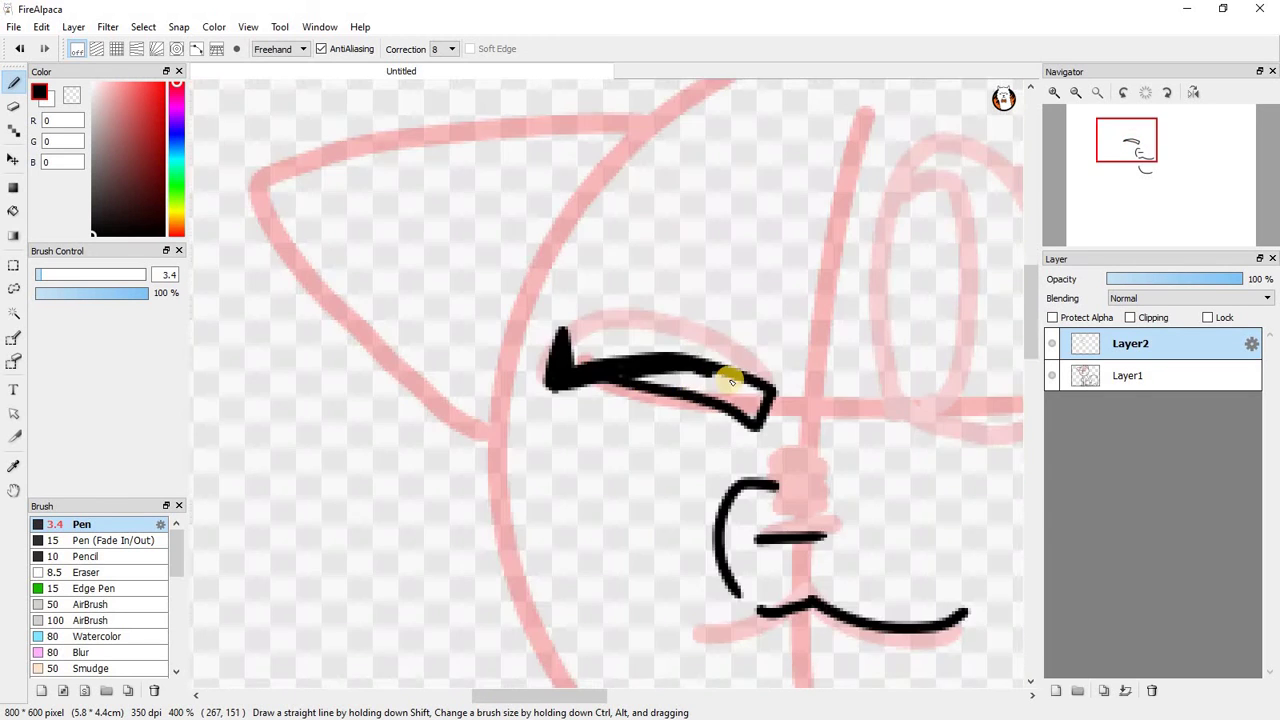
Fill the remaining gap inside the closed left eye's outline with solid black pen strokes.
{"action": "scroll", "coordinate": [705, 382], "scroll_direction": "up", "scroll_amount": 3}
{"action": "mouse_move", "coordinate": [813, 377]}
{"action": "left_mouse_down"}
{"action": "mouse_move", "coordinate": [934, 436]}
{"action": "mouse_move", "coordinate": [880, 513]}
{"action": "mouse_move", "coordinate": [887, 483]}
{"action": "mouse_move", "coordinate": [892, 507]}
{"action": "mouse_move", "coordinate": [674, 414]}
{"action": "mouse_move", "coordinate": [506, 408]}
{"action": "mouse_move", "coordinate": [563, 399]}
{"action": "left_mouse_up"}
{"action": "key", "text": "ctrl+z"}
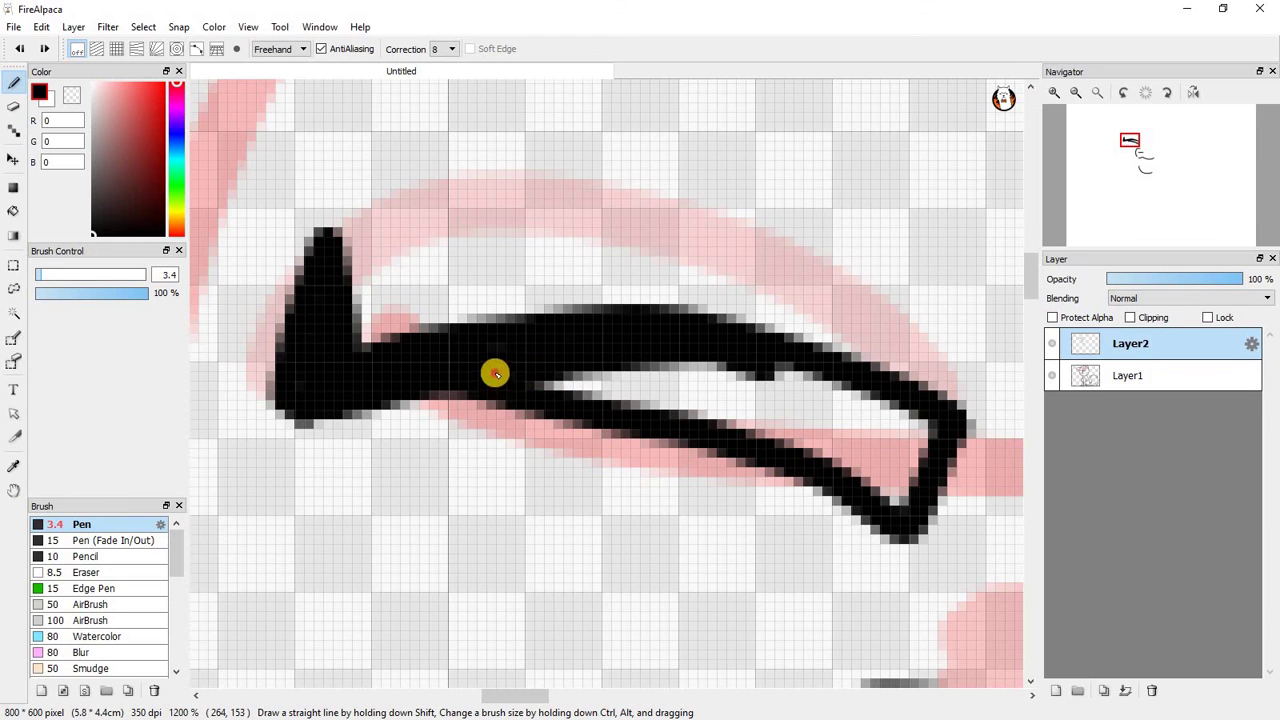
{"action": "mouse_move", "coordinate": [678, 382]}
{"action": "left_mouse_down"}
{"action": "mouse_move", "coordinate": [594, 389]}
{"action": "mouse_move", "coordinate": [610, 393]}
{"action": "left_mouse_up"}
{"action": "mouse_move", "coordinate": [783, 426]}
{"action": "left_mouse_down"}
{"action": "mouse_move", "coordinate": [669, 405]}
{"action": "mouse_move", "coordinate": [813, 466]}
{"action": "mouse_move", "coordinate": [763, 433]}
{"action": "mouse_move", "coordinate": [775, 431]}
{"action": "mouse_move", "coordinate": [901, 509]}
{"action": "mouse_move", "coordinate": [935, 422]}
{"action": "mouse_move", "coordinate": [729, 365]}
{"action": "mouse_move", "coordinate": [880, 428]}
{"action": "mouse_move", "coordinate": [626, 354]}
{"action": "left_mouse_up"}
{"action": "mouse_move", "coordinate": [750, 397]}
{"action": "left_mouse_down"}
{"action": "mouse_move", "coordinate": [891, 477]}
{"action": "mouse_move", "coordinate": [920, 429]}
{"action": "mouse_move", "coordinate": [880, 449]}
{"action": "mouse_move", "coordinate": [877, 435]}
{"action": "mouse_move", "coordinate": [904, 442]}
{"action": "left_mouse_up"}
{"action": "scroll", "coordinate": [668, 391], "scroll_direction": "down", "scroll_amount": 6}
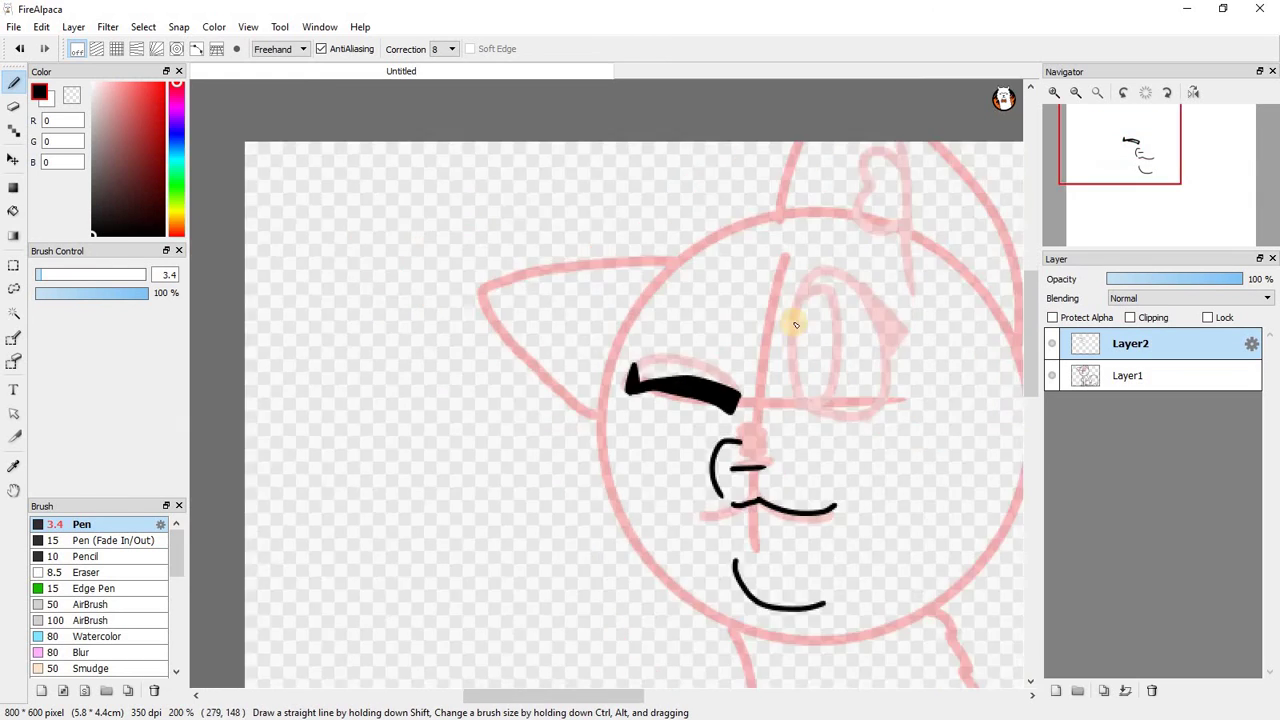
Draw the tall black oval outline of the open right eye over the sketched eye.
{"action": "scroll", "coordinate": [848, 323], "scroll_direction": "up", "scroll_amount": 3}
{"action": "mouse_move", "coordinate": [652, 527]}
{"action": "left_mouse_down"}
{"action": "mouse_move", "coordinate": [654, 319]}
{"action": "mouse_move", "coordinate": [782, 286]}
{"action": "mouse_move", "coordinate": [832, 402]}
{"action": "mouse_move", "coordinate": [807, 534]}
{"action": "mouse_move", "coordinate": [717, 539]}
{"action": "mouse_move", "coordinate": [651, 505]}
{"action": "mouse_move", "coordinate": [655, 517]}
{"action": "mouse_move", "coordinate": [722, 280]}
{"action": "mouse_move", "coordinate": [836, 380]}
{"action": "mouse_move", "coordinate": [789, 544]}
{"action": "mouse_move", "coordinate": [703, 556]}
{"action": "mouse_move", "coordinate": [660, 532]}
{"action": "mouse_move", "coordinate": [765, 281]}
{"action": "mouse_move", "coordinate": [802, 465]}
{"action": "mouse_move", "coordinate": [751, 552]}
{"action": "mouse_move", "coordinate": [684, 550]}
{"action": "mouse_move", "coordinate": [660, 517]}
{"action": "left_mouse_up"}
{"action": "key", "text": "ctrl+z"}
{"action": "key", "text": "ctrl+z"}
{"action": "scroll", "coordinate": [796, 286], "scroll_direction": "up", "scroll_amount": 2}
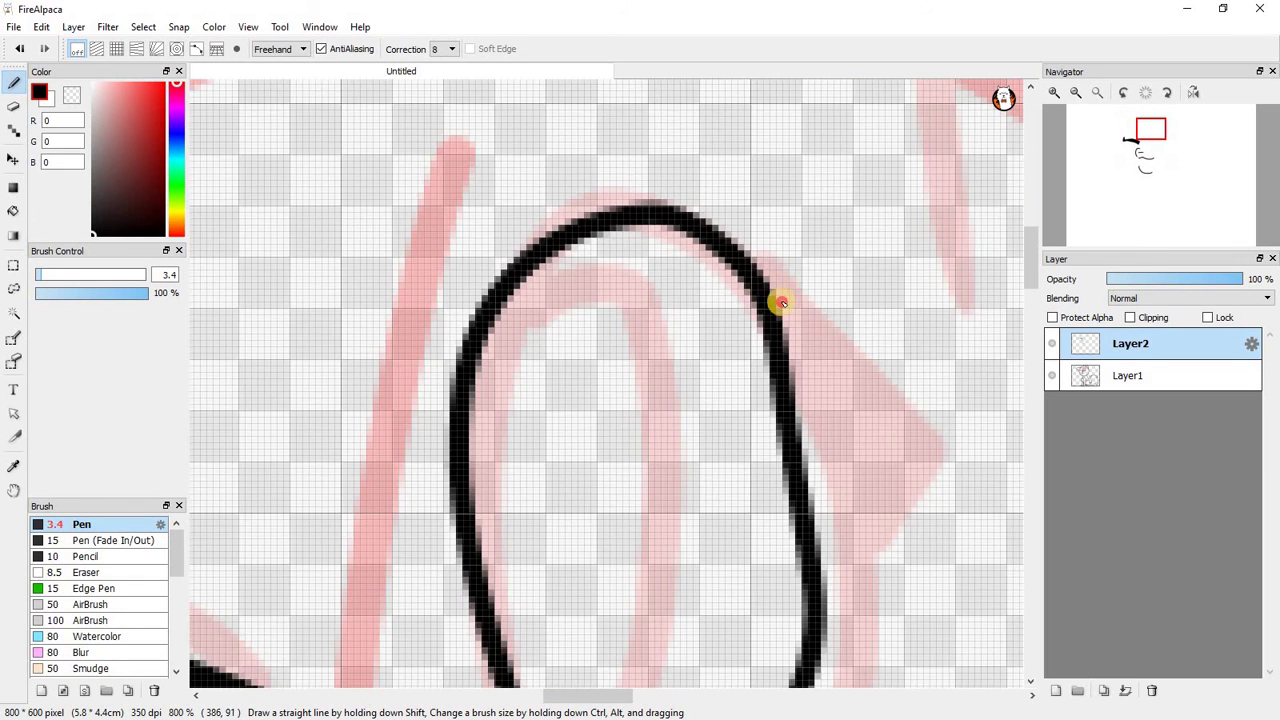
Draw a pointed triangular lash on the outer side of the open eye and fill it with solid black.
{"action": "mouse_move", "coordinate": [777, 297]}
{"action": "left_mouse_down"}
{"action": "mouse_move", "coordinate": [881, 427]}
{"action": "mouse_move", "coordinate": [843, 491]}
{"action": "left_mouse_up"}
{"action": "scroll", "coordinate": [738, 271], "scroll_direction": "up", "scroll_amount": 1}
{"action": "scroll", "coordinate": [738, 271], "scroll_direction": "up", "scroll_amount": 1}
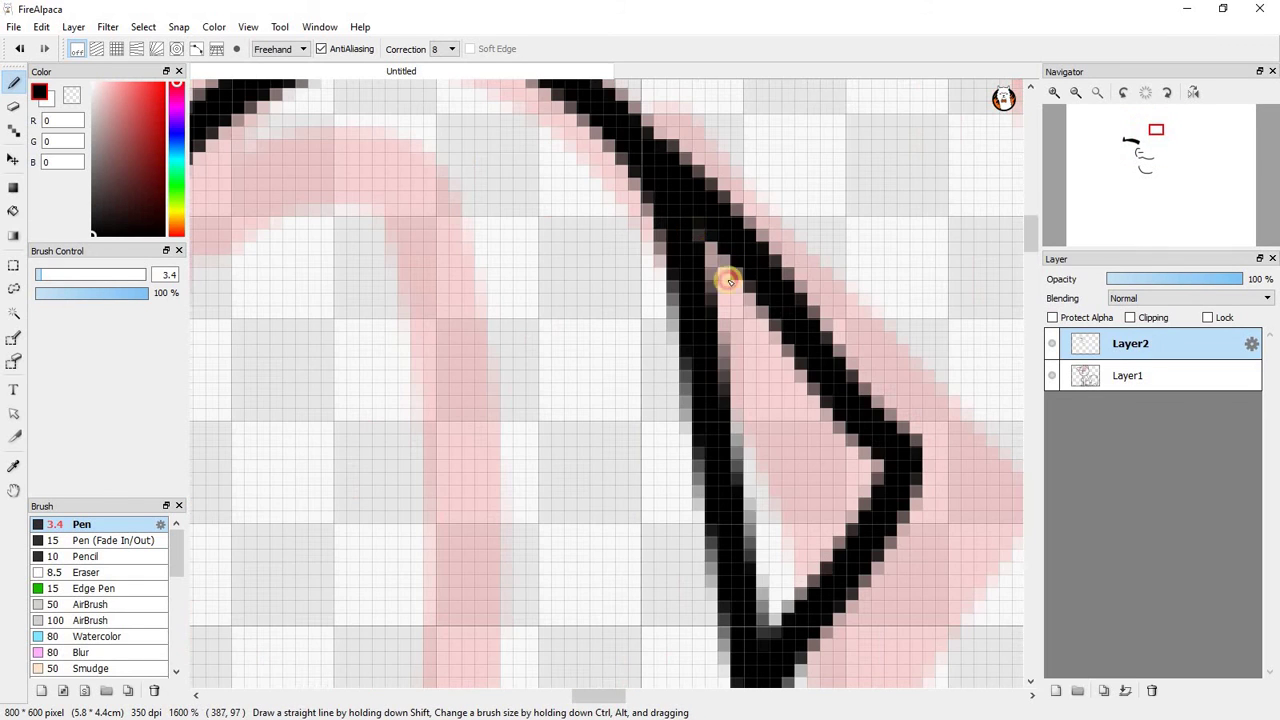
{"action": "mouse_move", "coordinate": [729, 277]}
{"action": "left_mouse_down"}
{"action": "mouse_move", "coordinate": [876, 459]}
{"action": "mouse_move", "coordinate": [764, 630]}
{"action": "mouse_move", "coordinate": [797, 602]}
{"action": "mouse_move", "coordinate": [834, 526]}
{"action": "mouse_move", "coordinate": [847, 447]}
{"action": "mouse_move", "coordinate": [721, 300]}
{"action": "mouse_move", "coordinate": [780, 599]}
{"action": "mouse_move", "coordinate": [758, 541]}
{"action": "mouse_move", "coordinate": [737, 334]}
{"action": "left_mouse_up"}
{"action": "mouse_move", "coordinate": [806, 480]}
{"action": "left_mouse_down"}
{"action": "mouse_move", "coordinate": [792, 553]}
{"action": "mouse_move", "coordinate": [762, 360]}
{"action": "mouse_move", "coordinate": [816, 493]}
{"action": "mouse_move", "coordinate": [796, 408]}
{"action": "mouse_move", "coordinate": [775, 477]}
{"action": "left_mouse_up"}
{"action": "scroll", "coordinate": [749, 314], "scroll_direction": "down", "scroll_amount": 4}
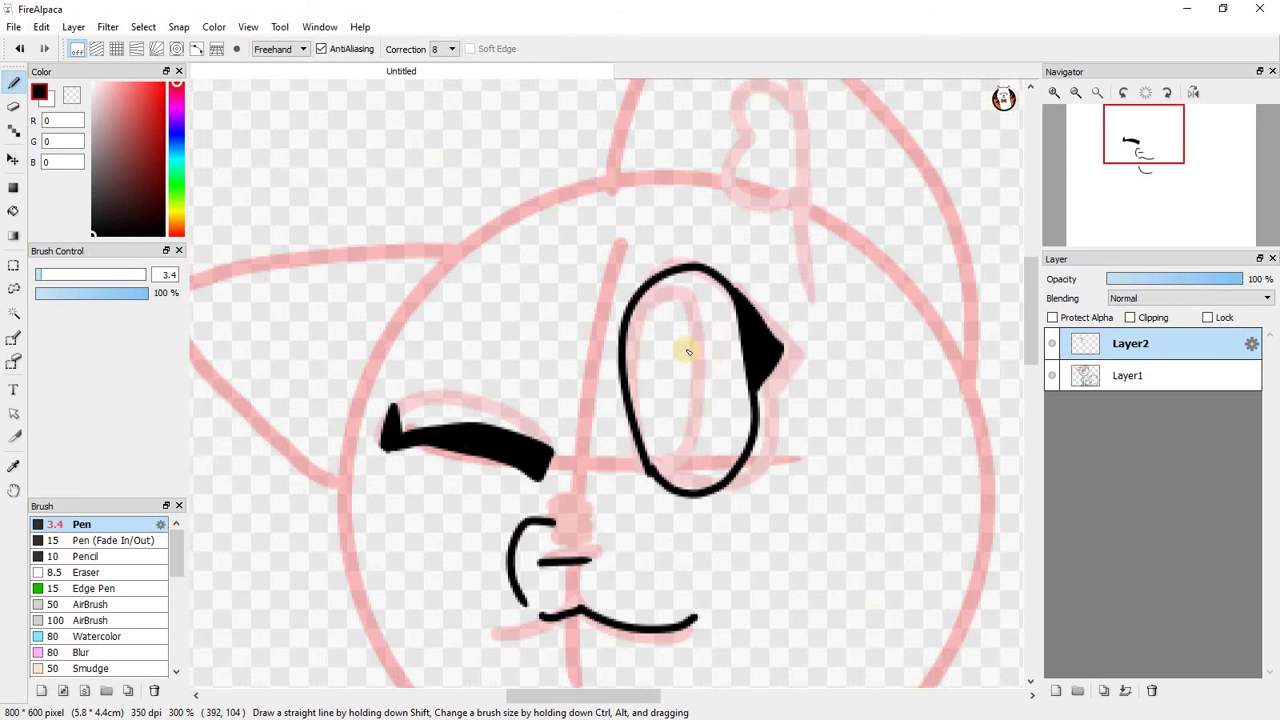
Draw the curved pupil line inside the open eye from its upper to its lower edge.
{"action": "scroll", "coordinate": [686, 346], "scroll_direction": "up", "scroll_amount": 2}
{"action": "mouse_move", "coordinate": [612, 224]}
{"action": "left_mouse_down"}
{"action": "mouse_move", "coordinate": [671, 233]}
{"action": "mouse_move", "coordinate": [683, 381]}
{"action": "mouse_move", "coordinate": [667, 499]}
{"action": "mouse_move", "coordinate": [603, 592]}
{"action": "left_mouse_up"}
{"action": "key", "text": "ctrl+z"}
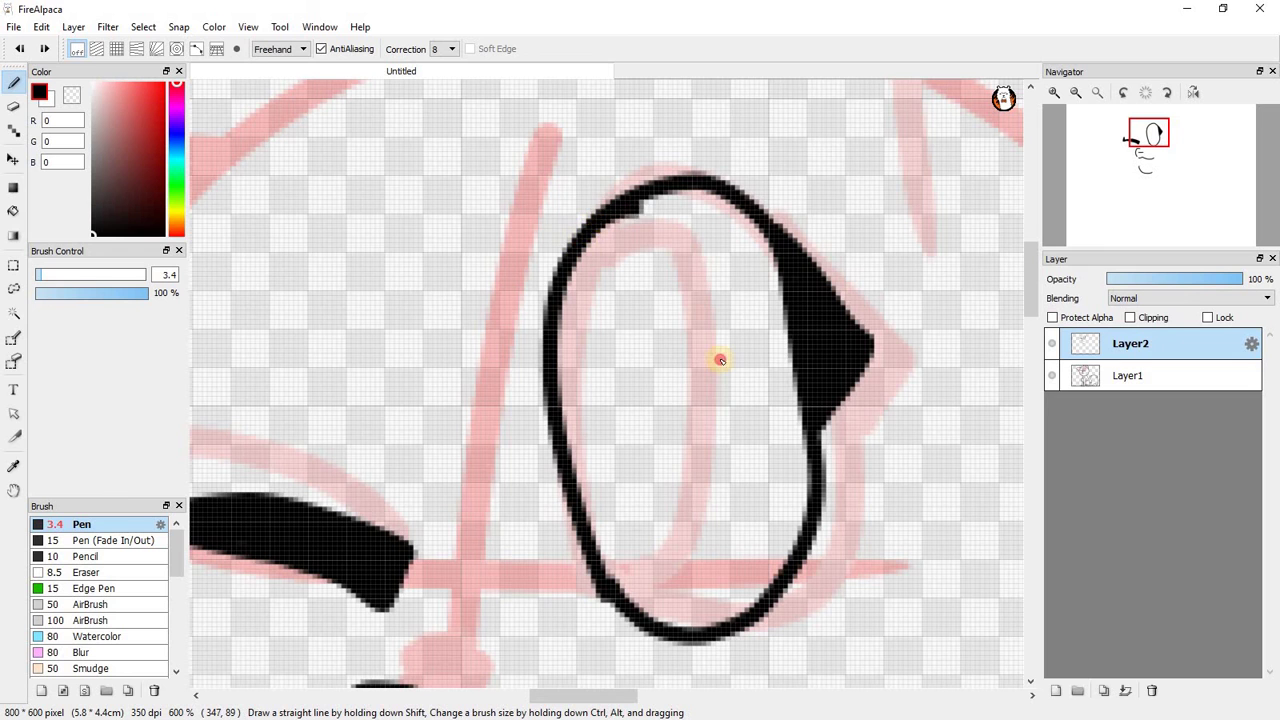
{"action": "mouse_move", "coordinate": [640, 202]}
{"action": "left_mouse_down"}
{"action": "mouse_move", "coordinate": [677, 606]}
{"action": "mouse_move", "coordinate": [652, 628]}
{"action": "left_mouse_up"}
{"action": "scroll", "coordinate": [680, 326], "scroll_direction": "down", "scroll_amount": 5}
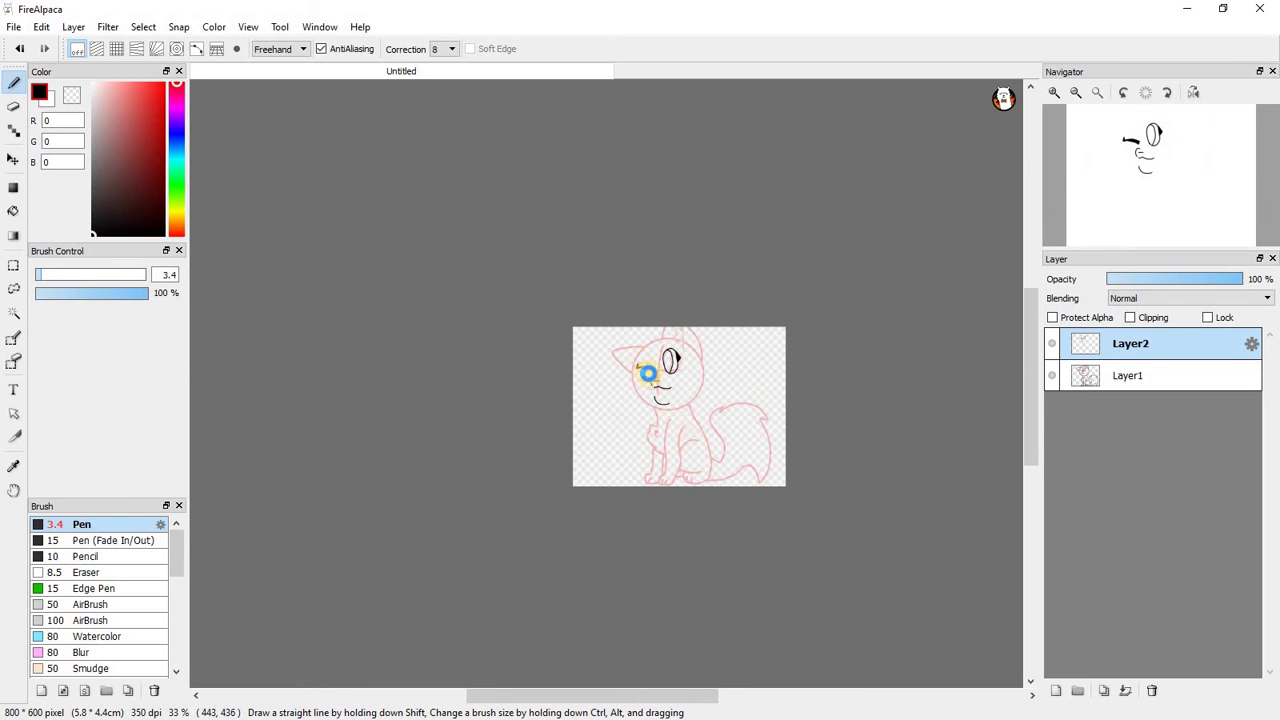
Handwrite "brb" on the canvas to the left of the cat's head.
{"action": "scroll", "coordinate": [648, 373], "scroll_direction": "up", "scroll_amount": 4}
{"action": "scroll", "coordinate": [300, 391], "scroll_direction": "up", "scroll_amount": 2}
{"action": "mouse_move", "coordinate": [333, 283]}
{"action": "left_mouse_down"}
{"action": "mouse_move", "coordinate": [362, 455]}
{"action": "mouse_move", "coordinate": [443, 420]}
{"action": "mouse_move", "coordinate": [372, 465]}
{"action": "left_mouse_up"}
{"action": "mouse_move", "coordinate": [500, 366]}
{"action": "left_mouse_down"}
{"action": "mouse_move", "coordinate": [517, 440]}
{"action": "mouse_move", "coordinate": [562, 333]}
{"action": "left_mouse_up"}
{"action": "mouse_move", "coordinate": [594, 222]}
{"action": "left_mouse_down"}
{"action": "mouse_move", "coordinate": [688, 372]}
{"action": "mouse_move", "coordinate": [607, 400]}
{"action": "left_mouse_up"}
{"action": "scroll", "coordinate": [580, 360], "scroll_direction": "down", "scroll_amount": 5}
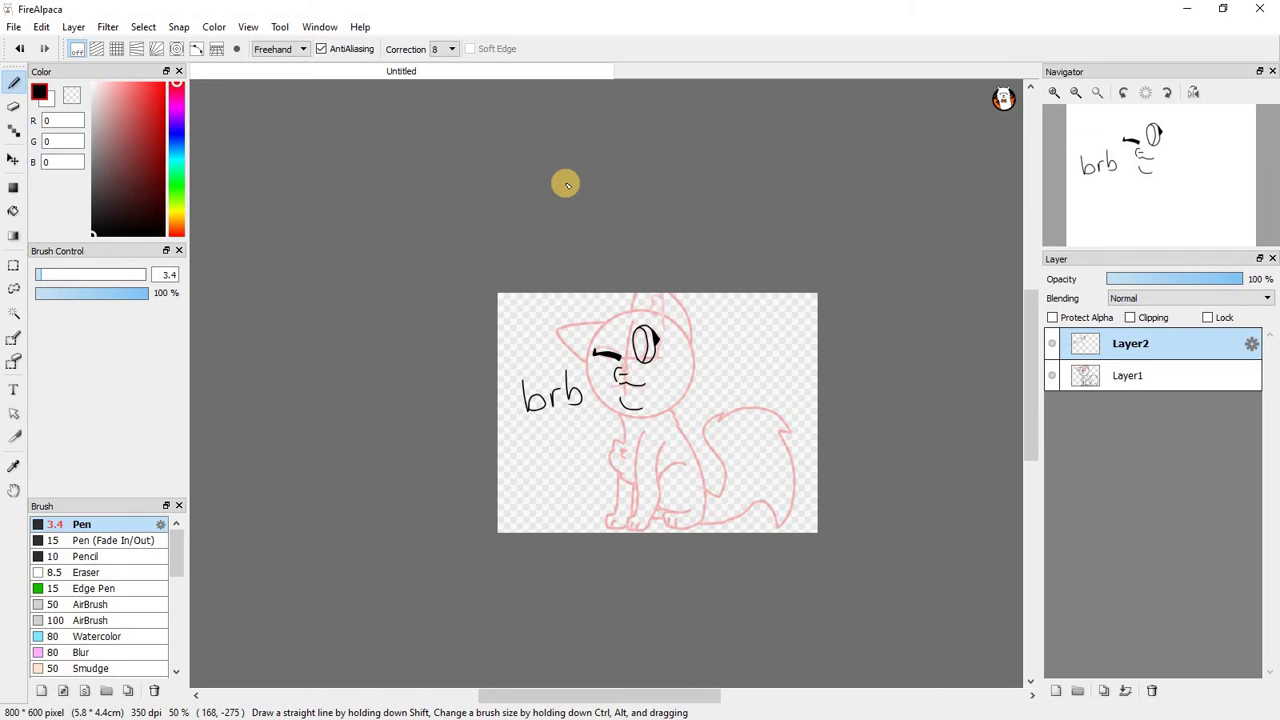
Draw the right cheek's fur outline with two points sticking out beyond the head circle and a line running toward the neck.
{"action": "scroll", "coordinate": [687, 385], "scroll_direction": "up", "scroll_amount": 5}
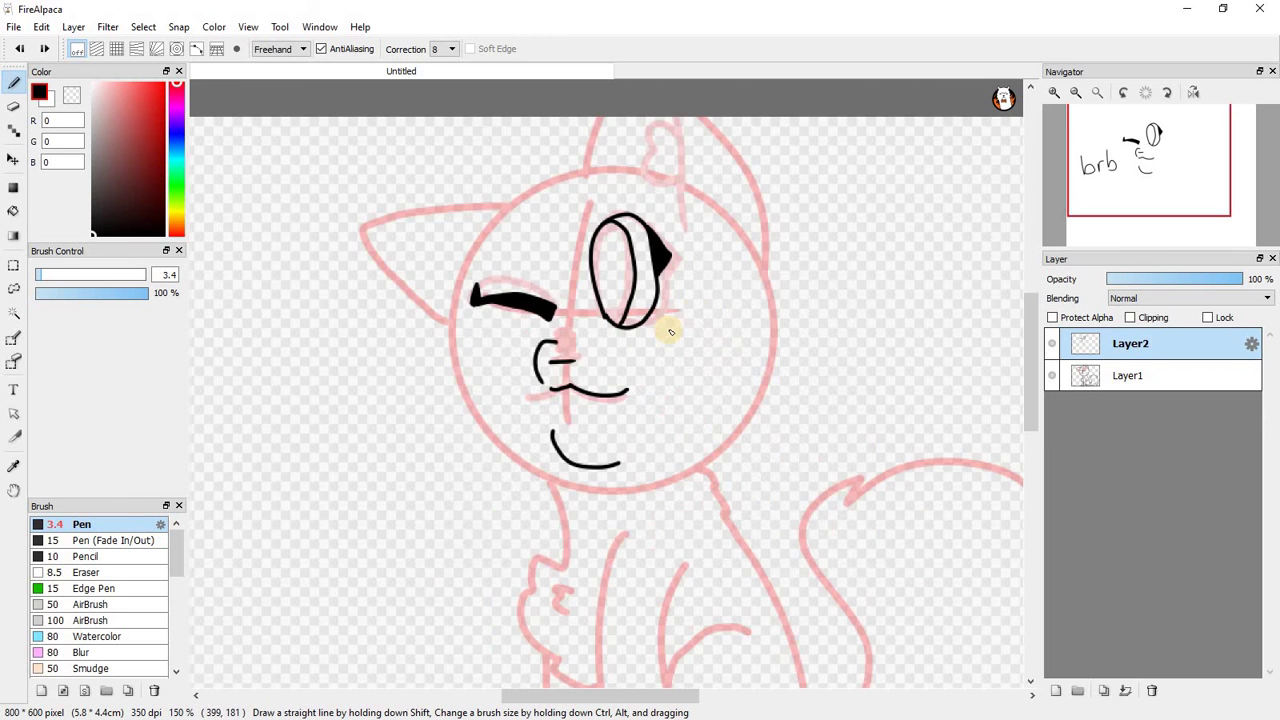
{"action": "mouse_move", "coordinate": [801, 336]}
{"action": "left_mouse_down"}
{"action": "mouse_move", "coordinate": [921, 384]}
{"action": "mouse_move", "coordinate": [829, 532]}
{"action": "left_mouse_up"}
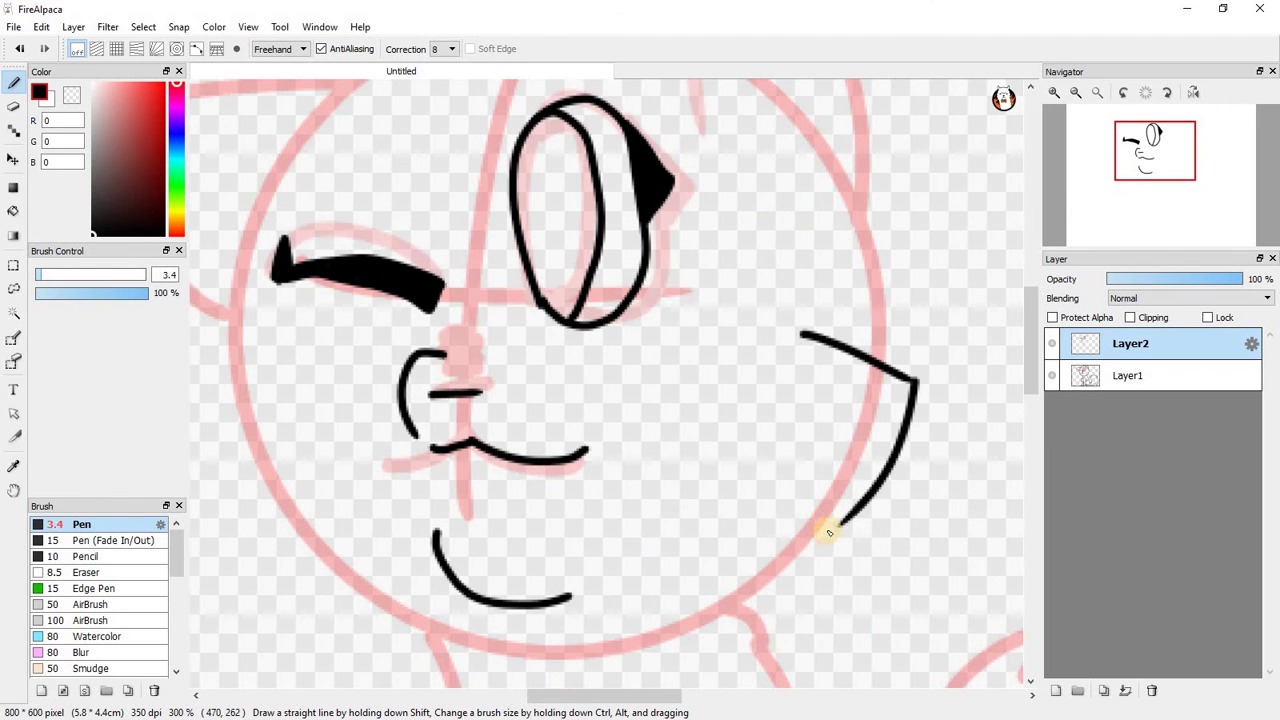
{"action": "left_click_drag", "start_coordinate": [876, 576], "coordinate": [666, 643]}
{"action": "scroll", "coordinate": [646, 523], "scroll_direction": "down", "scroll_amount": 5}
{"action": "scroll", "coordinate": [567, 336], "scroll_direction": "up", "scroll_amount": 4}
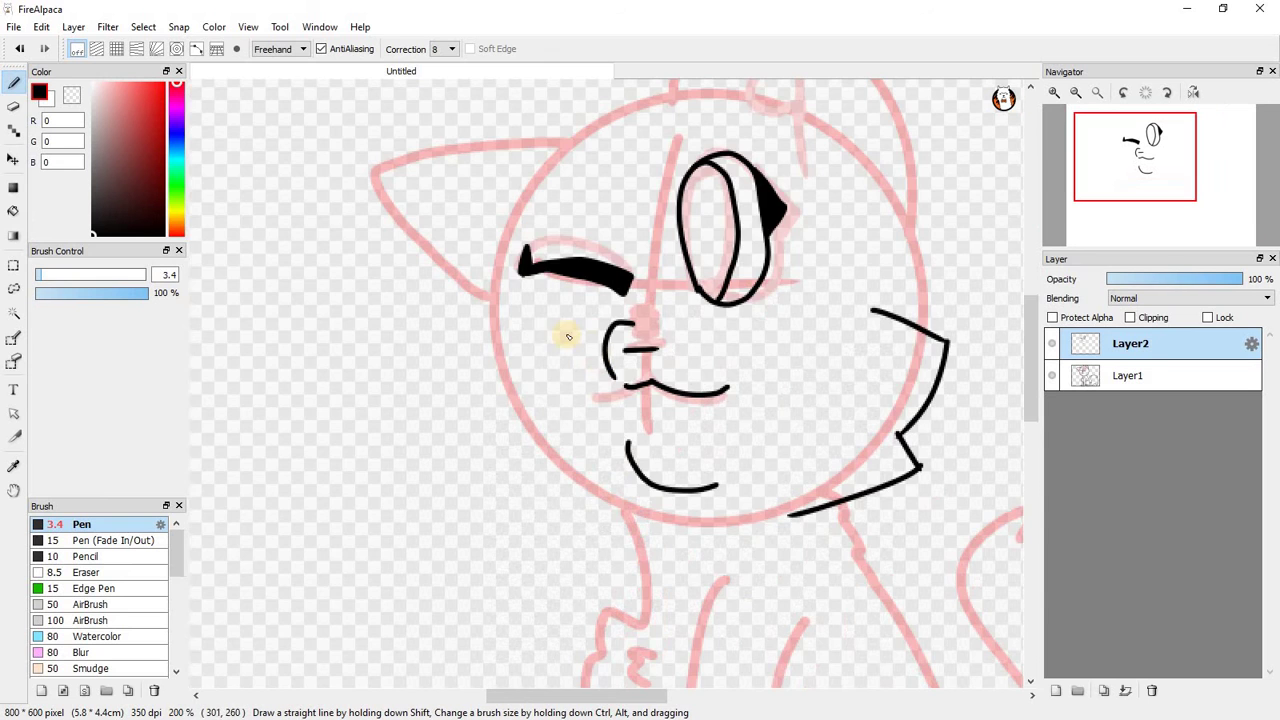
Try out different pointed fur outlines for the left cheek along the side of the head circle.
{"action": "mouse_move", "coordinate": [515, 317]}
{"action": "left_mouse_down"}
{"action": "mouse_move", "coordinate": [523, 434]}
{"action": "mouse_move", "coordinate": [635, 539]}
{"action": "left_mouse_up"}
{"action": "scroll", "coordinate": [642, 440], "scroll_direction": "down", "scroll_amount": 1}
{"action": "scroll", "coordinate": [641, 445], "scroll_direction": "down", "scroll_amount": 3}
{"action": "scroll", "coordinate": [600, 434], "scroll_direction": "up", "scroll_amount": 4}
{"action": "key", "text": "ctrl+z"}
{"action": "key", "text": "ctrl+z"}
{"action": "key", "text": "ctrl+z"}
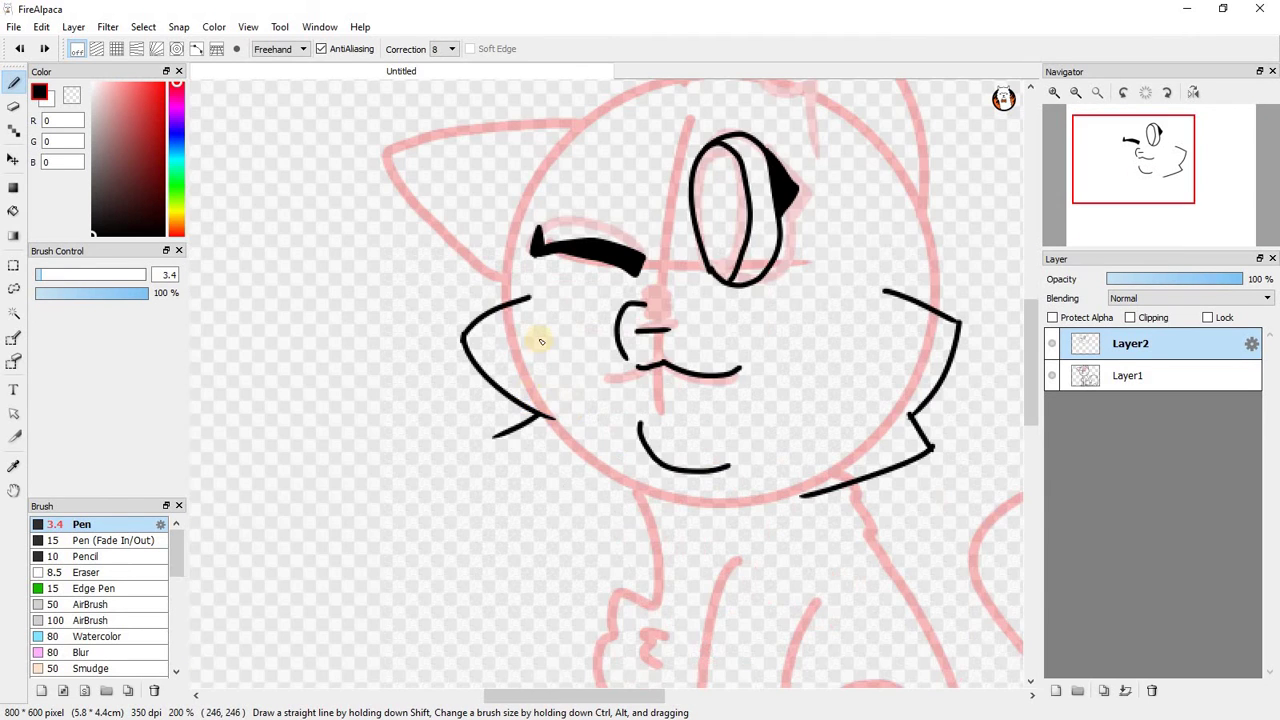
{"action": "key", "text": "ctrl+y"}
{"action": "key", "text": "ctrl+z"}
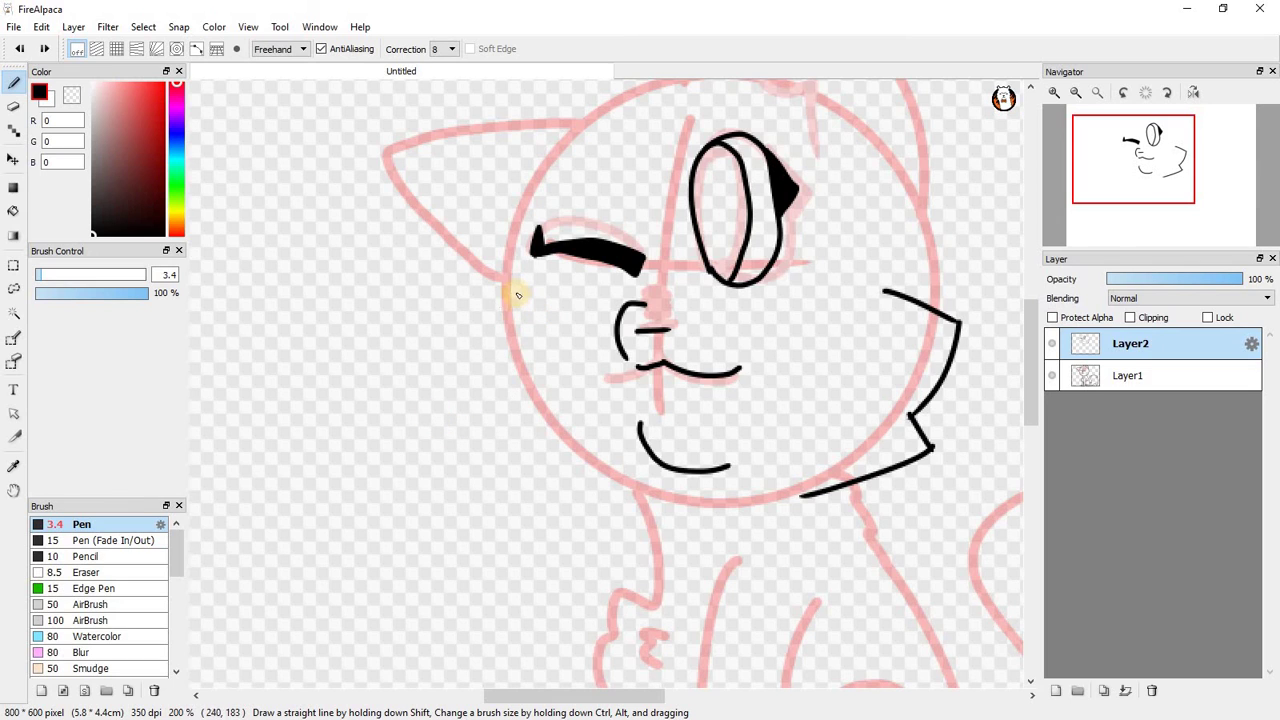
{"action": "left_click", "coordinate": [503, 396], "text": "shift"}
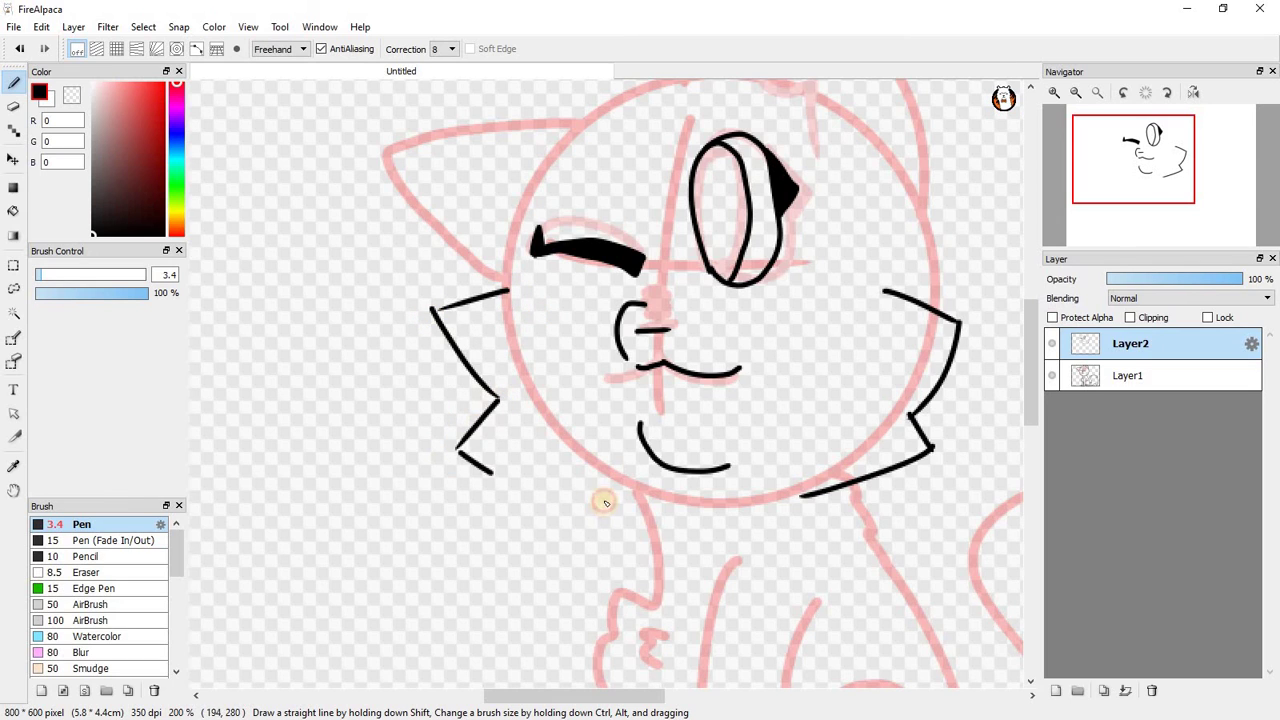
{"action": "left_click_drag", "start_coordinate": [605, 502], "coordinate": [597, 505]}
{"action": "key", "text": "ctrl+z"}
{"action": "key", "text": "ctrl+z"}
{"action": "key", "text": "ctrl+z"}
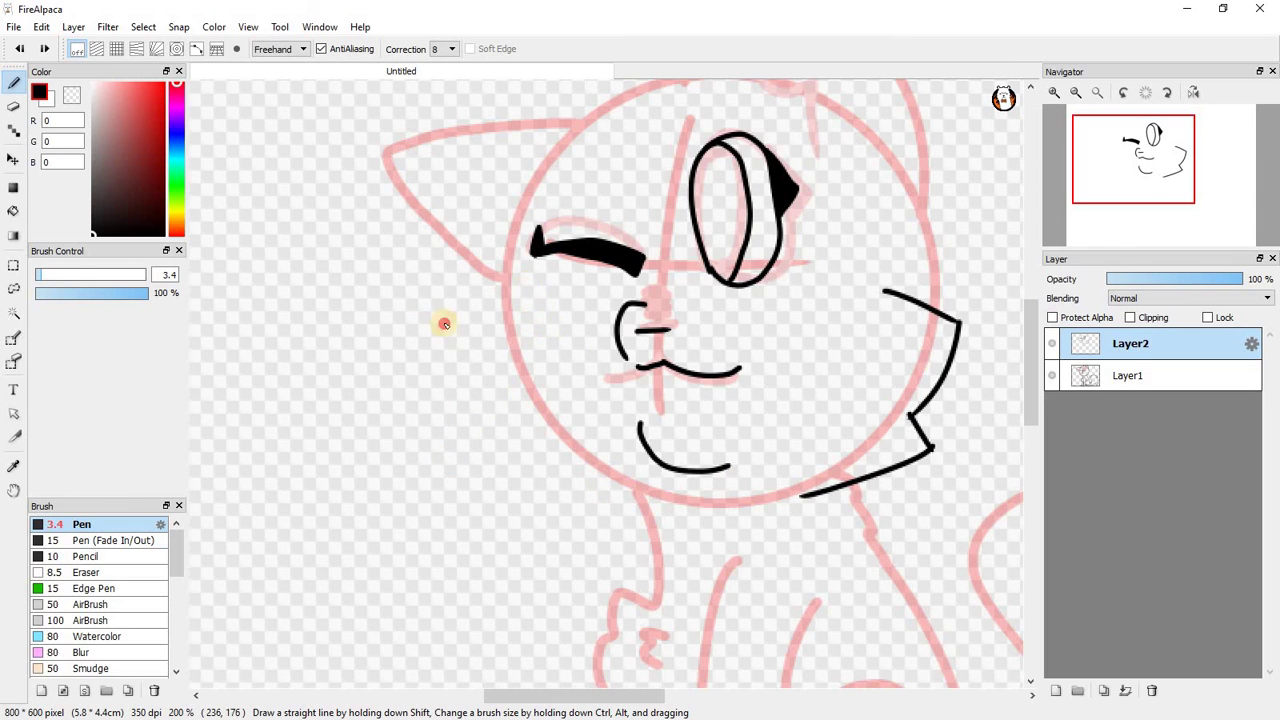
Draw the left cheek's two-pointed fur outline and join it to the right cheek with a curved jaw line below the chin.
{"action": "left_click", "coordinate": [579, 503], "text": "shift"}
{"action": "scroll", "coordinate": [629, 449], "scroll_direction": "down", "scroll_amount": 2}
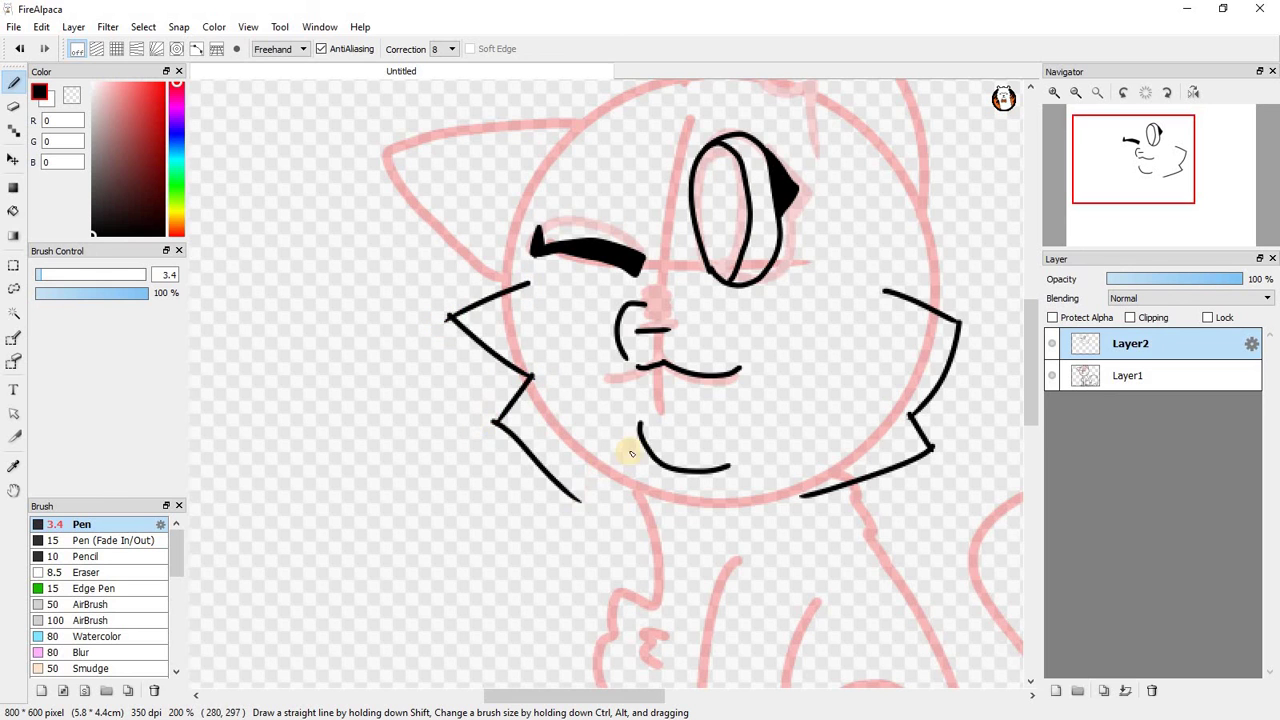
{"action": "scroll", "coordinate": [478, 500], "scroll_direction": "up", "scroll_amount": 3}
{"action": "left_click_drag", "start_coordinate": [528, 524], "coordinate": [750, 573]}
{"action": "scroll", "coordinate": [611, 514], "scroll_direction": "down", "scroll_amount": 3}
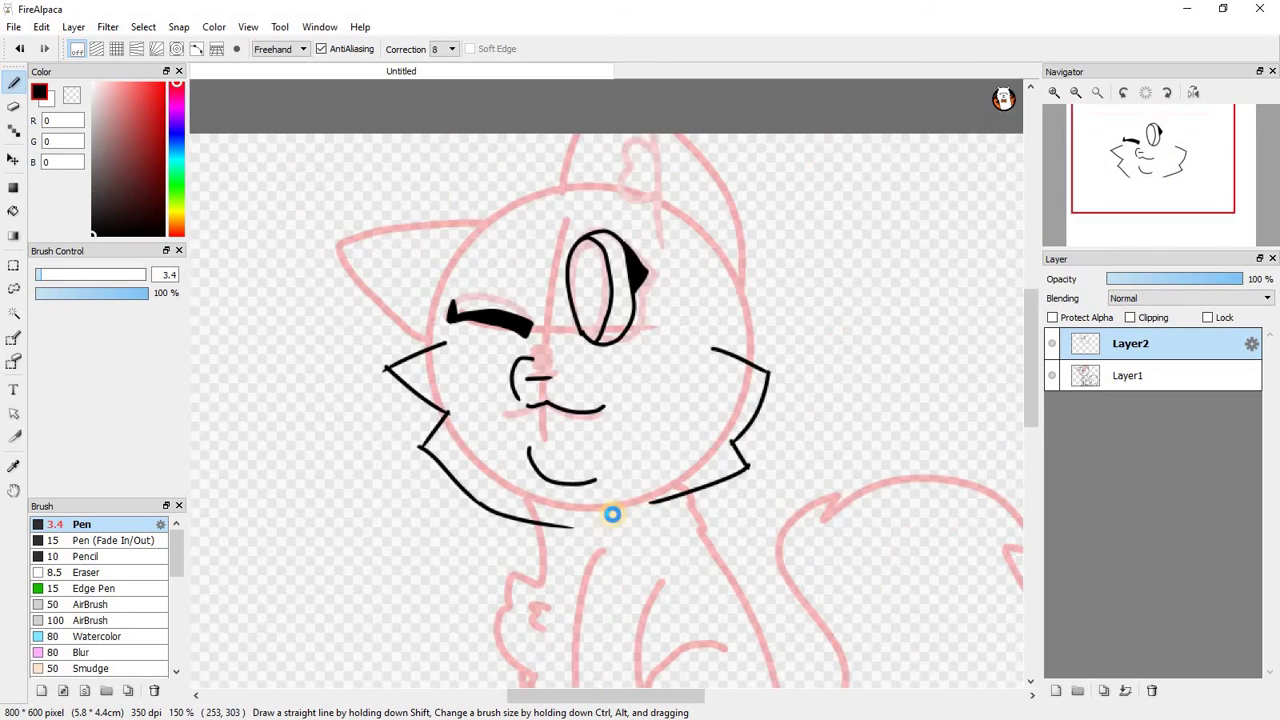
{"action": "scroll", "coordinate": [611, 514], "scroll_direction": "up", "scroll_amount": 3}
{"action": "left_click_drag", "start_coordinate": [734, 476], "coordinate": [542, 540]}
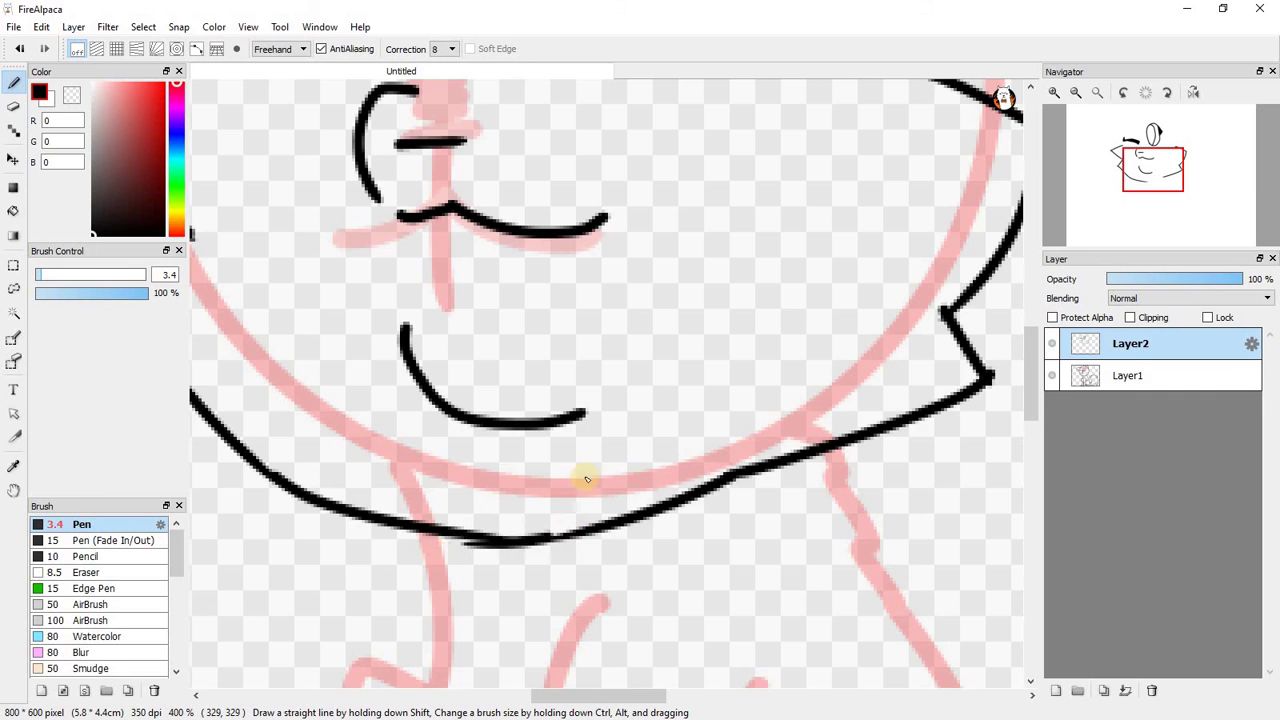
{"action": "scroll", "coordinate": [586, 477], "scroll_direction": "down", "scroll_amount": 2}
Draw small jagged fur tufts up the right side of the head, starting from the right cheek line.
{"action": "scroll", "coordinate": [486, 386], "scroll_direction": "up", "scroll_amount": 2}
{"action": "scroll", "coordinate": [686, 610], "scroll_direction": "up", "scroll_amount": 1}
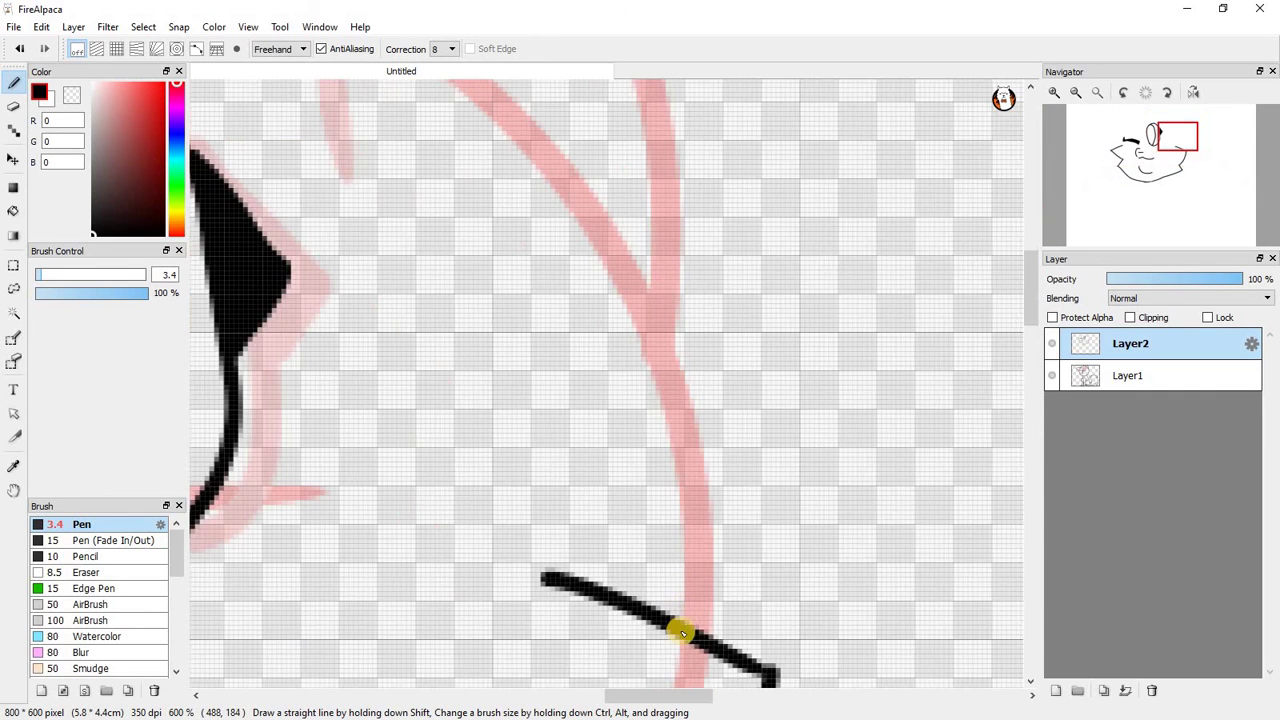
{"action": "mouse_move", "coordinate": [721, 520]}
{"action": "left_mouse_down"}
{"action": "mouse_move", "coordinate": [689, 475]}
{"action": "mouse_move", "coordinate": [631, 437]}
{"action": "left_mouse_up"}
{"action": "scroll", "coordinate": [654, 380], "scroll_direction": "down", "scroll_amount": 3}
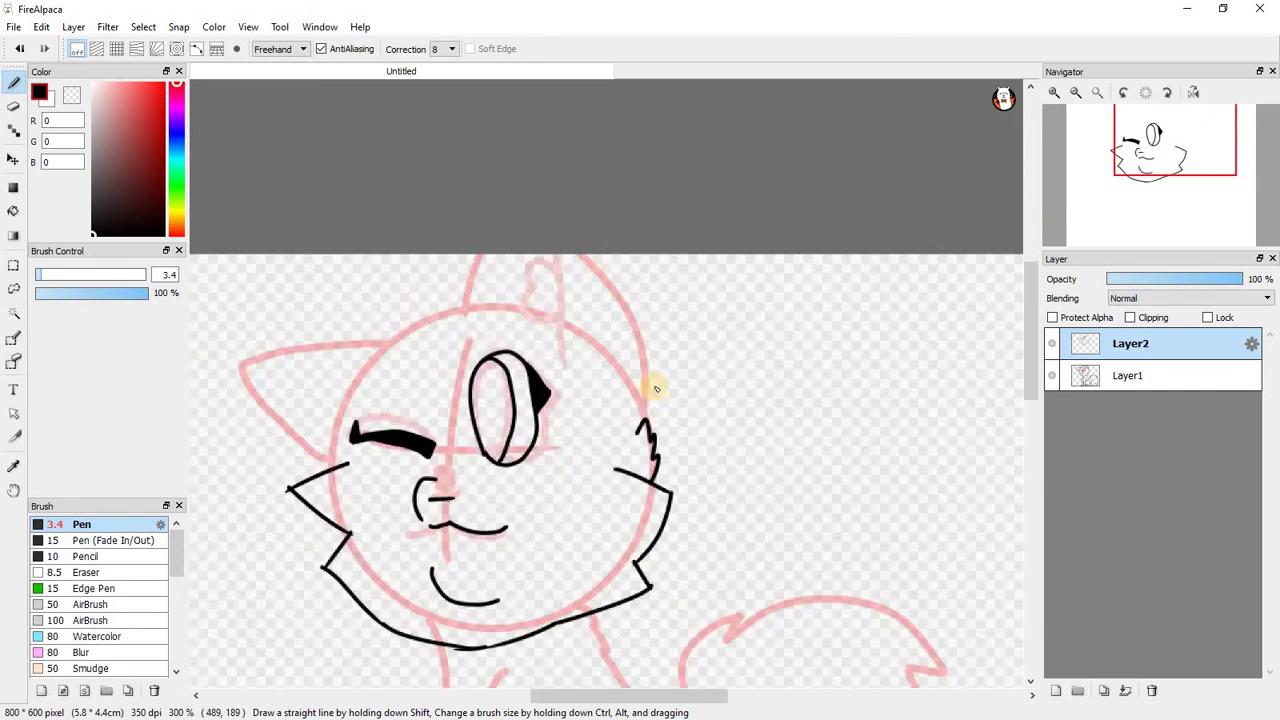
Draw the right ear with a long outer curve from the fur tufts to the canvas edge and a shorter curve down to the forehead.
{"action": "scroll", "coordinate": [633, 507], "scroll_direction": "up", "scroll_amount": 2}
{"action": "mouse_move", "coordinate": [622, 526]}
{"action": "left_mouse_down"}
{"action": "mouse_move", "coordinate": [500, 194]}
{"action": "mouse_move", "coordinate": [350, 82]}
{"action": "left_mouse_up"}
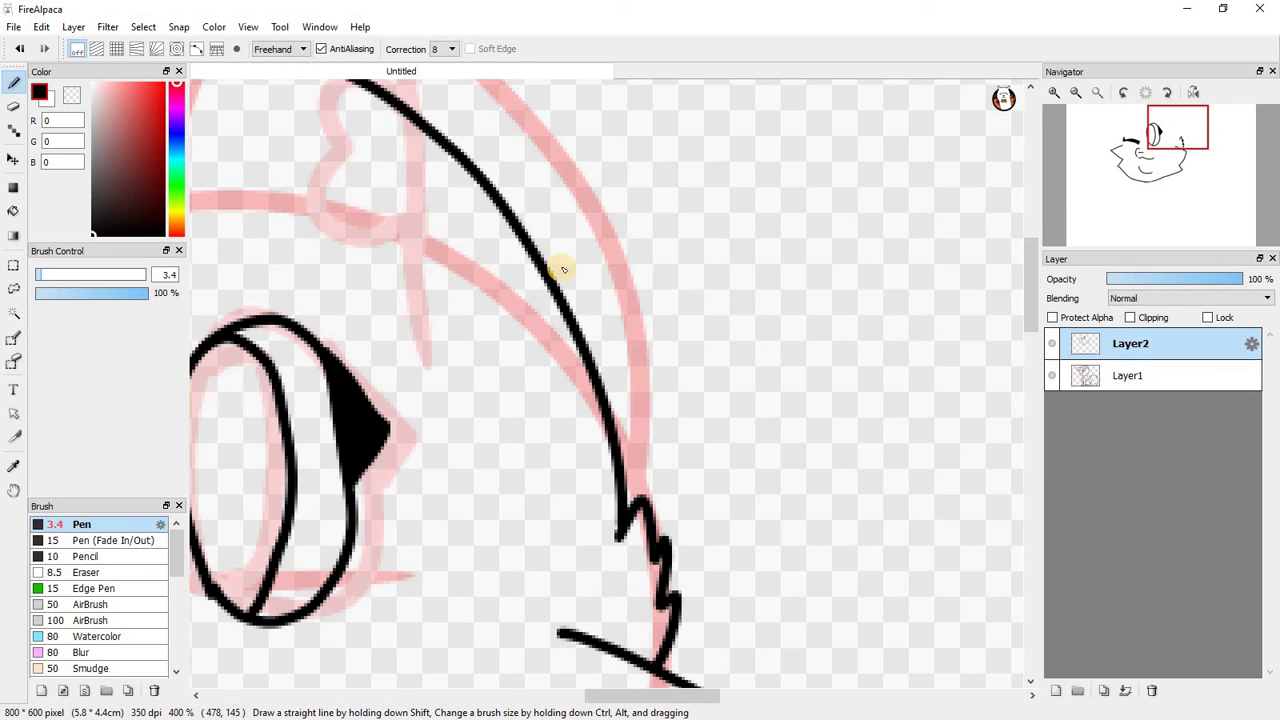
{"action": "scroll", "coordinate": [563, 250], "scroll_direction": "down", "scroll_amount": 3}
{"action": "scroll", "coordinate": [505, 143], "scroll_direction": "up", "scroll_amount": 3}
{"action": "mouse_move", "coordinate": [403, 144]}
{"action": "left_mouse_down"}
{"action": "mouse_move", "coordinate": [358, 287]}
{"action": "mouse_move", "coordinate": [368, 338]}
{"action": "left_mouse_up"}
{"action": "scroll", "coordinate": [456, 339], "scroll_direction": "down", "scroll_amount": 4}
{"action": "scroll", "coordinate": [529, 291], "scroll_direction": "up", "scroll_amount": 4}
{"action": "scroll", "coordinate": [629, 194], "scroll_direction": "up", "scroll_amount": 3}
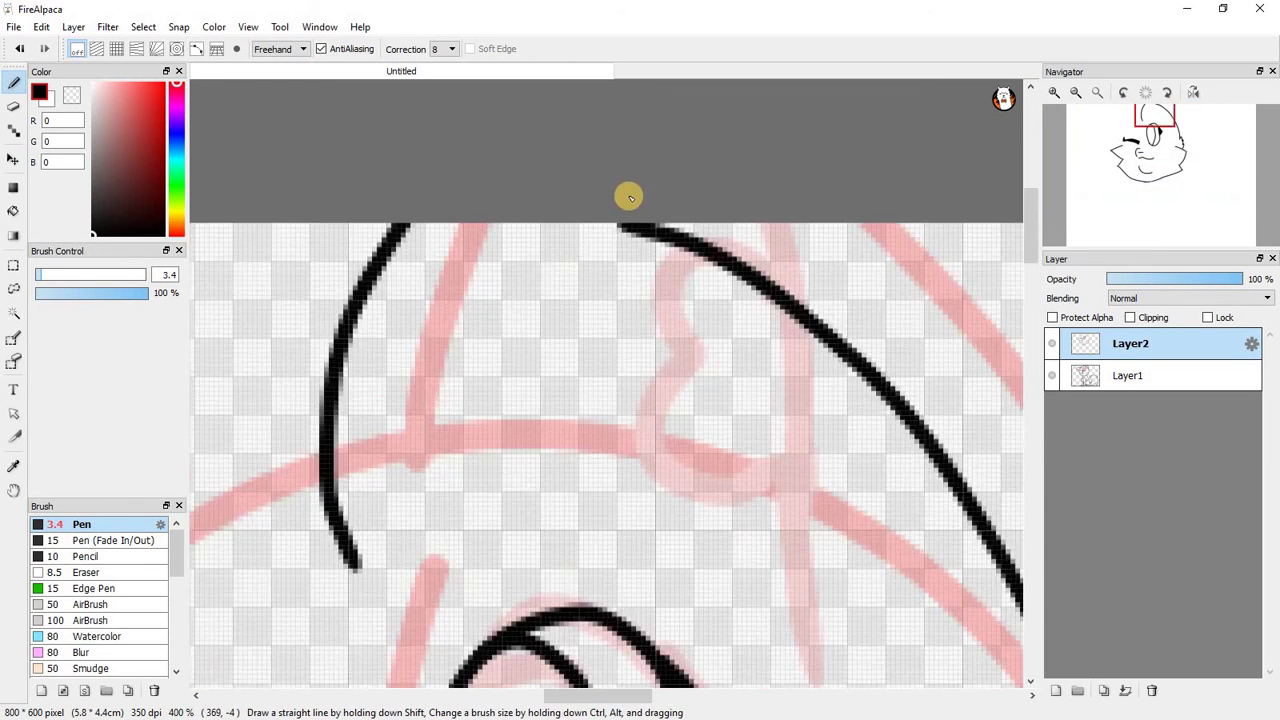
{"action": "scroll", "coordinate": [629, 206], "scroll_direction": "up", "scroll_amount": 2}
{"action": "scroll", "coordinate": [867, 272], "scroll_direction": "down", "scroll_amount": 5}
{"action": "scroll", "coordinate": [831, 243], "scroll_direction": "up", "scroll_amount": 3}
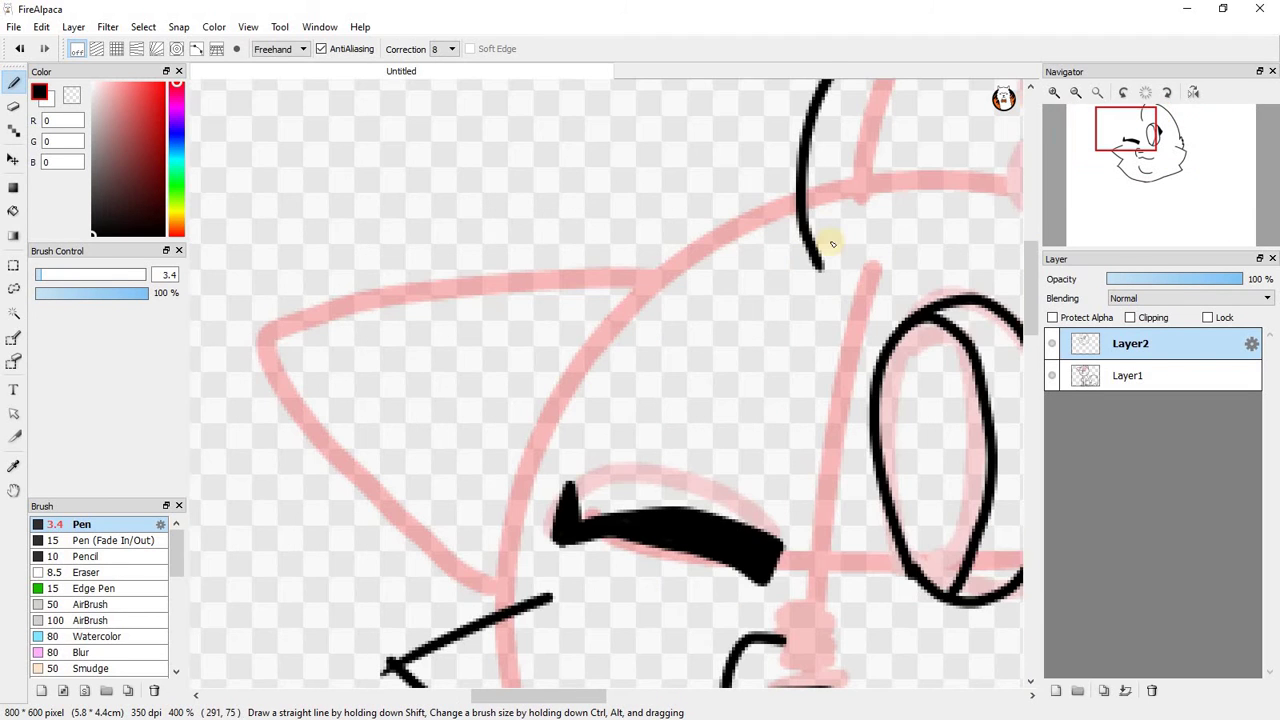
Undo the trial hair stroke above the closed eye and set the pen colour to dark grey, RGB 43, 42, 42.
{"action": "left_click_drag", "start_coordinate": [838, 264], "coordinate": [631, 330]}
{"action": "key", "text": "ctrl+z"}
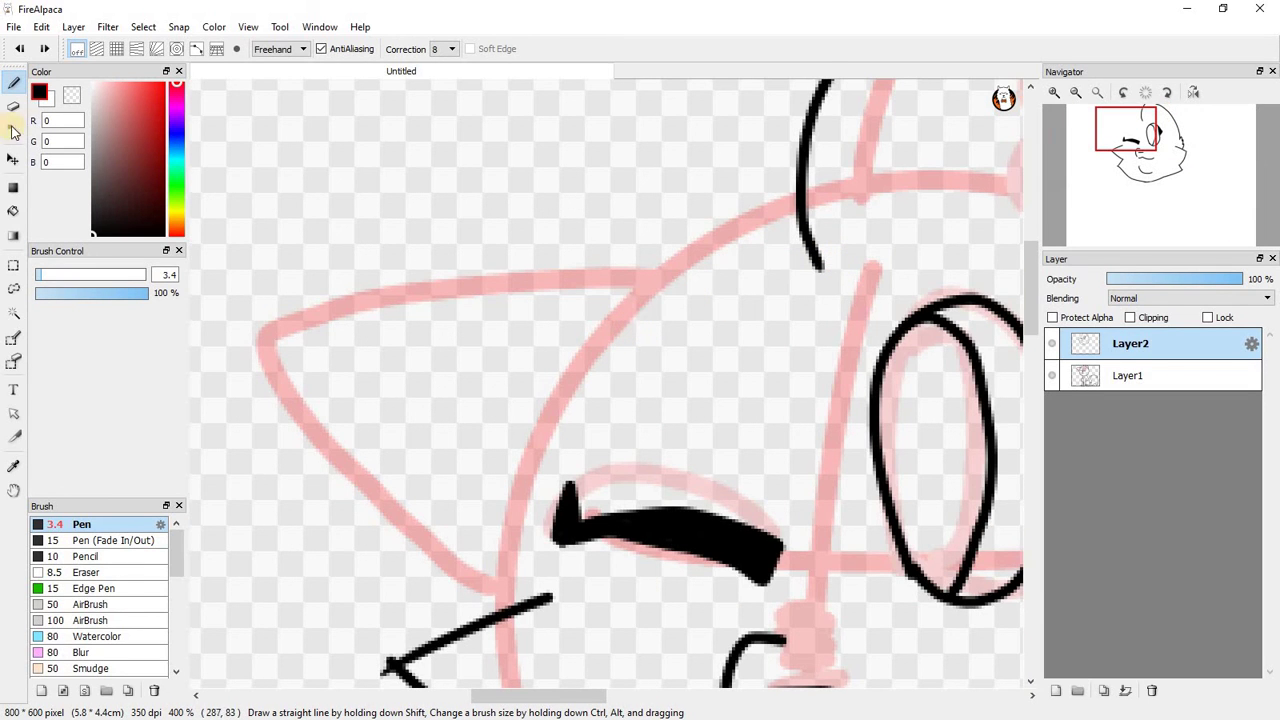
{"action": "left_click", "coordinate": [93, 210]}
{"action": "scroll", "coordinate": [657, 256], "scroll_direction": "down", "scroll_amount": 3}
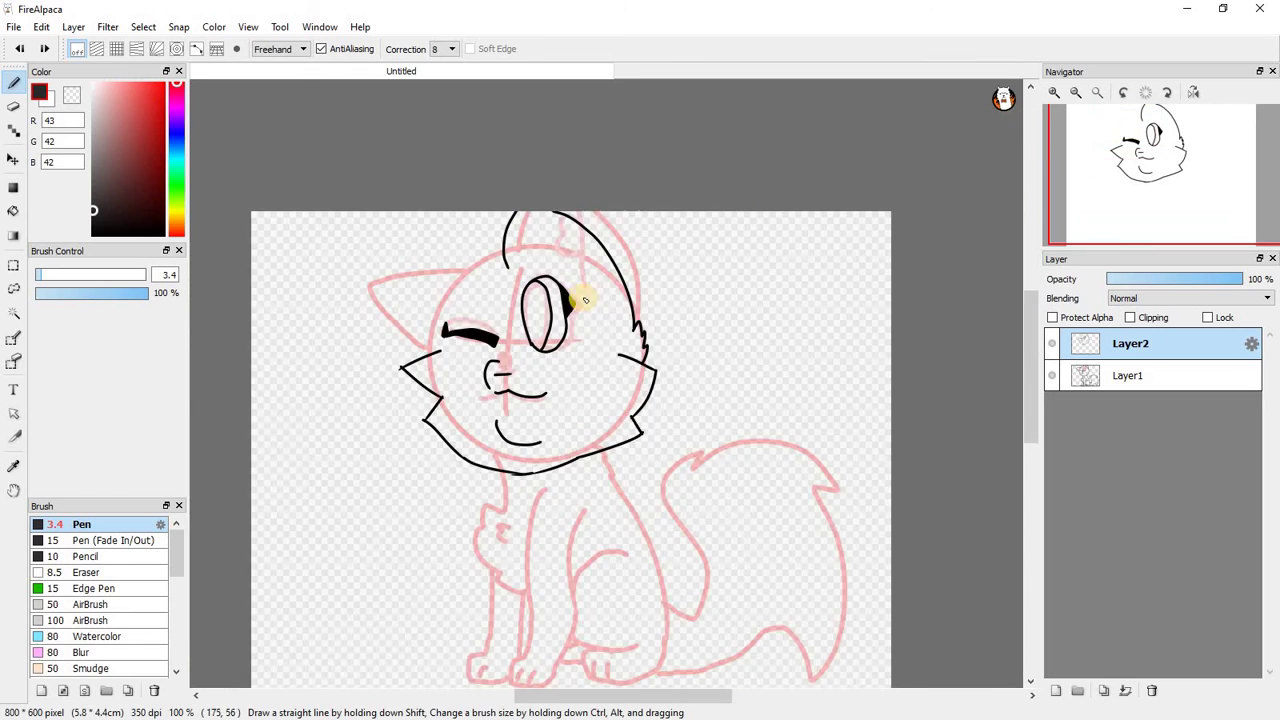
Draw a hair tuft from the right ear's base to a point above the head, curving down toward the closed eye.
{"action": "scroll", "coordinate": [580, 294], "scroll_direction": "up", "scroll_amount": 2}
{"action": "scroll", "coordinate": [289, 186], "scroll_direction": "up", "scroll_amount": 1}
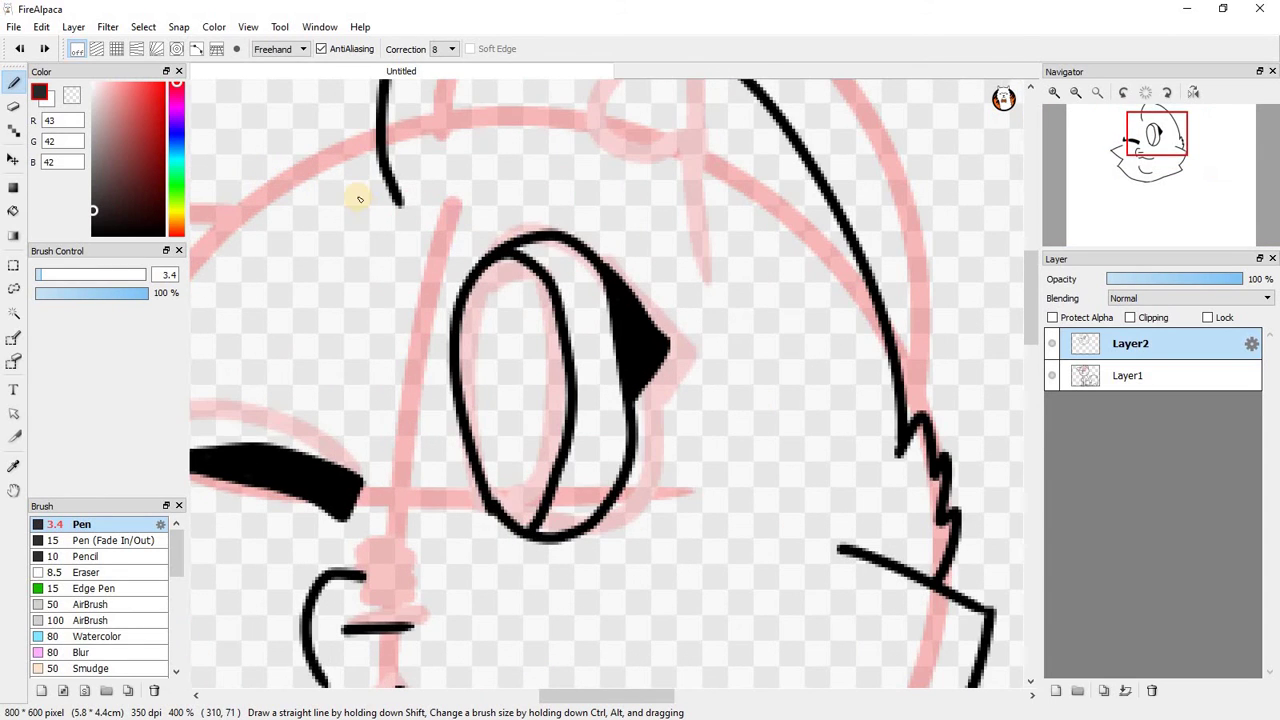
{"action": "scroll", "coordinate": [443, 206], "scroll_direction": "down", "scroll_amount": 2}
{"action": "scroll", "coordinate": [477, 266], "scroll_direction": "up", "scroll_amount": 2}
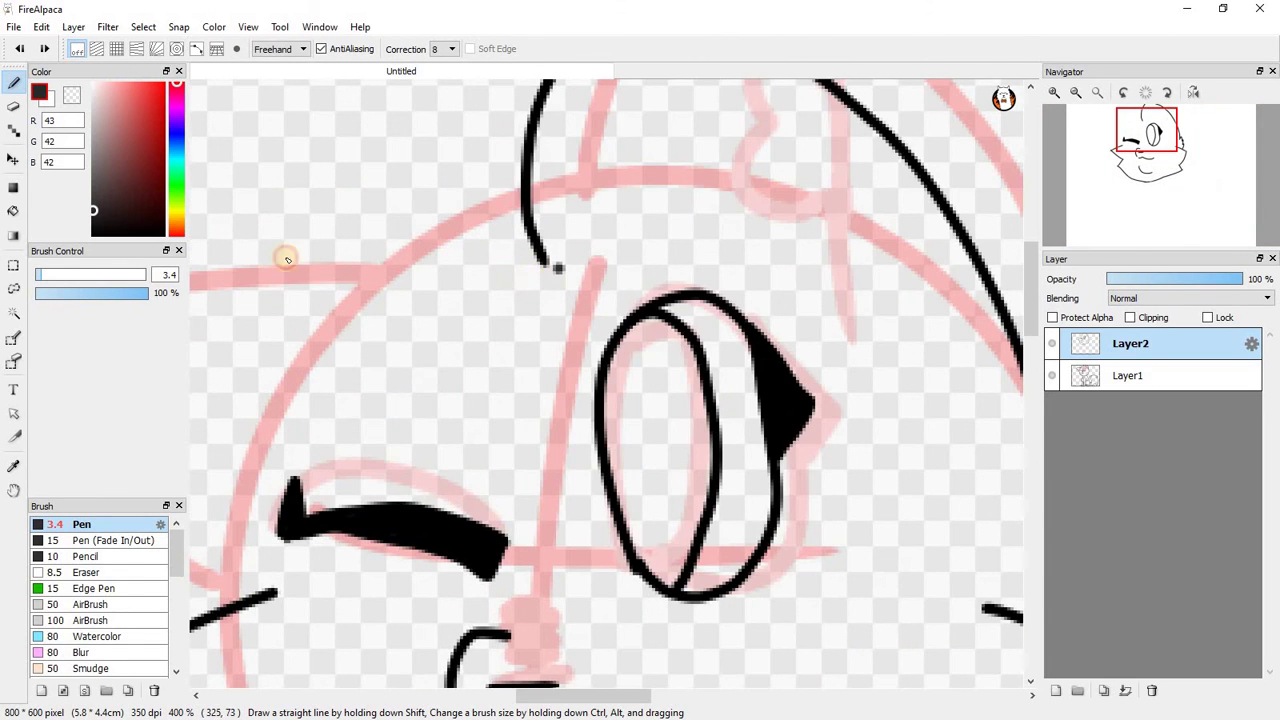
{"action": "left_click", "coordinate": [300, 245], "text": "shift"}
{"action": "mouse_move", "coordinate": [306, 246]}
{"action": "left_mouse_down"}
{"action": "mouse_move", "coordinate": [418, 309]}
{"action": "mouse_move", "coordinate": [390, 301]}
{"action": "mouse_move", "coordinate": [300, 349]}
{"action": "mouse_move", "coordinate": [252, 492]}
{"action": "left_mouse_up"}
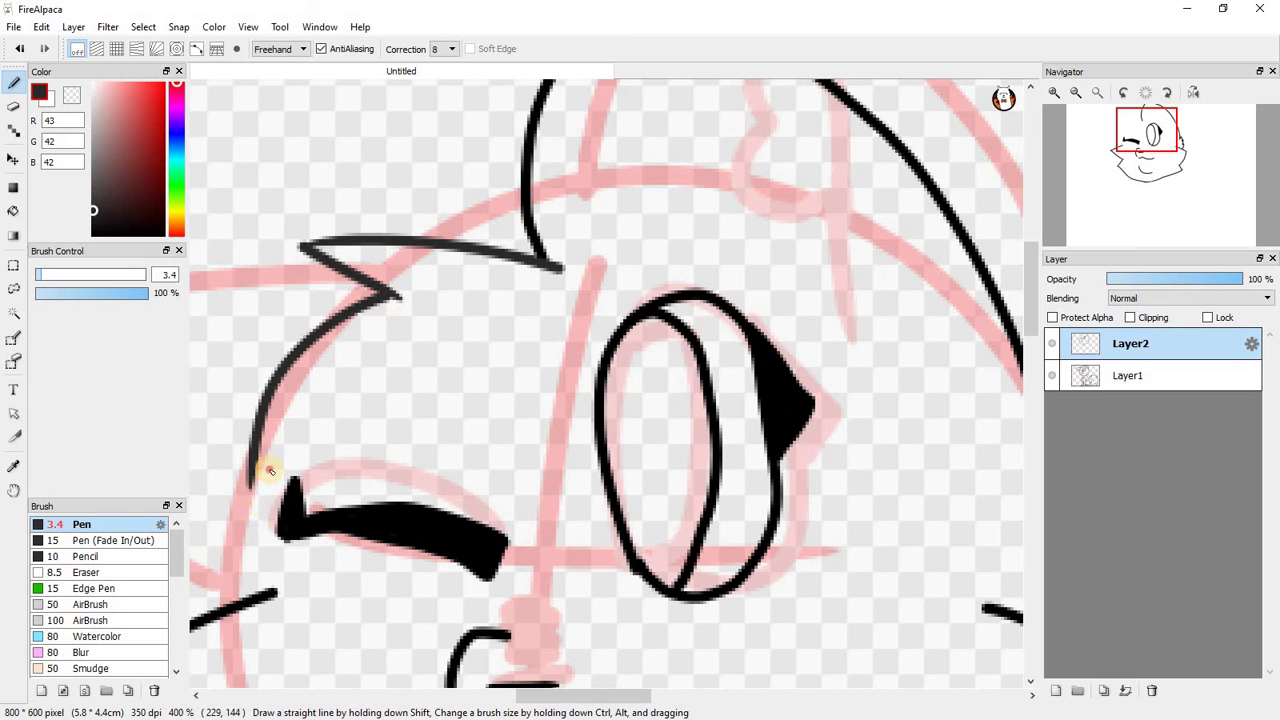
Undo the short curve beside the closed eye and draw a longer fringe strand past the left cheek with jagged ends below the jaw.
{"action": "scroll", "coordinate": [306, 409], "scroll_direction": "down", "scroll_amount": 5}
{"action": "scroll", "coordinate": [306, 523], "scroll_direction": "up", "scroll_amount": 3}
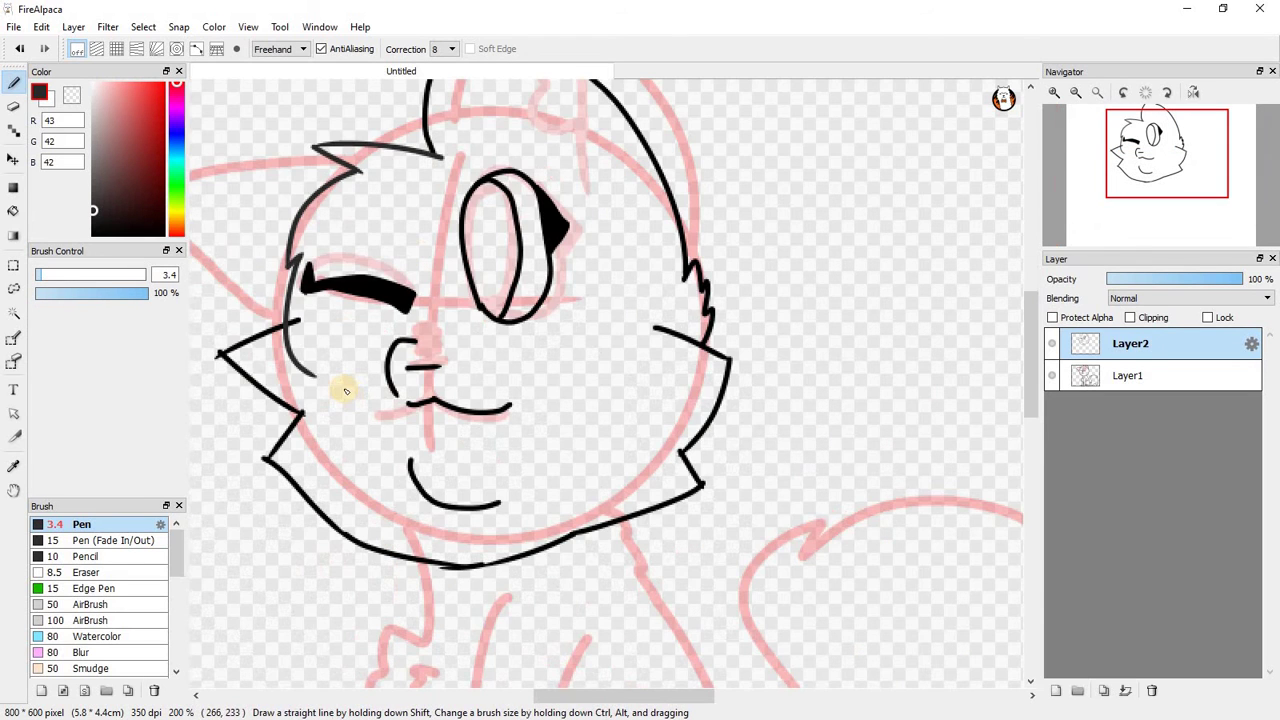
{"action": "key", "text": "ctrl+z"}
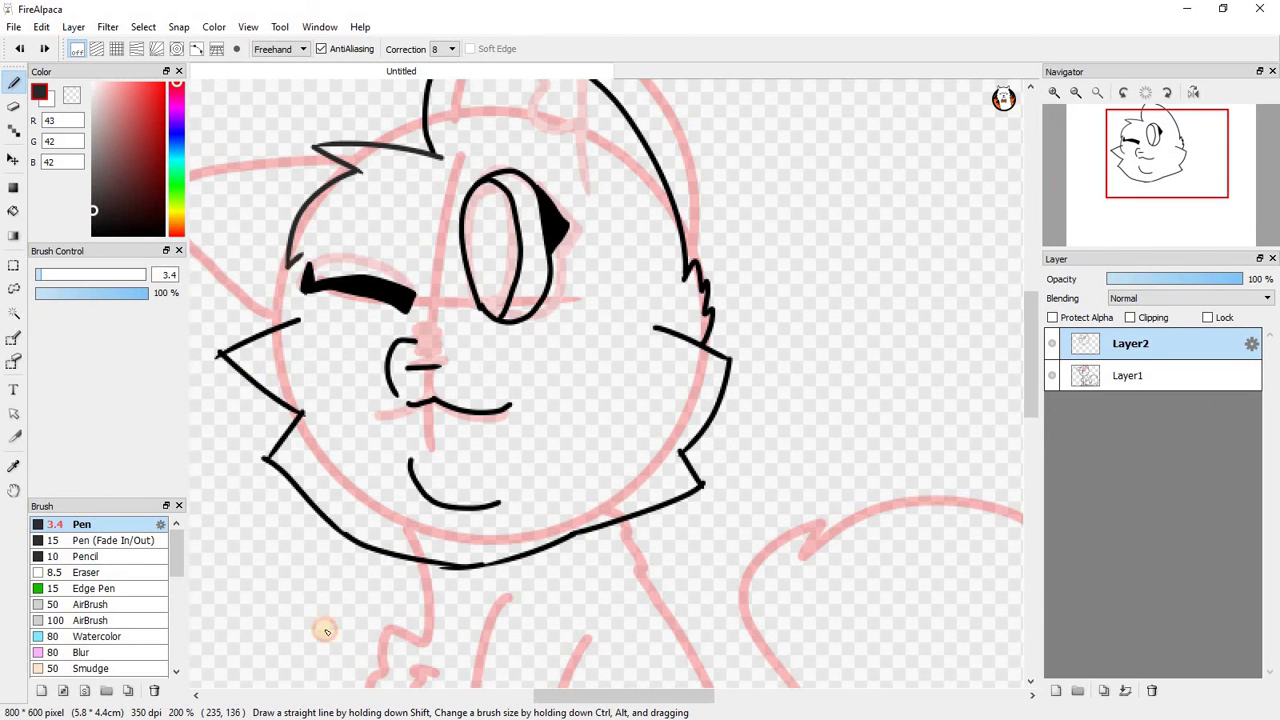
{"action": "left_click_drag", "start_coordinate": [298, 257], "coordinate": [311, 622]}
{"action": "mouse_move", "coordinate": [315, 557]}
{"action": "left_mouse_down"}
{"action": "mouse_move", "coordinate": [367, 687]}
{"action": "mouse_move", "coordinate": [400, 697]}
{"action": "left_mouse_up"}
{"action": "scroll", "coordinate": [309, 509], "scroll_direction": "down", "scroll_amount": 2}
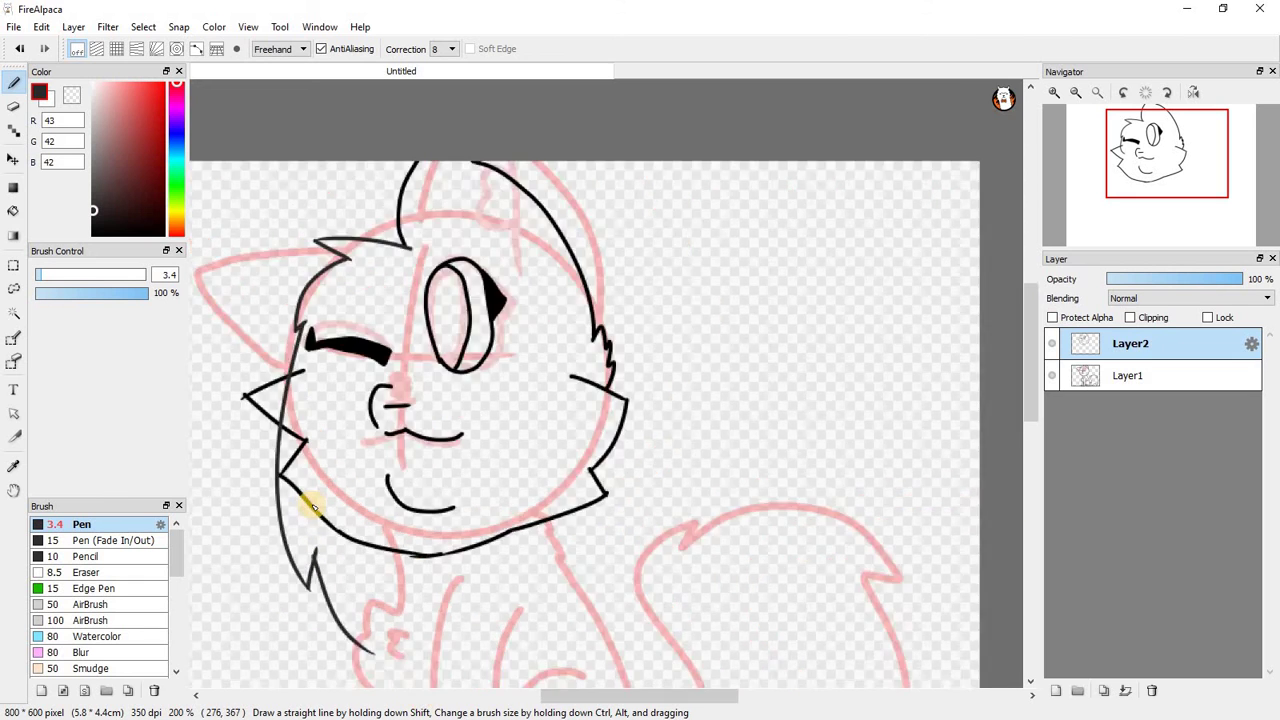
Draw the fringe's lowest point below the jaw and its inner edge rising up to the chin.
{"action": "scroll", "coordinate": [355, 598], "scroll_direction": "up", "scroll_amount": 2}
{"action": "left_click_drag", "start_coordinate": [345, 606], "coordinate": [322, 478]}
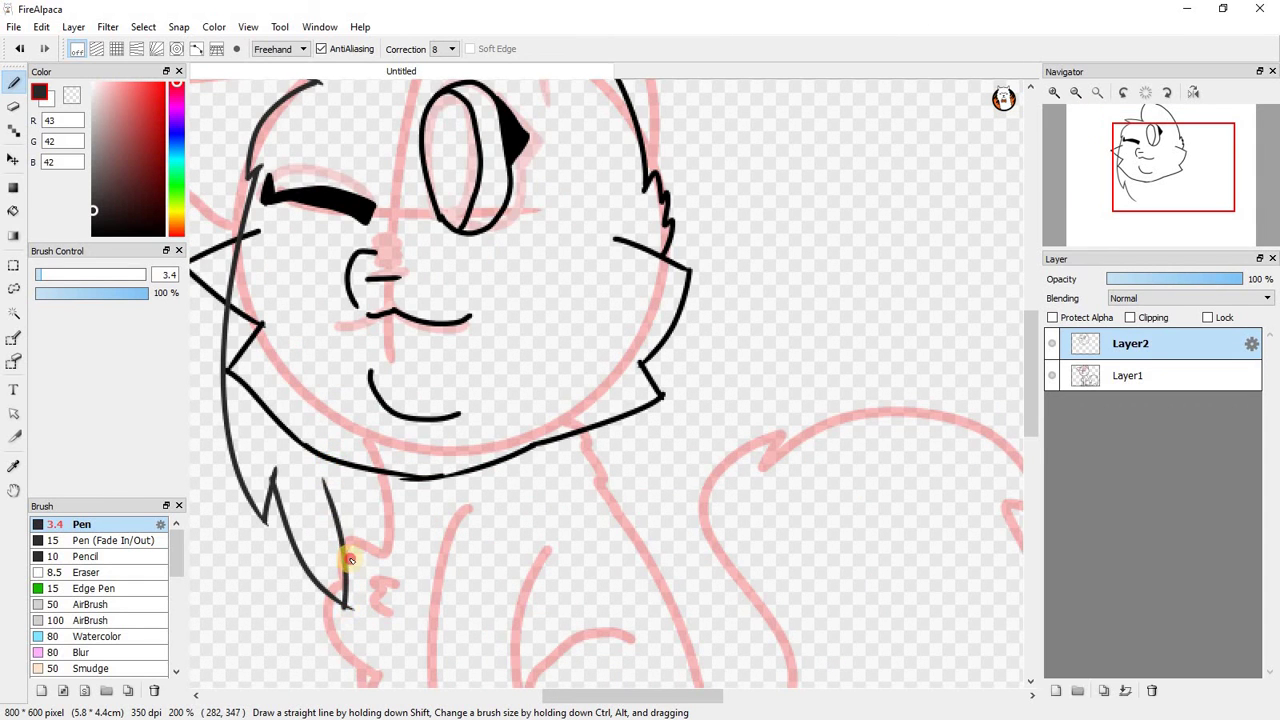
{"action": "left_click_drag", "start_coordinate": [388, 404], "coordinate": [397, 366]}
{"action": "scroll", "coordinate": [398, 334], "scroll_direction": "down", "scroll_amount": 4}
{"action": "scroll", "coordinate": [385, 300], "scroll_direction": "up", "scroll_amount": 3}
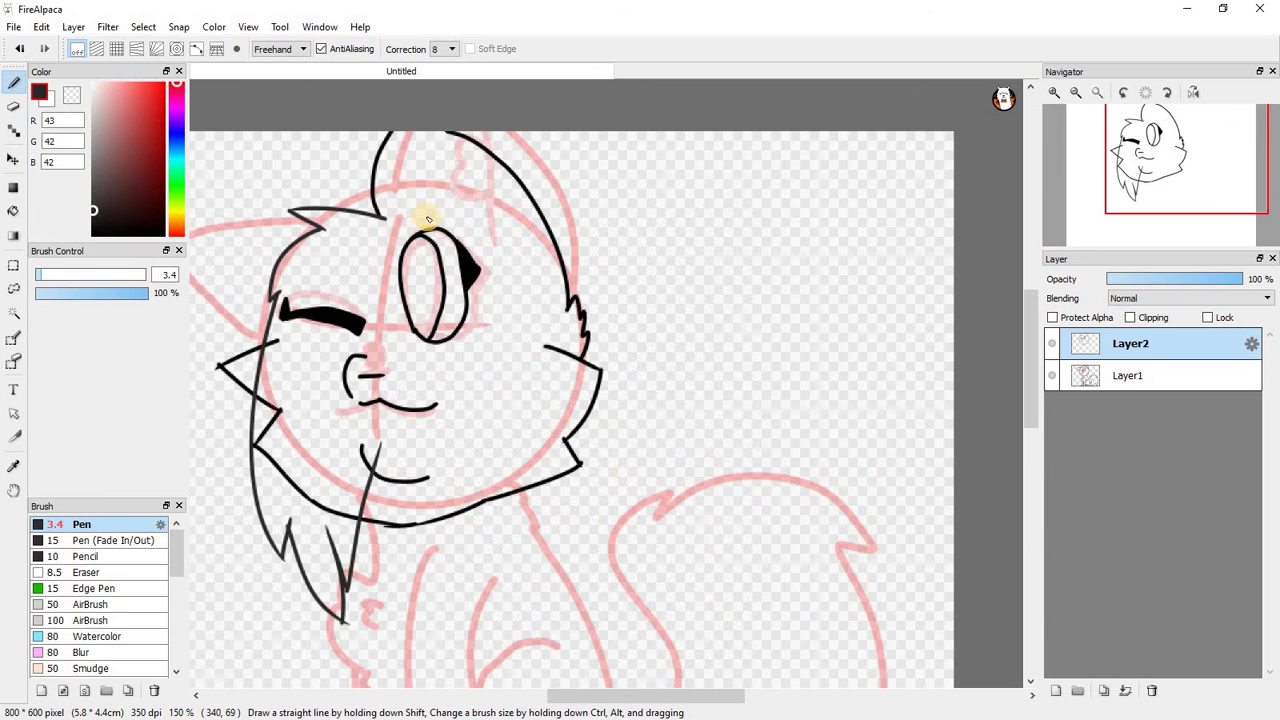
Draw a second fringe section across the open eye and past the mouth, its pointed tip joining the first section near the chin.
{"action": "left_click_drag", "start_coordinate": [408, 236], "coordinate": [425, 333]}
{"action": "left_click_drag", "start_coordinate": [426, 411], "coordinate": [437, 405]}
{"action": "left_click_drag", "start_coordinate": [392, 323], "coordinate": [410, 474]}
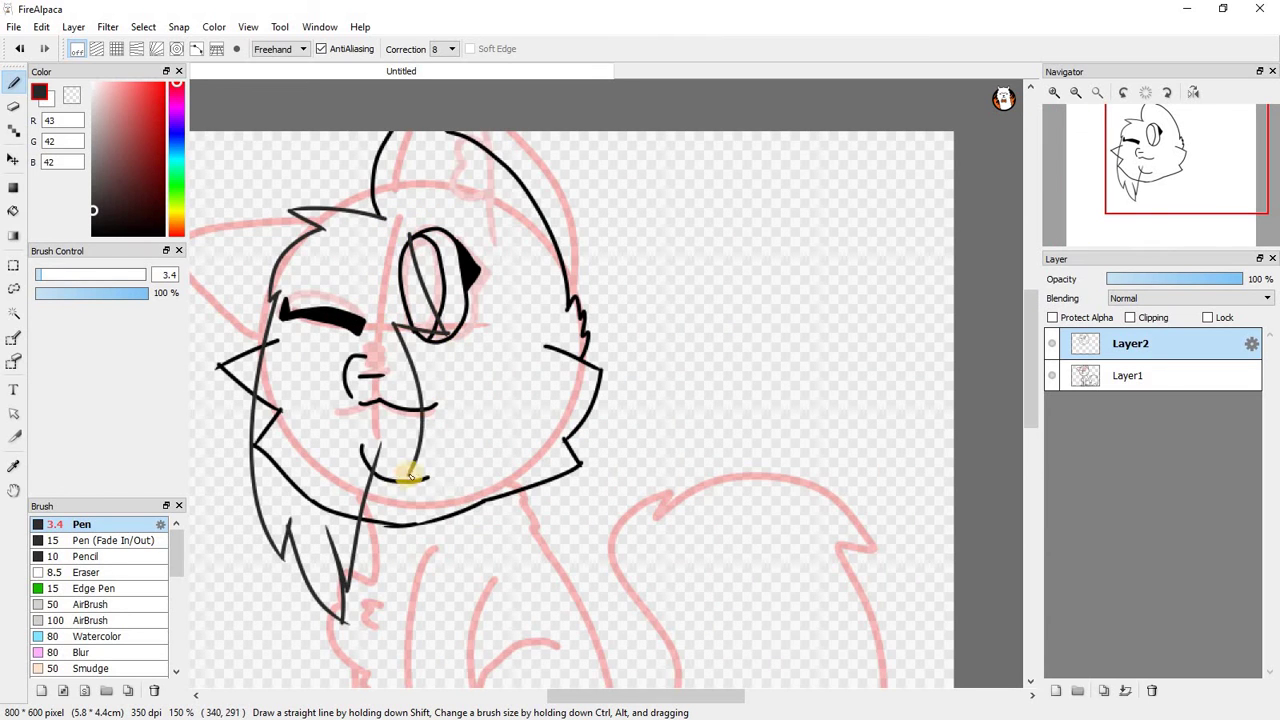
{"action": "scroll", "coordinate": [384, 460], "scroll_direction": "up", "scroll_amount": 5}
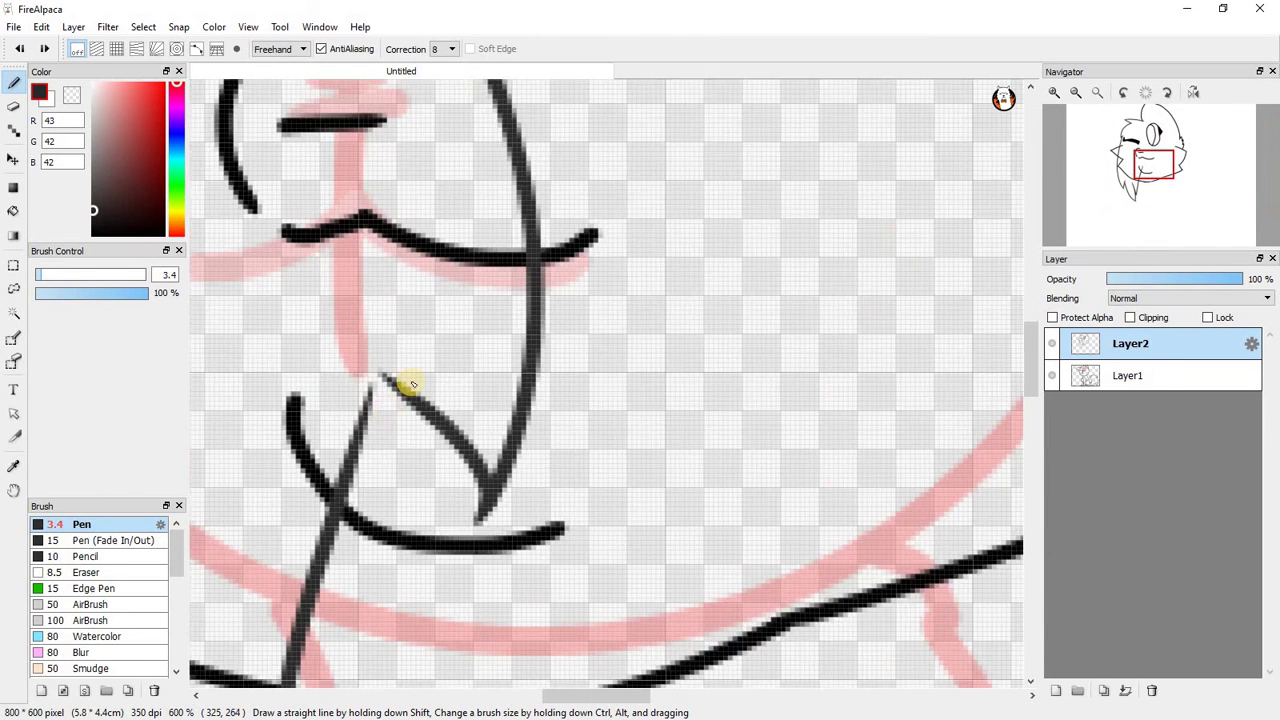
{"action": "scroll", "coordinate": [350, 455], "scroll_direction": "down", "scroll_amount": 7}
{"action": "scroll", "coordinate": [355, 430], "scroll_direction": "up", "scroll_amount": 8}
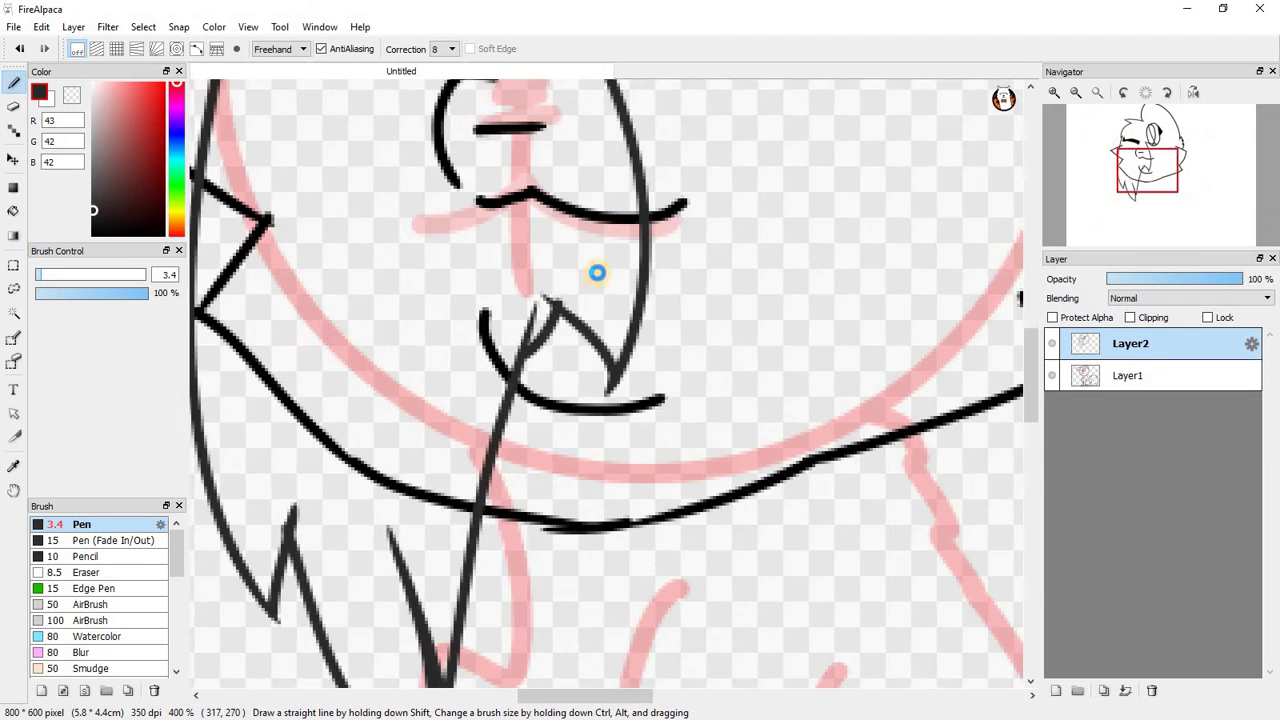
Erase the overshooting line ends where the two fringe sections meet, using the pen with the transparent colour.
{"action": "scroll", "coordinate": [408, 462], "scroll_direction": "up", "scroll_amount": 1}
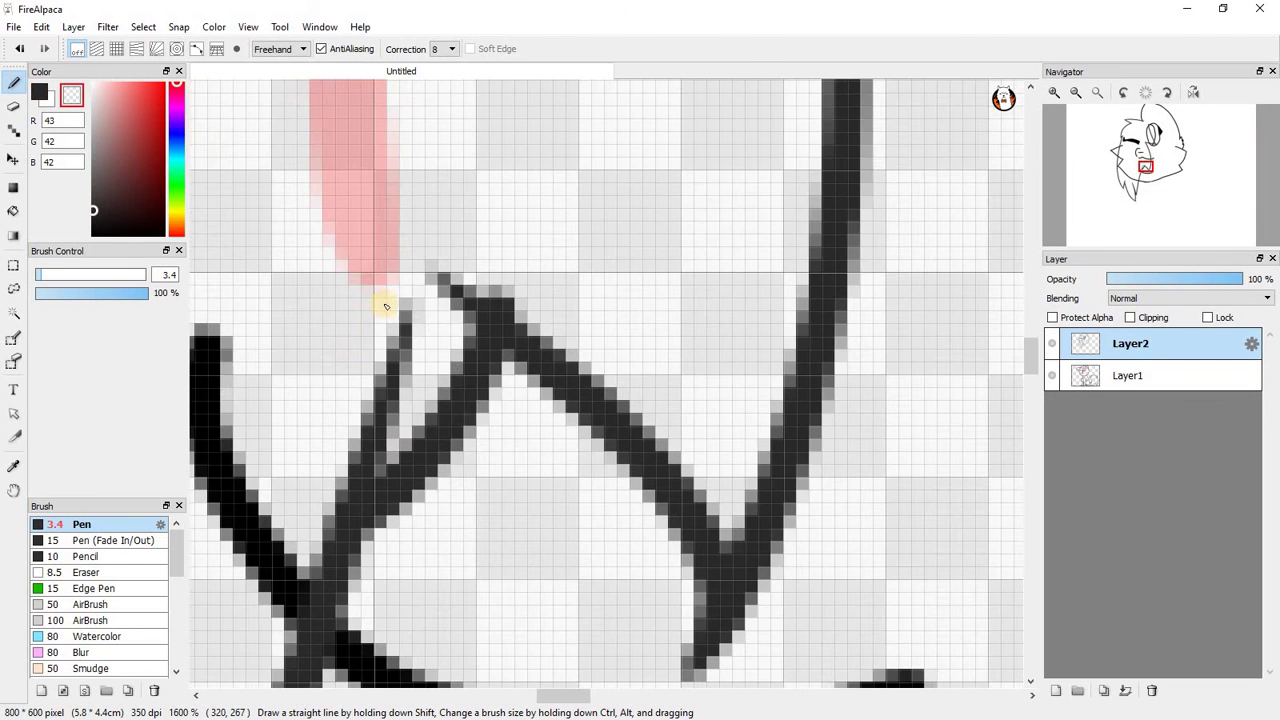
{"action": "mouse_move", "coordinate": [394, 326]}
{"action": "left_mouse_down"}
{"action": "mouse_move", "coordinate": [349, 447]}
{"action": "mouse_move", "coordinate": [453, 239]}
{"action": "mouse_move", "coordinate": [448, 309]}
{"action": "mouse_move", "coordinate": [374, 437]}
{"action": "left_mouse_up"}
{"action": "scroll", "coordinate": [446, 407], "scroll_direction": "down", "scroll_amount": 5}
{"action": "scroll", "coordinate": [446, 407], "scroll_direction": "down", "scroll_amount": 3}
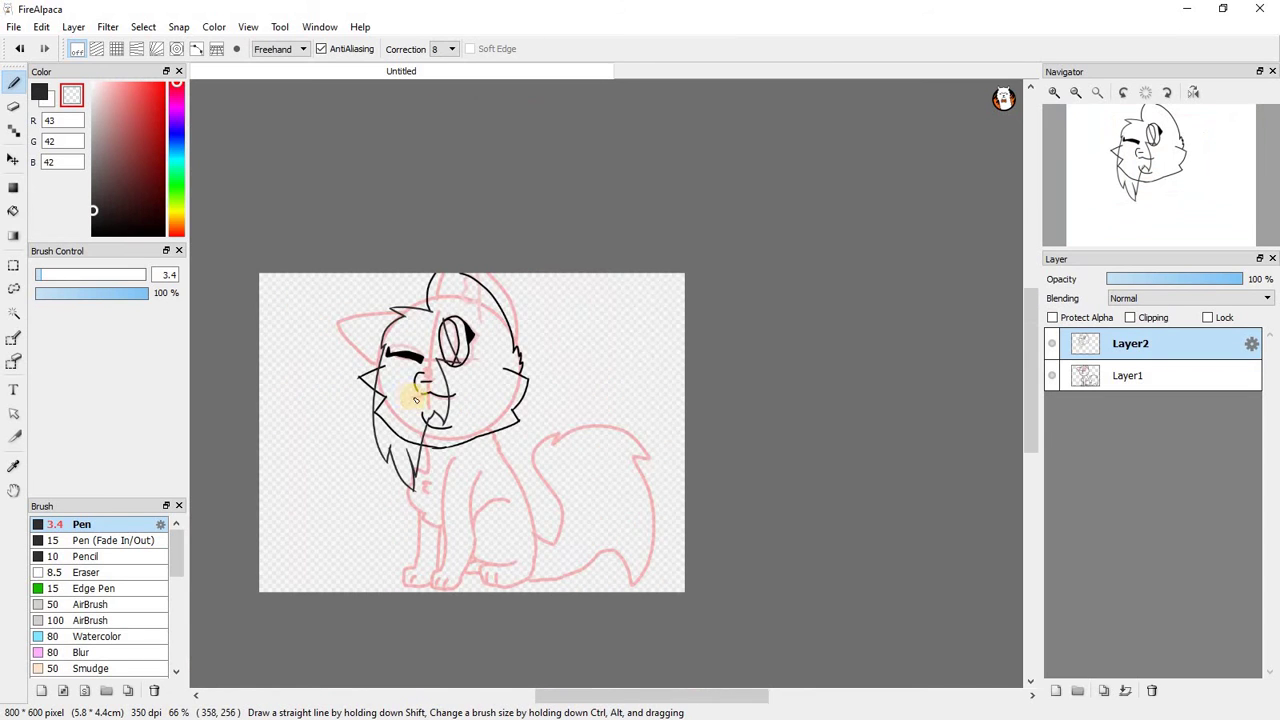
{"action": "scroll", "coordinate": [436, 380], "scroll_direction": "up", "scroll_amount": 3}
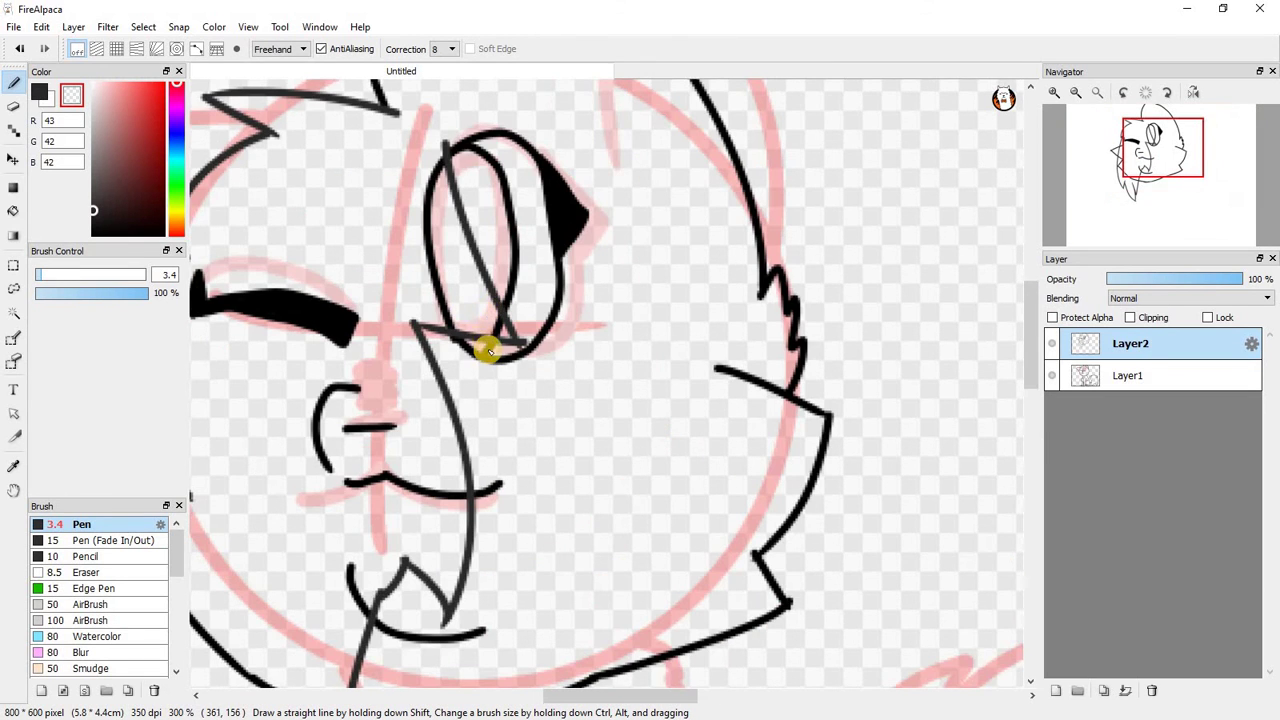
Erase the lower part of the open eye's left outline where the fringe covers it.
{"action": "scroll", "coordinate": [487, 350], "scroll_direction": "down", "scroll_amount": 1}
{"action": "scroll", "coordinate": [482, 305], "scroll_direction": "up", "scroll_amount": 1}
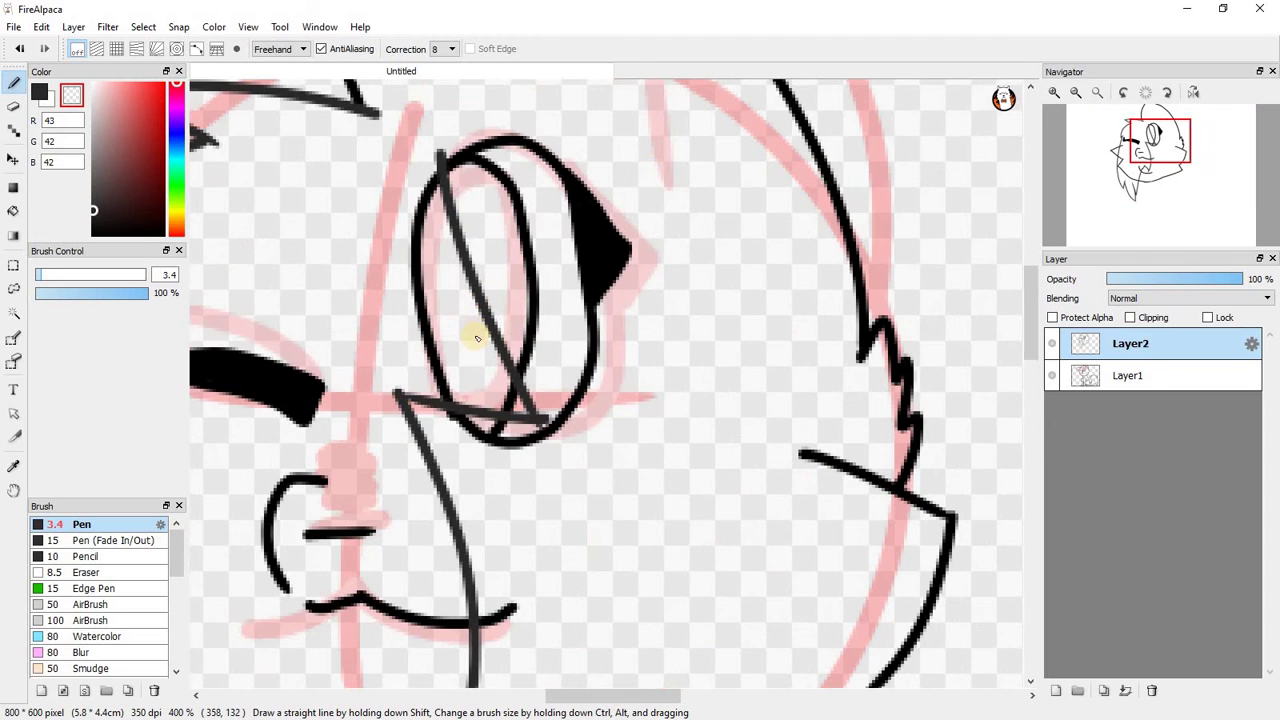
{"action": "scroll", "coordinate": [466, 357], "scroll_direction": "up", "scroll_amount": 2}
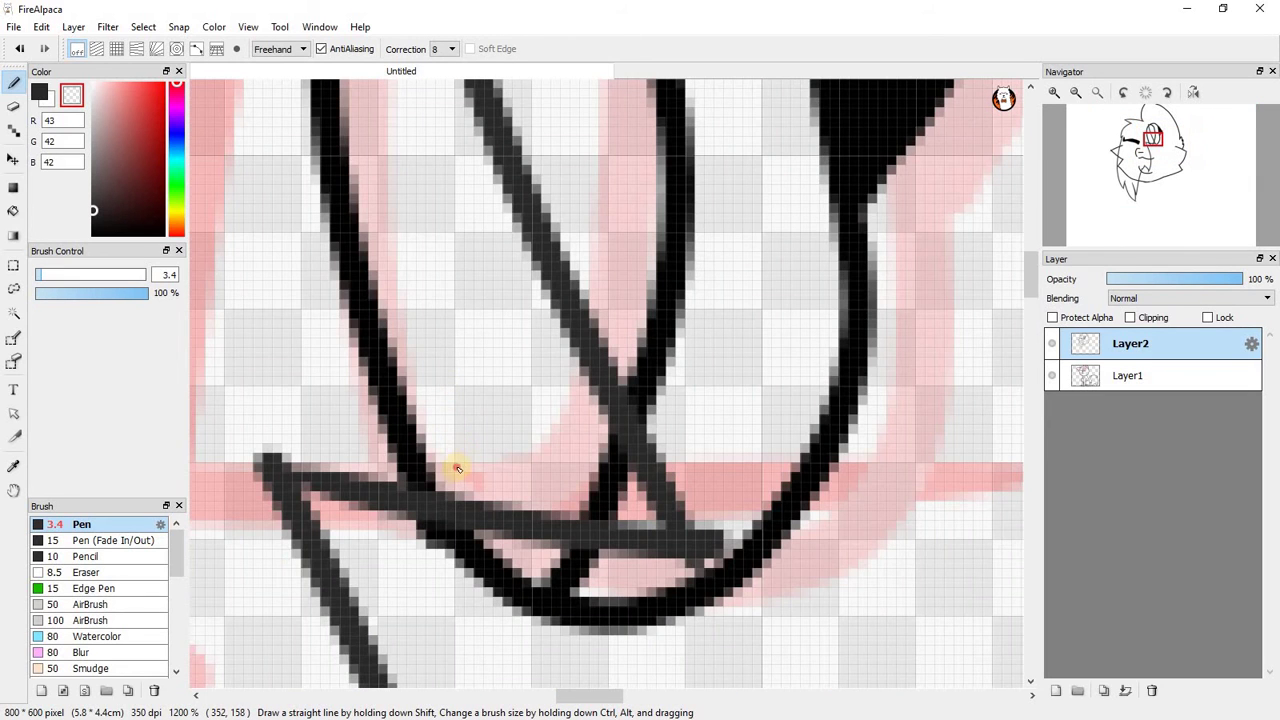
{"action": "mouse_move", "coordinate": [457, 468]}
{"action": "left_mouse_down"}
{"action": "mouse_move", "coordinate": [400, 477]}
{"action": "mouse_move", "coordinate": [364, 459]}
{"action": "mouse_move", "coordinate": [409, 449]}
{"action": "mouse_move", "coordinate": [450, 472]}
{"action": "left_mouse_up"}
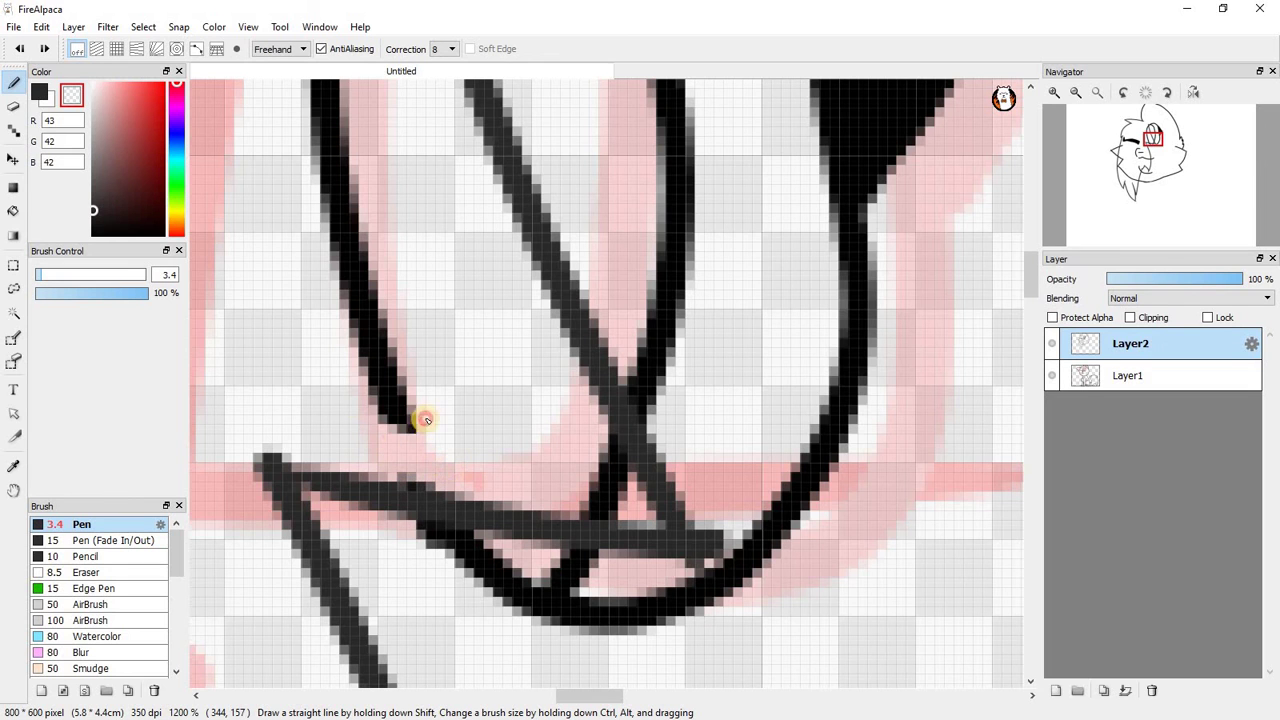
{"action": "mouse_move", "coordinate": [426, 420]}
{"action": "left_mouse_down"}
{"action": "mouse_move", "coordinate": [331, 351]}
{"action": "mouse_move", "coordinate": [418, 411]}
{"action": "left_mouse_up"}
{"action": "left_click_drag", "start_coordinate": [356, 201], "coordinate": [357, 343]}
{"action": "scroll", "coordinate": [366, 362], "scroll_direction": "down", "scroll_amount": 3}
{"action": "scroll", "coordinate": [360, 285], "scroll_direction": "up", "scroll_amount": 3}
{"action": "left_click_drag", "start_coordinate": [402, 435], "coordinate": [415, 538]}
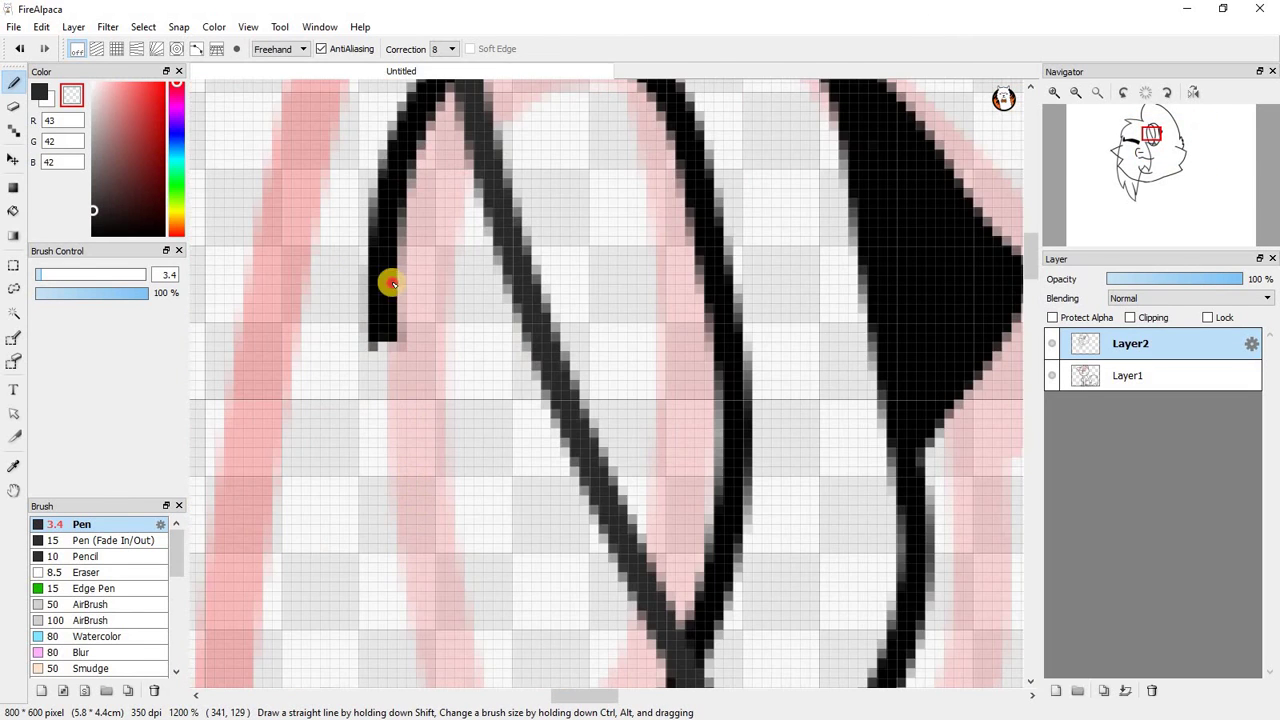
Erase the remaining upper part of the open eye's left outline up to the fringe strand.
{"action": "mouse_move", "coordinate": [390, 284]}
{"action": "left_mouse_down"}
{"action": "mouse_move", "coordinate": [371, 300]}
{"action": "mouse_move", "coordinate": [372, 345]}
{"action": "left_mouse_up"}
{"action": "scroll", "coordinate": [397, 229], "scroll_direction": "down", "scroll_amount": 2}
{"action": "scroll", "coordinate": [398, 220], "scroll_direction": "up", "scroll_amount": 3}
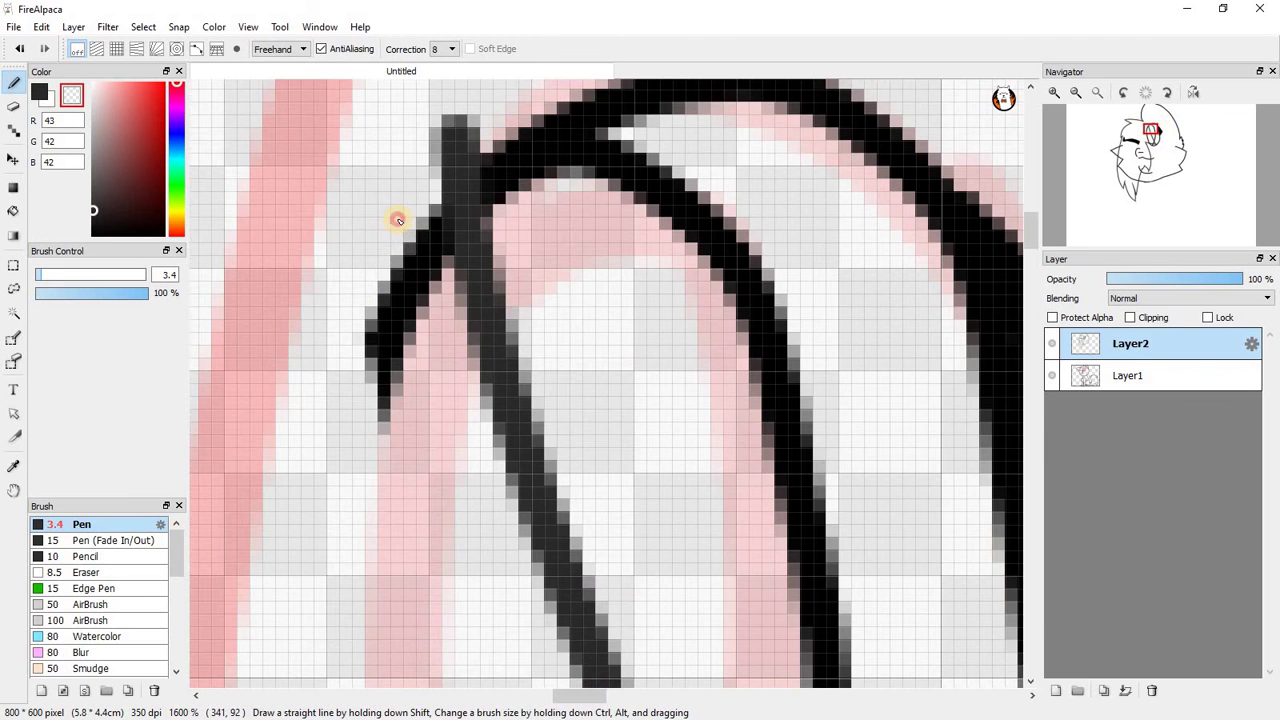
{"action": "mouse_move", "coordinate": [398, 220]}
{"action": "left_mouse_down"}
{"action": "mouse_move", "coordinate": [440, 277]}
{"action": "mouse_move", "coordinate": [426, 348]}
{"action": "mouse_move", "coordinate": [401, 410]}
{"action": "mouse_move", "coordinate": [382, 403]}
{"action": "mouse_move", "coordinate": [405, 278]}
{"action": "mouse_move", "coordinate": [386, 382]}
{"action": "mouse_move", "coordinate": [380, 291]}
{"action": "mouse_move", "coordinate": [431, 380]}
{"action": "left_mouse_up"}
{"action": "scroll", "coordinate": [433, 384], "scroll_direction": "down", "scroll_amount": 3}
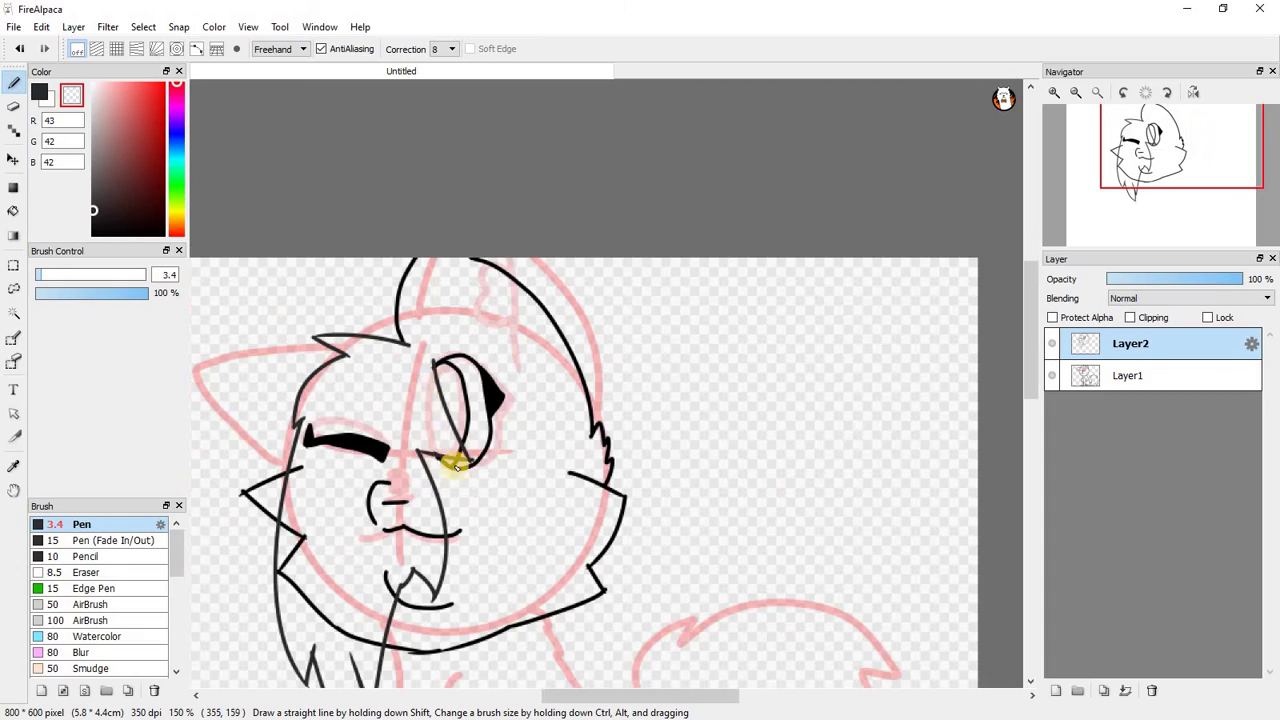
{"action": "scroll", "coordinate": [449, 449], "scroll_direction": "up", "scroll_amount": 3}
{"action": "scroll", "coordinate": [449, 423], "scroll_direction": "down", "scroll_amount": 3}
{"action": "scroll", "coordinate": [414, 486], "scroll_direction": "up", "scroll_amount": 6}
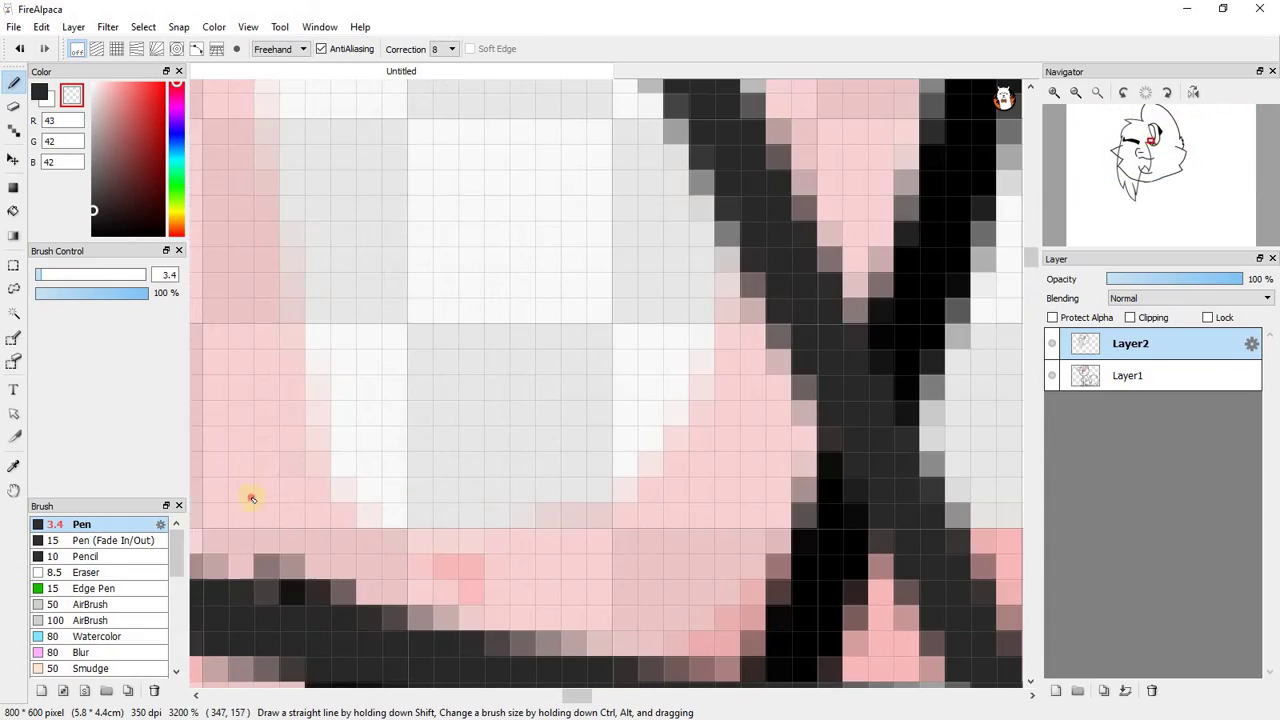
{"action": "scroll", "coordinate": [470, 505], "scroll_direction": "down", "scroll_amount": 4}
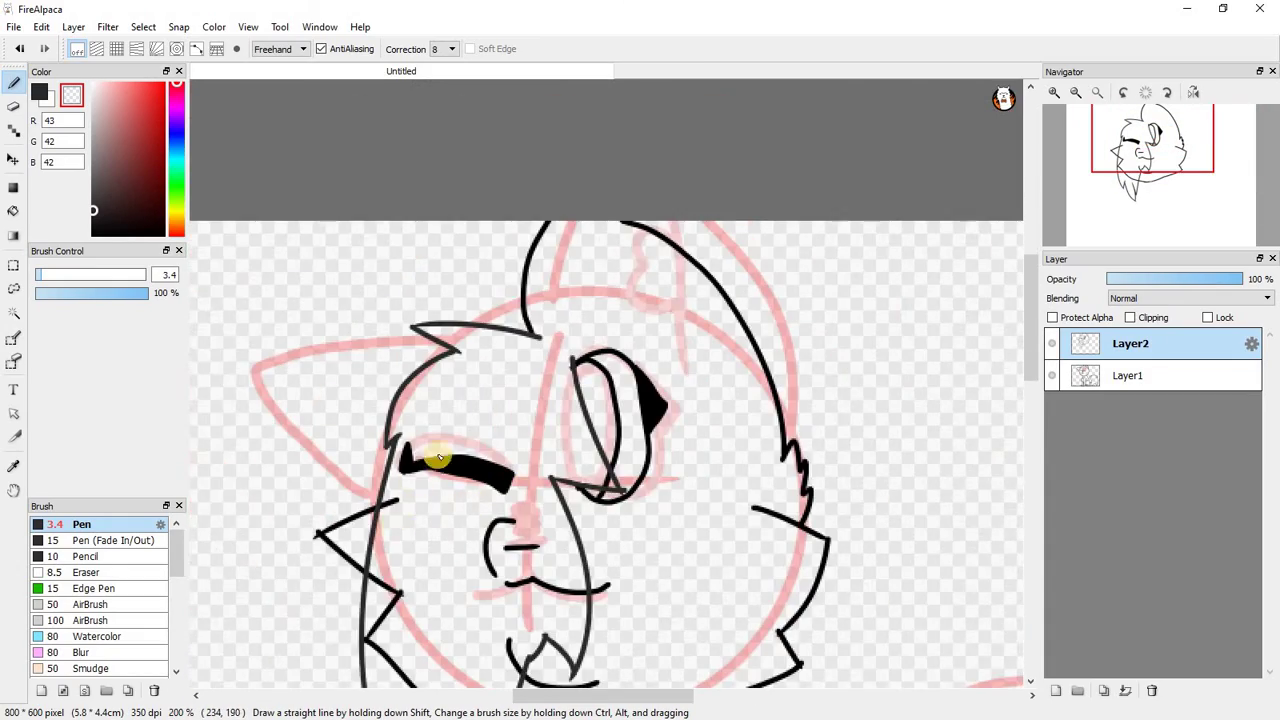
Set the brush size to 10 and erase the left cheek's lower point and the jaw line inside the fringe.
{"action": "scroll", "coordinate": [529, 394], "scroll_direction": "up", "scroll_amount": 2}
{"action": "scroll", "coordinate": [529, 388], "scroll_direction": "down", "scroll_amount": 5}
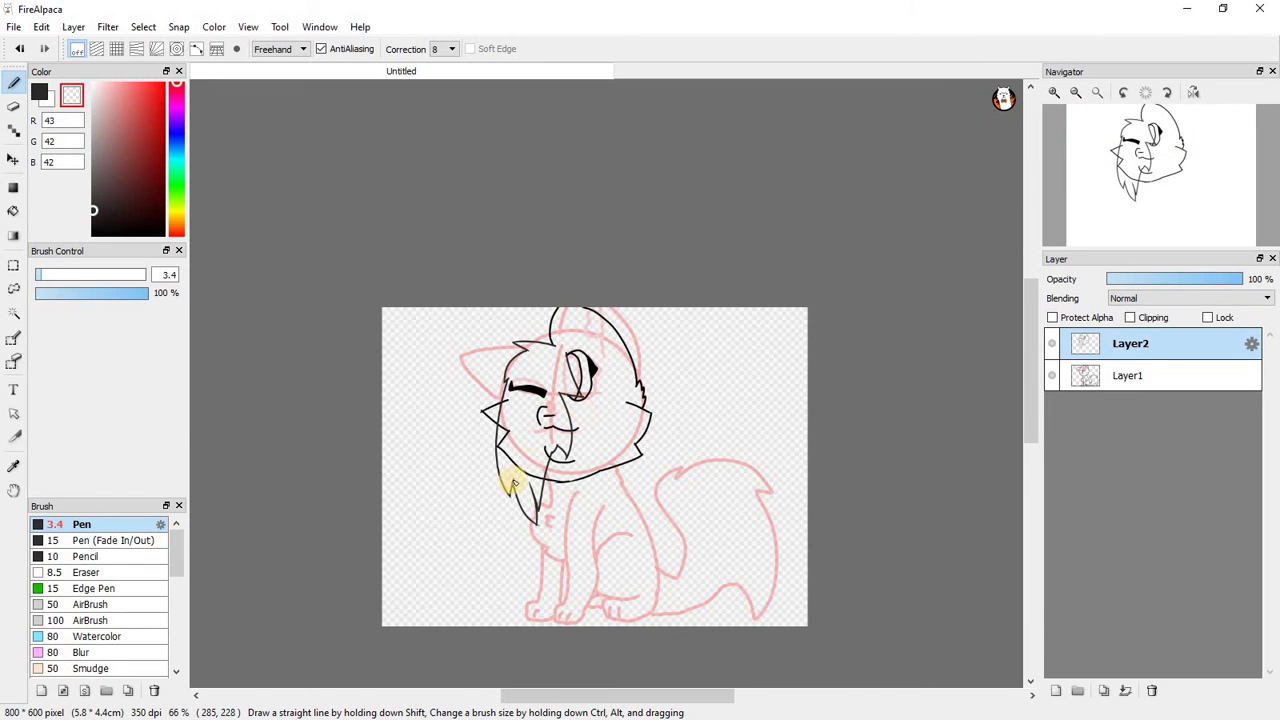
{"action": "scroll", "coordinate": [512, 484], "scroll_direction": "up", "scroll_amount": 4}
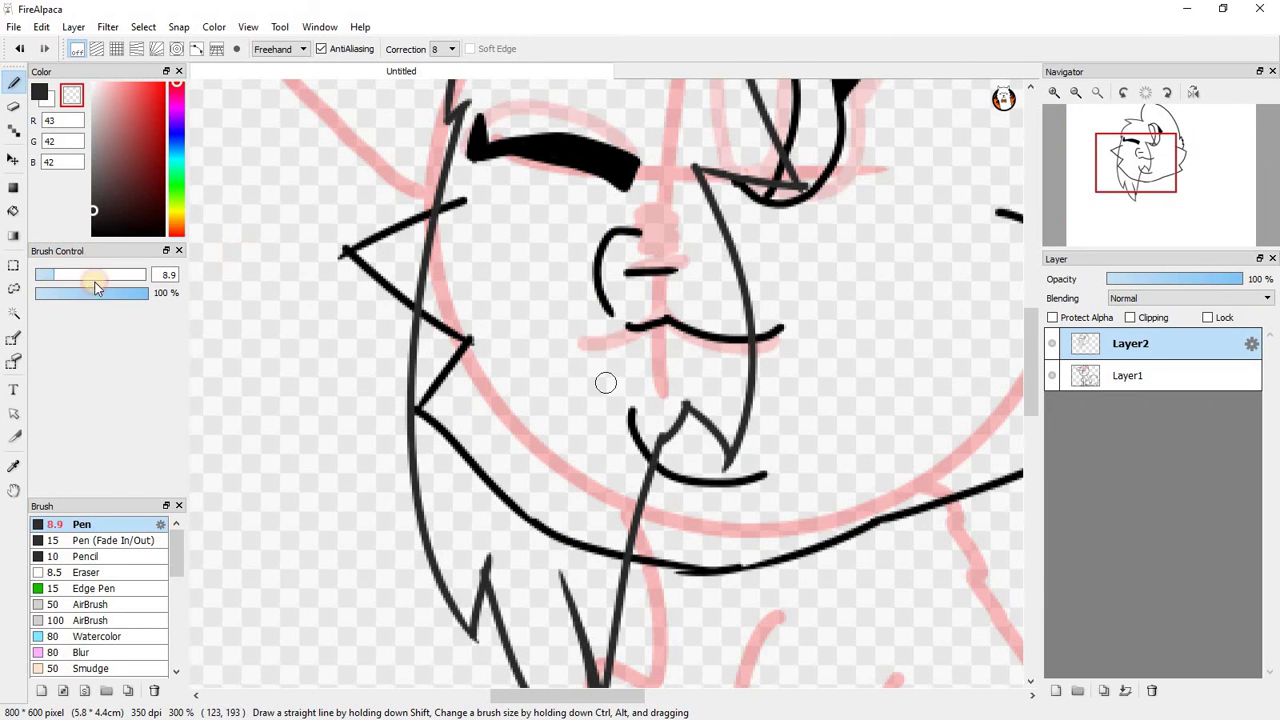
{"action": "scroll", "coordinate": [531, 323], "scroll_direction": "up", "scroll_amount": 2}
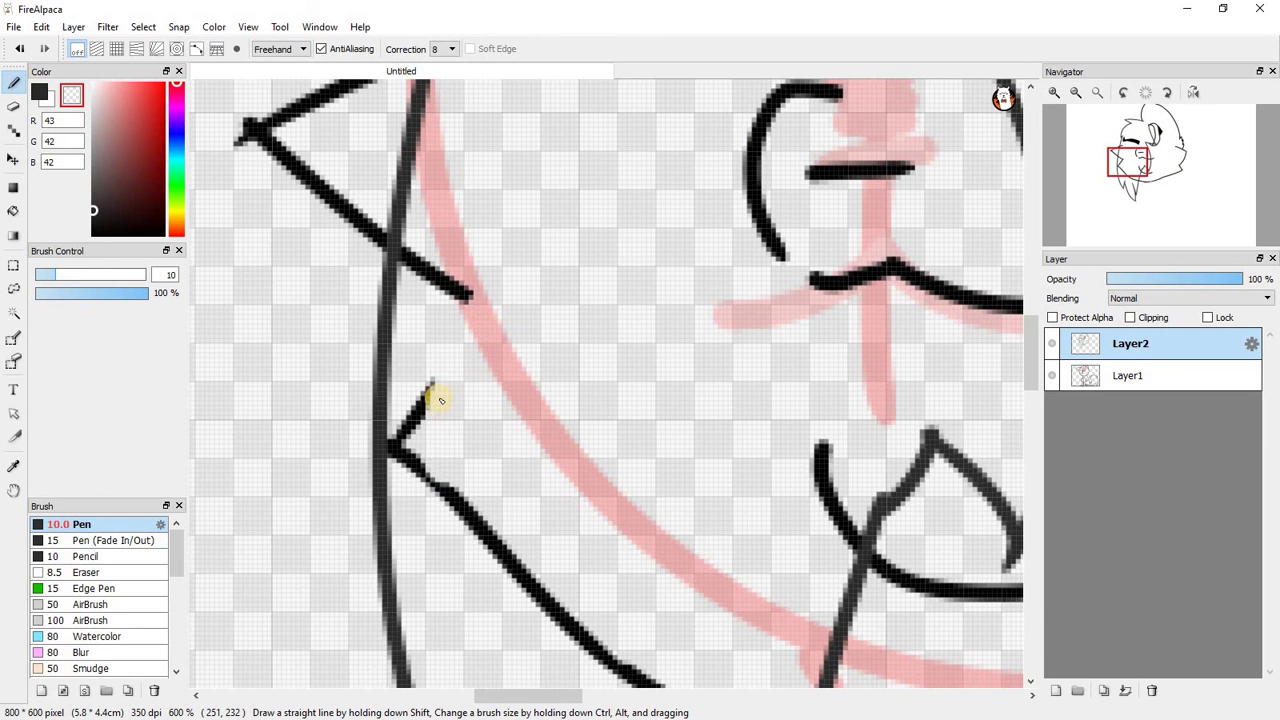
{"action": "mouse_move", "coordinate": [440, 400]}
{"action": "left_mouse_down"}
{"action": "mouse_move", "coordinate": [423, 486]}
{"action": "mouse_move", "coordinate": [415, 444]}
{"action": "mouse_move", "coordinate": [578, 553]}
{"action": "left_mouse_up"}
{"action": "scroll", "coordinate": [486, 457], "scroll_direction": "down", "scroll_amount": 4}
{"action": "scroll", "coordinate": [437, 434], "scroll_direction": "up", "scroll_amount": 3}
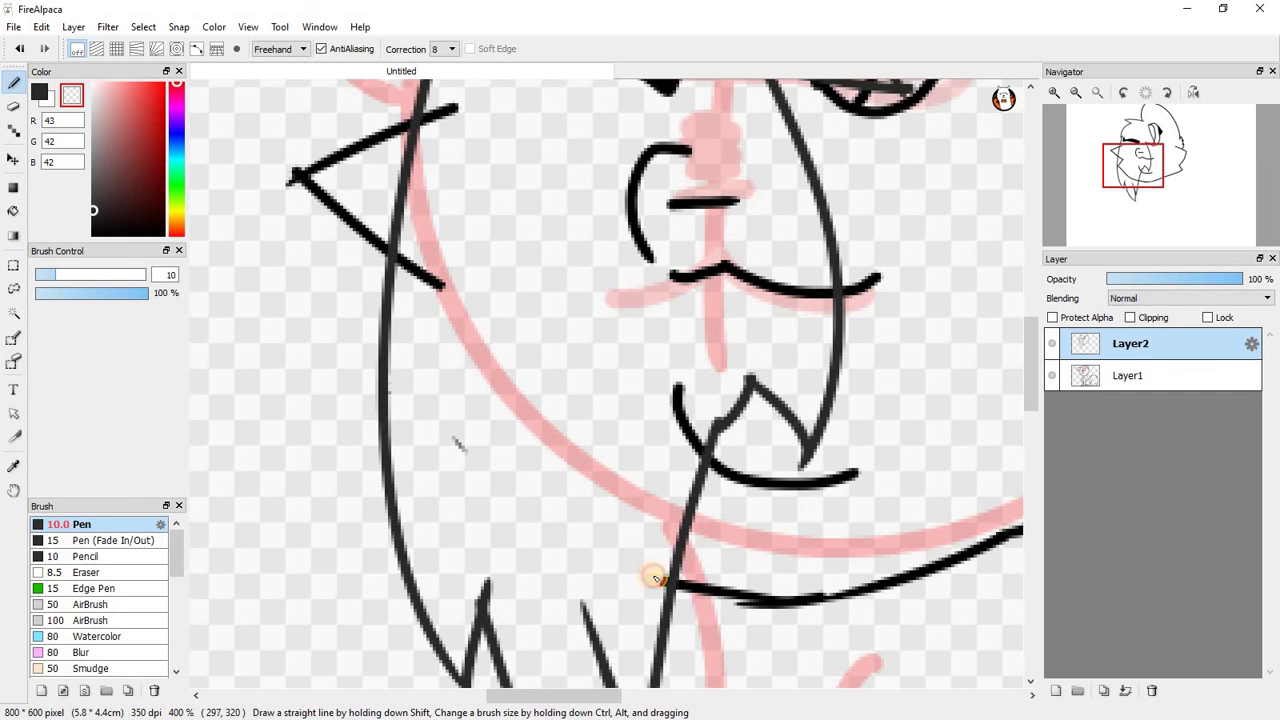
{"action": "scroll", "coordinate": [560, 431], "scroll_direction": "down", "scroll_amount": 3}
{"action": "scroll", "coordinate": [540, 388], "scroll_direction": "up", "scroll_amount": 4}
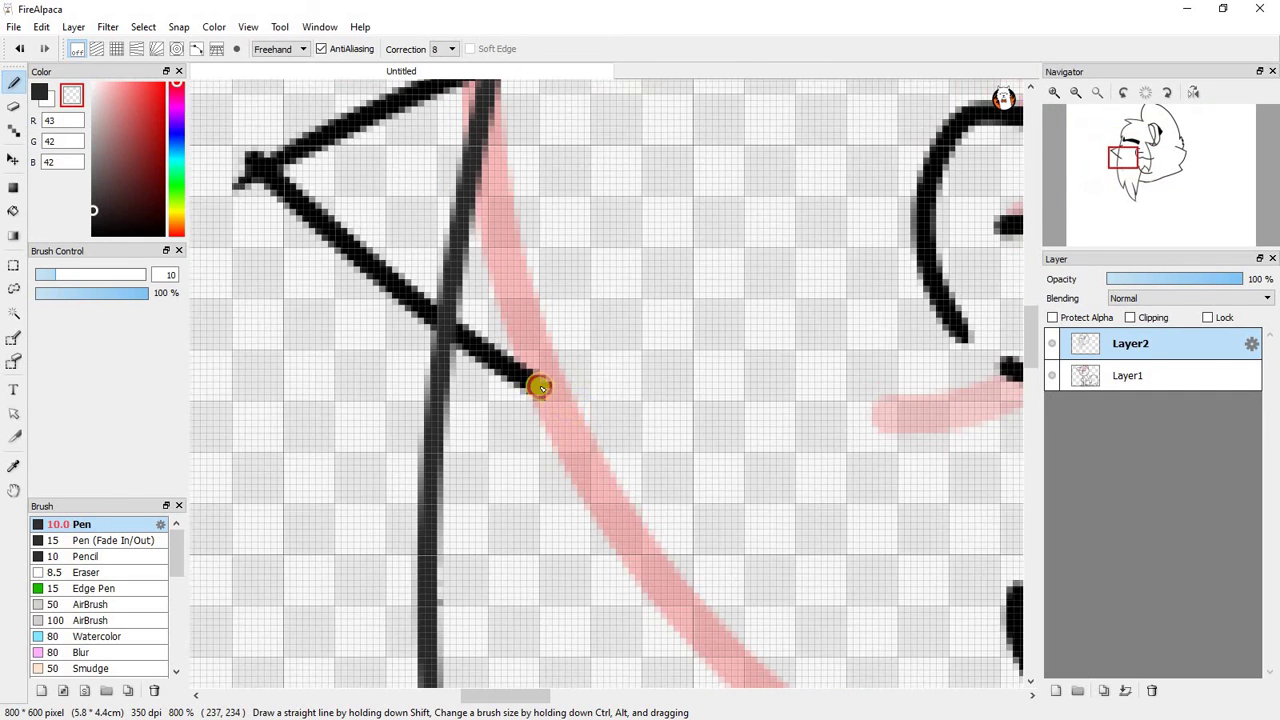
{"action": "scroll", "coordinate": [489, 341], "scroll_direction": "down", "scroll_amount": 3}
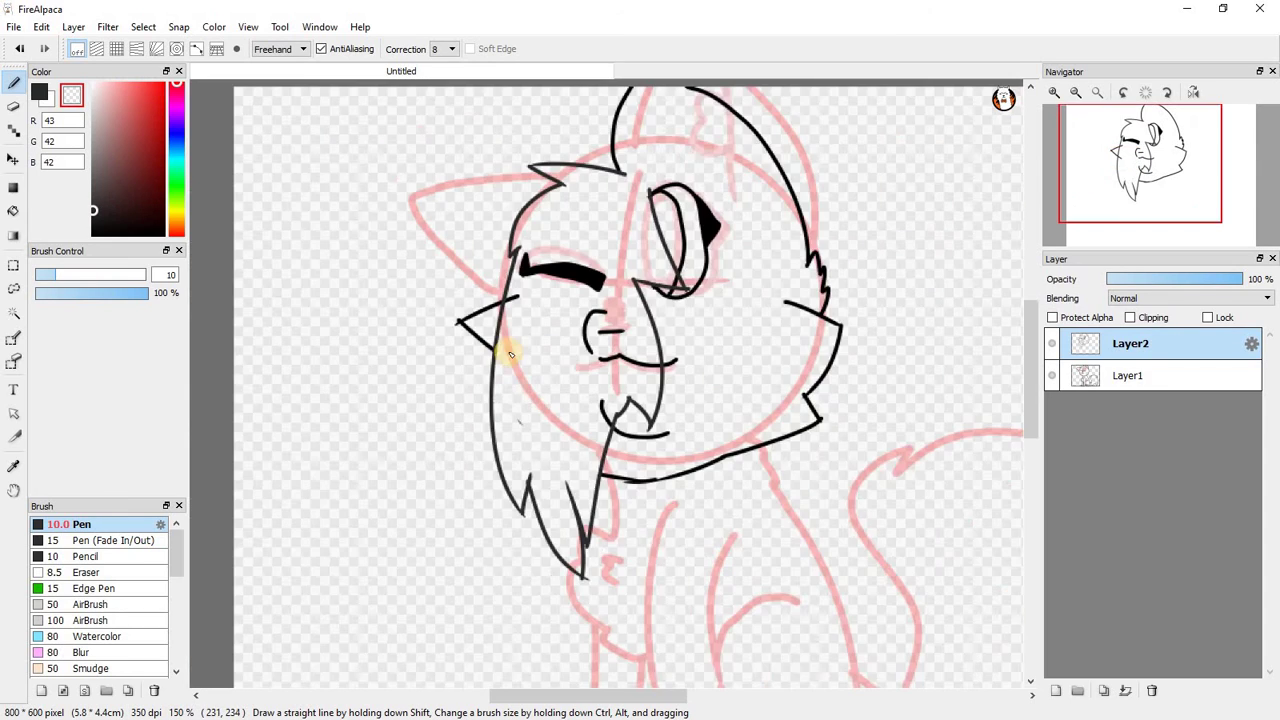
Erase the end of the left cheek's upper line that extends inside the fringe.
{"action": "scroll", "coordinate": [509, 343], "scroll_direction": "up", "scroll_amount": 3}
{"action": "left_click_drag", "start_coordinate": [507, 259], "coordinate": [490, 276]}
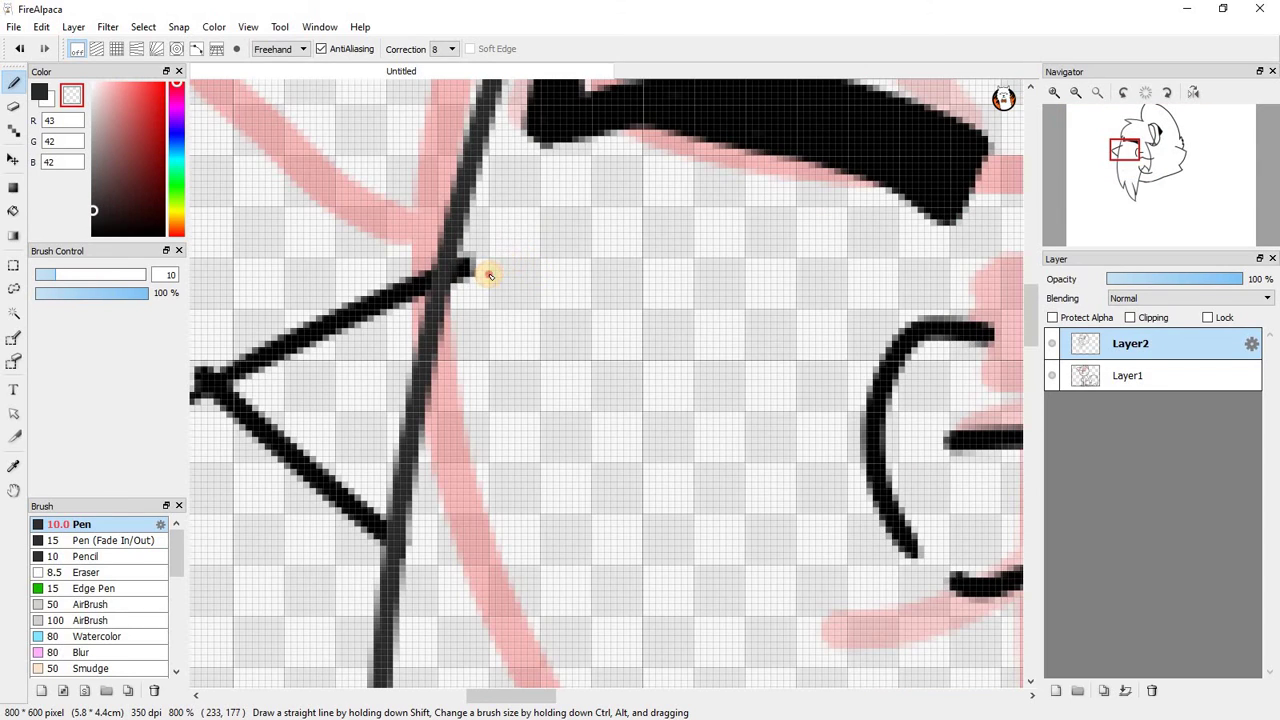
{"action": "scroll", "coordinate": [568, 332], "scroll_direction": "down", "scroll_amount": 3}
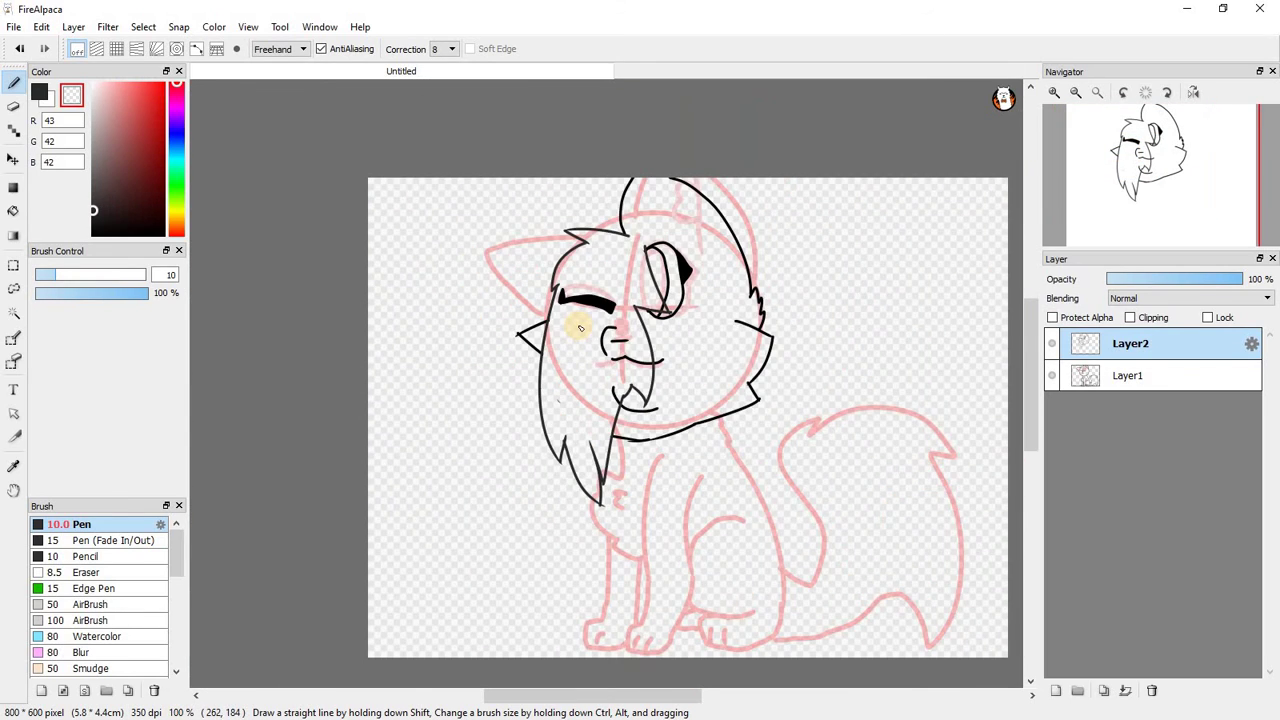
{"action": "scroll", "coordinate": [603, 290], "scroll_direction": "up", "scroll_amount": 4}
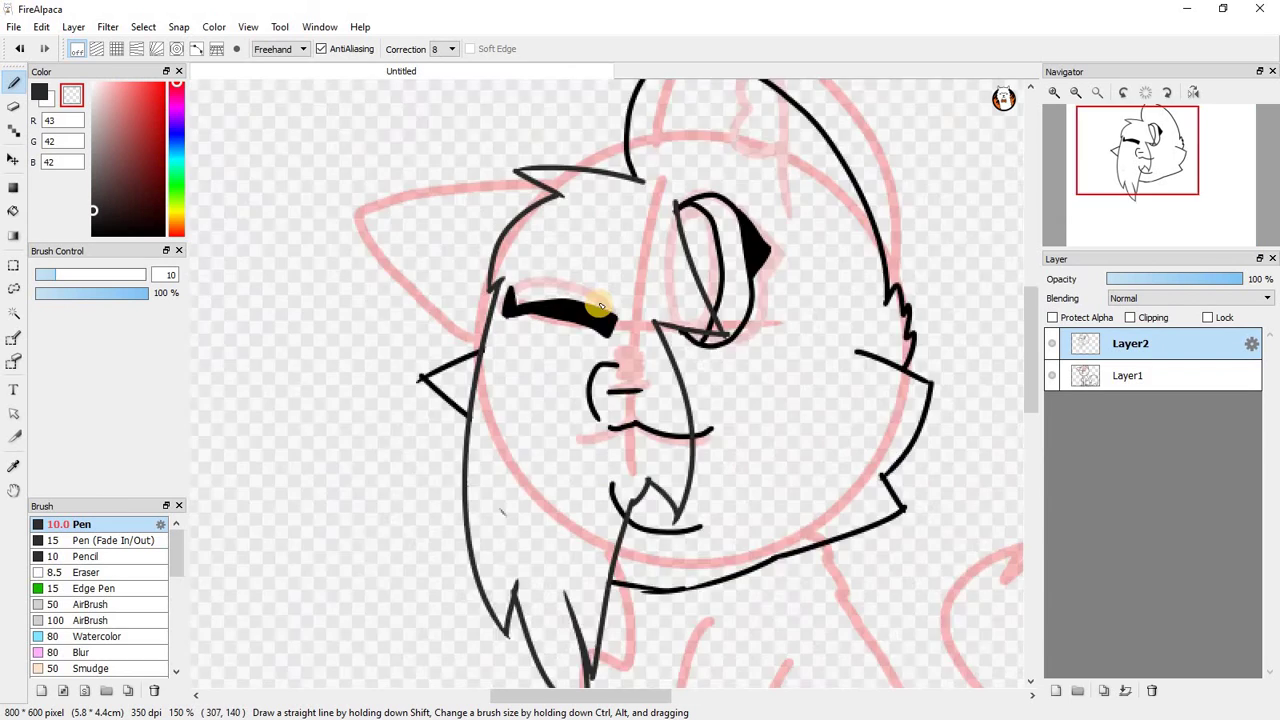
{"action": "scroll", "coordinate": [617, 357], "scroll_direction": "down", "scroll_amount": 4}
{"action": "scroll", "coordinate": [621, 366], "scroll_direction": "down", "scroll_amount": 2}
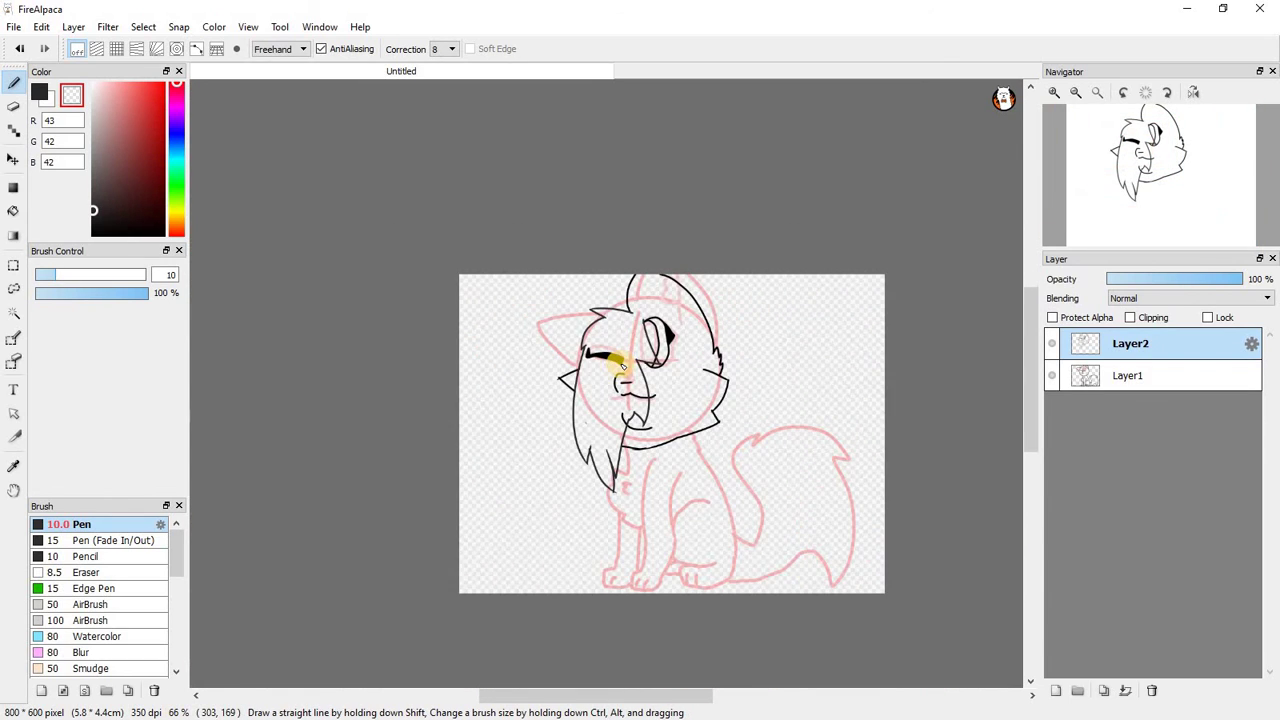
{"action": "scroll", "coordinate": [621, 366], "scroll_direction": "up", "scroll_amount": 2}
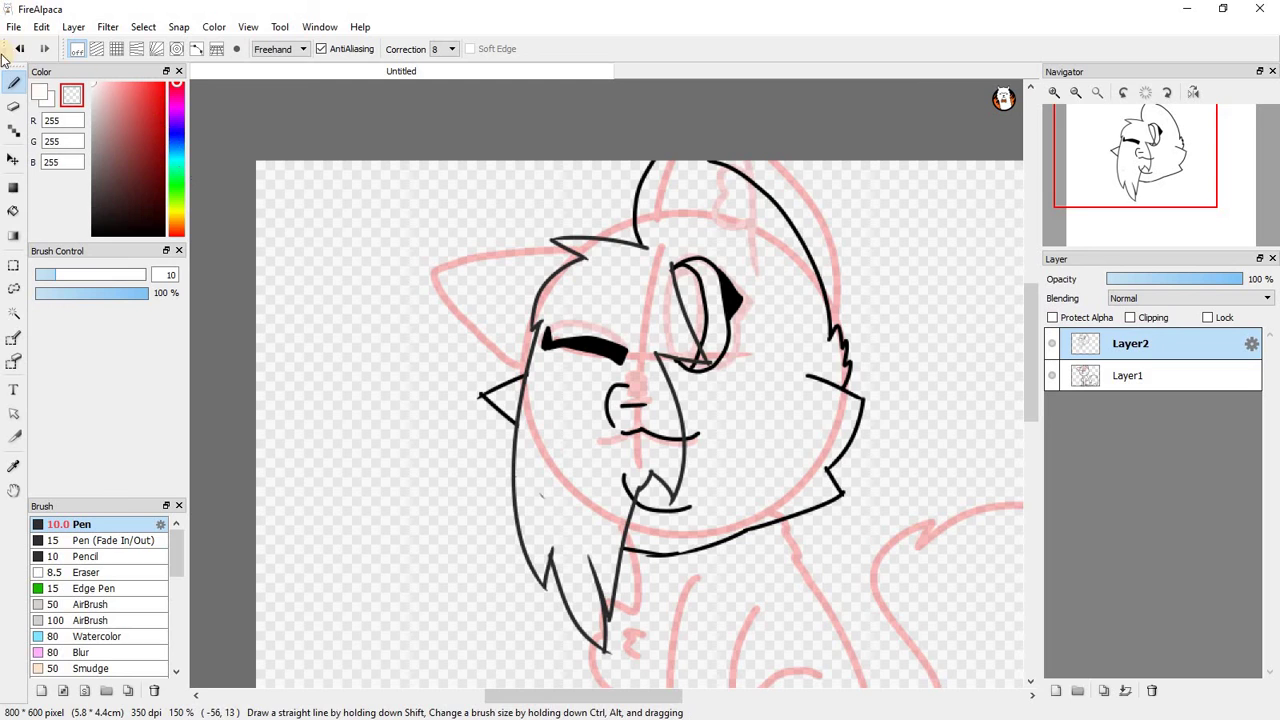
Fill the closed eye with dark grey RGB 49, 49, 49.
{"action": "left_click", "coordinate": [39, 92]}
{"action": "key", "text": "b"}
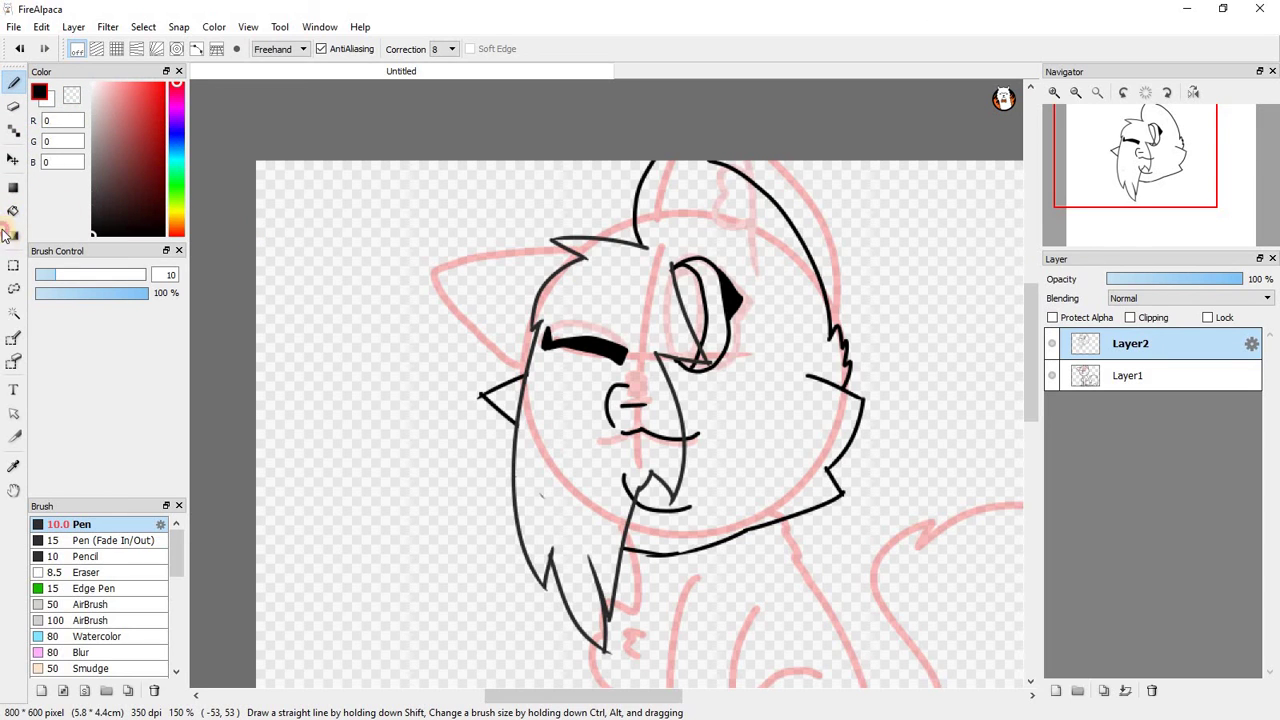
{"action": "left_click_drag", "start_coordinate": [3, 208], "coordinate": [4, 206]}
{"action": "left_click", "coordinate": [13, 187]}
{"action": "left_click", "coordinate": [13, 212]}
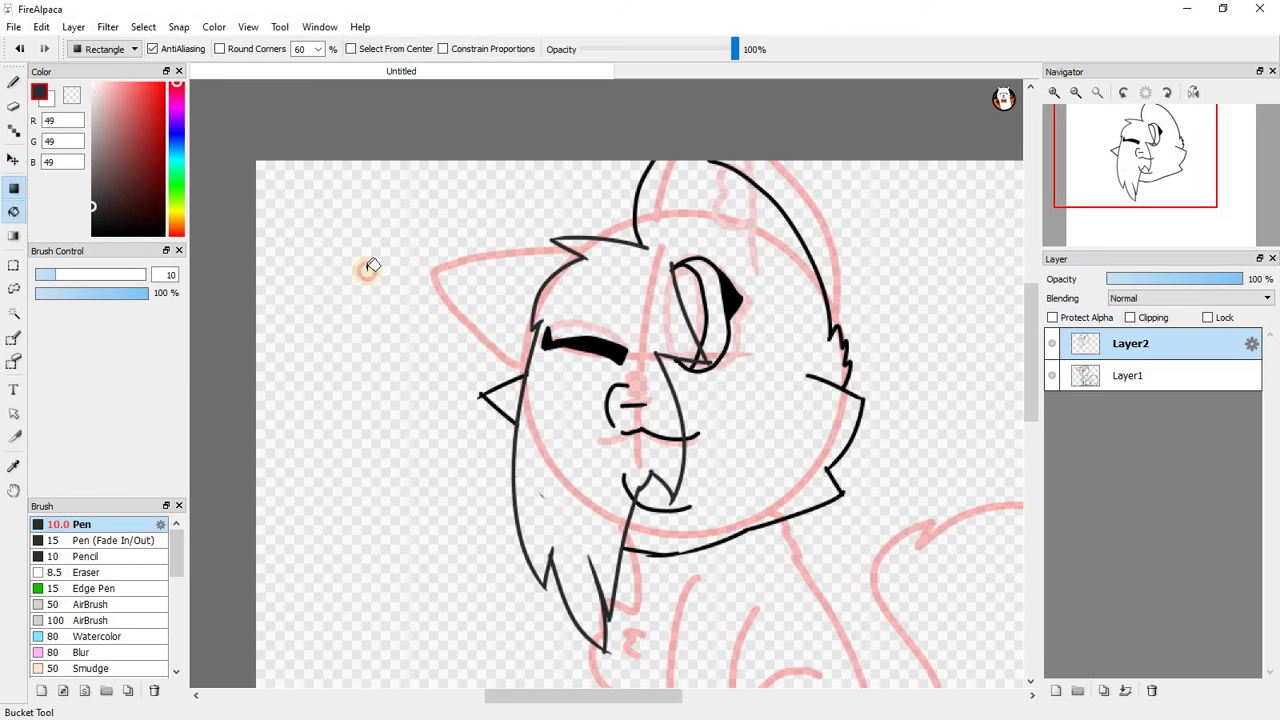
{"action": "scroll", "coordinate": [627, 356], "scroll_direction": "up", "scroll_amount": 1}
{"action": "scroll", "coordinate": [566, 330], "scroll_direction": "up", "scroll_amount": 3}
{"action": "left_click", "coordinate": [549, 318]}
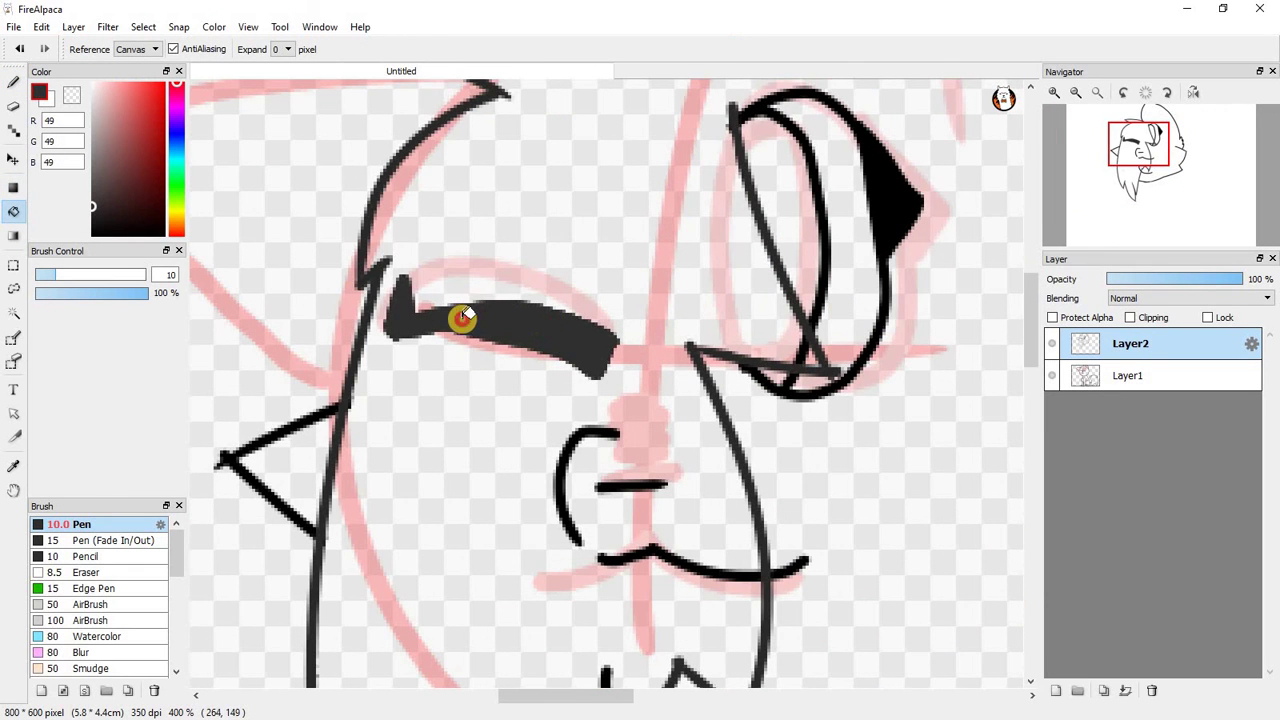
{"action": "scroll", "coordinate": [368, 308], "scroll_direction": "up", "scroll_amount": 3}
{"action": "left_click", "coordinate": [365, 328]}
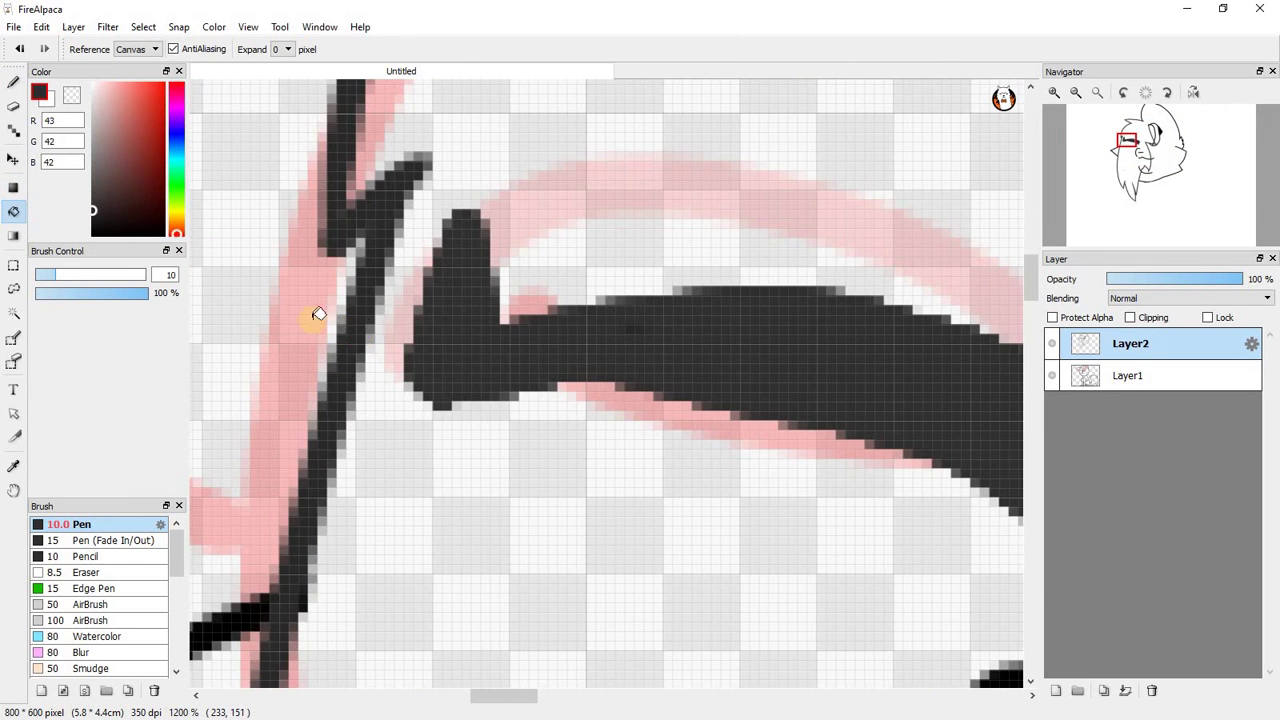
Set the fill colour to RGB 22, 22, 22 and refill the closed eye with it.
{"action": "left_click", "coordinate": [103, 213]}
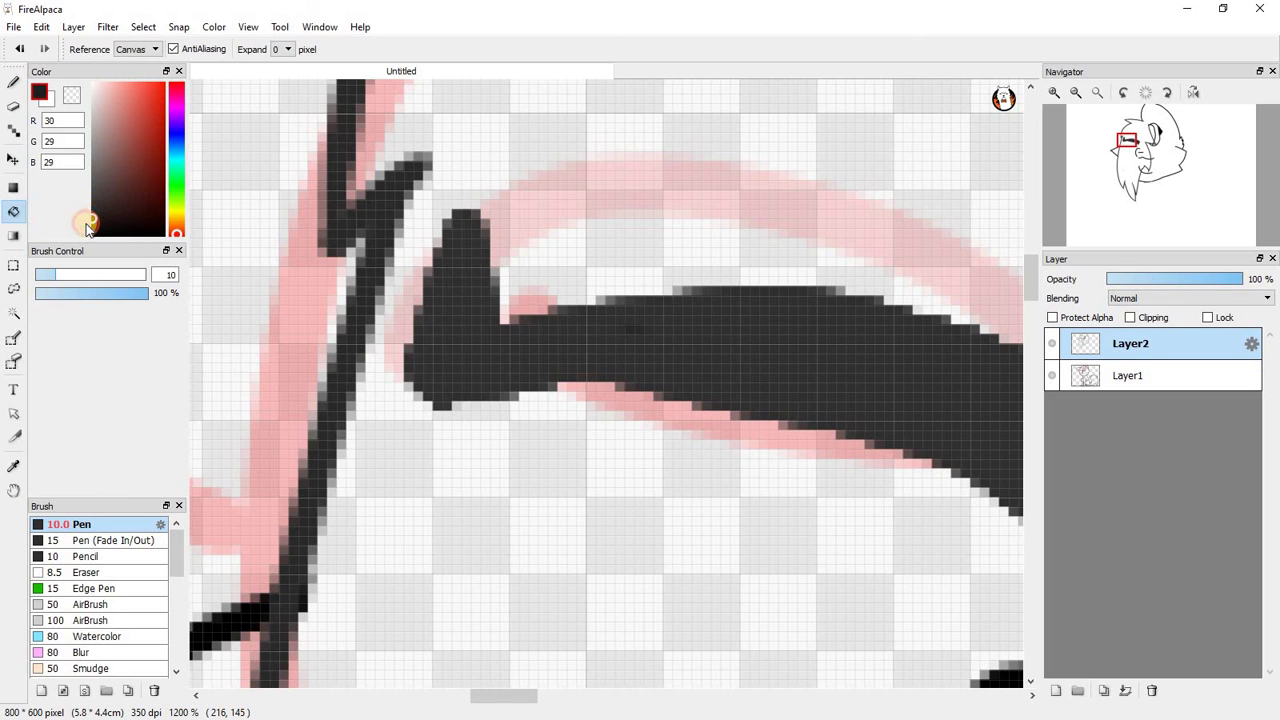
{"action": "left_click", "coordinate": [567, 353]}
{"action": "scroll", "coordinate": [526, 326], "scroll_direction": "down", "scroll_amount": 6}
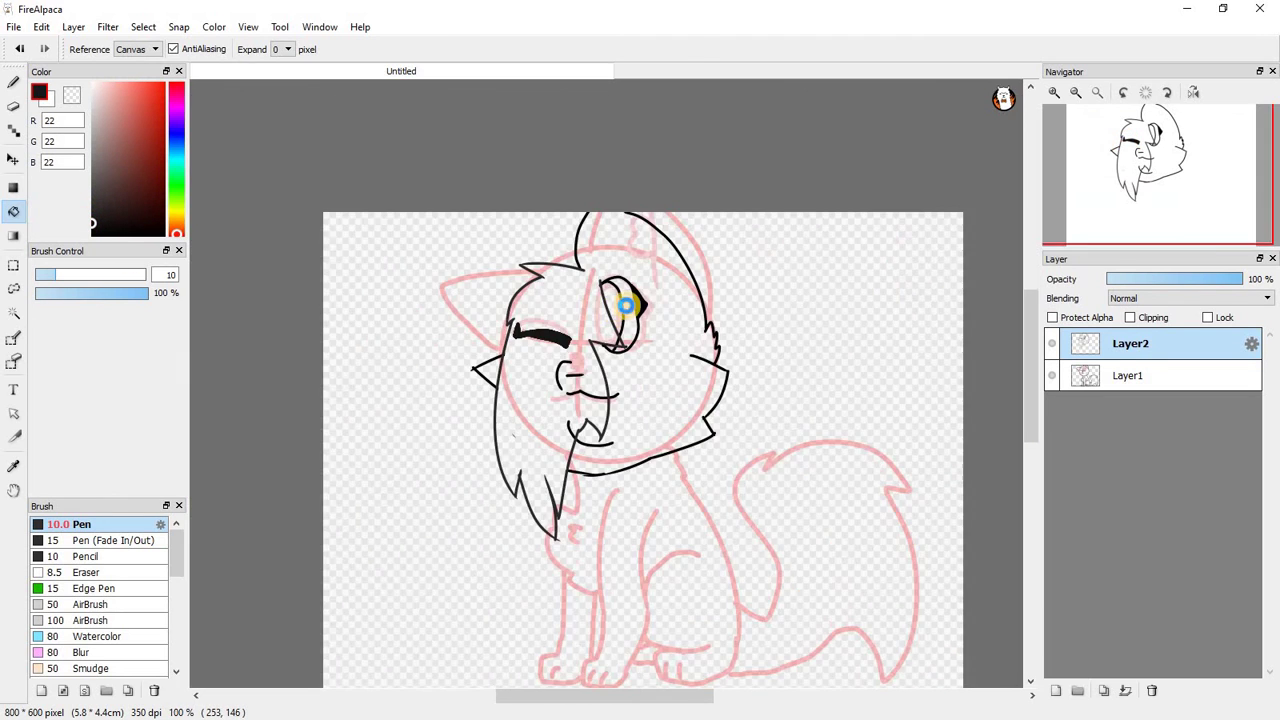
Recolour the nose's short horizontal line with the RGB 22, 22, 22 fill.
{"action": "scroll", "coordinate": [667, 293], "scroll_direction": "up", "scroll_amount": 4}
{"action": "scroll", "coordinate": [667, 294], "scroll_direction": "down", "scroll_amount": 2}
{"action": "scroll", "coordinate": [531, 441], "scroll_direction": "up", "scroll_amount": 3}
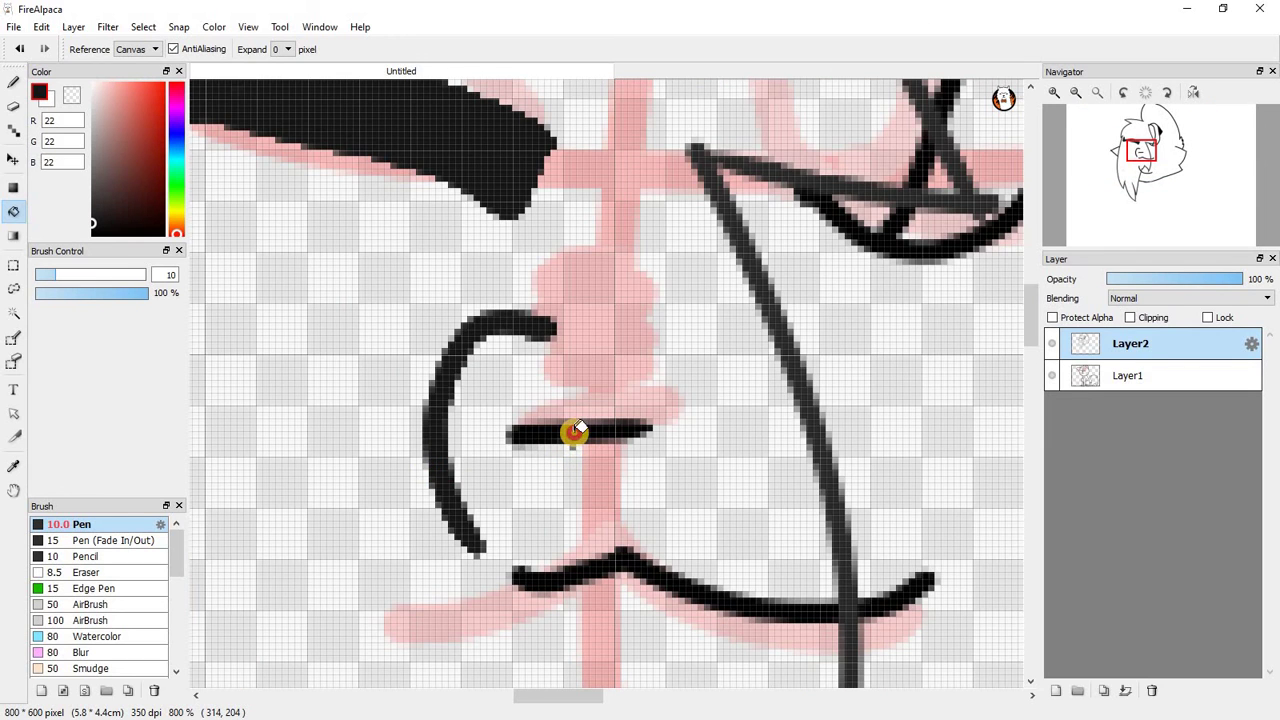
{"action": "scroll", "coordinate": [578, 430], "scroll_direction": "down", "scroll_amount": 3}
{"action": "scroll", "coordinate": [606, 480], "scroll_direction": "up", "scroll_amount": 3}
{"action": "scroll", "coordinate": [463, 266], "scroll_direction": "up", "scroll_amount": 3}
{"action": "left_click", "coordinate": [566, 309]}
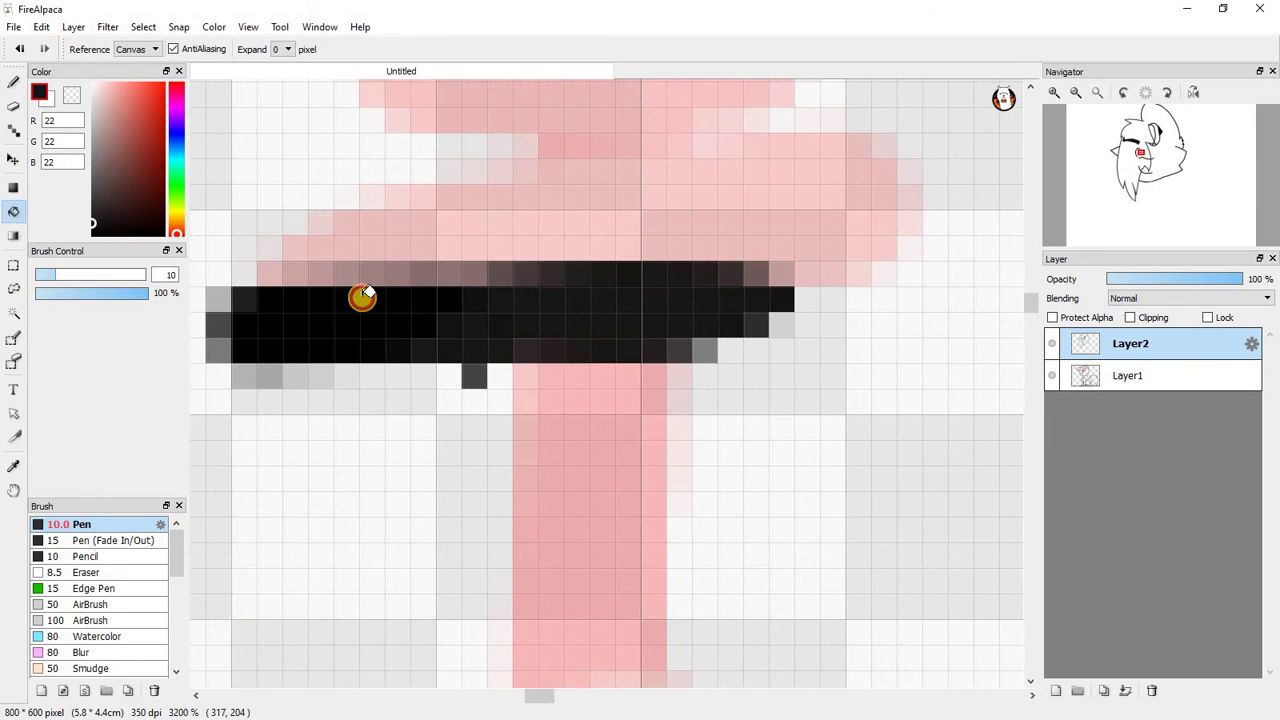
{"action": "mouse_move", "coordinate": [362, 297]}
{"action": "left_mouse_down"}
{"action": "mouse_move", "coordinate": [346, 303]}
{"action": "mouse_move", "coordinate": [487, 307]}
{"action": "left_mouse_up"}
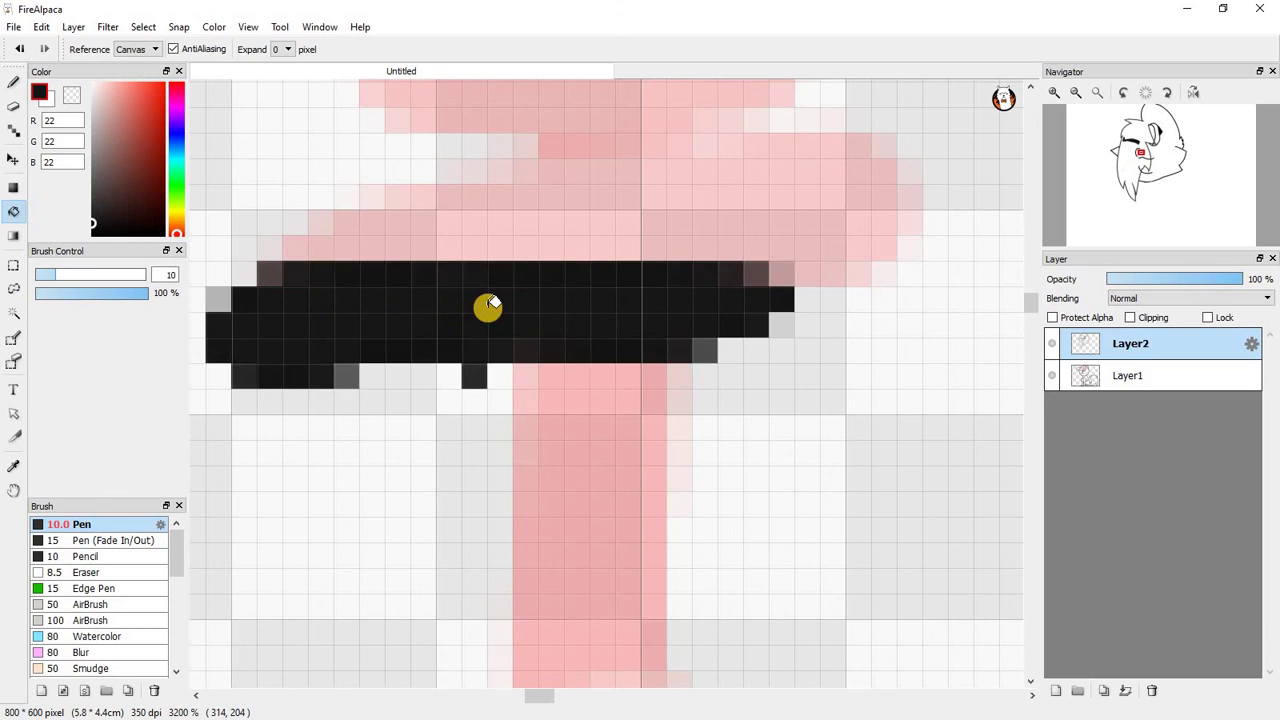
Recolour the chin curve below the mouth with the same RGB 22, 22, 22 fill.
{"action": "scroll", "coordinate": [487, 307], "scroll_direction": "down", "scroll_amount": 3}
{"action": "scroll", "coordinate": [508, 380], "scroll_direction": "up", "scroll_amount": 2}
{"action": "scroll", "coordinate": [554, 331], "scroll_direction": "down", "scroll_amount": 2}
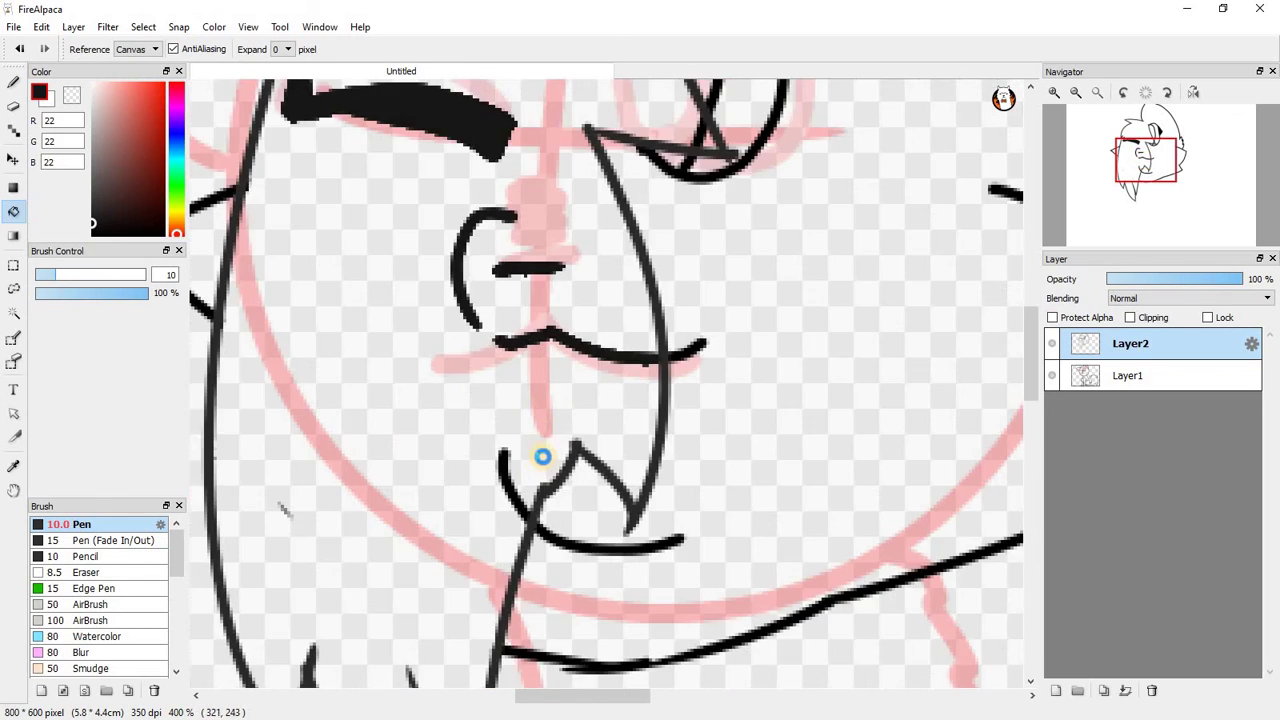
{"action": "scroll", "coordinate": [541, 457], "scroll_direction": "up", "scroll_amount": 2}
{"action": "left_click", "coordinate": [450, 525]}
{"action": "left_click", "coordinate": [449, 523]}
{"action": "scroll", "coordinate": [549, 372], "scroll_direction": "down", "scroll_amount": 6}
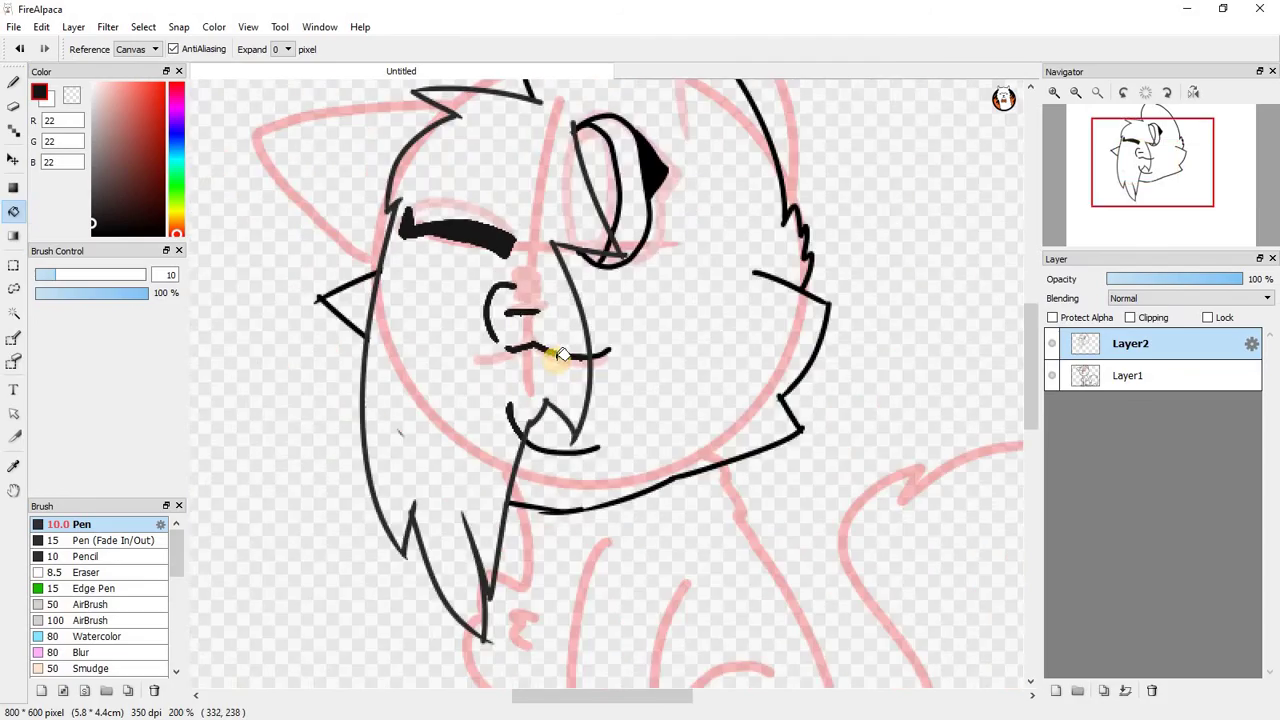
{"action": "scroll", "coordinate": [540, 320], "scroll_direction": "up", "scroll_amount": 4}
{"action": "scroll", "coordinate": [524, 313], "scroll_direction": "up", "scroll_amount": 1}
{"action": "scroll", "coordinate": [495, 290], "scroll_direction": "down", "scroll_amount": 3}
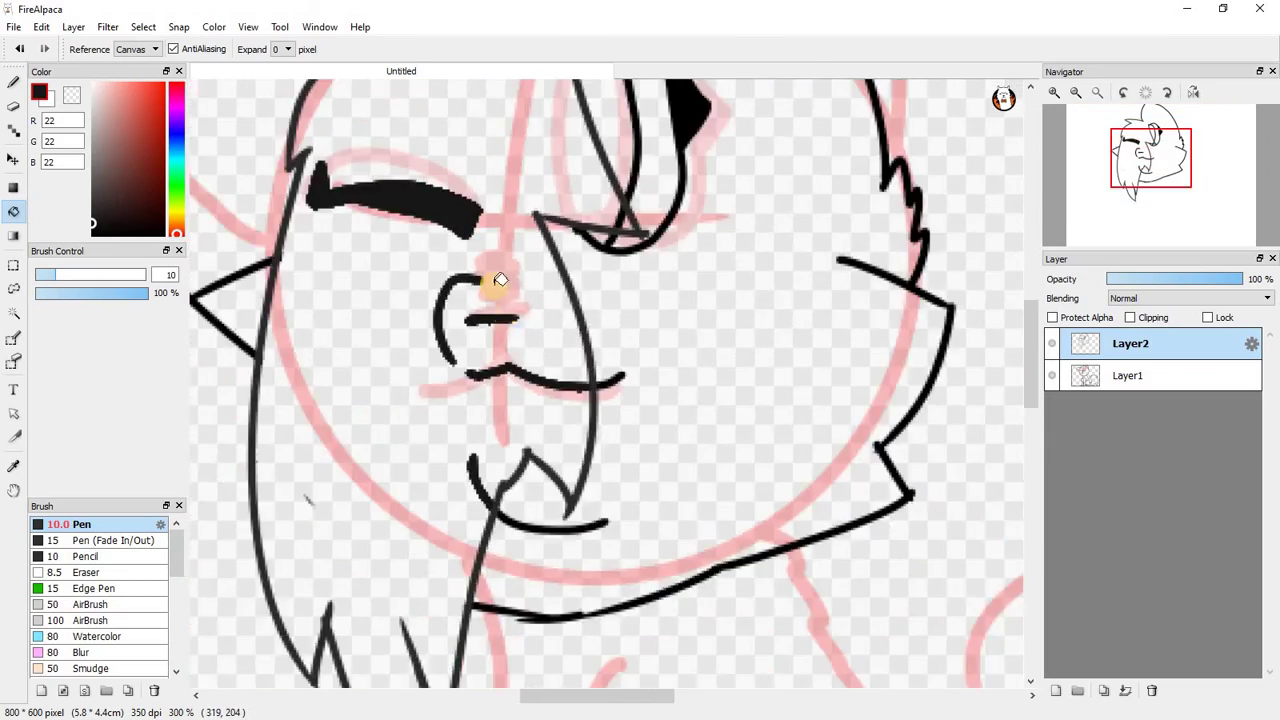
{"action": "scroll", "coordinate": [460, 260], "scroll_direction": "up", "scroll_amount": 3}
{"action": "scroll", "coordinate": [491, 274], "scroll_direction": "down", "scroll_amount": 5}
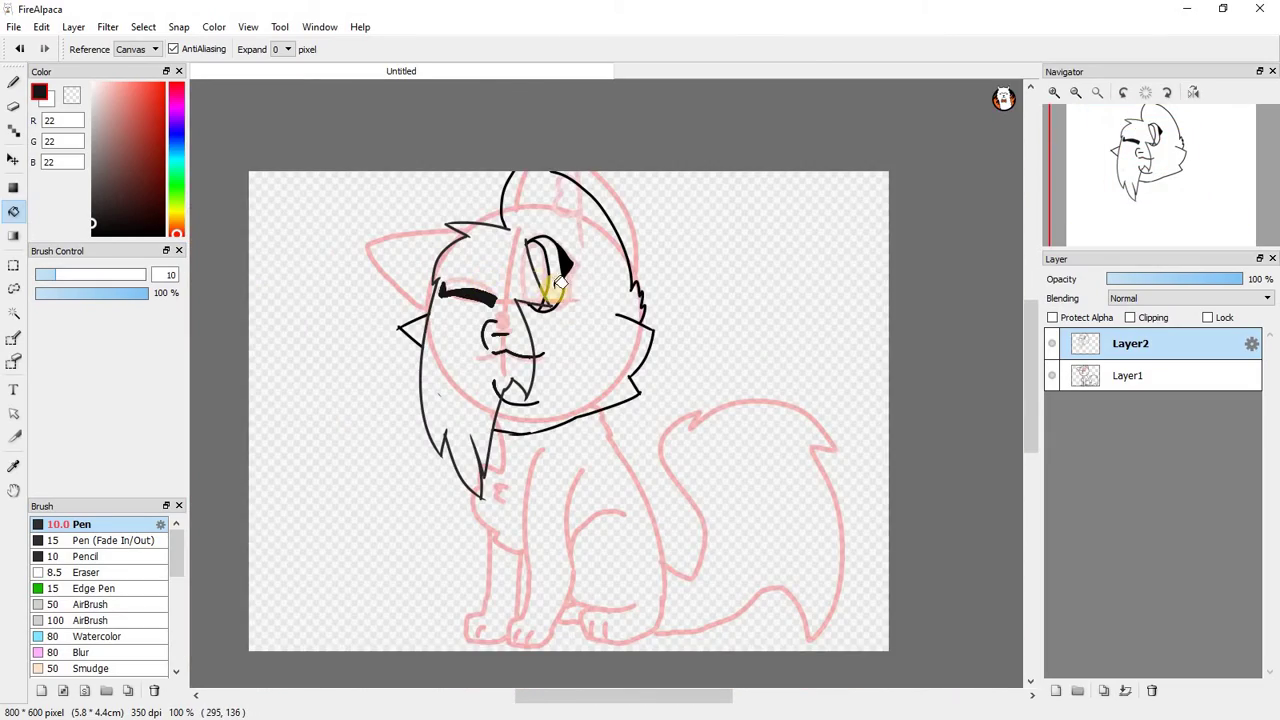
{"action": "scroll", "coordinate": [534, 221], "scroll_direction": "up", "scroll_amount": 5}
{"action": "key", "text": "b"}
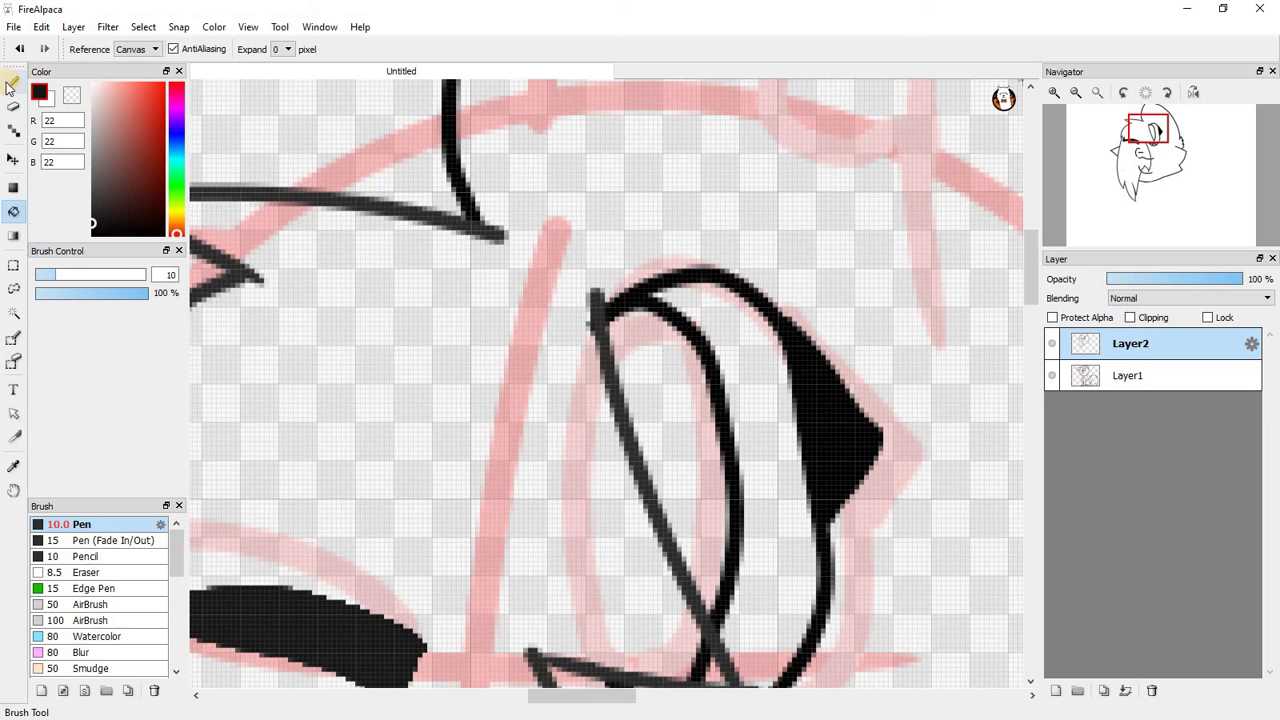
{"action": "left_click", "coordinate": [93, 230]}
{"action": "scroll", "coordinate": [494, 289], "scroll_direction": "up", "scroll_amount": 3}
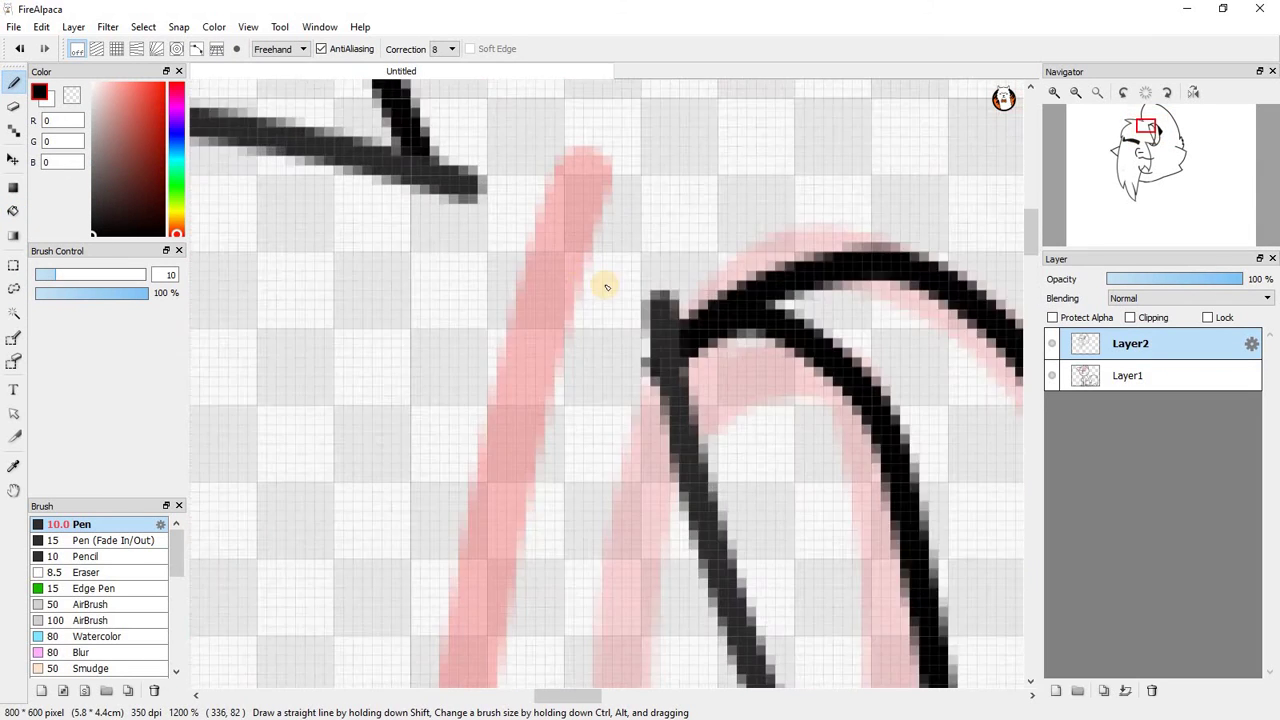
{"action": "left_click_drag", "start_coordinate": [652, 297], "coordinate": [595, 245]}
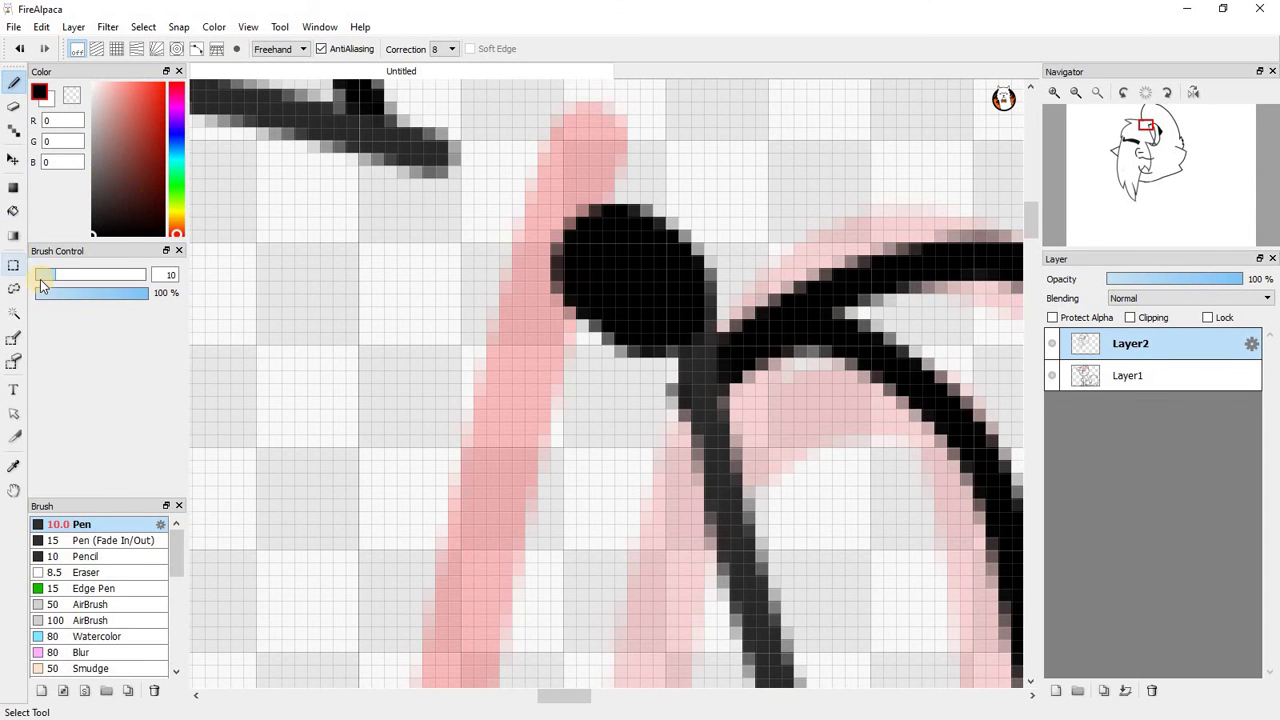
{"action": "key", "text": "ctrl+z"}
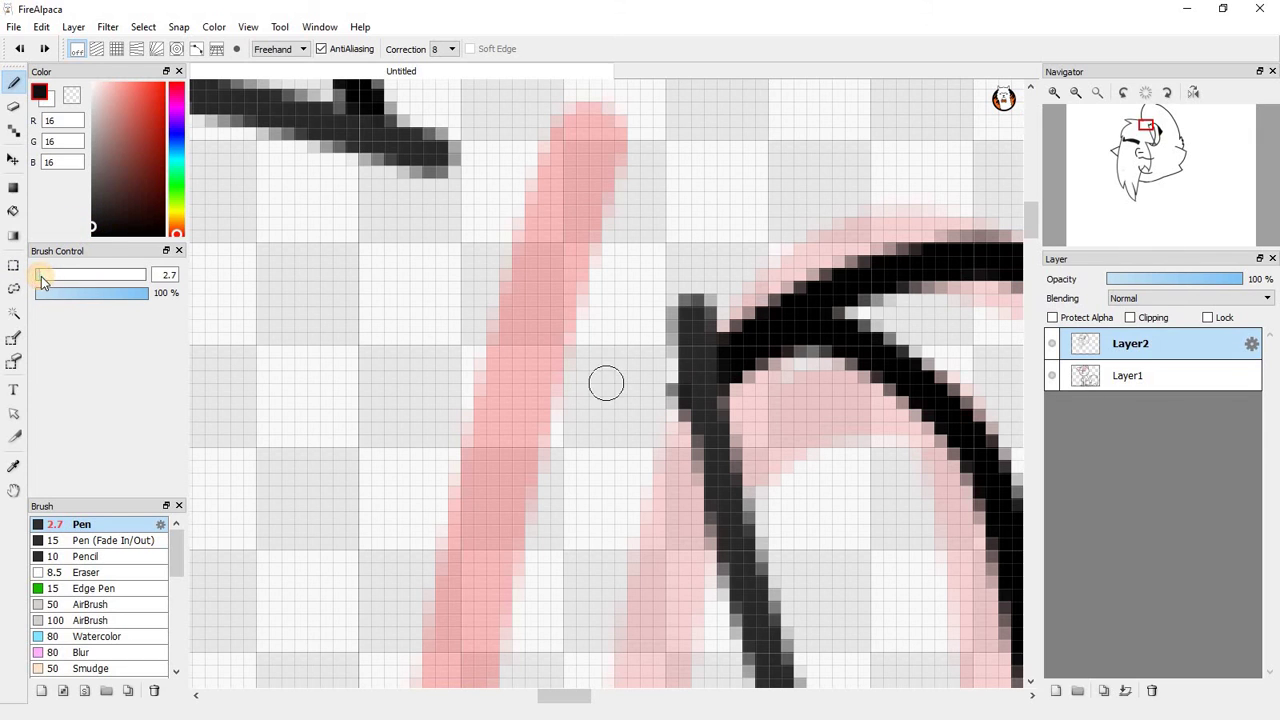
Close the gap in the fringe's top outline with a size 2.7 pen line and fill the fringe with RGB 16, 16, 16.
{"action": "mouse_move", "coordinate": [650, 275]}
{"action": "left_mouse_down"}
{"action": "mouse_move", "coordinate": [526, 194]}
{"action": "mouse_move", "coordinate": [434, 171]}
{"action": "mouse_move", "coordinate": [430, 150]}
{"action": "left_mouse_up"}
{"action": "scroll", "coordinate": [557, 266], "scroll_direction": "down", "scroll_amount": 8}
{"action": "left_click", "coordinate": [13, 211]}
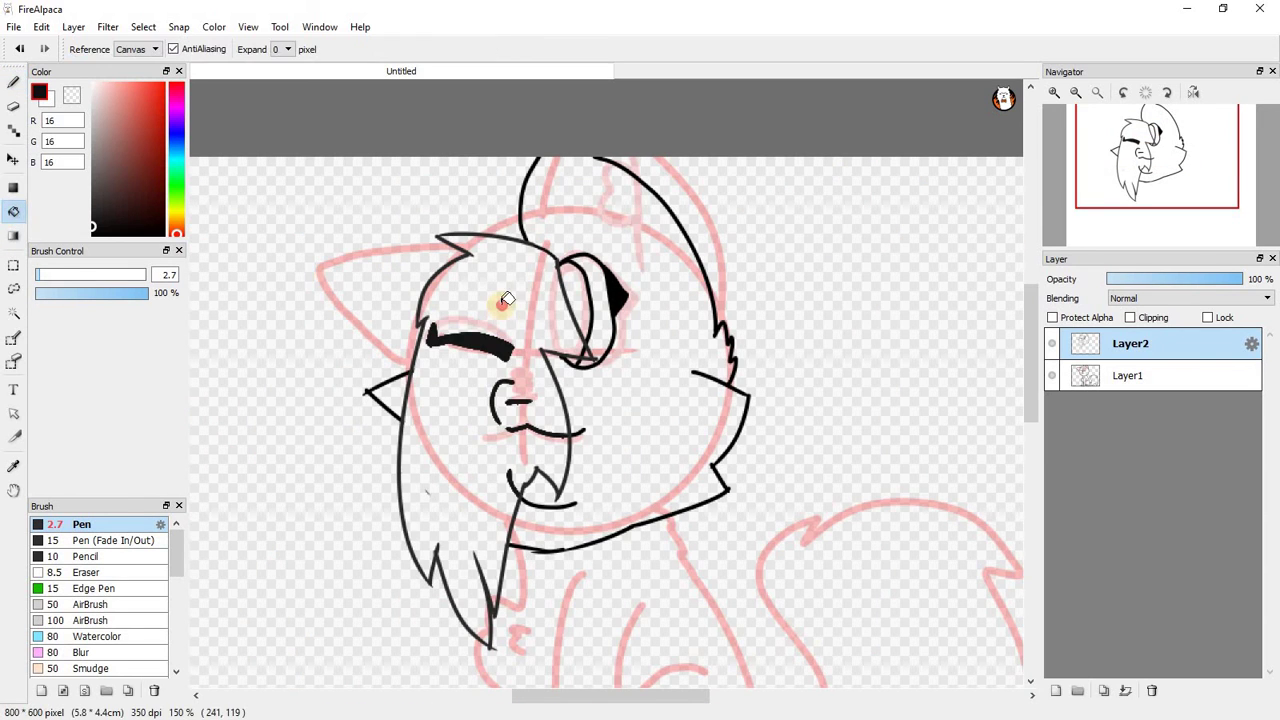
{"action": "left_click", "coordinate": [505, 333]}
{"action": "scroll", "coordinate": [462, 355], "scroll_direction": "up", "scroll_amount": 3}
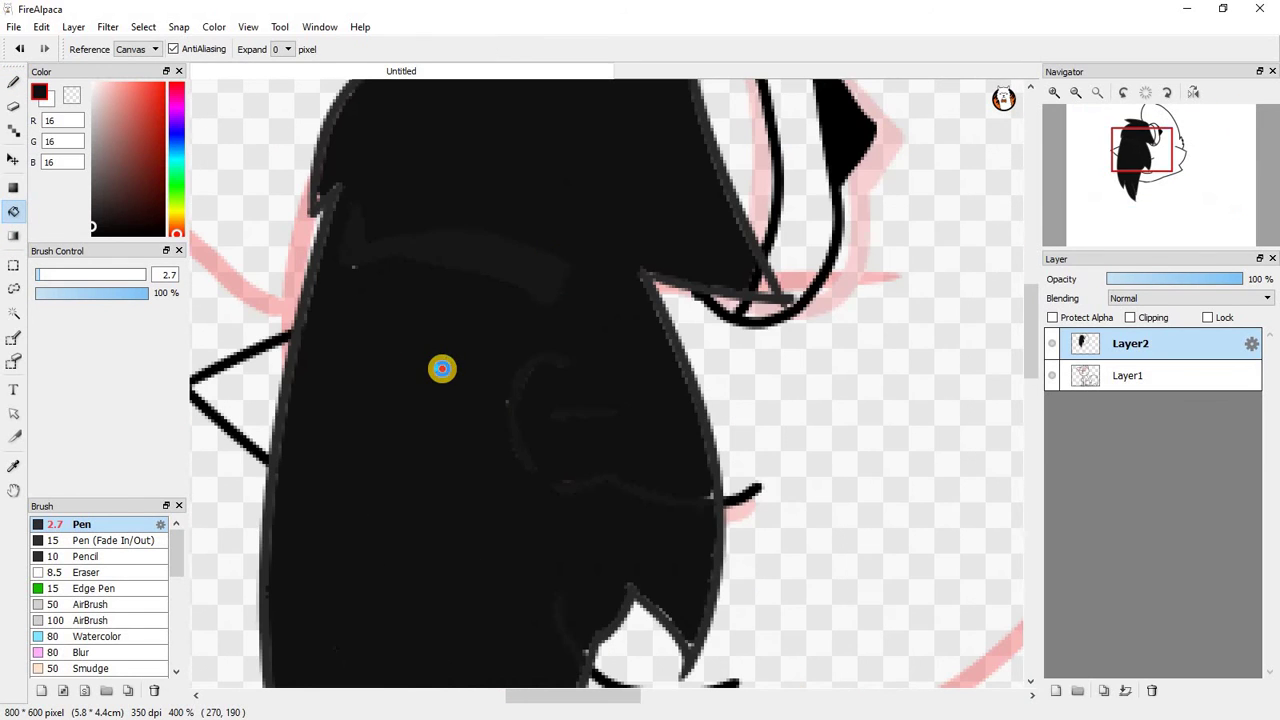
{"action": "scroll", "coordinate": [497, 241], "scroll_direction": "up", "scroll_amount": 2}
{"action": "scroll", "coordinate": [500, 277], "scroll_direction": "down", "scroll_amount": 4}
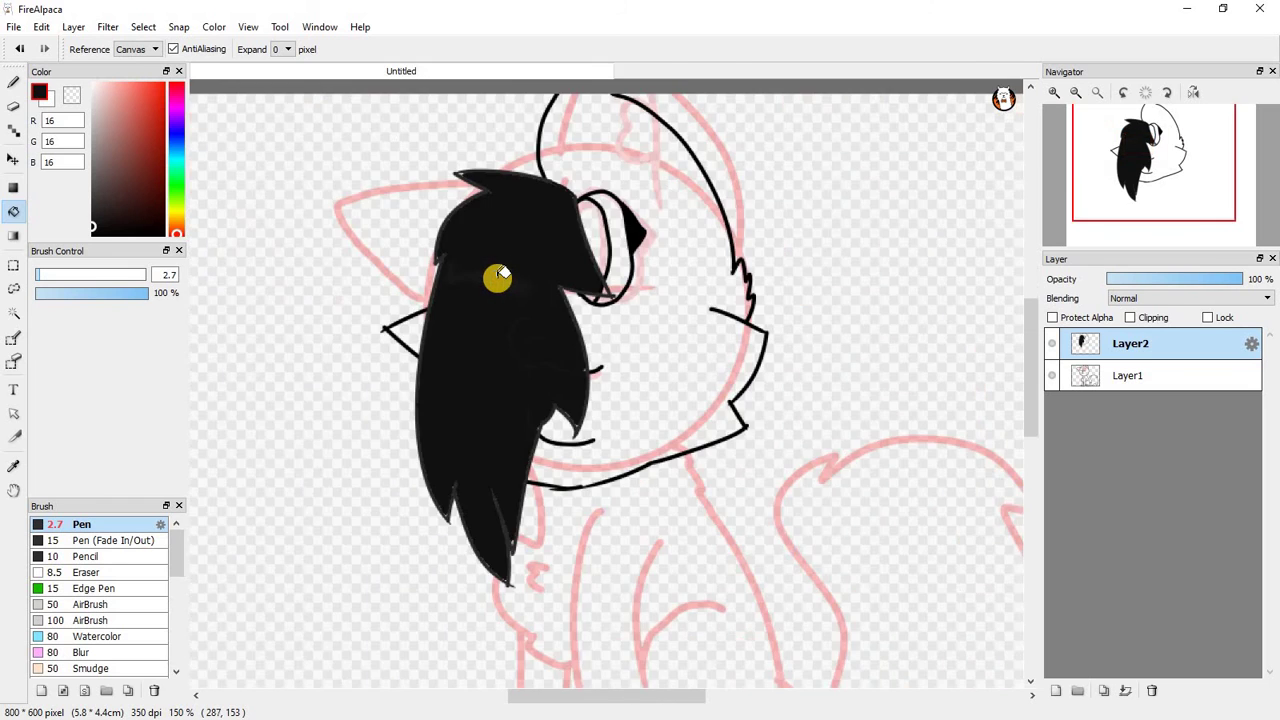
Set the fill colour to RGB 44, 44, 44 and recolour the closed eye and the nose's curved line inside the fringe.
{"action": "scroll", "coordinate": [357, 251], "scroll_direction": "up", "scroll_amount": 3}
{"action": "left_click", "coordinate": [95, 212]}
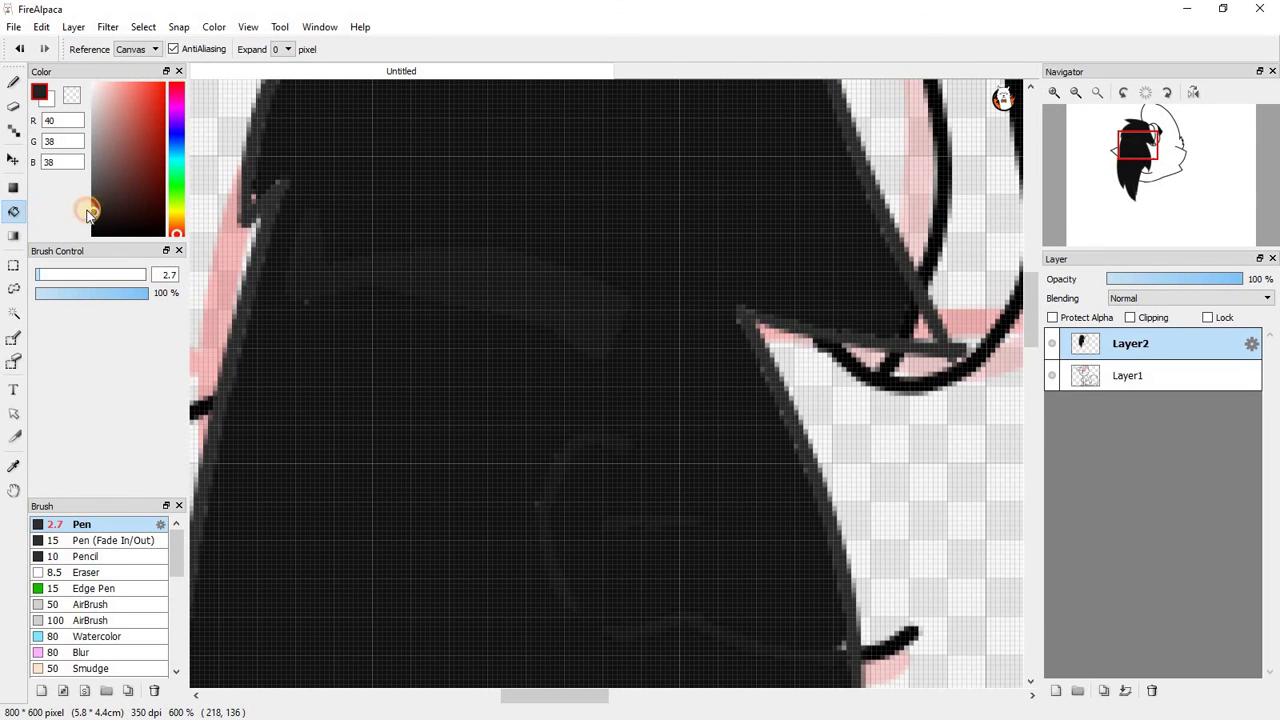
{"action": "left_click", "coordinate": [90, 211]}
{"action": "left_click", "coordinate": [446, 284]}
{"action": "left_click", "coordinate": [551, 472]}
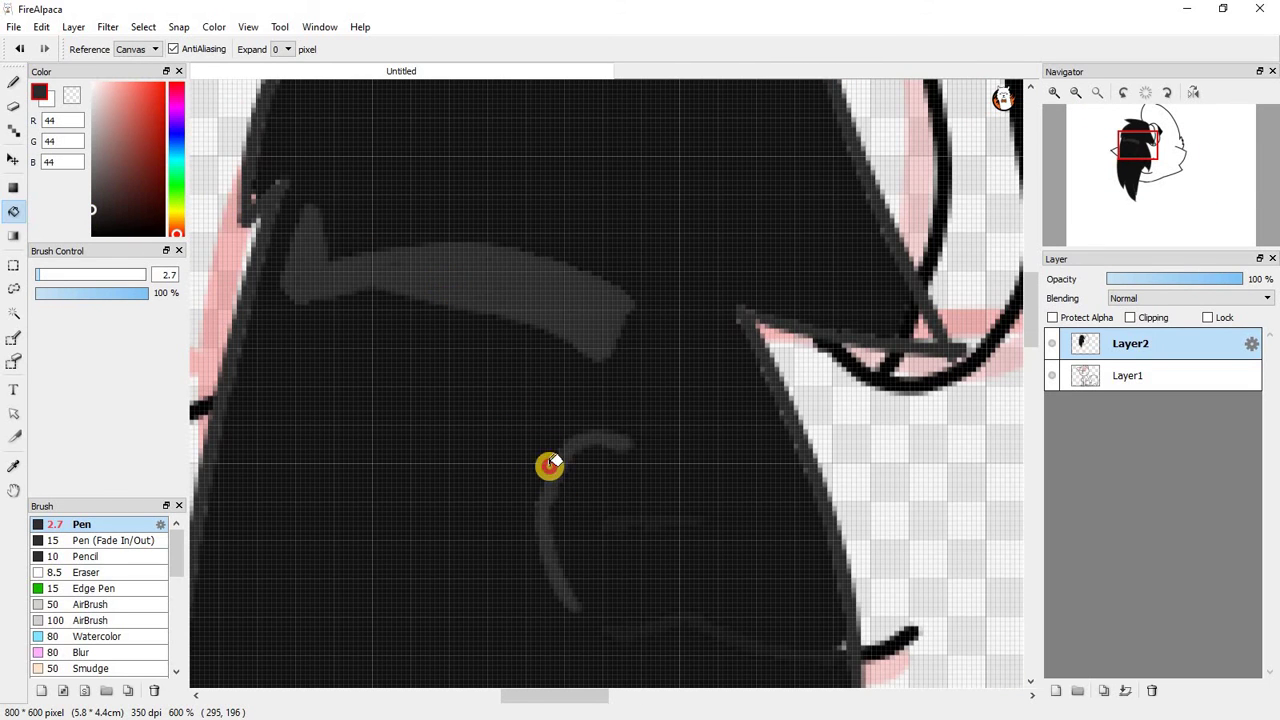
Recolour the nose's short line, the mouth and the chin curve inside the fringe with RGB 44, 44, 44.
{"action": "scroll", "coordinate": [549, 466], "scroll_direction": "down", "scroll_amount": 4}
{"action": "scroll", "coordinate": [551, 400], "scroll_direction": "up", "scroll_amount": 5}
{"action": "left_click", "coordinate": [533, 434]}
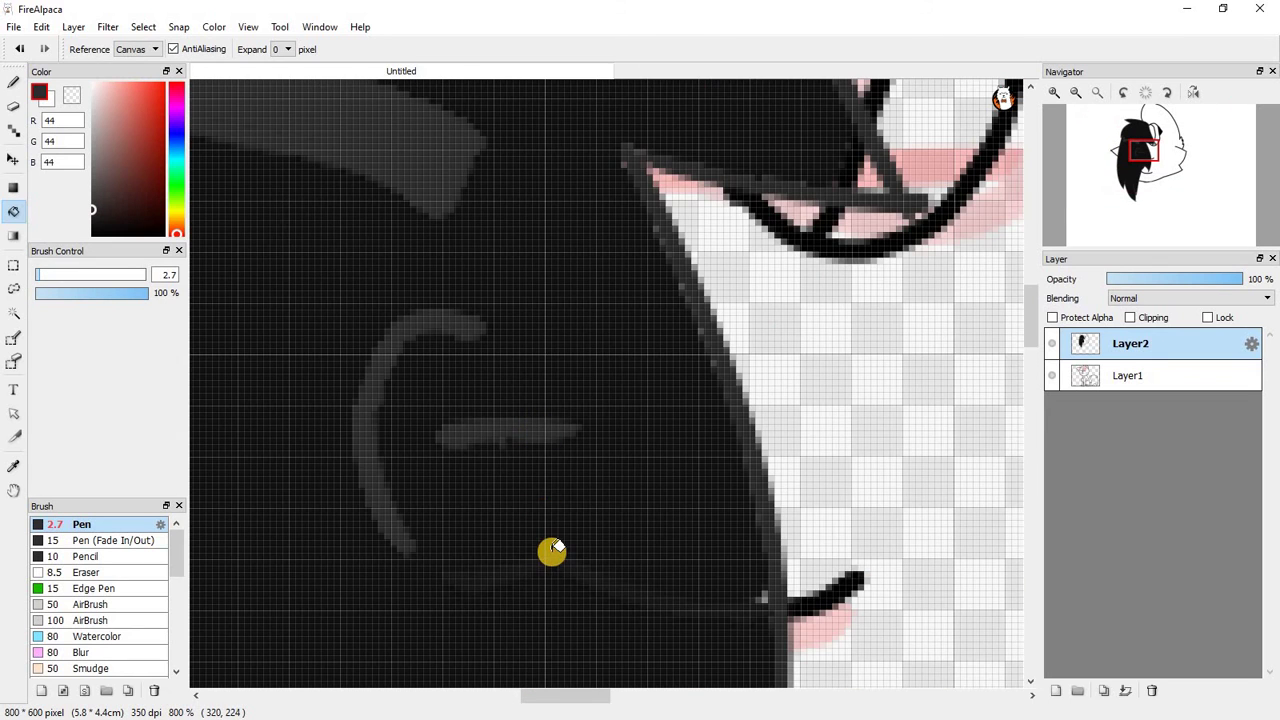
{"action": "left_click", "coordinate": [562, 564]}
{"action": "scroll", "coordinate": [660, 420], "scroll_direction": "down", "scroll_amount": 4}
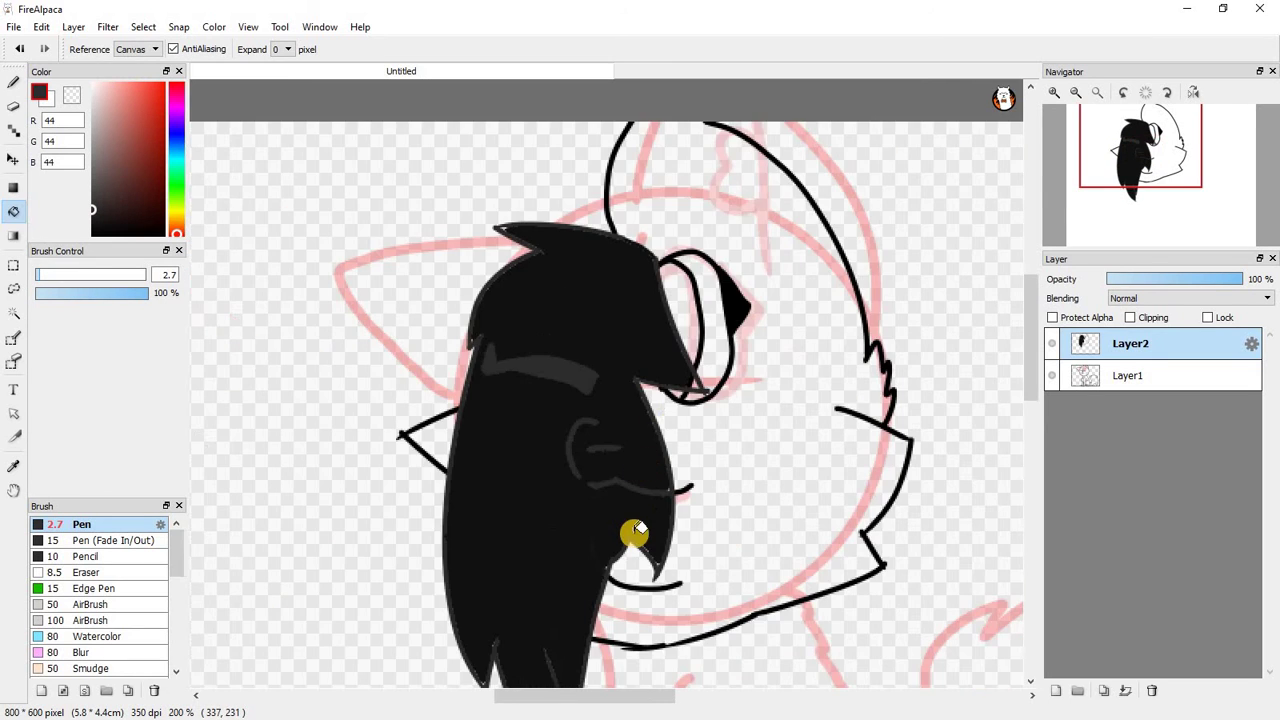
{"action": "scroll", "coordinate": [563, 574], "scroll_direction": "up", "scroll_amount": 4}
{"action": "left_click", "coordinate": [563, 574]}
{"action": "scroll", "coordinate": [631, 429], "scroll_direction": "down", "scroll_amount": 4}
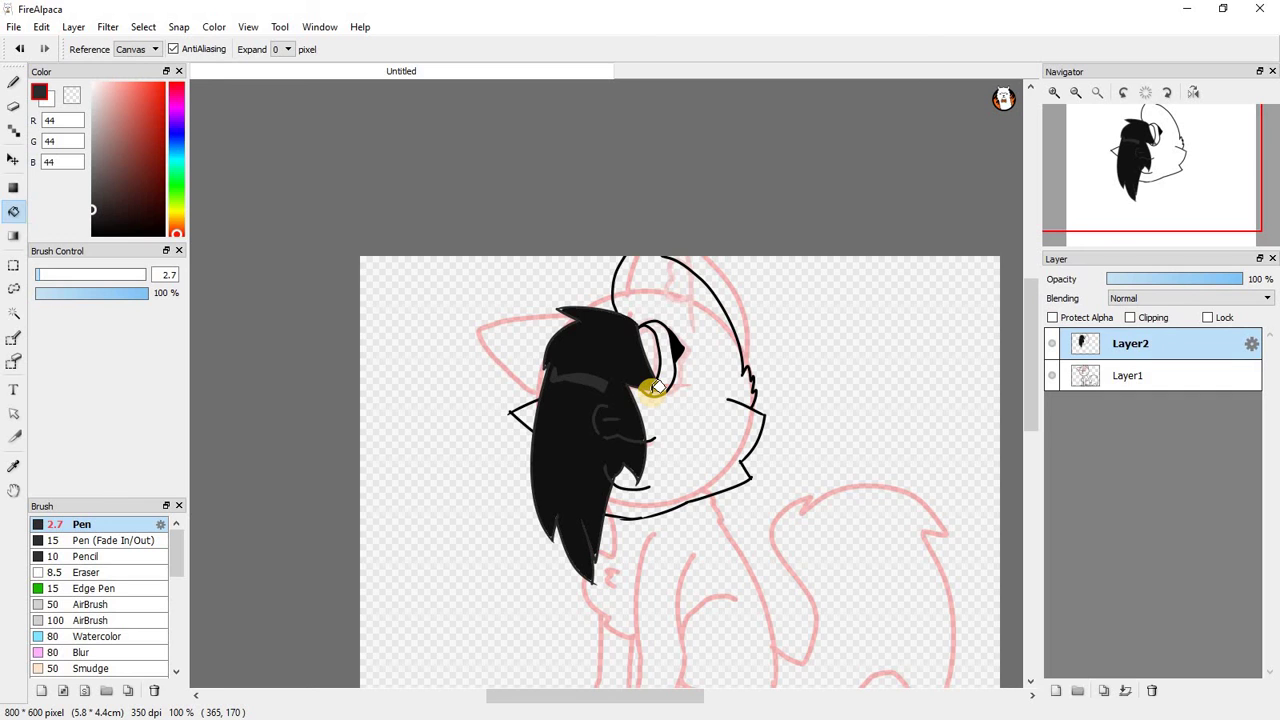
Paint over the unfilled pixels in the fringe's upper-left tip with a size 1.3 pen in RGB 16, 16, 16.
{"action": "scroll", "coordinate": [560, 312], "scroll_direction": "up", "scroll_amount": 6}
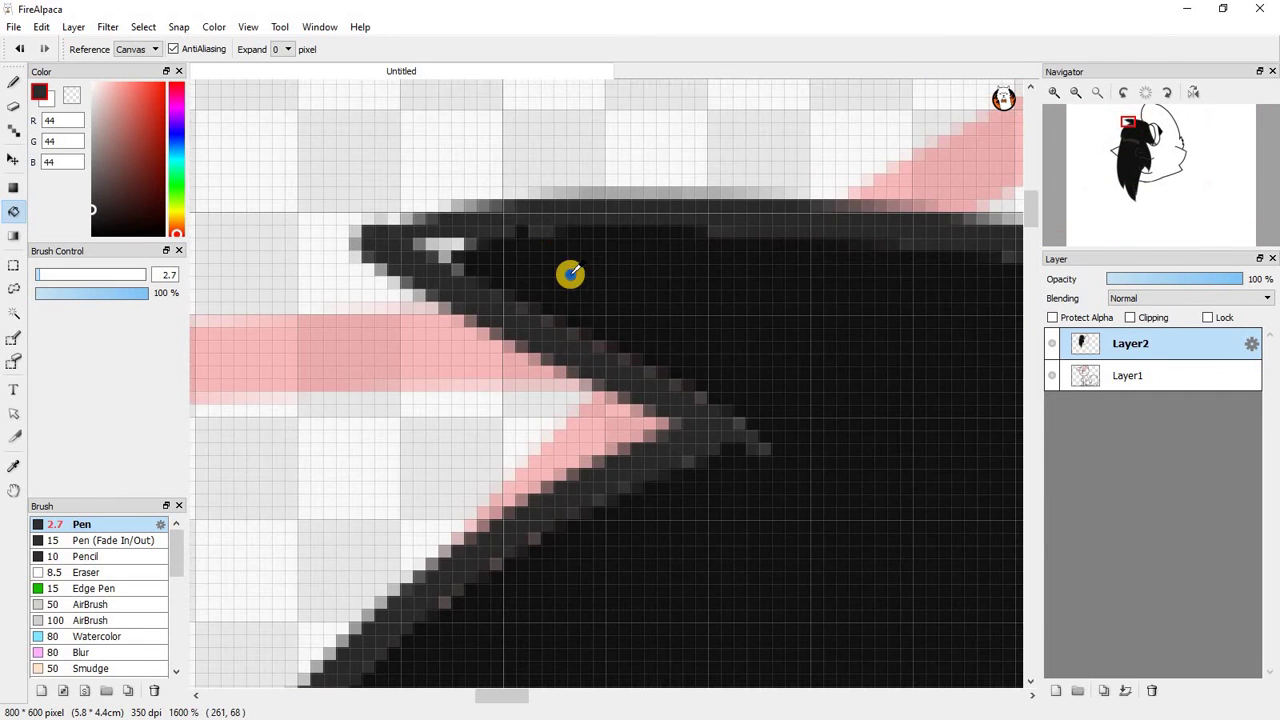
{"action": "left_click", "coordinate": [13, 80]}
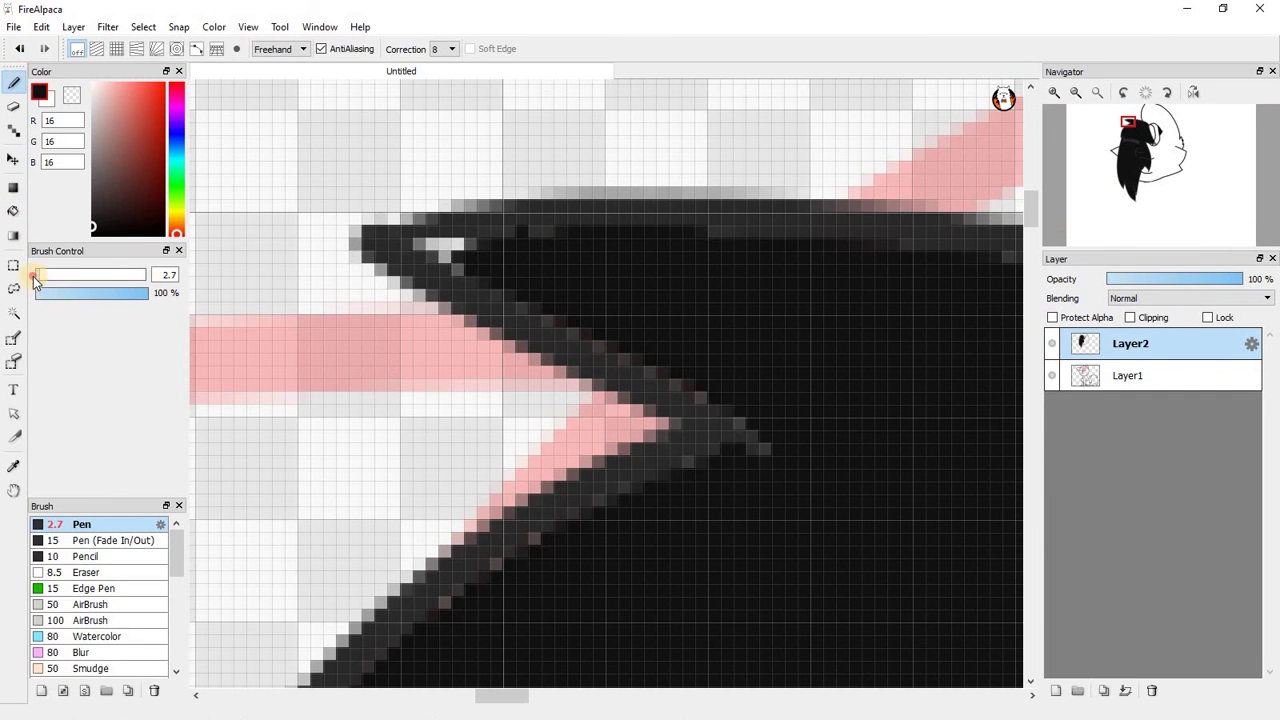
{"action": "scroll", "coordinate": [457, 237], "scroll_direction": "up", "scroll_amount": 2}
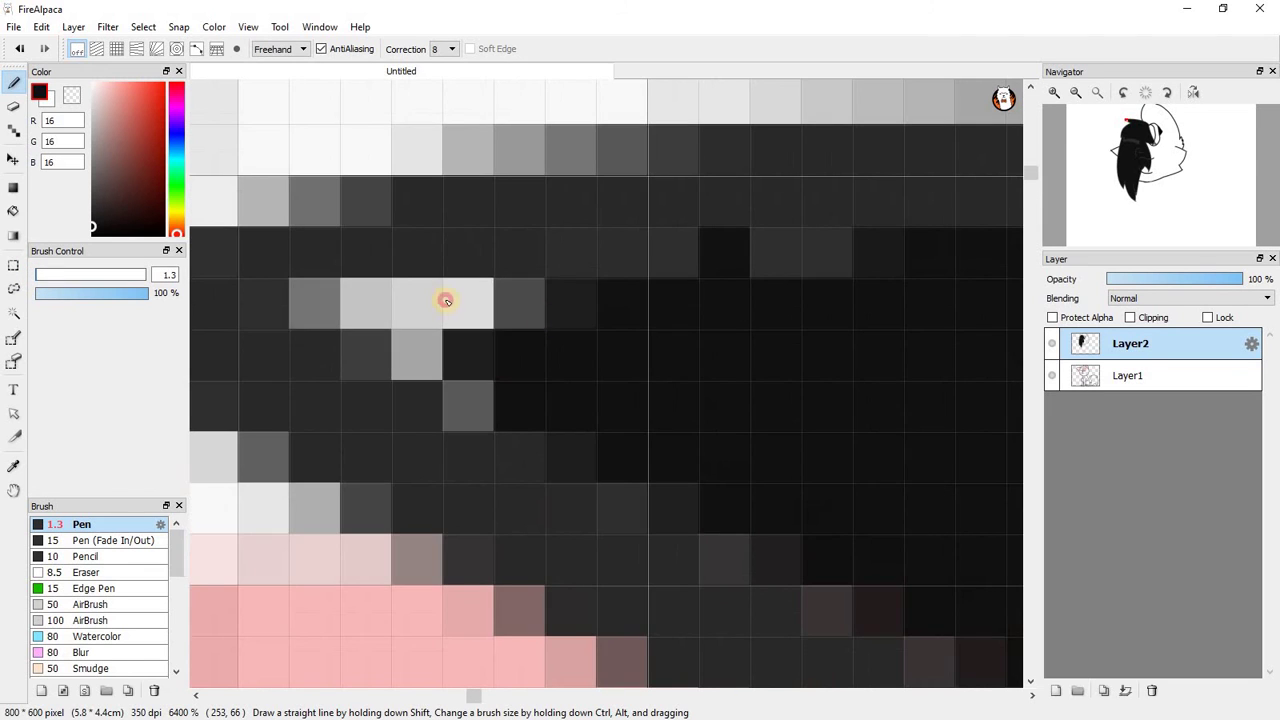
{"action": "mouse_move", "coordinate": [446, 294]}
{"action": "left_mouse_down"}
{"action": "mouse_move", "coordinate": [317, 283]}
{"action": "mouse_move", "coordinate": [550, 416]}
{"action": "mouse_move", "coordinate": [323, 266]}
{"action": "mouse_move", "coordinate": [469, 257]}
{"action": "left_mouse_up"}
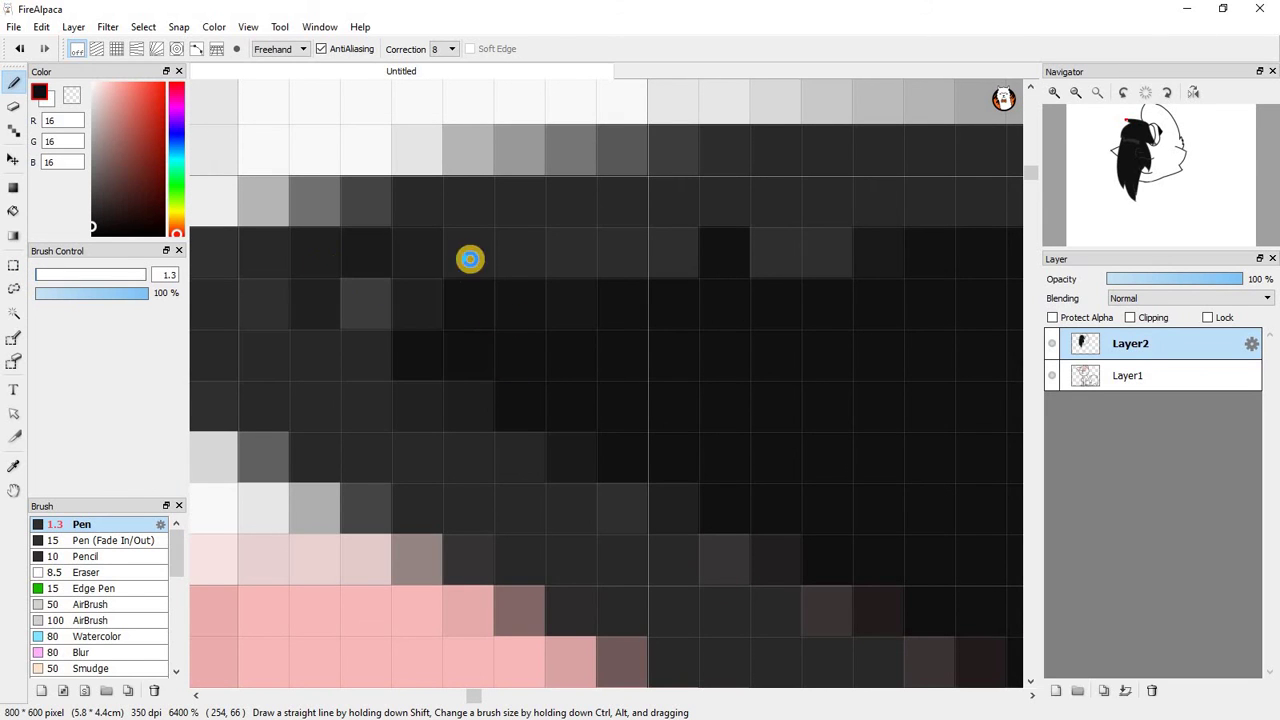
{"action": "scroll", "coordinate": [480, 200], "scroll_direction": "down", "scroll_amount": 6}
{"action": "scroll", "coordinate": [436, 223], "scroll_direction": "up", "scroll_amount": 6}
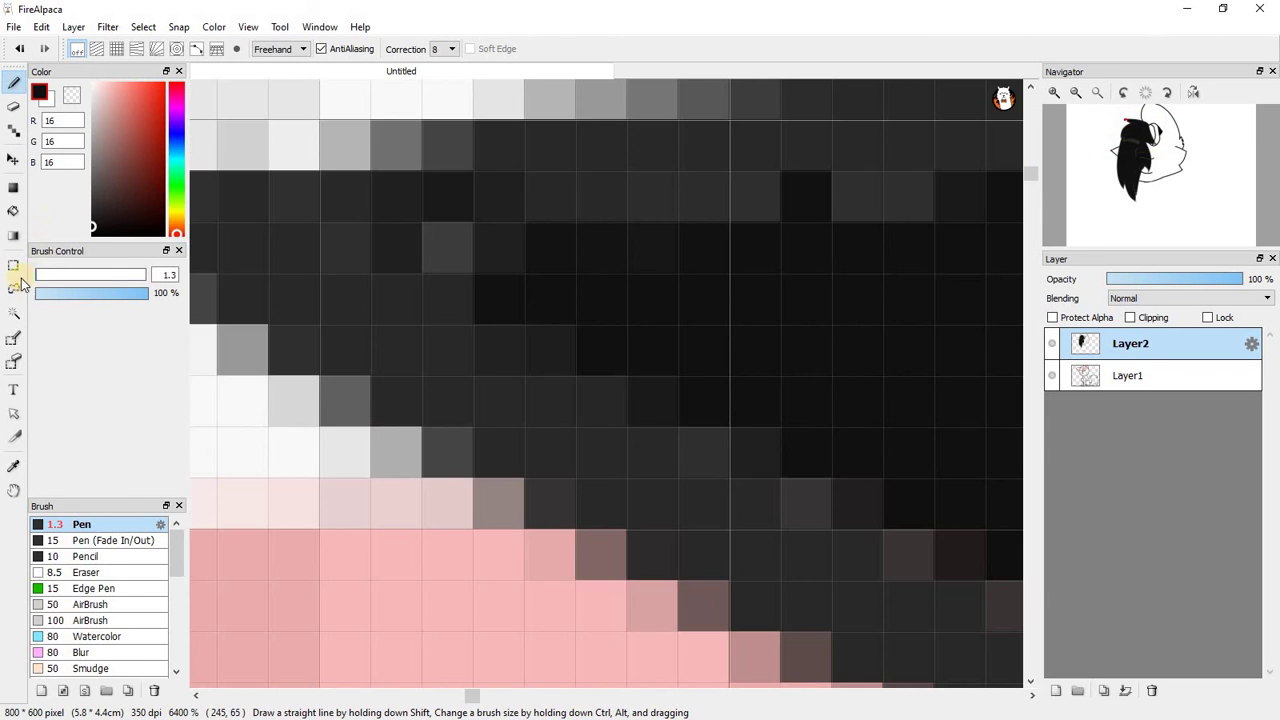
{"action": "mouse_move", "coordinate": [443, 281]}
{"action": "left_mouse_down"}
{"action": "mouse_move", "coordinate": [433, 250]}
{"action": "mouse_move", "coordinate": [595, 293]}
{"action": "mouse_move", "coordinate": [524, 298]}
{"action": "mouse_move", "coordinate": [491, 229]}
{"action": "left_mouse_up"}
Set the pen size to 1.7 and paint over the leftover light pixels along the inside of the fringe's upper-left outline.
{"action": "scroll", "coordinate": [494, 232], "scroll_direction": "down", "scroll_amount": 6}
{"action": "scroll", "coordinate": [485, 433], "scroll_direction": "up", "scroll_amount": 5}
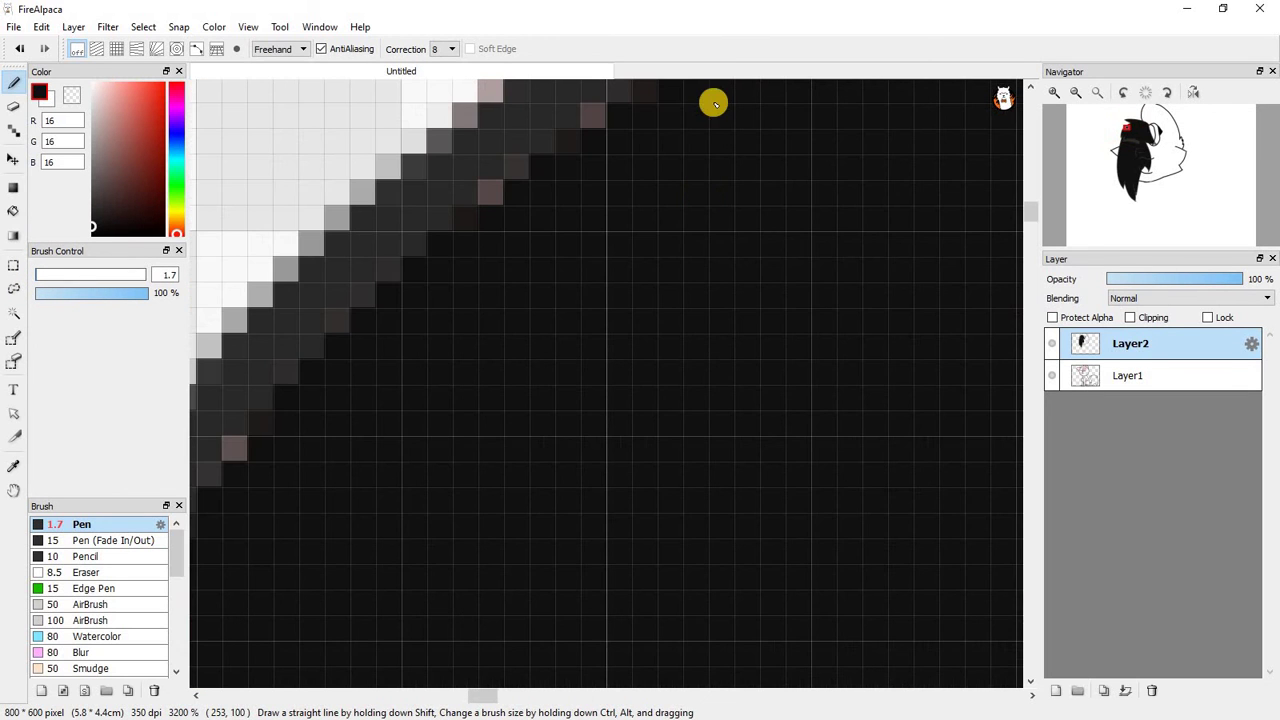
{"action": "left_click_drag", "start_coordinate": [651, 120], "coordinate": [345, 372]}
{"action": "scroll", "coordinate": [598, 305], "scroll_direction": "down", "scroll_amount": 2}
{"action": "scroll", "coordinate": [571, 315], "scroll_direction": "up", "scroll_amount": 2}
{"action": "mouse_move", "coordinate": [590, 288]}
{"action": "left_mouse_down"}
{"action": "mouse_move", "coordinate": [465, 531]}
{"action": "mouse_move", "coordinate": [566, 331]}
{"action": "left_mouse_up"}
{"action": "scroll", "coordinate": [566, 331], "scroll_direction": "down", "scroll_amount": 1}
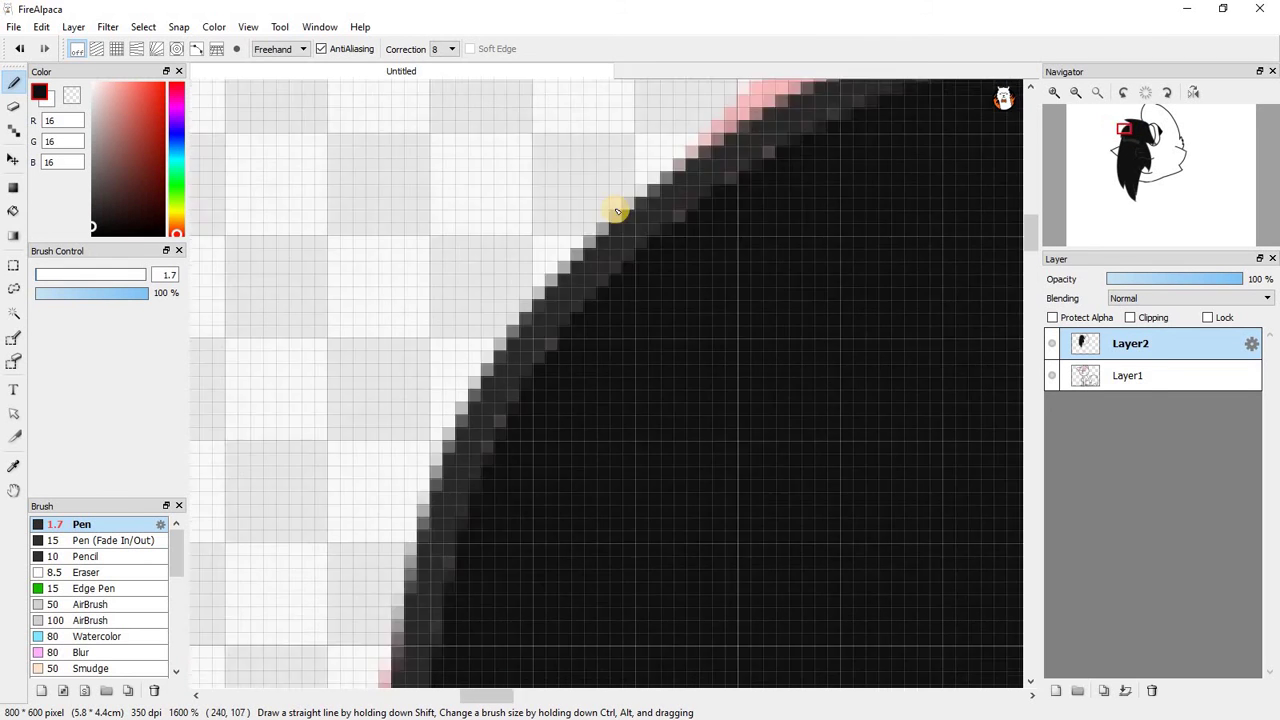
Paint over the unfilled pixels in the notch on the fringe's left edge, beside the closed eye.
{"action": "scroll", "coordinate": [600, 260], "scroll_direction": "down", "scroll_amount": 2}
{"action": "scroll", "coordinate": [569, 269], "scroll_direction": "up", "scroll_amount": 6}
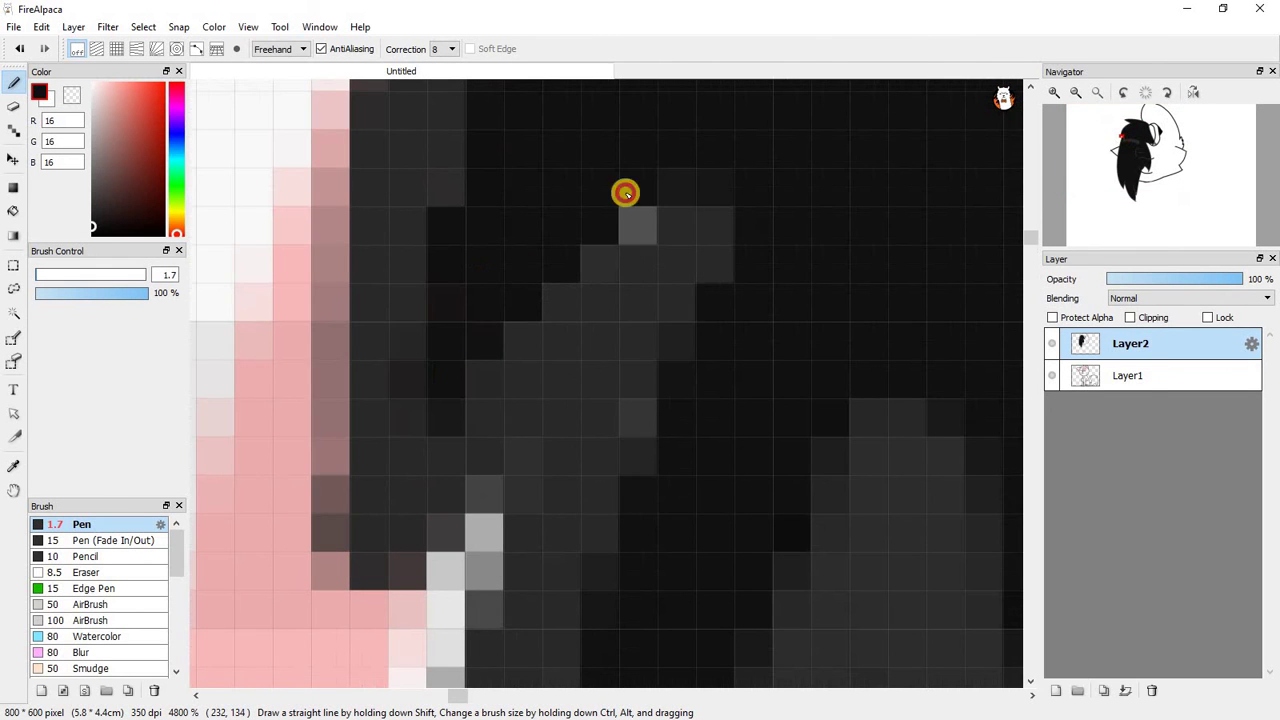
{"action": "scroll", "coordinate": [671, 189], "scroll_direction": "down", "scroll_amount": 8}
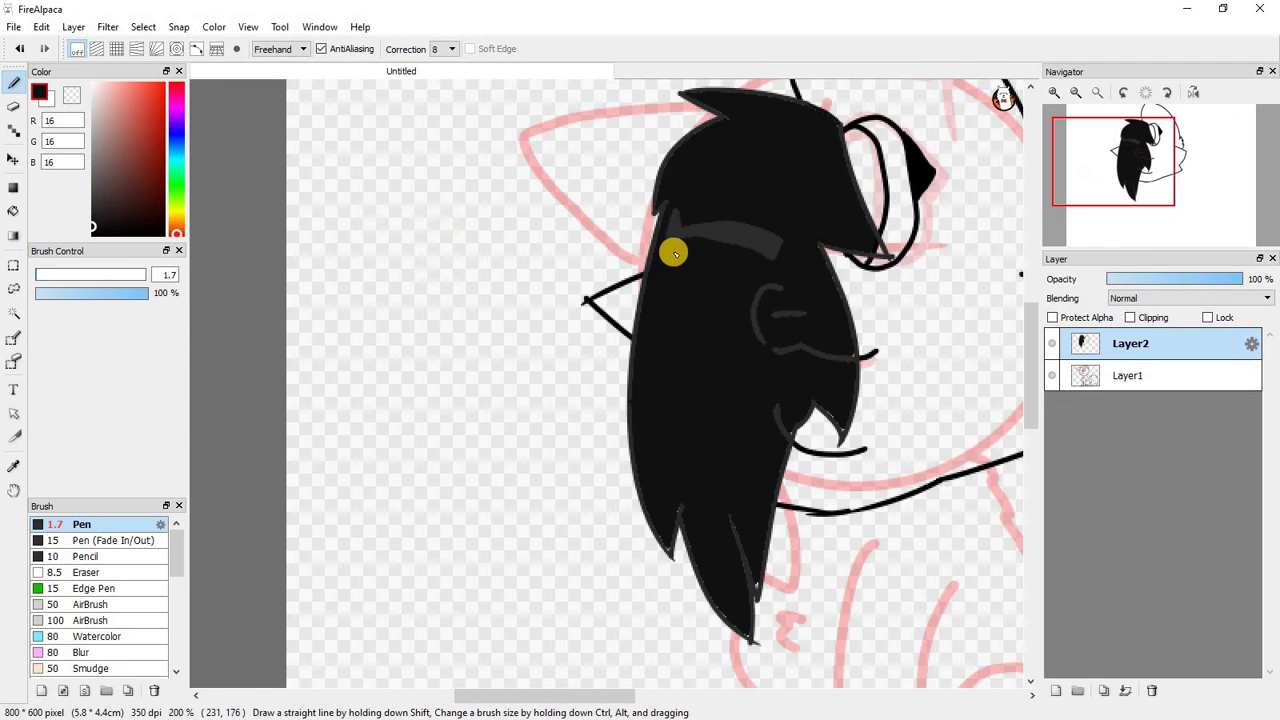
{"action": "scroll", "coordinate": [580, 240], "scroll_direction": "down", "scroll_amount": 2}
{"action": "scroll", "coordinate": [510, 200], "scroll_direction": "up", "scroll_amount": 1}
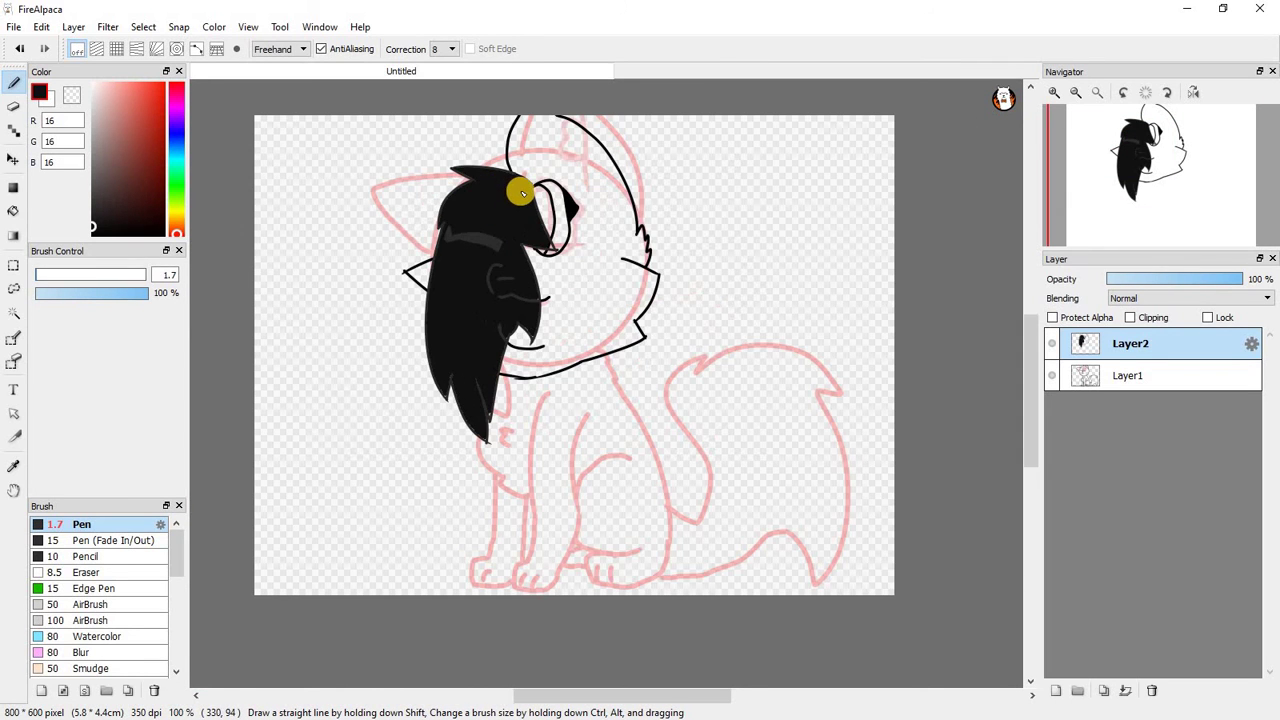
Try painting a slim highlight across the fringe's crown with a size 4.1 pen in RGB 51, 51, 51.
{"action": "scroll", "coordinate": [512, 187], "scroll_direction": "up", "scroll_amount": 1}
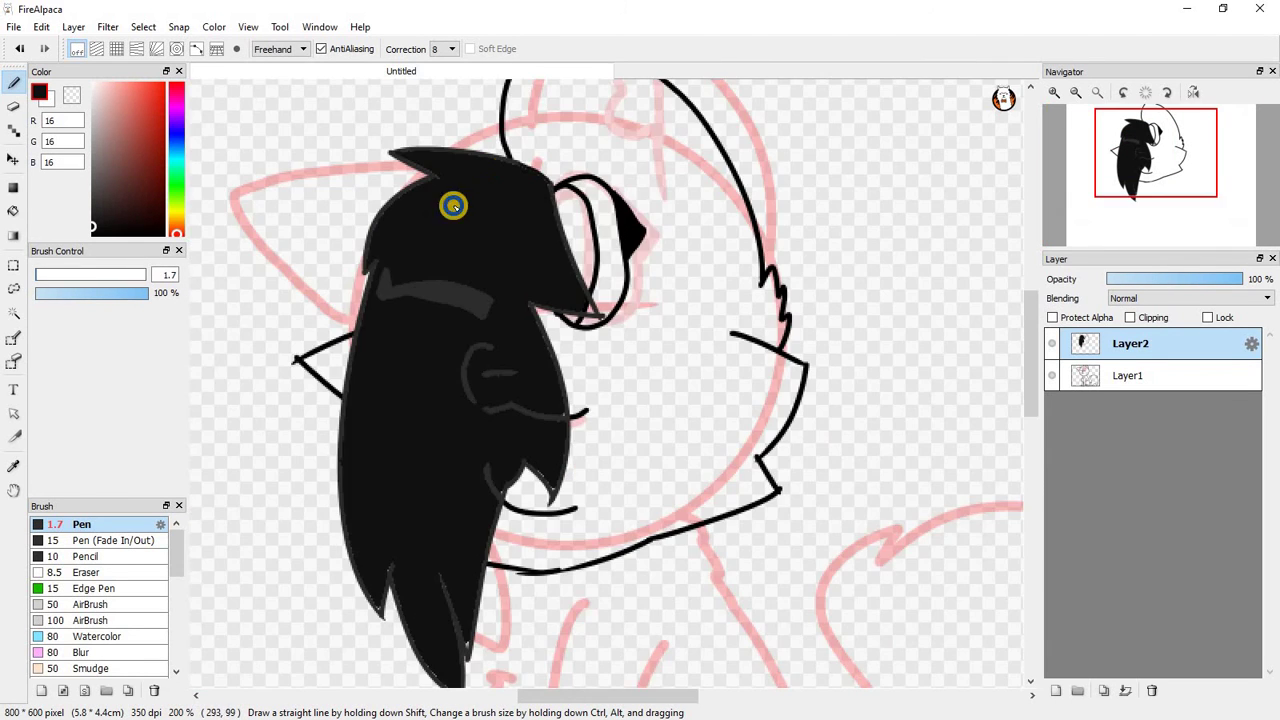
{"action": "left_click", "coordinate": [90, 214]}
{"action": "scroll", "coordinate": [460, 195], "scroll_direction": "up", "scroll_amount": 1}
{"action": "scroll", "coordinate": [565, 220], "scroll_direction": "down", "scroll_amount": 2}
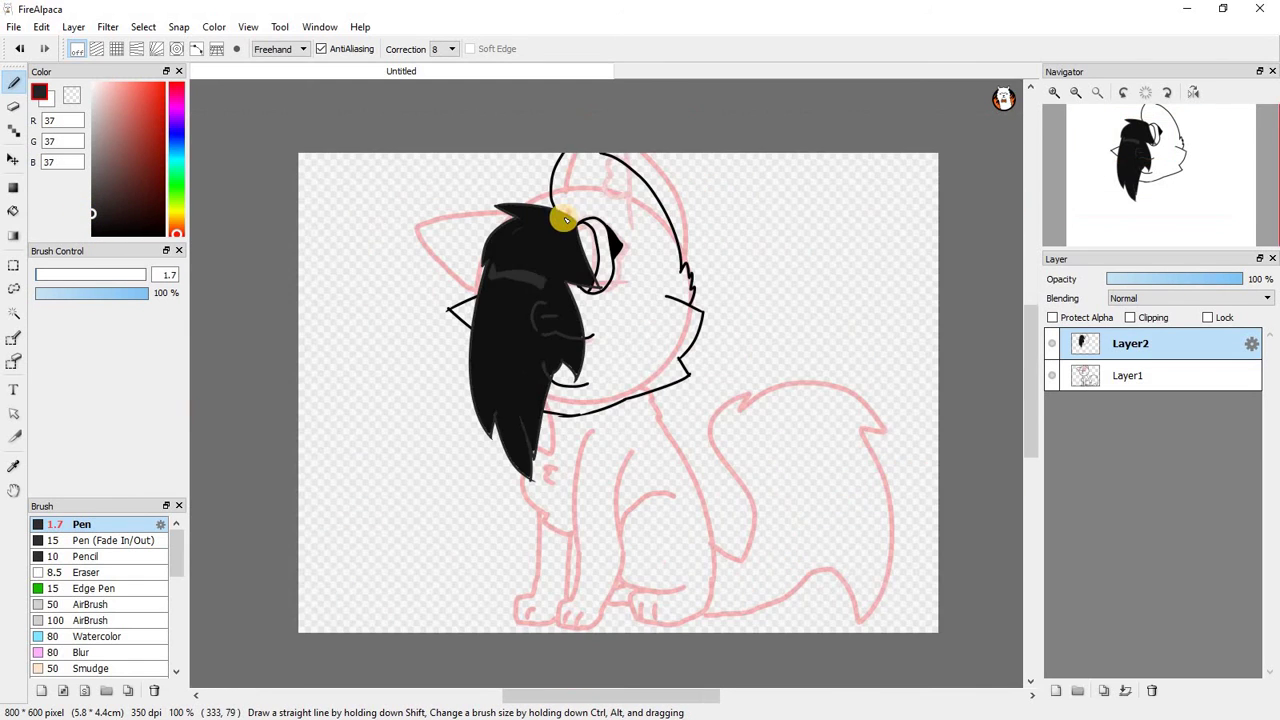
{"action": "scroll", "coordinate": [529, 271], "scroll_direction": "up", "scroll_amount": 2}
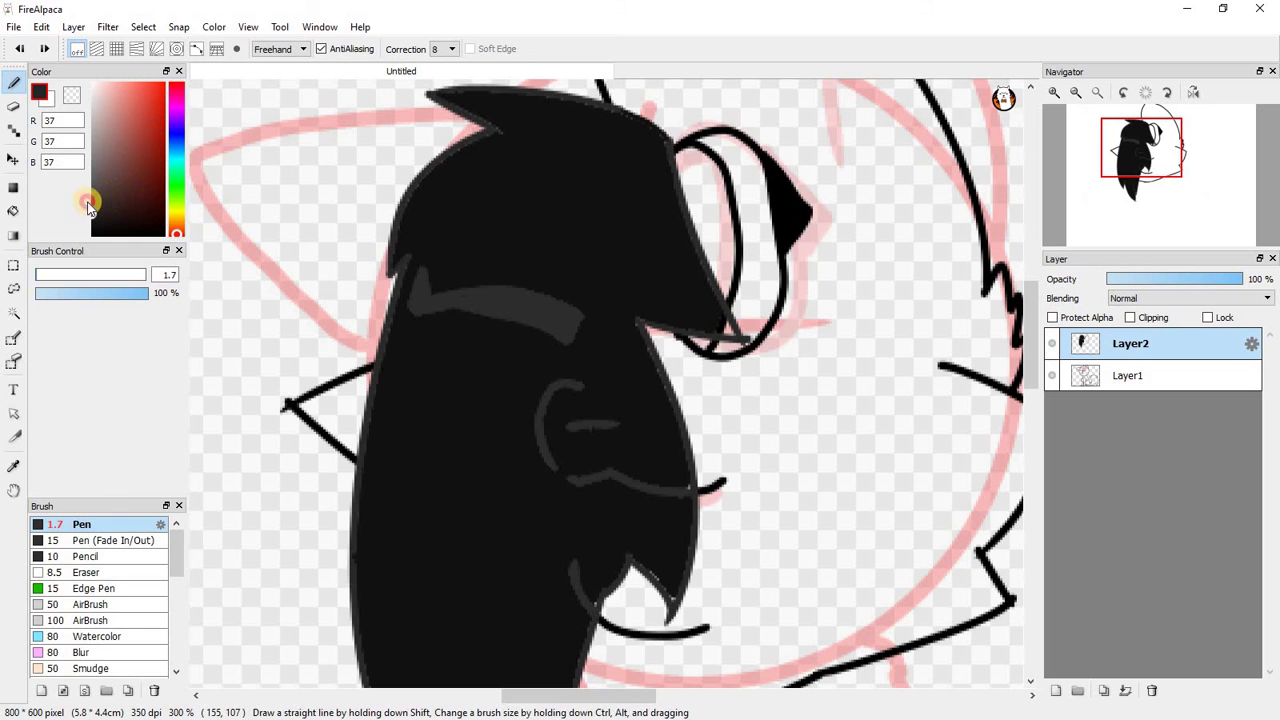
{"action": "scroll", "coordinate": [466, 171], "scroll_direction": "up", "scroll_amount": 2}
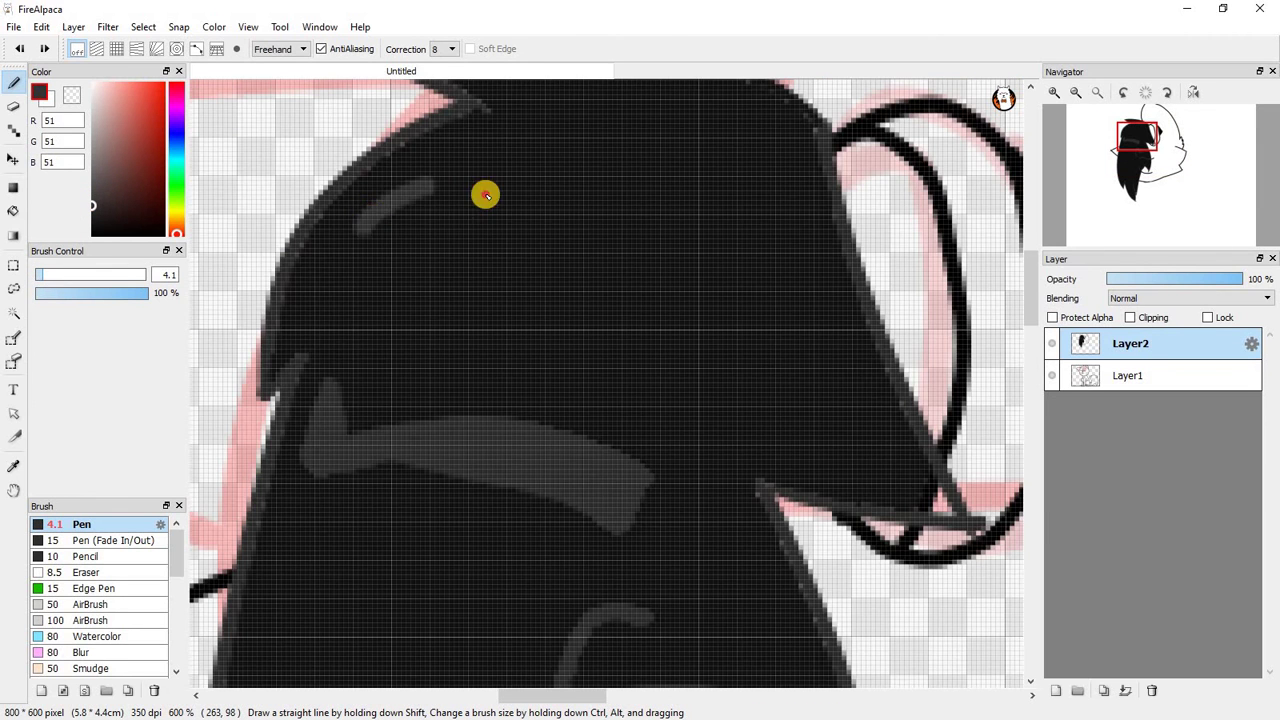
{"action": "mouse_move", "coordinate": [486, 194]}
{"action": "left_mouse_down"}
{"action": "mouse_move", "coordinate": [403, 213]}
{"action": "mouse_move", "coordinate": [450, 202]}
{"action": "mouse_move", "coordinate": [424, 223]}
{"action": "mouse_move", "coordinate": [464, 203]}
{"action": "left_mouse_up"}
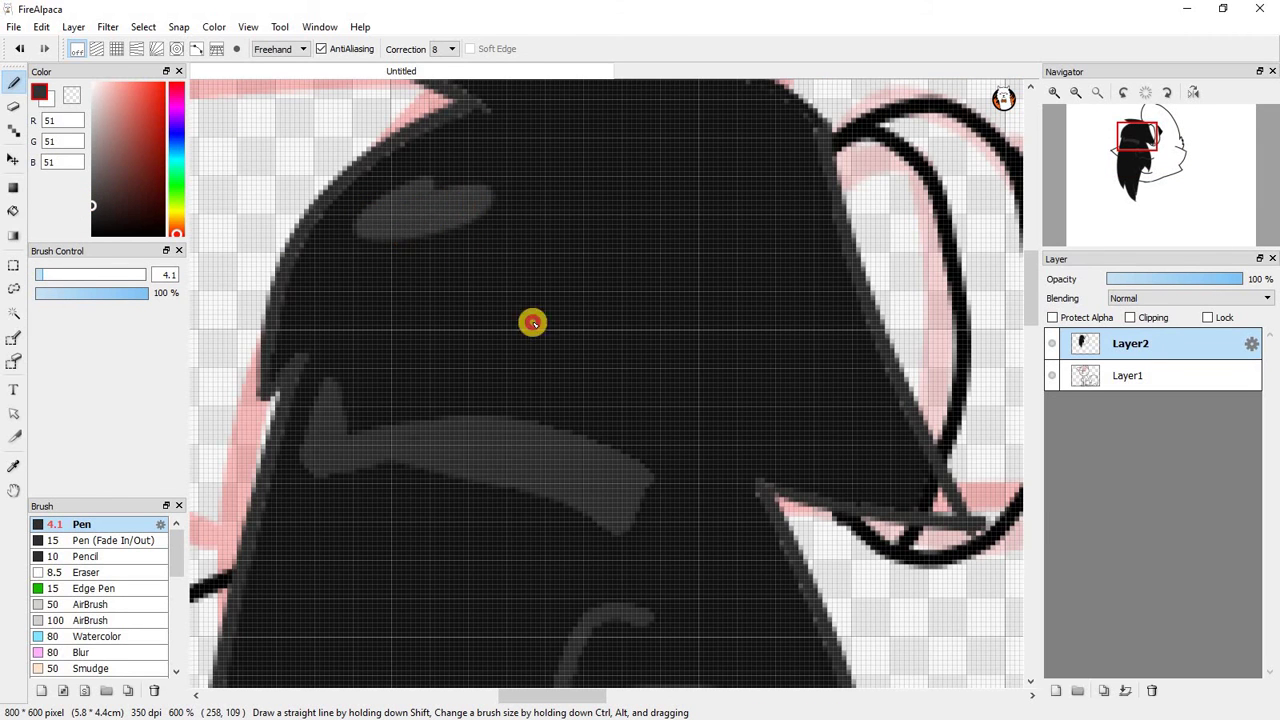
{"action": "scroll", "coordinate": [543, 225], "scroll_direction": "down", "scroll_amount": 4}
{"action": "scroll", "coordinate": [560, 240], "scroll_direction": "up", "scroll_amount": 1}
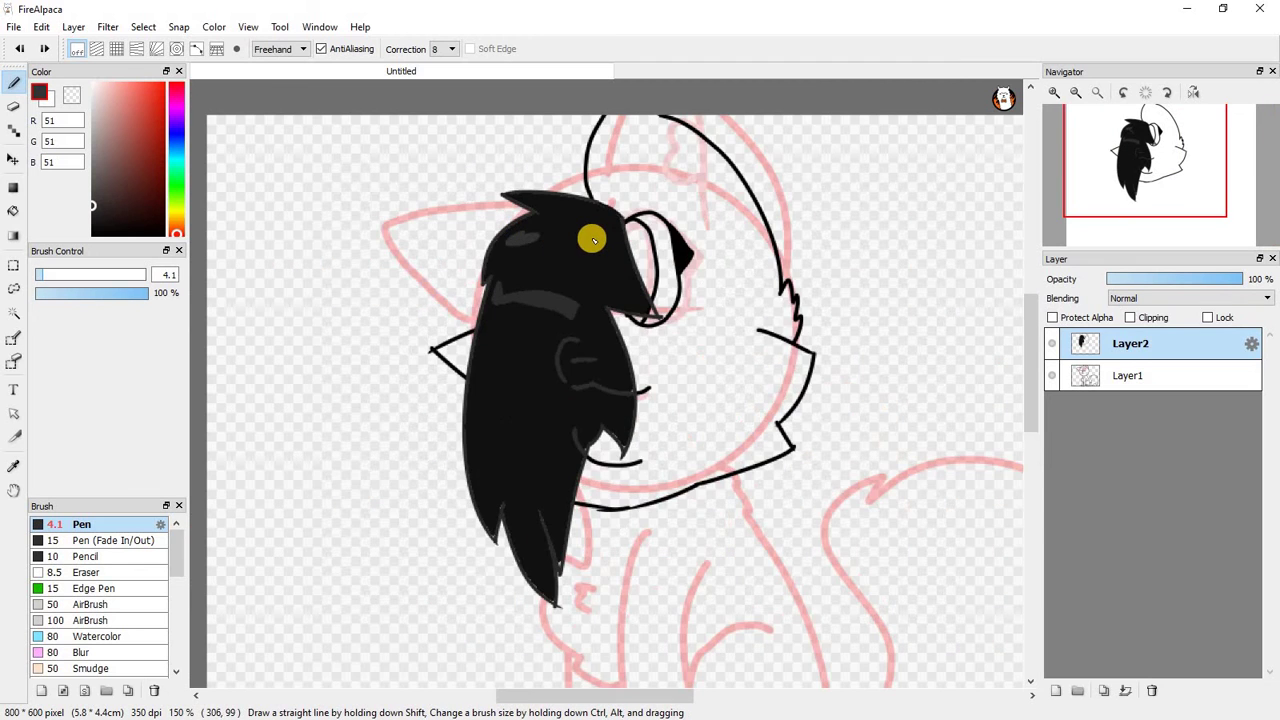
{"action": "scroll", "coordinate": [512, 231], "scroll_direction": "up", "scroll_amount": 4}
{"action": "scroll", "coordinate": [351, 183], "scroll_direction": "down", "scroll_amount": 5}
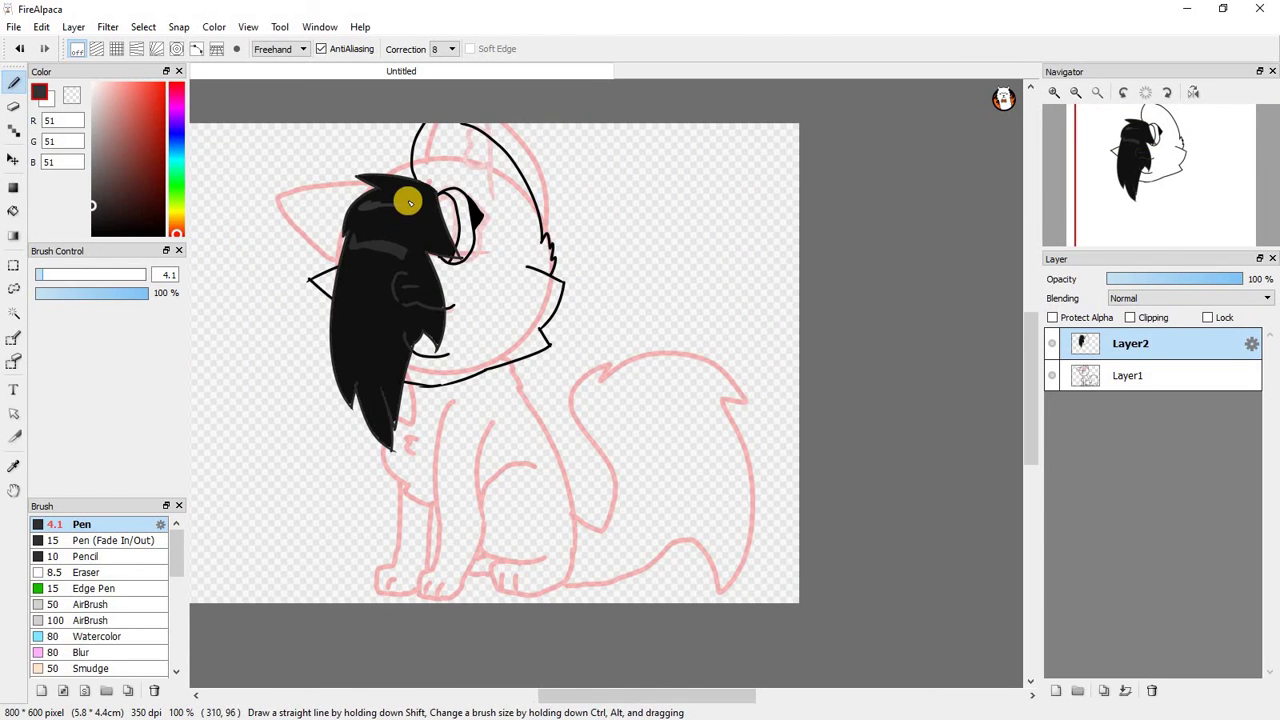
{"action": "scroll", "coordinate": [367, 183], "scroll_direction": "up", "scroll_amount": 4}
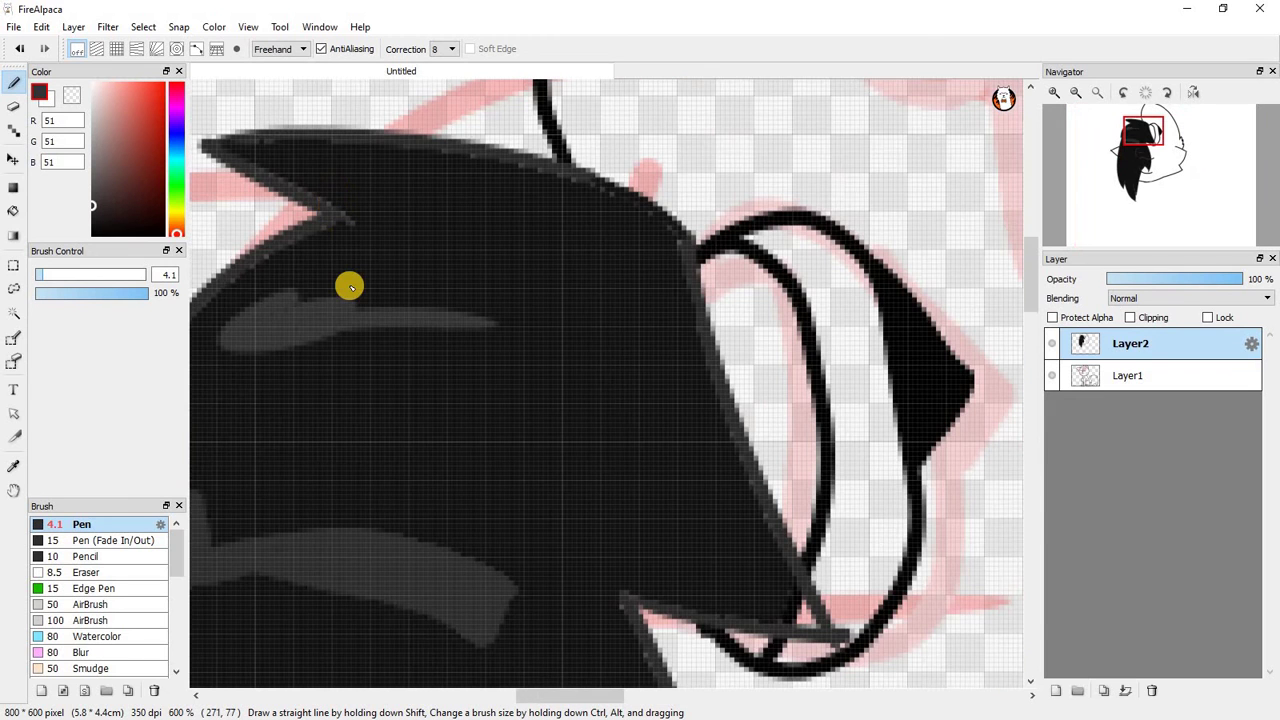
Try a broader highlight patch on the fringe's crown at pen size 14.8, extending it sideways with thin strokes at size 2.7.
{"action": "left_click", "coordinate": [62, 278]}
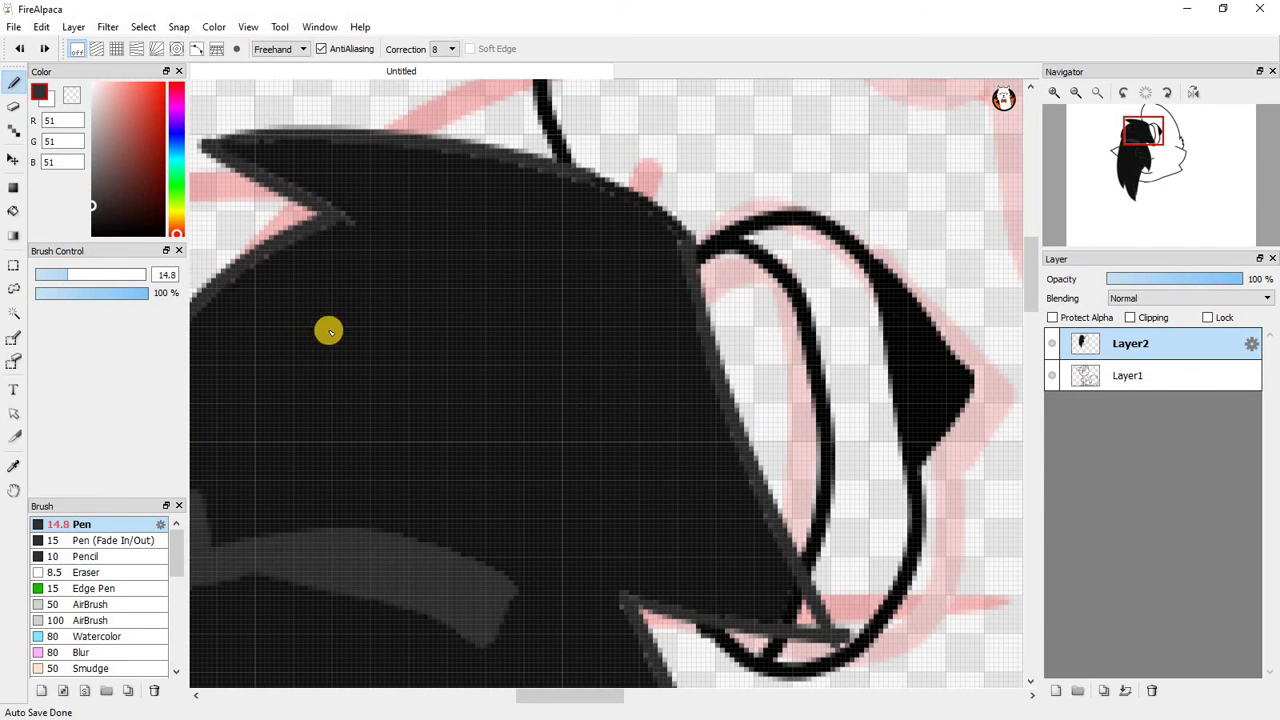
{"action": "mouse_move", "coordinate": [241, 324]}
{"action": "left_mouse_down"}
{"action": "mouse_move", "coordinate": [301, 369]}
{"action": "mouse_move", "coordinate": [349, 349]}
{"action": "mouse_move", "coordinate": [263, 340]}
{"action": "mouse_move", "coordinate": [380, 368]}
{"action": "left_mouse_up"}
{"action": "scroll", "coordinate": [649, 346], "scroll_direction": "down", "scroll_amount": 5}
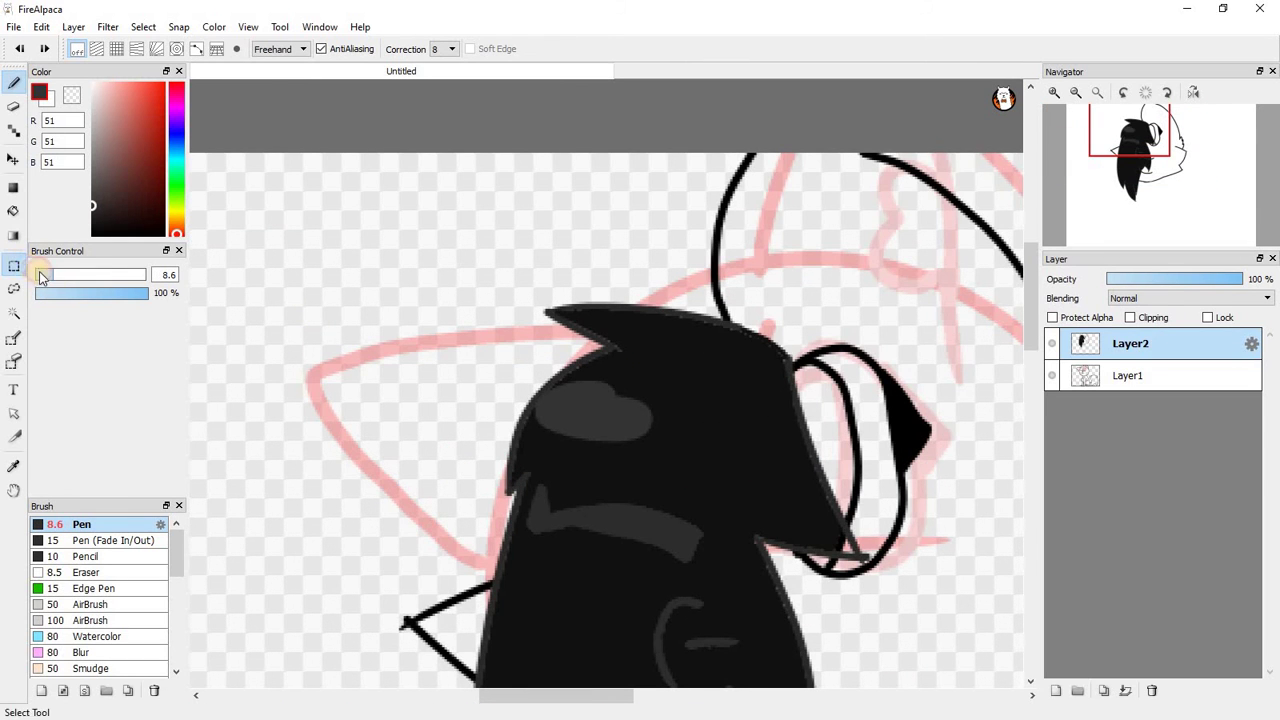
{"action": "scroll", "coordinate": [689, 429], "scroll_direction": "up", "scroll_amount": 4}
{"action": "left_click_drag", "start_coordinate": [812, 427], "coordinate": [580, 413]}
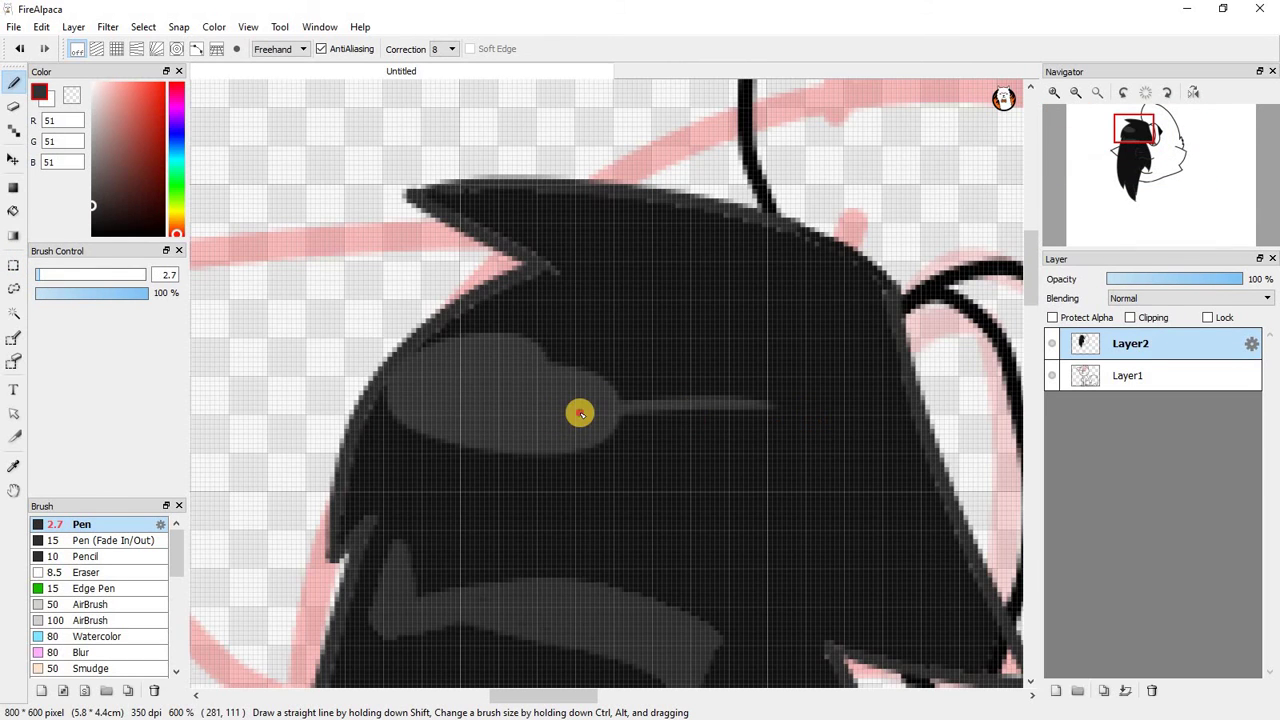
{"action": "left_click_drag", "start_coordinate": [900, 423], "coordinate": [618, 412]}
{"action": "scroll", "coordinate": [656, 369], "scroll_direction": "down", "scroll_amount": 8}
{"action": "scroll", "coordinate": [586, 283], "scroll_direction": "up", "scroll_amount": 4}
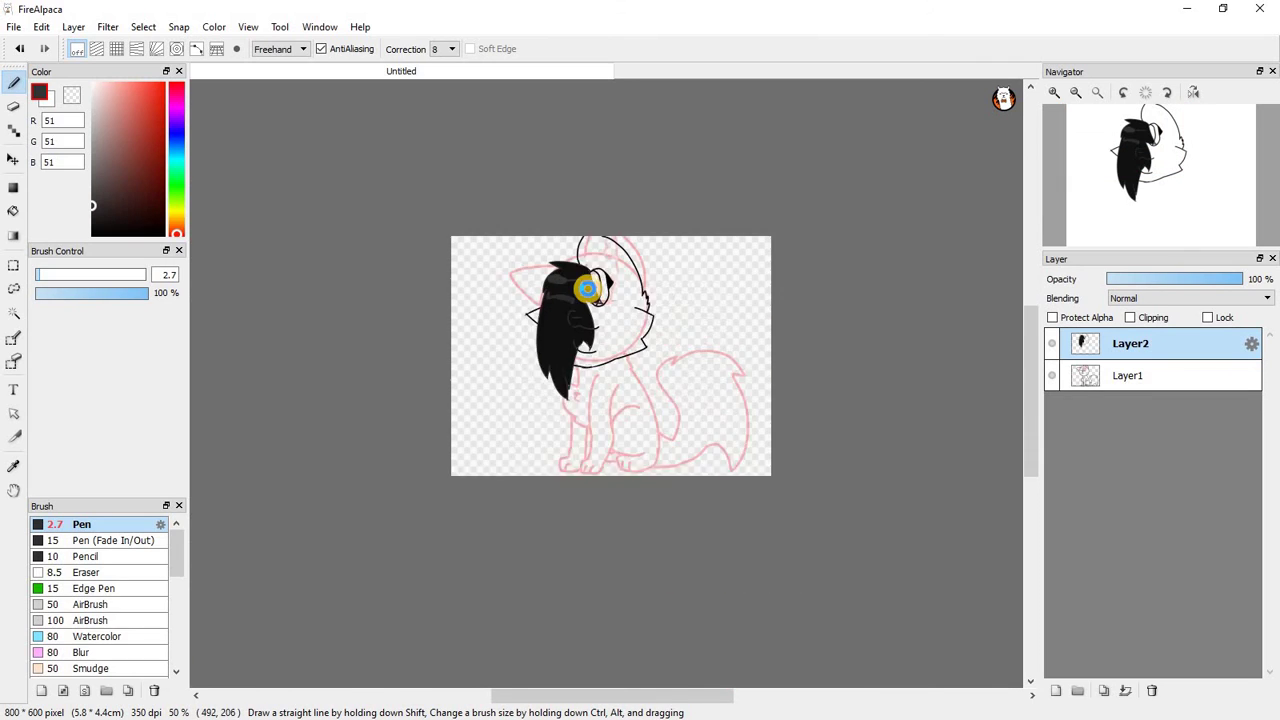
Write "nvm" in thin RGB 51, 51, 51 strokes on the fringe above the eyebrow.
{"action": "scroll", "coordinate": [457, 214], "scroll_direction": "up", "scroll_amount": 2}
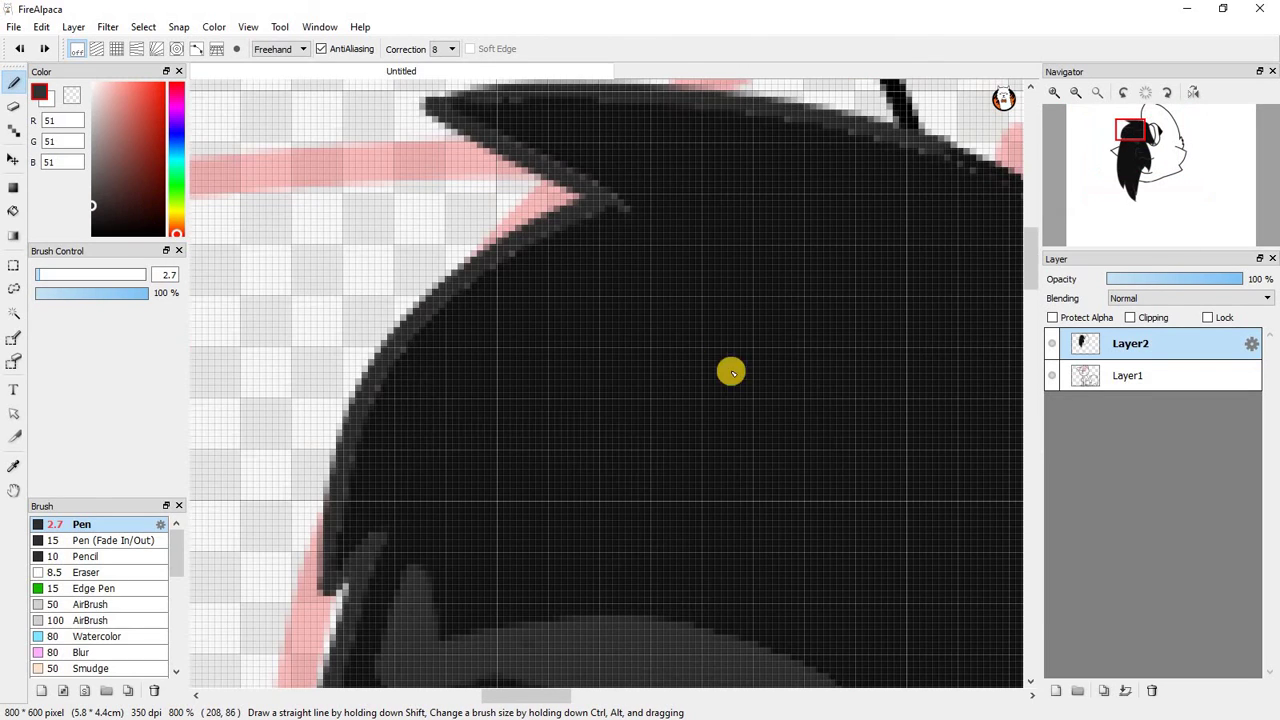
{"action": "scroll", "coordinate": [560, 335], "scroll_direction": "up", "scroll_amount": 3}
{"action": "mouse_move", "coordinate": [380, 515]}
{"action": "left_mouse_down"}
{"action": "mouse_move", "coordinate": [683, 574]}
{"action": "mouse_move", "coordinate": [693, 612]}
{"action": "left_mouse_up"}
{"action": "scroll", "coordinate": [530, 384], "scroll_direction": "down", "scroll_amount": 5}
{"action": "scroll", "coordinate": [660, 402], "scroll_direction": "up", "scroll_amount": 4}
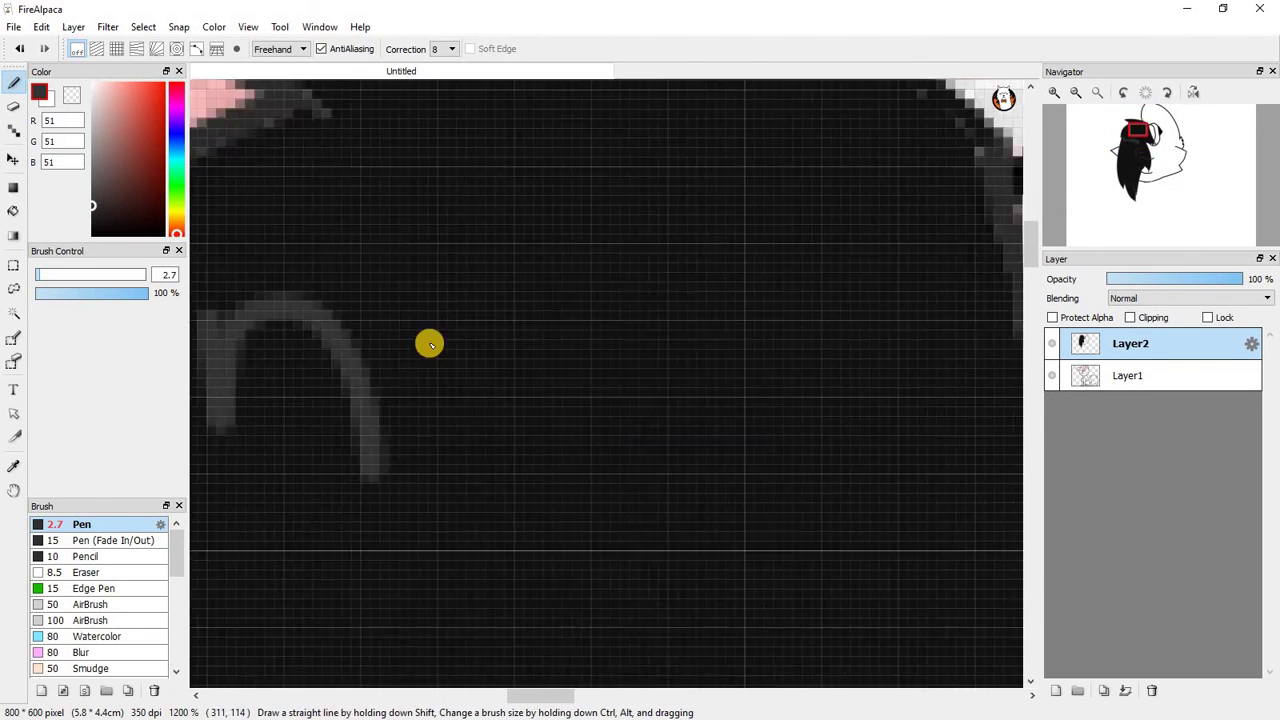
{"action": "mouse_move", "coordinate": [356, 277]}
{"action": "left_mouse_down"}
{"action": "mouse_move", "coordinate": [451, 480]}
{"action": "mouse_move", "coordinate": [537, 206]}
{"action": "left_mouse_up"}
{"action": "mouse_move", "coordinate": [598, 247]}
{"action": "left_mouse_down"}
{"action": "mouse_move", "coordinate": [597, 386]}
{"action": "mouse_move", "coordinate": [757, 346]}
{"action": "mouse_move", "coordinate": [920, 484]}
{"action": "left_mouse_up"}
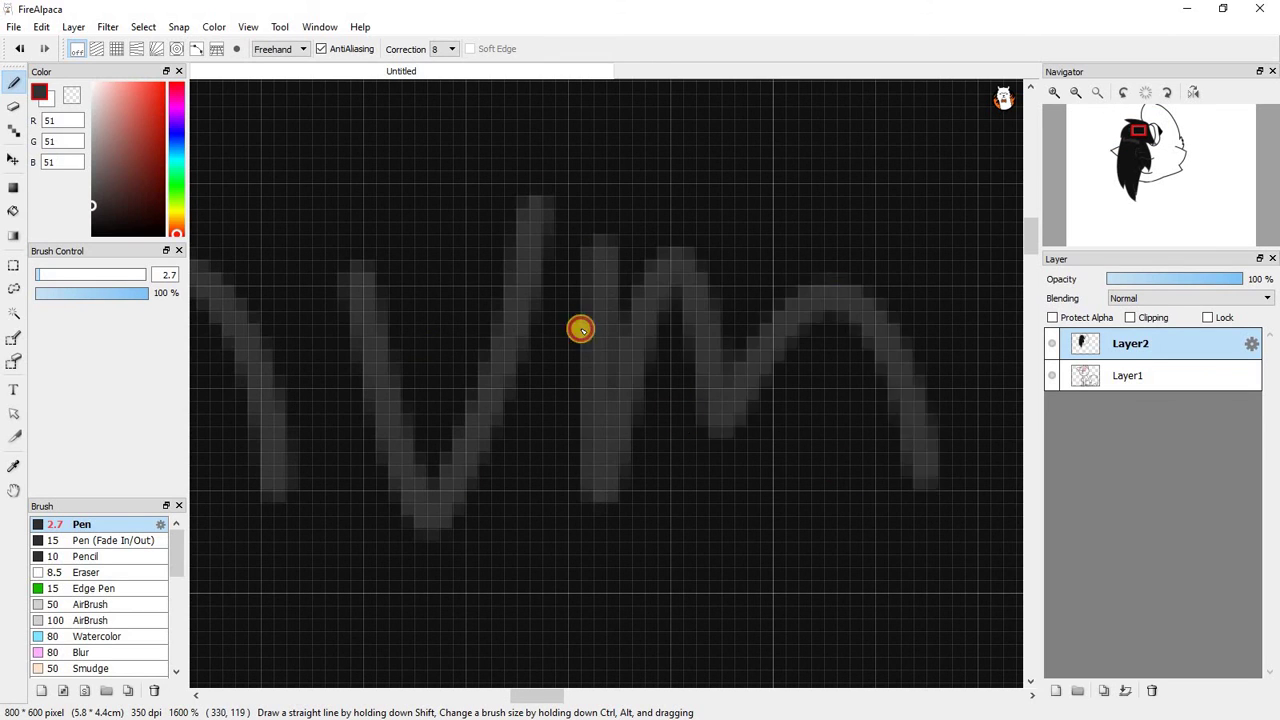
Draw a small face beneath the "nvm" lettering, and undo both the face and the lettering.
{"action": "scroll", "coordinate": [620, 400], "scroll_direction": "down", "scroll_amount": 5}
{"action": "scroll", "coordinate": [595, 434], "scroll_direction": "up", "scroll_amount": 5}
{"action": "left_click_drag", "start_coordinate": [566, 420], "coordinate": [543, 546]}
{"action": "left_click_drag", "start_coordinate": [728, 600], "coordinate": [835, 570]}
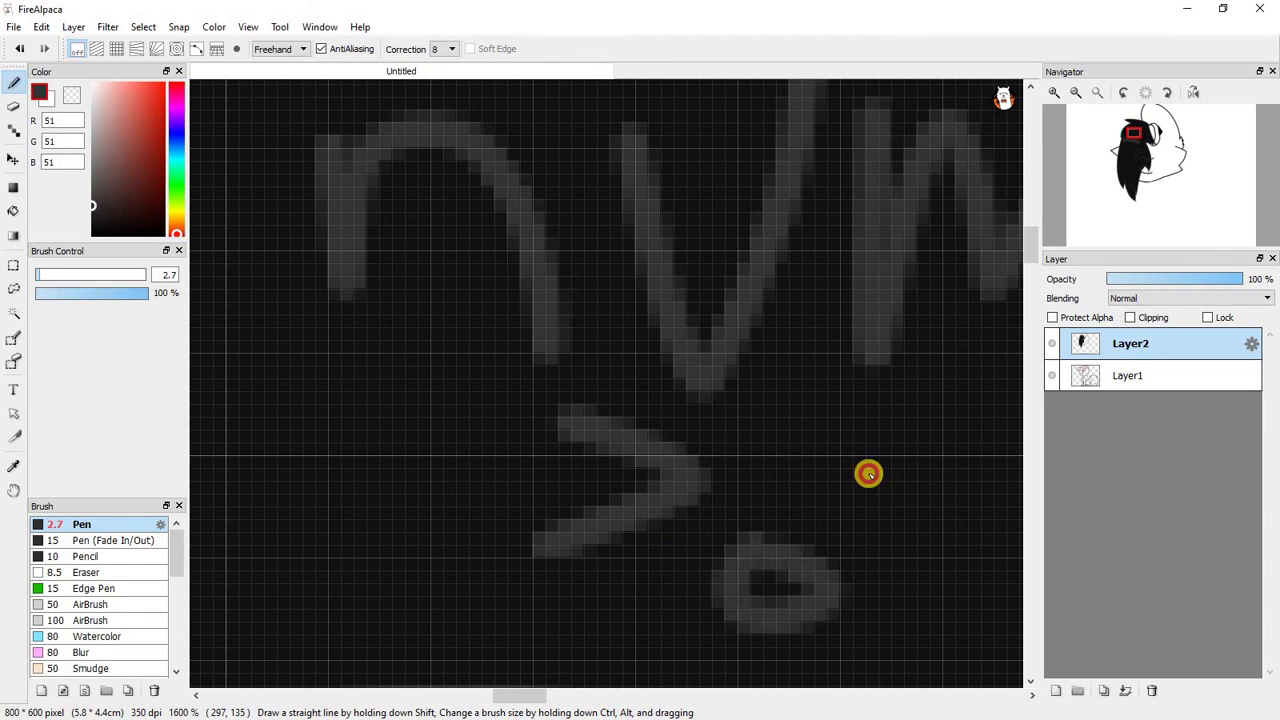
{"action": "left_click_drag", "start_coordinate": [932, 457], "coordinate": [937, 534]}
{"action": "mouse_move", "coordinate": [797, 583]}
{"action": "left_mouse_down"}
{"action": "mouse_move", "coordinate": [774, 597]}
{"action": "mouse_move", "coordinate": [760, 574]}
{"action": "left_mouse_up"}
{"action": "scroll", "coordinate": [772, 532], "scroll_direction": "down", "scroll_amount": 1}
{"action": "scroll", "coordinate": [770, 441], "scroll_direction": "down", "scroll_amount": 6}
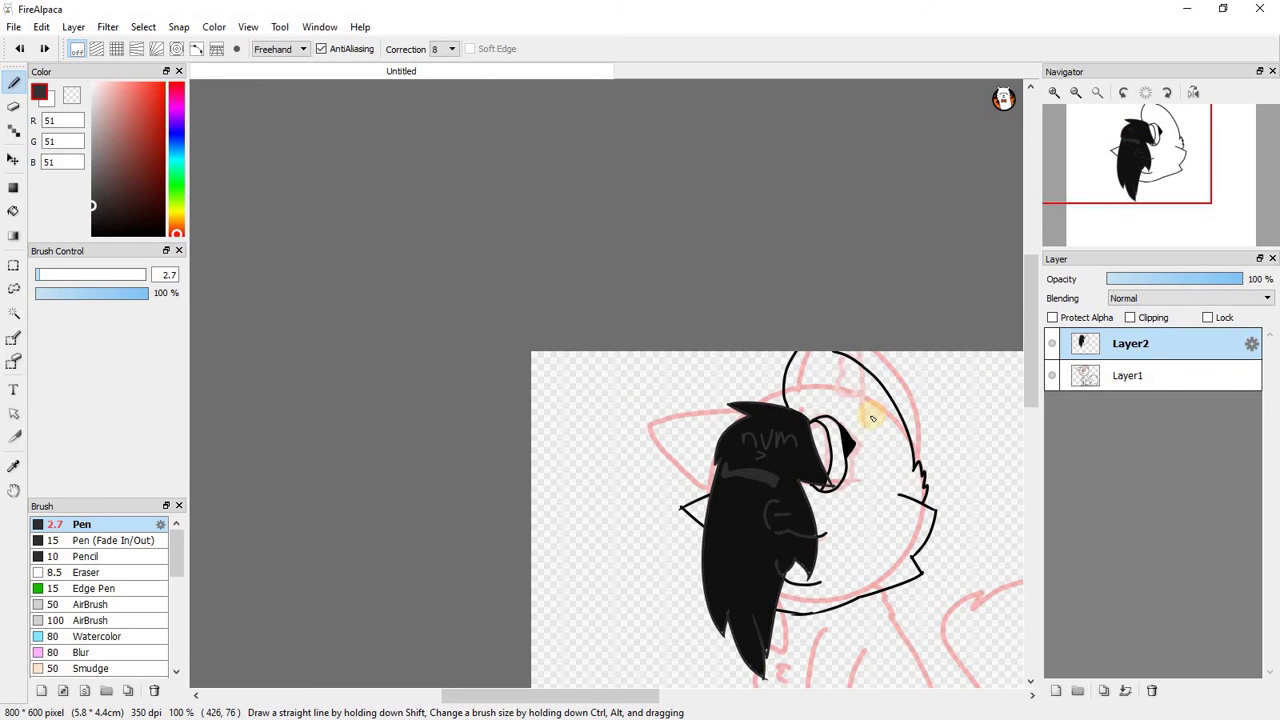
{"action": "scroll", "coordinate": [795, 412], "scroll_direction": "down", "scroll_amount": 2}
{"action": "scroll", "coordinate": [826, 455], "scroll_direction": "up", "scroll_amount": 2}
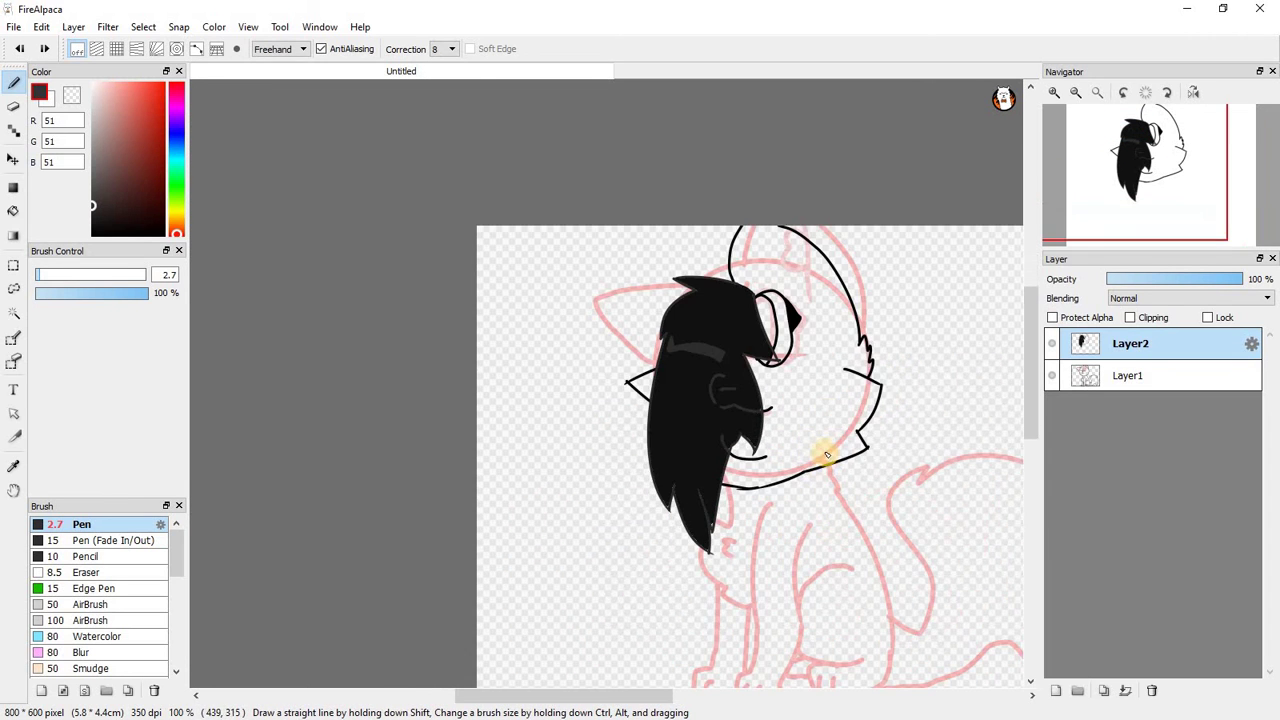
Set the pen colour to RGB 0, 0, 0 and the pen size to 3.1 for the ear lines.
{"action": "scroll", "coordinate": [689, 285], "scroll_direction": "up", "scroll_amount": 3}
{"action": "left_click", "coordinate": [92, 234]}
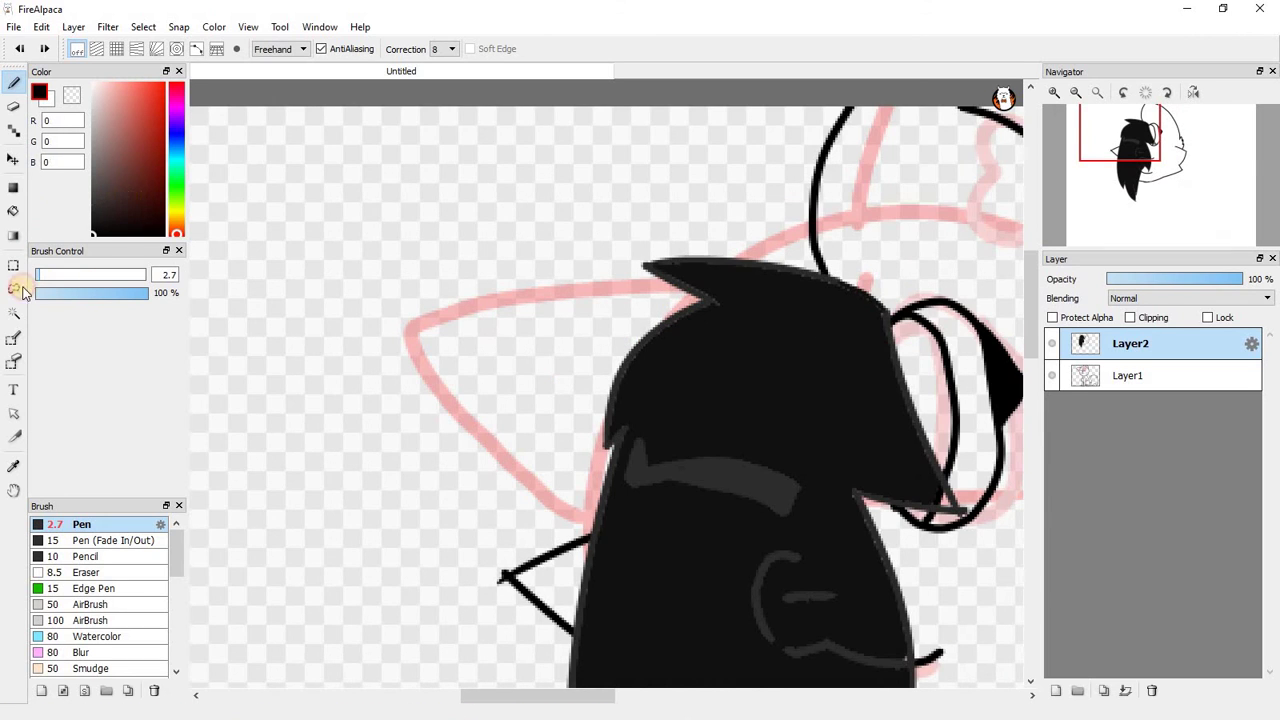
{"action": "left_click", "coordinate": [45, 274]}
{"action": "scroll", "coordinate": [628, 270], "scroll_direction": "up", "scroll_amount": 1}
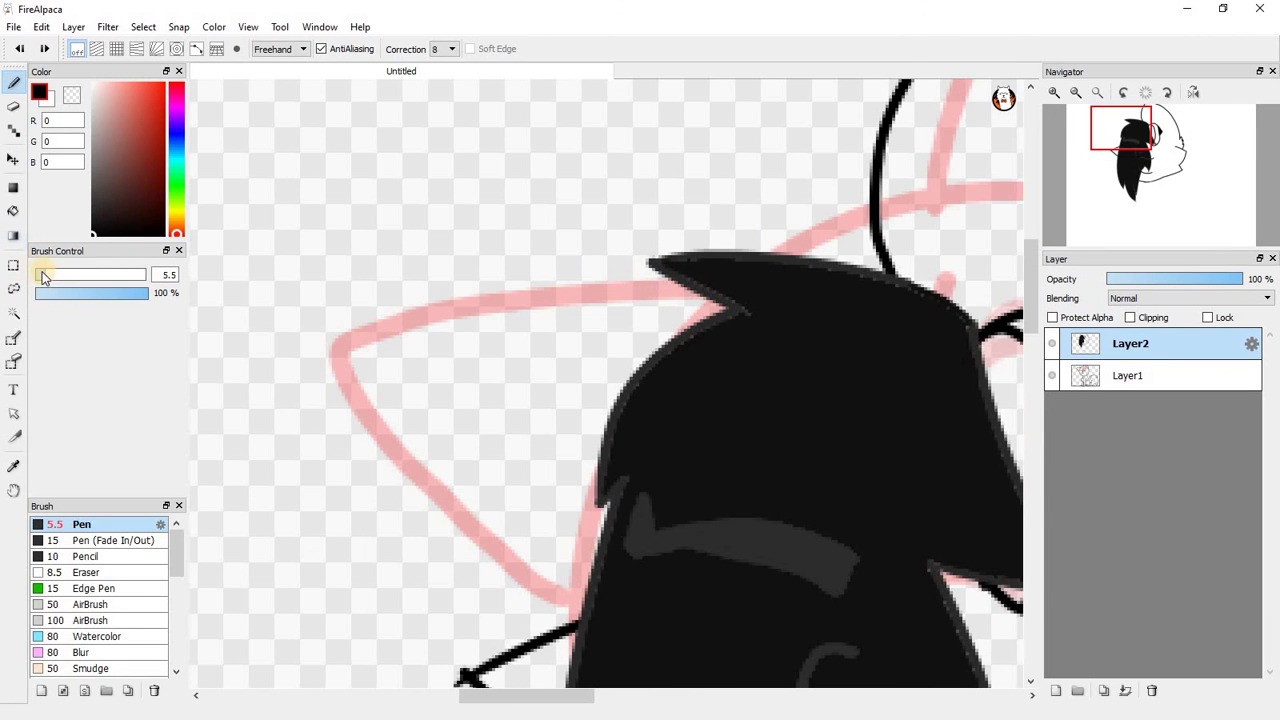
{"action": "scroll", "coordinate": [711, 265], "scroll_direction": "up", "scroll_amount": 1}
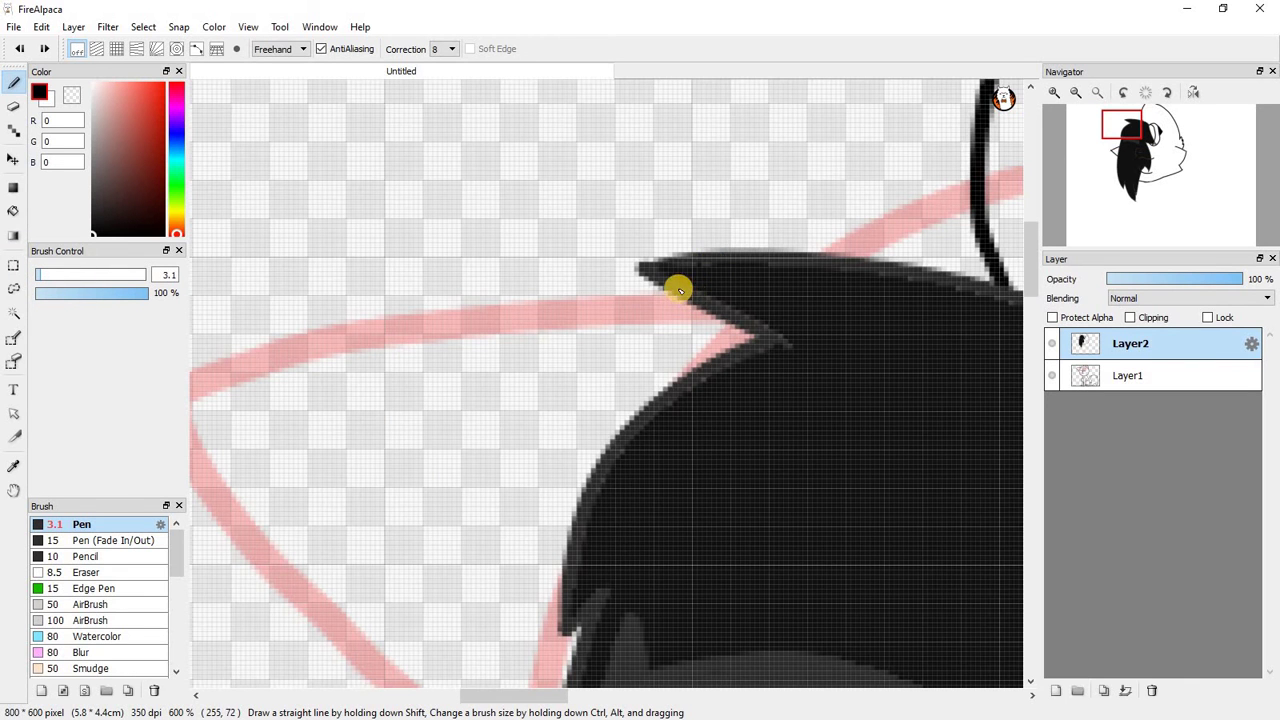
Try to trace the left ear's upper edge outward from the fringe's pointed tip, and undo the stroke.
{"action": "left_click_drag", "start_coordinate": [679, 289], "coordinate": [6, 297]}
{"action": "scroll", "coordinate": [483, 333], "scroll_direction": "down", "scroll_amount": 4}
{"action": "scroll", "coordinate": [370, 330], "scroll_direction": "up", "scroll_amount": 3}
{"action": "key", "text": "ctrl+z"}
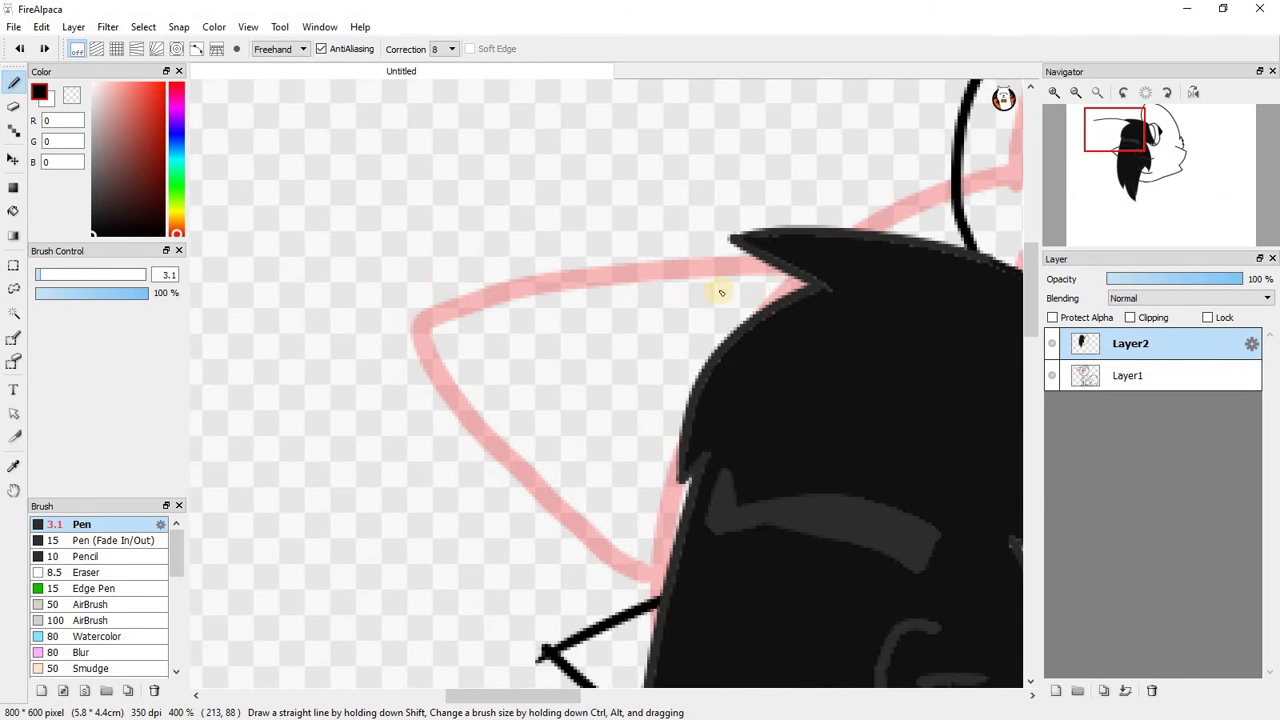
Draw the left ear's curved upper edge from the fringe to the ear tip, and its lower edge back towards the cheek.
{"action": "left_click", "coordinate": [761, 266]}
{"action": "left_click", "coordinate": [420, 372], "text": "shift"}
{"action": "left_click", "coordinate": [606, 523], "text": "shift"}
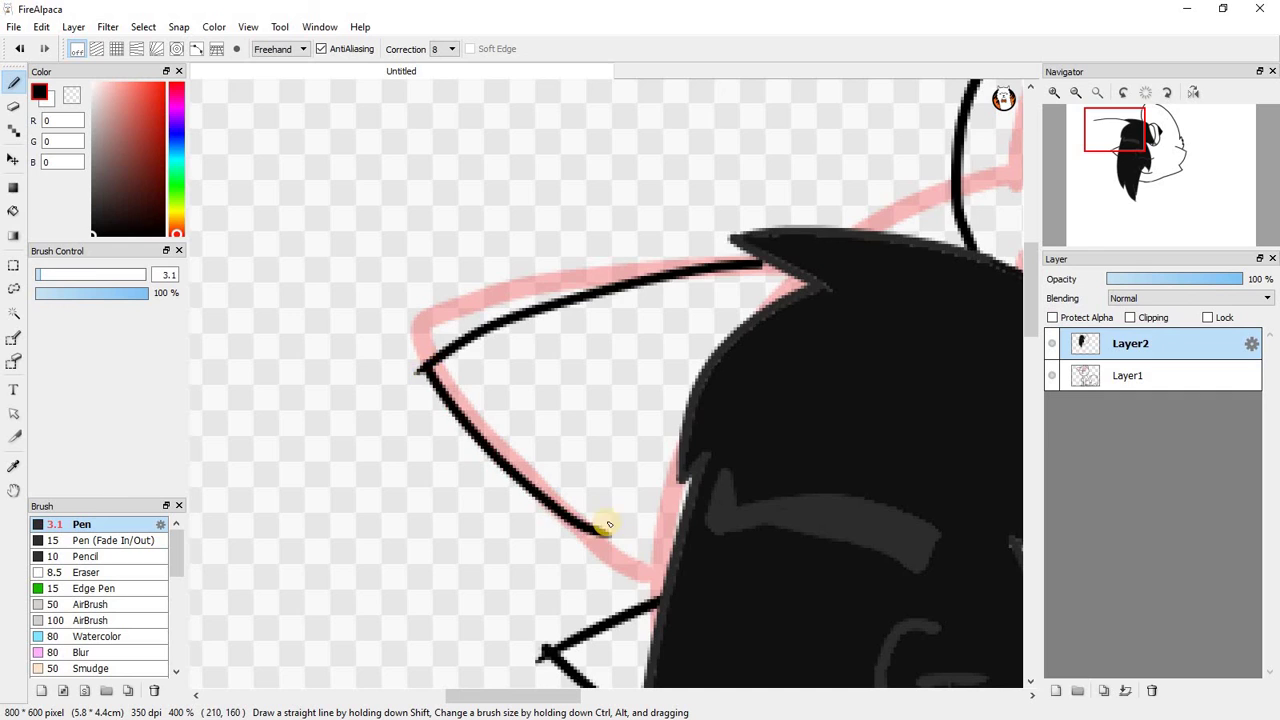
{"action": "scroll", "coordinate": [678, 580], "scroll_direction": "up", "scroll_amount": 1}
{"action": "scroll", "coordinate": [678, 580], "scroll_direction": "down", "scroll_amount": 2}
Extend the left ear's lower edge towards the fringe and finish it with a jagged fur tuft at the base.
{"action": "scroll", "coordinate": [680, 600], "scroll_direction": "up", "scroll_amount": 3}
{"action": "mouse_move", "coordinate": [420, 363]}
{"action": "left_mouse_down"}
{"action": "mouse_move", "coordinate": [557, 448]}
{"action": "mouse_move", "coordinate": [449, 496]}
{"action": "mouse_move", "coordinate": [566, 560]}
{"action": "mouse_move", "coordinate": [540, 585]}
{"action": "left_mouse_up"}
{"action": "scroll", "coordinate": [557, 400], "scroll_direction": "down", "scroll_amount": 3}
{"action": "scroll", "coordinate": [360, 405], "scroll_direction": "up", "scroll_amount": 2}
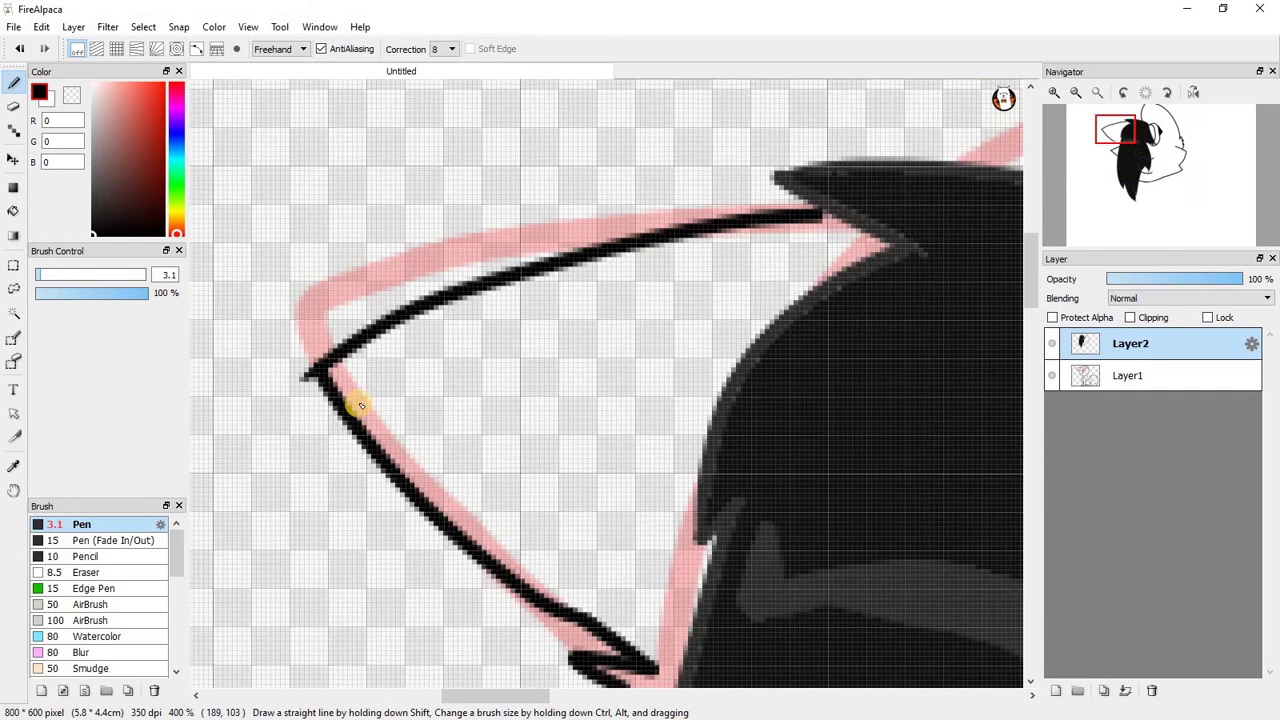
{"action": "key", "text": "ctrl+z"}
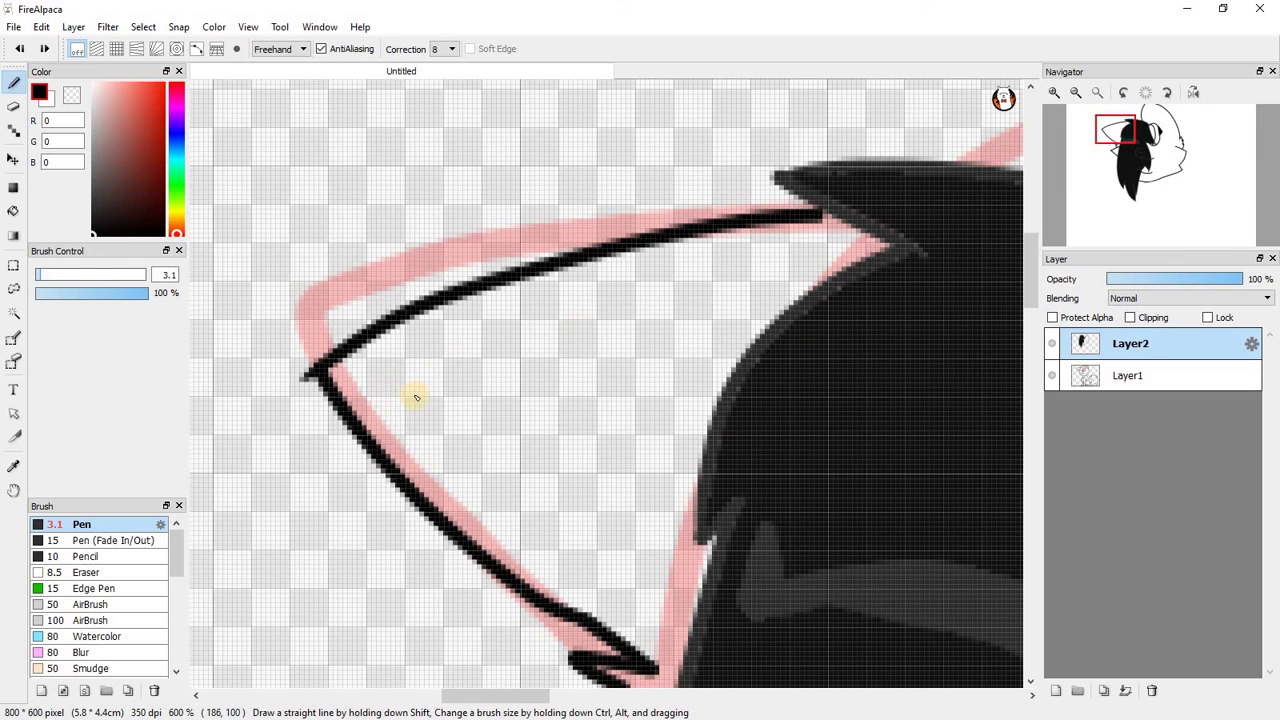
Draw the left ear's inner edge parallel to its upper outline and a rounded fur tuft inside the ear.
{"action": "mouse_move", "coordinate": [362, 370]}
{"action": "left_mouse_down"}
{"action": "mouse_move", "coordinate": [675, 319]}
{"action": "mouse_move", "coordinate": [639, 311]}
{"action": "mouse_move", "coordinate": [737, 337]}
{"action": "left_mouse_up"}
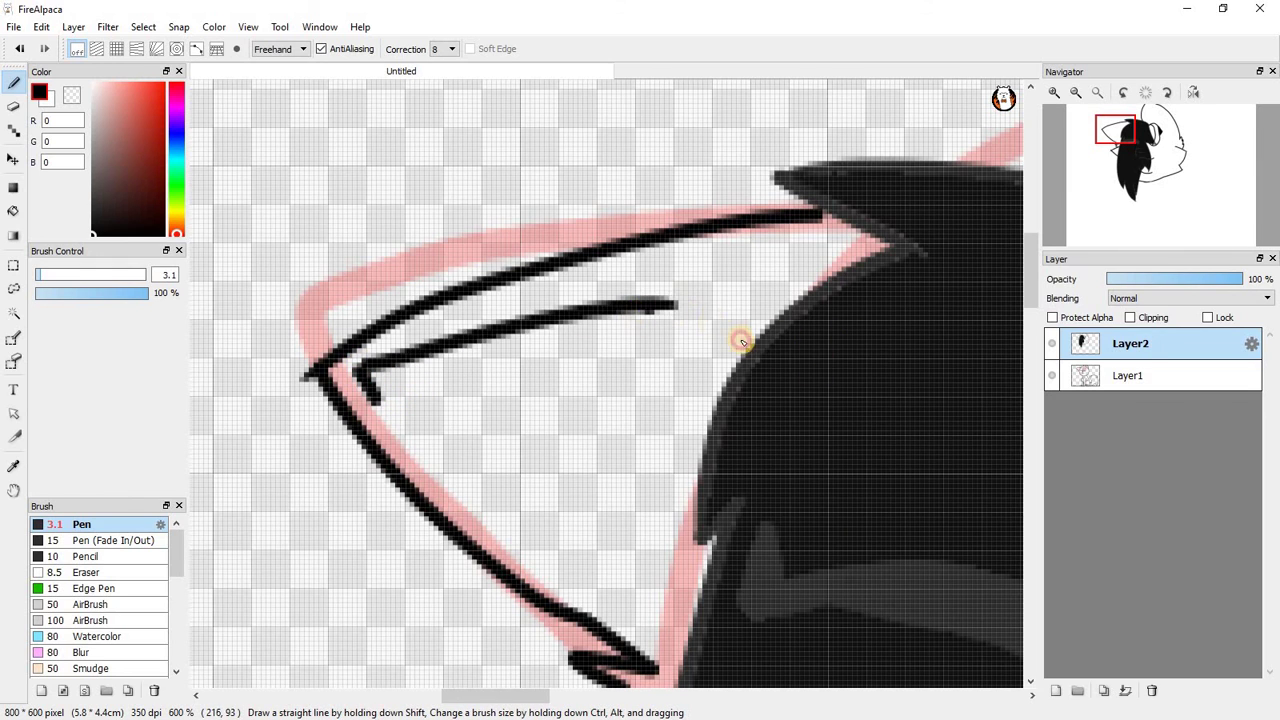
{"action": "scroll", "coordinate": [520, 350], "scroll_direction": "up", "scroll_amount": 2}
{"action": "mouse_move", "coordinate": [382, 424]}
{"action": "left_mouse_down"}
{"action": "mouse_move", "coordinate": [695, 459]}
{"action": "mouse_move", "coordinate": [766, 446]}
{"action": "mouse_move", "coordinate": [889, 364]}
{"action": "mouse_move", "coordinate": [908, 297]}
{"action": "left_mouse_up"}
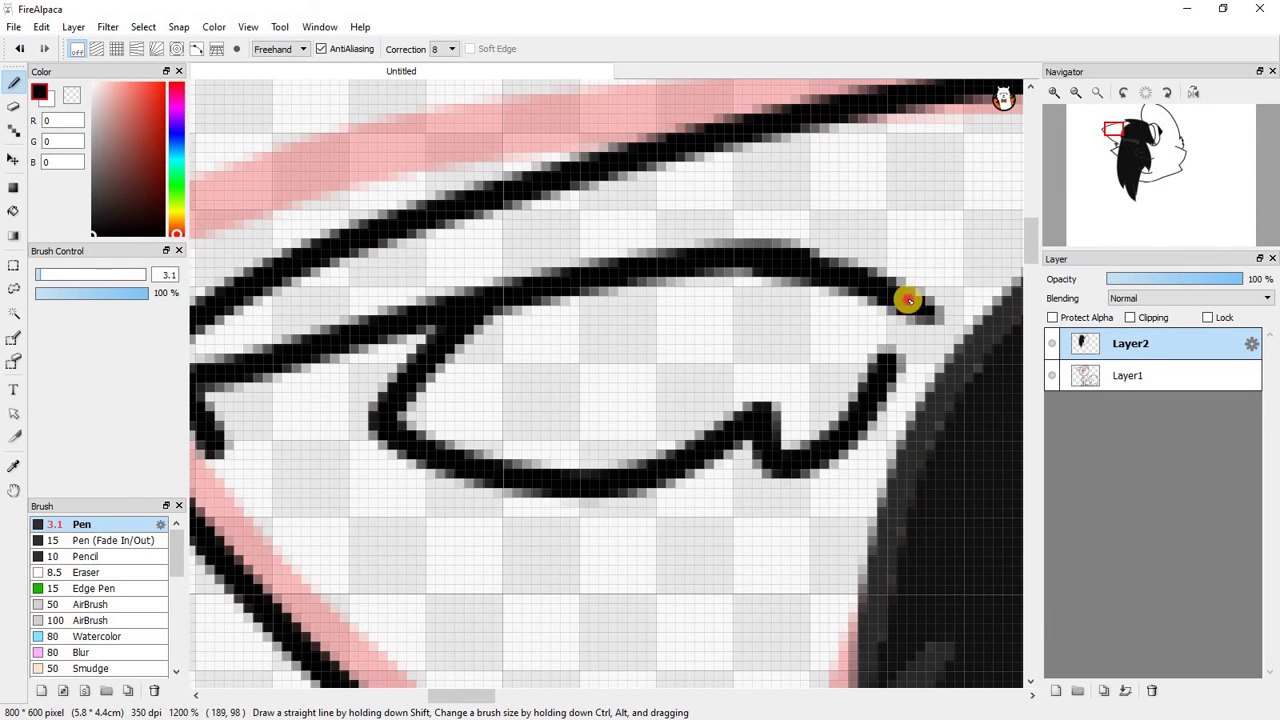
{"action": "scroll", "coordinate": [643, 371], "scroll_direction": "down", "scroll_amount": 6}
Draw the inner-ear line and jagged fur tuft inside the right ear at the canvas's upper edge.
{"action": "scroll", "coordinate": [634, 294], "scroll_direction": "up", "scroll_amount": 5}
{"action": "mouse_move", "coordinate": [634, 294]}
{"action": "left_mouse_down"}
{"action": "mouse_move", "coordinate": [687, 343]}
{"action": "mouse_move", "coordinate": [757, 543]}
{"action": "left_mouse_up"}
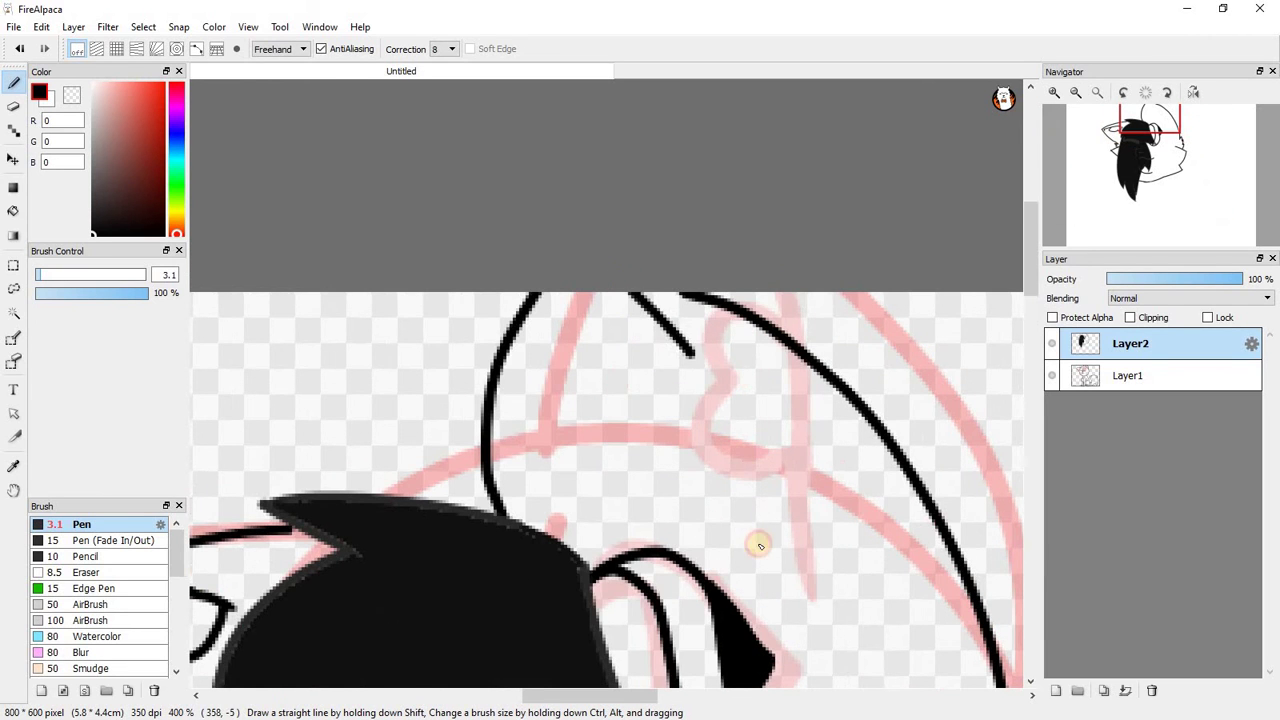
{"action": "scroll", "coordinate": [665, 277], "scroll_direction": "up", "scroll_amount": 1}
{"action": "mouse_move", "coordinate": [665, 277]}
{"action": "left_mouse_down"}
{"action": "mouse_move", "coordinate": [574, 379]}
{"action": "mouse_move", "coordinate": [707, 559]}
{"action": "mouse_move", "coordinate": [802, 570]}
{"action": "left_mouse_up"}
{"action": "scroll", "coordinate": [503, 337], "scroll_direction": "down", "scroll_amount": 6}
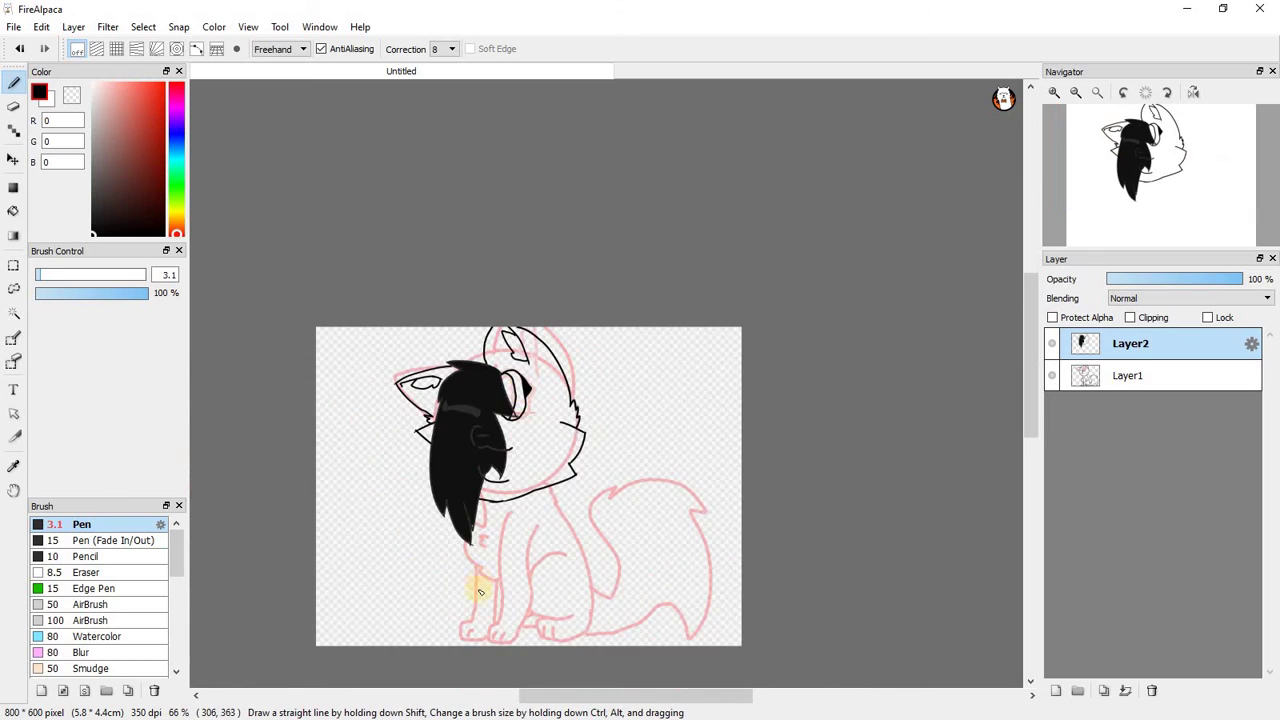
Sample the fringe's RGB 16, 16, 16 and paint over the light pixels in the small strand tip at its lower right.
{"action": "scroll", "coordinate": [480, 586], "scroll_direction": "up", "scroll_amount": 3}
{"action": "scroll", "coordinate": [421, 403], "scroll_direction": "up", "scroll_amount": 2}
{"action": "right_click", "coordinate": [426, 369]}
{"action": "scroll", "coordinate": [430, 405], "scroll_direction": "up", "scroll_amount": 4}
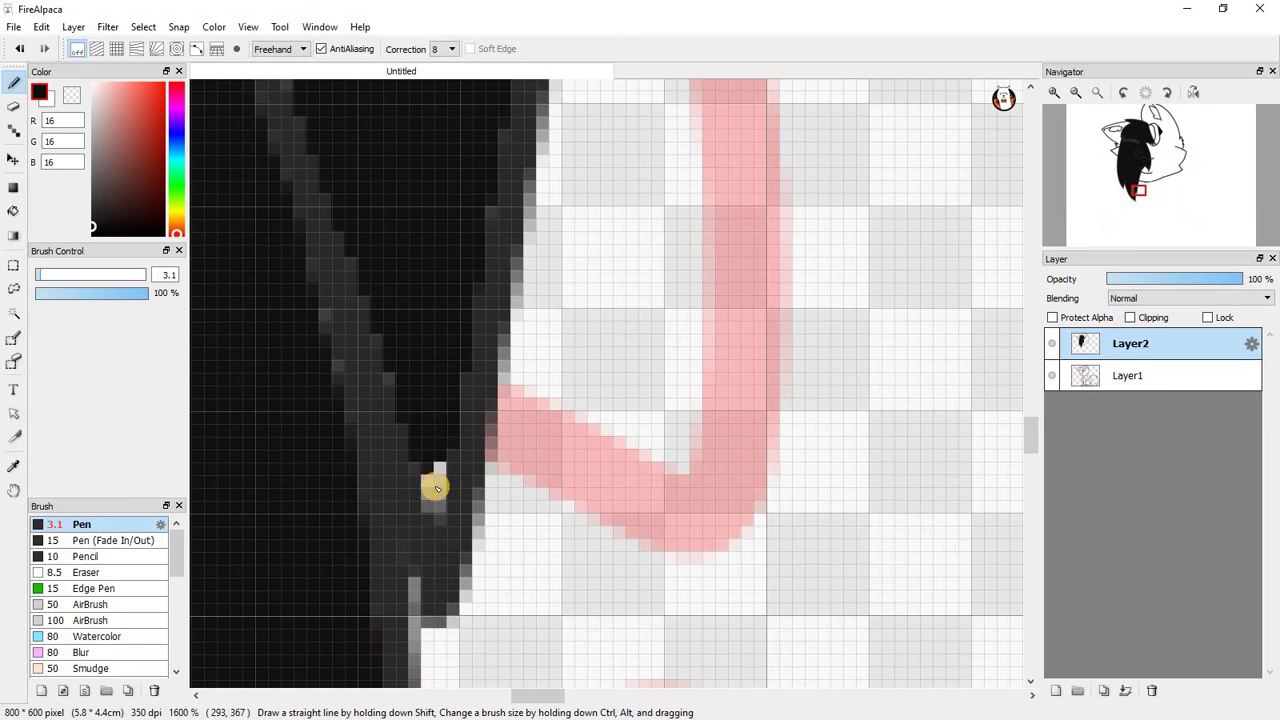
{"action": "mouse_move", "coordinate": [433, 464]}
{"action": "left_mouse_down"}
{"action": "mouse_move", "coordinate": [443, 566]}
{"action": "mouse_move", "coordinate": [421, 436]}
{"action": "mouse_move", "coordinate": [472, 381]}
{"action": "left_mouse_up"}
{"action": "scroll", "coordinate": [472, 382], "scroll_direction": "down", "scroll_amount": 3}
Paint over the leftover light pixels inside the outline of the fringe's lowest tip.
{"action": "scroll", "coordinate": [357, 506], "scroll_direction": "up", "scroll_amount": 2}
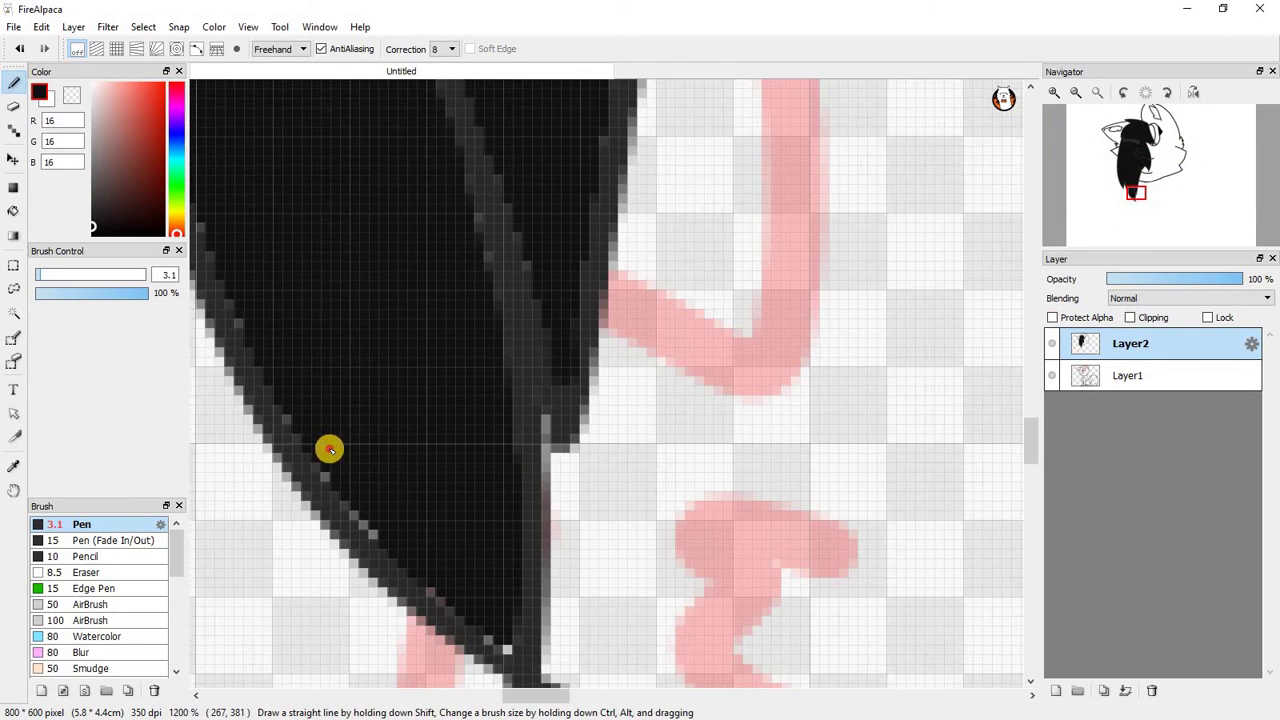
{"action": "mouse_move", "coordinate": [487, 636]}
{"action": "left_mouse_down"}
{"action": "mouse_move", "coordinate": [506, 646]}
{"action": "mouse_move", "coordinate": [431, 517]}
{"action": "left_mouse_up"}
{"action": "scroll", "coordinate": [431, 517], "scroll_direction": "down", "scroll_amount": 3}
{"action": "scroll", "coordinate": [483, 412], "scroll_direction": "down", "scroll_amount": 1}
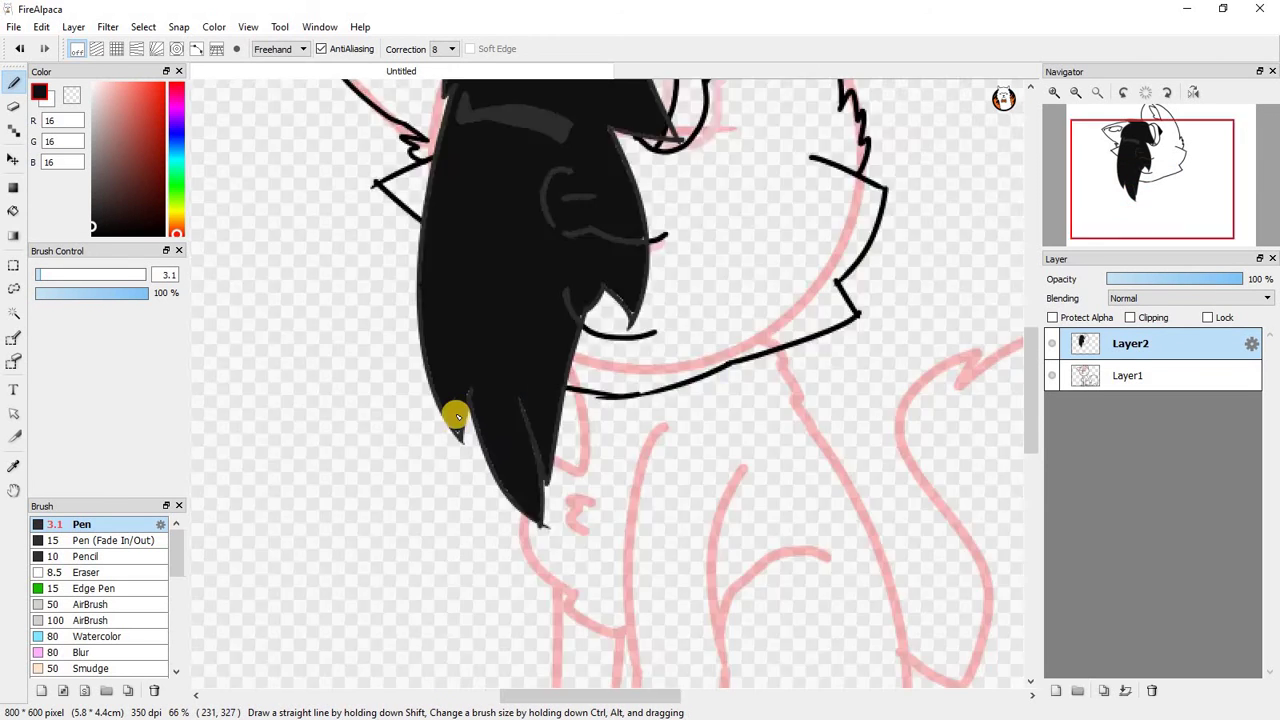
Paint over the unfilled pixels in the fringe's lower-left tip and check the neighbouring strands for gaps.
{"action": "scroll", "coordinate": [451, 417], "scroll_direction": "up", "scroll_amount": 4}
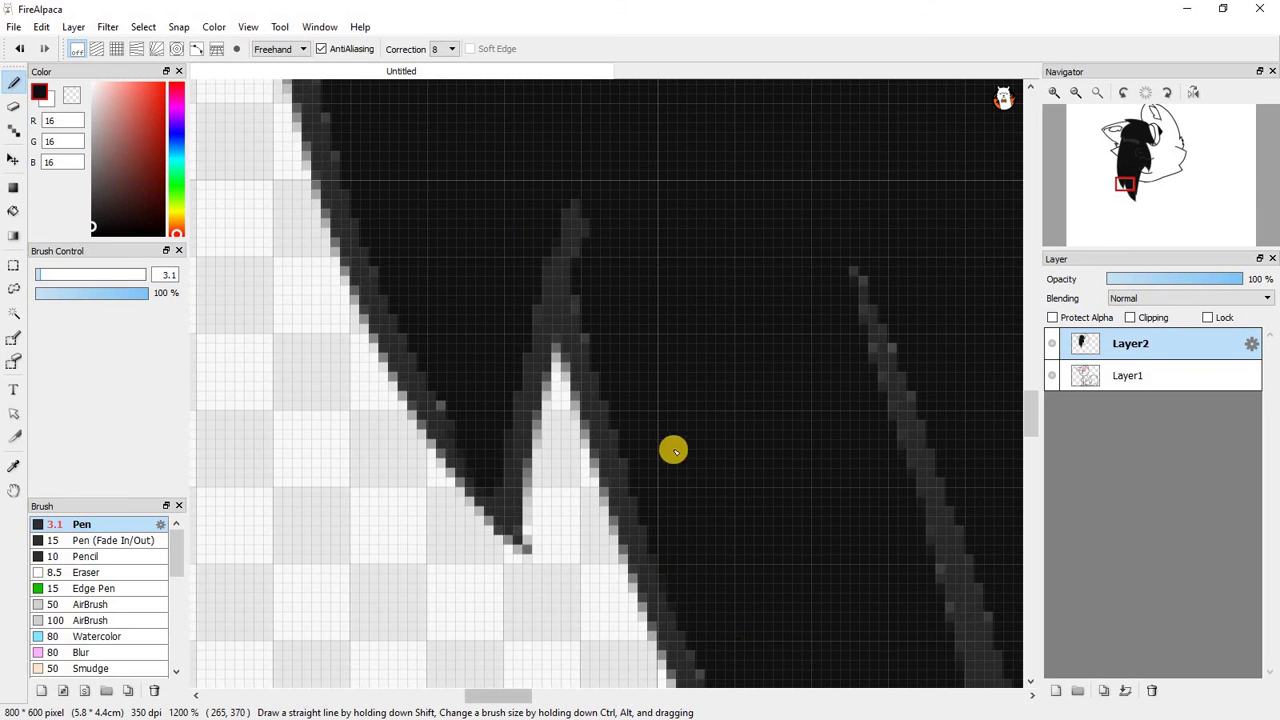
{"action": "scroll", "coordinate": [717, 471], "scroll_direction": "down", "scroll_amount": 3}
{"action": "scroll", "coordinate": [743, 591], "scroll_direction": "up", "scroll_amount": 4}
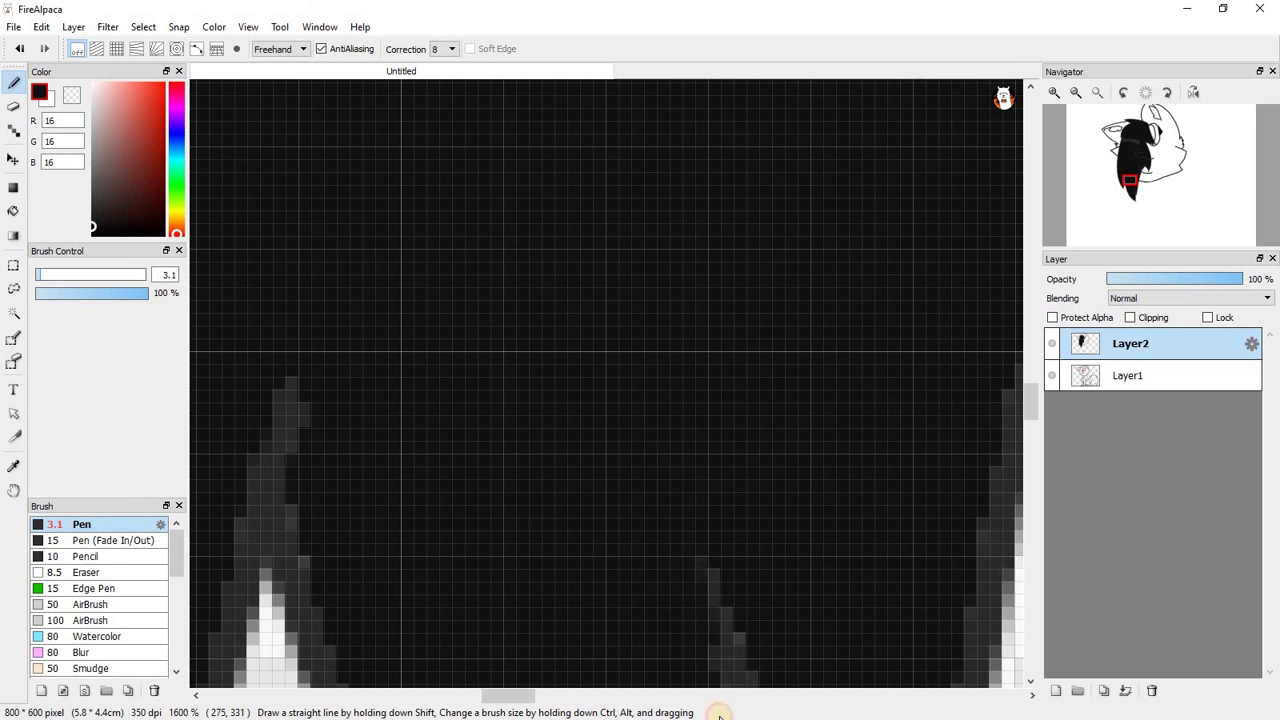
{"action": "scroll", "coordinate": [638, 360], "scroll_direction": "down", "scroll_amount": 8}
{"action": "scroll", "coordinate": [622, 233], "scroll_direction": "up", "scroll_amount": 2}
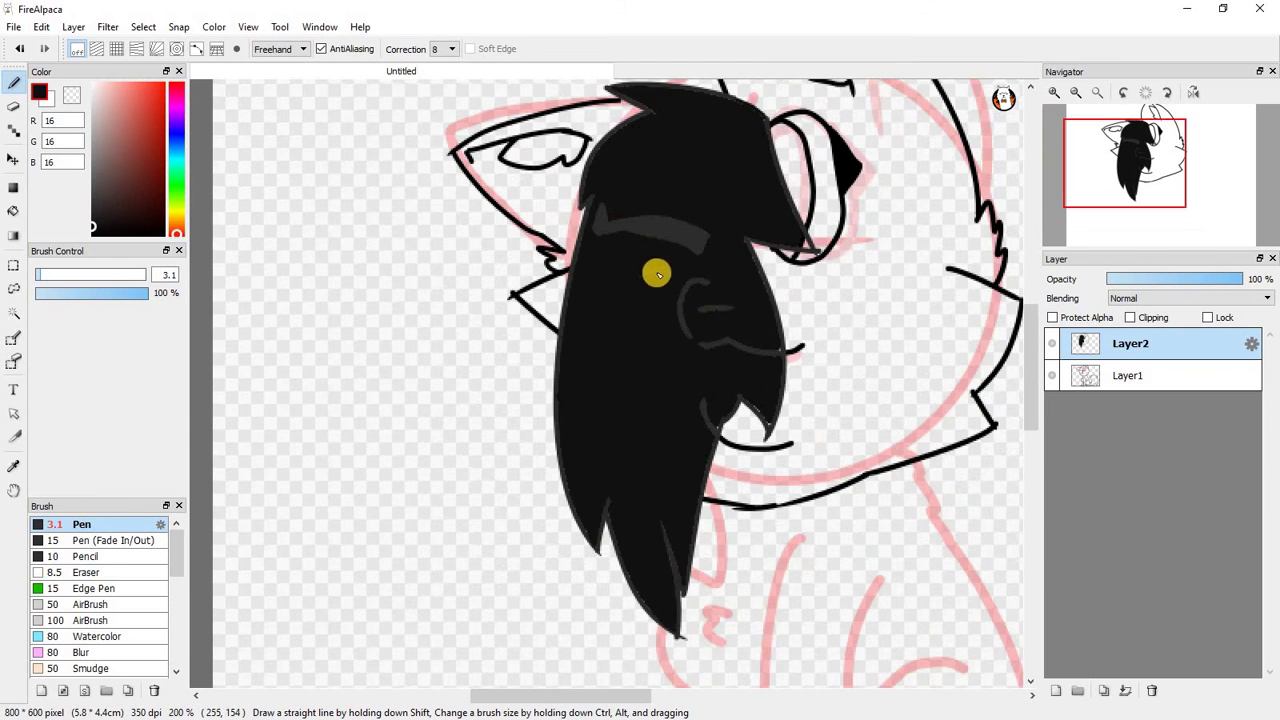
Paint over the leftover light pixels around the fringe's small notch beside the mouth and inspect the tip beside the eye.
{"action": "scroll", "coordinate": [770, 430], "scroll_direction": "up", "scroll_amount": 6}
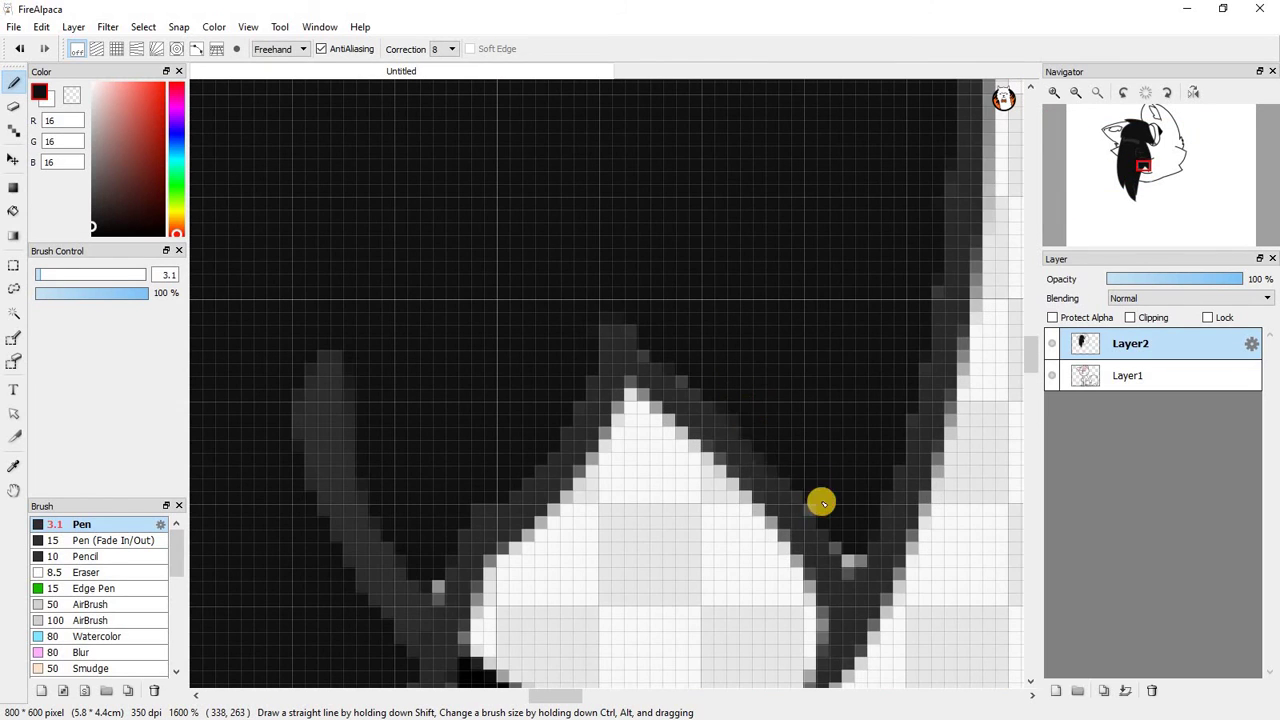
{"action": "left_click", "coordinate": [852, 571]}
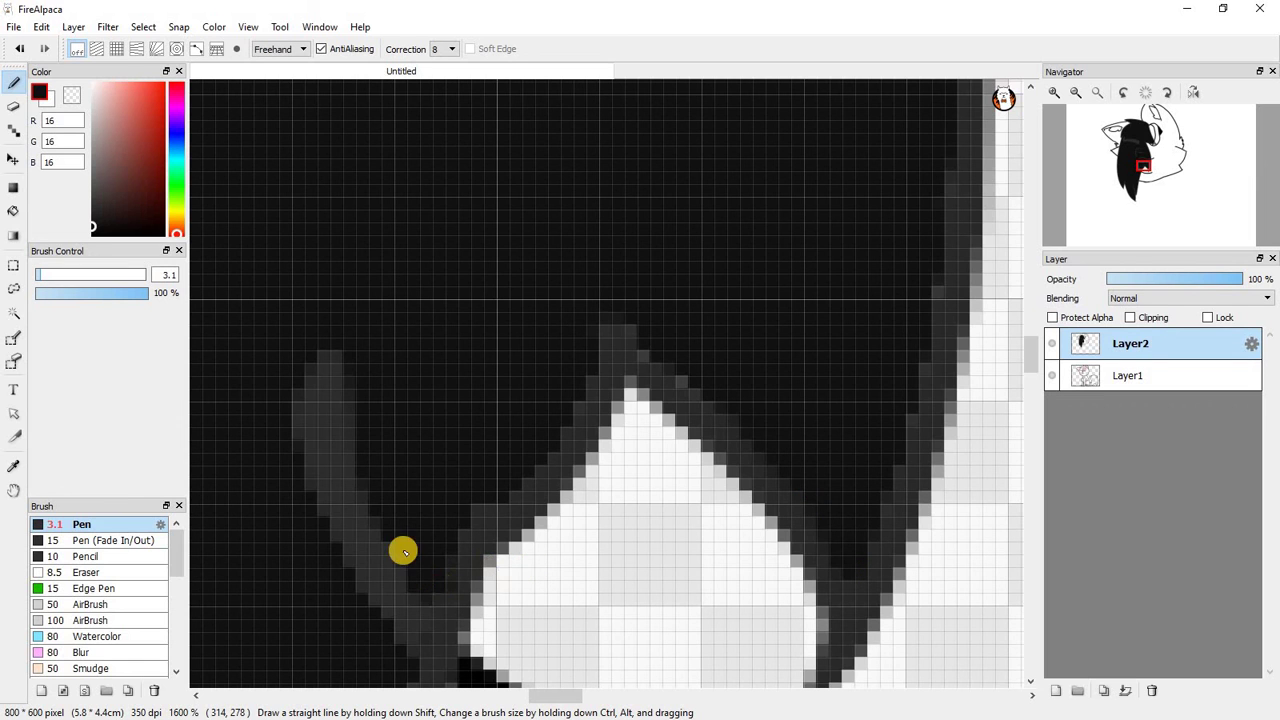
{"action": "mouse_move", "coordinate": [290, 320]}
{"action": "left_mouse_down"}
{"action": "mouse_move", "coordinate": [331, 599]}
{"action": "mouse_move", "coordinate": [355, 665]}
{"action": "left_mouse_up"}
{"action": "scroll", "coordinate": [440, 416], "scroll_direction": "down", "scroll_amount": 7}
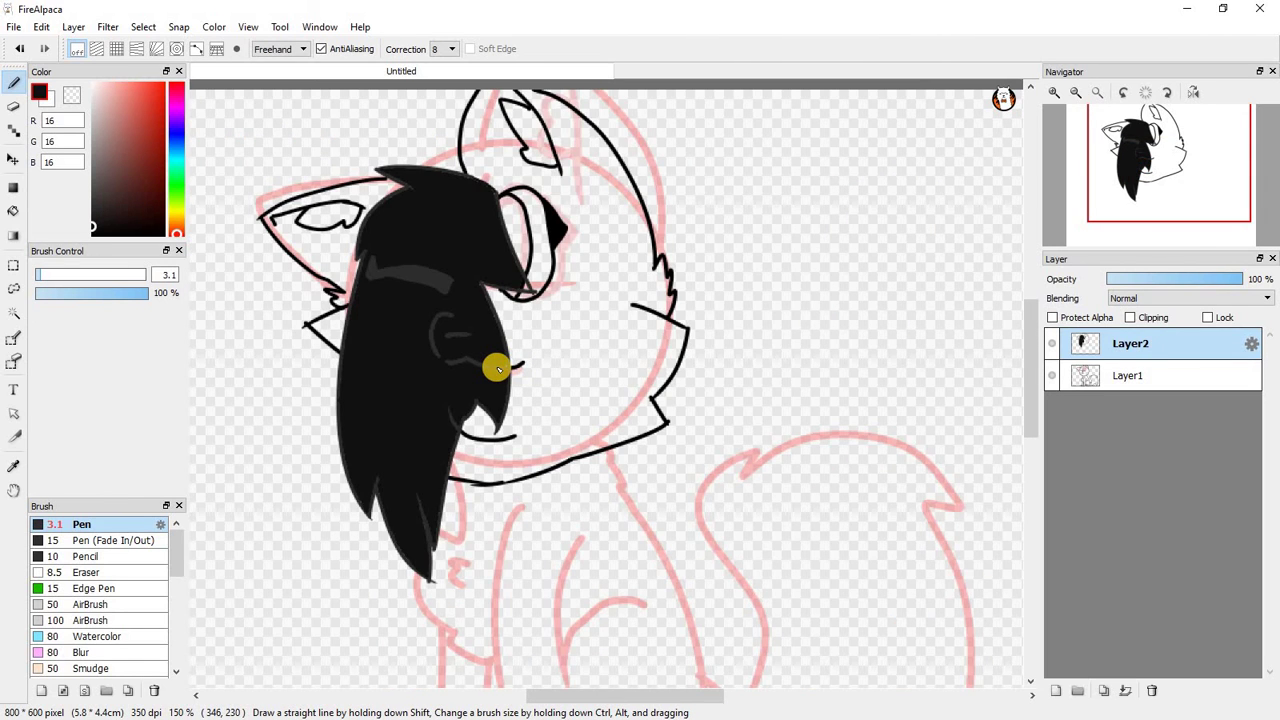
{"action": "scroll", "coordinate": [483, 300], "scroll_direction": "up", "scroll_amount": 6}
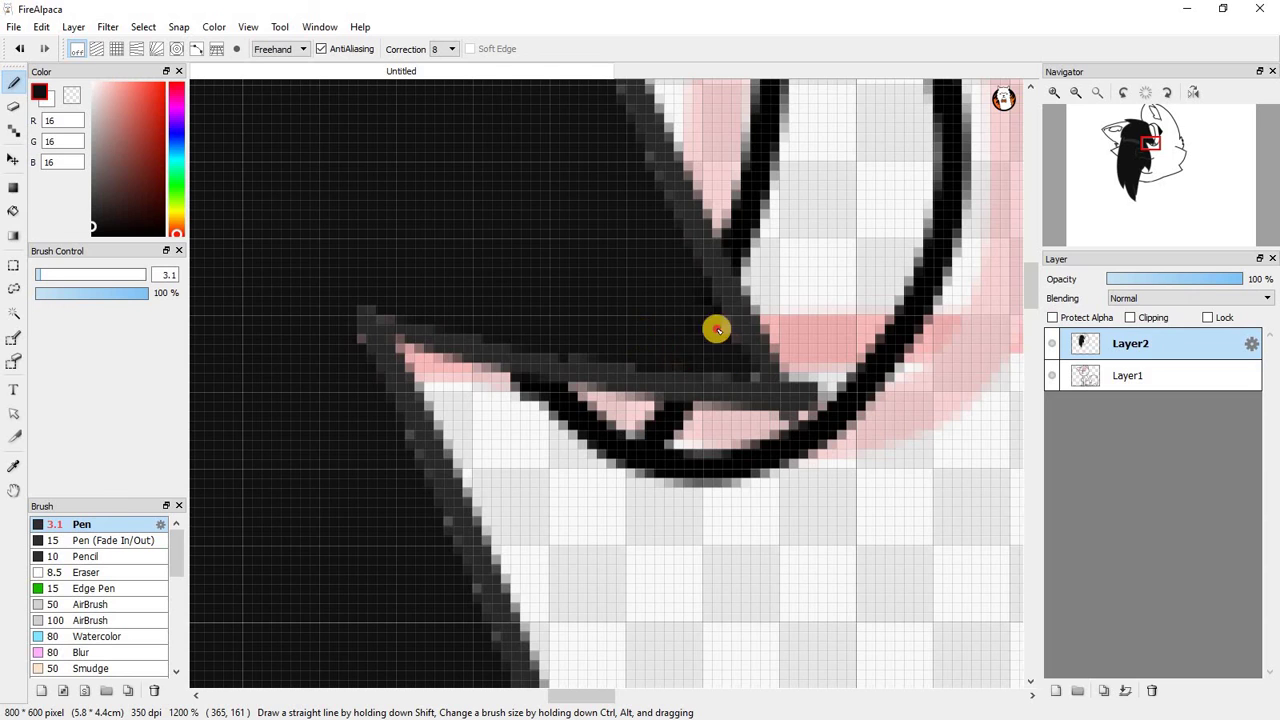
{"action": "scroll", "coordinate": [646, 380], "scroll_direction": "down", "scroll_amount": 5}
{"action": "scroll", "coordinate": [646, 380], "scroll_direction": "down", "scroll_amount": 3}
{"action": "scroll", "coordinate": [694, 471], "scroll_direction": "up", "scroll_amount": 2}
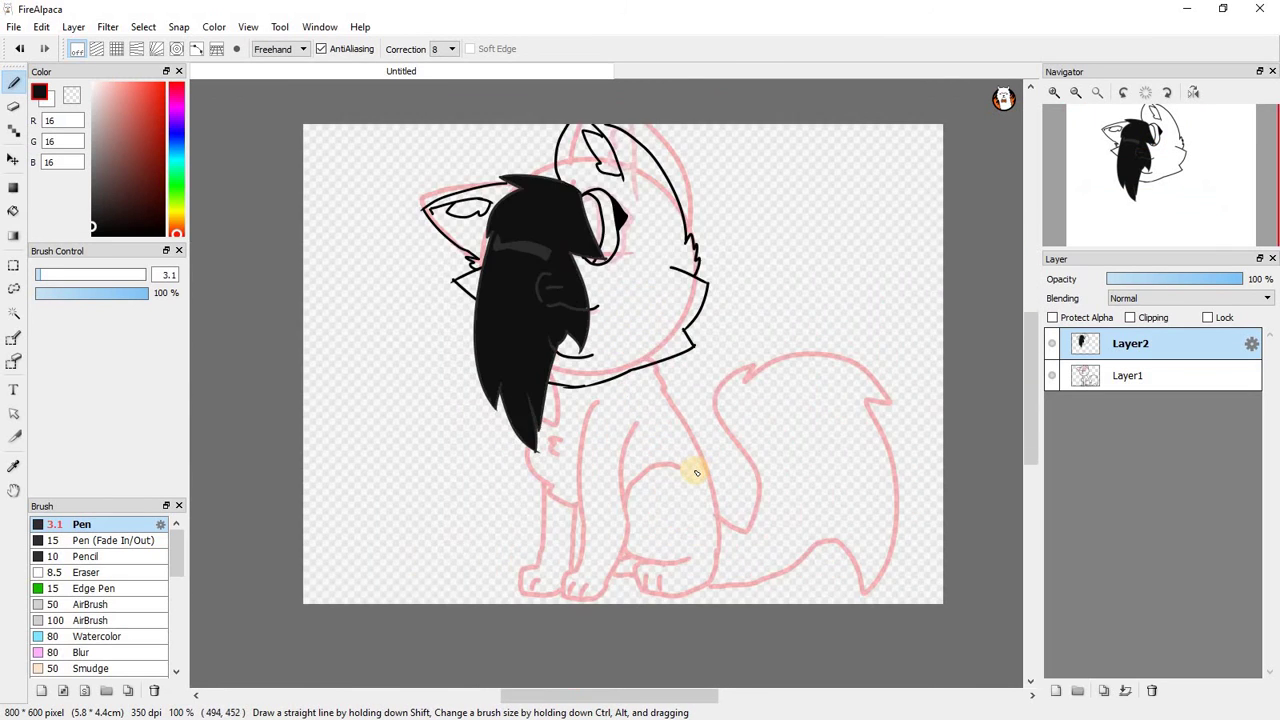
Set the pen colour to RGB 0, 0, 0 and try a chest line running down from the chin.
{"action": "left_click_drag", "start_coordinate": [129, 205], "coordinate": [42, 306]}
{"action": "scroll", "coordinate": [351, 291], "scroll_direction": "up", "scroll_amount": 4}
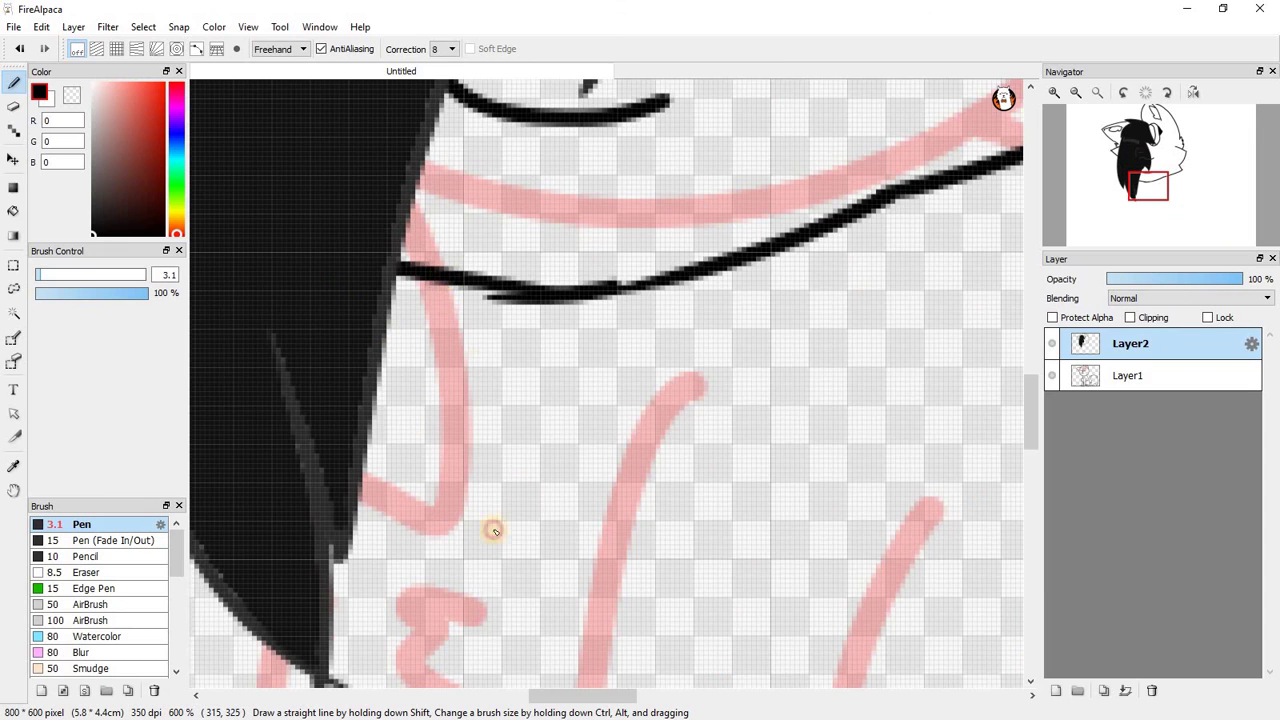
{"action": "mouse_move", "coordinate": [440, 285]}
{"action": "left_mouse_down"}
{"action": "mouse_move", "coordinate": [429, 526]}
{"action": "mouse_move", "coordinate": [343, 634]}
{"action": "mouse_move", "coordinate": [348, 680]}
{"action": "left_mouse_up"}
{"action": "scroll", "coordinate": [582, 444], "scroll_direction": "down", "scroll_amount": 4}
{"action": "scroll", "coordinate": [578, 480], "scroll_direction": "up", "scroll_amount": 5}
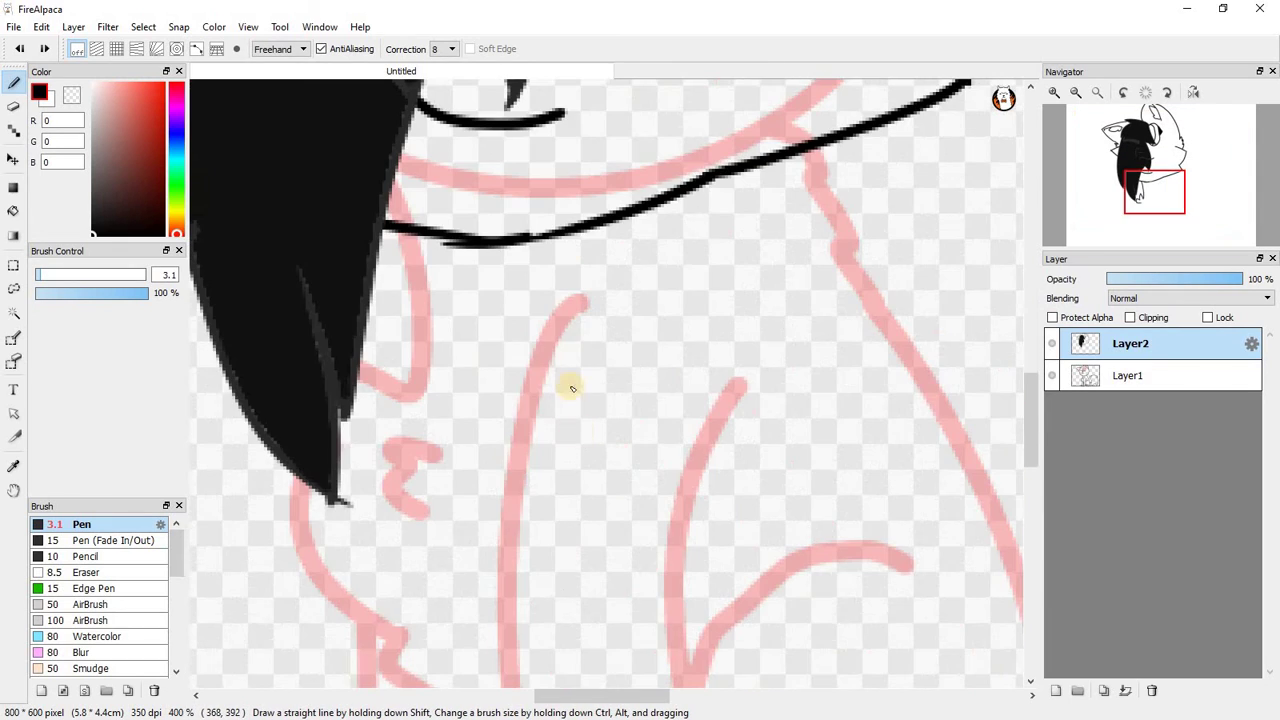
Ink the near front leg's front edge from the shoulder to the ankle and outline the front and underside of its paw.
{"action": "left_click_drag", "start_coordinate": [565, 315], "coordinate": [512, 683]}
{"action": "scroll", "coordinate": [519, 513], "scroll_direction": "down", "scroll_amount": 3}
{"action": "scroll", "coordinate": [511, 600], "scroll_direction": "up", "scroll_amount": 2}
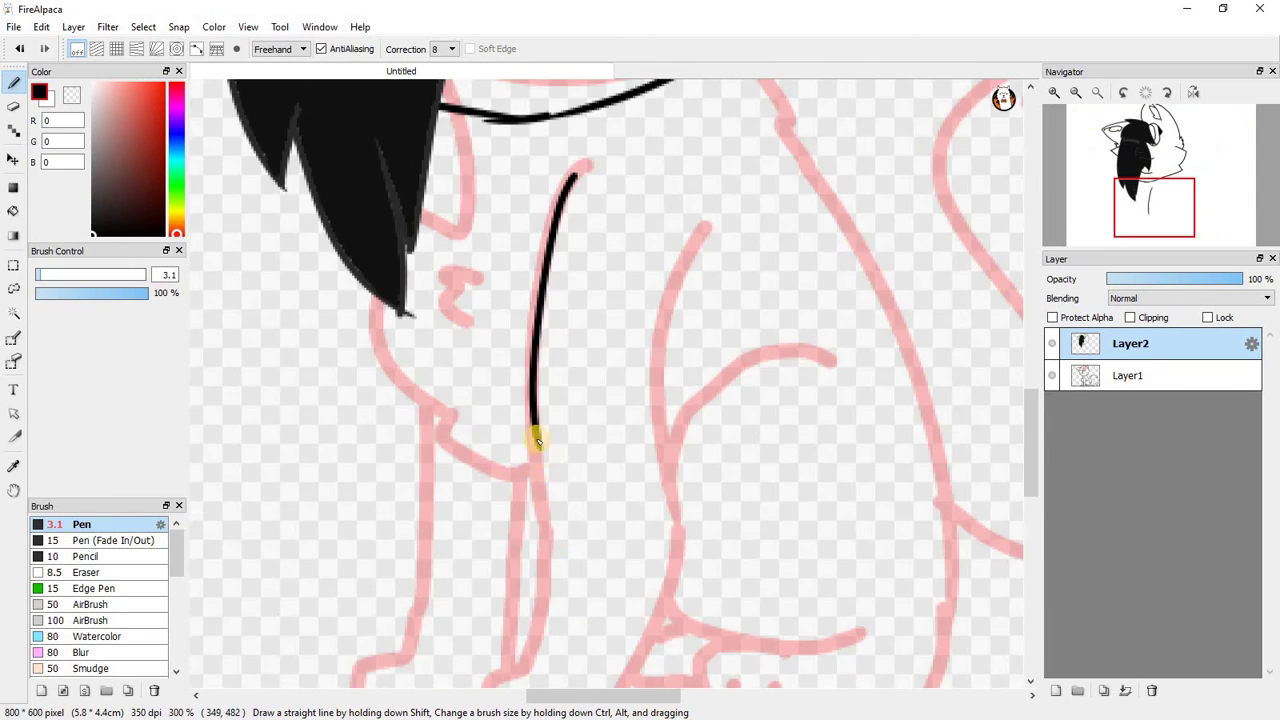
{"action": "mouse_move", "coordinate": [535, 437]}
{"action": "left_mouse_down"}
{"action": "mouse_move", "coordinate": [539, 602]}
{"action": "mouse_move", "coordinate": [511, 663]}
{"action": "left_mouse_up"}
{"action": "scroll", "coordinate": [512, 663], "scroll_direction": "down", "scroll_amount": 3}
{"action": "scroll", "coordinate": [514, 646], "scroll_direction": "up", "scroll_amount": 6}
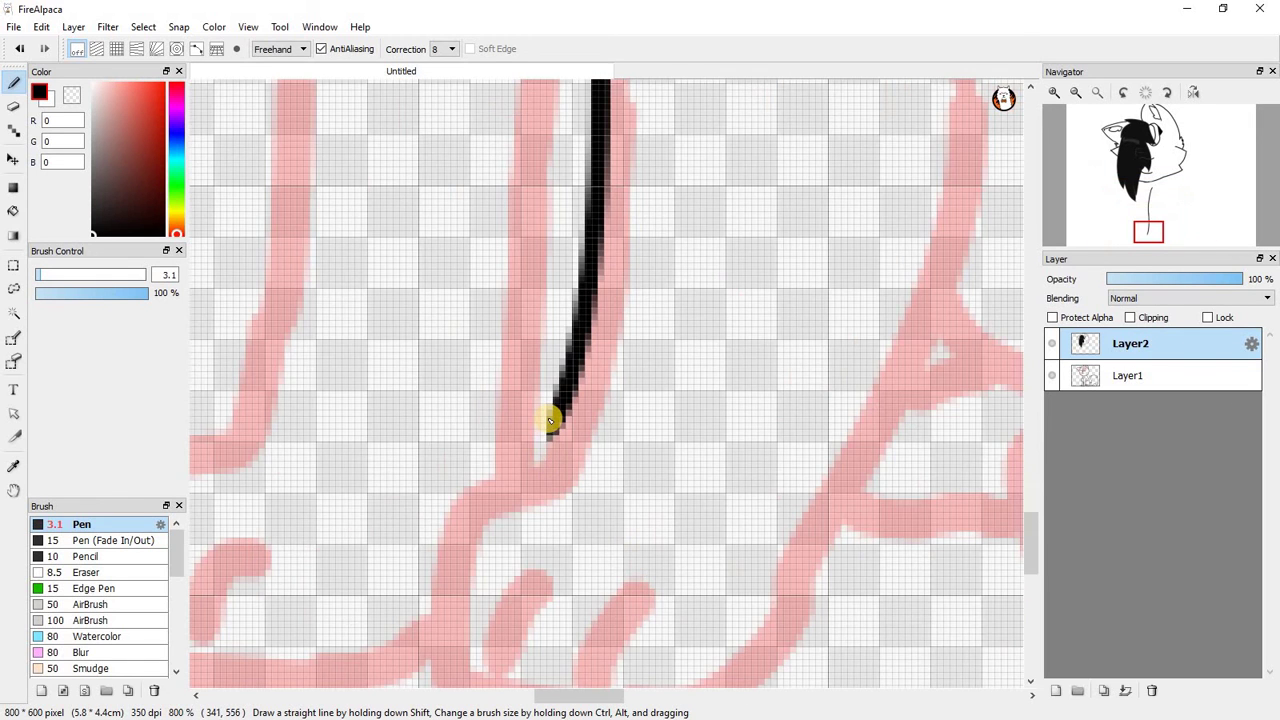
{"action": "mouse_move", "coordinate": [537, 436]}
{"action": "left_mouse_down"}
{"action": "mouse_move", "coordinate": [391, 493]}
{"action": "mouse_move", "coordinate": [390, 663]}
{"action": "mouse_move", "coordinate": [463, 713]}
{"action": "mouse_move", "coordinate": [643, 708]}
{"action": "left_mouse_up"}
{"action": "scroll", "coordinate": [514, 394], "scroll_direction": "down", "scroll_amount": 3}
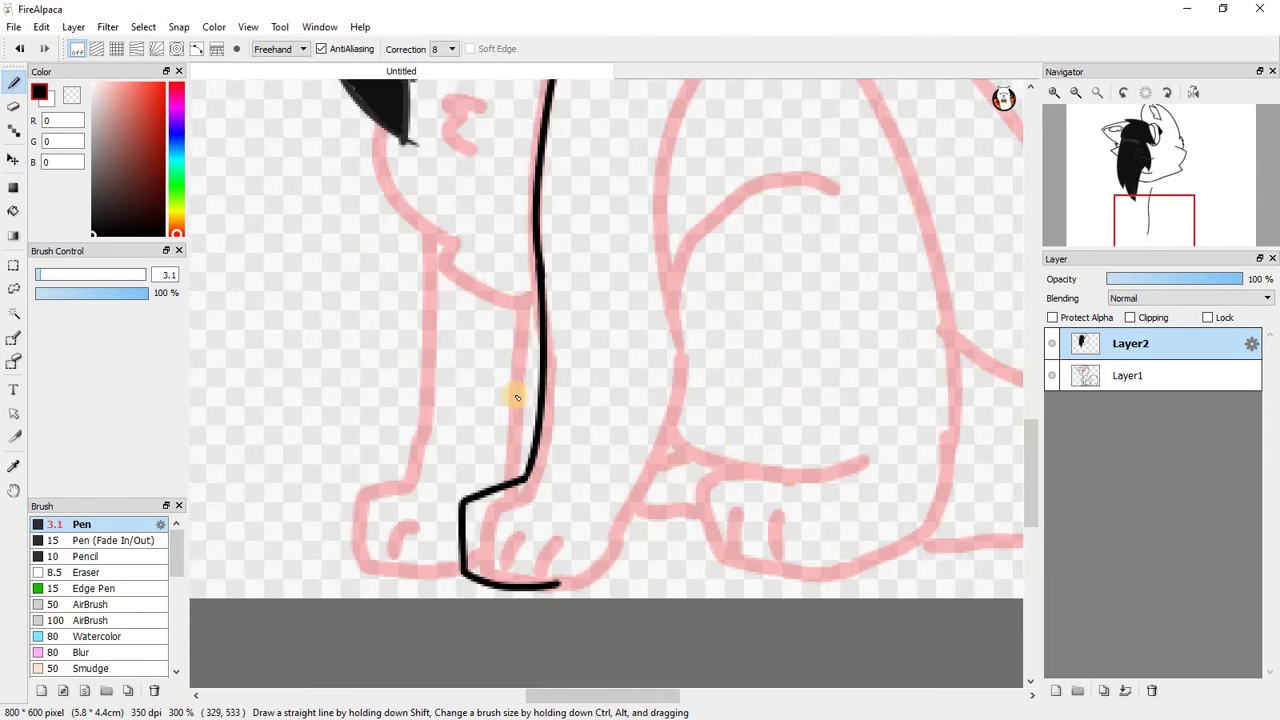
Draw the near front leg's back edge from the shoulder down to the paw, with a jagged fur tuft at the elbow.
{"action": "scroll", "coordinate": [631, 151], "scroll_direction": "up", "scroll_amount": 1}
{"action": "left_click_drag", "start_coordinate": [645, 133], "coordinate": [605, 373]}
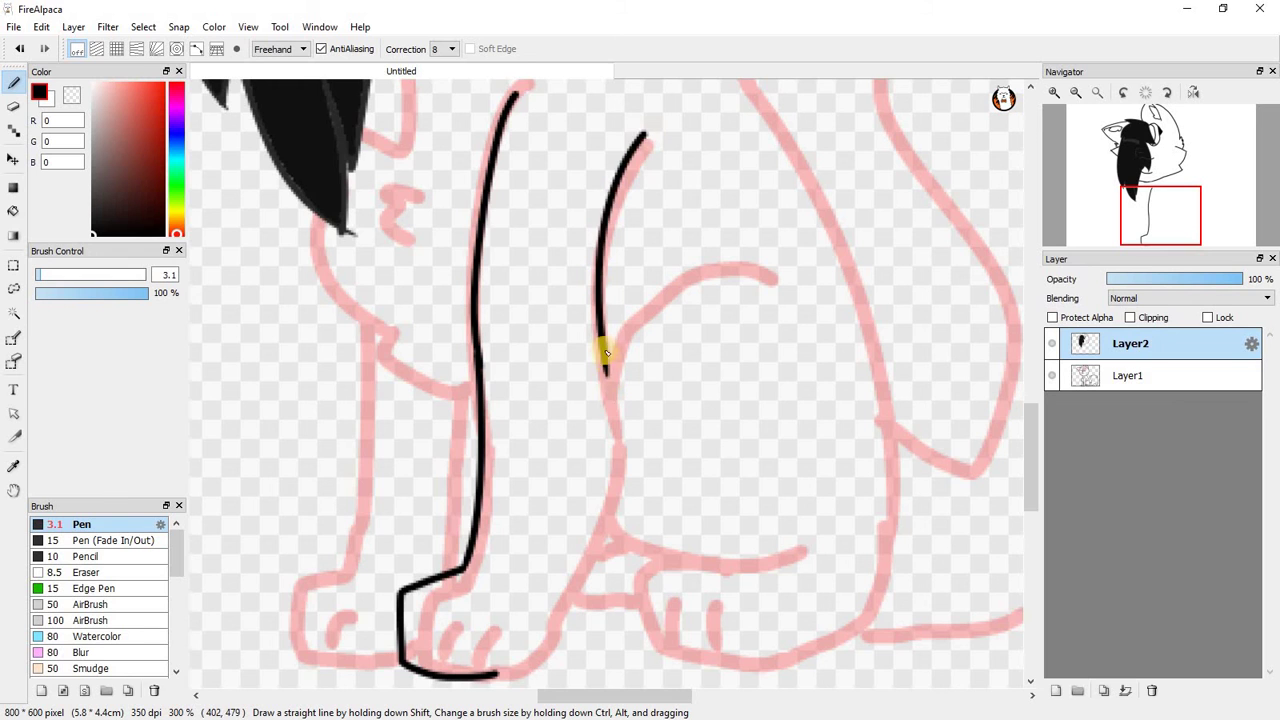
{"action": "scroll", "coordinate": [606, 386], "scroll_direction": "up", "scroll_amount": 1}
{"action": "mouse_move", "coordinate": [642, 467]}
{"action": "left_mouse_down"}
{"action": "mouse_move", "coordinate": [609, 458]}
{"action": "mouse_move", "coordinate": [653, 518]}
{"action": "mouse_move", "coordinate": [619, 500]}
{"action": "mouse_move", "coordinate": [623, 576]}
{"action": "mouse_move", "coordinate": [605, 560]}
{"action": "mouse_move", "coordinate": [575, 610]}
{"action": "left_mouse_up"}
{"action": "scroll", "coordinate": [592, 540], "scroll_direction": "down", "scroll_amount": 3}
{"action": "scroll", "coordinate": [592, 540], "scroll_direction": "down", "scroll_amount": 3}
{"action": "scroll", "coordinate": [580, 602], "scroll_direction": "up", "scroll_amount": 5}
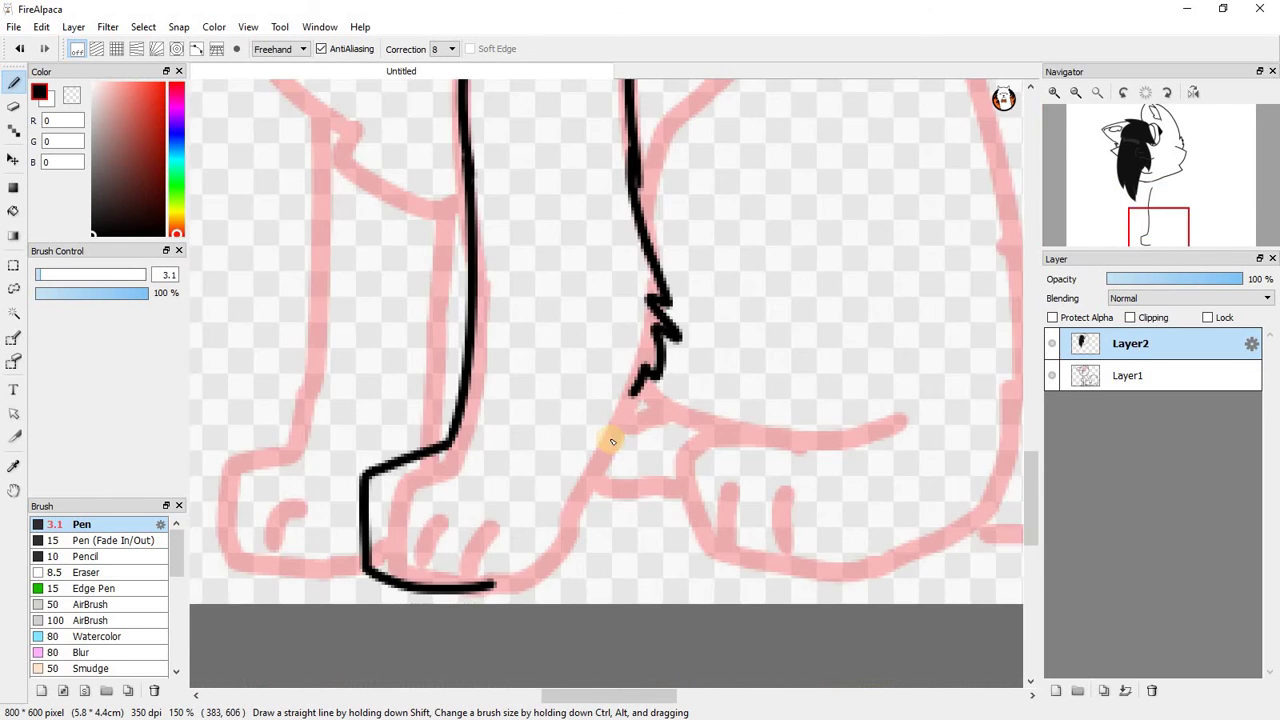
{"action": "scroll", "coordinate": [612, 439], "scroll_direction": "up", "scroll_amount": 2}
{"action": "left_click_drag", "start_coordinate": [656, 358], "coordinate": [455, 716]}
{"action": "scroll", "coordinate": [489, 648], "scroll_direction": "down", "scroll_amount": 3}
{"action": "scroll", "coordinate": [499, 557], "scroll_direction": "down", "scroll_amount": 3}
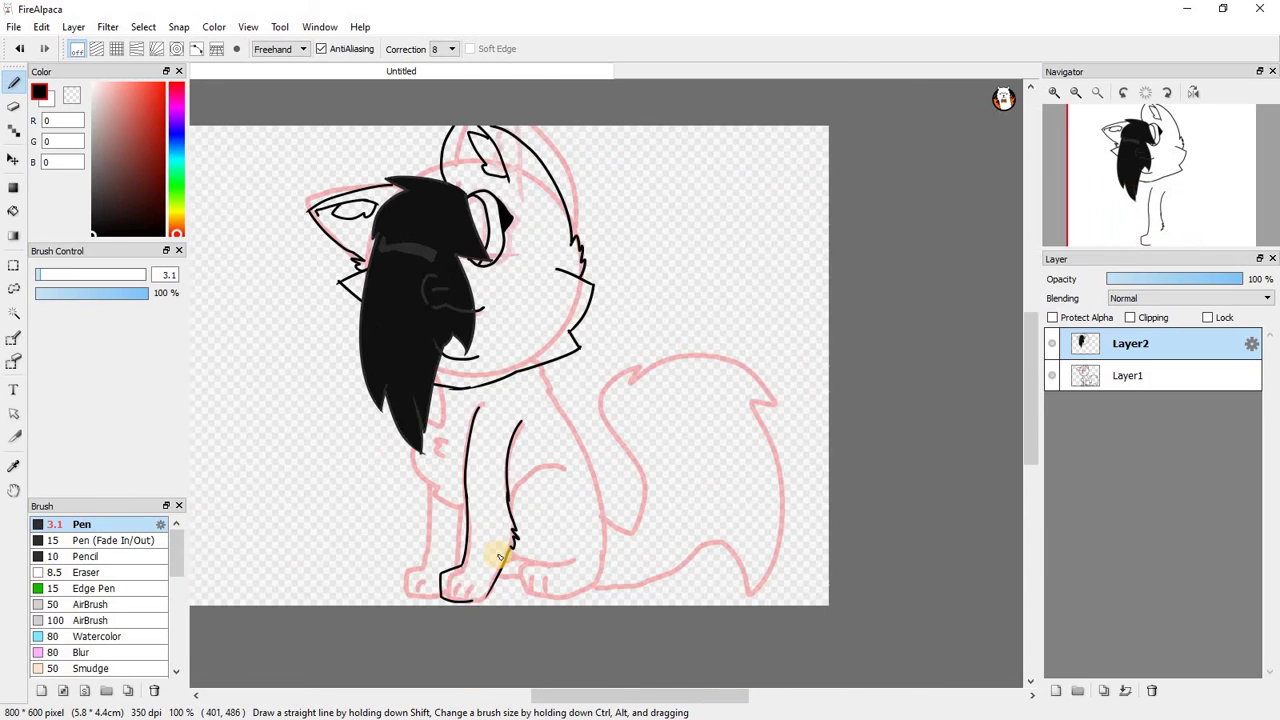
Close the near front paw's outline with a curved stroke joining its underside to the leg's back edge.
{"action": "scroll", "coordinate": [505, 615], "scroll_direction": "up", "scroll_amount": 3}
{"action": "scroll", "coordinate": [418, 606], "scroll_direction": "up", "scroll_amount": 3}
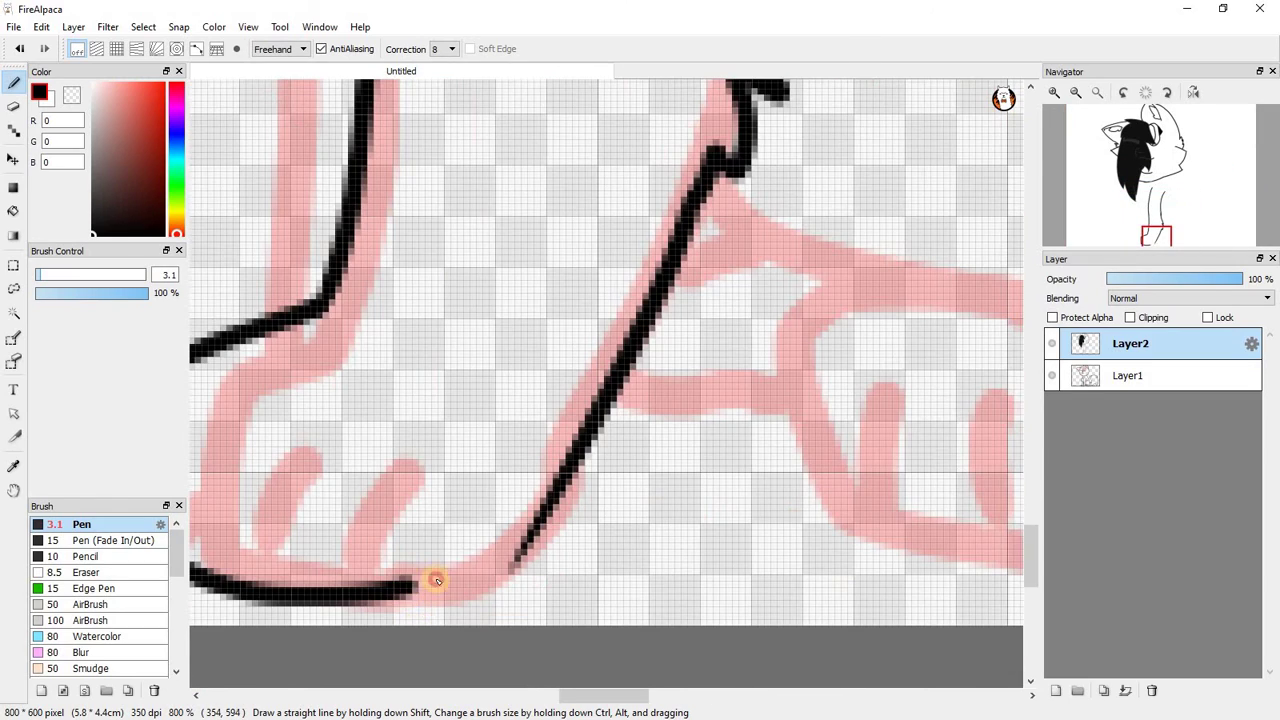
{"action": "mouse_move", "coordinate": [436, 580]}
{"action": "left_mouse_down"}
{"action": "mouse_move", "coordinate": [512, 548]}
{"action": "mouse_move", "coordinate": [537, 503]}
{"action": "left_mouse_up"}
{"action": "scroll", "coordinate": [500, 511], "scroll_direction": "down", "scroll_amount": 2}
{"action": "scroll", "coordinate": [567, 441], "scroll_direction": "up", "scroll_amount": 3}
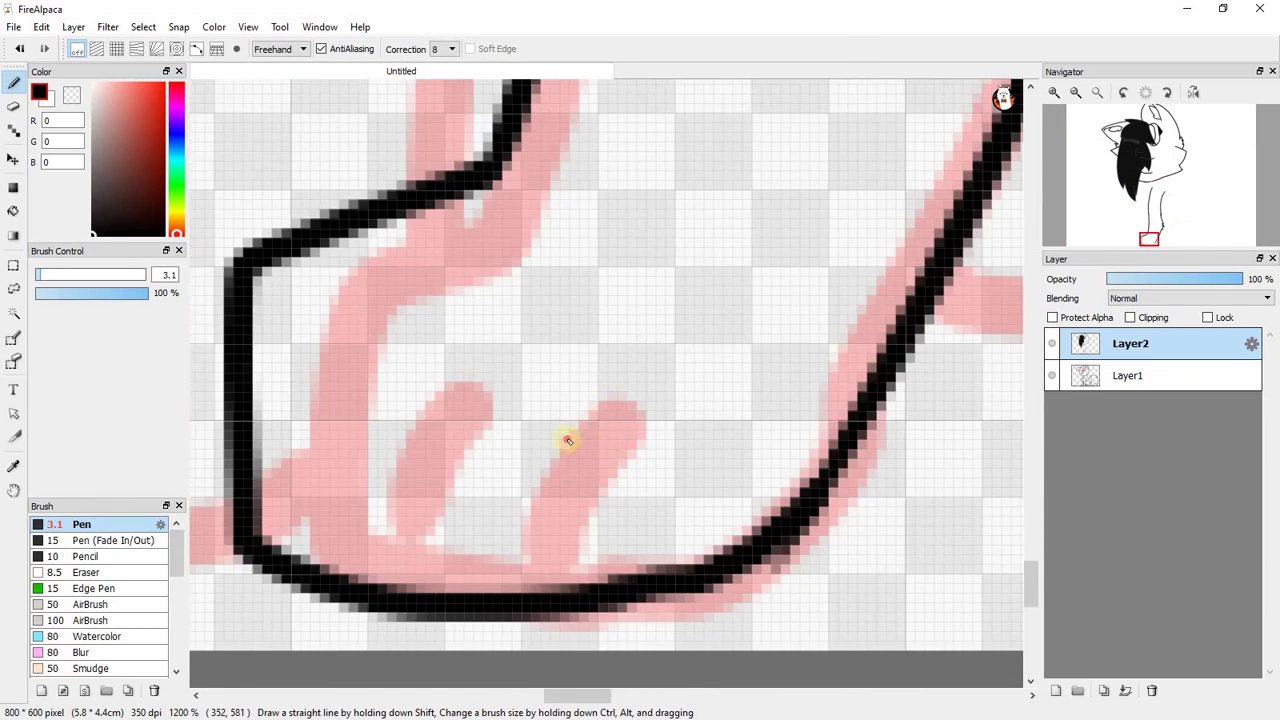
Draw two curved toe lines on the near front paw.
{"action": "mouse_move", "coordinate": [567, 441]}
{"action": "left_mouse_down"}
{"action": "mouse_move", "coordinate": [534, 631]}
{"action": "mouse_move", "coordinate": [486, 623]}
{"action": "left_mouse_up"}
{"action": "key", "text": "ctrl+z"}
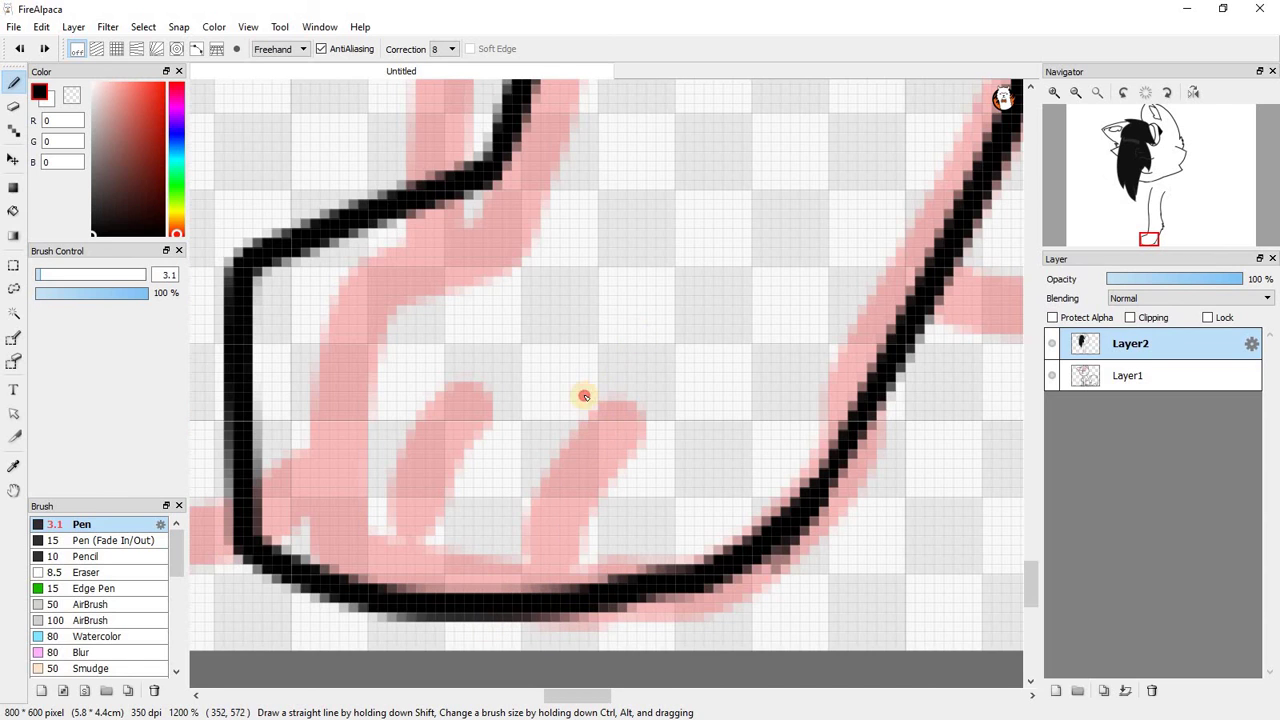
{"action": "mouse_move", "coordinate": [598, 380]}
{"action": "left_mouse_down"}
{"action": "mouse_move", "coordinate": [522, 494]}
{"action": "mouse_move", "coordinate": [524, 592]}
{"action": "left_mouse_up"}
{"action": "mouse_move", "coordinate": [357, 380]}
{"action": "left_mouse_down"}
{"action": "mouse_move", "coordinate": [322, 463]}
{"action": "mouse_move", "coordinate": [345, 570]}
{"action": "left_mouse_up"}
{"action": "scroll", "coordinate": [708, 437], "scroll_direction": "down", "scroll_amount": 1}
{"action": "scroll", "coordinate": [708, 437], "scroll_direction": "down", "scroll_amount": 6}
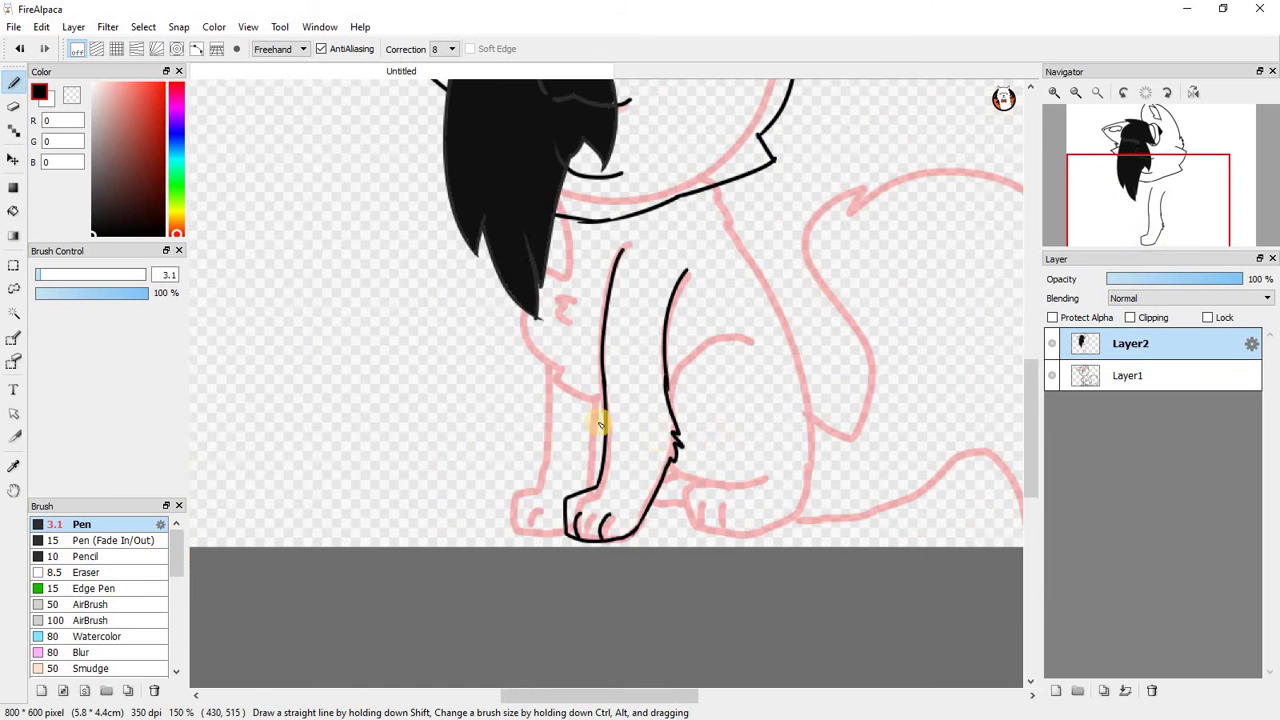
Draw the fluffy chest outline from the jaw line to the near front leg, with a jagged fur mark inside it.
{"action": "scroll", "coordinate": [573, 288], "scroll_direction": "up", "scroll_amount": 3}
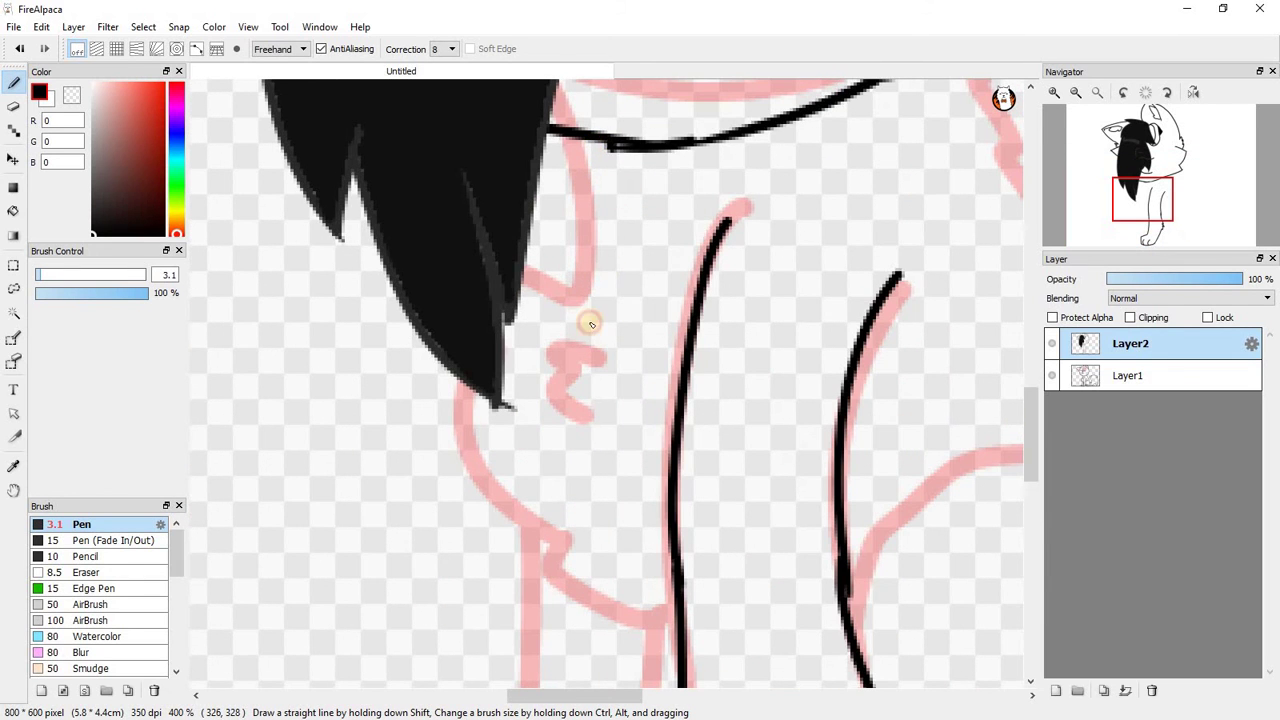
{"action": "mouse_move", "coordinate": [612, 148]}
{"action": "left_mouse_down"}
{"action": "mouse_move", "coordinate": [551, 246]}
{"action": "mouse_move", "coordinate": [509, 460]}
{"action": "mouse_move", "coordinate": [571, 563]}
{"action": "mouse_move", "coordinate": [568, 630]}
{"action": "left_mouse_up"}
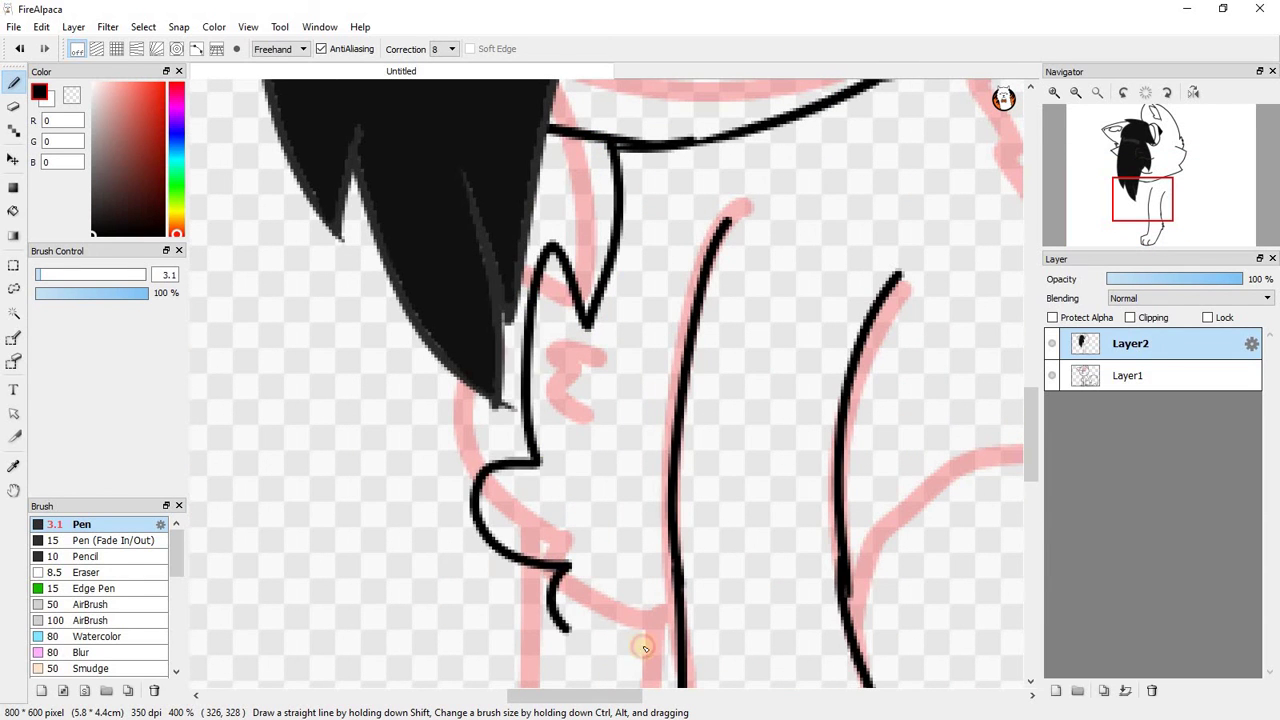
{"action": "scroll", "coordinate": [600, 379], "scroll_direction": "up", "scroll_amount": 2}
{"action": "mouse_move", "coordinate": [600, 377]}
{"action": "left_mouse_down"}
{"action": "mouse_move", "coordinate": [518, 349]}
{"action": "mouse_move", "coordinate": [560, 451]}
{"action": "mouse_move", "coordinate": [572, 549]}
{"action": "left_mouse_up"}
{"action": "scroll", "coordinate": [641, 330], "scroll_direction": "down", "scroll_amount": 7}
Ink the far front leg's front edge below the chest fluff and outline its paw up to the near paw.
{"action": "scroll", "coordinate": [600, 396], "scroll_direction": "up", "scroll_amount": 6}
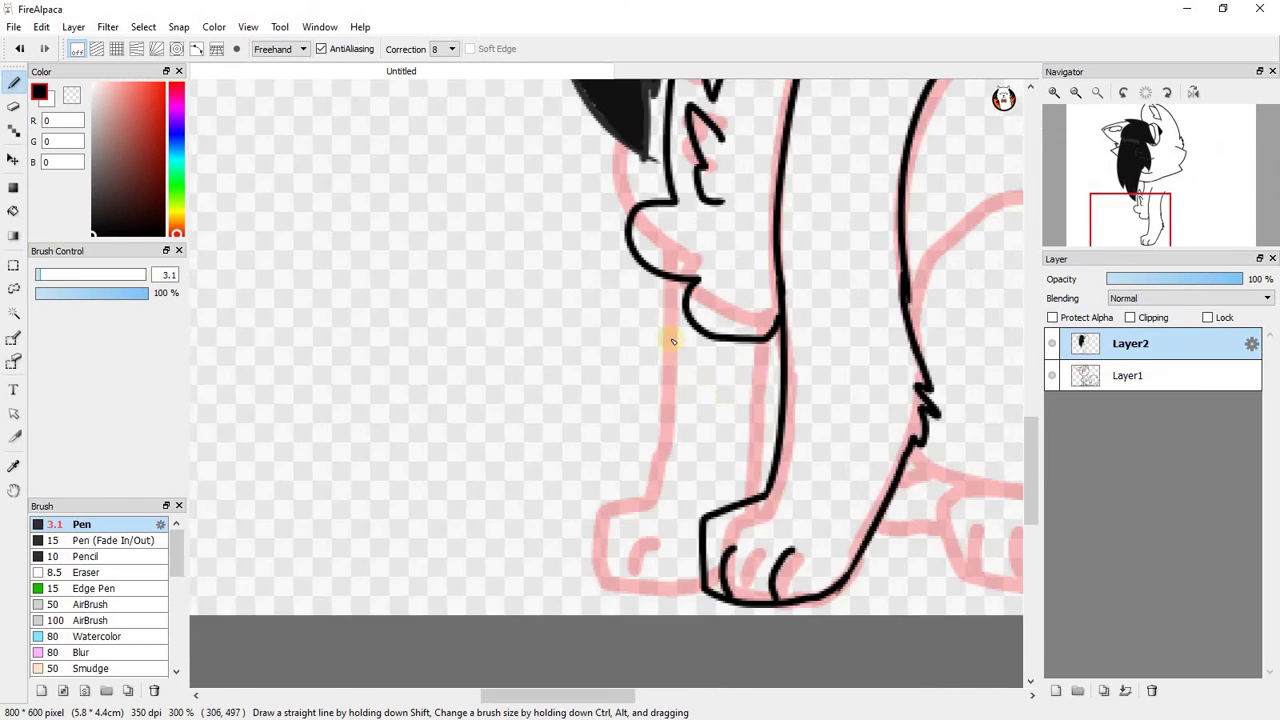
{"action": "left_click_drag", "start_coordinate": [614, 171], "coordinate": [558, 575]}
{"action": "scroll", "coordinate": [569, 547], "scroll_direction": "down", "scroll_amount": 3}
{"action": "scroll", "coordinate": [569, 547], "scroll_direction": "up", "scroll_amount": 6}
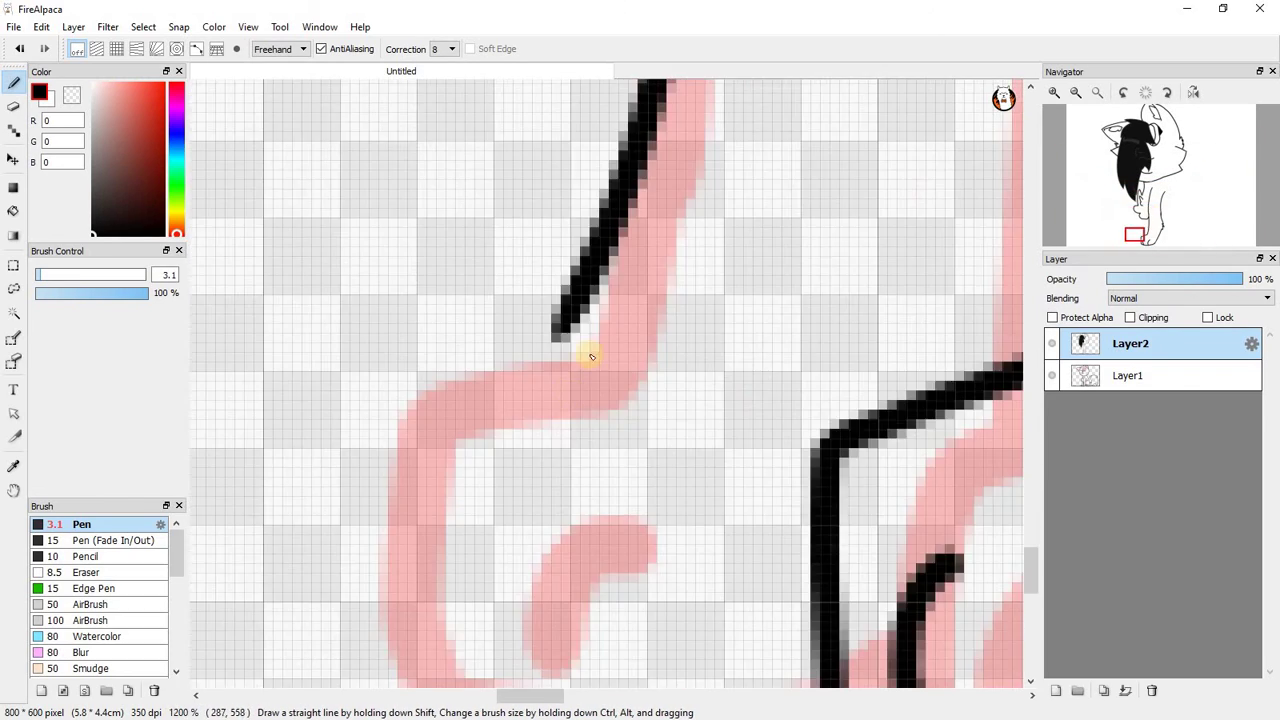
{"action": "mouse_move", "coordinate": [426, 368]}
{"action": "left_mouse_down"}
{"action": "mouse_move", "coordinate": [431, 620]}
{"action": "mouse_move", "coordinate": [478, 698]}
{"action": "mouse_move", "coordinate": [687, 659]}
{"action": "left_mouse_up"}
{"action": "scroll", "coordinate": [629, 540], "scroll_direction": "down", "scroll_amount": 6}
{"action": "scroll", "coordinate": [636, 552], "scroll_direction": "up", "scroll_amount": 7}
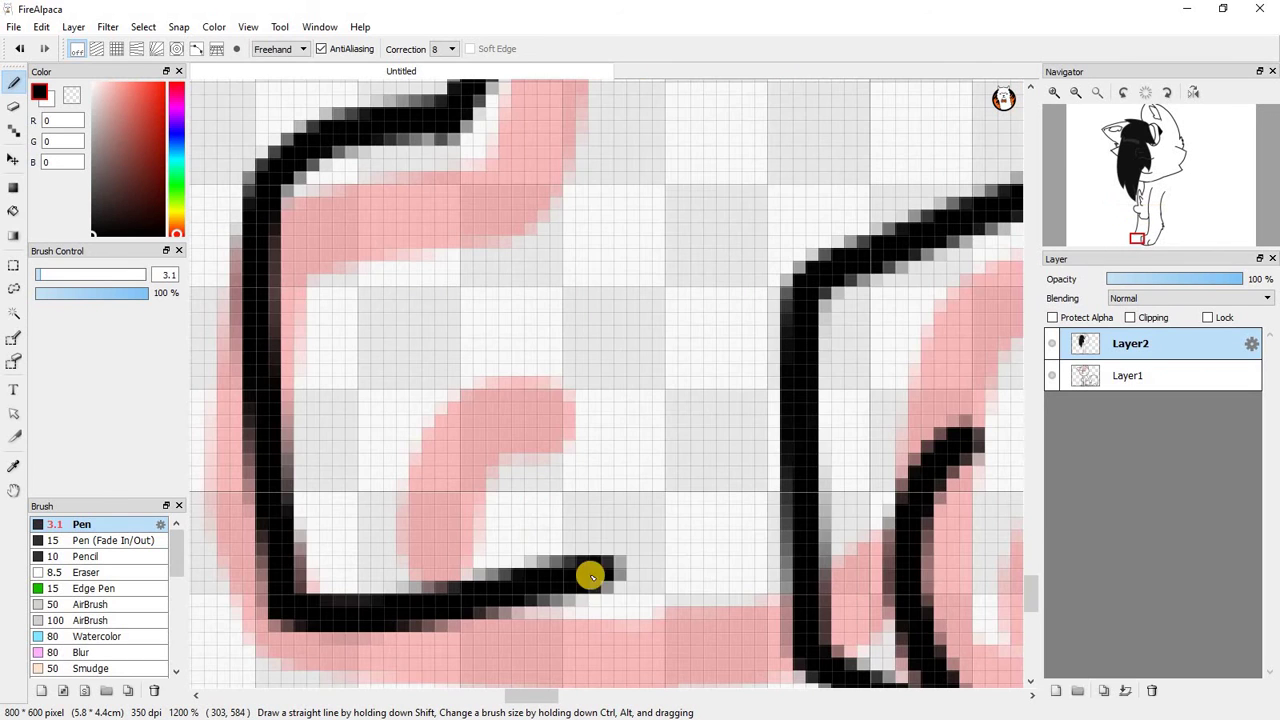
{"action": "mouse_move", "coordinate": [580, 567]}
{"action": "left_mouse_down"}
{"action": "mouse_move", "coordinate": [782, 553]}
{"action": "mouse_move", "coordinate": [751, 551]}
{"action": "left_mouse_up"}
{"action": "scroll", "coordinate": [755, 415], "scroll_direction": "down", "scroll_amount": 3}
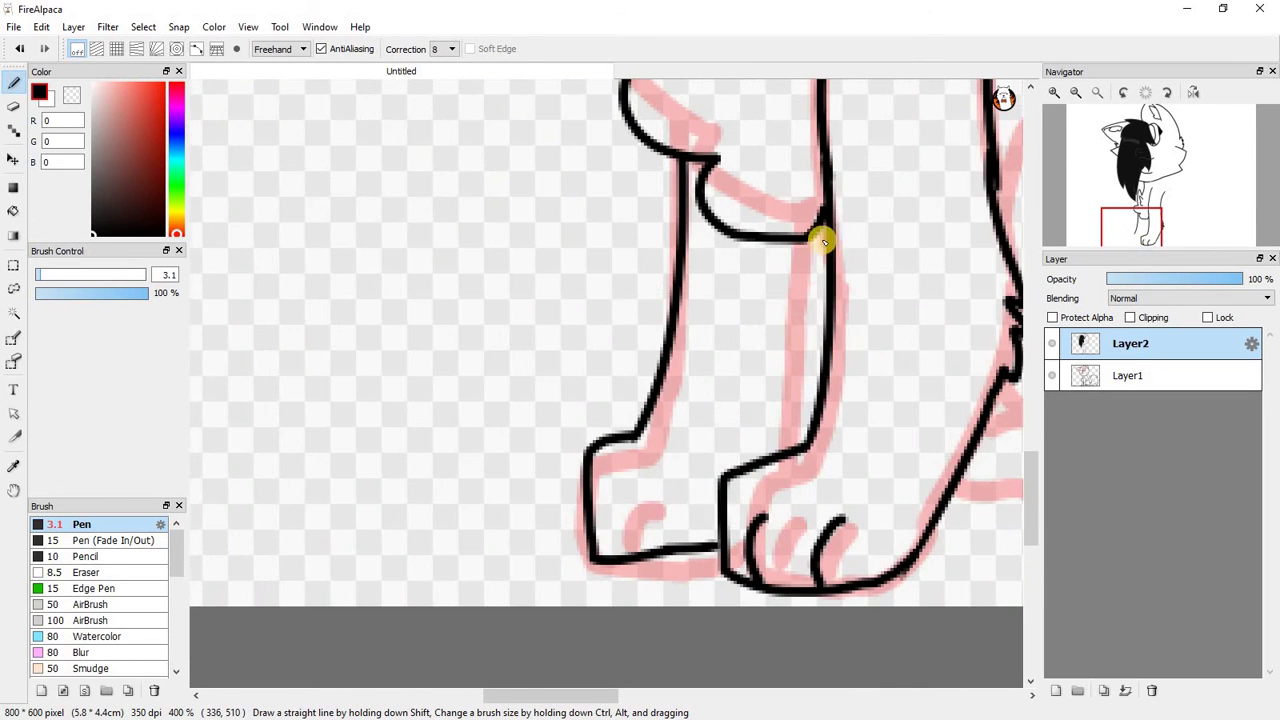
Draw the far front leg's back edge from the bottom of the chest fluff to the top of the near paw.
{"action": "scroll", "coordinate": [824, 242], "scroll_direction": "up", "scroll_amount": 1}
{"action": "mouse_move", "coordinate": [809, 180]}
{"action": "left_mouse_down"}
{"action": "mouse_move", "coordinate": [764, 517]}
{"action": "mouse_move", "coordinate": [779, 467]}
{"action": "mouse_move", "coordinate": [740, 597]}
{"action": "left_mouse_up"}
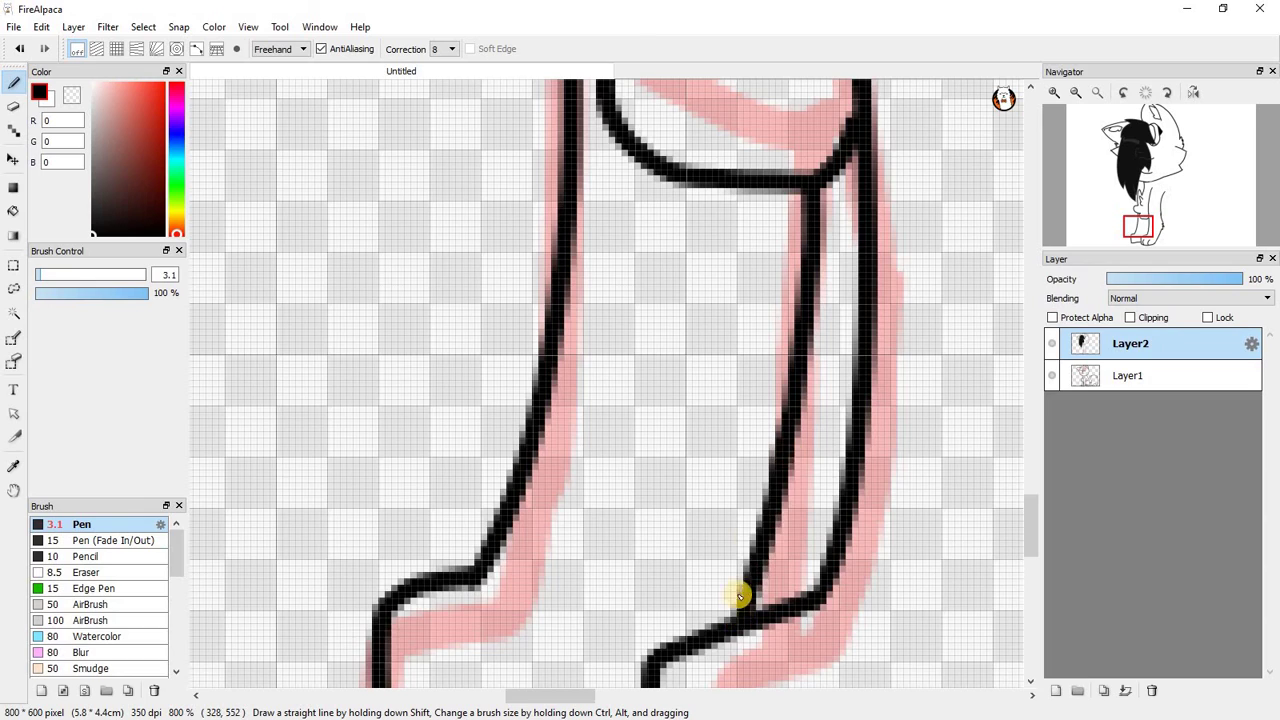
{"action": "scroll", "coordinate": [737, 414], "scroll_direction": "down", "scroll_amount": 8}
{"action": "scroll", "coordinate": [591, 506], "scroll_direction": "up", "scroll_amount": 8}
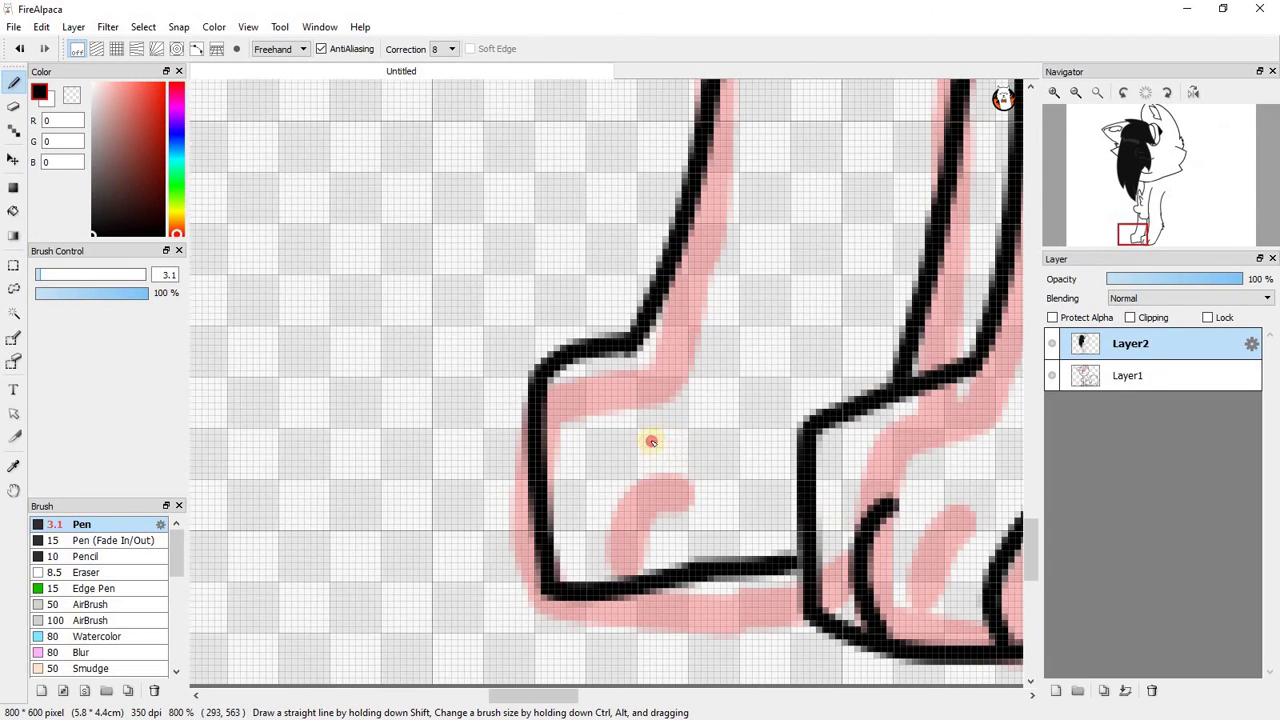
{"action": "left_click_drag", "start_coordinate": [688, 445], "coordinate": [620, 600]}
{"action": "scroll", "coordinate": [617, 505], "scroll_direction": "down", "scroll_amount": 1}
{"action": "scroll", "coordinate": [620, 523], "scroll_direction": "up", "scroll_amount": 1}
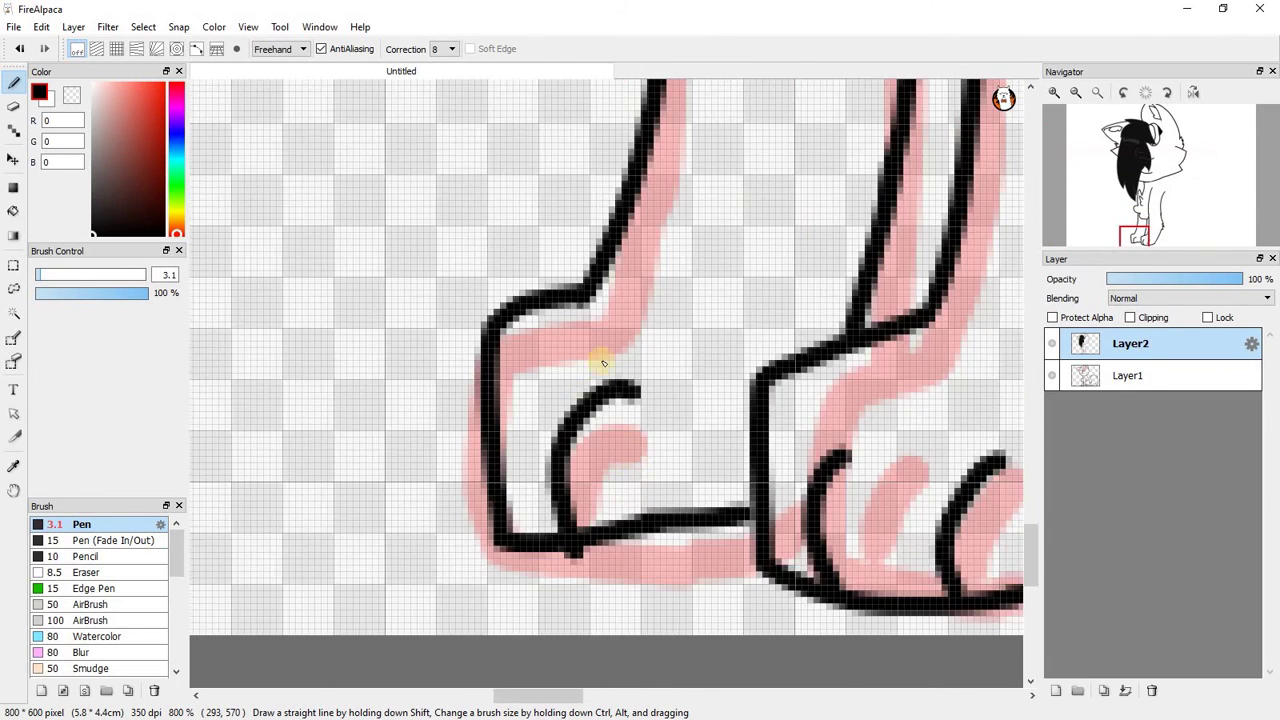
{"action": "key", "text": "ctrl+z"}
{"action": "scroll", "coordinate": [603, 420], "scroll_direction": "up", "scroll_amount": 1}
{"action": "mouse_move", "coordinate": [663, 336]}
{"action": "left_mouse_down"}
{"action": "mouse_move", "coordinate": [503, 523]}
{"action": "mouse_move", "coordinate": [540, 589]}
{"action": "left_mouse_up"}
{"action": "scroll", "coordinate": [576, 471], "scroll_direction": "down", "scroll_amount": 1}
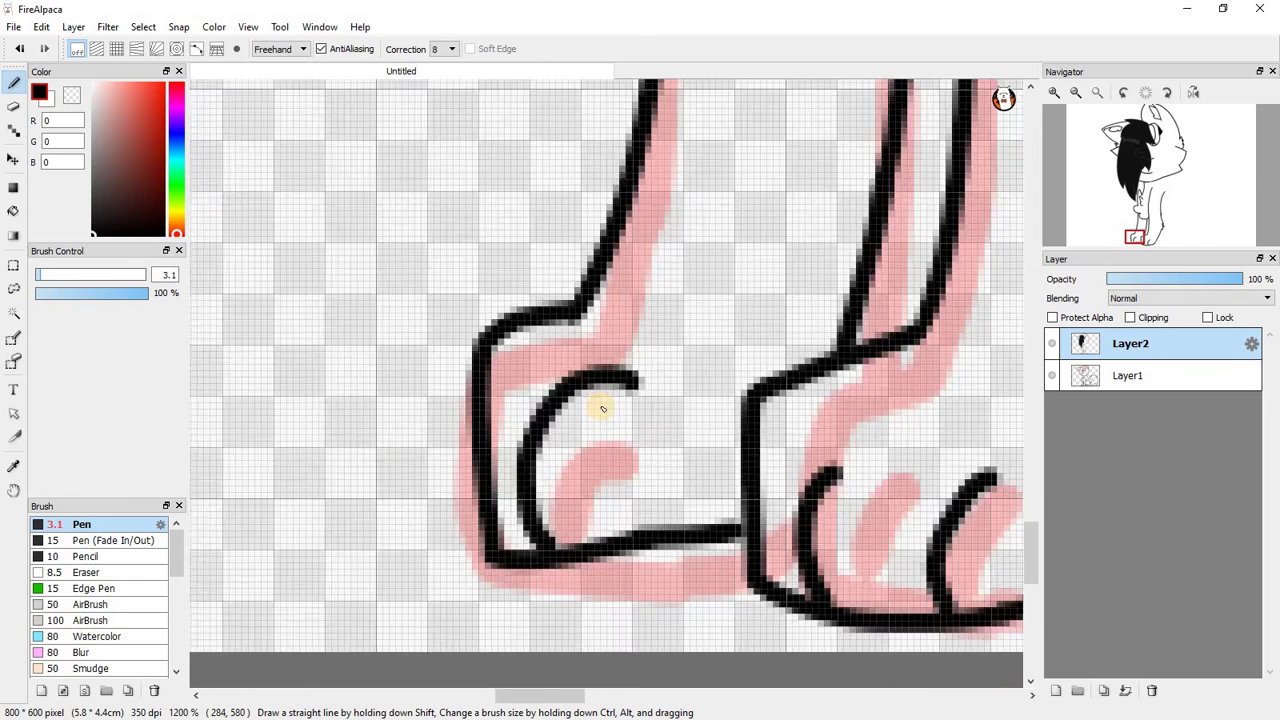
{"action": "scroll", "coordinate": [603, 408], "scroll_direction": "down", "scroll_amount": 8}
{"action": "scroll", "coordinate": [590, 420], "scroll_direction": "up", "scroll_amount": 8}
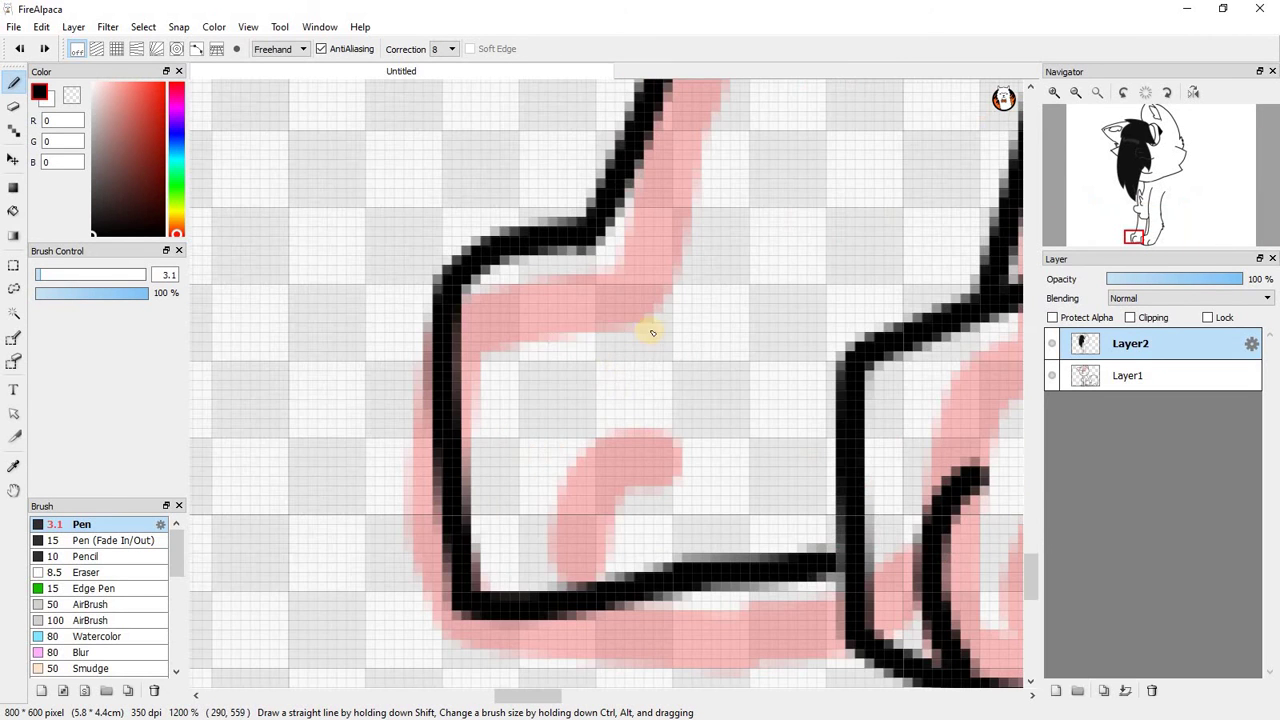
{"action": "mouse_move", "coordinate": [660, 322]}
{"action": "left_mouse_down"}
{"action": "mouse_move", "coordinate": [574, 341]}
{"action": "mouse_move", "coordinate": [530, 440]}
{"action": "mouse_move", "coordinate": [533, 523]}
{"action": "mouse_move", "coordinate": [590, 582]}
{"action": "mouse_move", "coordinate": [583, 350]}
{"action": "mouse_move", "coordinate": [539, 496]}
{"action": "mouse_move", "coordinate": [570, 588]}
{"action": "left_mouse_up"}
{"action": "key", "text": "ctrl+z"}
{"action": "scroll", "coordinate": [629, 404], "scroll_direction": "down", "scroll_amount": 7}
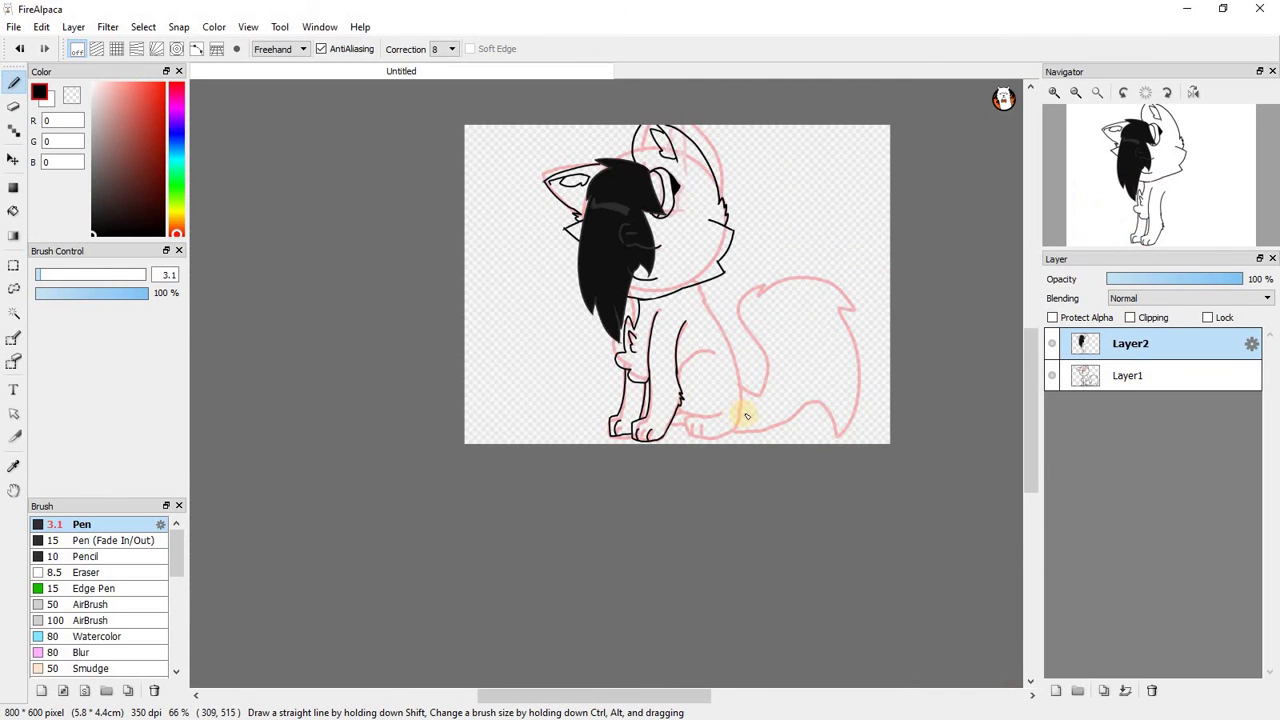
Undo the last toe stroke and redraw the far front paw's toe line as one curved stroke.
{"action": "scroll", "coordinate": [617, 432], "scroll_direction": "up", "scroll_amount": 9}
{"action": "key", "text": "ctrl+z"}
{"action": "mouse_move", "coordinate": [645, 342]}
{"action": "left_mouse_down"}
{"action": "mouse_move", "coordinate": [574, 314]}
{"action": "mouse_move", "coordinate": [498, 558]}
{"action": "mouse_move", "coordinate": [503, 585]}
{"action": "left_mouse_up"}
{"action": "scroll", "coordinate": [523, 329], "scroll_direction": "down", "scroll_amount": 8}
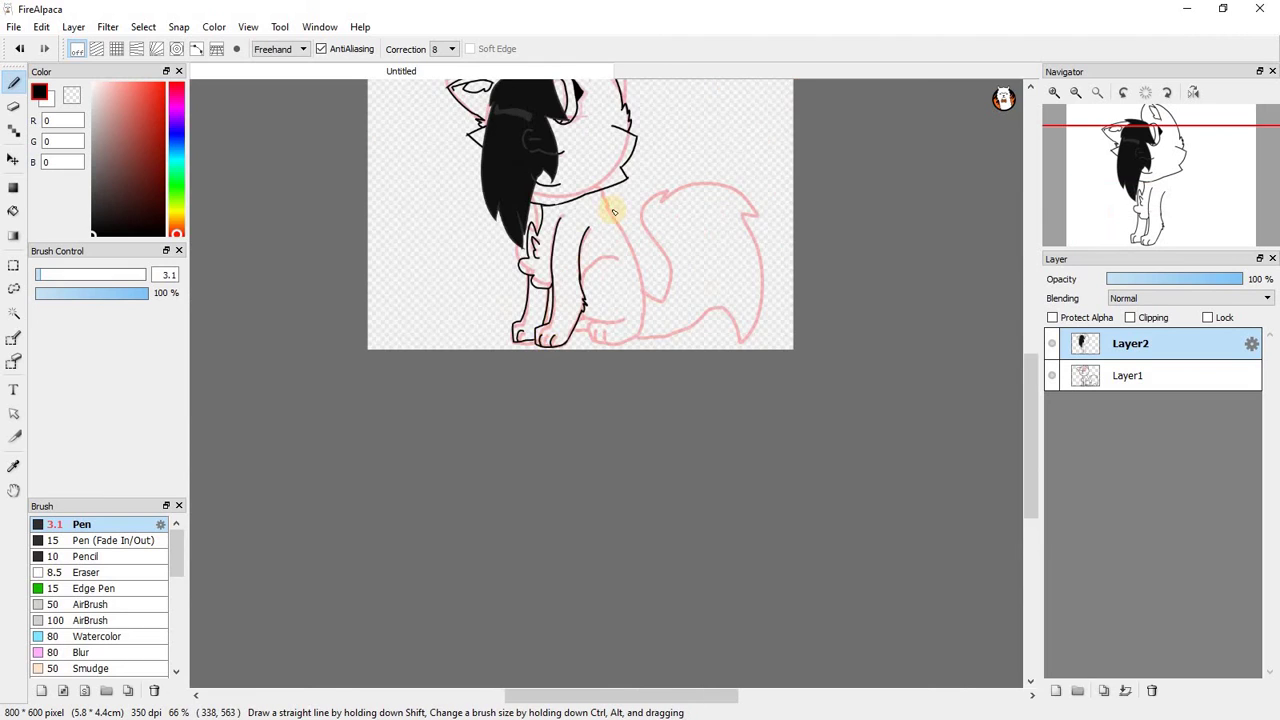
{"action": "scroll", "coordinate": [571, 211], "scroll_direction": "up", "scroll_amount": 4}
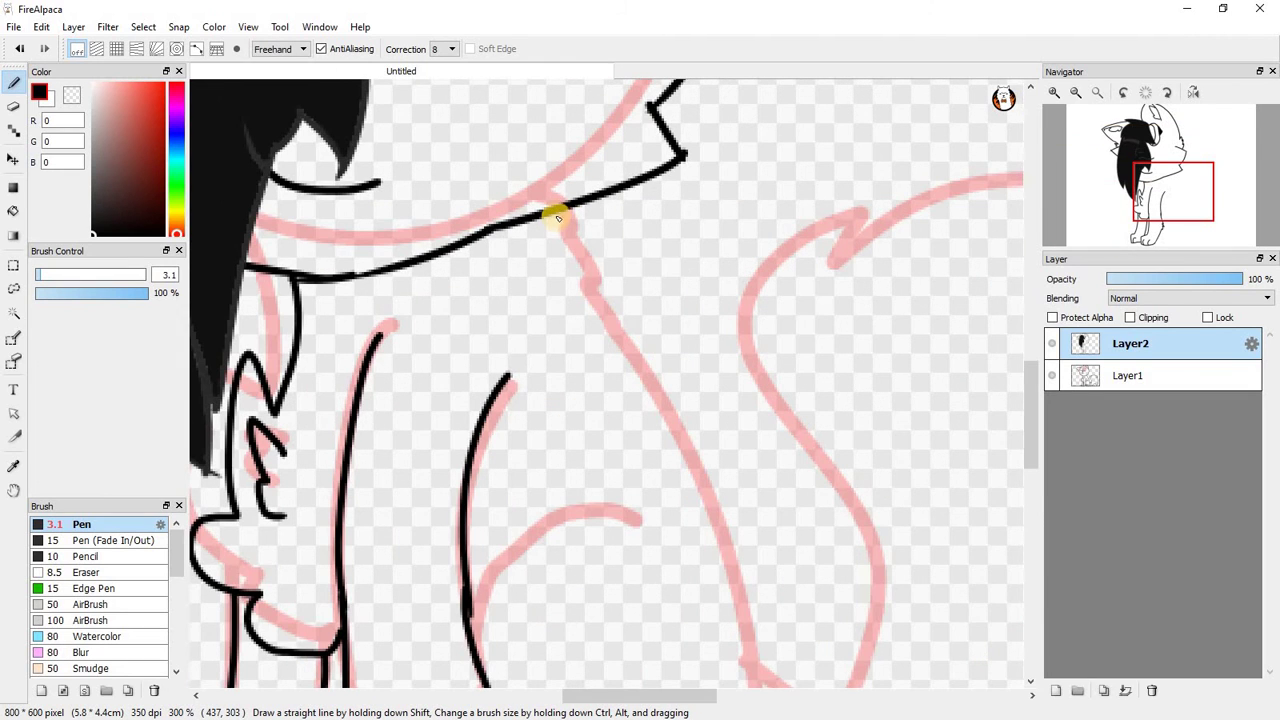
{"action": "scroll", "coordinate": [592, 282], "scroll_direction": "down", "scroll_amount": 4}
{"action": "scroll", "coordinate": [595, 302], "scroll_direction": "up", "scroll_amount": 5}
{"action": "key", "text": "ctrl+z"}
{"action": "scroll", "coordinate": [561, 238], "scroll_direction": "up", "scroll_amount": 2}
{"action": "left_click_drag", "start_coordinate": [537, 119], "coordinate": [643, 174]}
{"action": "left_click", "coordinate": [608, 316], "text": "shift"}
{"action": "mouse_move", "coordinate": [608, 316]}
{"action": "left_mouse_down"}
{"action": "mouse_move", "coordinate": [646, 335]}
{"action": "mouse_move", "coordinate": [691, 420]}
{"action": "mouse_move", "coordinate": [716, 508]}
{"action": "mouse_move", "coordinate": [719, 496]}
{"action": "mouse_move", "coordinate": [701, 476]}
{"action": "mouse_move", "coordinate": [730, 612]}
{"action": "left_mouse_up"}
{"action": "scroll", "coordinate": [666, 434], "scroll_direction": "down", "scroll_amount": 6}
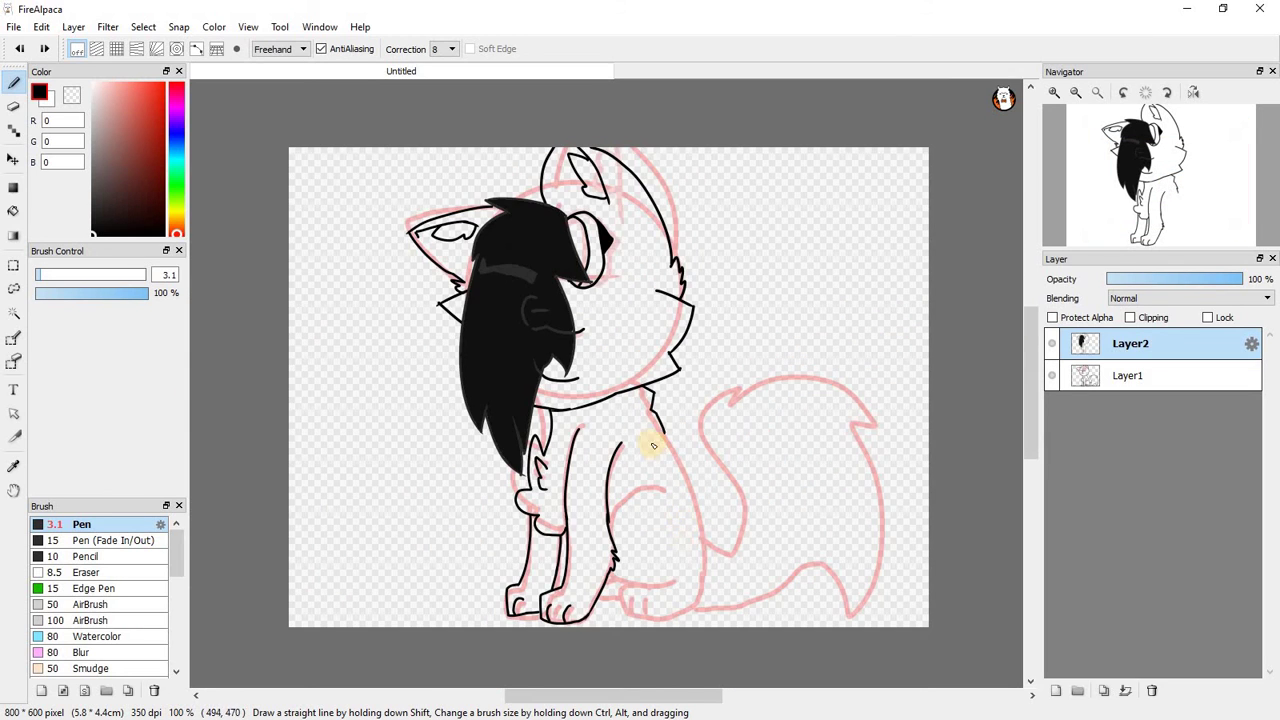
{"action": "scroll", "coordinate": [674, 365], "scroll_direction": "up", "scroll_amount": 3}
{"action": "key", "text": "ctrl+z"}
{"action": "scroll", "coordinate": [668, 292], "scroll_direction": "up", "scroll_amount": 1}
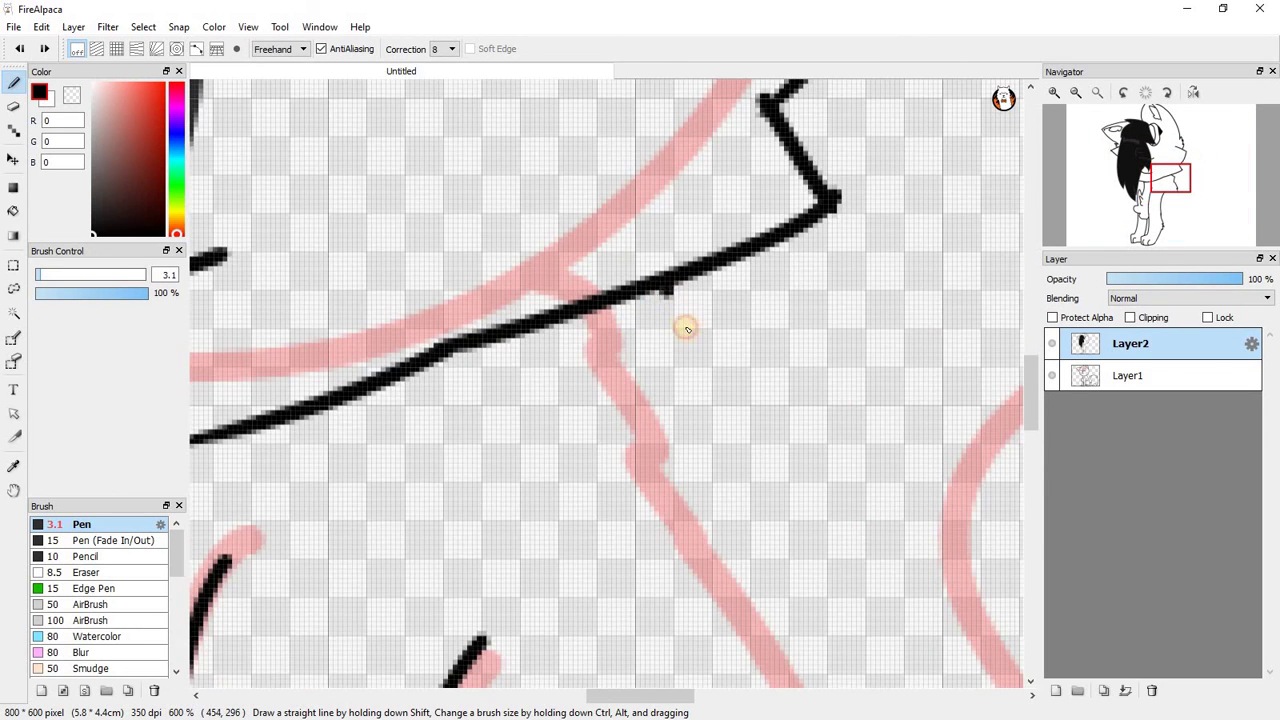
{"action": "scroll", "coordinate": [682, 352], "scroll_direction": "down", "scroll_amount": 5}
Ink the thigh's upper curve above the sketch, with jagged fur tufts running down to the near front leg's back edge.
{"action": "scroll", "coordinate": [657, 337], "scroll_direction": "up", "scroll_amount": 4}
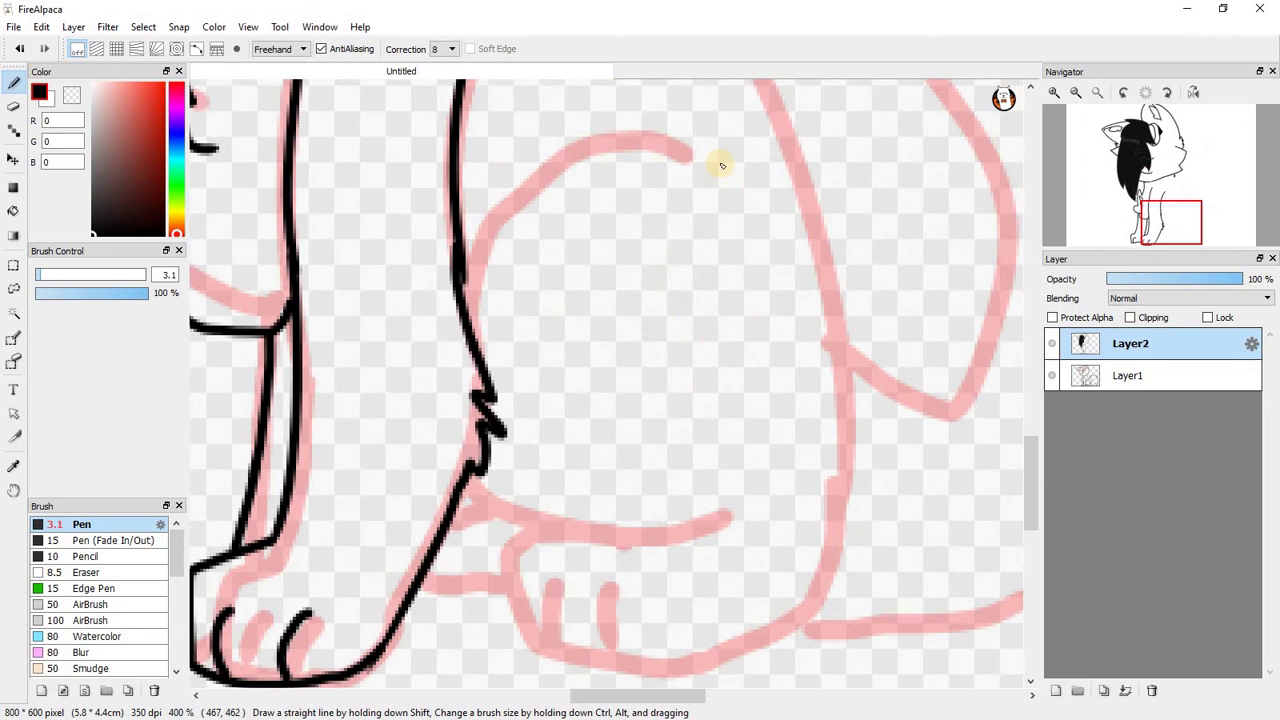
{"action": "left_click_drag", "start_coordinate": [705, 147], "coordinate": [521, 94]}
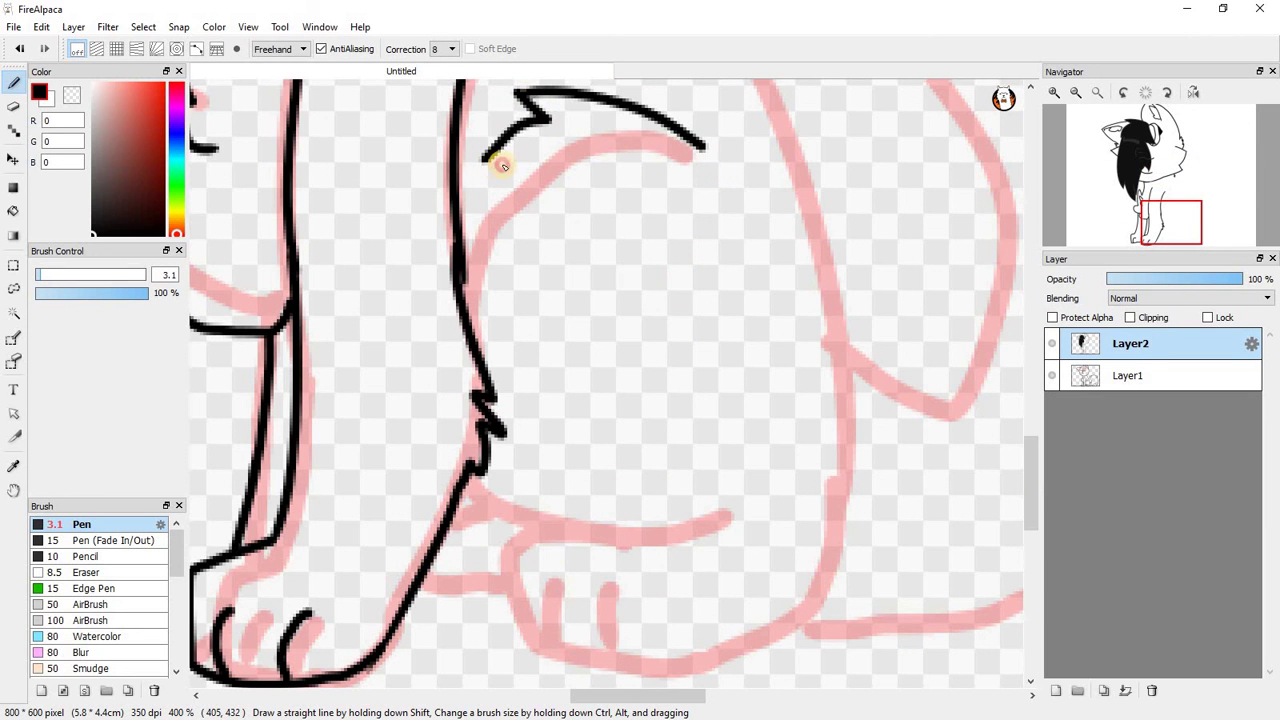
{"action": "mouse_move", "coordinate": [506, 214]}
{"action": "left_mouse_down"}
{"action": "mouse_move", "coordinate": [490, 380]}
{"action": "mouse_move", "coordinate": [452, 465]}
{"action": "left_mouse_up"}
{"action": "scroll", "coordinate": [500, 342], "scroll_direction": "up", "scroll_amount": 2}
{"action": "key", "text": "ctrl+z"}
{"action": "key", "text": "ctrl+z"}
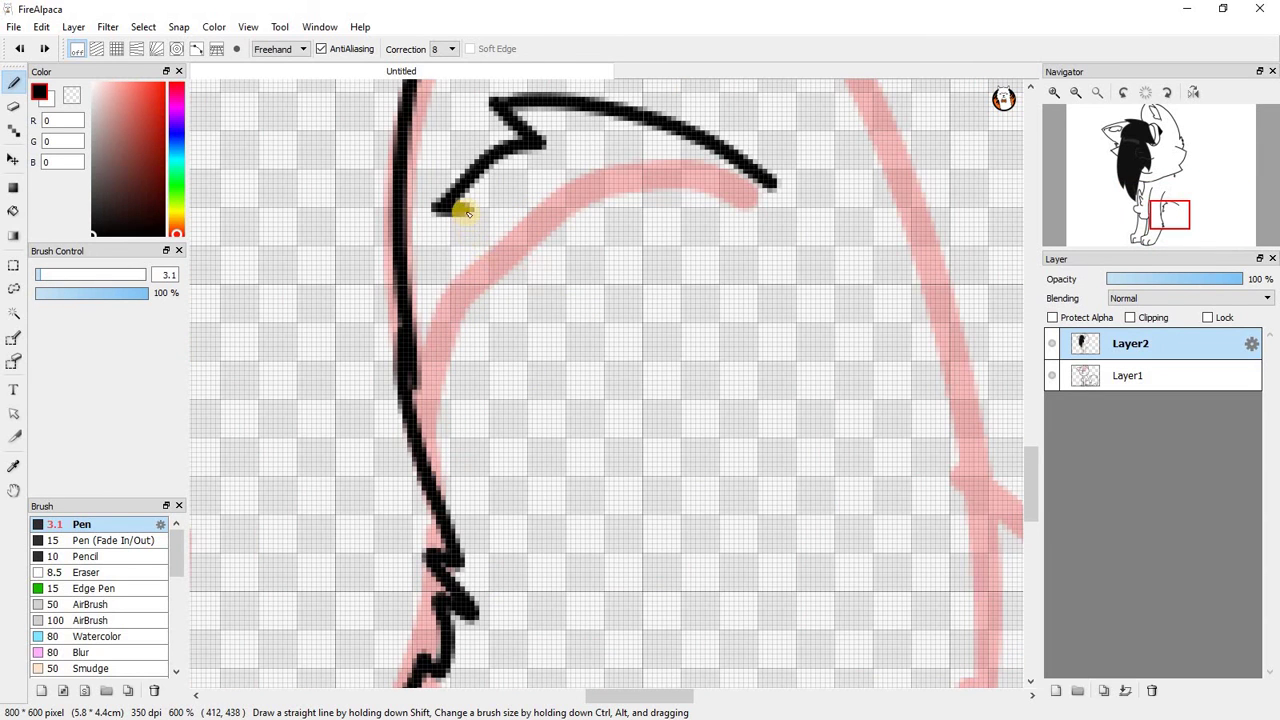
{"action": "left_click_drag", "start_coordinate": [458, 213], "coordinate": [409, 311]}
Draw the thigh's lower line from the front leg's fur tuft along the sketch, and ink the near hind paw's front edge.
{"action": "scroll", "coordinate": [414, 308], "scroll_direction": "down", "scroll_amount": 6}
{"action": "scroll", "coordinate": [420, 354], "scroll_direction": "up", "scroll_amount": 6}
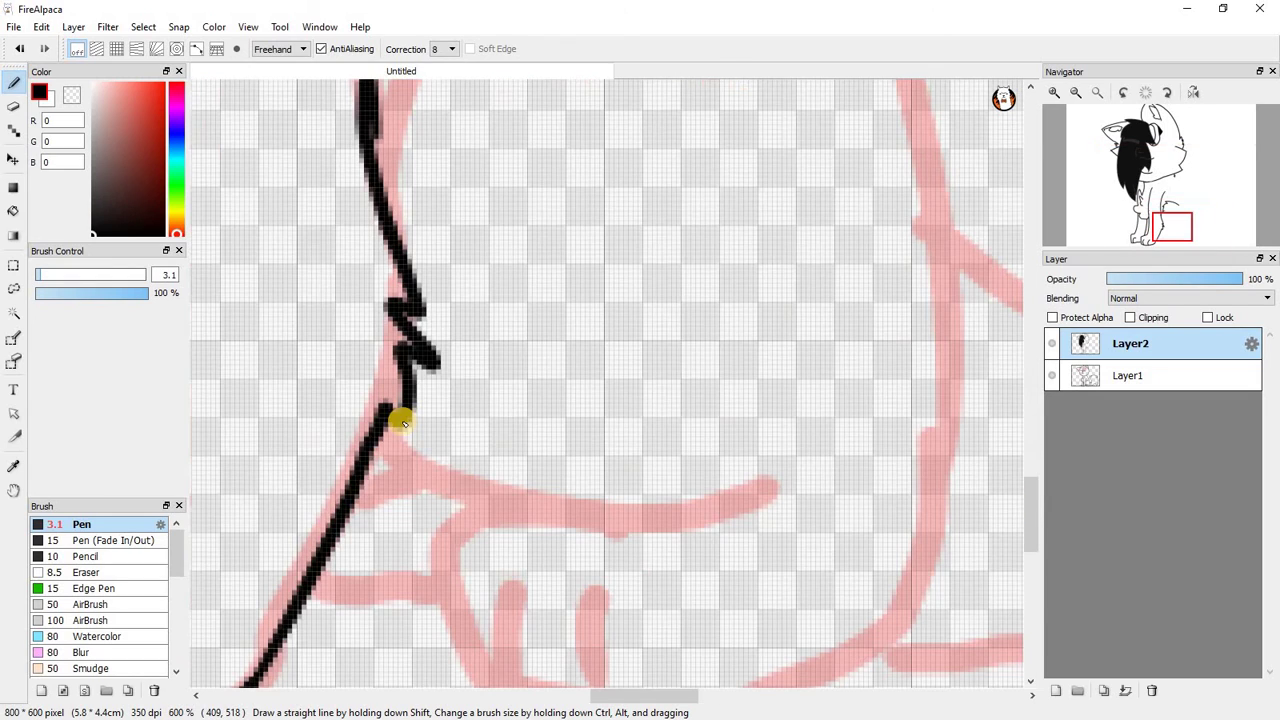
{"action": "mouse_move", "coordinate": [411, 474]}
{"action": "left_mouse_down"}
{"action": "mouse_move", "coordinate": [518, 510]}
{"action": "mouse_move", "coordinate": [639, 521]}
{"action": "mouse_move", "coordinate": [740, 500]}
{"action": "left_mouse_up"}
{"action": "scroll", "coordinate": [471, 403], "scroll_direction": "down", "scroll_amount": 3}
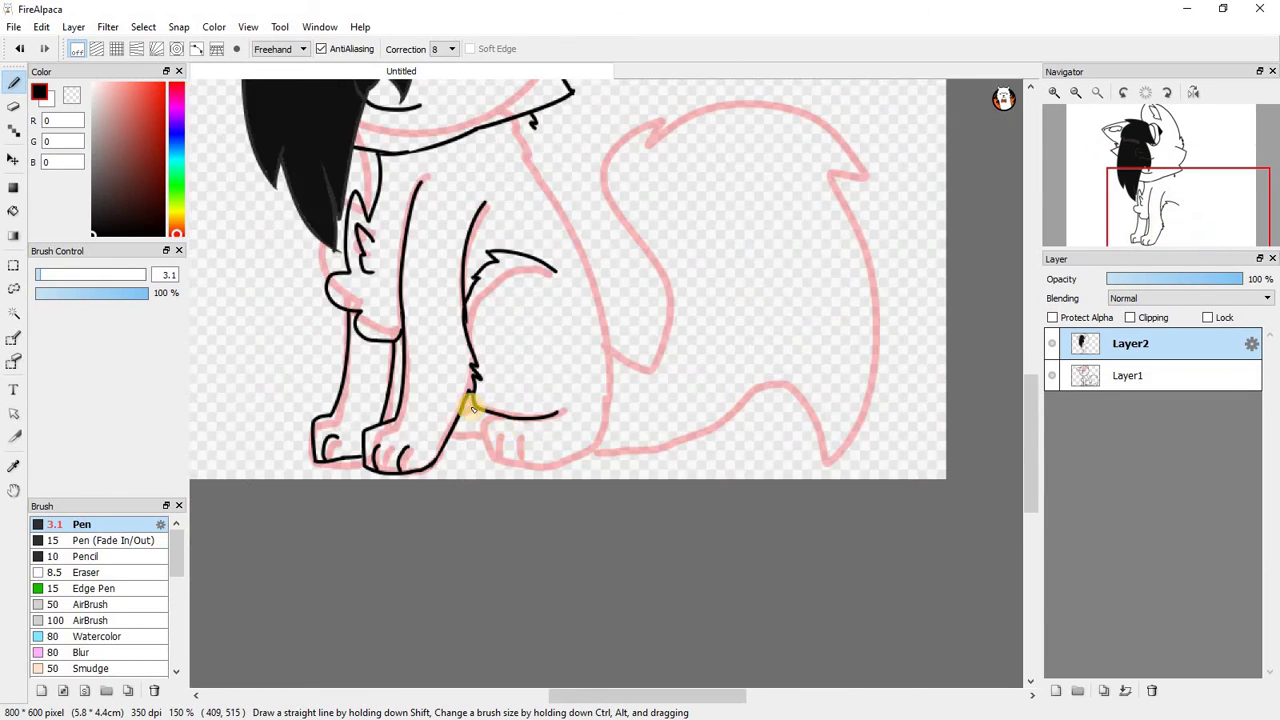
{"action": "scroll", "coordinate": [500, 385], "scroll_direction": "up", "scroll_amount": 4}
{"action": "mouse_move", "coordinate": [500, 385]}
{"action": "left_mouse_down"}
{"action": "mouse_move", "coordinate": [451, 563]}
{"action": "mouse_move", "coordinate": [465, 612]}
{"action": "left_mouse_up"}
{"action": "scroll", "coordinate": [440, 465], "scroll_direction": "down", "scroll_amount": 3}
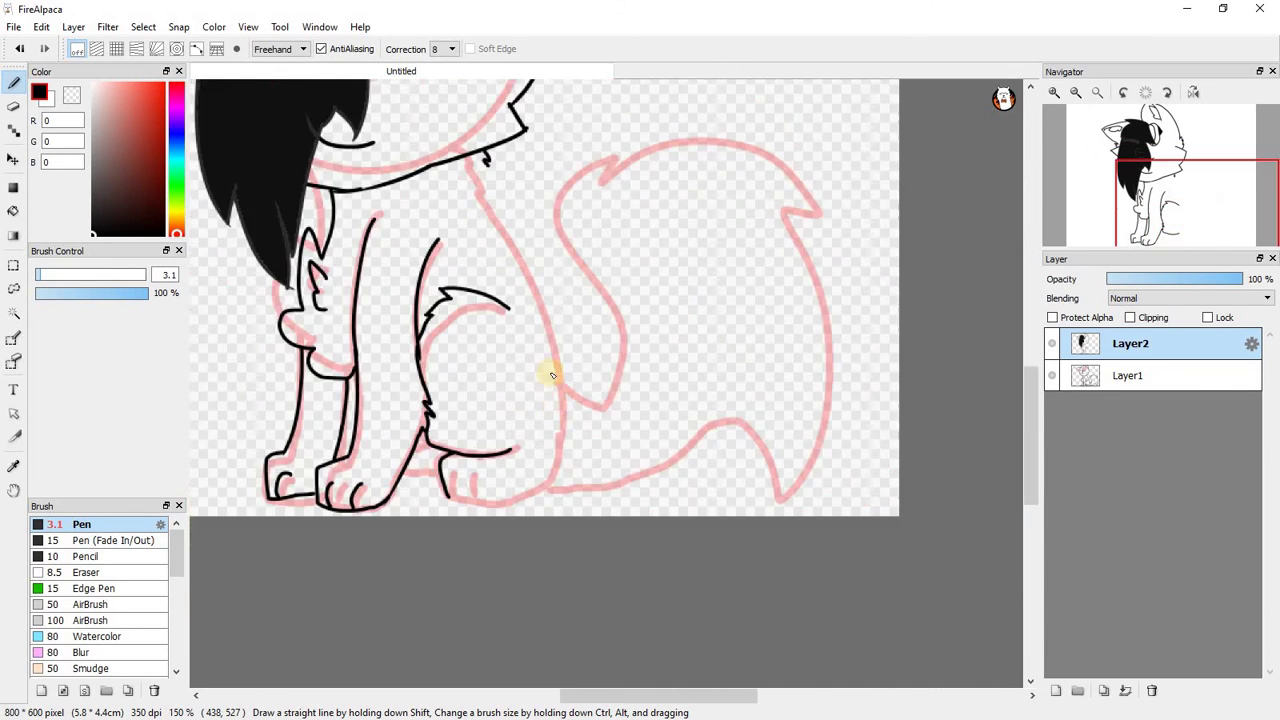
Draw a short rump line beside the tail base and outline the near hind paw's underside.
{"action": "scroll", "coordinate": [560, 300], "scroll_direction": "up", "scroll_amount": 2}
{"action": "left_click", "coordinate": [592, 507], "text": "shift"}
{"action": "scroll", "coordinate": [569, 420], "scroll_direction": "down", "scroll_amount": 2}
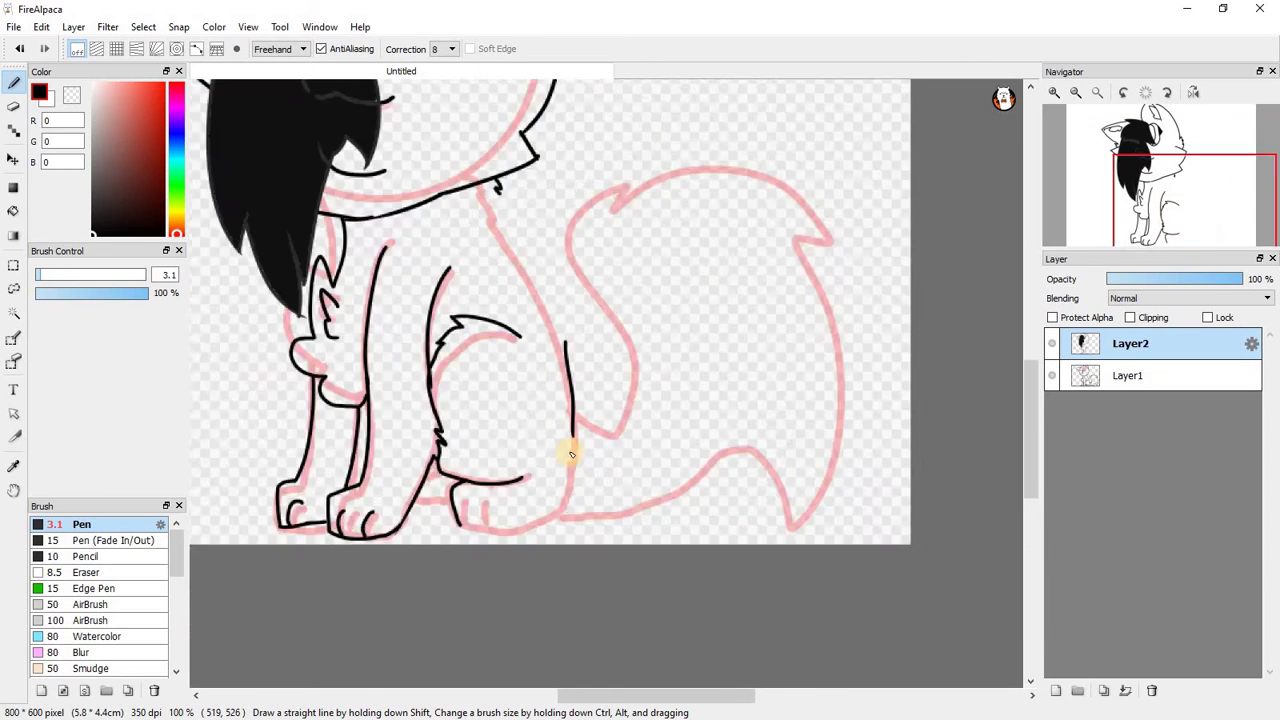
{"action": "scroll", "coordinate": [569, 380], "scroll_direction": "up", "scroll_amount": 3}
{"action": "scroll", "coordinate": [538, 444], "scroll_direction": "down", "scroll_amount": 3}
{"action": "scroll", "coordinate": [480, 486], "scroll_direction": "up", "scroll_amount": 2}
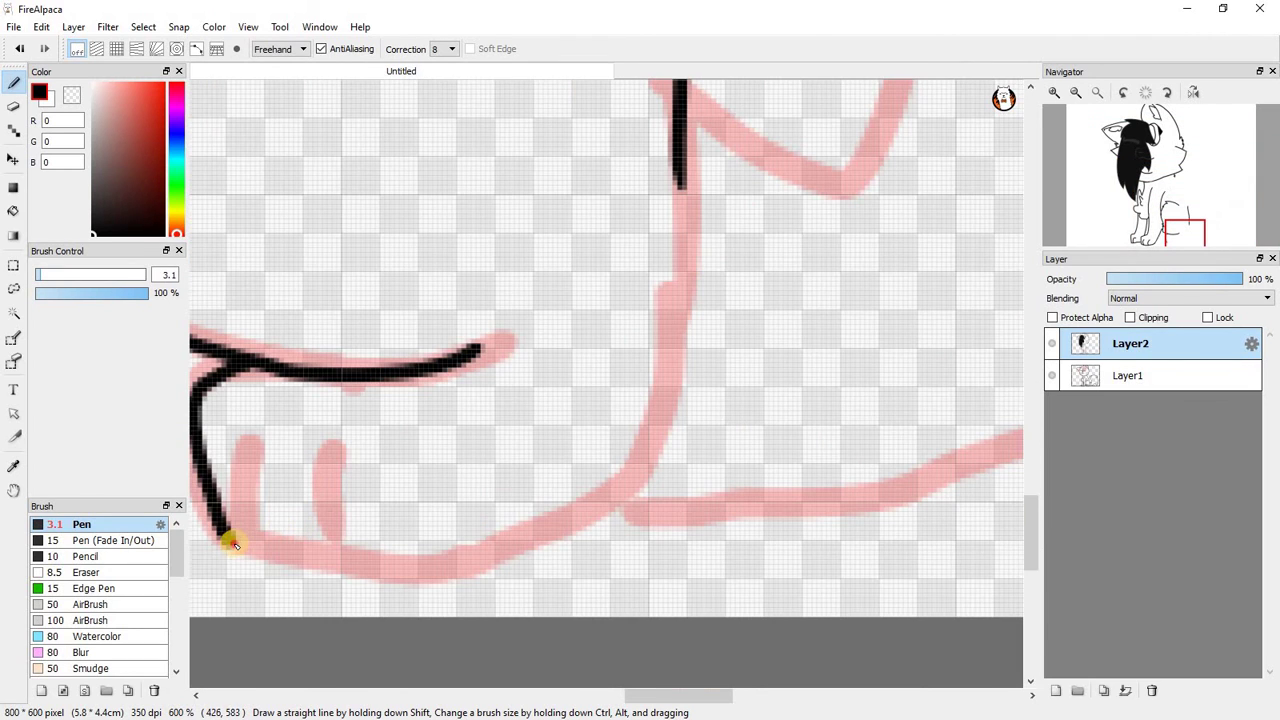
{"action": "mouse_move", "coordinate": [234, 544]}
{"action": "left_mouse_down"}
{"action": "mouse_move", "coordinate": [466, 597]}
{"action": "mouse_move", "coordinate": [434, 592]}
{"action": "mouse_move", "coordinate": [616, 530]}
{"action": "left_mouse_up"}
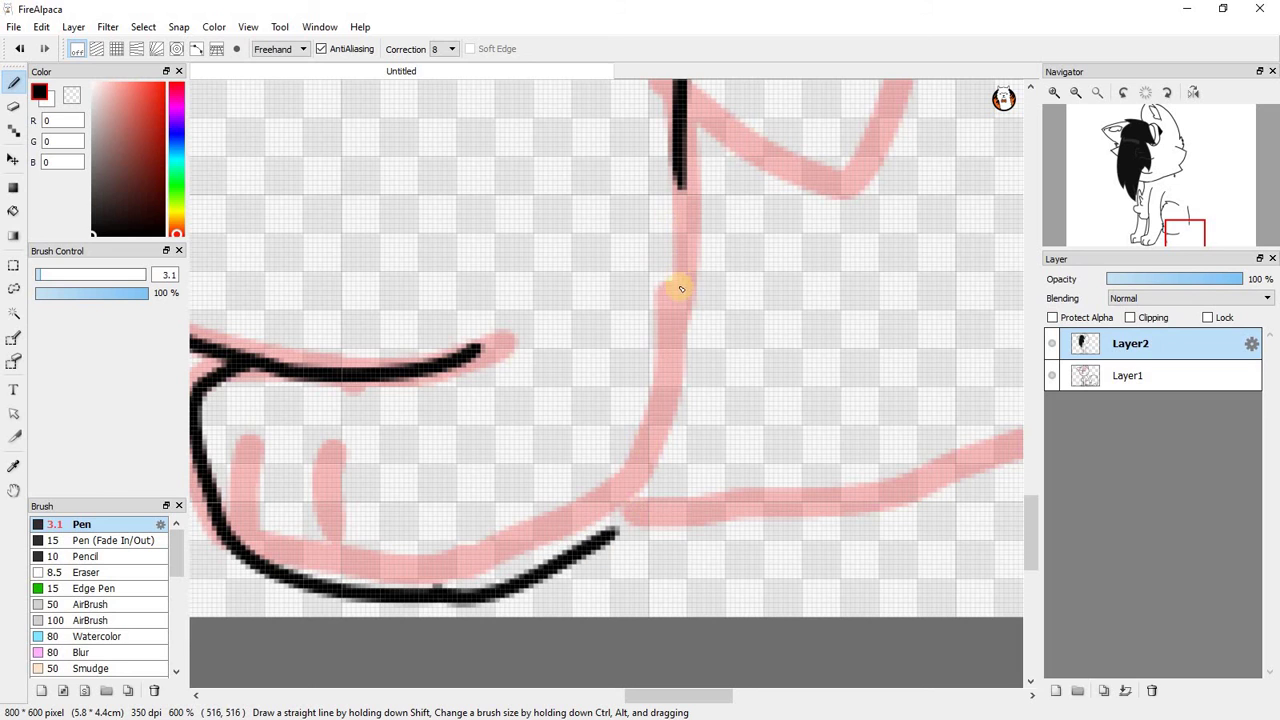
Ink the lower rump curve and join it to the end of the near hind paw's sole line.
{"action": "mouse_move", "coordinate": [680, 289]}
{"action": "left_mouse_down"}
{"action": "mouse_move", "coordinate": [648, 472]}
{"action": "mouse_move", "coordinate": [669, 425]}
{"action": "left_mouse_up"}
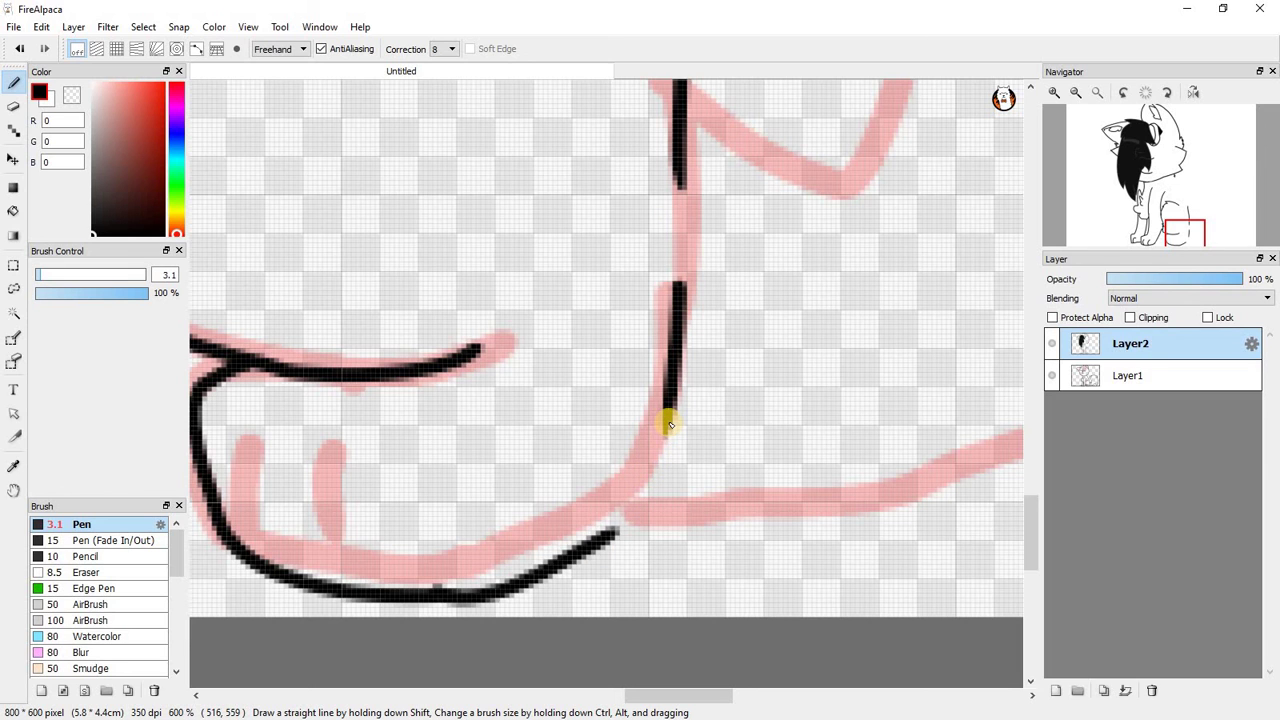
{"action": "scroll", "coordinate": [659, 493], "scroll_direction": "up", "scroll_amount": 3}
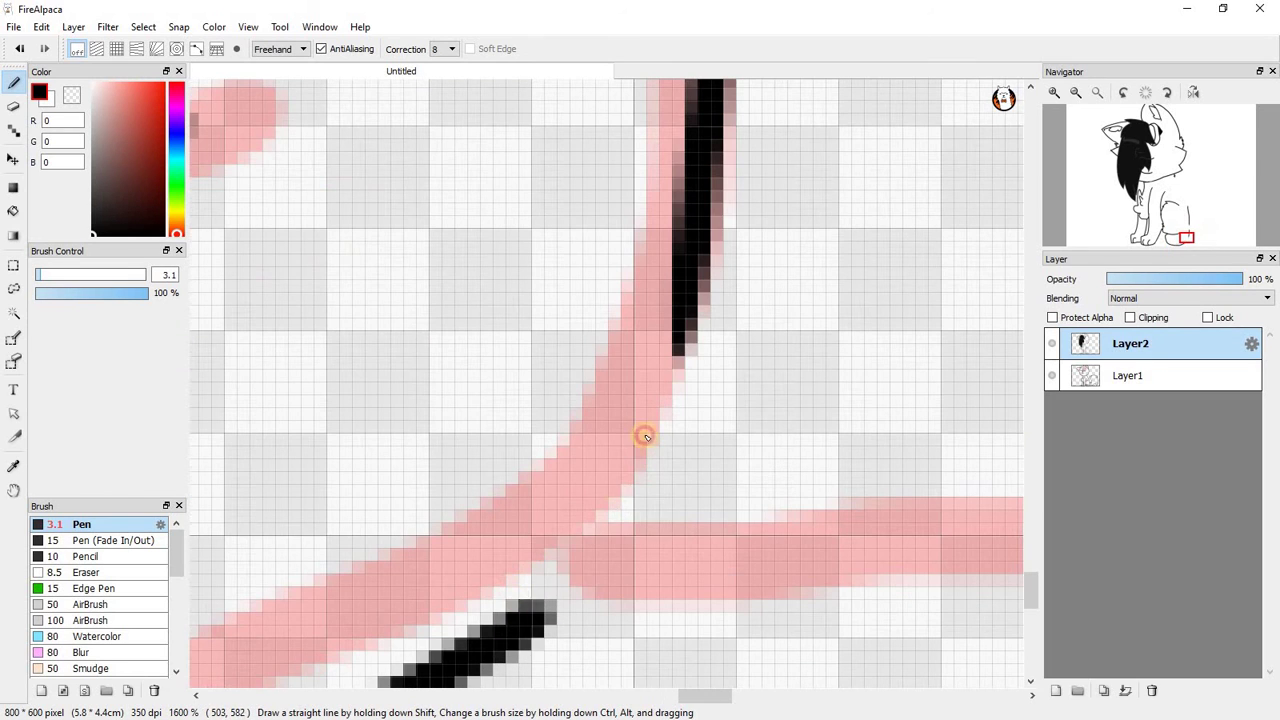
{"action": "mouse_move", "coordinate": [545, 600]}
{"action": "left_mouse_down"}
{"action": "mouse_move", "coordinate": [609, 531]}
{"action": "mouse_move", "coordinate": [648, 424]}
{"action": "left_mouse_up"}
{"action": "left_click_drag", "start_coordinate": [678, 314], "coordinate": [648, 424]}
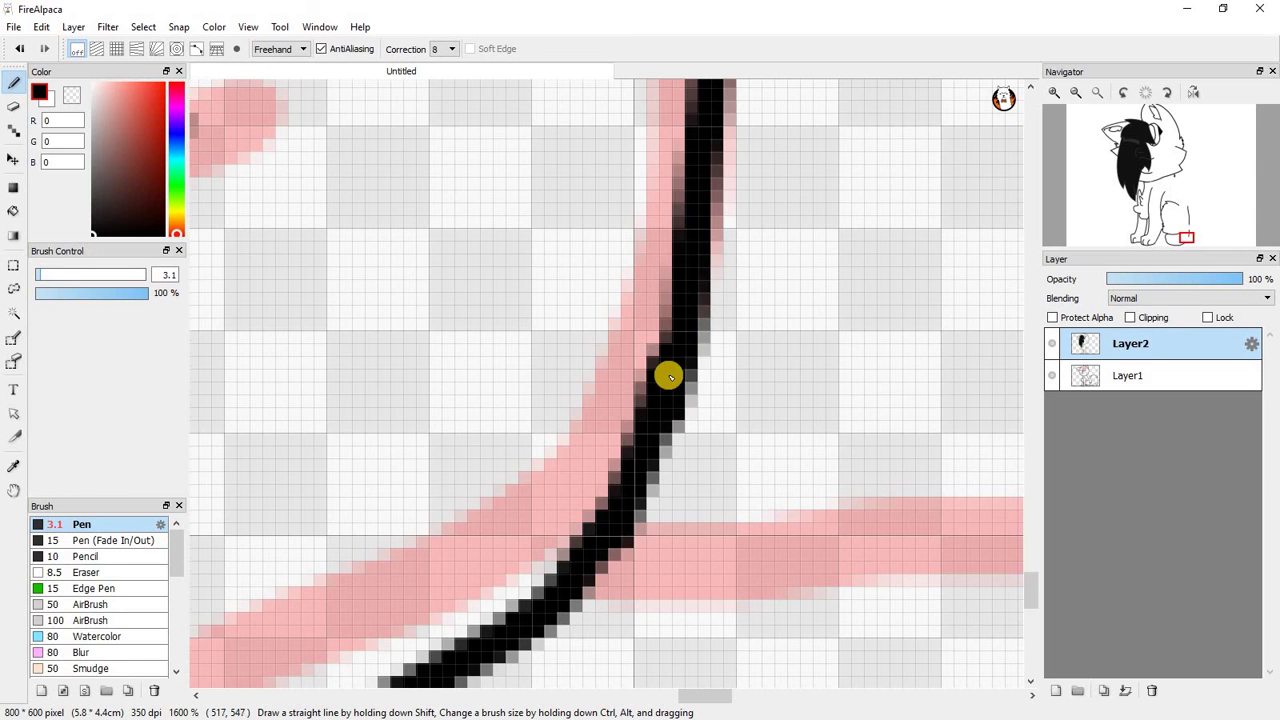
Draw two curved toe lines on the near hind paw, reaching down to its sole.
{"action": "scroll", "coordinate": [666, 371], "scroll_direction": "down", "scroll_amount": 7}
{"action": "scroll", "coordinate": [695, 258], "scroll_direction": "up", "scroll_amount": 6}
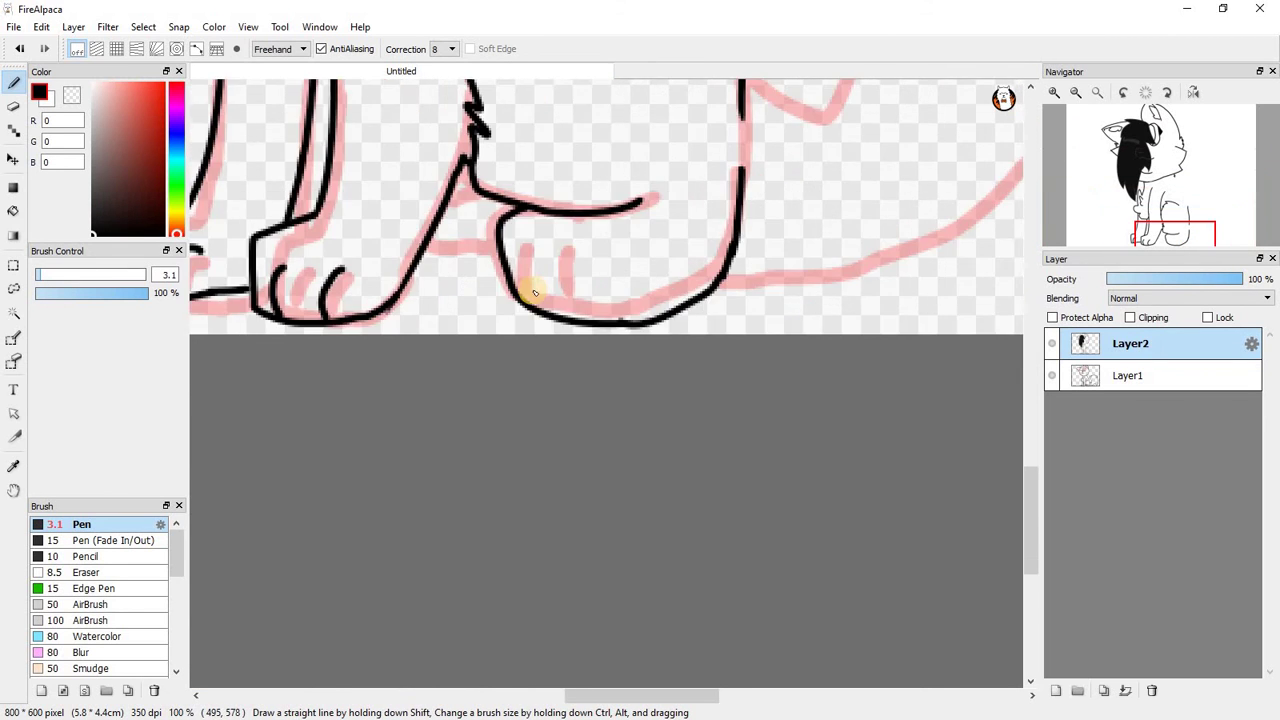
{"action": "left_click_drag", "start_coordinate": [716, 130], "coordinate": [700, 420]}
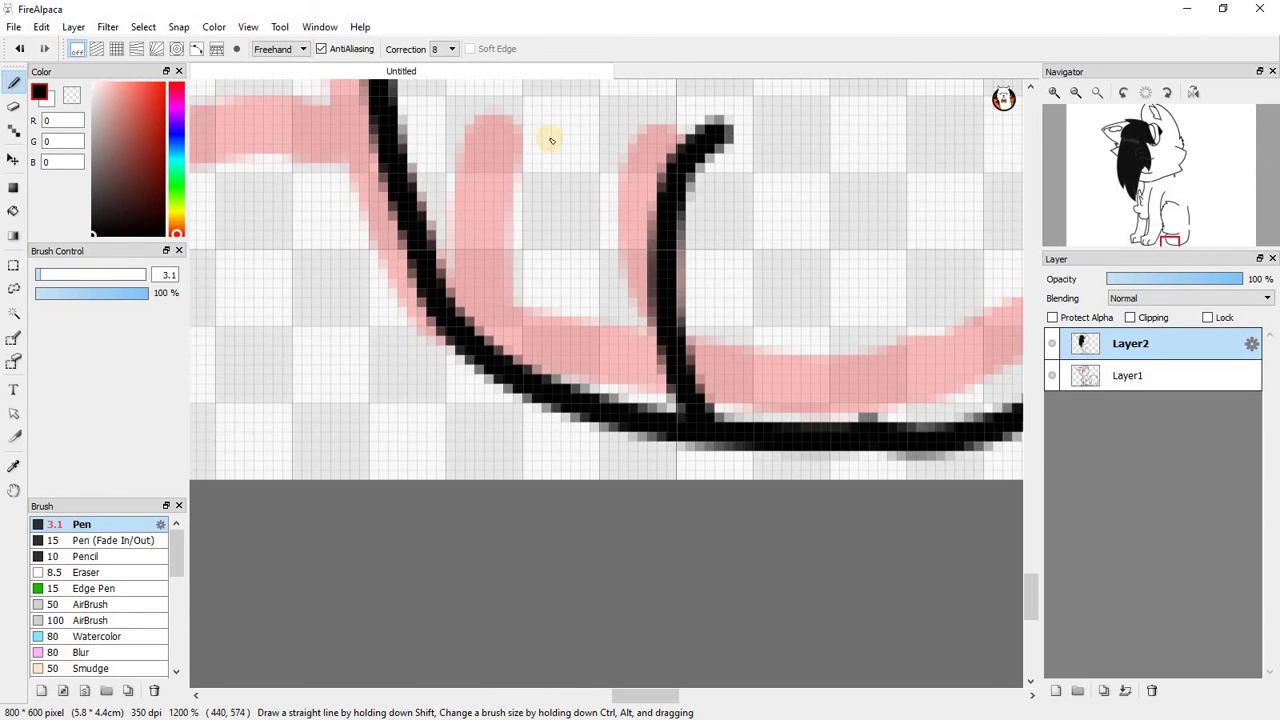
{"action": "mouse_move", "coordinate": [495, 112]}
{"action": "left_mouse_down"}
{"action": "mouse_move", "coordinate": [517, 357]}
{"action": "mouse_move", "coordinate": [535, 368]}
{"action": "left_mouse_up"}
{"action": "scroll", "coordinate": [568, 323], "scroll_direction": "down", "scroll_amount": 8}
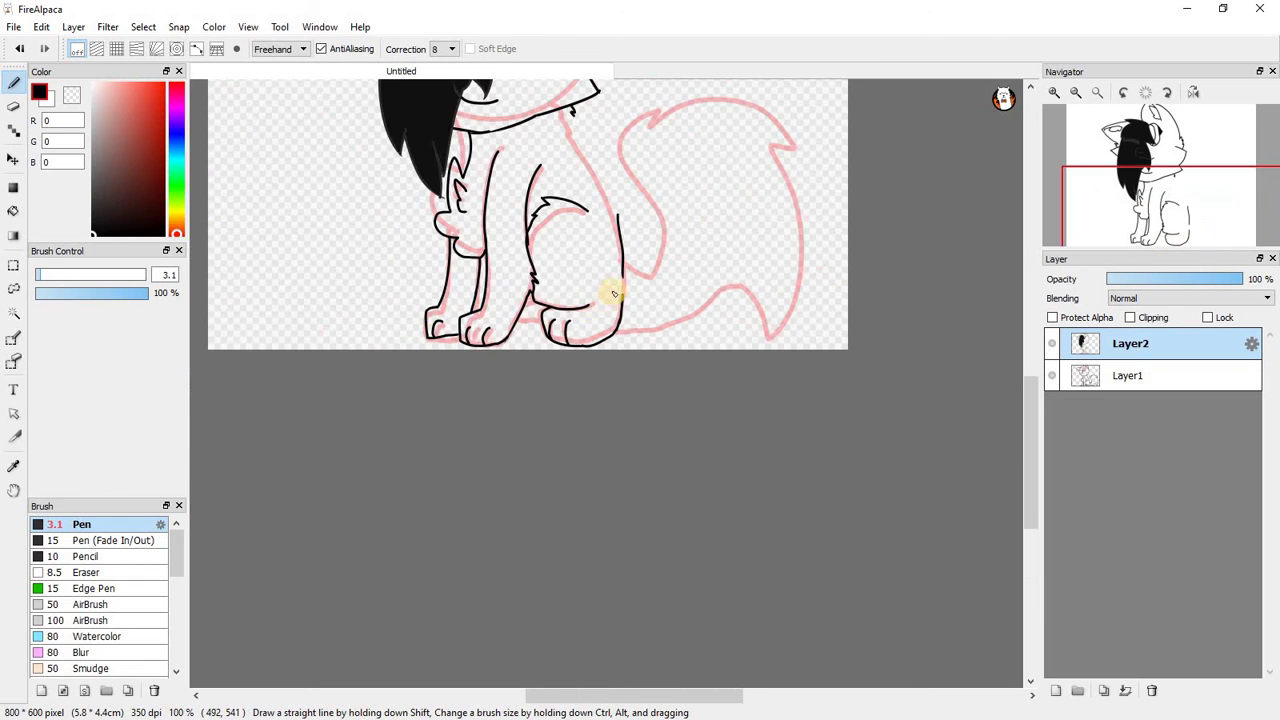
Draw the back line from the small fur notch below the jaw to the rump line, redoing its lower part.
{"action": "scroll", "coordinate": [571, 214], "scroll_direction": "up", "scroll_amount": 2}
{"action": "scroll", "coordinate": [623, 277], "scroll_direction": "up", "scroll_amount": 1}
{"action": "left_click_drag", "start_coordinate": [582, 178], "coordinate": [680, 414]}
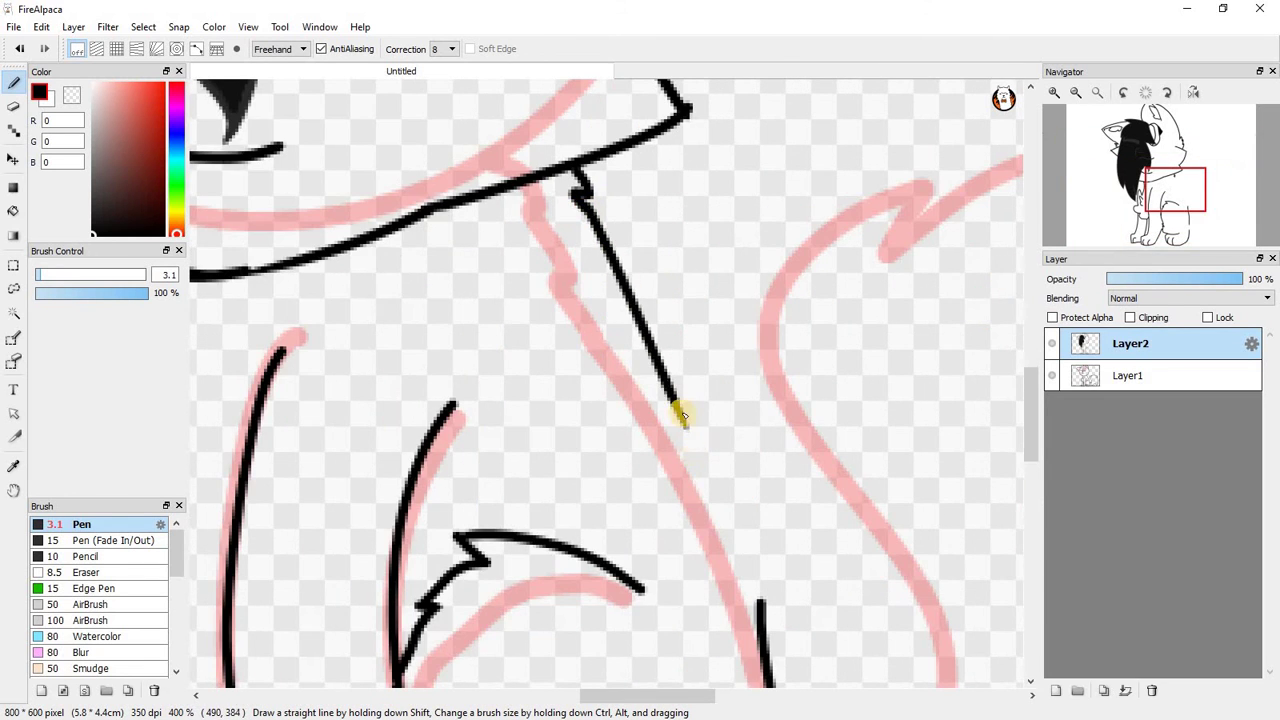
{"action": "scroll", "coordinate": [700, 460], "scroll_direction": "down", "scroll_amount": 1}
{"action": "scroll", "coordinate": [721, 508], "scroll_direction": "up", "scroll_amount": 4}
{"action": "left_click_drag", "start_coordinate": [730, 492], "coordinate": [598, 255]}
{"action": "key", "text": "ctrl+z"}
{"action": "mouse_move", "coordinate": [612, 203]}
{"action": "left_mouse_down"}
{"action": "mouse_move", "coordinate": [736, 475]}
{"action": "mouse_move", "coordinate": [720, 430]}
{"action": "mouse_move", "coordinate": [732, 520]}
{"action": "left_mouse_up"}
{"action": "scroll", "coordinate": [691, 363], "scroll_direction": "down", "scroll_amount": 5}
{"action": "scroll", "coordinate": [691, 300], "scroll_direction": "down", "scroll_amount": 1}
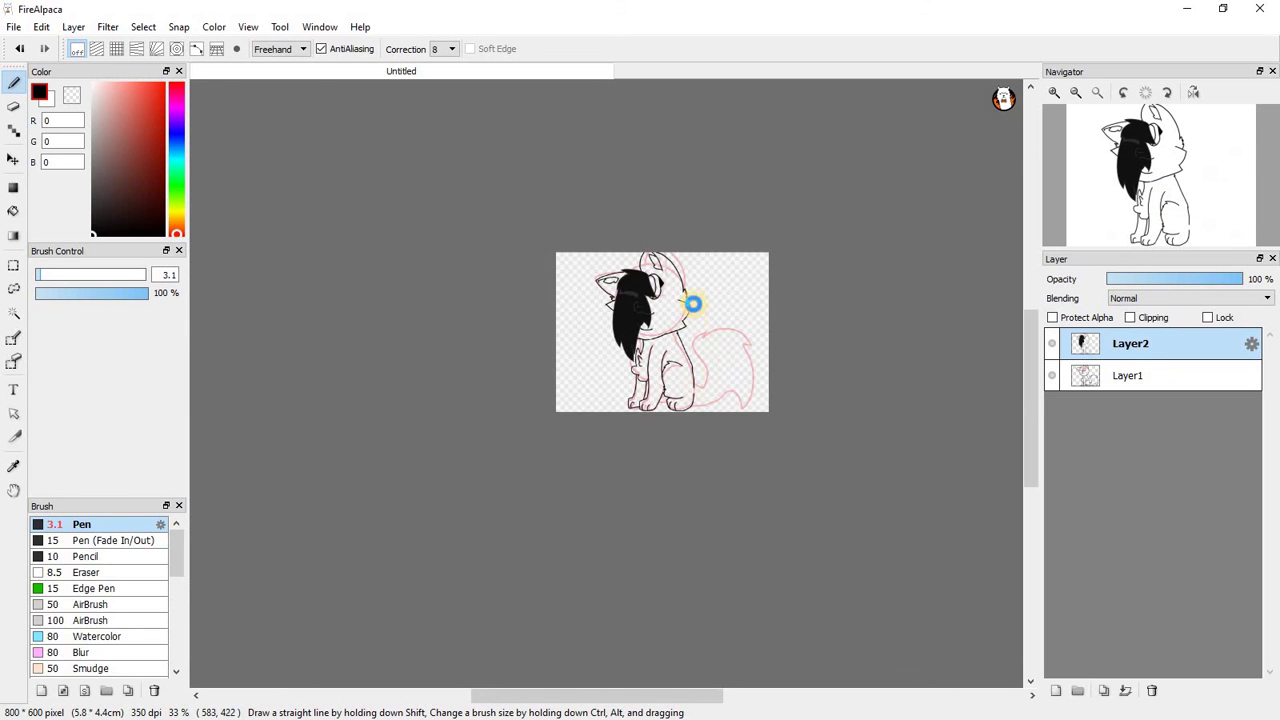
Ink the tail's inner edge from the rump, its arched top with two fur notches, and its outer edge to the tip.
{"action": "scroll", "coordinate": [705, 317], "scroll_direction": "up", "scroll_amount": 2}
{"action": "scroll", "coordinate": [740, 470], "scroll_direction": "up", "scroll_amount": 2}
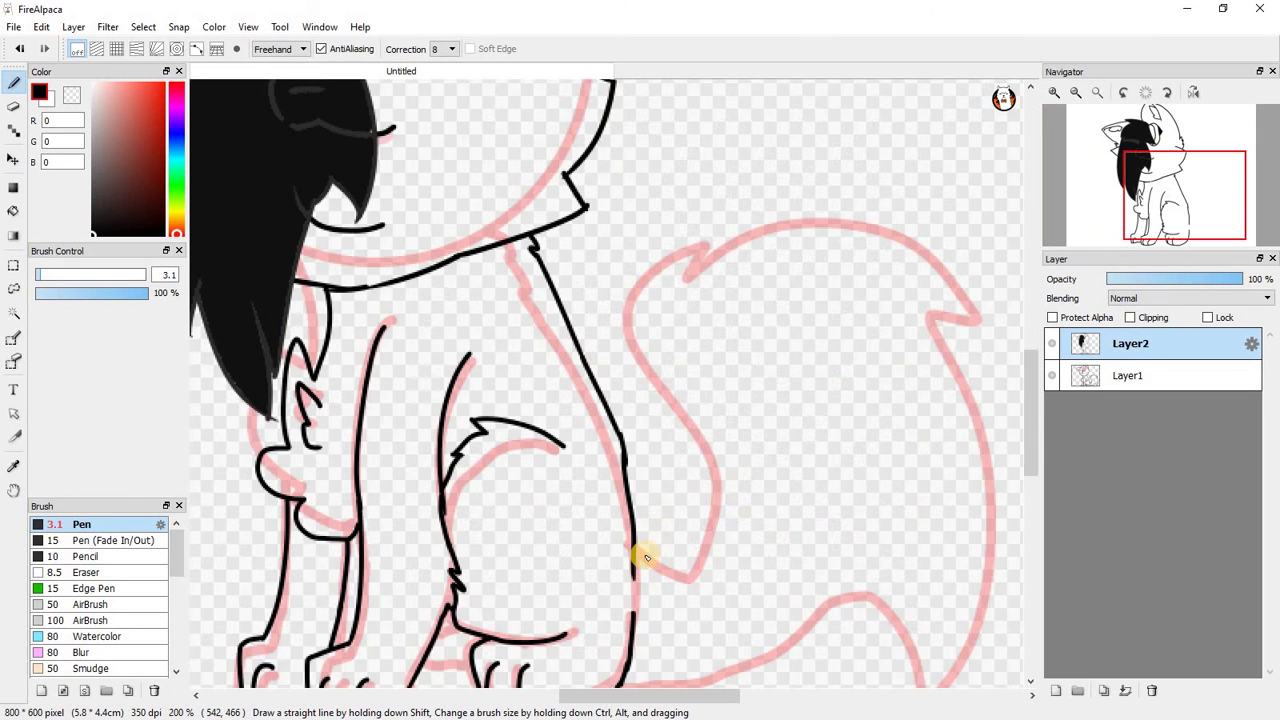
{"action": "mouse_move", "coordinate": [696, 496]}
{"action": "left_mouse_down"}
{"action": "mouse_move", "coordinate": [621, 281]}
{"action": "mouse_move", "coordinate": [682, 192]}
{"action": "left_mouse_up"}
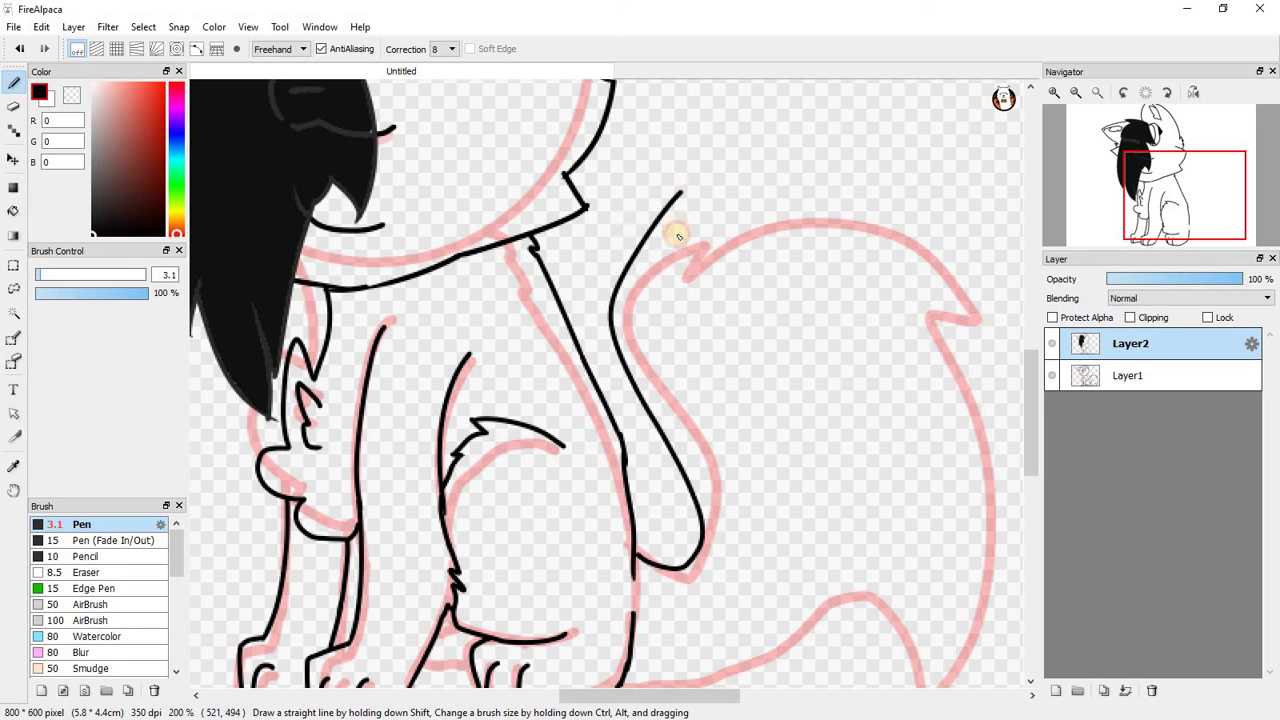
{"action": "mouse_move", "coordinate": [943, 179]}
{"action": "left_mouse_down"}
{"action": "mouse_move", "coordinate": [901, 199]}
{"action": "mouse_move", "coordinate": [1038, 510]}
{"action": "mouse_move", "coordinate": [908, 422]}
{"action": "left_mouse_up"}
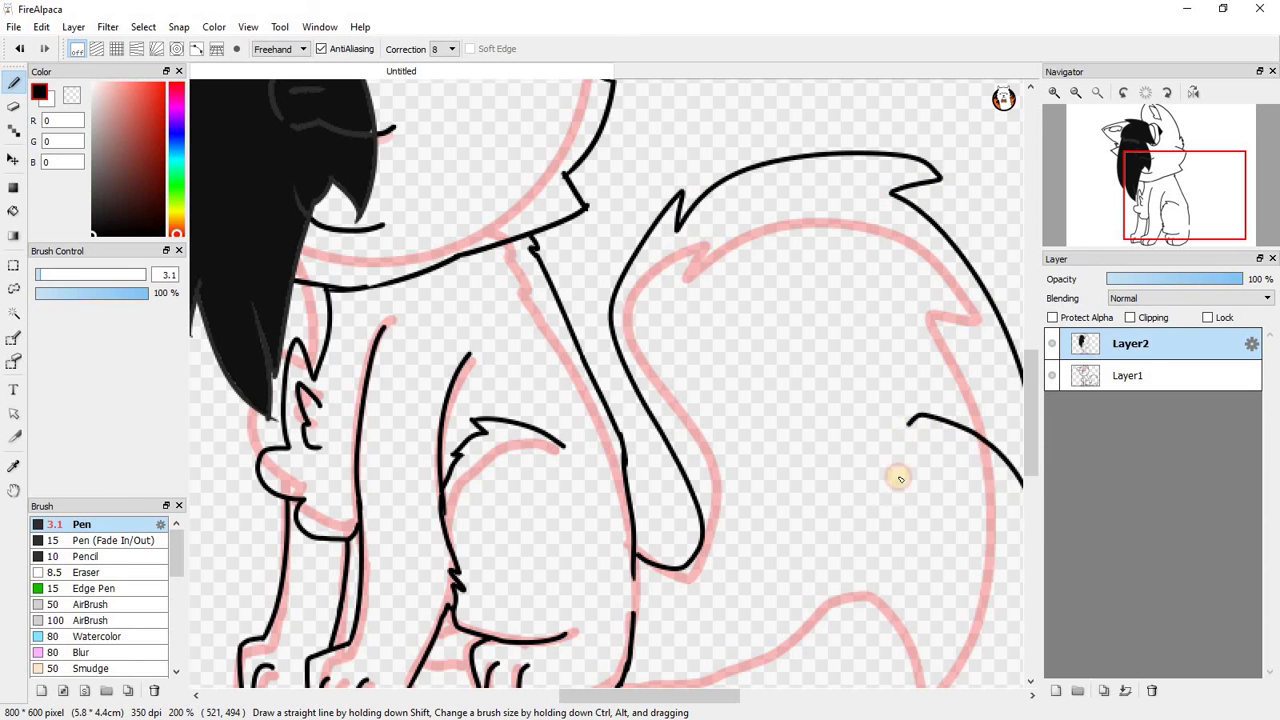
Draw the tail's underside in a wavy curve from the tip along the ground to the lower rump.
{"action": "left_click_drag", "start_coordinate": [911, 647], "coordinate": [871, 669]}
{"action": "scroll", "coordinate": [663, 443], "scroll_direction": "down", "scroll_amount": 1}
{"action": "scroll", "coordinate": [783, 610], "scroll_direction": "up", "scroll_amount": 3}
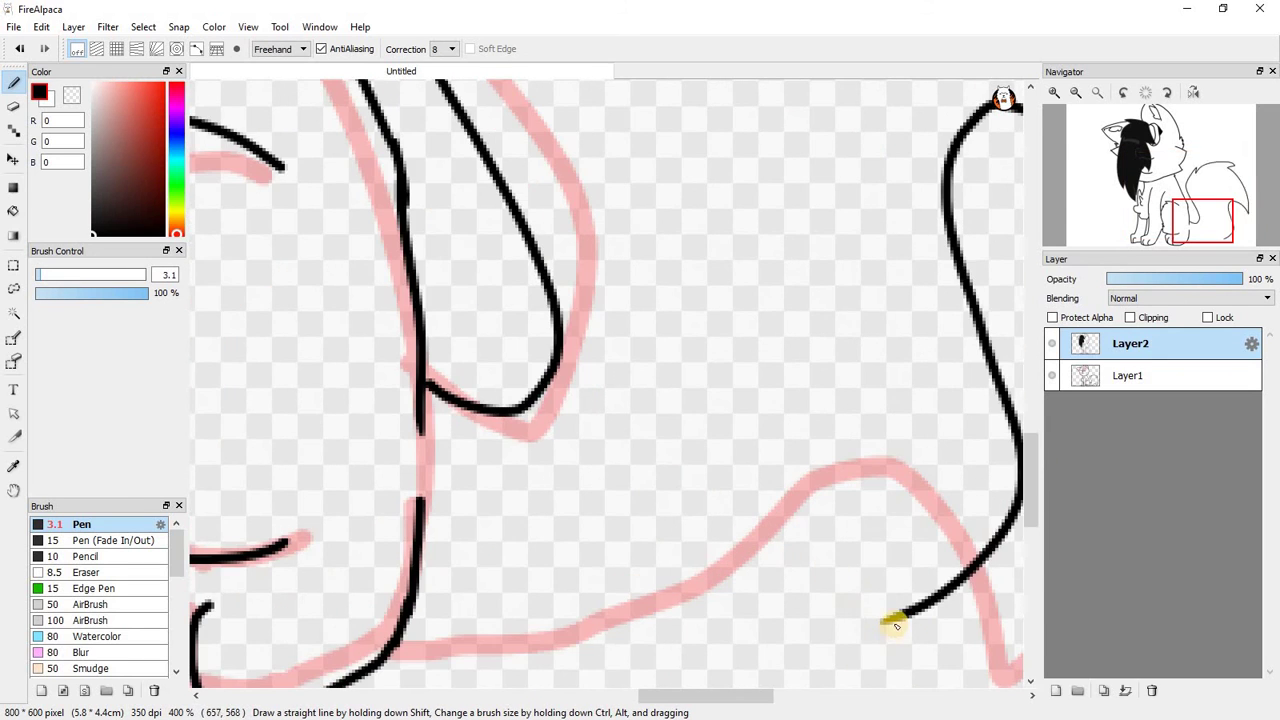
{"action": "mouse_move", "coordinate": [580, 615]}
{"action": "left_mouse_down"}
{"action": "mouse_move", "coordinate": [654, 627]}
{"action": "mouse_move", "coordinate": [498, 606]}
{"action": "left_mouse_up"}
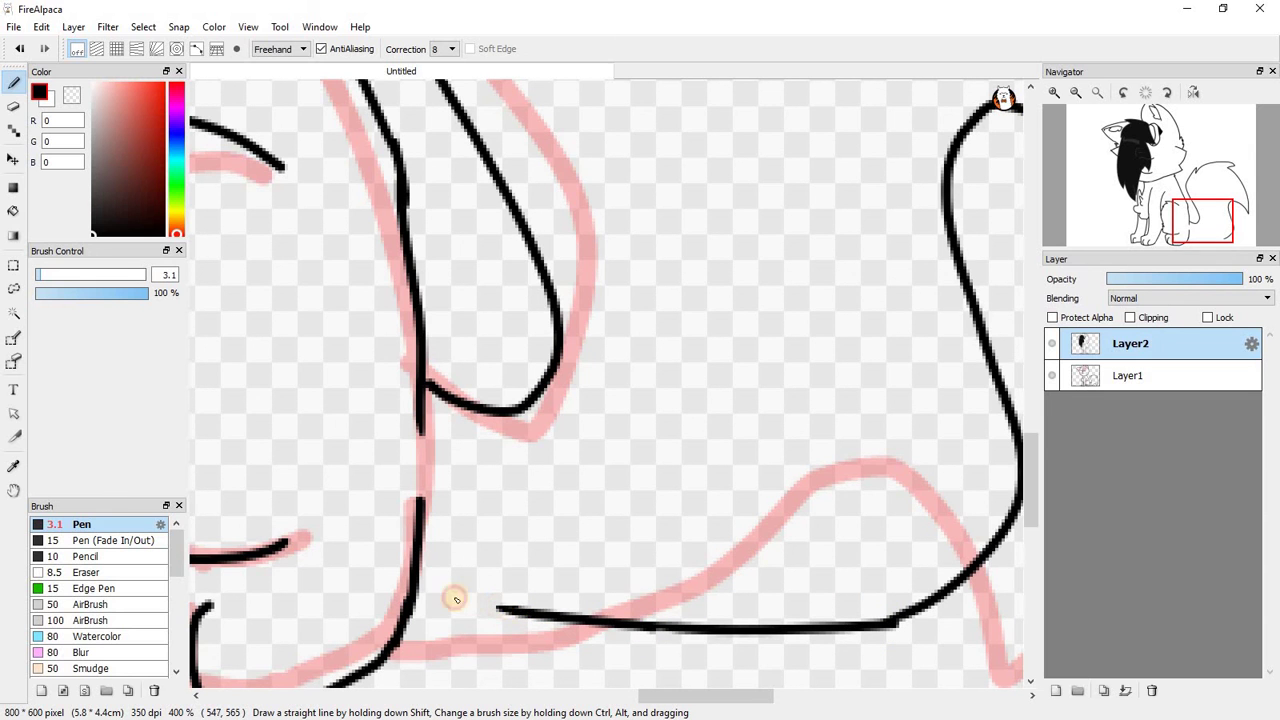
{"action": "scroll", "coordinate": [440, 530], "scroll_direction": "up", "scroll_amount": 1}
{"action": "scroll", "coordinate": [457, 483], "scroll_direction": "down", "scroll_amount": 3}
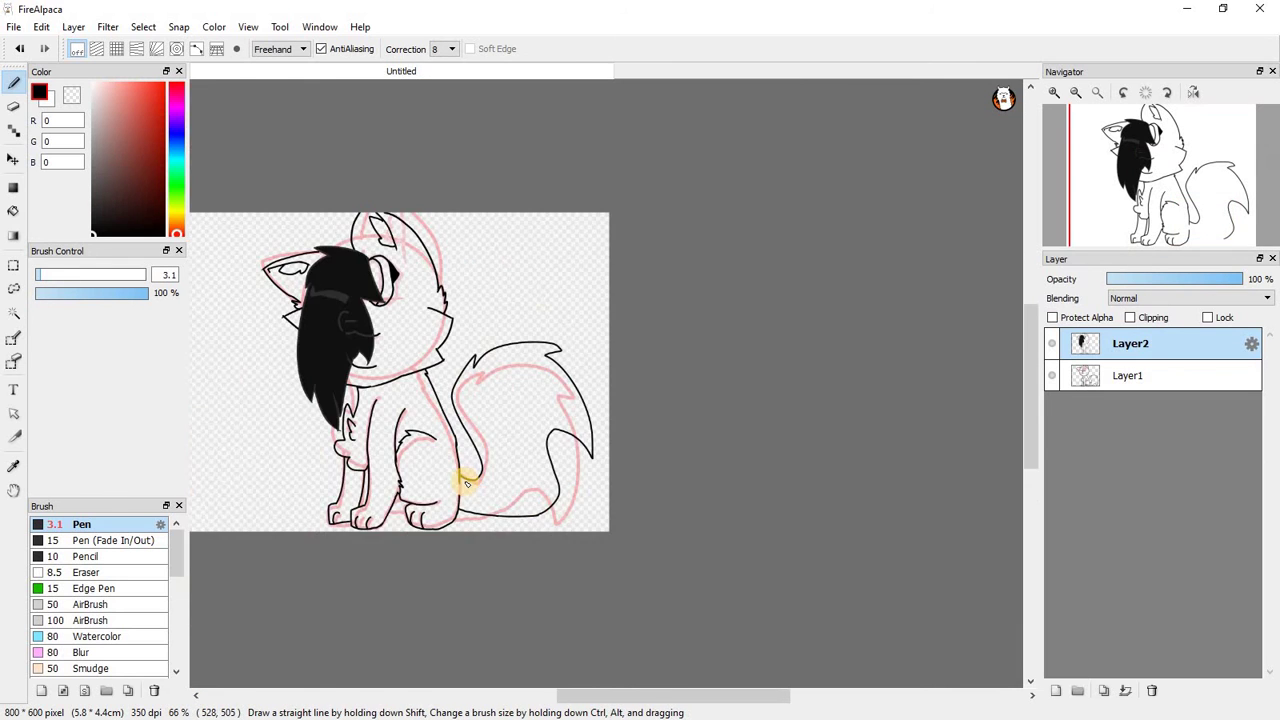
{"action": "scroll", "coordinate": [503, 526], "scroll_direction": "up", "scroll_amount": 3}
{"action": "scroll", "coordinate": [517, 469], "scroll_direction": "down", "scroll_amount": 5}
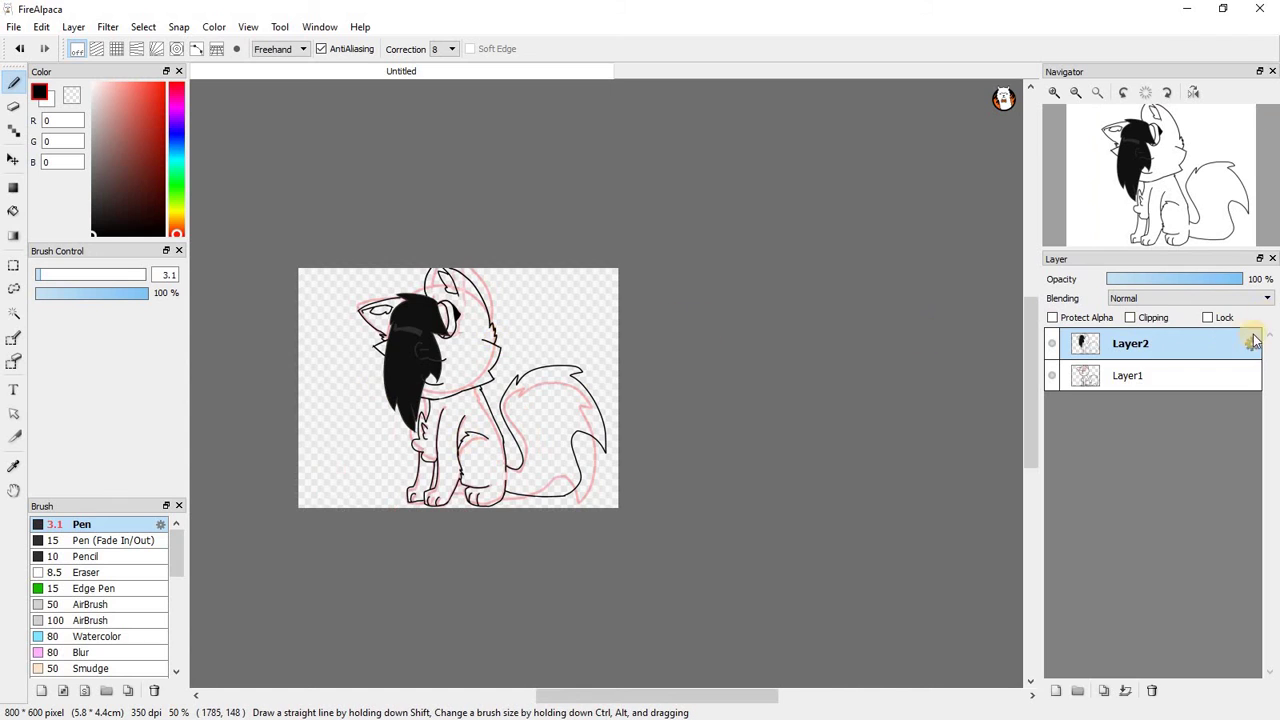
Compare the sketch on Layer1 with the line art on Layer2 and check the chest and front legs.
{"action": "left_click", "coordinate": [1149, 376]}
{"action": "left_click", "coordinate": [1143, 346]}
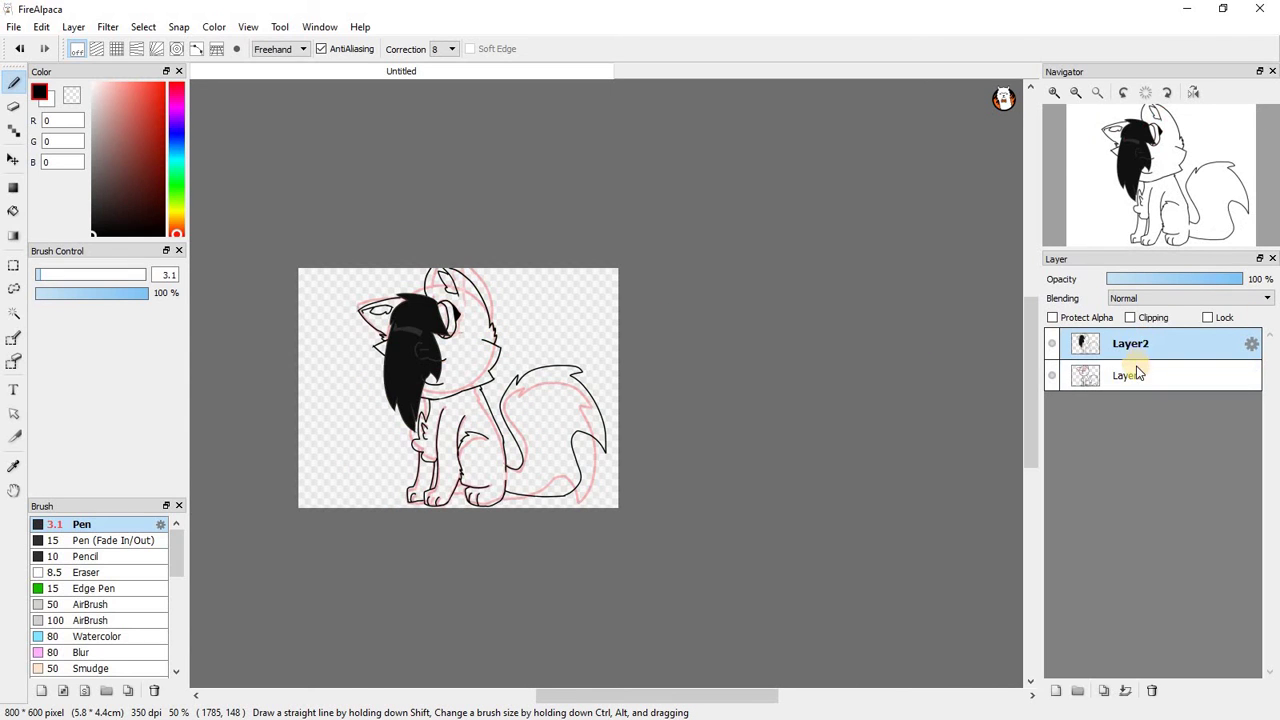
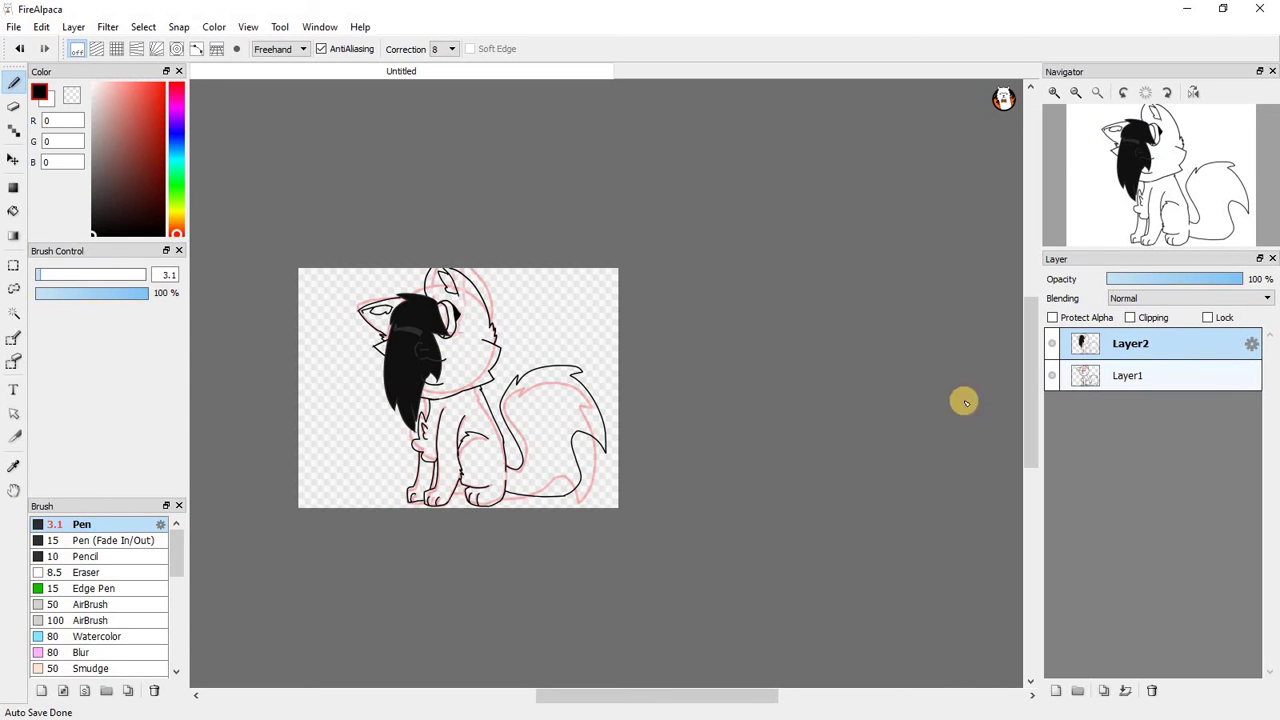
{"action": "scroll", "coordinate": [398, 407], "scroll_direction": "up", "scroll_amount": 7}
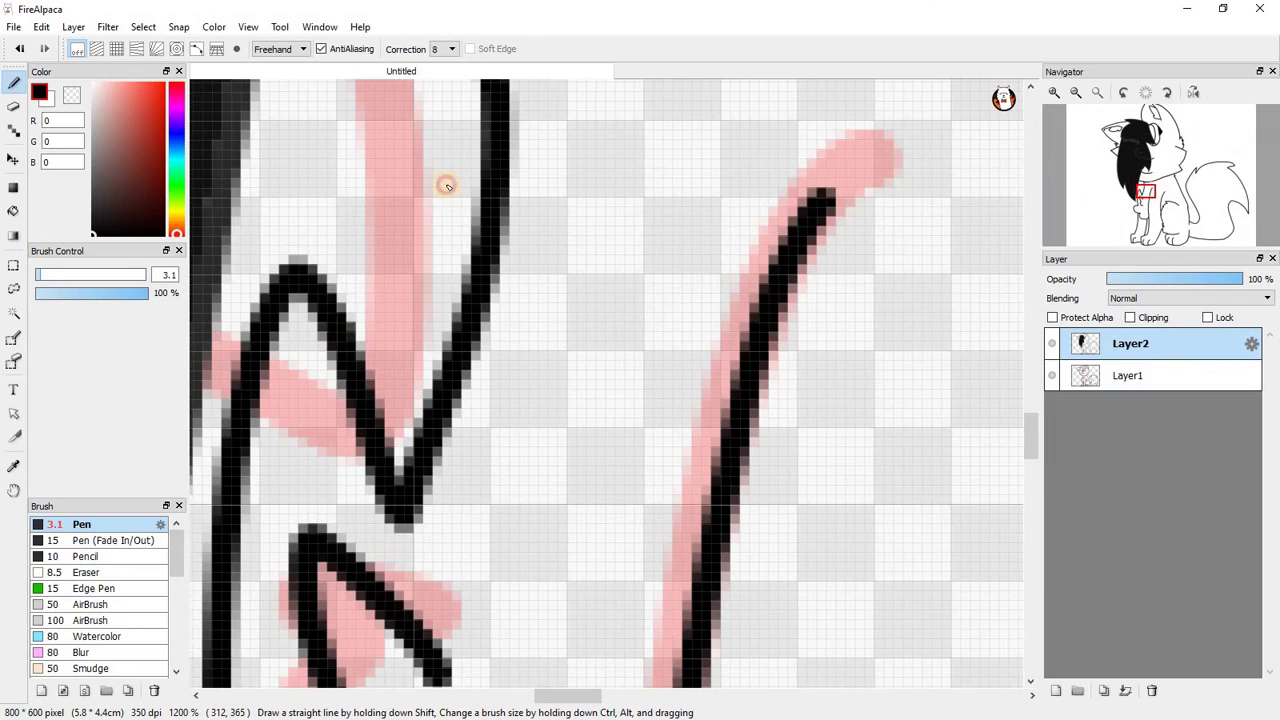
{"action": "scroll", "coordinate": [506, 266], "scroll_direction": "down", "scroll_amount": 8}
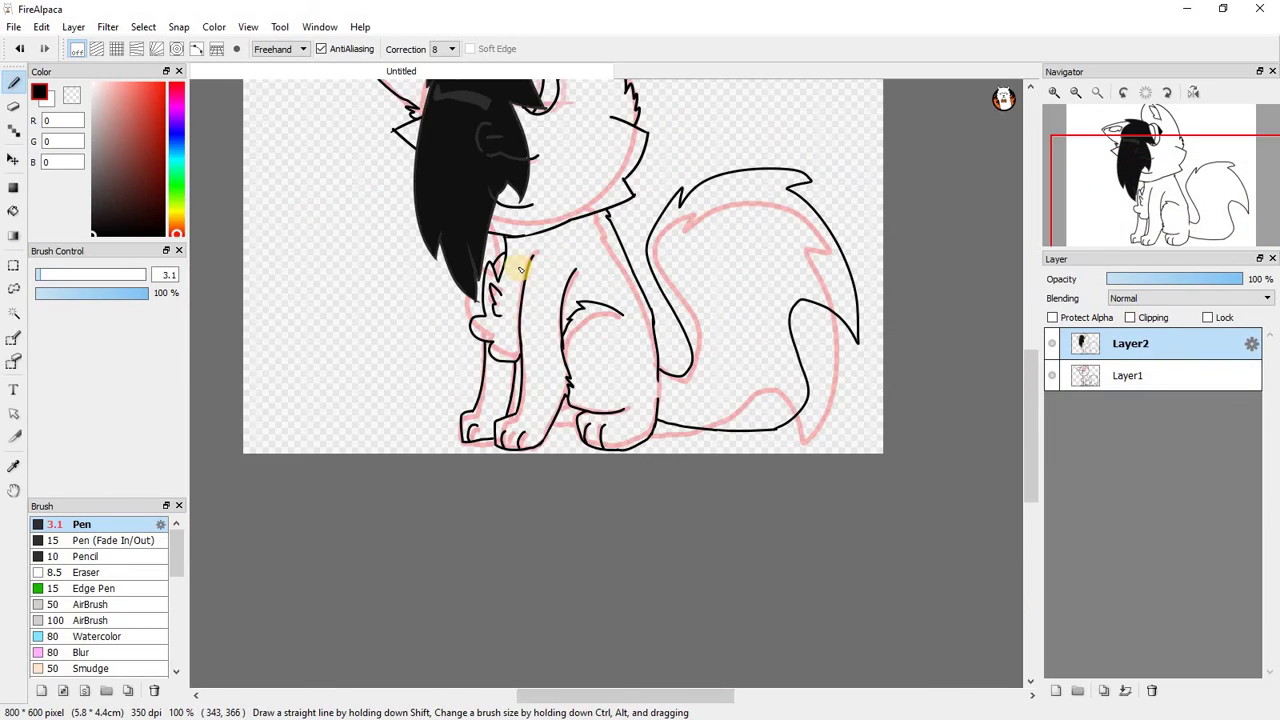
{"action": "scroll", "coordinate": [520, 270], "scroll_direction": "up", "scroll_amount": 1}
{"action": "scroll", "coordinate": [531, 334], "scroll_direction": "down", "scroll_amount": 2}
Ink the far hind paw between the near front leg and near hind paw, with its upper line, sole and toe line.
{"action": "scroll", "coordinate": [560, 420], "scroll_direction": "up", "scroll_amount": 5}
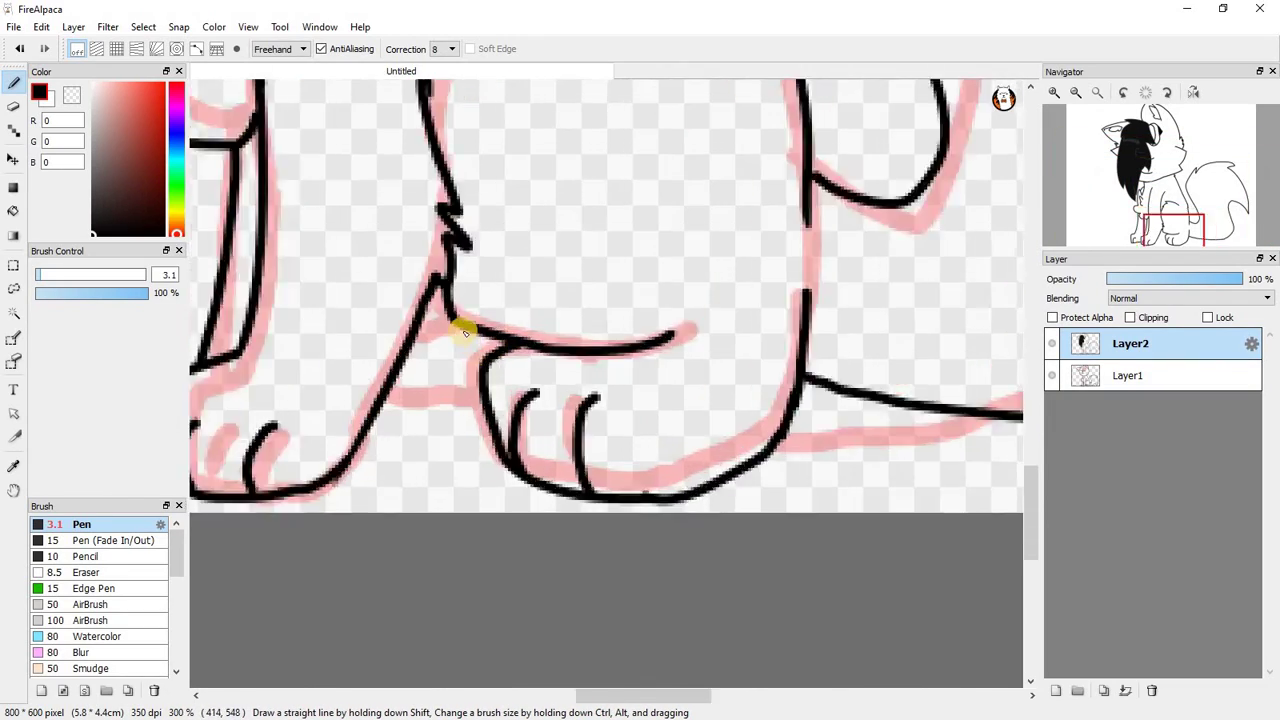
{"action": "left_click_drag", "start_coordinate": [457, 306], "coordinate": [365, 320]}
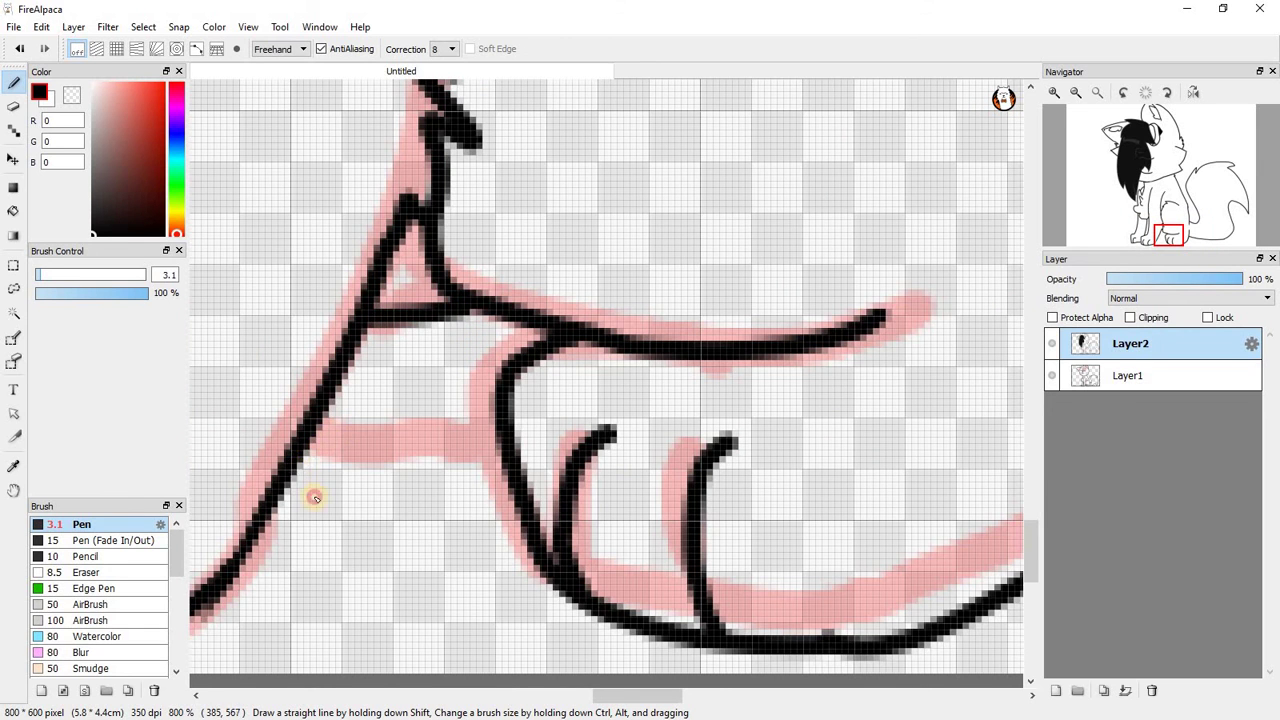
{"action": "mouse_move", "coordinate": [288, 474]}
{"action": "left_mouse_down"}
{"action": "mouse_move", "coordinate": [418, 538]}
{"action": "mouse_move", "coordinate": [520, 535]}
{"action": "left_mouse_up"}
{"action": "scroll", "coordinate": [401, 502], "scroll_direction": "down", "scroll_amount": 1}
{"action": "scroll", "coordinate": [401, 502], "scroll_direction": "up", "scroll_amount": 2}
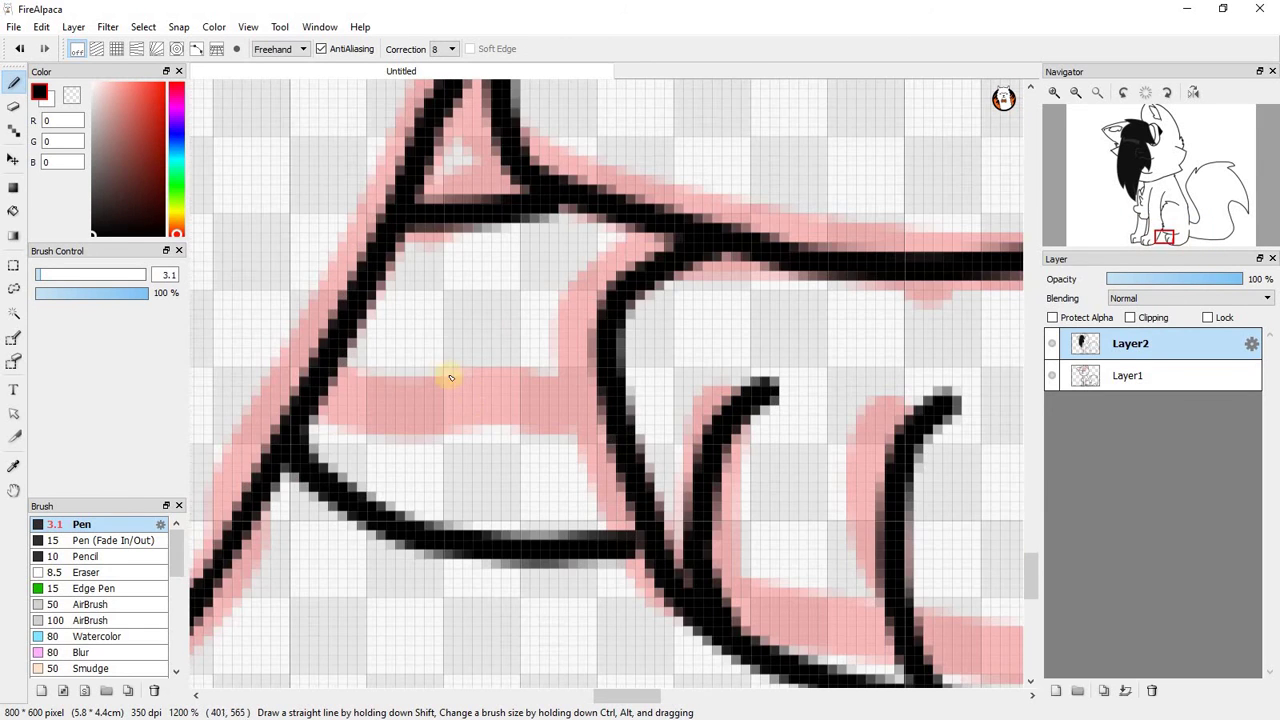
{"action": "mouse_move", "coordinate": [448, 371]}
{"action": "left_mouse_down"}
{"action": "mouse_move", "coordinate": [393, 390]}
{"action": "mouse_move", "coordinate": [375, 477]}
{"action": "mouse_move", "coordinate": [388, 528]}
{"action": "left_mouse_up"}
{"action": "scroll", "coordinate": [555, 525], "scroll_direction": "down", "scroll_amount": 5}
{"action": "scroll", "coordinate": [565, 511], "scroll_direction": "down", "scroll_amount": 3}
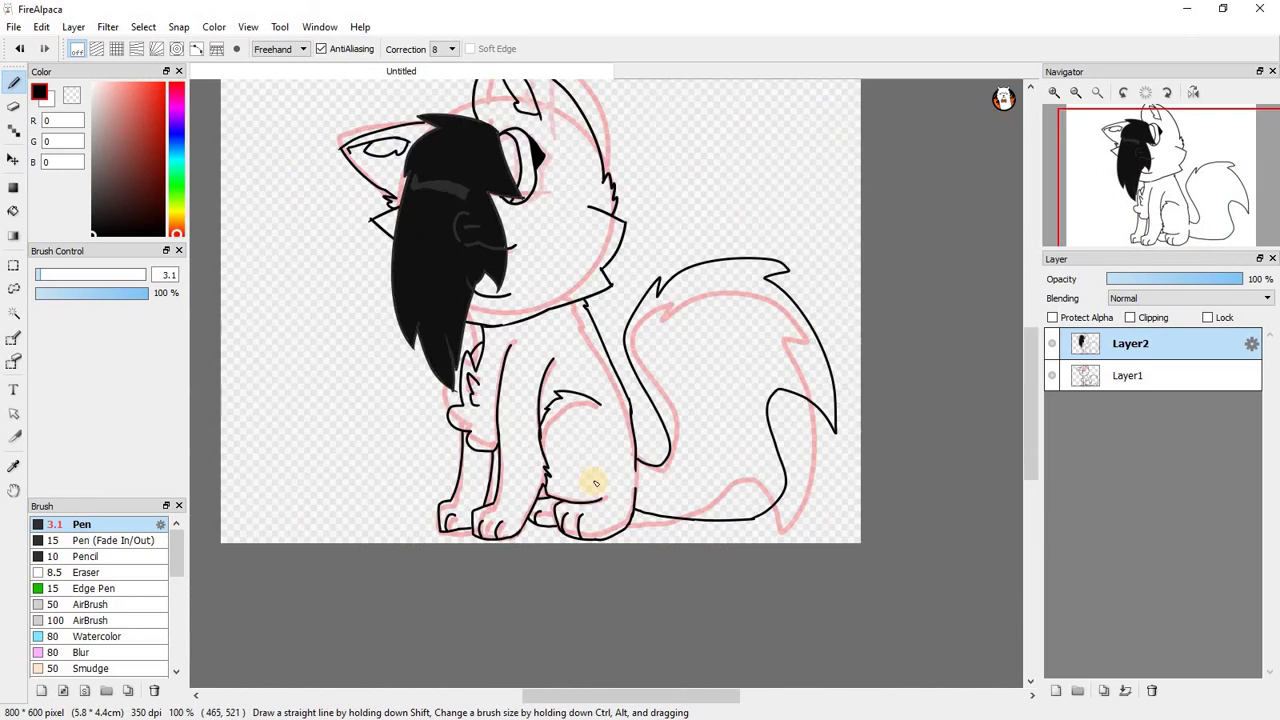
Inspect the inked legs, view the sketch on Layer1, and return to Layer2.
{"action": "scroll", "coordinate": [572, 474], "scroll_direction": "up", "scroll_amount": 5}
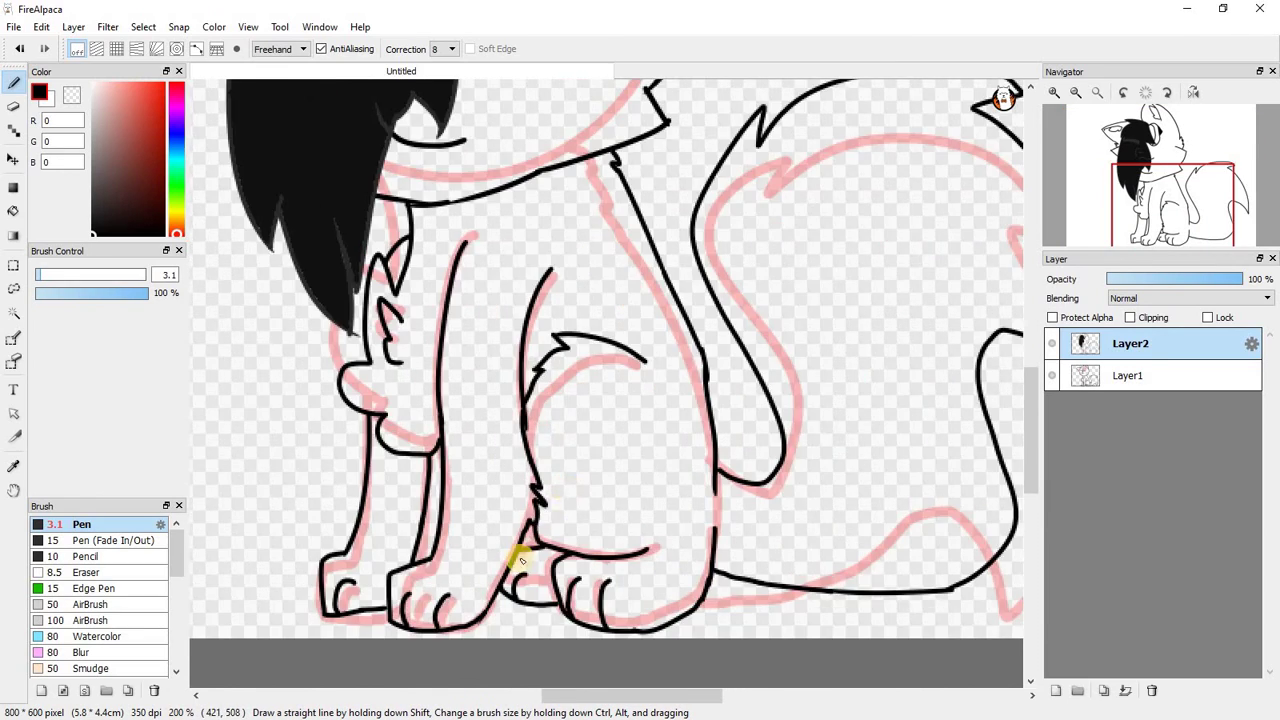
{"action": "scroll", "coordinate": [575, 455], "scroll_direction": "down", "scroll_amount": 5}
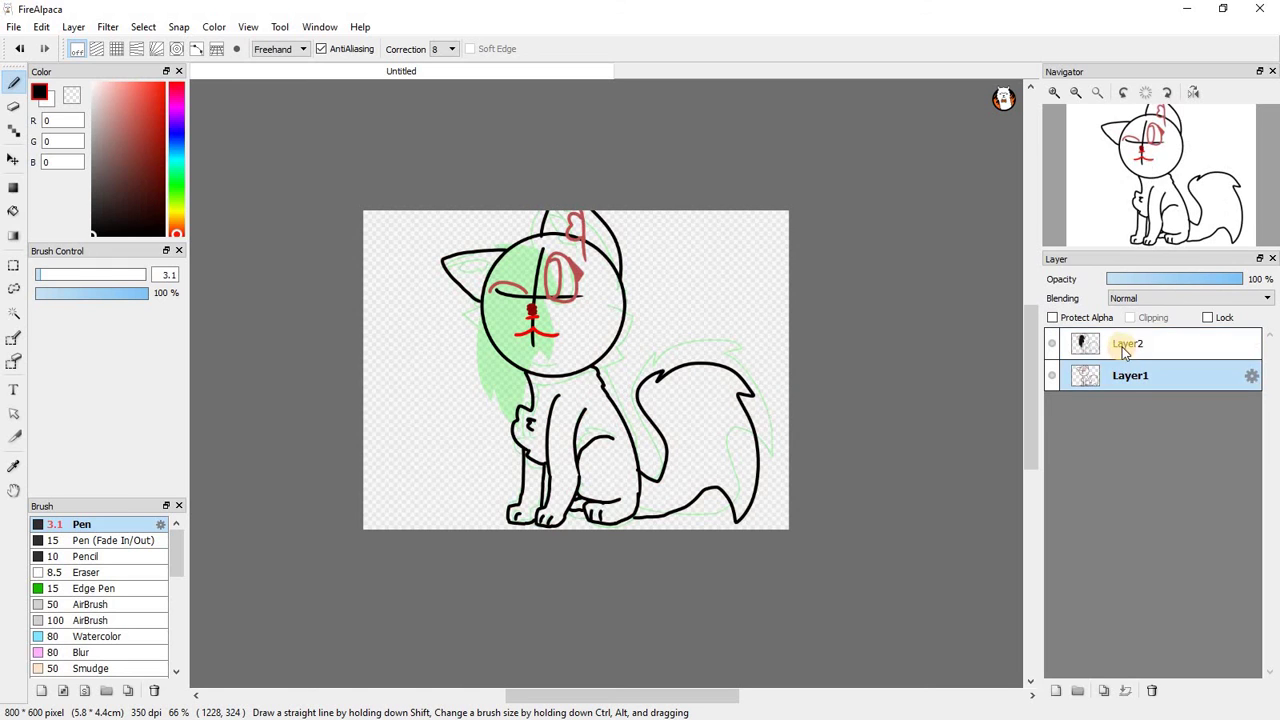
{"action": "left_click", "coordinate": [1125, 340]}
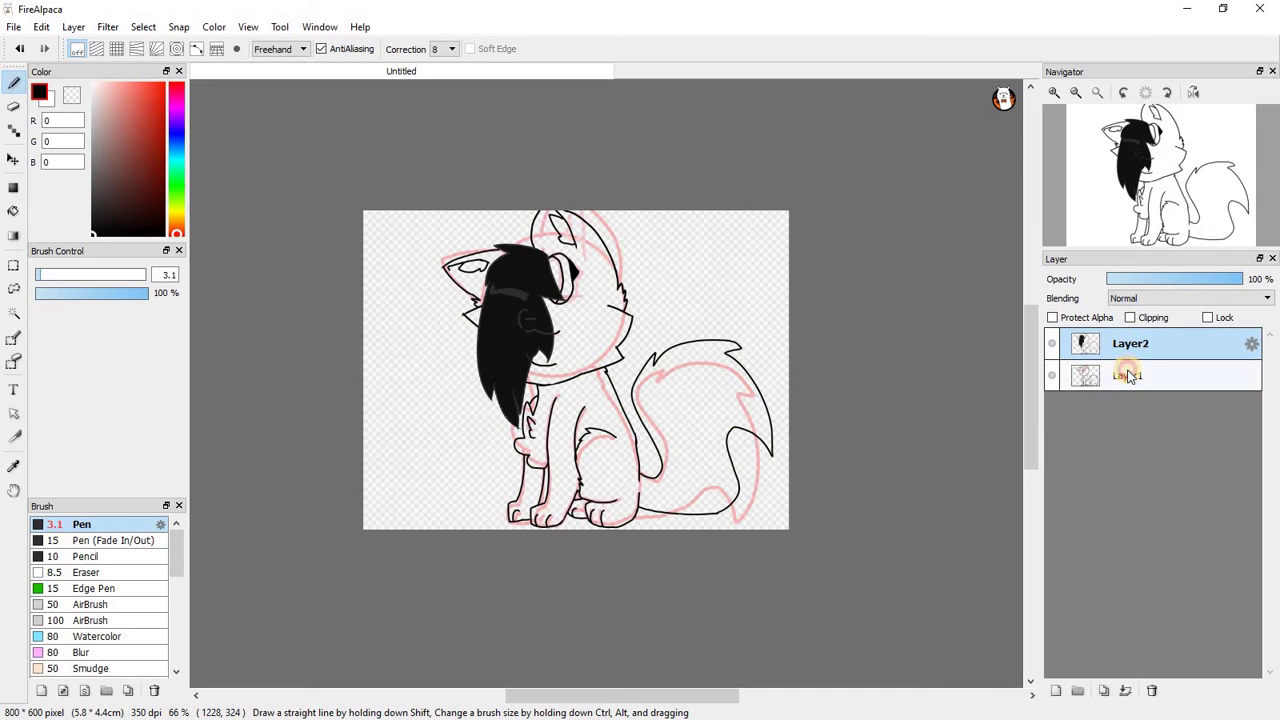
Delete the sketch layer, Layer1, so that only the line art on Layer2 is kept.
{"action": "left_click", "coordinate": [1127, 375]}
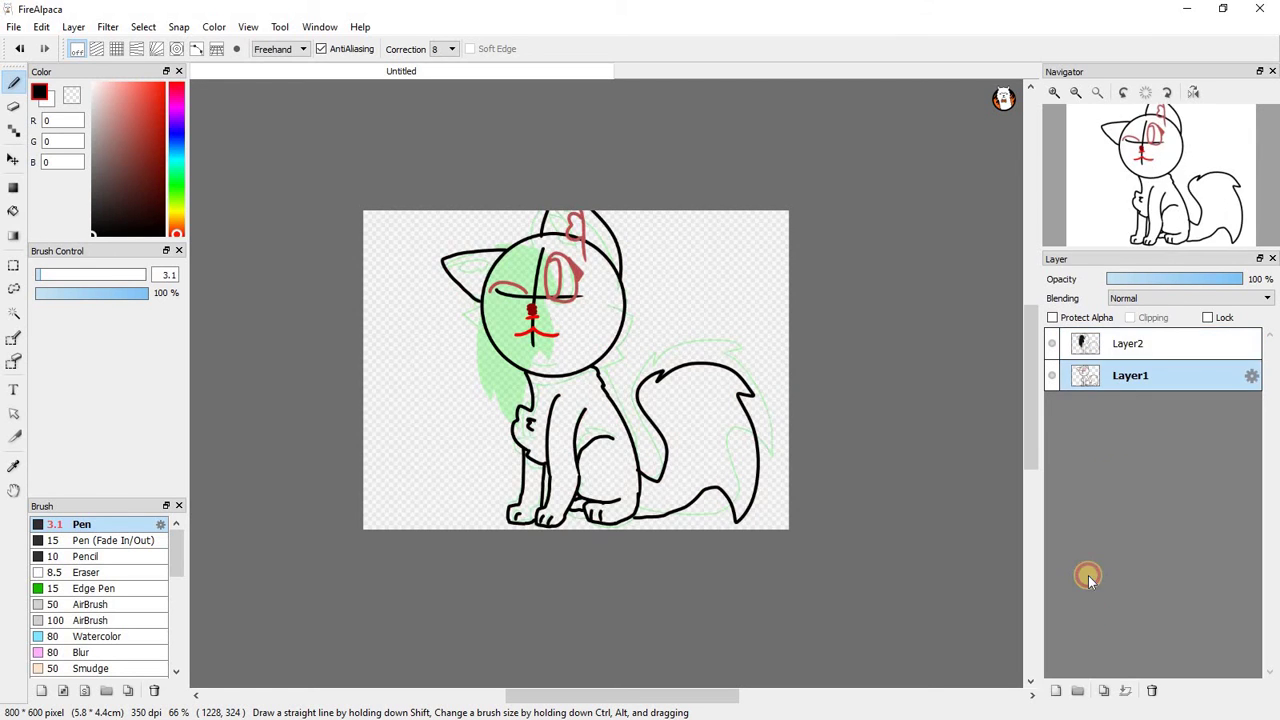
{"action": "left_click", "coordinate": [1151, 690]}
{"action": "scroll", "coordinate": [520, 313], "scroll_direction": "up", "scroll_amount": 4}
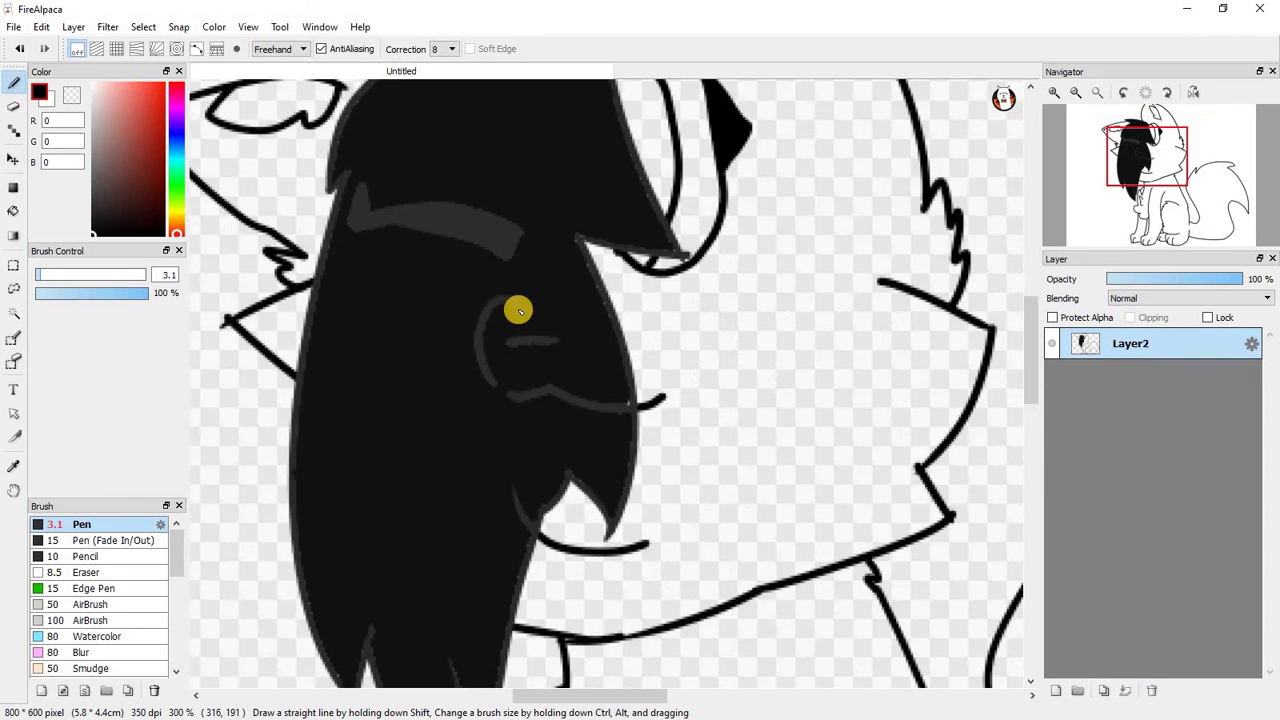
{"action": "scroll", "coordinate": [518, 310], "scroll_direction": "up", "scroll_amount": 4}
{"action": "right_click", "coordinate": [507, 296]}
{"action": "left_click_drag", "start_coordinate": [531, 405], "coordinate": [660, 417]}
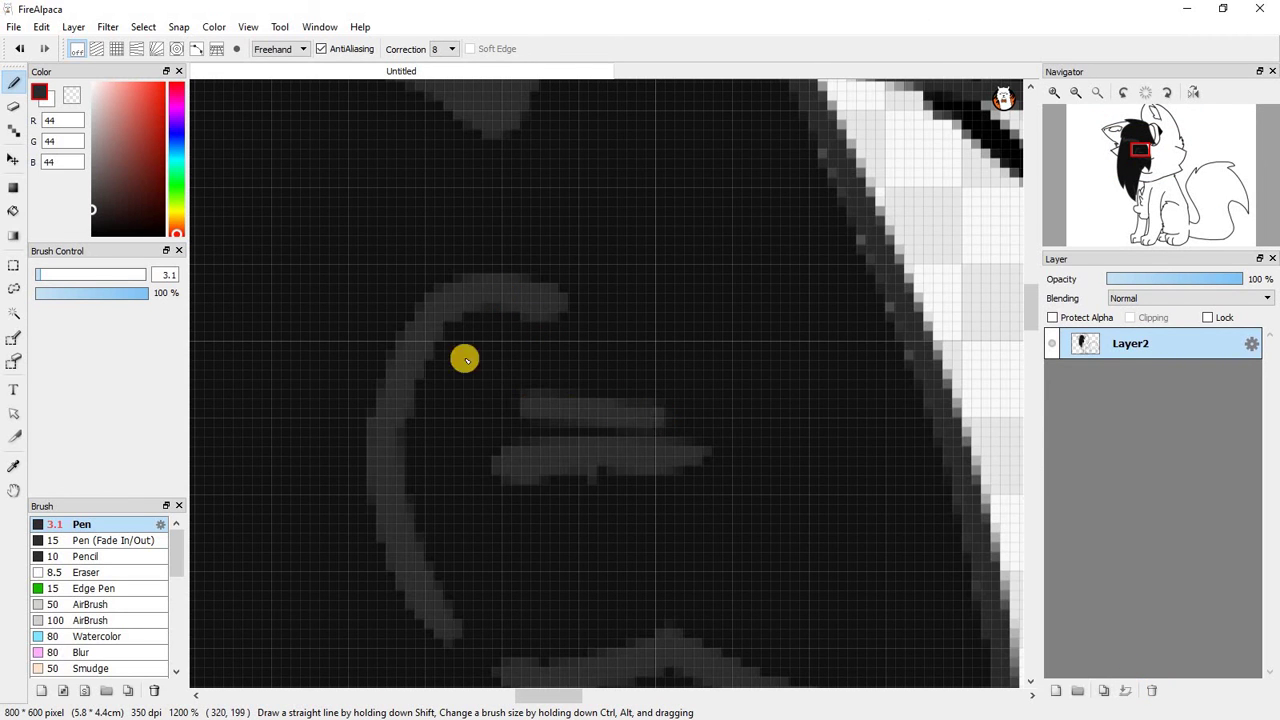
{"action": "key", "text": "ctrl+z"}
Paint the nose as a filled triangular shape above the short dark line in the hair, using mid-grey RGB 94, 94, 94.
{"action": "left_click", "coordinate": [93, 180]}
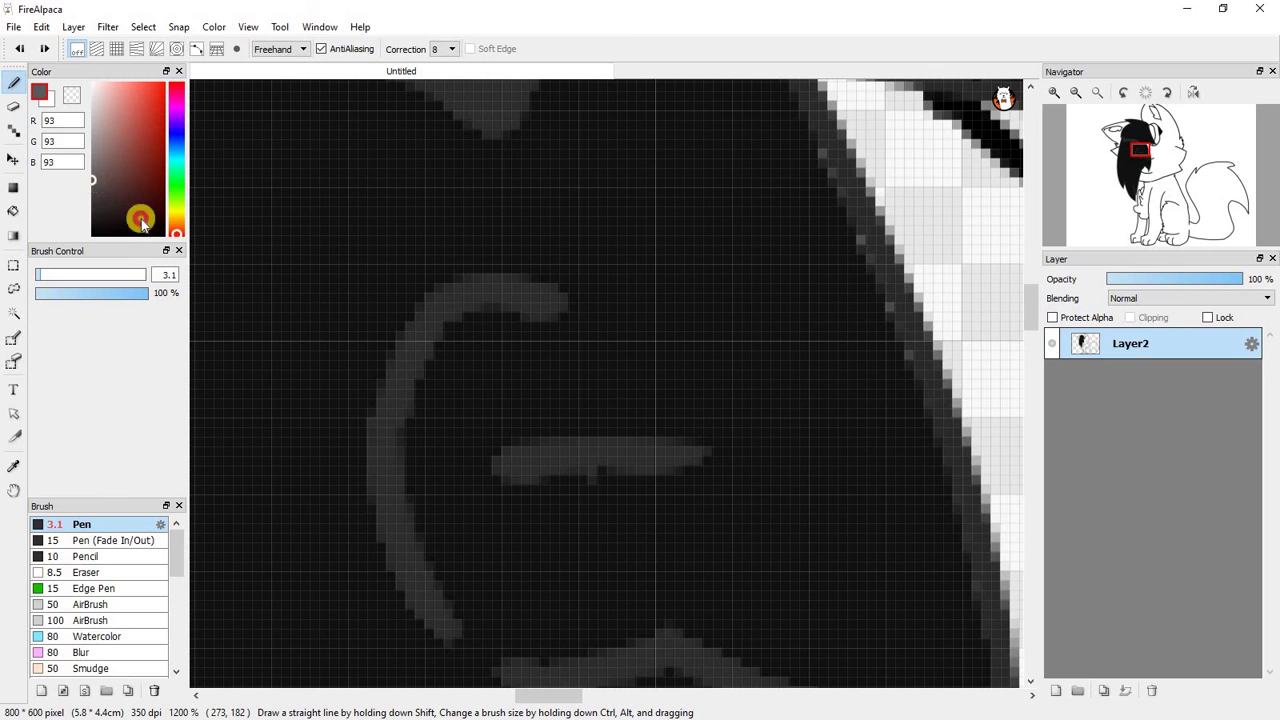
{"action": "mouse_move", "coordinate": [547, 407]}
{"action": "left_mouse_down"}
{"action": "mouse_move", "coordinate": [497, 369]}
{"action": "mouse_move", "coordinate": [669, 351]}
{"action": "mouse_move", "coordinate": [680, 329]}
{"action": "mouse_move", "coordinate": [623, 320]}
{"action": "left_mouse_up"}
{"action": "scroll", "coordinate": [623, 320], "scroll_direction": "down", "scroll_amount": 8}
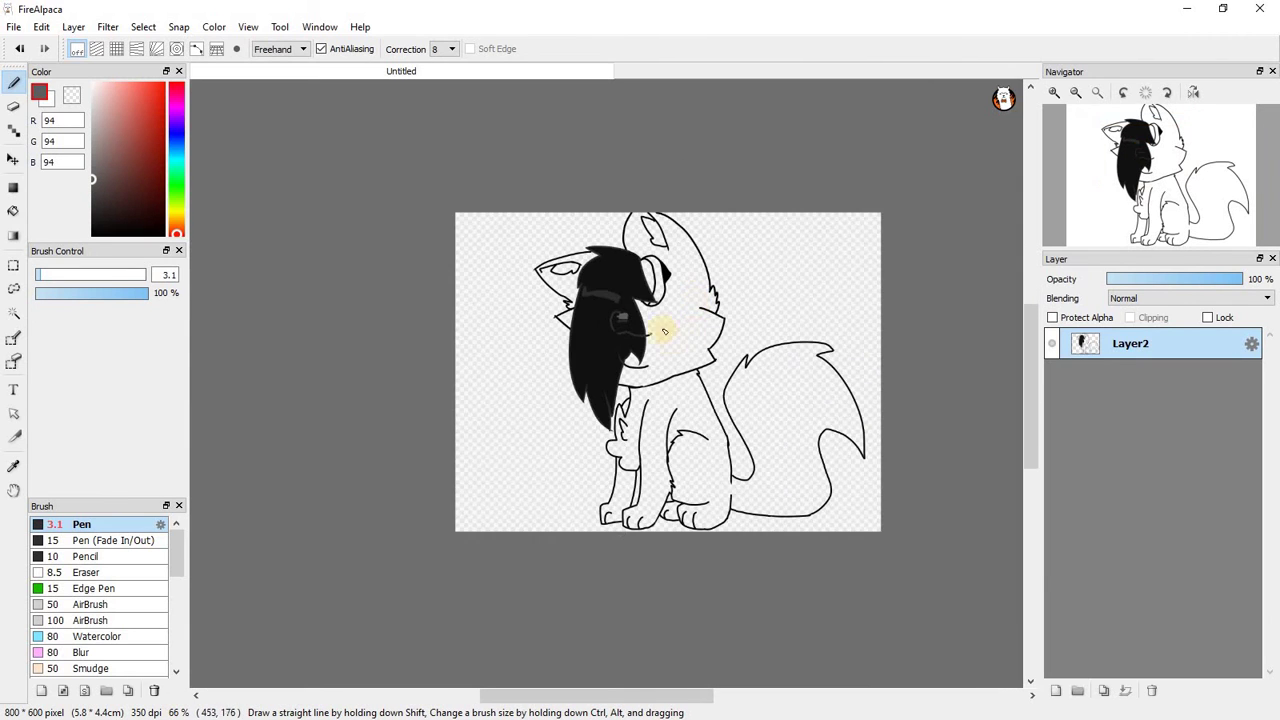
{"action": "scroll", "coordinate": [608, 303], "scroll_direction": "up", "scroll_amount": 4}
{"action": "scroll", "coordinate": [532, 322], "scroll_direction": "up", "scroll_amount": 4}
{"action": "left_click_drag", "start_coordinate": [451, 329], "coordinate": [627, 325]}
{"action": "mouse_move", "coordinate": [586, 137]}
{"action": "left_mouse_down"}
{"action": "mouse_move", "coordinate": [566, 296]}
{"action": "mouse_move", "coordinate": [554, 174]}
{"action": "mouse_move", "coordinate": [532, 302]}
{"action": "mouse_move", "coordinate": [619, 196]}
{"action": "left_mouse_up"}
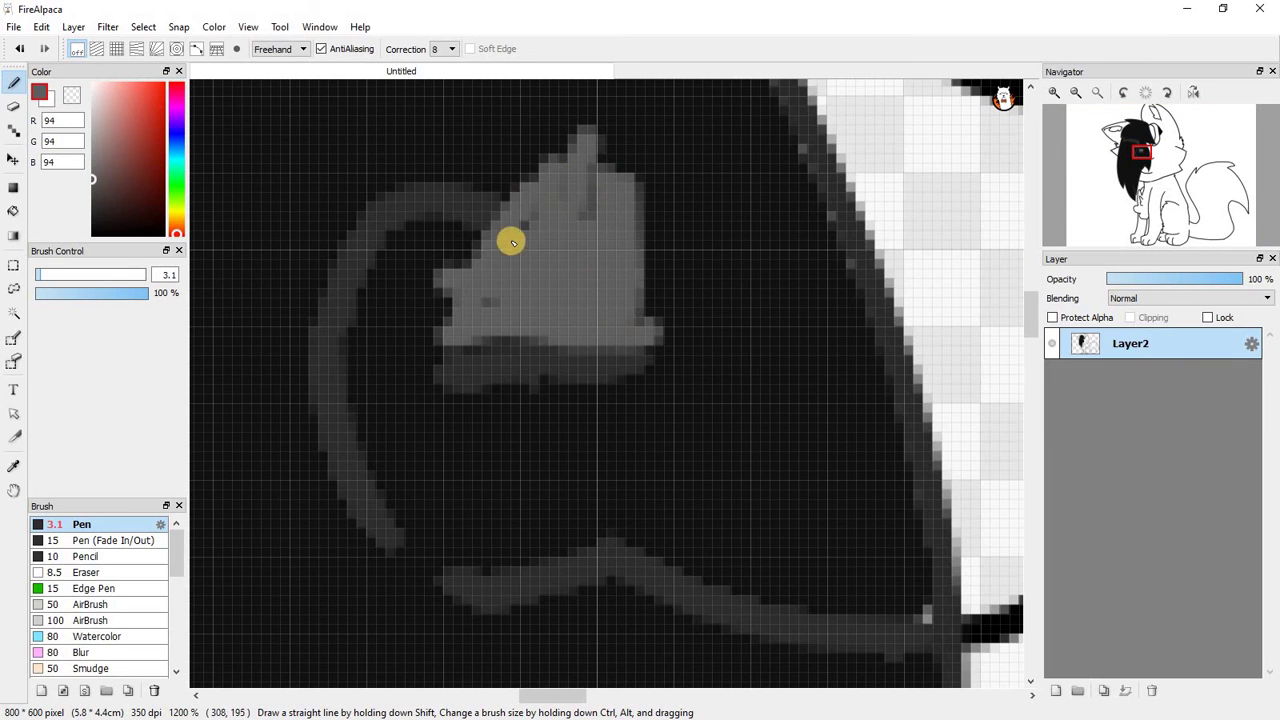
Fill the remaining gaps in the grey nose and smooth its sloping upper edge.
{"action": "scroll", "coordinate": [528, 229], "scroll_direction": "down", "scroll_amount": 4}
{"action": "scroll", "coordinate": [535, 220], "scroll_direction": "down", "scroll_amount": 3}
{"action": "scroll", "coordinate": [423, 229], "scroll_direction": "up", "scroll_amount": 7}
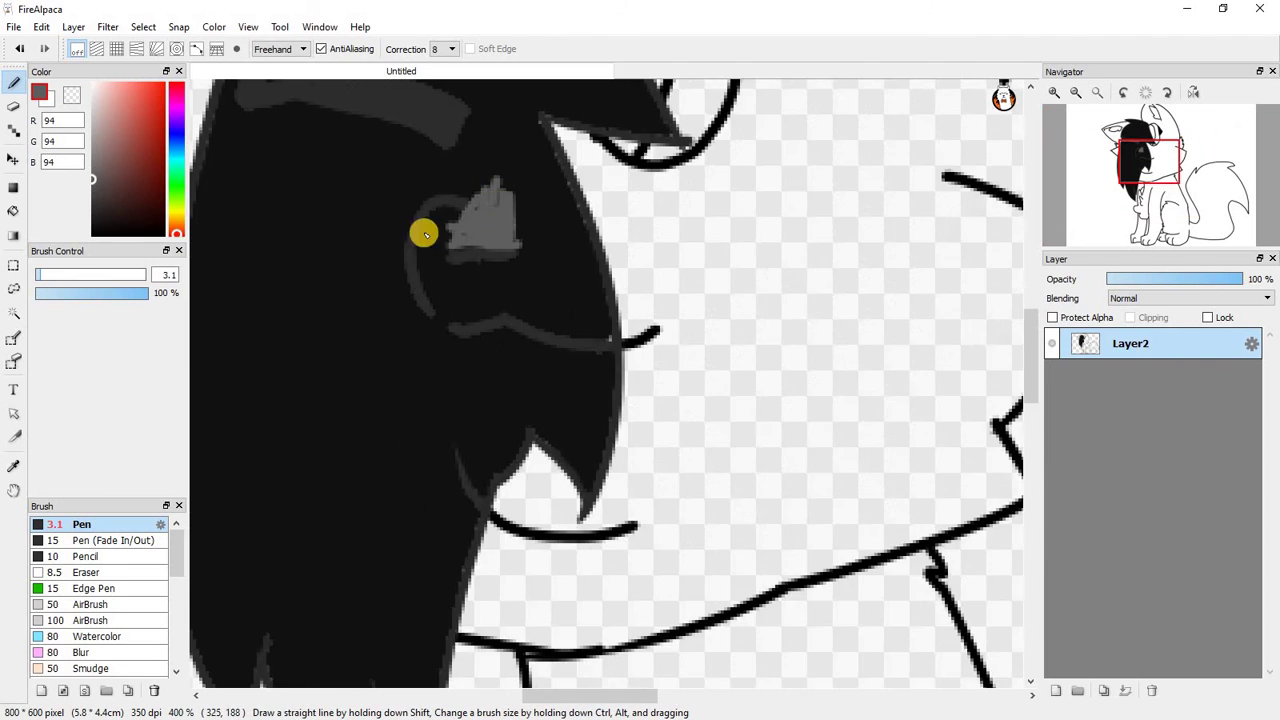
{"action": "mouse_move", "coordinate": [397, 328]}
{"action": "left_mouse_down"}
{"action": "mouse_move", "coordinate": [465, 190]}
{"action": "mouse_move", "coordinate": [531, 167]}
{"action": "mouse_move", "coordinate": [522, 237]}
{"action": "mouse_move", "coordinate": [521, 172]}
{"action": "left_mouse_up"}
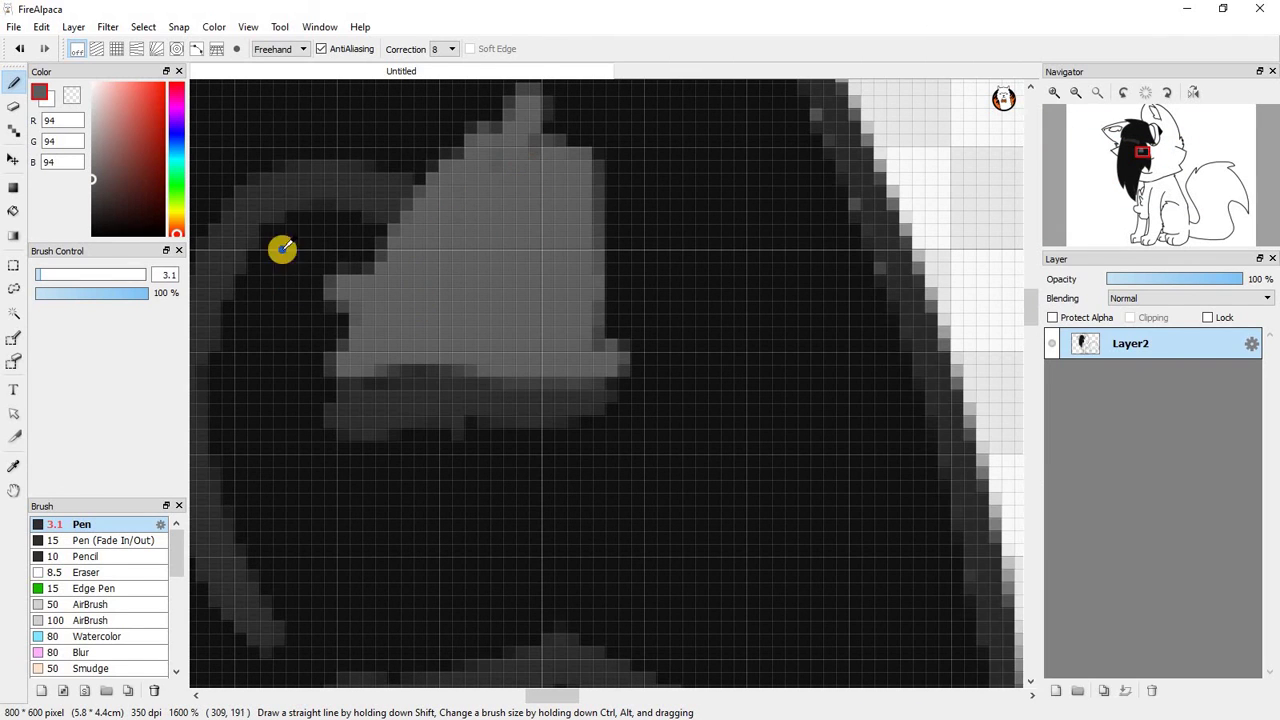
Sample the near-black hair colour, RGB 16, 16, 16, and trim the nose's left edge, checking its shape against the whole cat.
{"action": "right_click", "coordinate": [329, 259]}
{"action": "left_click_drag", "start_coordinate": [343, 259], "coordinate": [317, 387]}
{"action": "scroll", "coordinate": [356, 342], "scroll_direction": "down", "scroll_amount": 8}
{"action": "scroll", "coordinate": [359, 318], "scroll_direction": "up", "scroll_amount": 3}
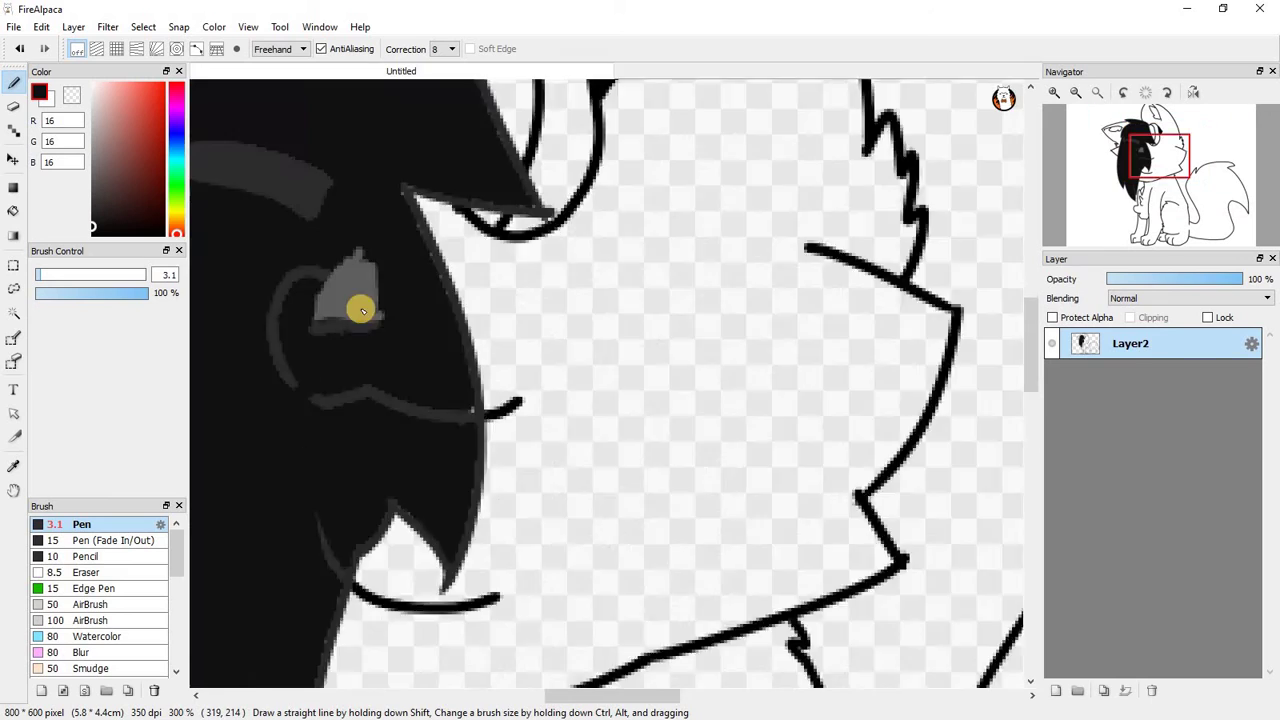
{"action": "scroll", "coordinate": [361, 311], "scroll_direction": "up", "scroll_amount": 4}
{"action": "scroll", "coordinate": [543, 323], "scroll_direction": "down", "scroll_amount": 6}
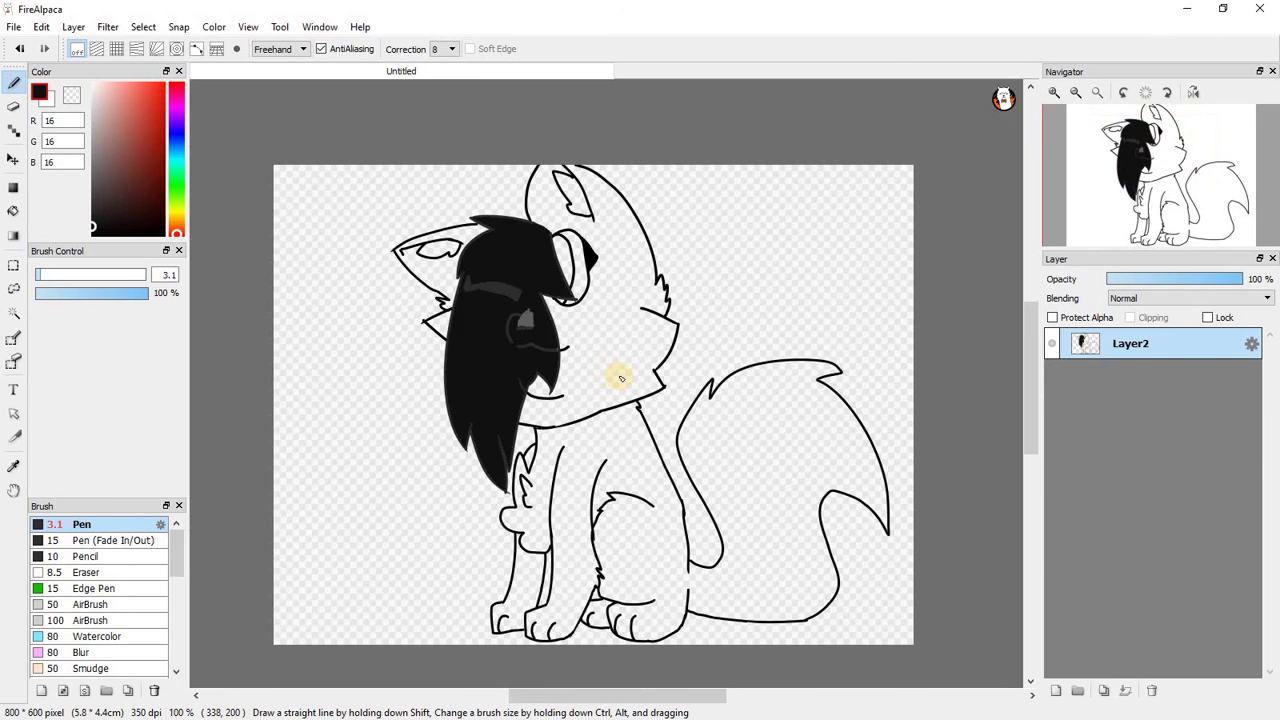
Outline the collar's lower edge across the neck with a pure black 6.2 px pen and fill in its back end.
{"action": "scroll", "coordinate": [621, 378], "scroll_direction": "up", "scroll_amount": 1}
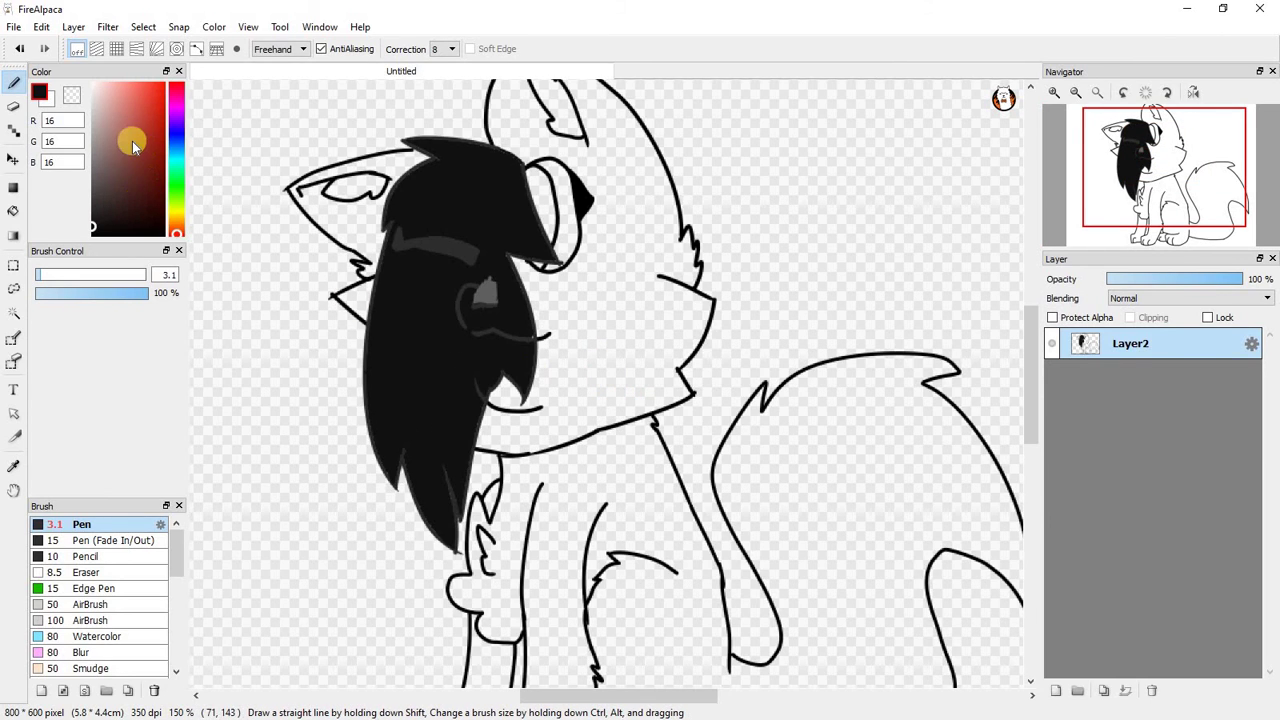
{"action": "left_click", "coordinate": [47, 279]}
{"action": "scroll", "coordinate": [589, 491], "scroll_direction": "up", "scroll_amount": 4}
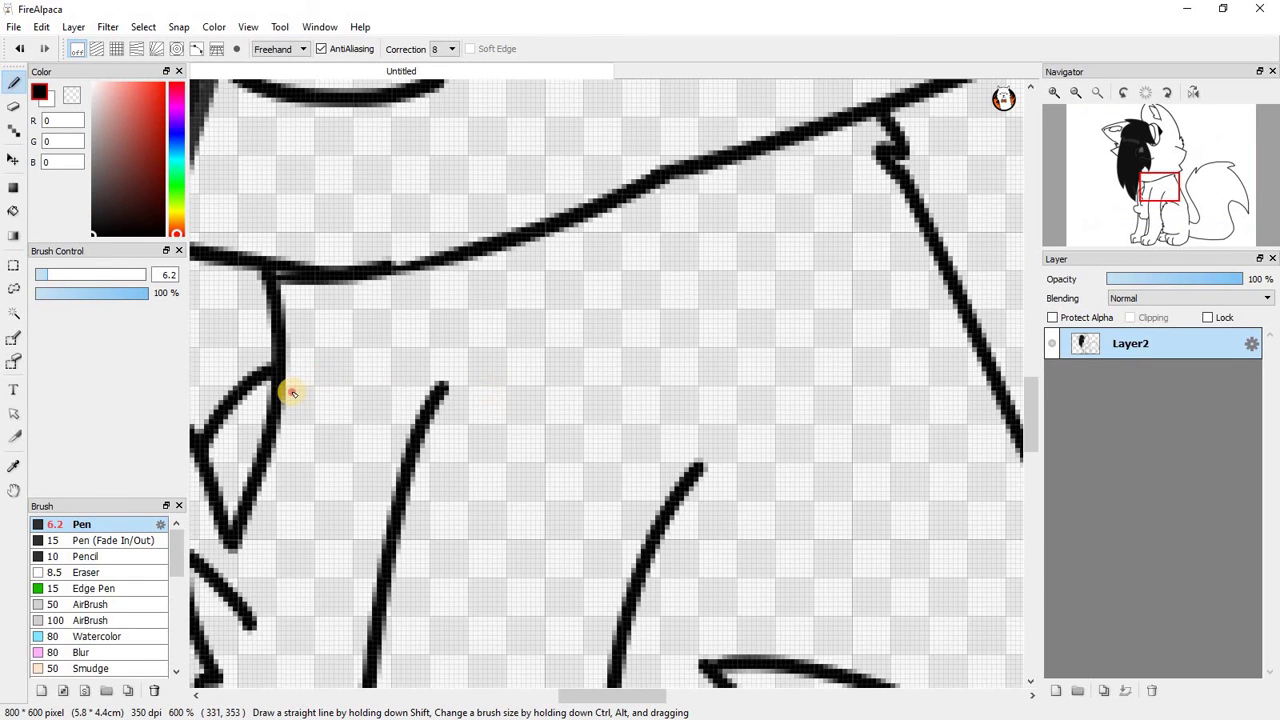
{"action": "mouse_move", "coordinate": [290, 395]}
{"action": "left_mouse_down"}
{"action": "mouse_move", "coordinate": [531, 280]}
{"action": "mouse_move", "coordinate": [669, 186]}
{"action": "mouse_move", "coordinate": [885, 182]}
{"action": "mouse_move", "coordinate": [705, 178]}
{"action": "left_mouse_up"}
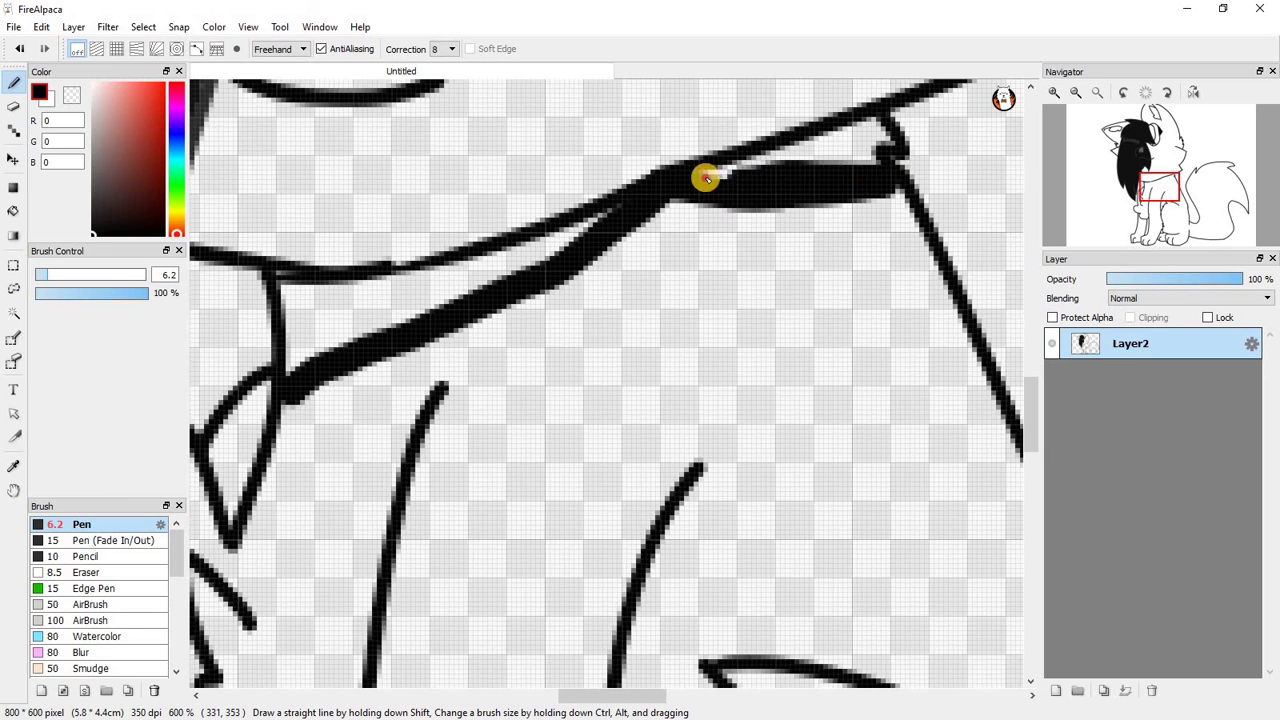
{"action": "left_click_drag", "start_coordinate": [779, 147], "coordinate": [846, 120]}
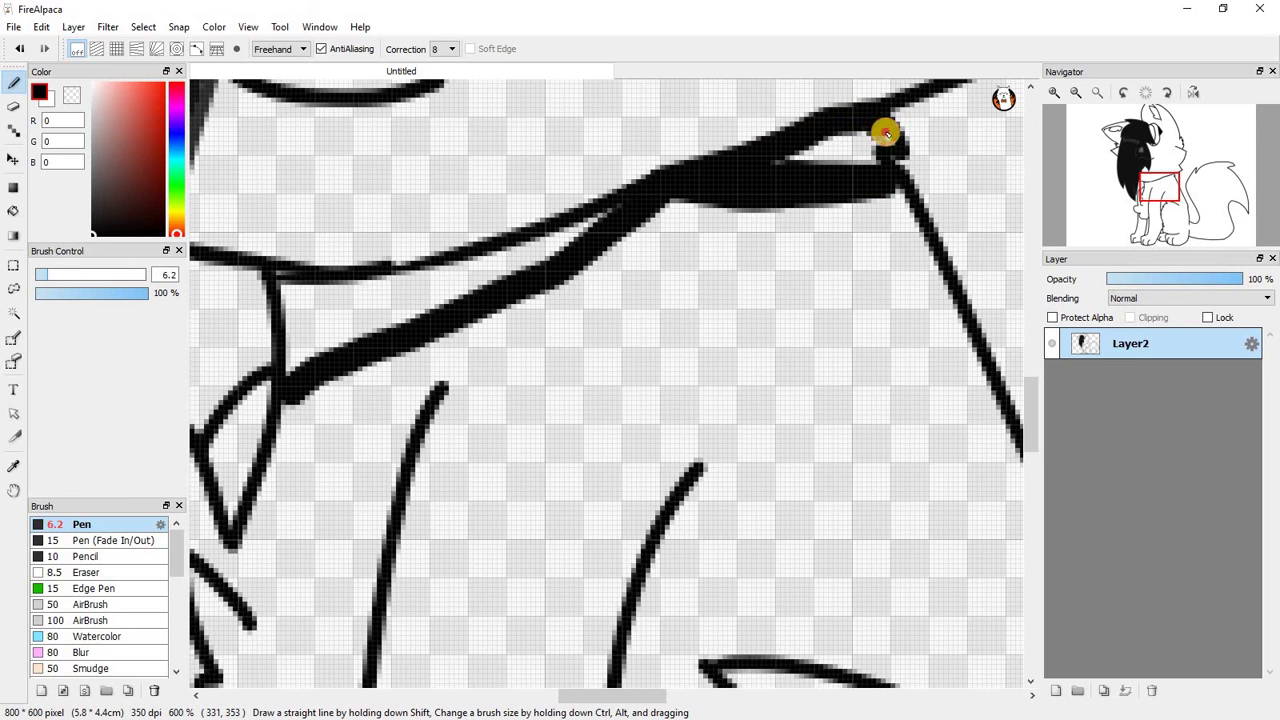
{"action": "mouse_move", "coordinate": [790, 155]}
{"action": "left_mouse_down"}
{"action": "mouse_move", "coordinate": [857, 151]}
{"action": "mouse_move", "coordinate": [808, 160]}
{"action": "left_mouse_up"}
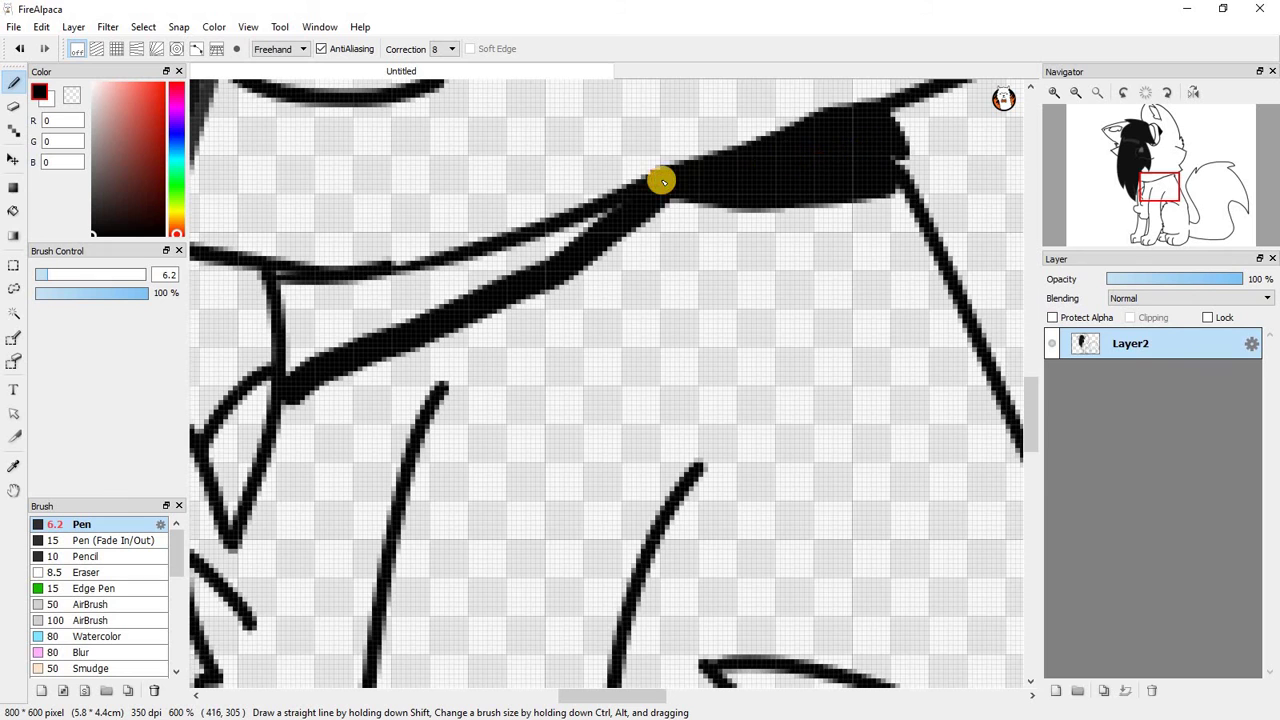
Fill the rest of the collar solid black up to the jaw line and the front of the neck.
{"action": "scroll", "coordinate": [651, 185], "scroll_direction": "down", "scroll_amount": 4}
{"action": "scroll", "coordinate": [637, 194], "scroll_direction": "up", "scroll_amount": 5}
{"action": "mouse_move", "coordinate": [708, 166]}
{"action": "left_mouse_down"}
{"action": "mouse_move", "coordinate": [606, 251]}
{"action": "mouse_move", "coordinate": [429, 323]}
{"action": "left_mouse_up"}
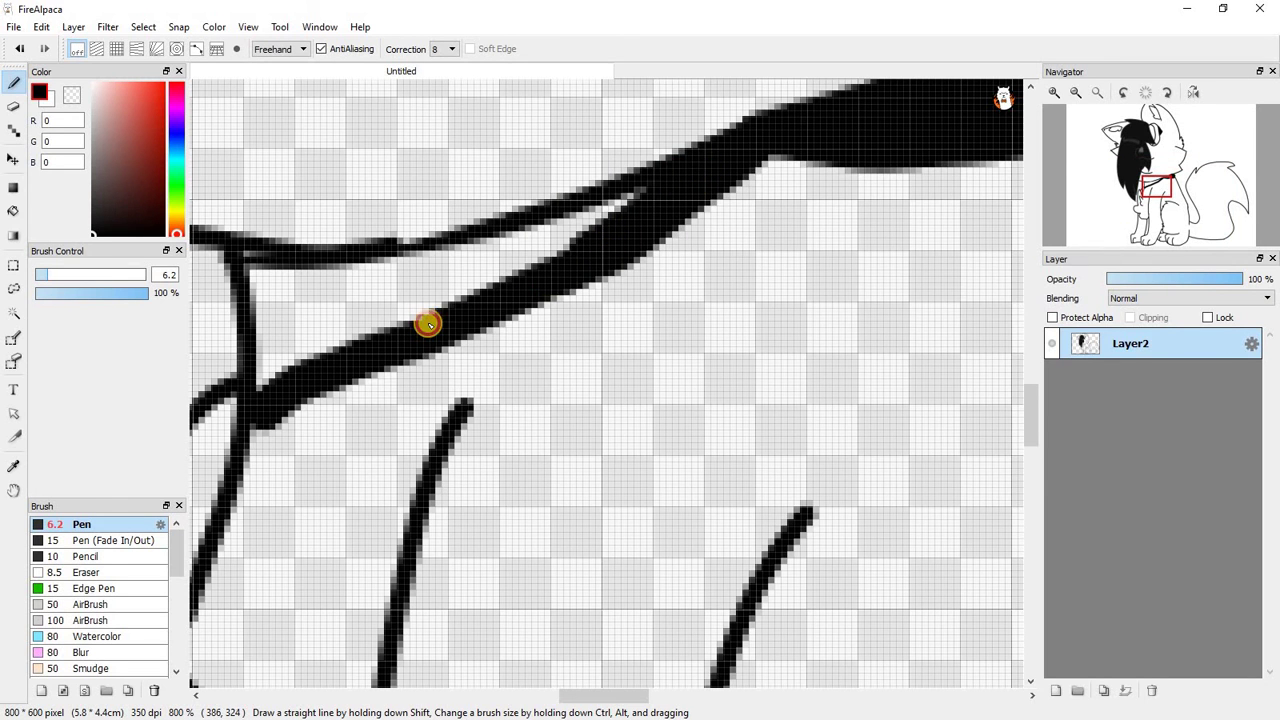
{"action": "mouse_move", "coordinate": [253, 368]}
{"action": "left_mouse_down"}
{"action": "mouse_move", "coordinate": [277, 406]}
{"action": "mouse_move", "coordinate": [309, 363]}
{"action": "mouse_move", "coordinate": [664, 182]}
{"action": "left_mouse_up"}
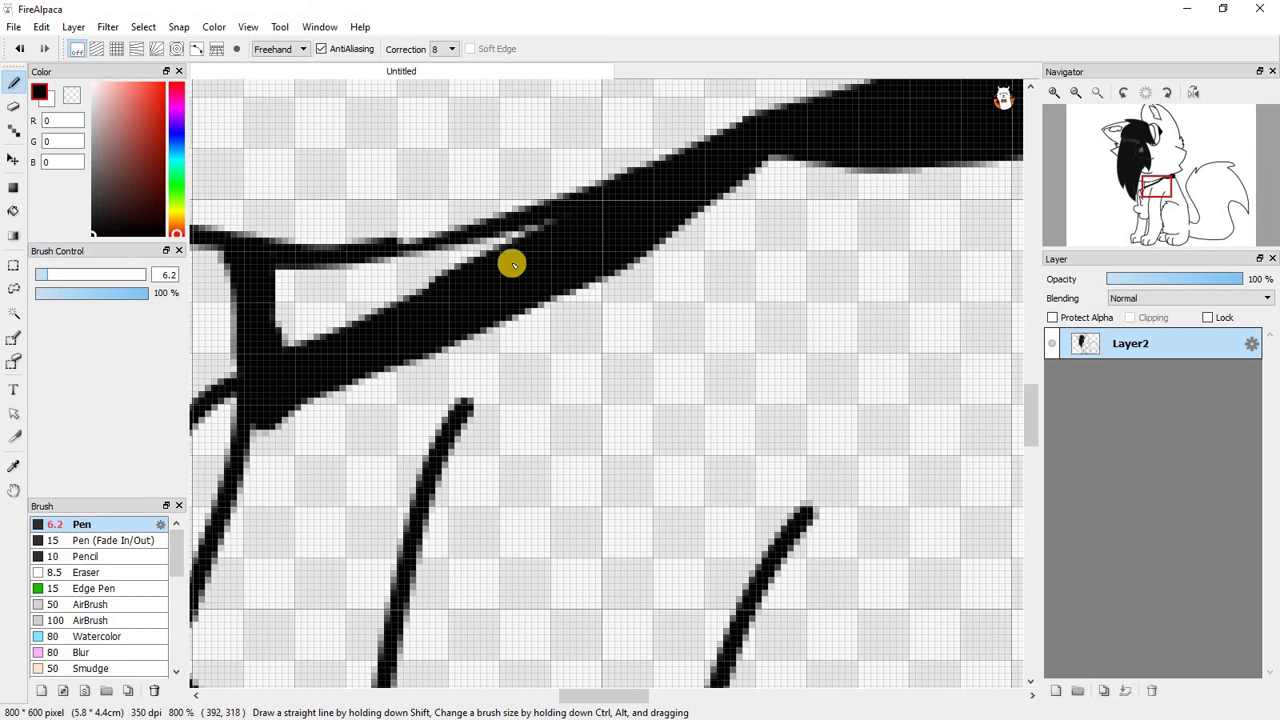
{"action": "mouse_move", "coordinate": [512, 263]}
{"action": "left_mouse_down"}
{"action": "mouse_move", "coordinate": [517, 243]}
{"action": "mouse_move", "coordinate": [503, 270]}
{"action": "left_mouse_up"}
{"action": "mouse_move", "coordinate": [347, 295]}
{"action": "left_mouse_down"}
{"action": "mouse_move", "coordinate": [386, 271]}
{"action": "mouse_move", "coordinate": [283, 277]}
{"action": "mouse_move", "coordinate": [340, 320]}
{"action": "mouse_move", "coordinate": [320, 292]}
{"action": "mouse_move", "coordinate": [338, 299]}
{"action": "left_mouse_up"}
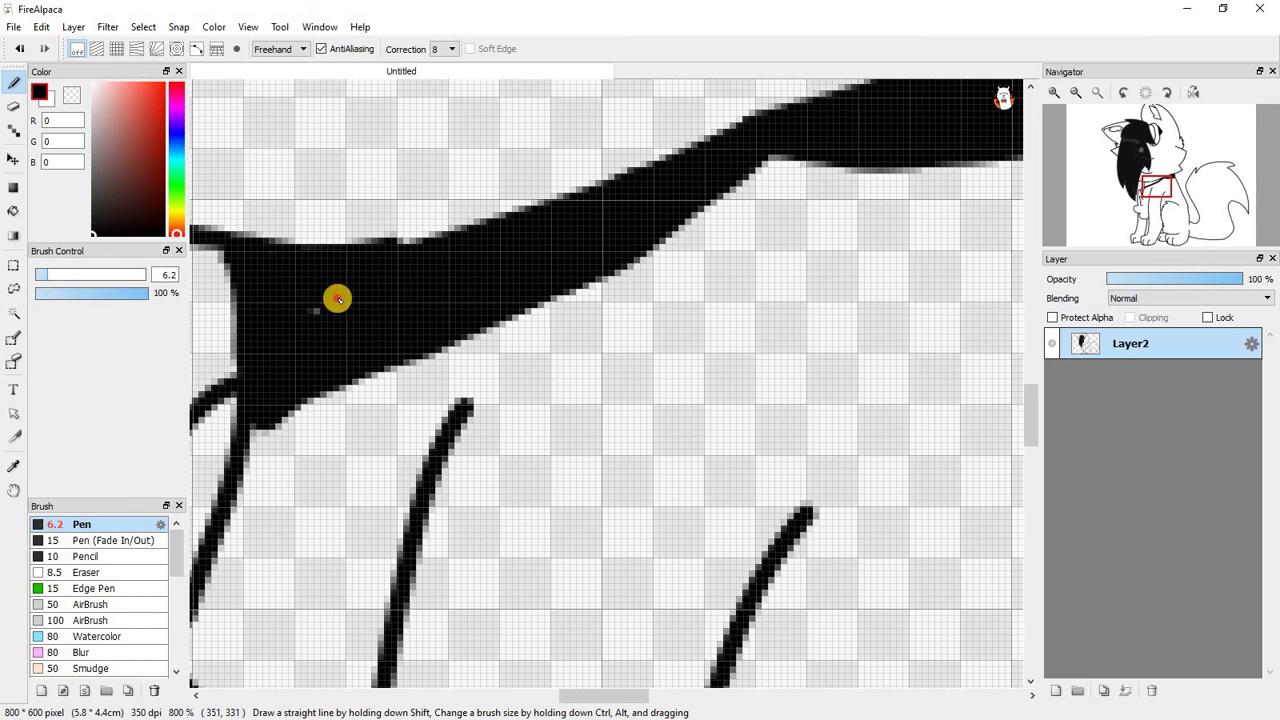
{"action": "scroll", "coordinate": [375, 326], "scroll_direction": "down", "scroll_amount": 5}
{"action": "scroll", "coordinate": [440, 284], "scroll_direction": "up", "scroll_amount": 5}
{"action": "mouse_move", "coordinate": [383, 431]}
{"action": "left_mouse_down"}
{"action": "mouse_move", "coordinate": [566, 354]}
{"action": "mouse_move", "coordinate": [510, 398]}
{"action": "left_mouse_up"}
Trim the collar's back end with the pen set to transparent and size 2.
{"action": "scroll", "coordinate": [554, 348], "scroll_direction": "down", "scroll_amount": 1}
{"action": "scroll", "coordinate": [523, 380], "scroll_direction": "down", "scroll_amount": 1}
{"action": "scroll", "coordinate": [355, 346], "scroll_direction": "up", "scroll_amount": 3}
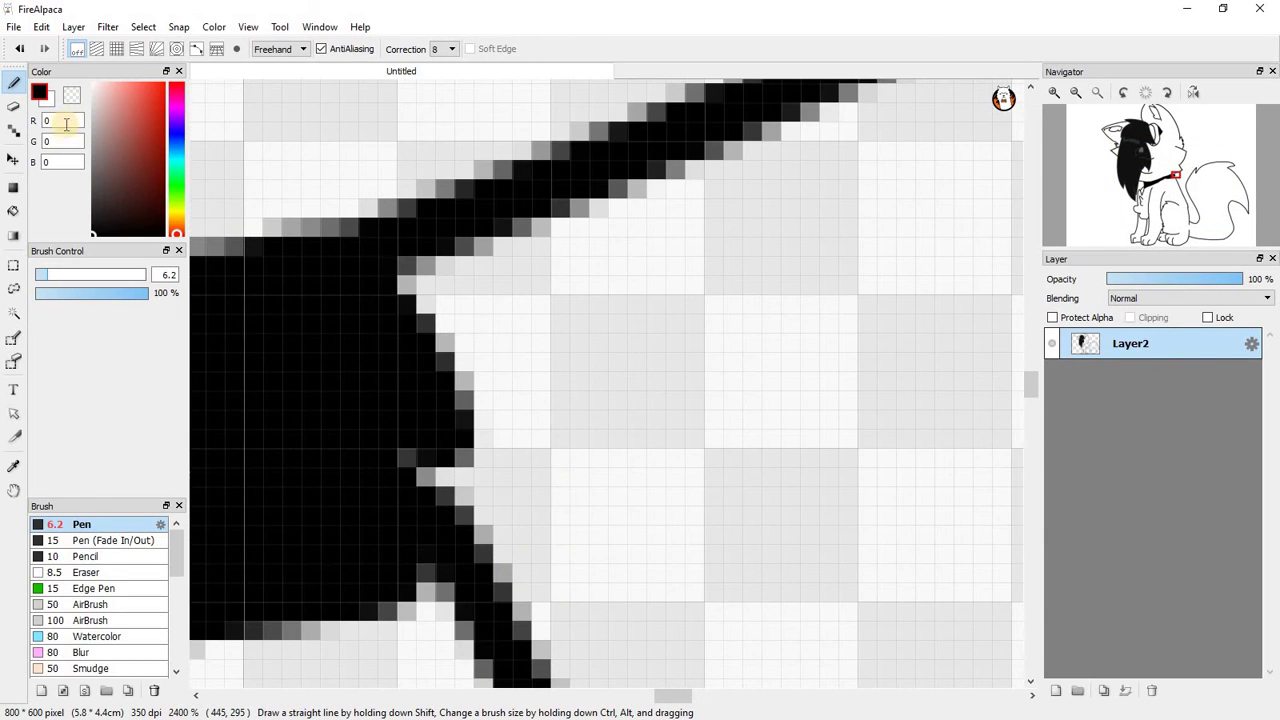
{"action": "left_click_drag", "start_coordinate": [472, 336], "coordinate": [531, 503]}
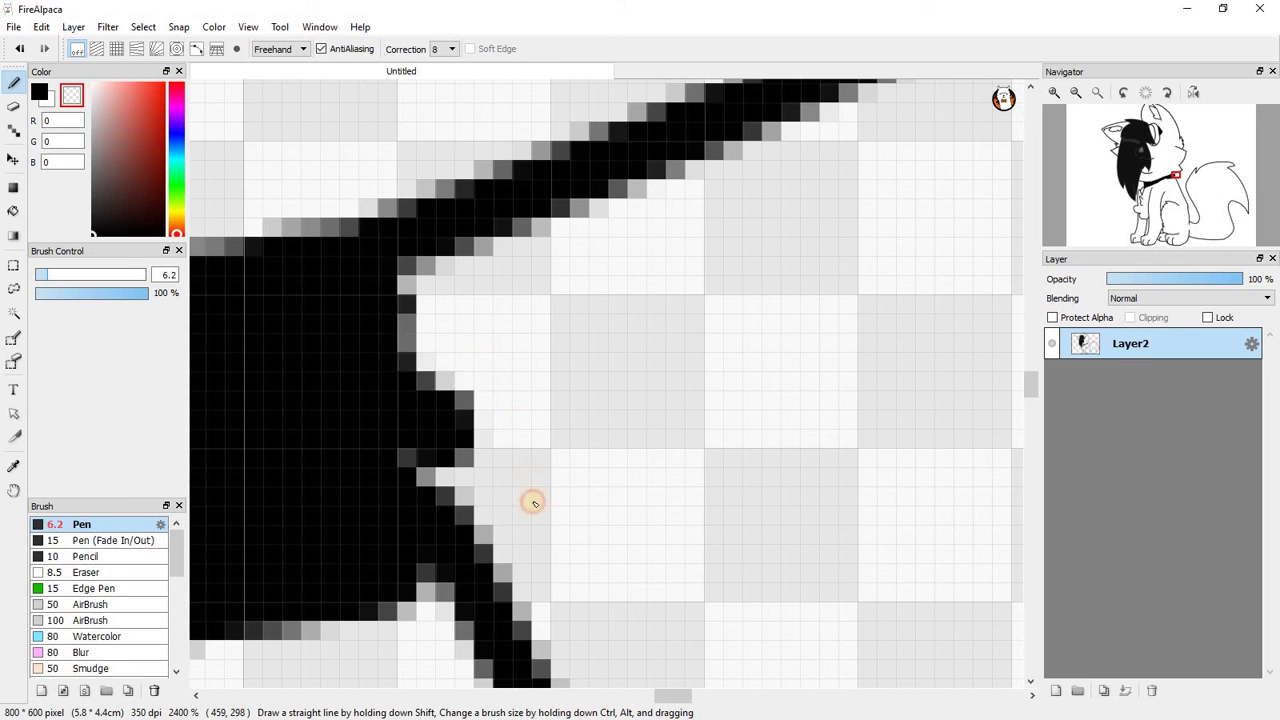
{"action": "left_click_drag", "start_coordinate": [37, 280], "coordinate": [33, 277]}
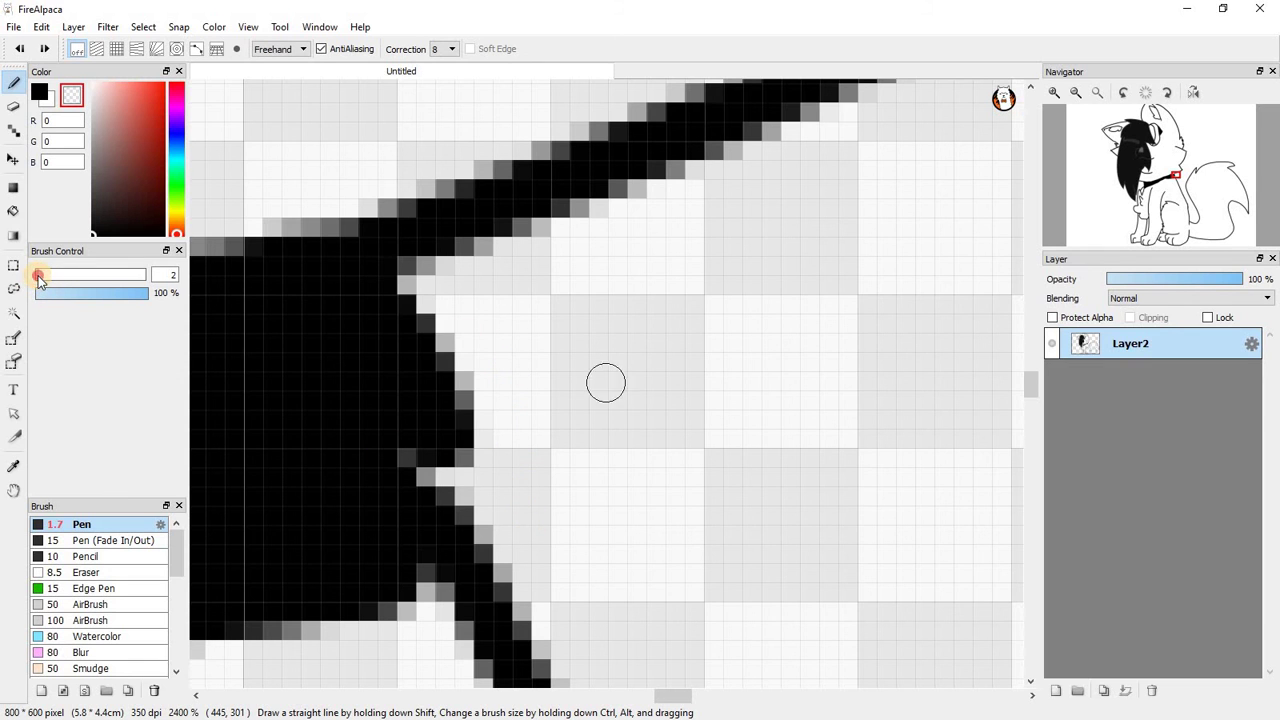
{"action": "scroll", "coordinate": [443, 420], "scroll_direction": "up", "scroll_amount": 1}
{"action": "mouse_move", "coordinate": [476, 572]}
{"action": "left_mouse_down"}
{"action": "mouse_move", "coordinate": [306, 491]}
{"action": "mouse_move", "coordinate": [380, 455]}
{"action": "mouse_move", "coordinate": [413, 461]}
{"action": "left_mouse_up"}
{"action": "scroll", "coordinate": [400, 452], "scroll_direction": "down", "scroll_amount": 5}
{"action": "scroll", "coordinate": [402, 455], "scroll_direction": "up", "scroll_amount": 4}
{"action": "key", "text": "ctrl+z"}
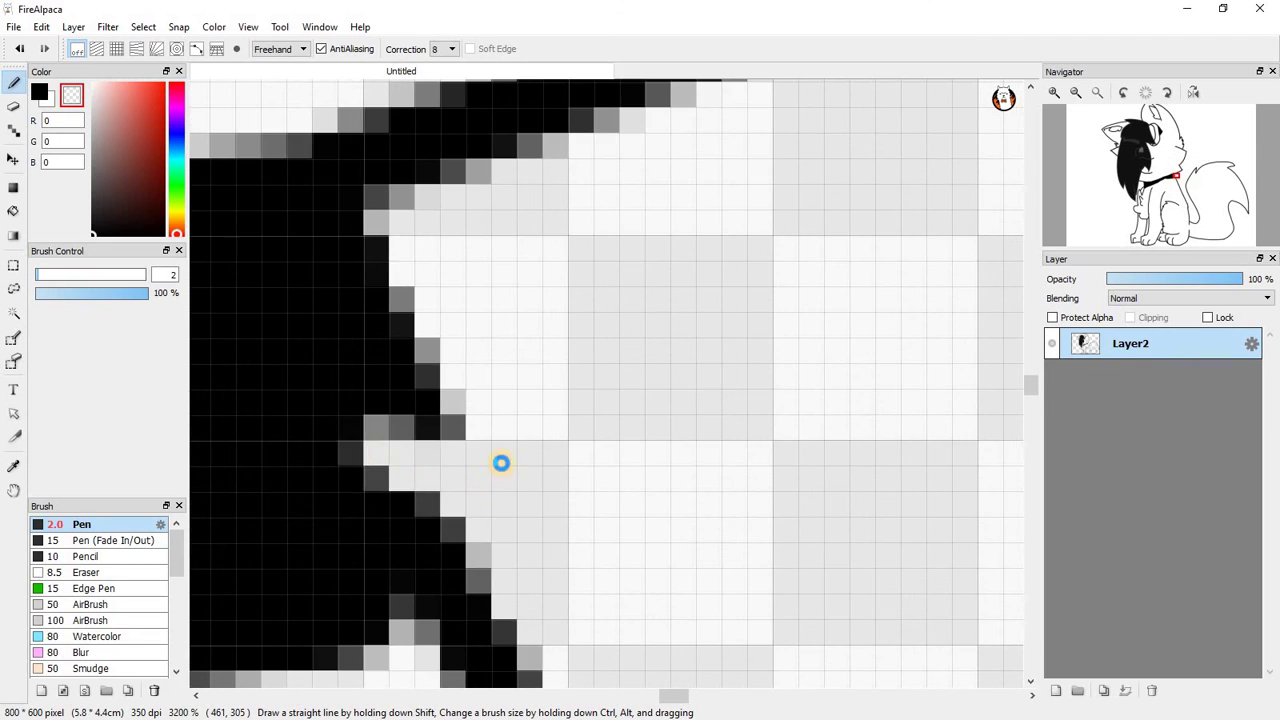
Erase the small bump along the collar's upper edge with the transparent pen.
{"action": "scroll", "coordinate": [500, 460], "scroll_direction": "down", "scroll_amount": 9}
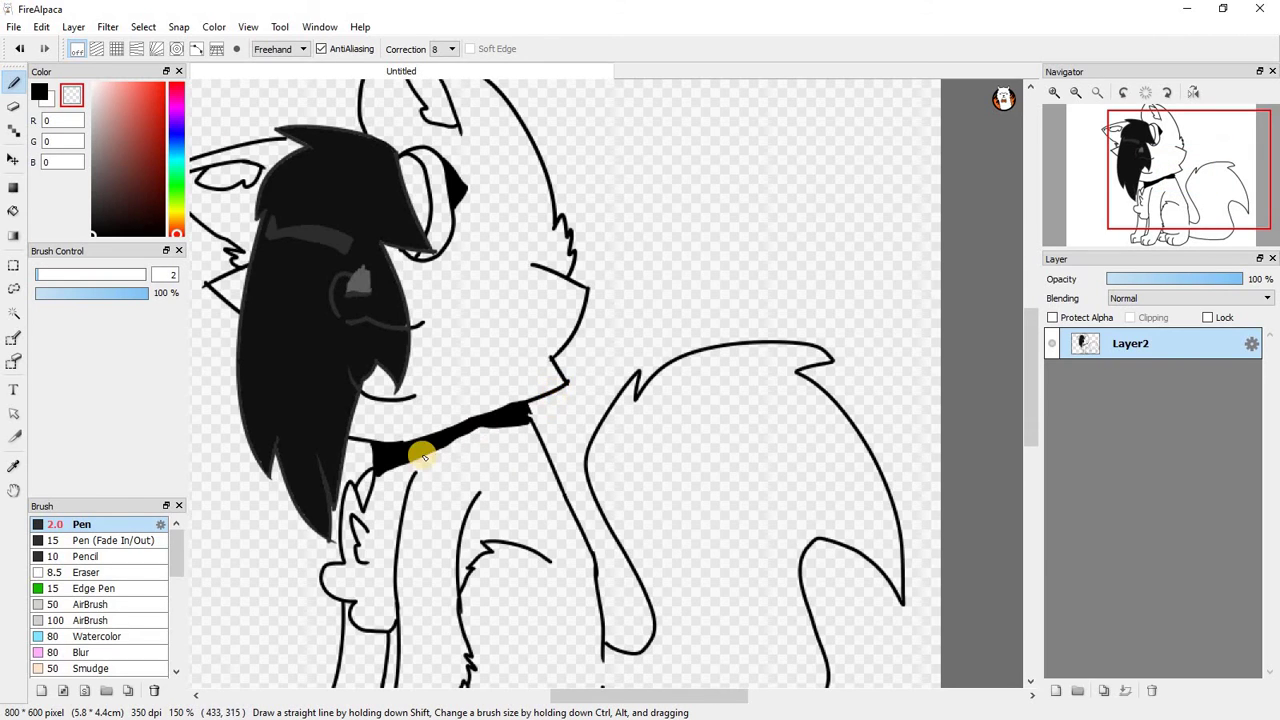
{"action": "scroll", "coordinate": [479, 406], "scroll_direction": "up", "scroll_amount": 7}
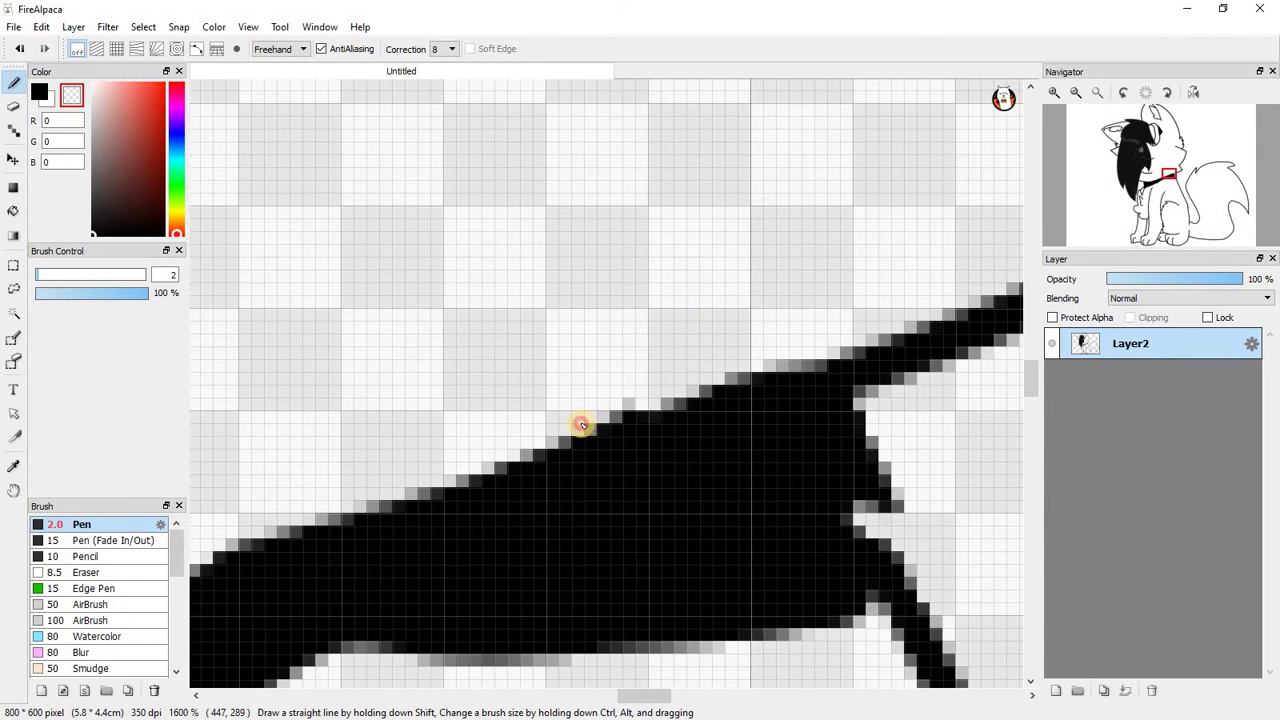
{"action": "left_click_drag", "start_coordinate": [524, 437], "coordinate": [762, 359]}
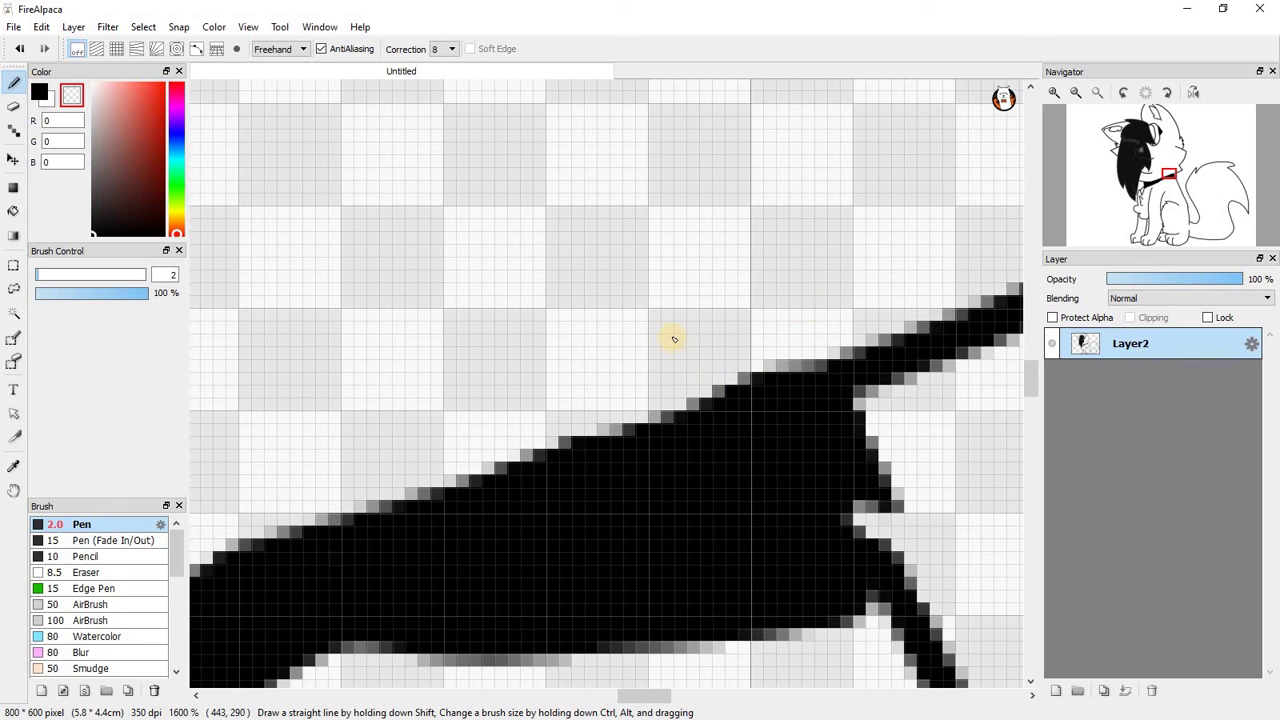
Draw the outer edge of a tail band with a black 3.4 px pen and close the gap in the body line beside it.
{"action": "scroll", "coordinate": [673, 340], "scroll_direction": "down", "scroll_amount": 6}
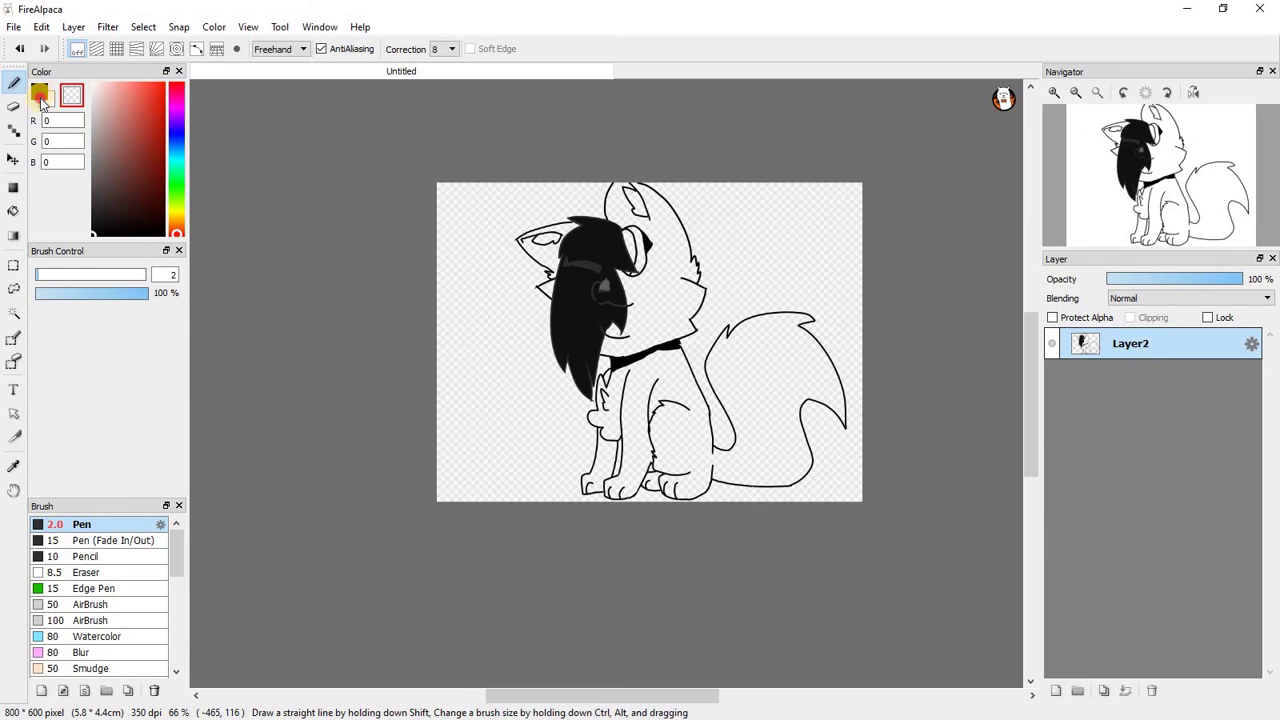
{"action": "left_click", "coordinate": [42, 276]}
{"action": "scroll", "coordinate": [689, 460], "scroll_direction": "up", "scroll_amount": 6}
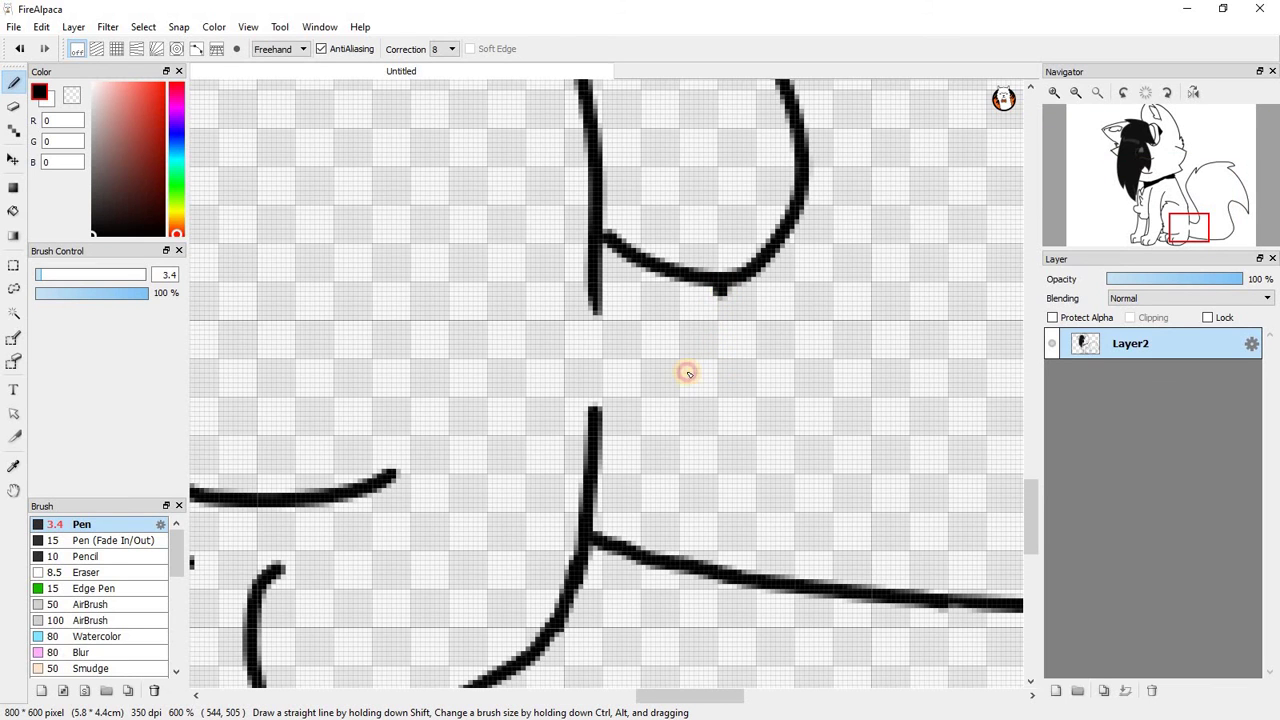
{"action": "mouse_move", "coordinate": [718, 287]}
{"action": "left_mouse_down"}
{"action": "mouse_move", "coordinate": [660, 517]}
{"action": "mouse_move", "coordinate": [668, 540]}
{"action": "left_mouse_up"}
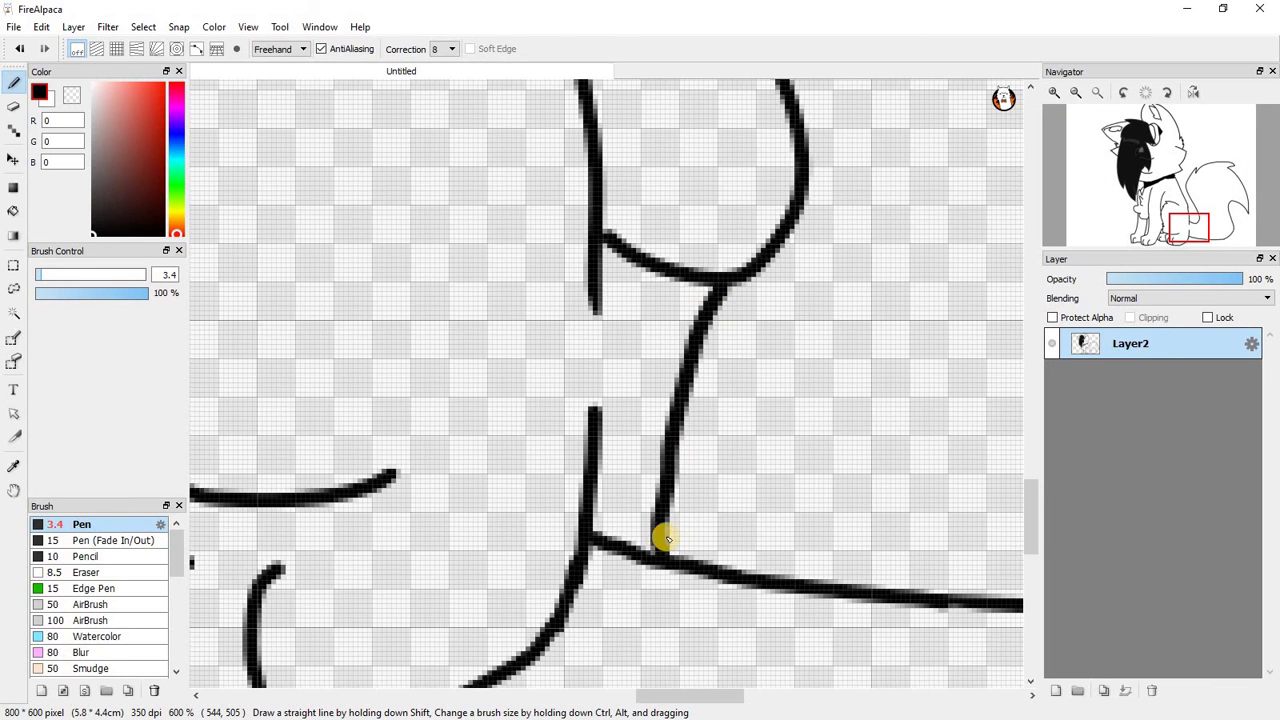
{"action": "scroll", "coordinate": [596, 331], "scroll_direction": "up", "scroll_amount": 2}
{"action": "left_click_drag", "start_coordinate": [605, 290], "coordinate": [610, 545]}
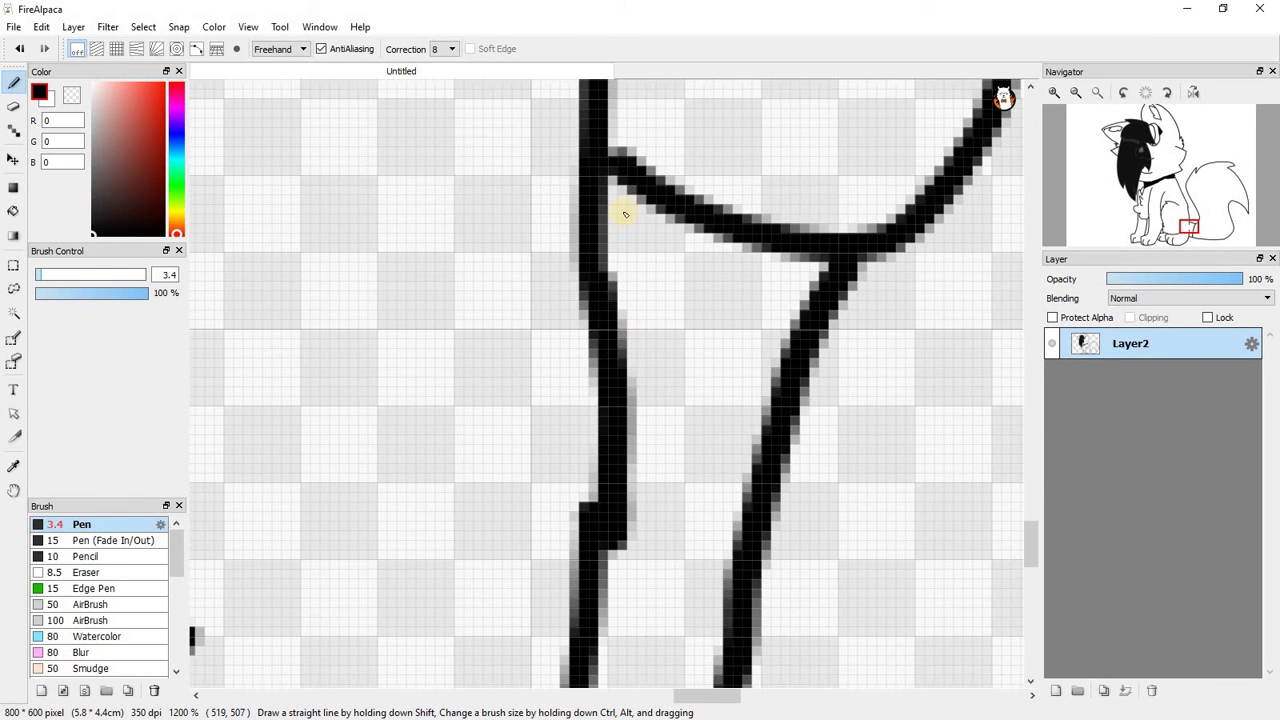
Thicken the tail band's edges and fill the band solid black.
{"action": "left_click_drag", "start_coordinate": [634, 198], "coordinate": [824, 275]}
{"action": "scroll", "coordinate": [677, 283], "scroll_direction": "down", "scroll_amount": 3}
{"action": "scroll", "coordinate": [677, 283], "scroll_direction": "up", "scroll_amount": 4}
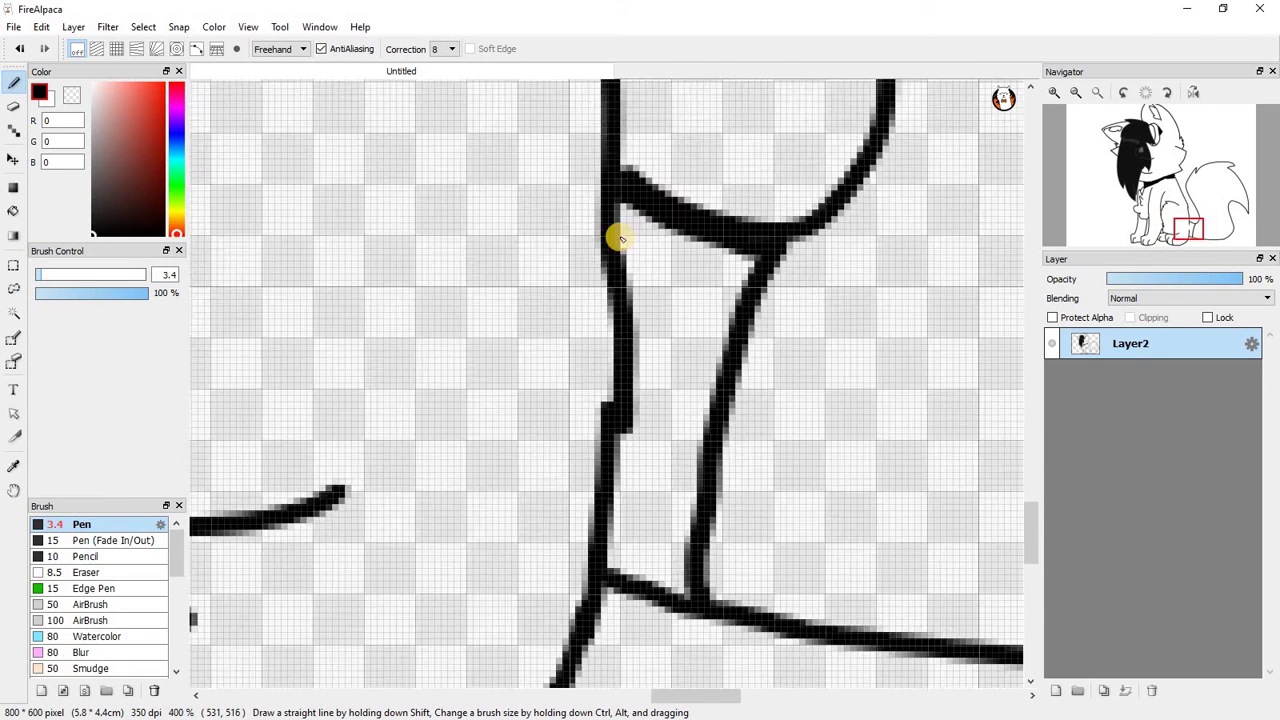
{"action": "mouse_move", "coordinate": [557, 103]}
{"action": "left_mouse_down"}
{"action": "mouse_move", "coordinate": [566, 380]}
{"action": "mouse_move", "coordinate": [538, 574]}
{"action": "mouse_move", "coordinate": [548, 615]}
{"action": "left_mouse_up"}
{"action": "scroll", "coordinate": [540, 490], "scroll_direction": "down", "scroll_amount": 5}
{"action": "scroll", "coordinate": [533, 547], "scroll_direction": "up", "scroll_amount": 4}
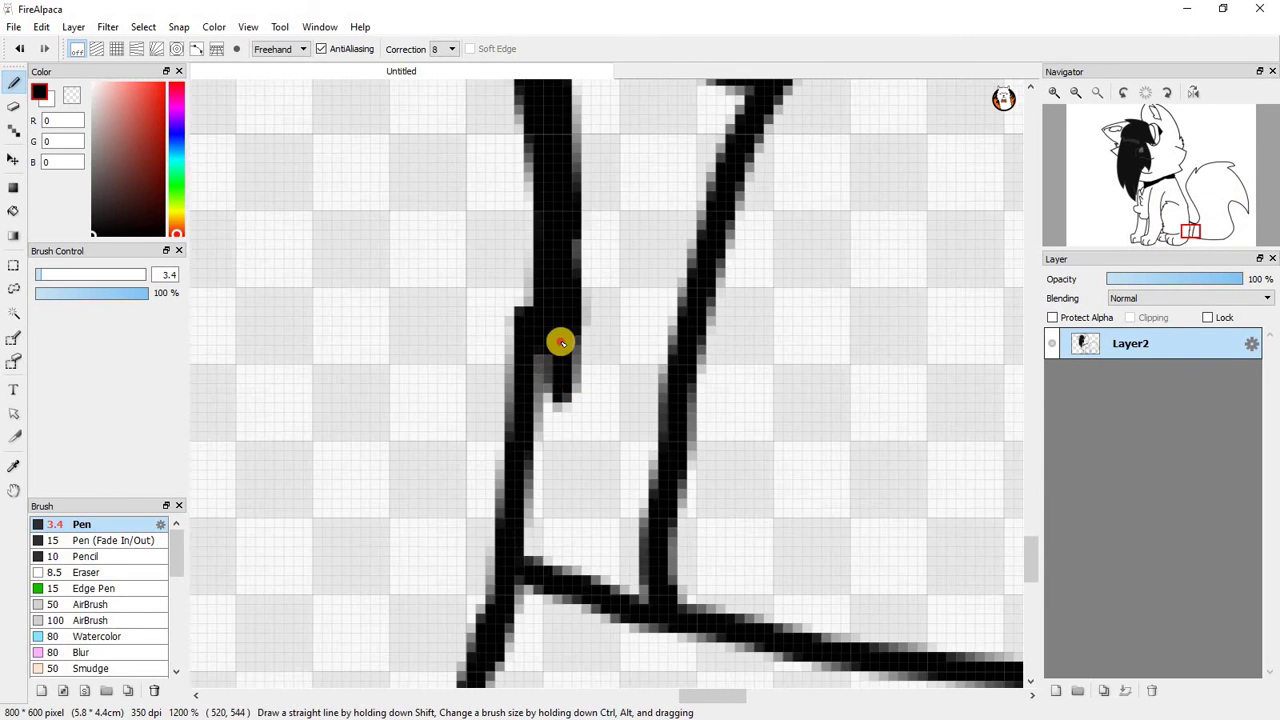
{"action": "mouse_move", "coordinate": [560, 343]}
{"action": "left_mouse_down"}
{"action": "mouse_move", "coordinate": [538, 442]}
{"action": "mouse_move", "coordinate": [537, 559]}
{"action": "mouse_move", "coordinate": [643, 600]}
{"action": "mouse_move", "coordinate": [643, 568]}
{"action": "mouse_move", "coordinate": [536, 521]}
{"action": "mouse_move", "coordinate": [610, 572]}
{"action": "mouse_move", "coordinate": [636, 572]}
{"action": "mouse_move", "coordinate": [646, 463]}
{"action": "mouse_move", "coordinate": [635, 444]}
{"action": "mouse_move", "coordinate": [626, 546]}
{"action": "mouse_move", "coordinate": [609, 414]}
{"action": "mouse_move", "coordinate": [554, 480]}
{"action": "mouse_move", "coordinate": [584, 528]}
{"action": "mouse_move", "coordinate": [559, 402]}
{"action": "mouse_move", "coordinate": [570, 500]}
{"action": "mouse_move", "coordinate": [584, 474]}
{"action": "mouse_move", "coordinate": [596, 534]}
{"action": "mouse_move", "coordinate": [626, 521]}
{"action": "mouse_move", "coordinate": [578, 434]}
{"action": "mouse_move", "coordinate": [557, 421]}
{"action": "mouse_move", "coordinate": [551, 435]}
{"action": "mouse_move", "coordinate": [562, 401]}
{"action": "mouse_move", "coordinate": [546, 350]}
{"action": "mouse_move", "coordinate": [550, 433]}
{"action": "mouse_move", "coordinate": [594, 411]}
{"action": "mouse_move", "coordinate": [569, 440]}
{"action": "left_mouse_up"}
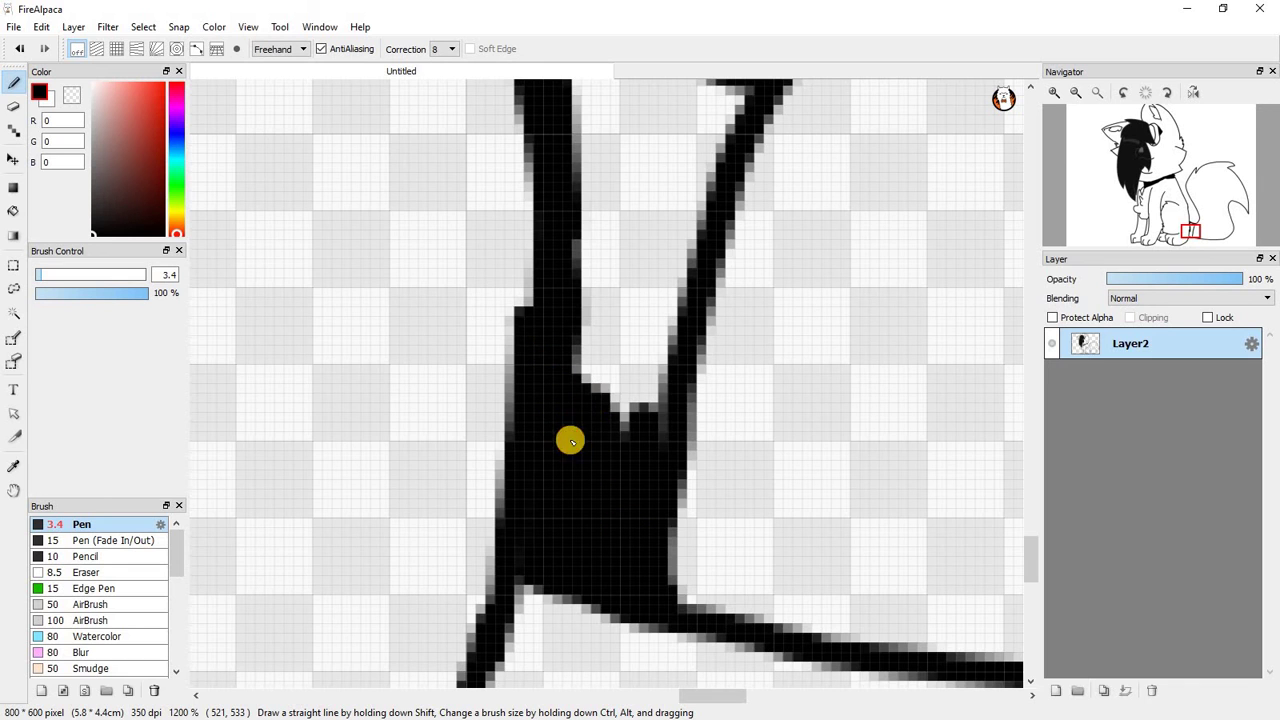
{"action": "scroll", "coordinate": [569, 440], "scroll_direction": "down", "scroll_amount": 3}
{"action": "scroll", "coordinate": [544, 318], "scroll_direction": "up", "scroll_amount": 3}
{"action": "mouse_move", "coordinate": [560, 285]}
{"action": "left_mouse_down"}
{"action": "mouse_move", "coordinate": [697, 328]}
{"action": "mouse_move", "coordinate": [700, 360]}
{"action": "mouse_move", "coordinate": [512, 294]}
{"action": "mouse_move", "coordinate": [683, 344]}
{"action": "mouse_move", "coordinate": [515, 277]}
{"action": "mouse_move", "coordinate": [533, 317]}
{"action": "mouse_move", "coordinate": [527, 493]}
{"action": "mouse_move", "coordinate": [555, 656]}
{"action": "mouse_move", "coordinate": [596, 660]}
{"action": "mouse_move", "coordinate": [632, 587]}
{"action": "mouse_move", "coordinate": [687, 382]}
{"action": "mouse_move", "coordinate": [565, 336]}
{"action": "mouse_move", "coordinate": [537, 341]}
{"action": "mouse_move", "coordinate": [562, 457]}
{"action": "mouse_move", "coordinate": [549, 549]}
{"action": "mouse_move", "coordinate": [571, 638]}
{"action": "mouse_move", "coordinate": [606, 671]}
{"action": "mouse_move", "coordinate": [657, 444]}
{"action": "mouse_move", "coordinate": [655, 383]}
{"action": "mouse_move", "coordinate": [554, 360]}
{"action": "mouse_move", "coordinate": [532, 488]}
{"action": "mouse_move", "coordinate": [575, 612]}
{"action": "mouse_move", "coordinate": [601, 634]}
{"action": "mouse_move", "coordinate": [650, 502]}
{"action": "mouse_move", "coordinate": [647, 375]}
{"action": "mouse_move", "coordinate": [549, 377]}
{"action": "mouse_move", "coordinate": [541, 329]}
{"action": "mouse_move", "coordinate": [561, 391]}
{"action": "mouse_move", "coordinate": [547, 324]}
{"action": "mouse_move", "coordinate": [556, 503]}
{"action": "mouse_move", "coordinate": [554, 408]}
{"action": "mouse_move", "coordinate": [548, 488]}
{"action": "mouse_move", "coordinate": [567, 587]}
{"action": "mouse_move", "coordinate": [587, 586]}
{"action": "mouse_move", "coordinate": [588, 511]}
{"action": "mouse_move", "coordinate": [618, 569]}
{"action": "mouse_move", "coordinate": [634, 512]}
{"action": "mouse_move", "coordinate": [628, 416]}
{"action": "mouse_move", "coordinate": [648, 384]}
{"action": "mouse_move", "coordinate": [582, 540]}
{"action": "mouse_move", "coordinate": [590, 465]}
{"action": "mouse_move", "coordinate": [571, 538]}
{"action": "mouse_move", "coordinate": [604, 375]}
{"action": "mouse_move", "coordinate": [573, 448]}
{"action": "mouse_move", "coordinate": [579, 394]}
{"action": "mouse_move", "coordinate": [621, 391]}
{"action": "mouse_move", "coordinate": [593, 493]}
{"action": "mouse_move", "coordinate": [621, 403]}
{"action": "left_mouse_up"}
{"action": "scroll", "coordinate": [619, 404], "scroll_direction": "down", "scroll_amount": 8}
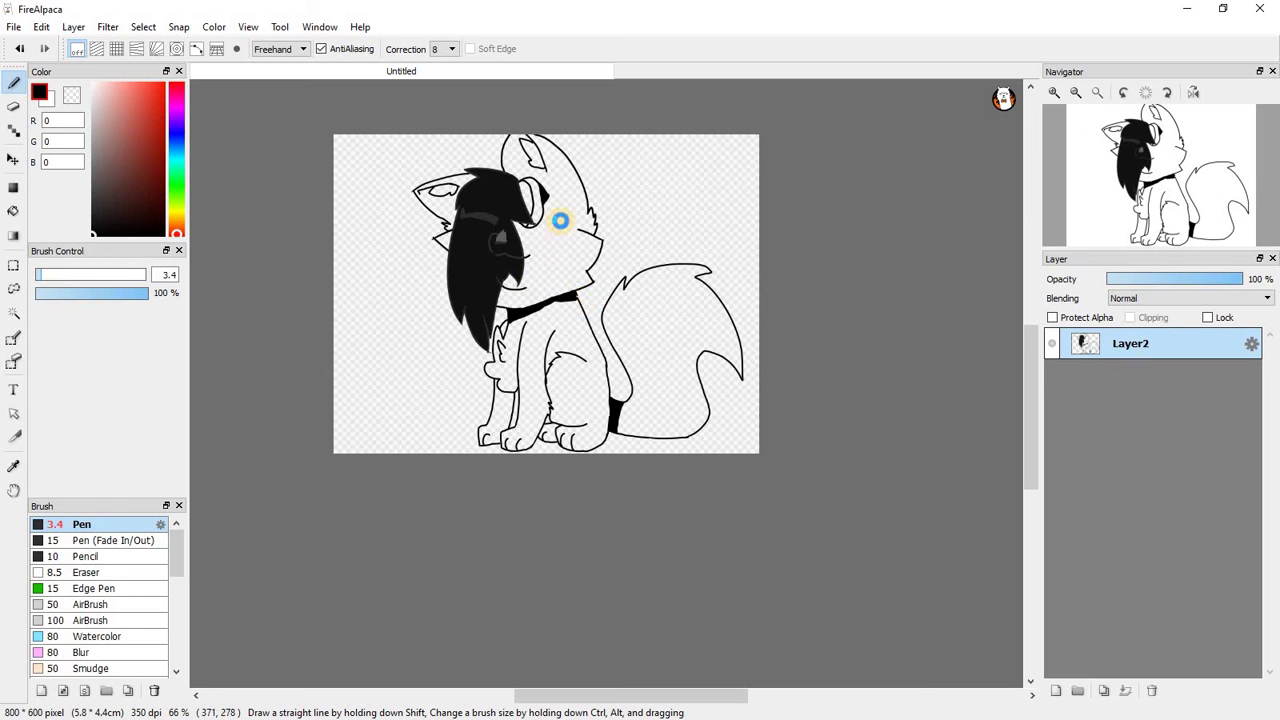
Try a pale cream pen stroke in RGB 244, 237, 207 along the ear line beside the hair.
{"action": "scroll", "coordinate": [560, 220], "scroll_direction": "up", "scroll_amount": 1}
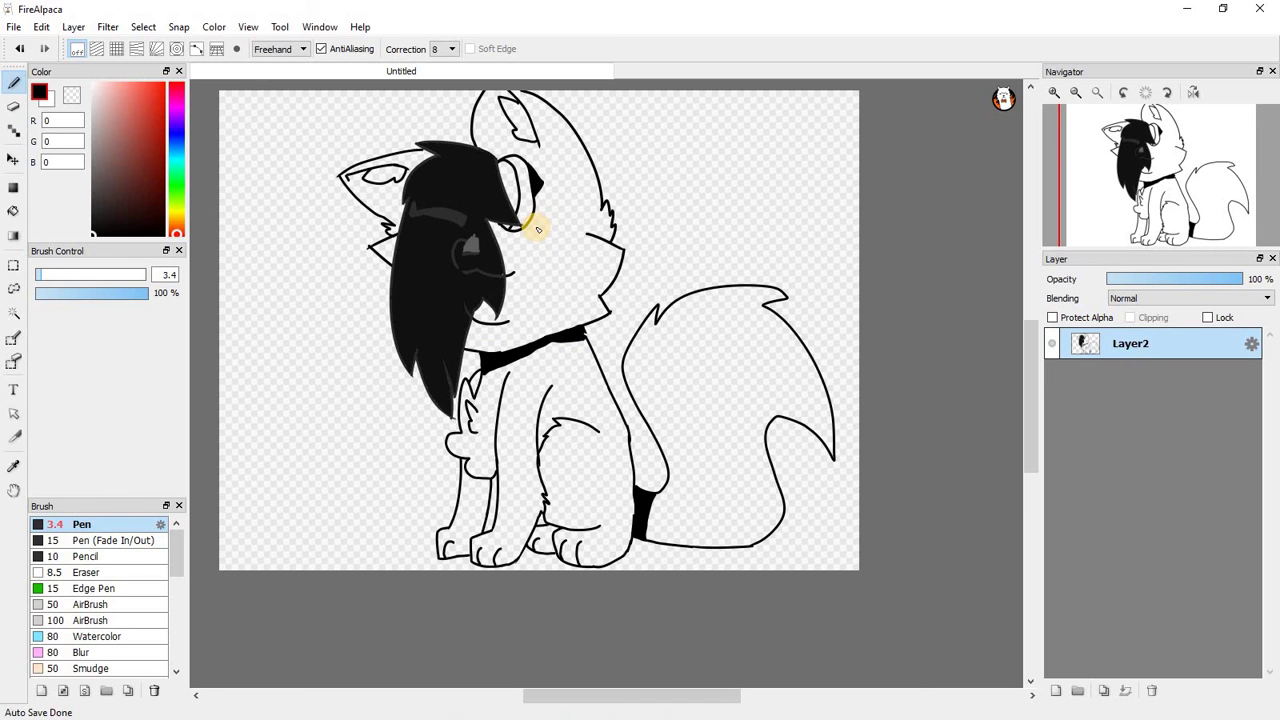
{"action": "scroll", "coordinate": [411, 117], "scroll_direction": "down", "scroll_amount": 1}
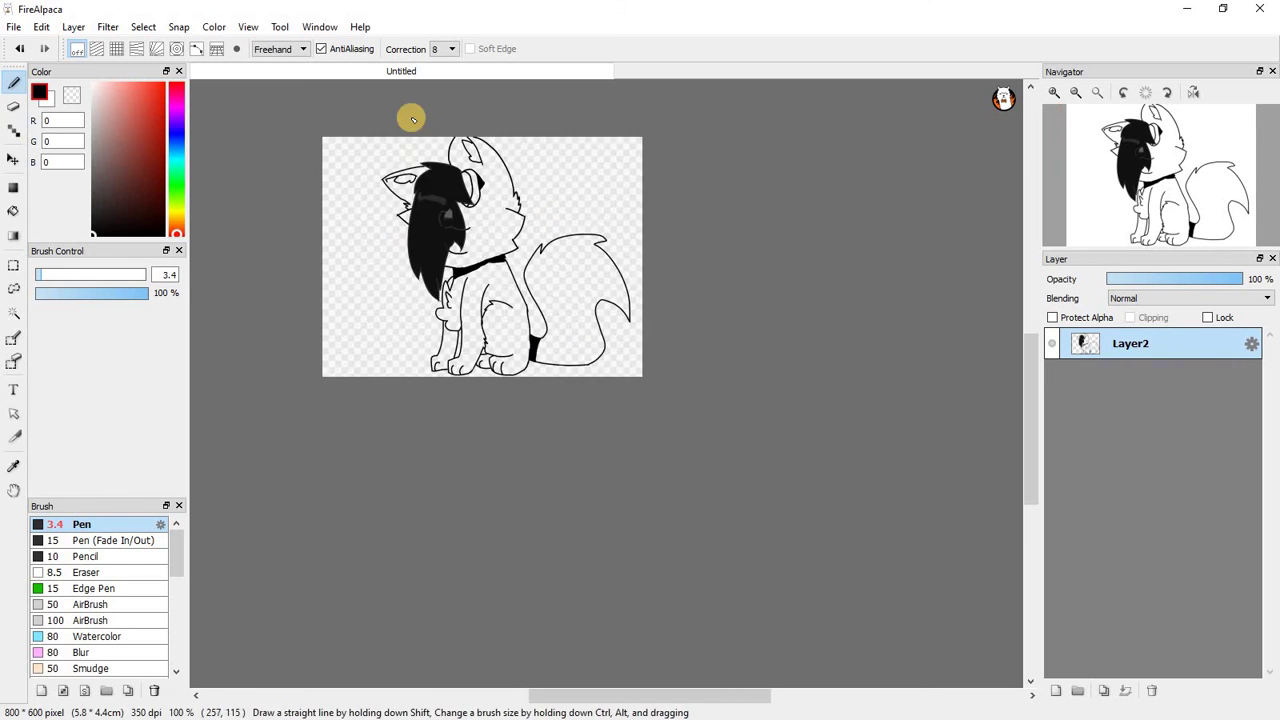
{"action": "scroll", "coordinate": [430, 140], "scroll_direction": "up", "scroll_amount": 4}
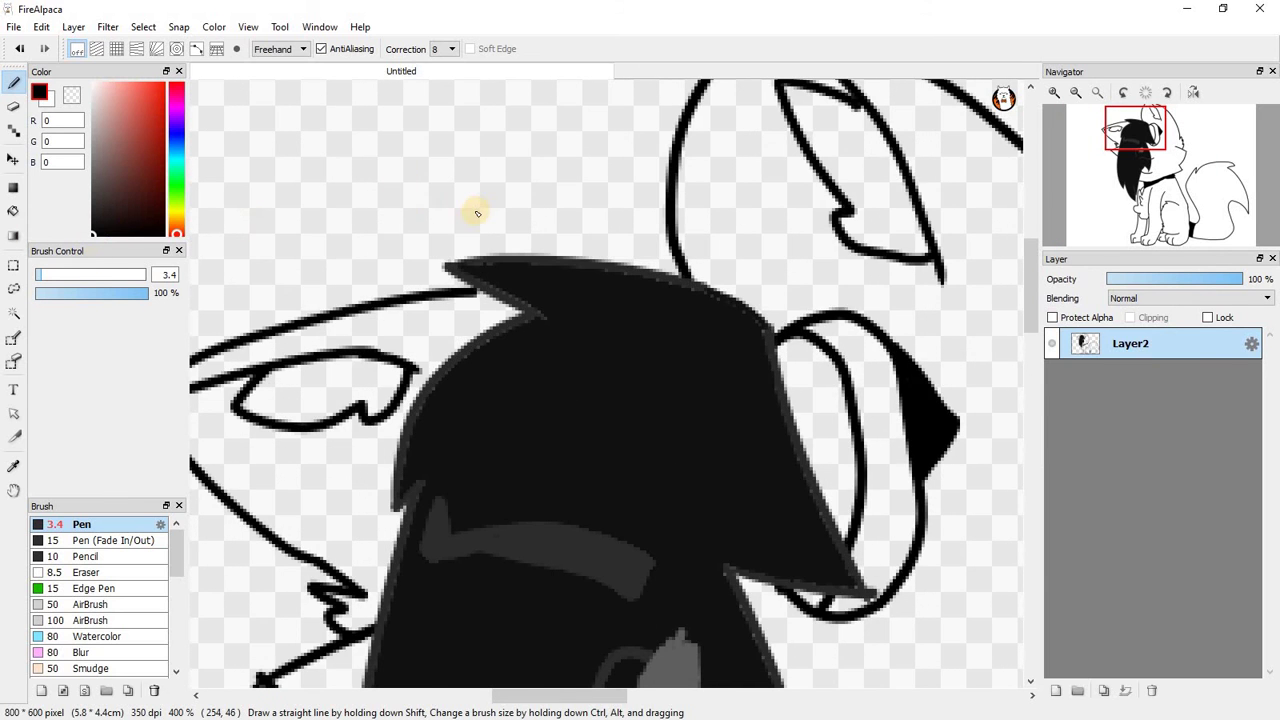
{"action": "scroll", "coordinate": [470, 198], "scroll_direction": "down", "scroll_amount": 1}
{"action": "scroll", "coordinate": [462, 176], "scroll_direction": "up", "scroll_amount": 2}
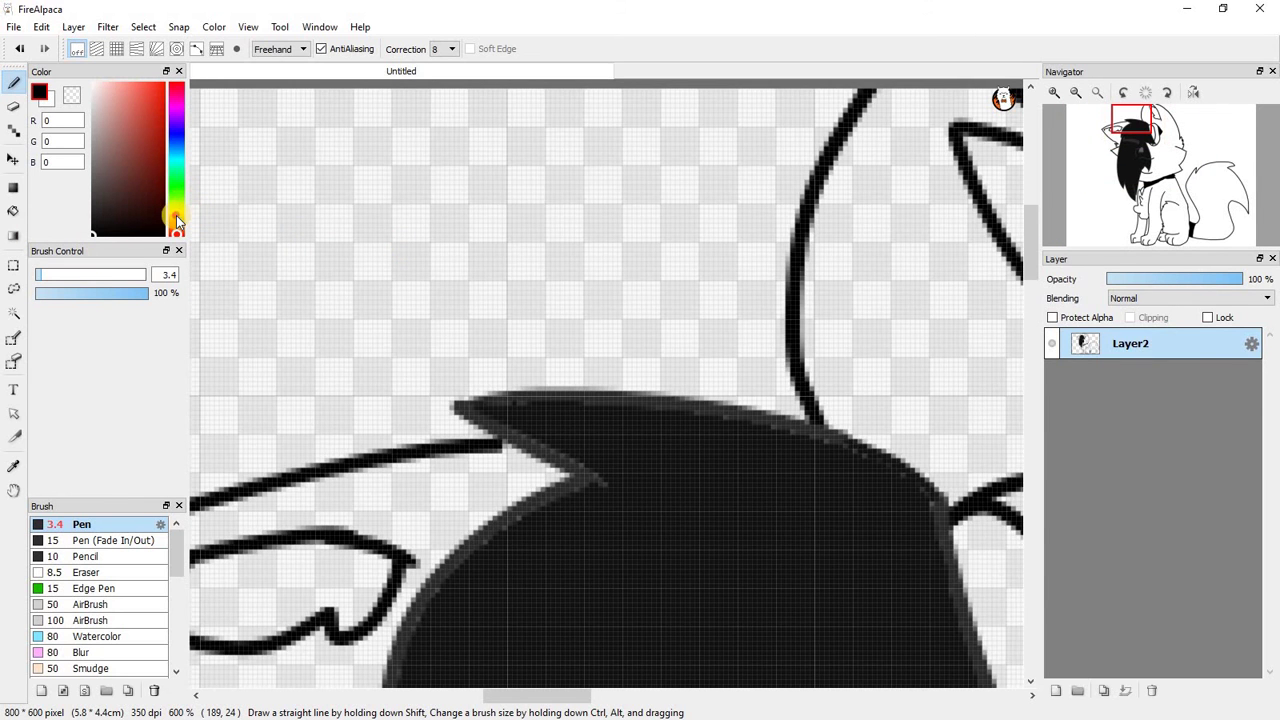
{"action": "left_click", "coordinate": [177, 217]}
{"action": "left_click_drag", "start_coordinate": [143, 120], "coordinate": [109, 77]}
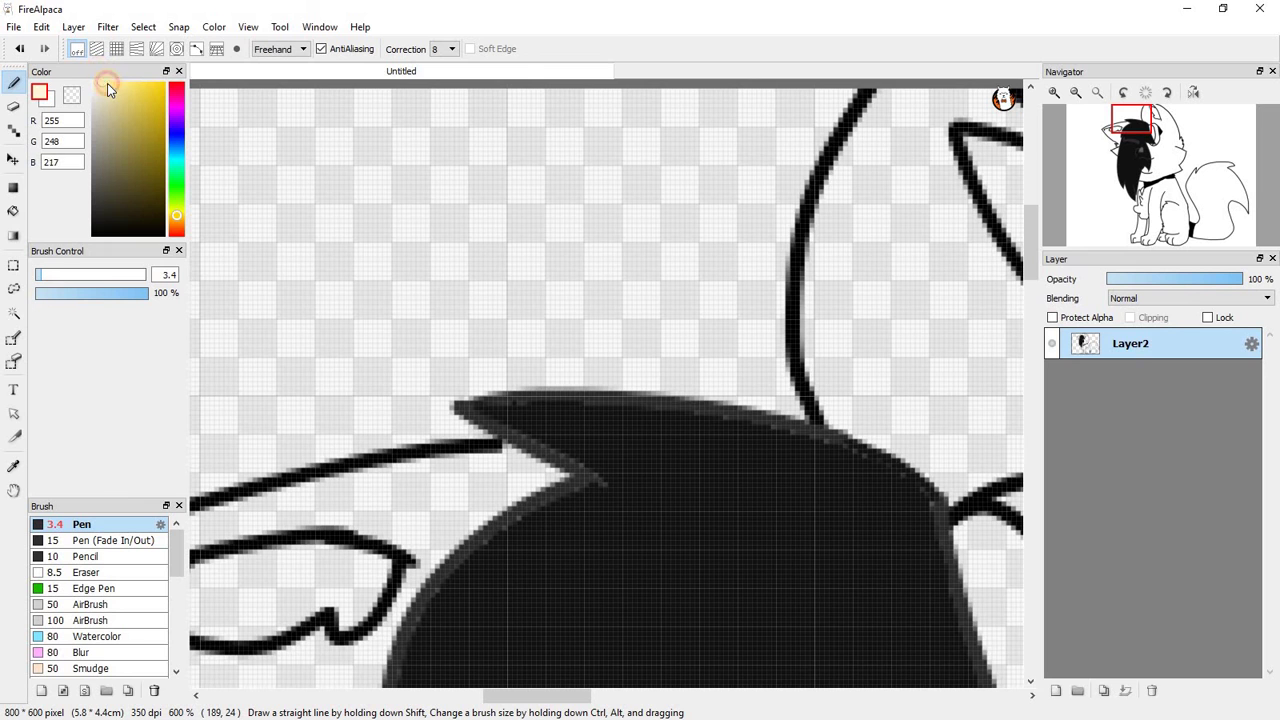
{"action": "scroll", "coordinate": [436, 240], "scroll_direction": "down", "scroll_amount": 1}
{"action": "scroll", "coordinate": [451, 260], "scroll_direction": "up", "scroll_amount": 2}
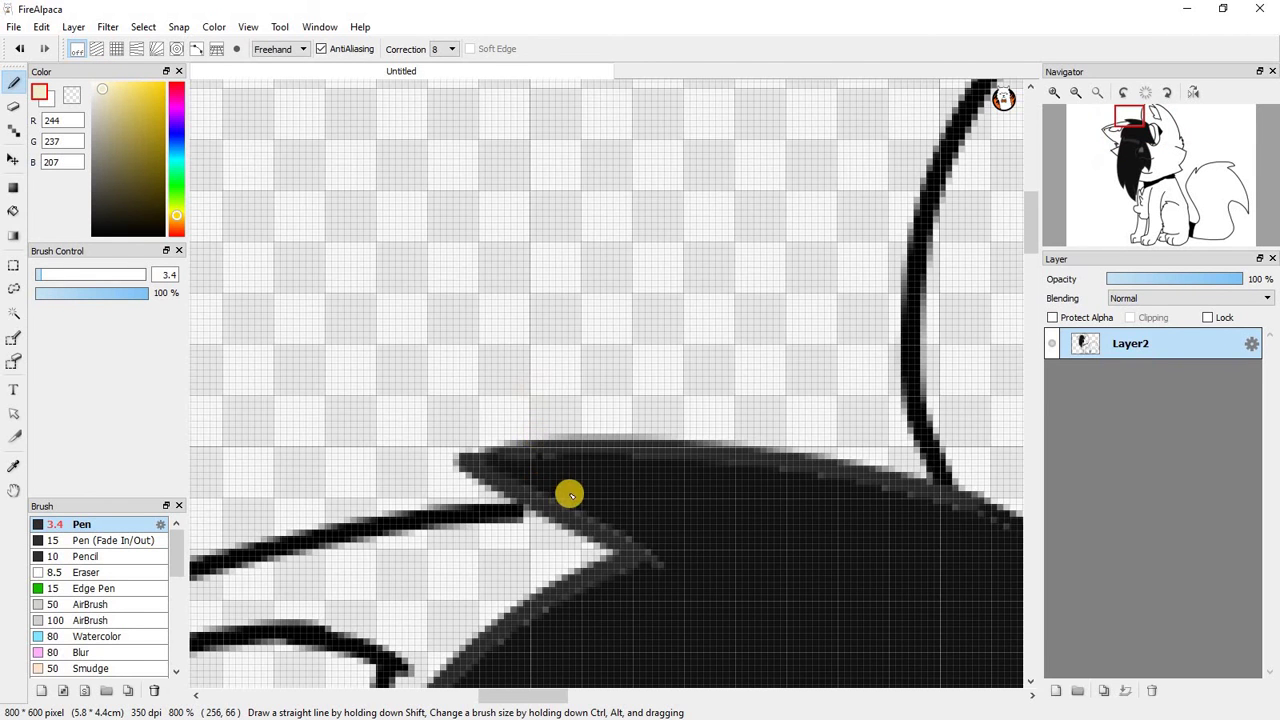
{"action": "left_click_drag", "start_coordinate": [565, 505], "coordinate": [303, 563]}
{"action": "scroll", "coordinate": [395, 471], "scroll_direction": "down", "scroll_amount": 6}
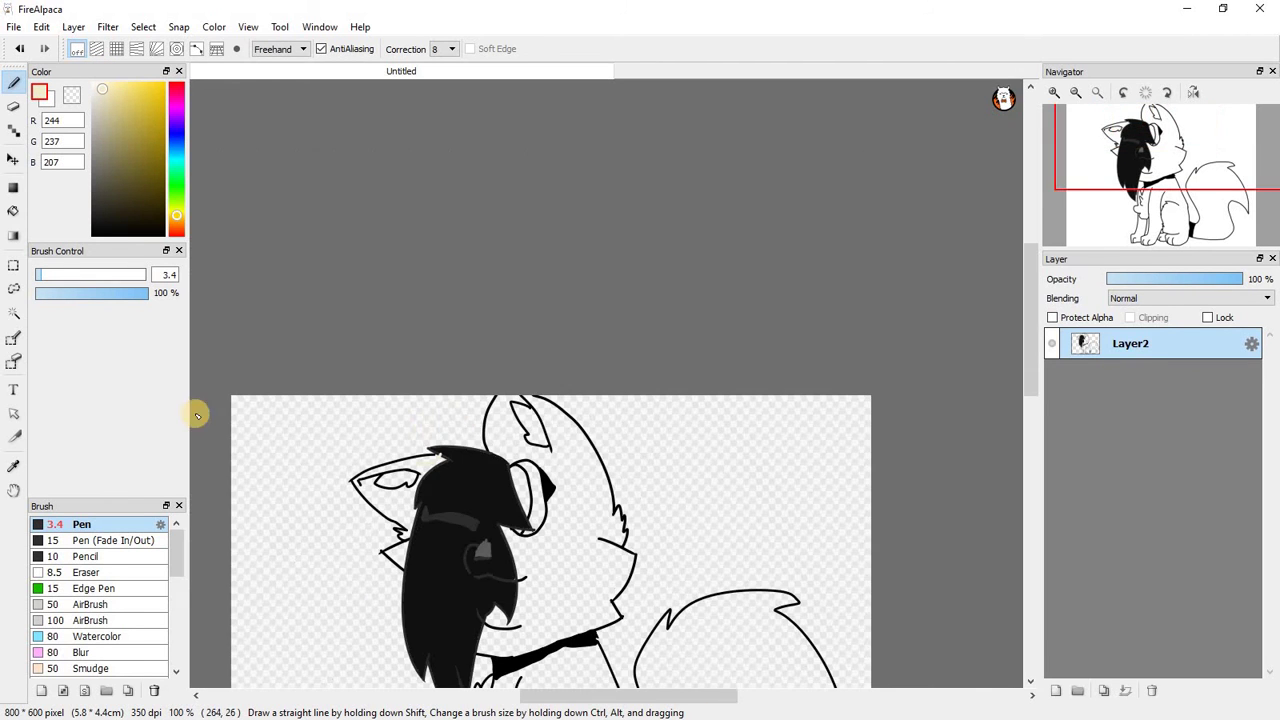
Fill the background around the character with grey-green, RGB 158, 180, 176, using the Bucket tool.
{"action": "left_click", "coordinate": [175, 168]}
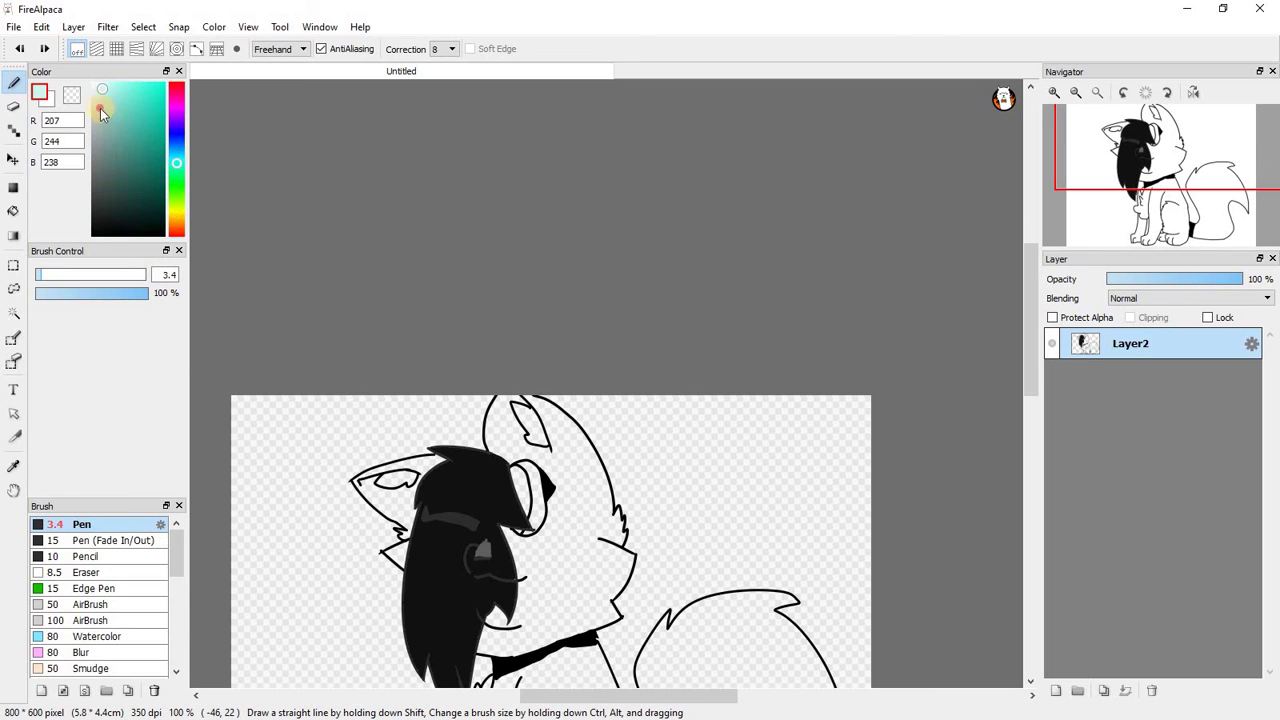
{"action": "left_click_drag", "start_coordinate": [100, 108], "coordinate": [100, 127]}
{"action": "left_click", "coordinate": [13, 211]}
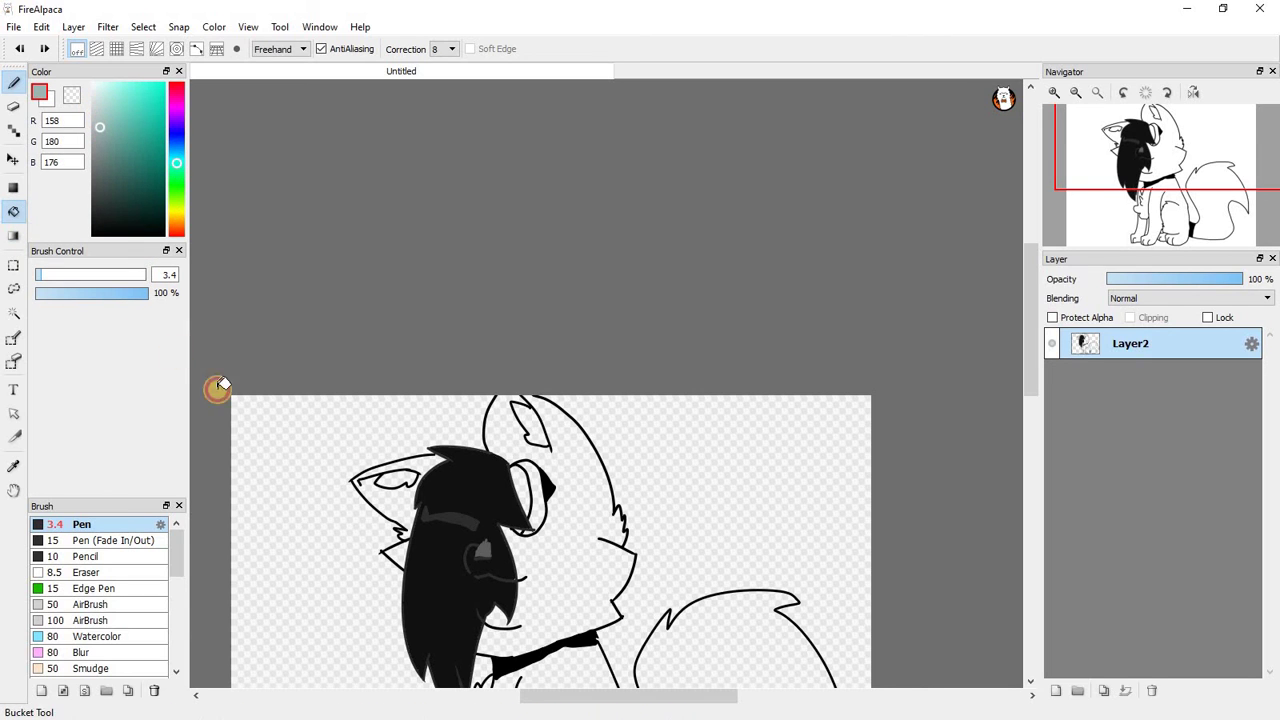
{"action": "left_click", "coordinate": [309, 429]}
{"action": "scroll", "coordinate": [455, 581], "scroll_direction": "down", "scroll_amount": 2}
{"action": "scroll", "coordinate": [507, 595], "scroll_direction": "up", "scroll_amount": 2}
{"action": "scroll", "coordinate": [520, 570], "scroll_direction": "down", "scroll_amount": 1}
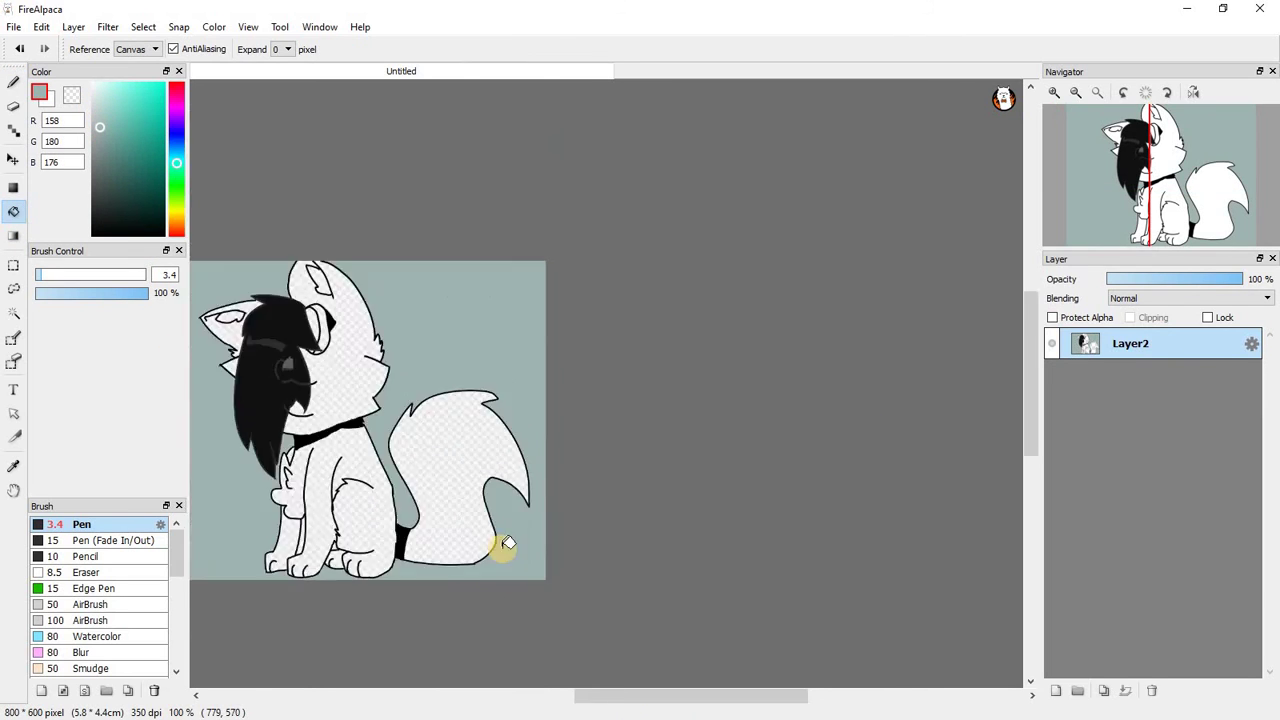
Fill the enclosed background gap between the front legs with the same grey-green.
{"action": "scroll", "coordinate": [329, 429], "scroll_direction": "down", "scroll_amount": 1}
{"action": "scroll", "coordinate": [340, 606], "scroll_direction": "up", "scroll_amount": 4}
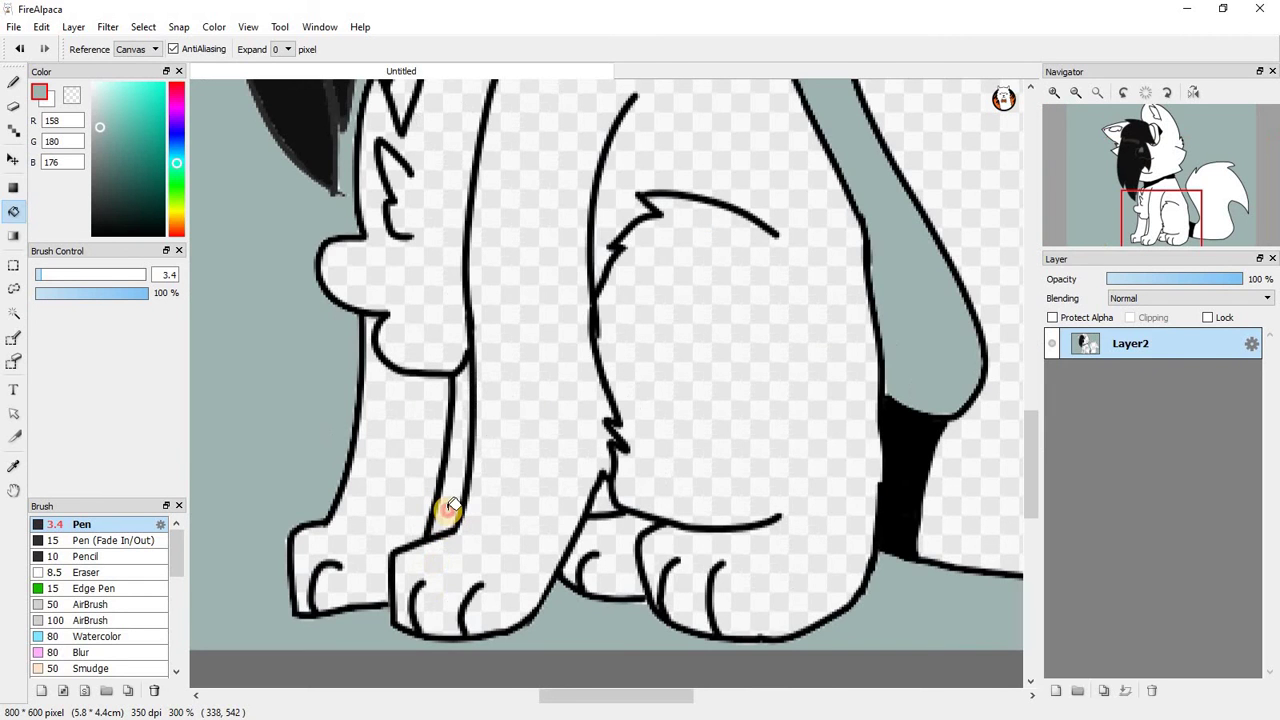
{"action": "scroll", "coordinate": [491, 449], "scroll_direction": "down", "scroll_amount": 4}
{"action": "scroll", "coordinate": [517, 600], "scroll_direction": "up", "scroll_amount": 6}
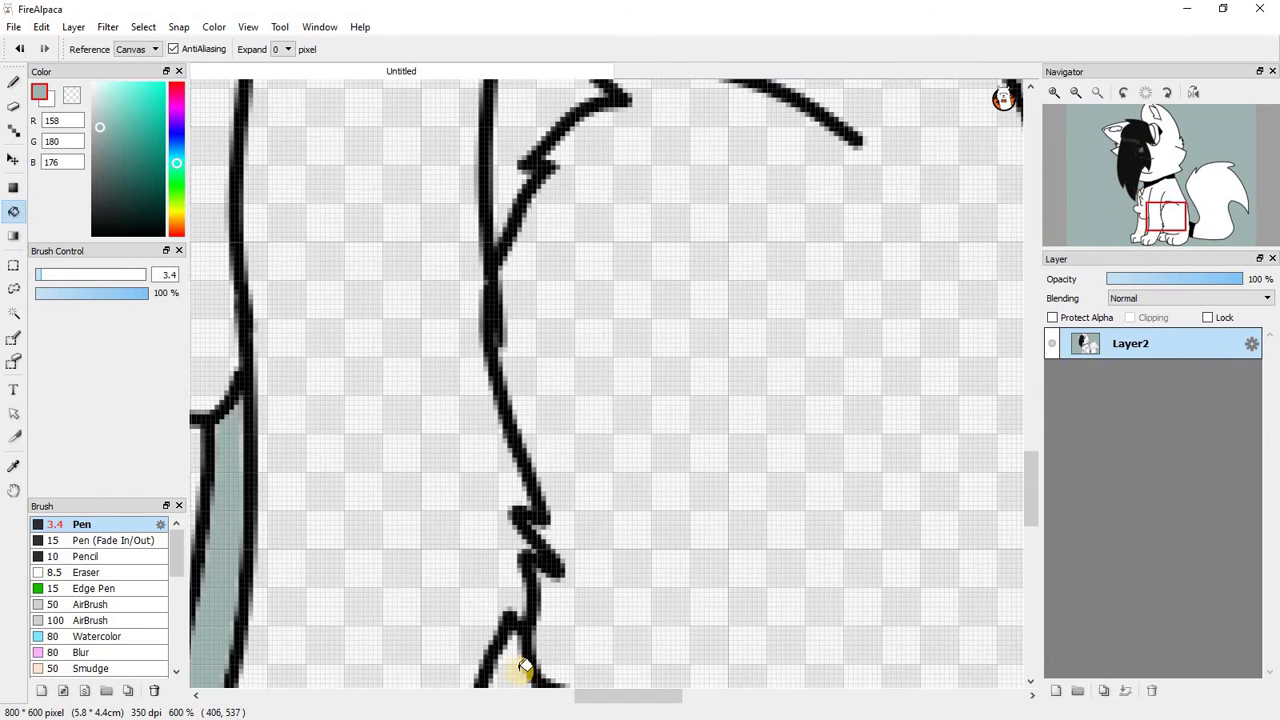
Sample white from the eye area and fill the character's head, torso and nearest front leg with RGB 255, 255, 255.
{"action": "scroll", "coordinate": [507, 560], "scroll_direction": "down", "scroll_amount": 4}
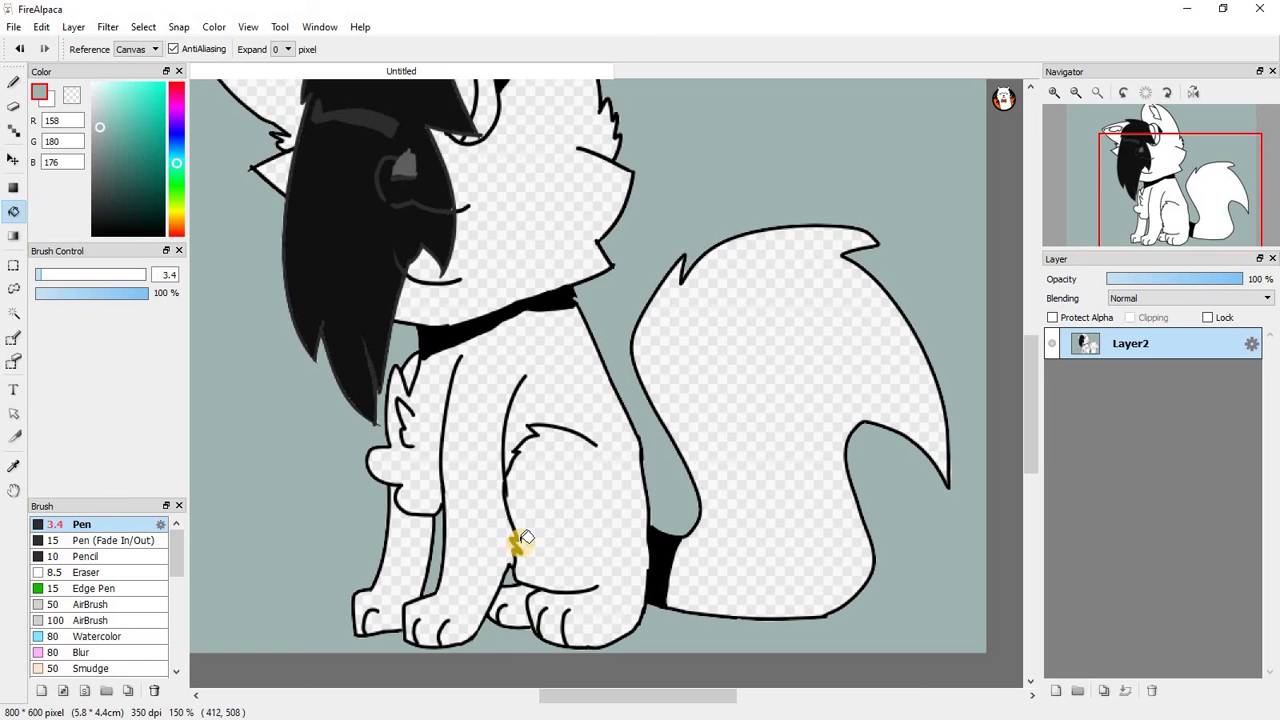
{"action": "scroll", "coordinate": [520, 467], "scroll_direction": "down", "scroll_amount": 3}
{"action": "scroll", "coordinate": [543, 229], "scroll_direction": "up", "scroll_amount": 7}
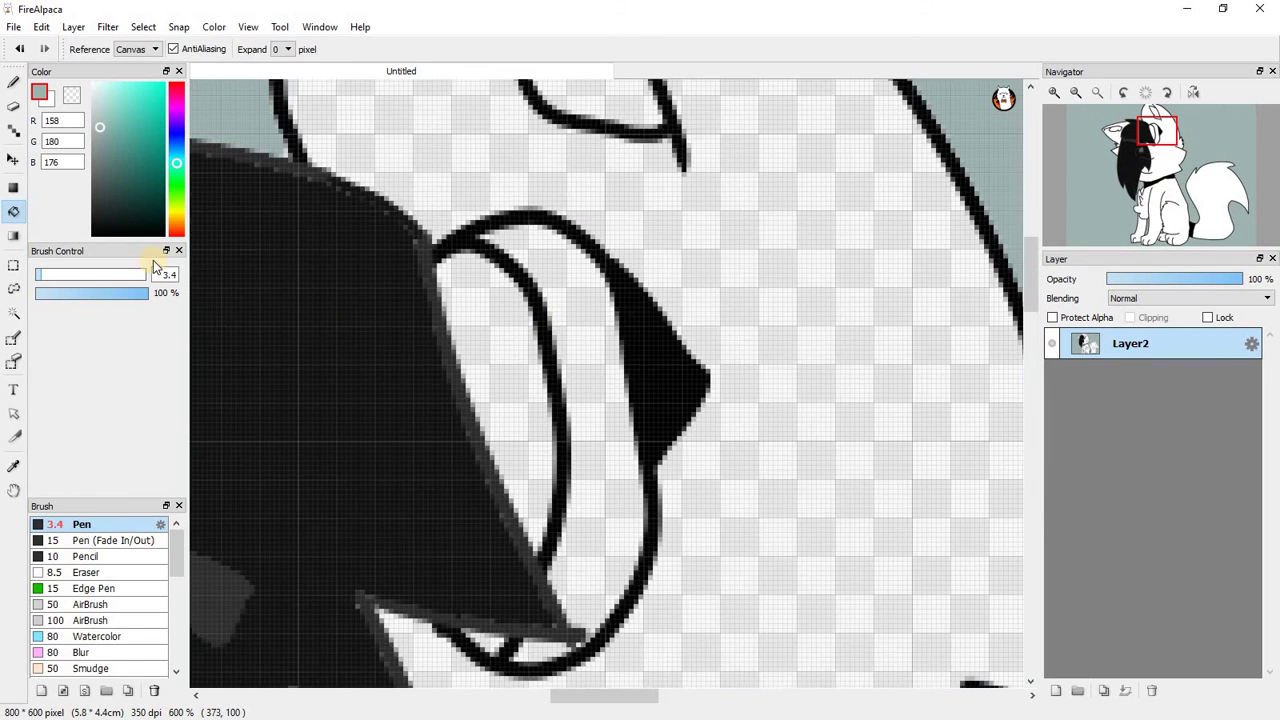
{"action": "left_click", "coordinate": [595, 310], "text": "alt"}
{"action": "scroll", "coordinate": [586, 357], "scroll_direction": "down", "scroll_amount": 4}
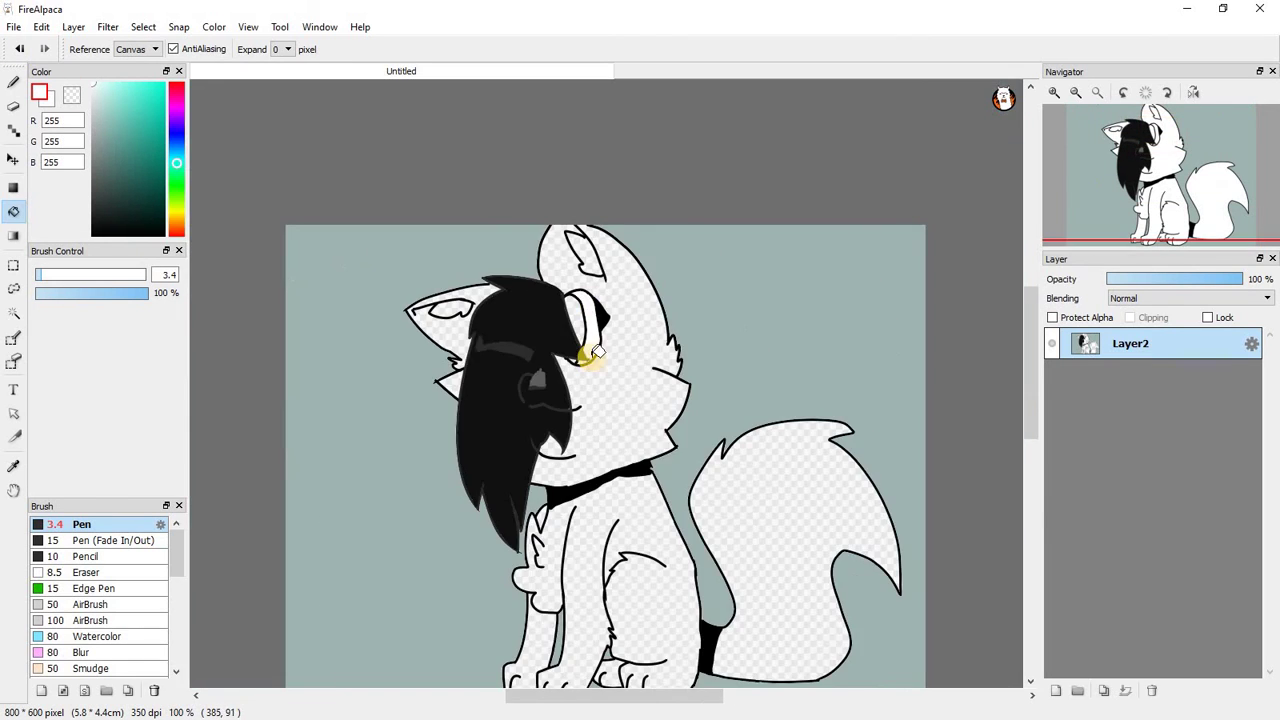
{"action": "scroll", "coordinate": [543, 323], "scroll_direction": "up", "scroll_amount": 8}
{"action": "scroll", "coordinate": [487, 307], "scroll_direction": "down", "scroll_amount": 4}
{"action": "scroll", "coordinate": [489, 306], "scroll_direction": "down", "scroll_amount": 3}
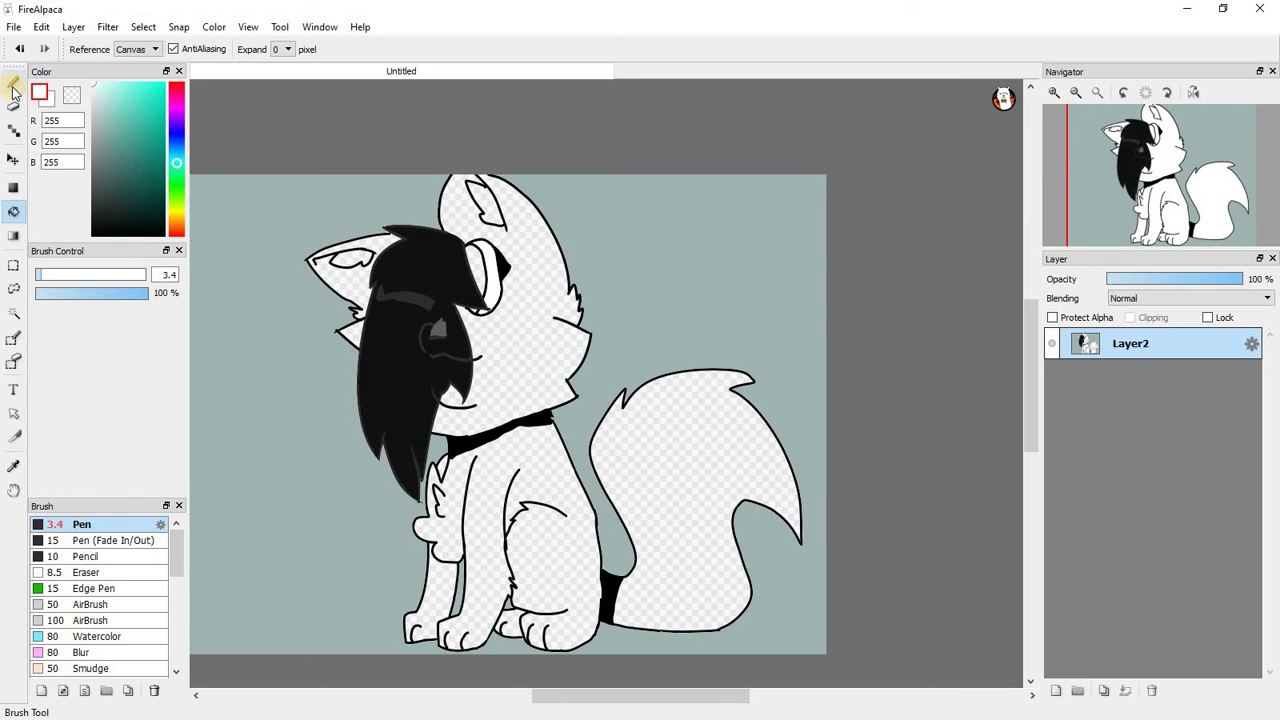
{"action": "left_click", "coordinate": [504, 345]}
{"action": "left_click", "coordinate": [529, 451]}
{"action": "left_click", "coordinate": [479, 539]}
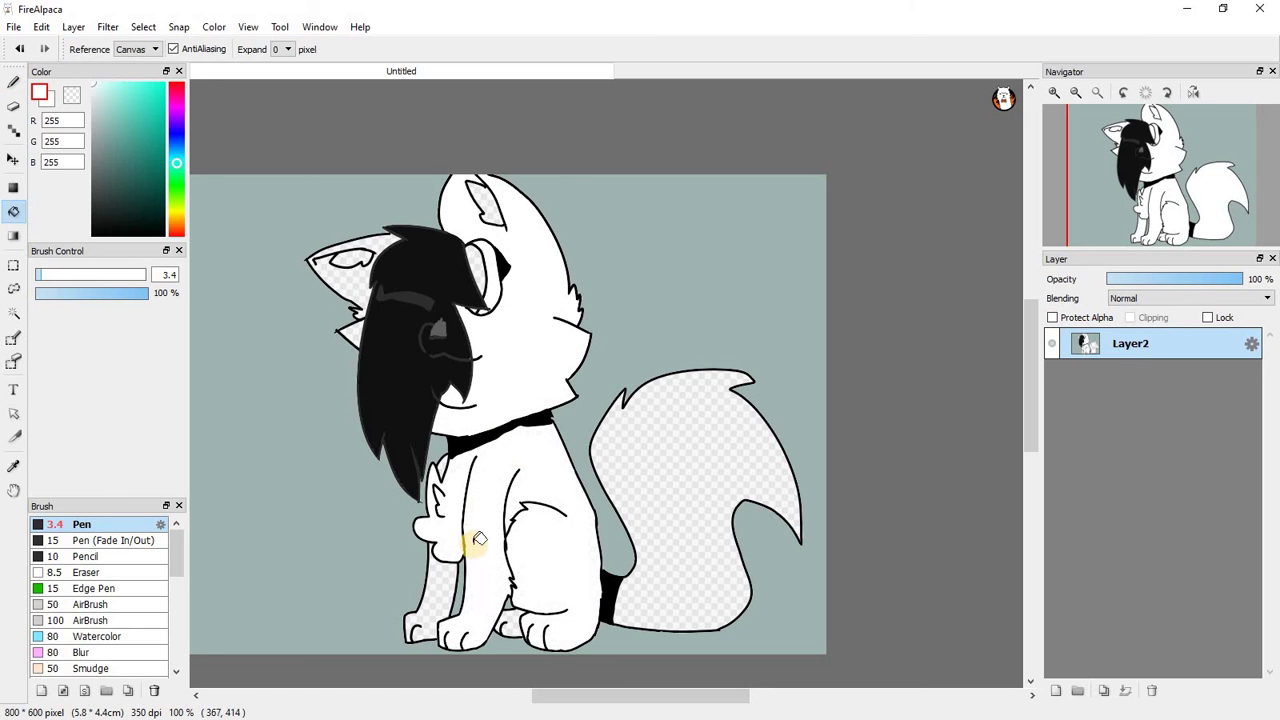
Fill the far front leg, the tail, the smaller ear and both inner ears with the same white.
{"action": "scroll", "coordinate": [480, 575], "scroll_direction": "up", "scroll_amount": 4}
{"action": "scroll", "coordinate": [391, 597], "scroll_direction": "down", "scroll_amount": 2}
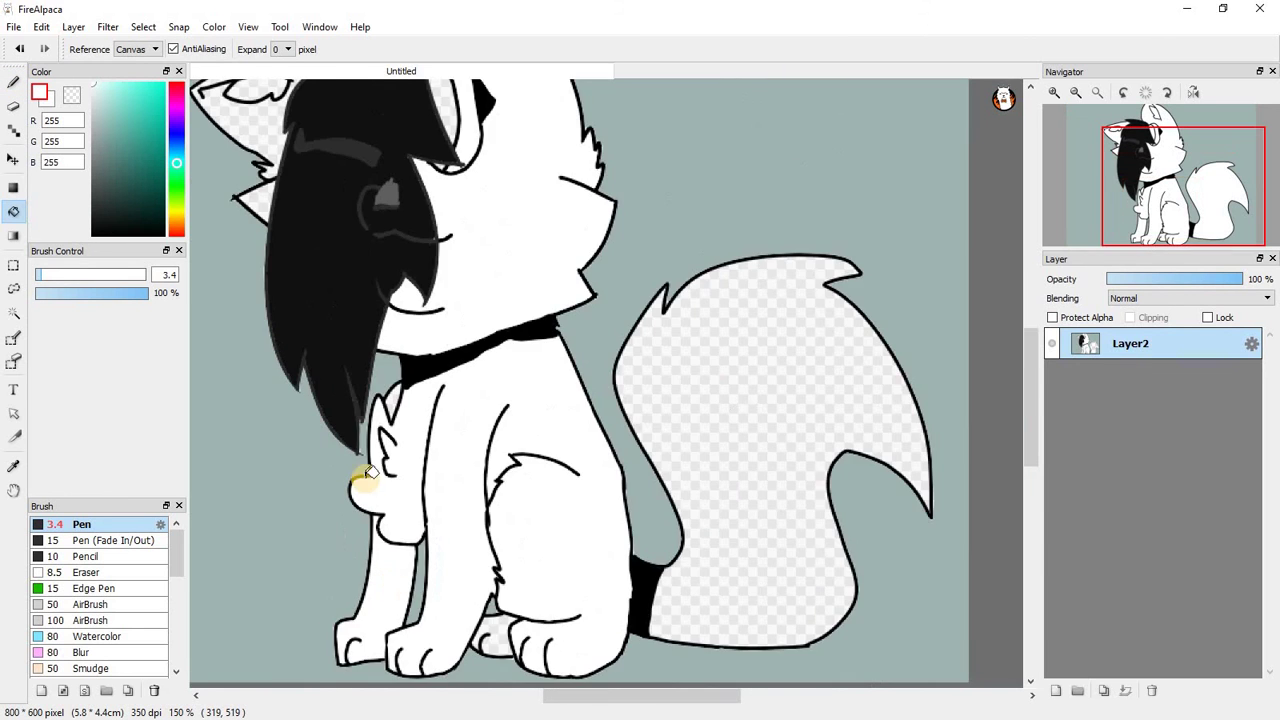
{"action": "scroll", "coordinate": [374, 543], "scroll_direction": "up", "scroll_amount": 2}
{"action": "scroll", "coordinate": [410, 290], "scroll_direction": "down", "scroll_amount": 3}
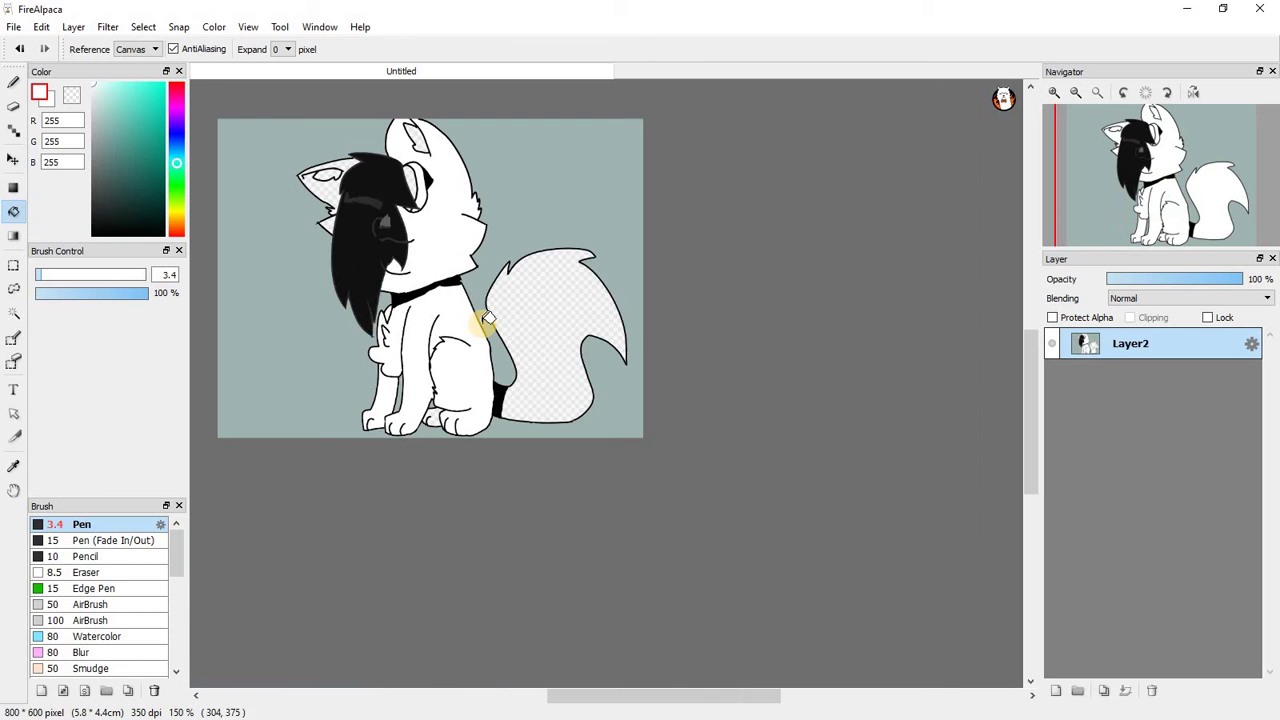
{"action": "left_click", "coordinate": [538, 360]}
{"action": "scroll", "coordinate": [351, 143], "scroll_direction": "up", "scroll_amount": 5}
{"action": "left_click", "coordinate": [275, 272]}
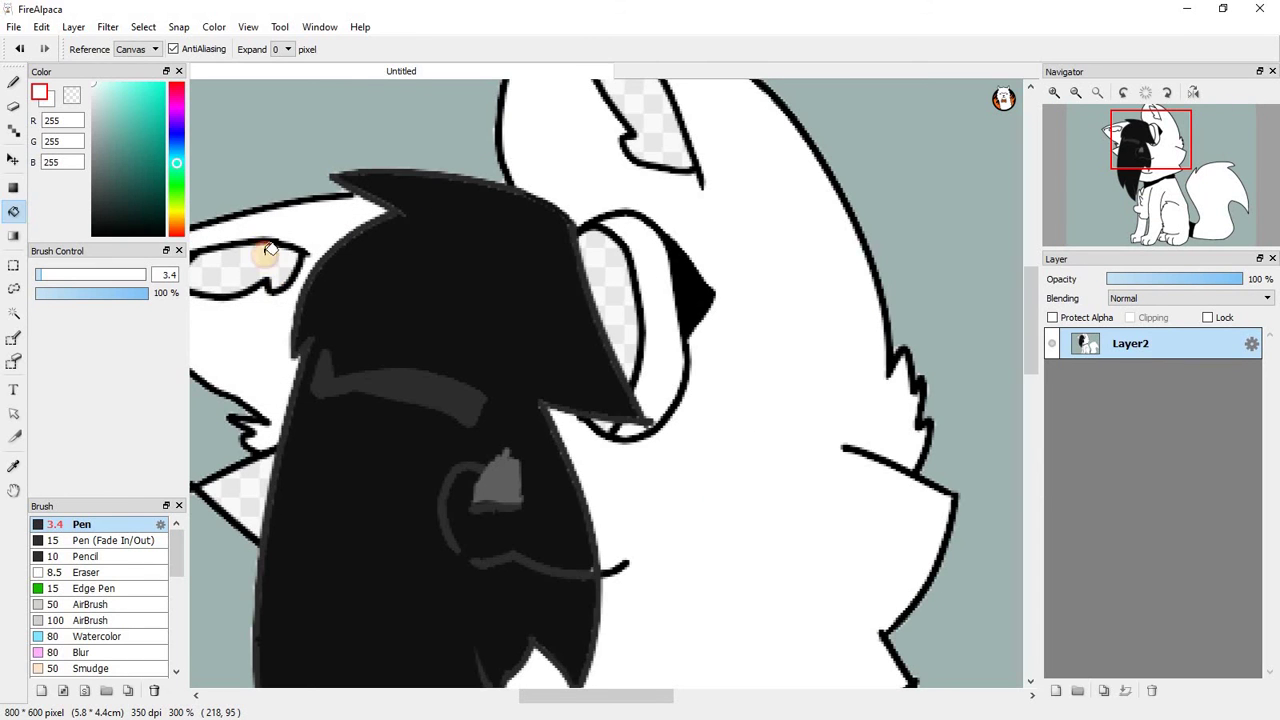
{"action": "left_click", "coordinate": [638, 122]}
{"action": "scroll", "coordinate": [646, 191], "scroll_direction": "down", "scroll_amount": 3}
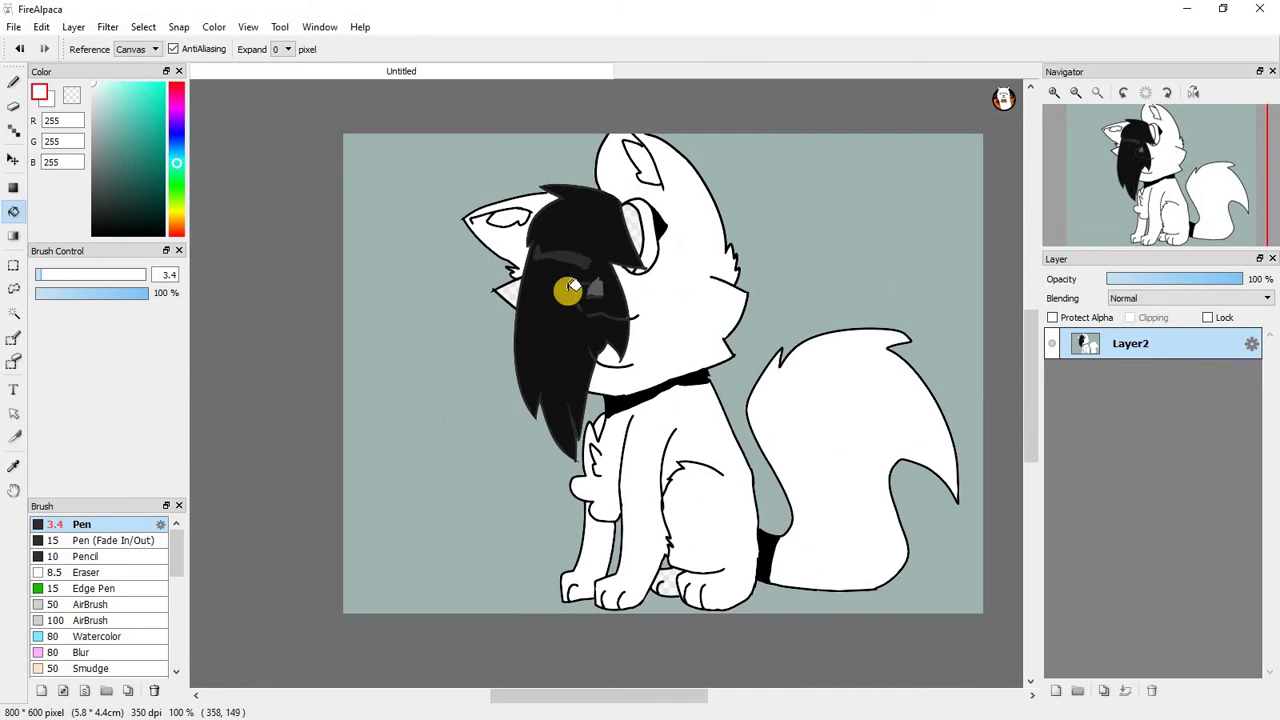
Fill the remaining unfilled patches of the body, including the cheek fur behind the hair and the far hind paw, with white.
{"action": "scroll", "coordinate": [494, 283], "scroll_direction": "up", "scroll_amount": 3}
{"action": "scroll", "coordinate": [494, 283], "scroll_direction": "up", "scroll_amount": 2}
{"action": "scroll", "coordinate": [560, 312], "scroll_direction": "down", "scroll_amount": 4}
{"action": "scroll", "coordinate": [580, 312], "scroll_direction": "up", "scroll_amount": 3}
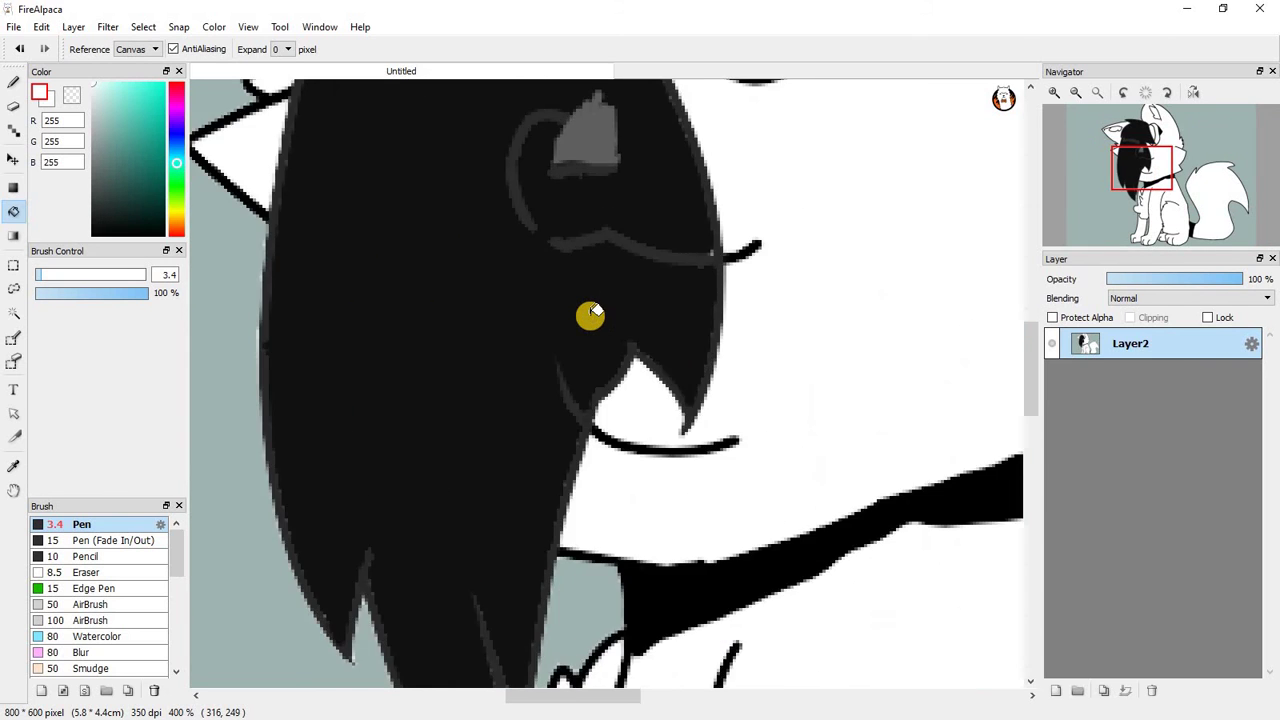
{"action": "scroll", "coordinate": [620, 316], "scroll_direction": "down", "scroll_amount": 3}
{"action": "scroll", "coordinate": [597, 436], "scroll_direction": "up", "scroll_amount": 2}
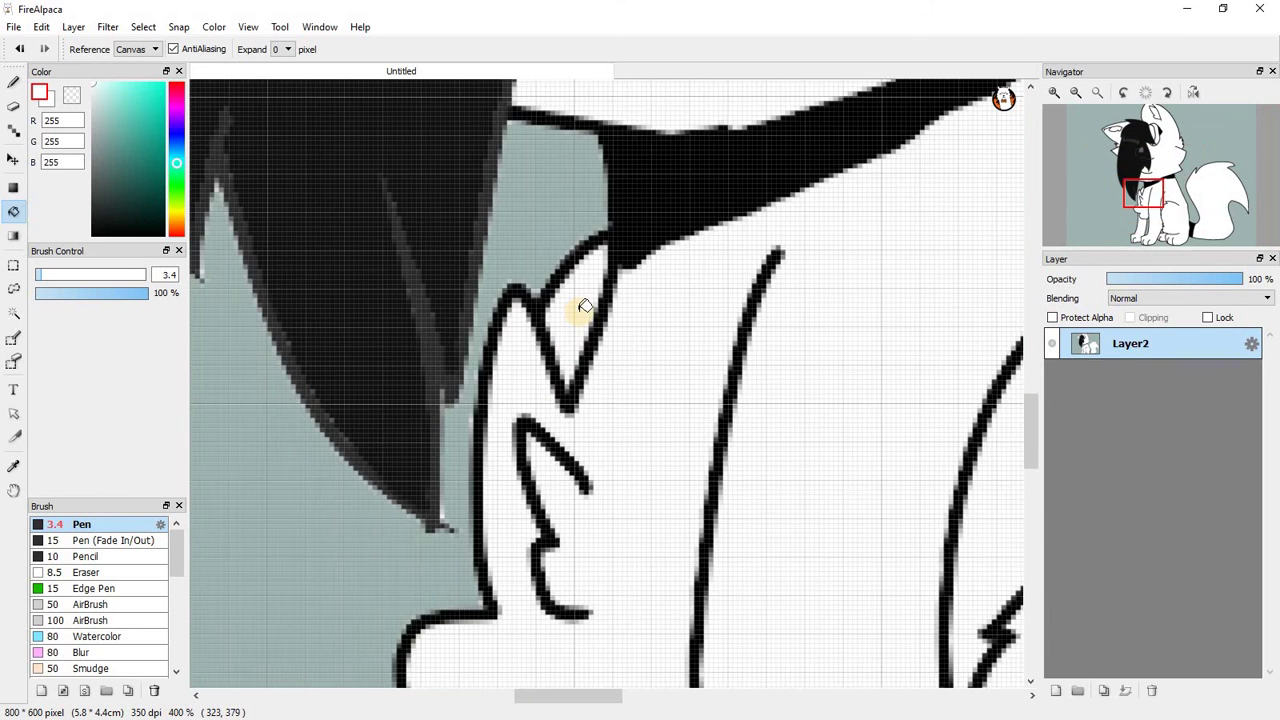
{"action": "scroll", "coordinate": [573, 313], "scroll_direction": "down", "scroll_amount": 4}
{"action": "scroll", "coordinate": [693, 560], "scroll_direction": "up", "scroll_amount": 3}
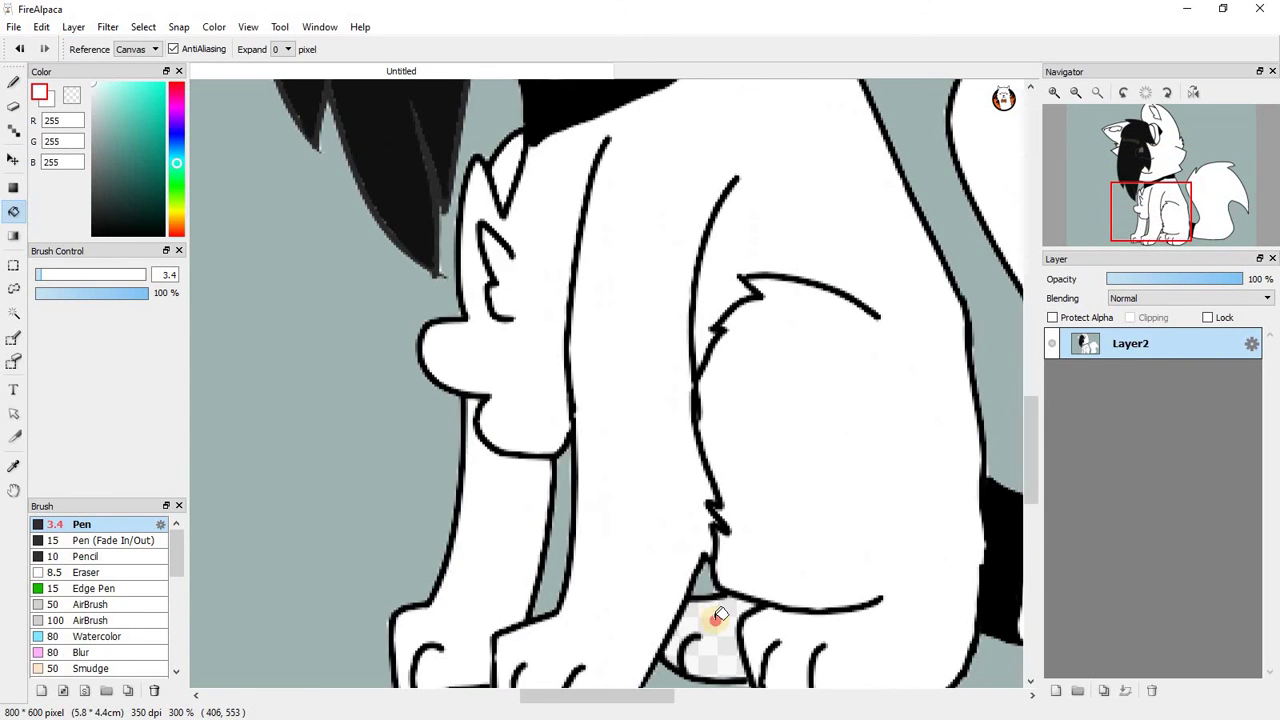
{"action": "scroll", "coordinate": [720, 615], "scroll_direction": "down", "scroll_amount": 2}
{"action": "scroll", "coordinate": [700, 590], "scroll_direction": "up", "scroll_amount": 3}
{"action": "scroll", "coordinate": [722, 617], "scroll_direction": "down", "scroll_amount": 4}
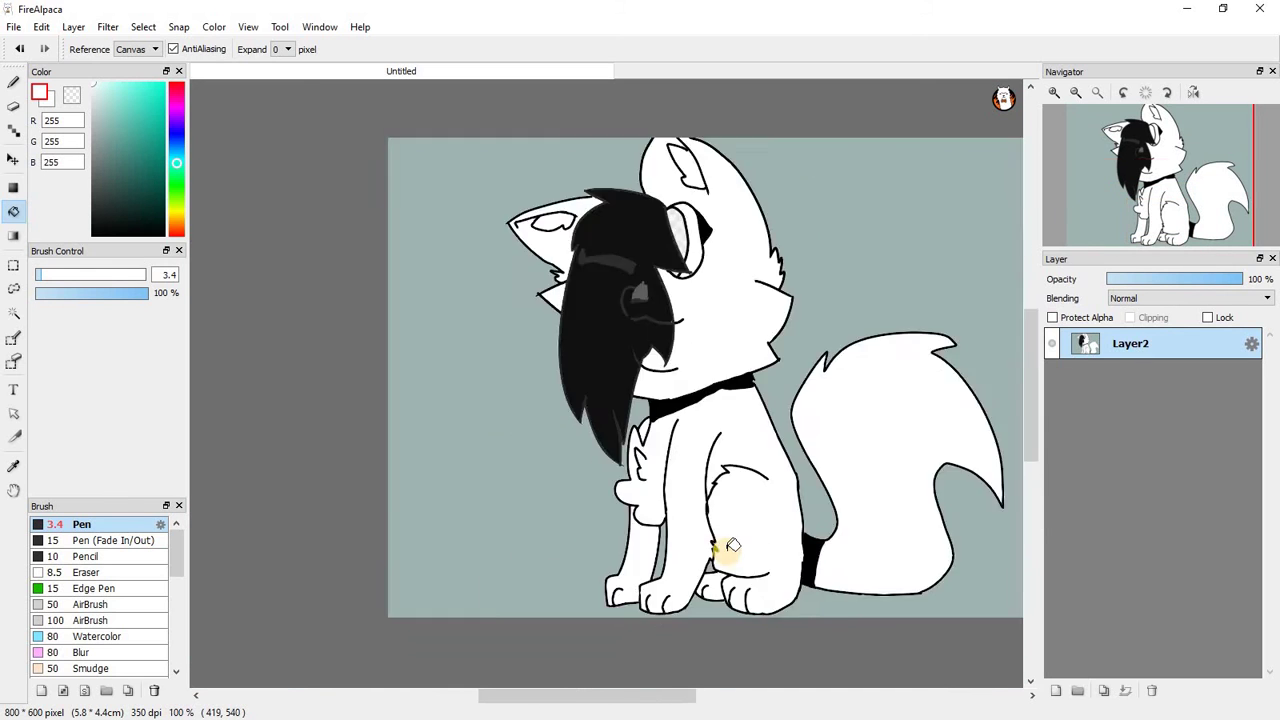
Fill the iris of the visible eye with pale mint, RGB 219, 249, 239, using the Bucket tool.
{"action": "scroll", "coordinate": [777, 558], "scroll_direction": "up", "scroll_amount": 1}
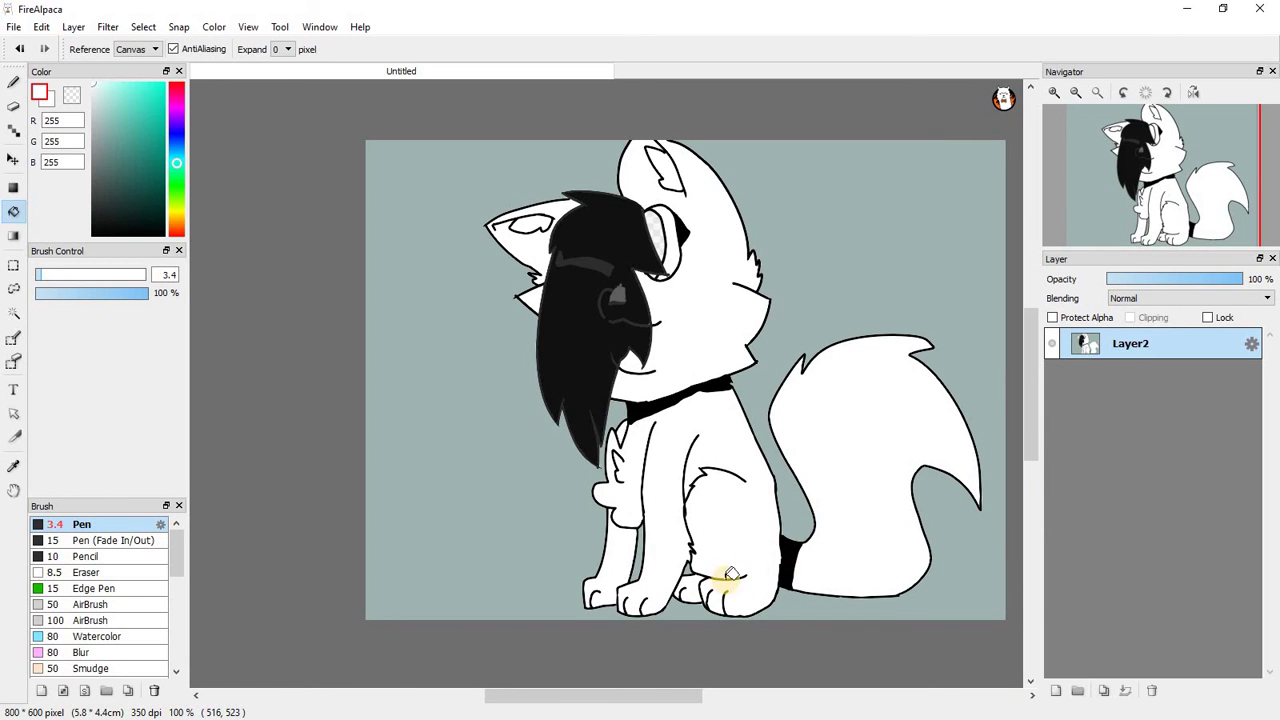
{"action": "scroll", "coordinate": [731, 575], "scroll_direction": "up", "scroll_amount": 5}
{"action": "scroll", "coordinate": [574, 457], "scroll_direction": "down", "scroll_amount": 3}
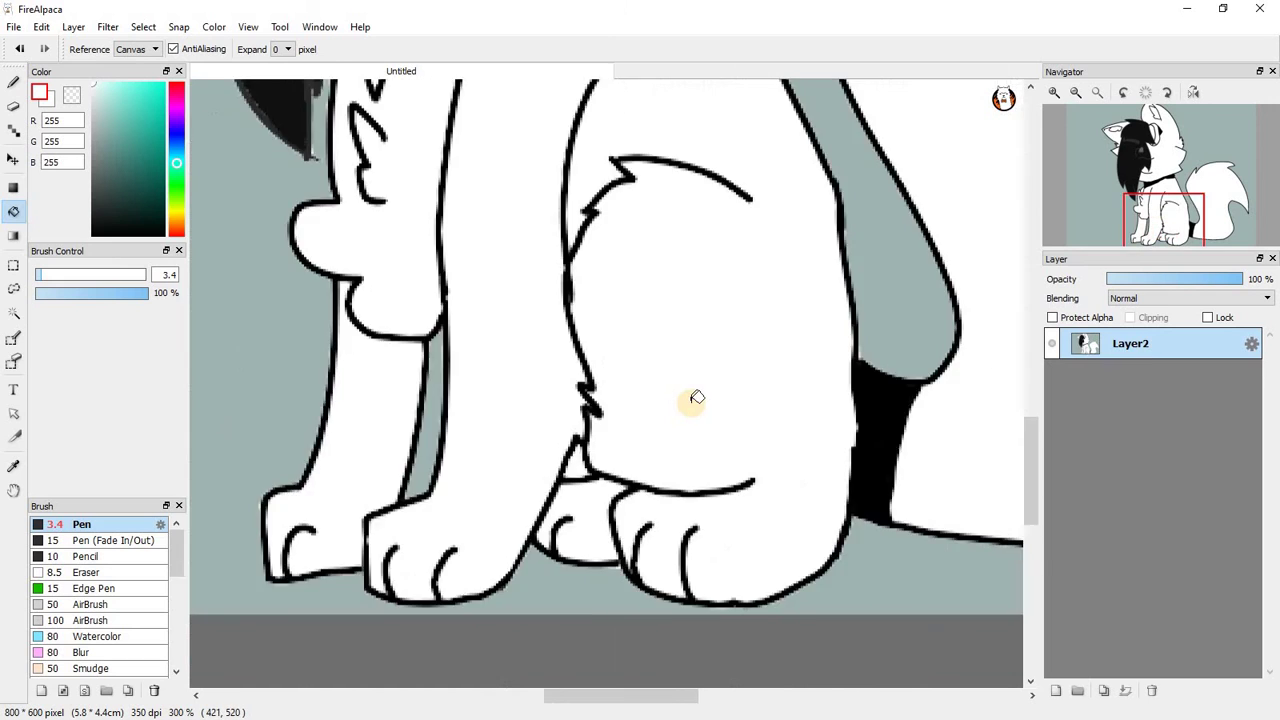
{"action": "scroll", "coordinate": [697, 397], "scroll_direction": "down", "scroll_amount": 2}
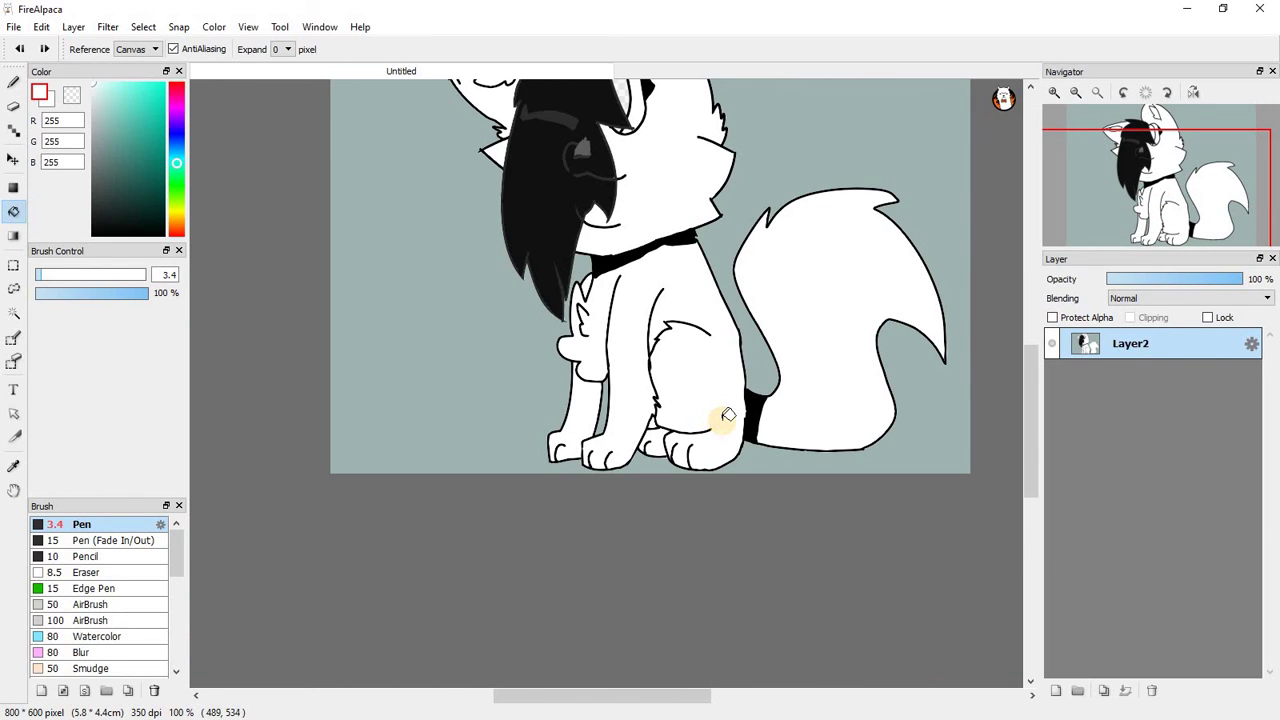
{"action": "scroll", "coordinate": [760, 335], "scroll_direction": "down", "scroll_amount": 1}
{"action": "scroll", "coordinate": [552, 368], "scroll_direction": "up", "scroll_amount": 2}
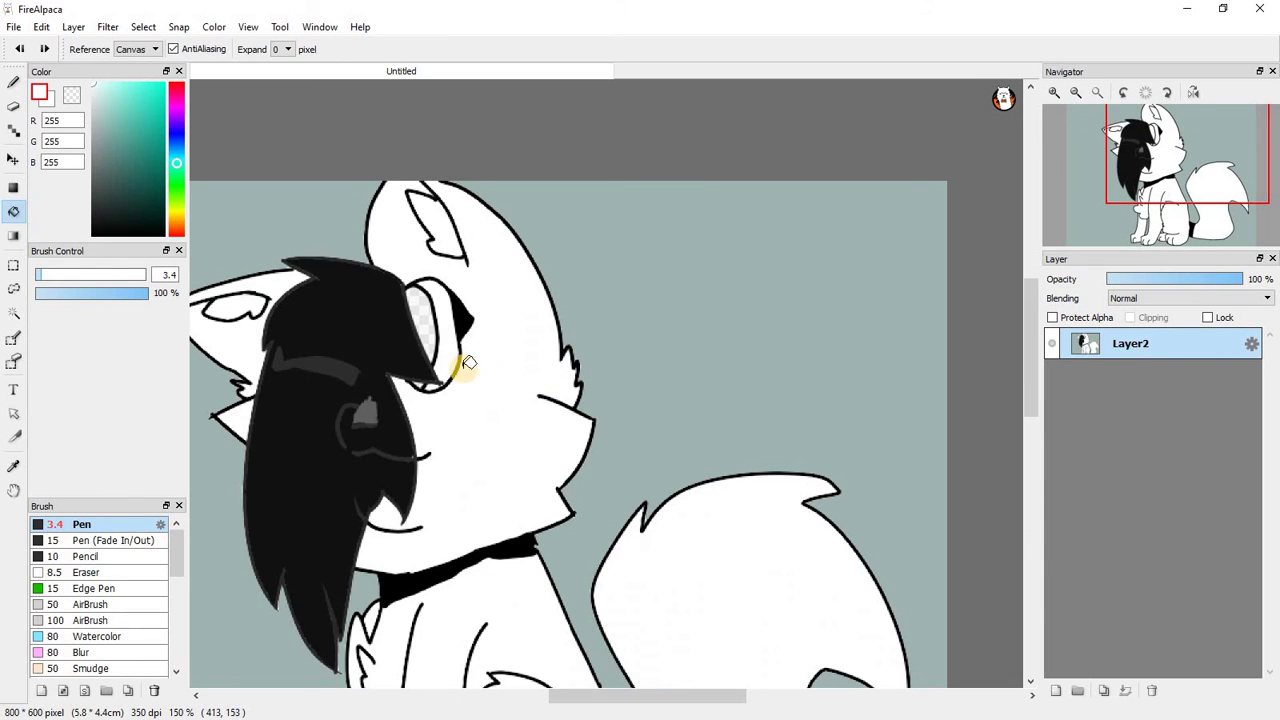
{"action": "scroll", "coordinate": [469, 362], "scroll_direction": "down", "scroll_amount": 3}
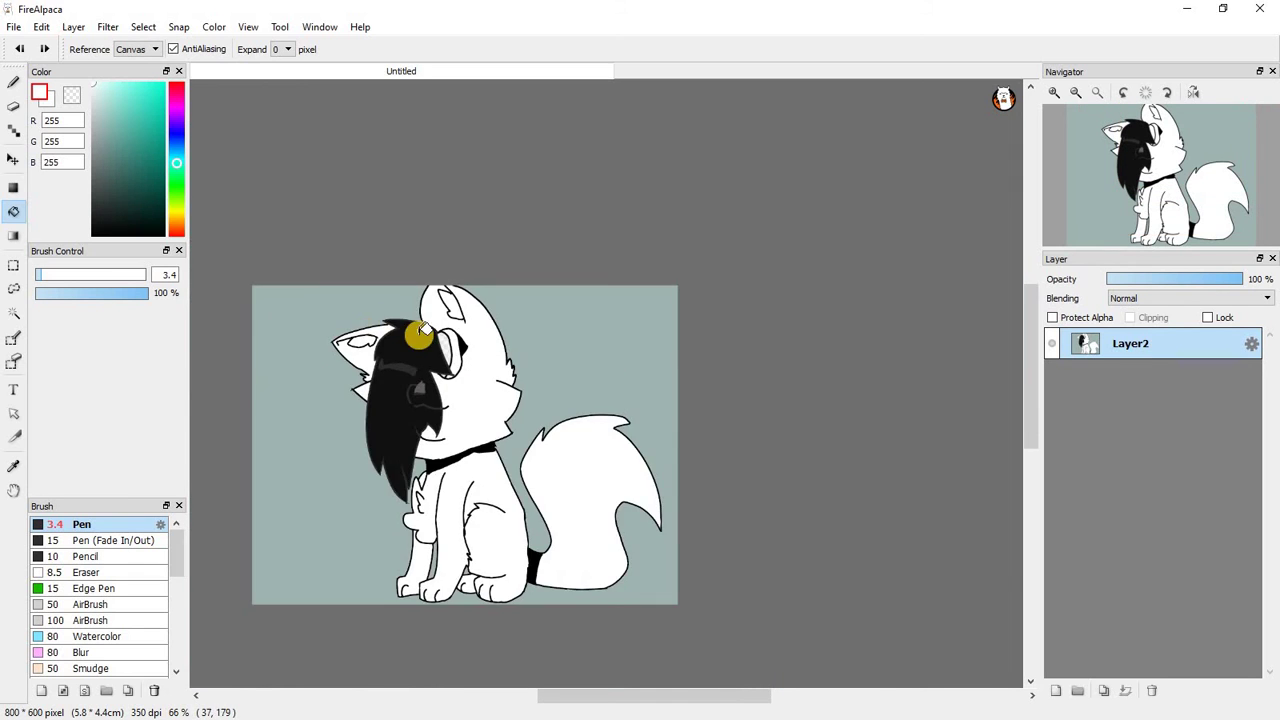
{"action": "scroll", "coordinate": [421, 331], "scroll_direction": "up", "scroll_amount": 5}
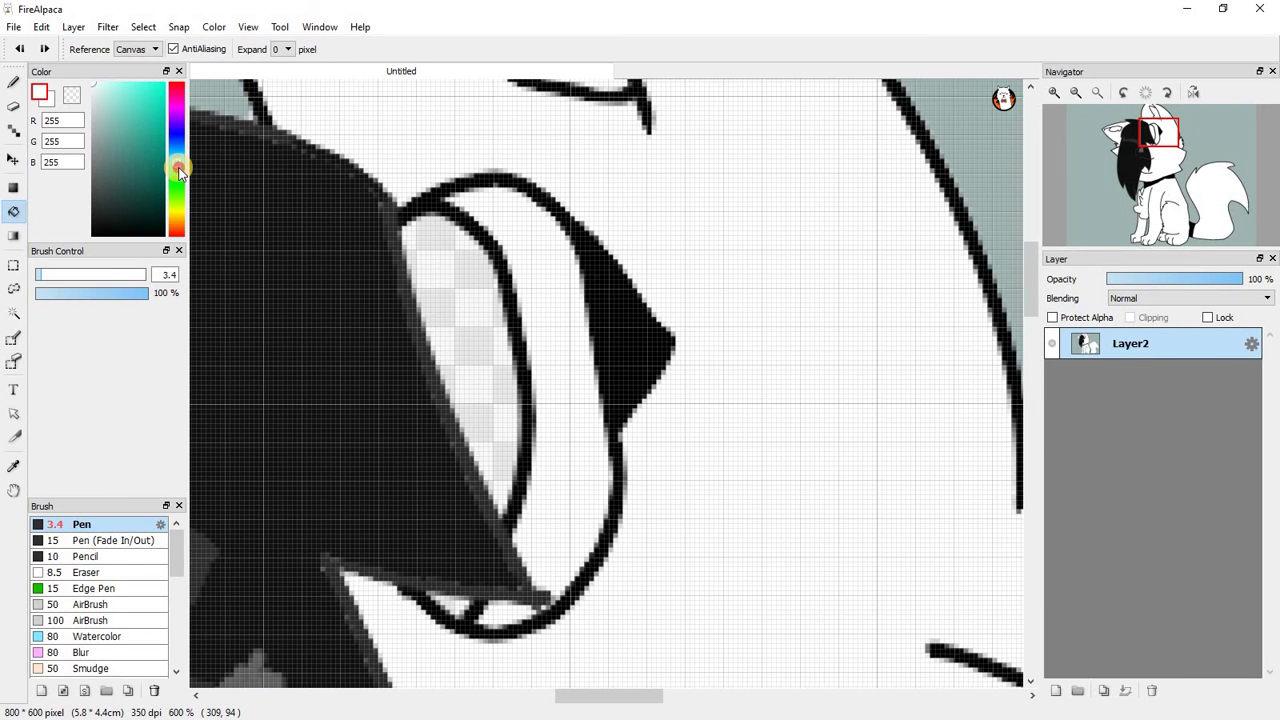
{"action": "left_click", "coordinate": [175, 179]}
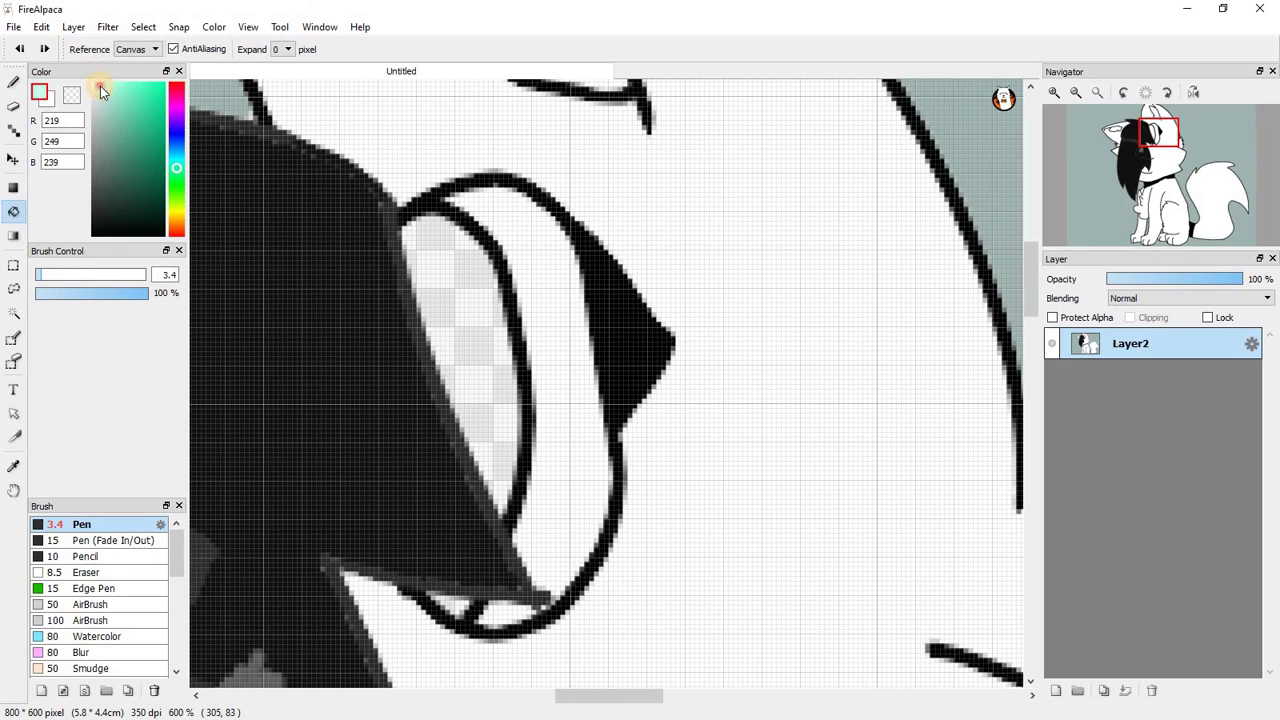
{"action": "left_click", "coordinate": [458, 249]}
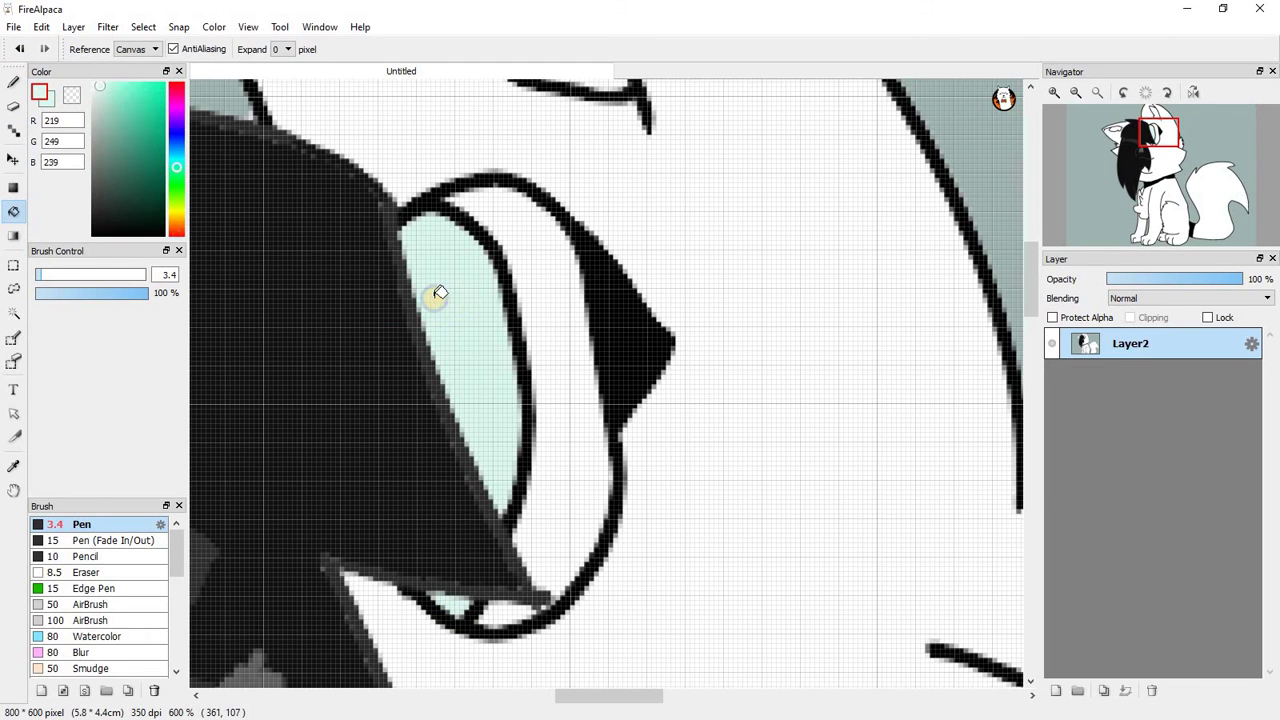
{"action": "scroll", "coordinate": [491, 529], "scroll_direction": "up", "scroll_amount": 2}
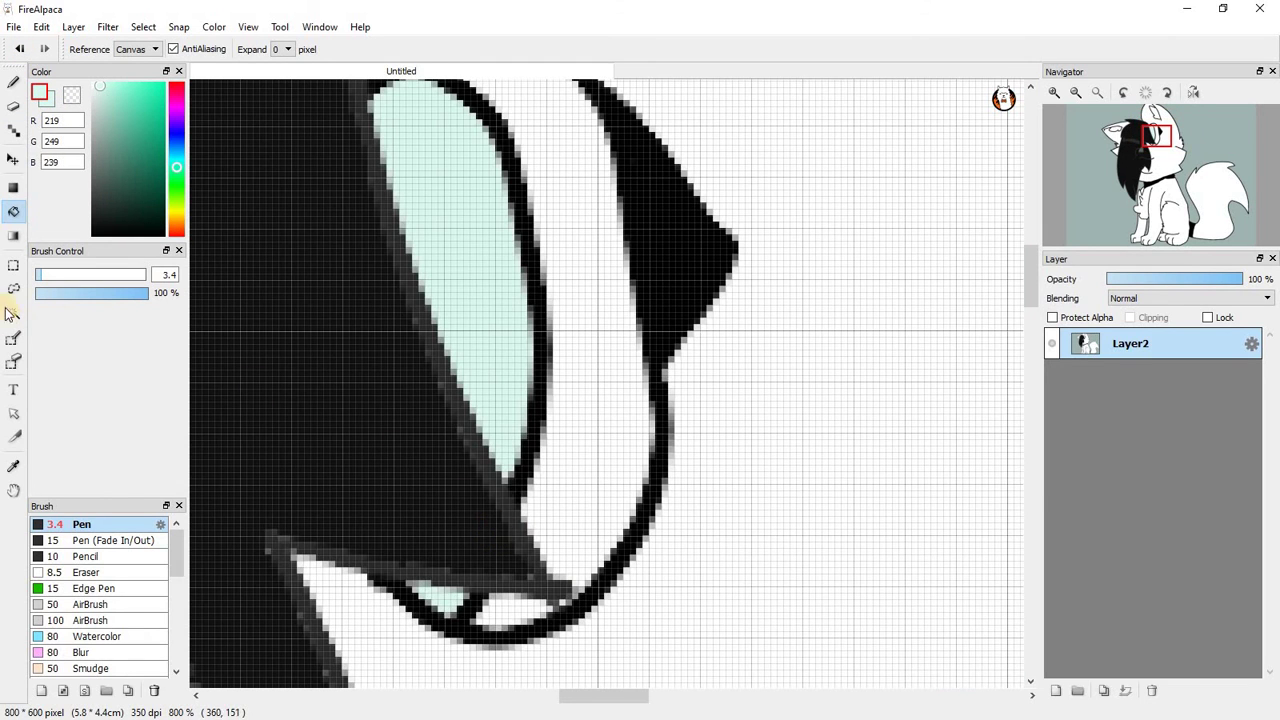
{"action": "left_click", "coordinate": [14, 311]}
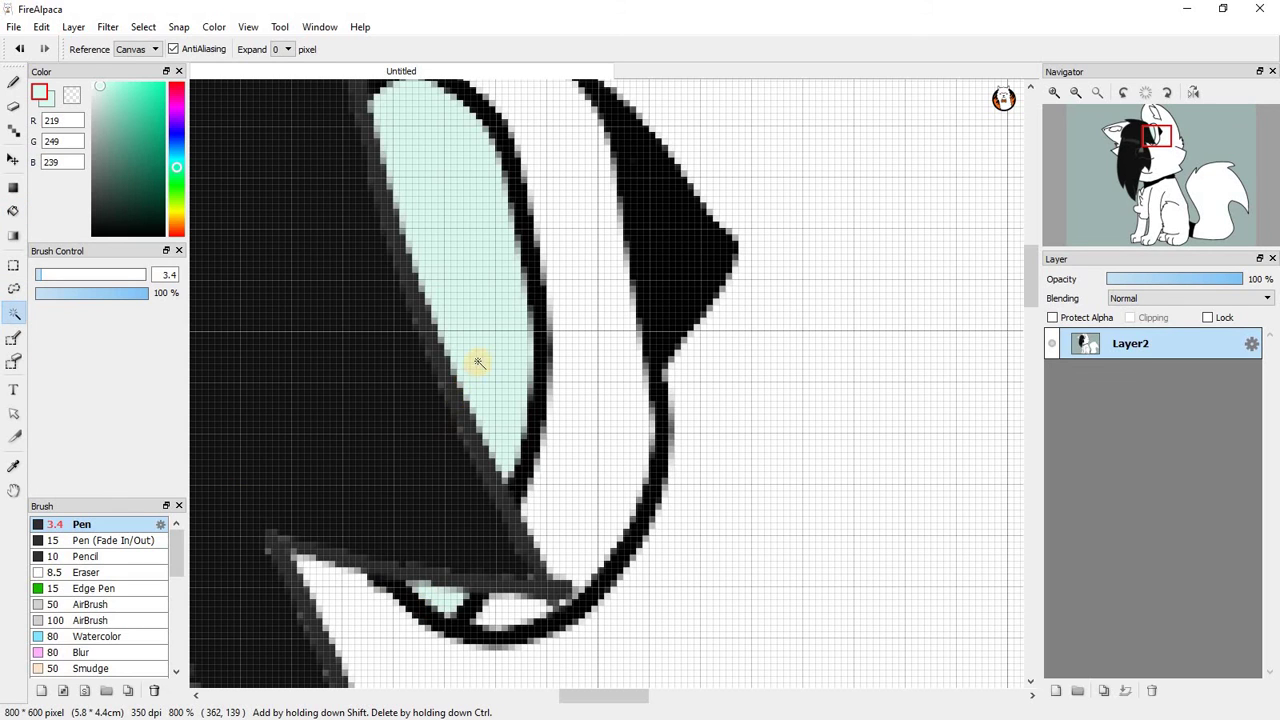
{"action": "left_click", "coordinate": [454, 608]}
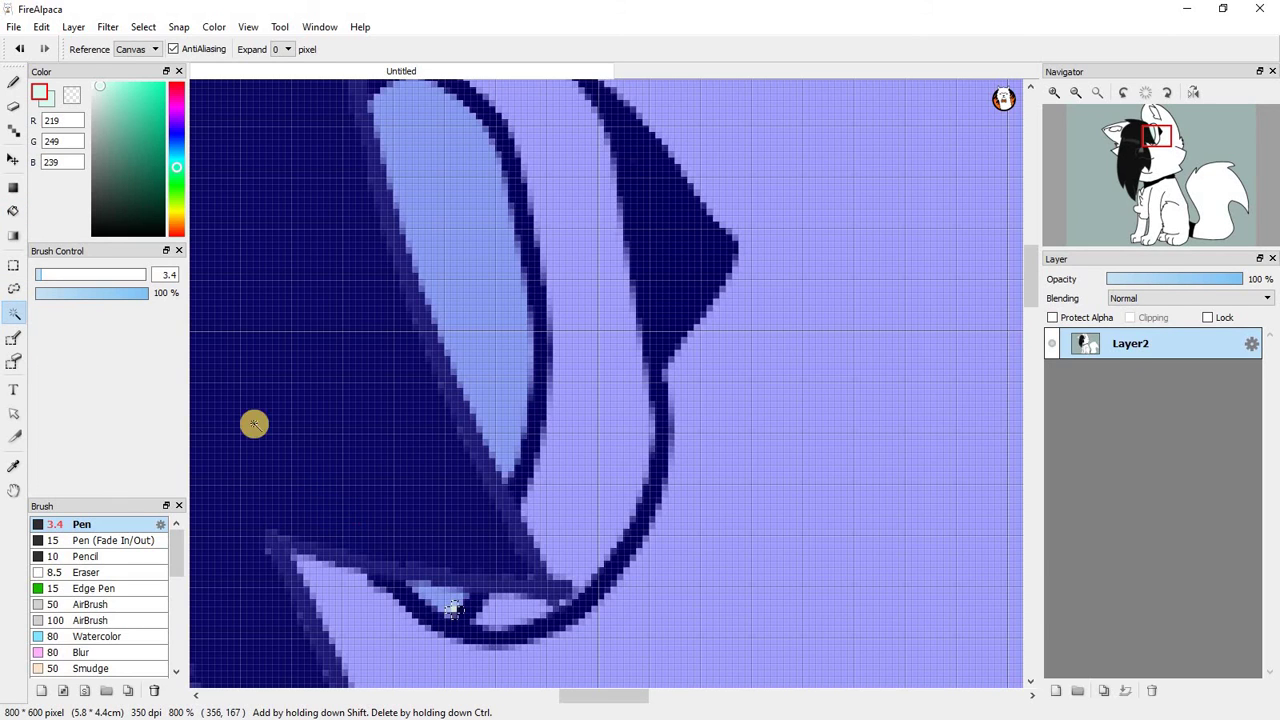
{"action": "left_click", "coordinate": [14, 264]}
{"action": "left_click", "coordinate": [797, 457]}
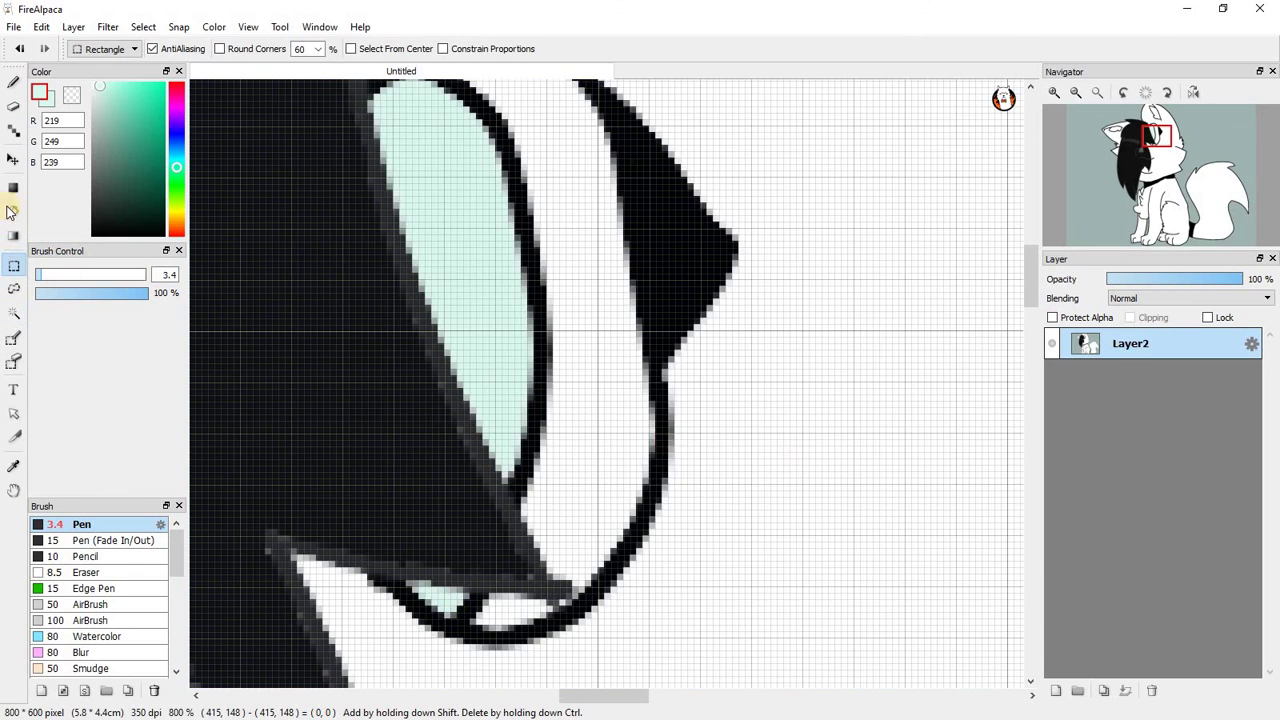
Fill the small lower piece of the iris beneath the hair with dark green, RGB 82, 151, 129.
{"action": "left_click", "coordinate": [138, 172]}
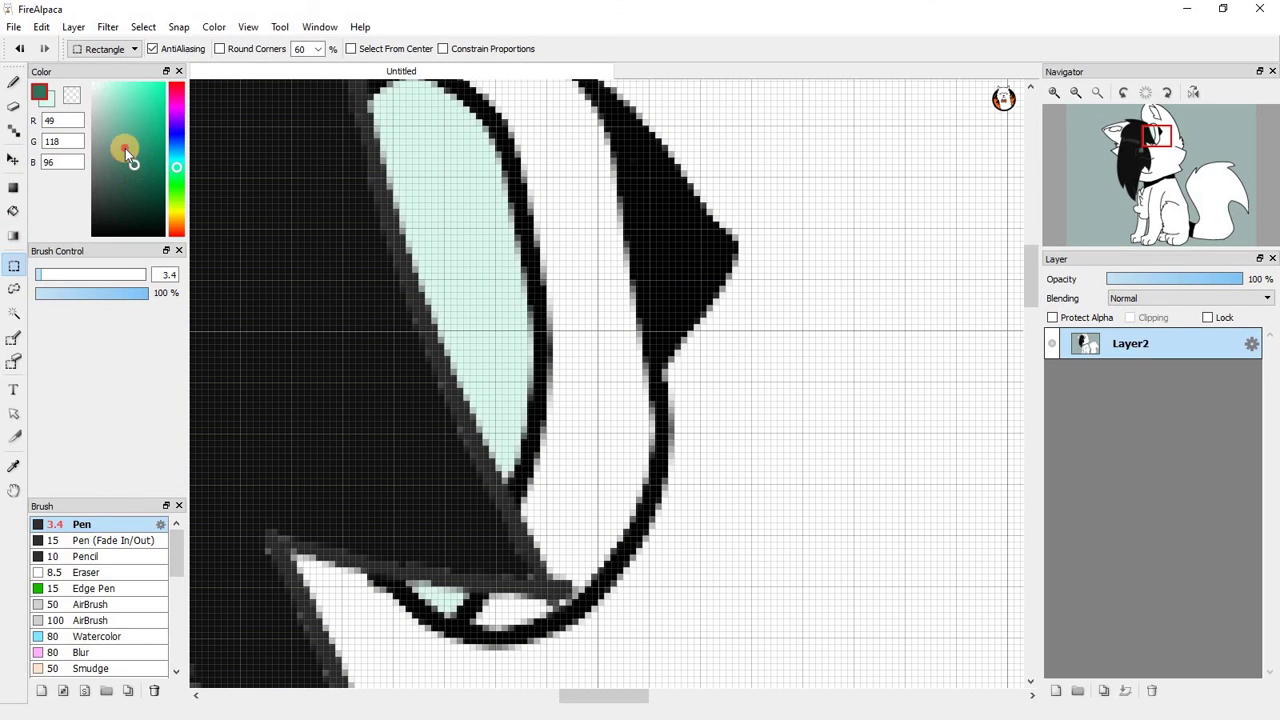
{"action": "left_click_drag", "start_coordinate": [126, 152], "coordinate": [120, 137]}
{"action": "left_click", "coordinate": [13, 211]}
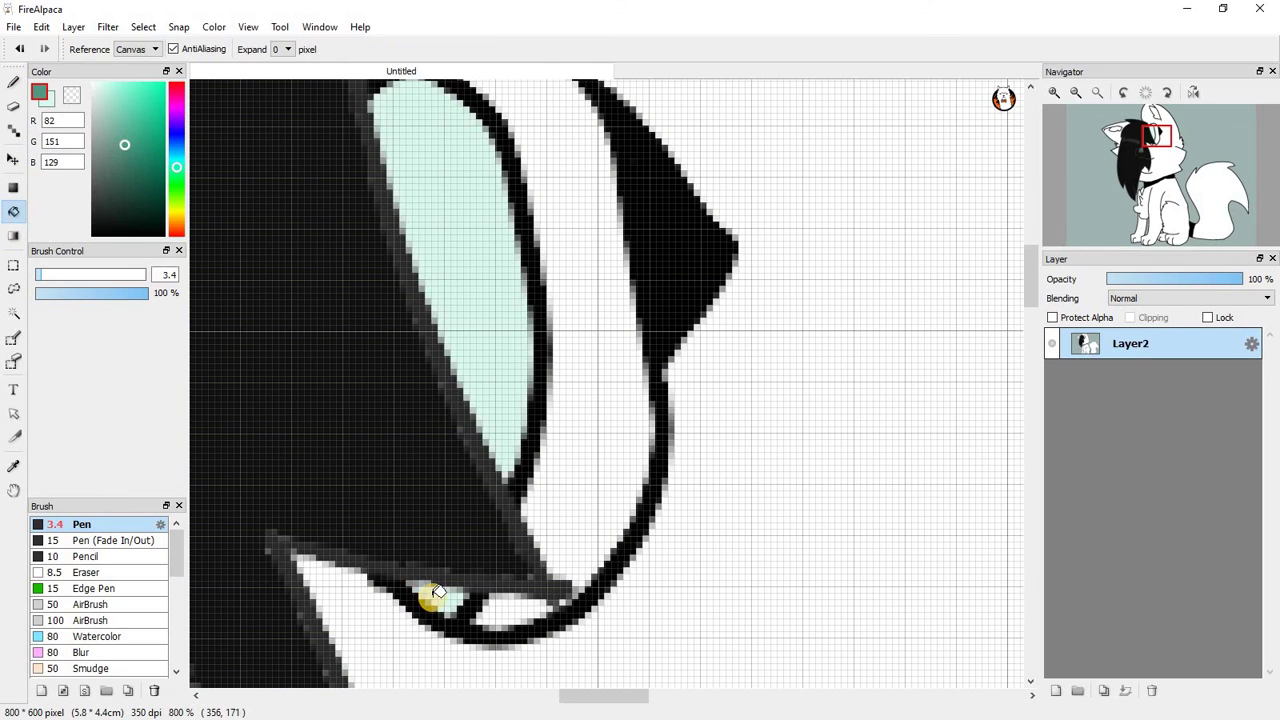
Select the main part of the iris with the Magic Wand and paint its lower tip green, RGB 105, 193, 165.
{"action": "left_click", "coordinate": [13, 312]}
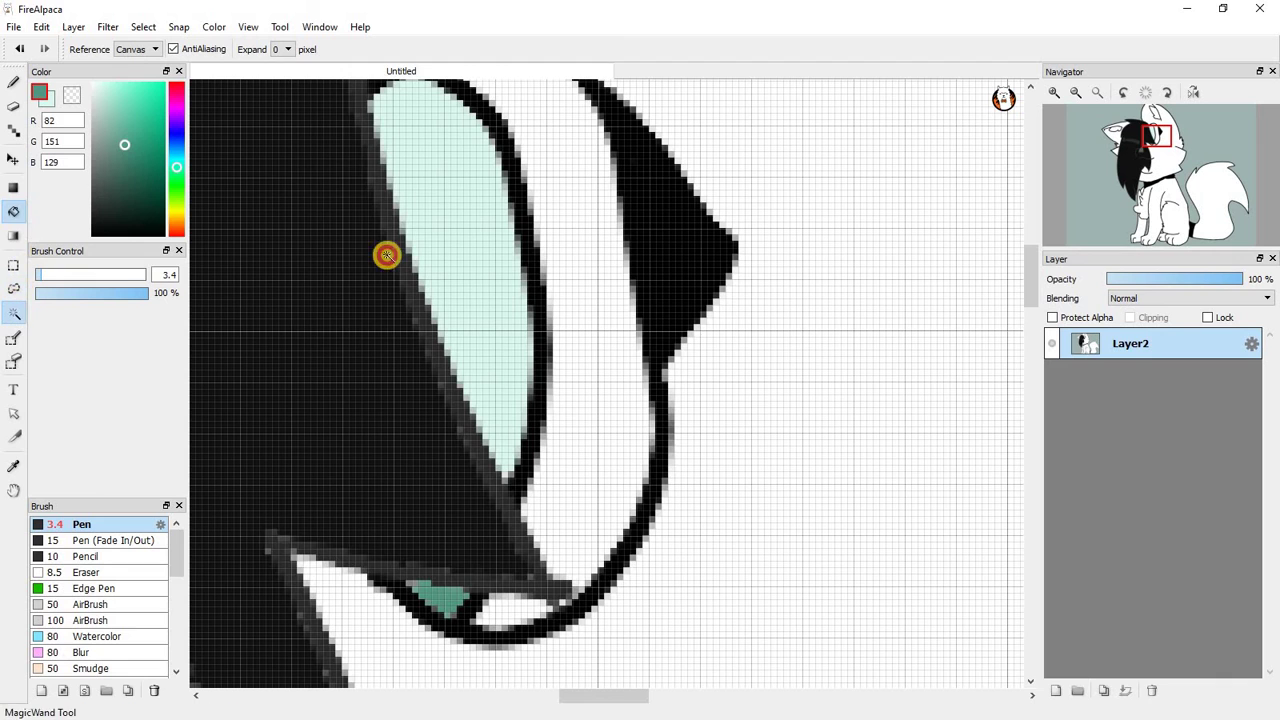
{"action": "left_click", "coordinate": [423, 234]}
{"action": "key", "text": "b"}
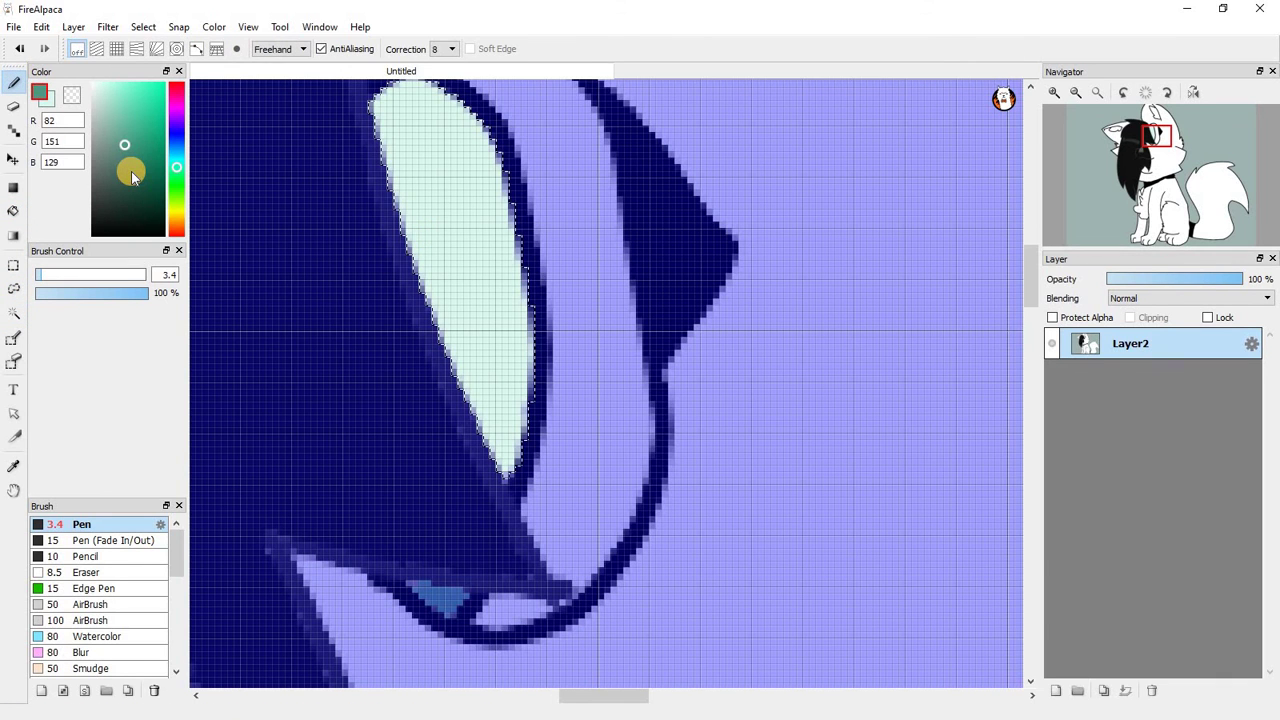
{"action": "left_click", "coordinate": [125, 120]}
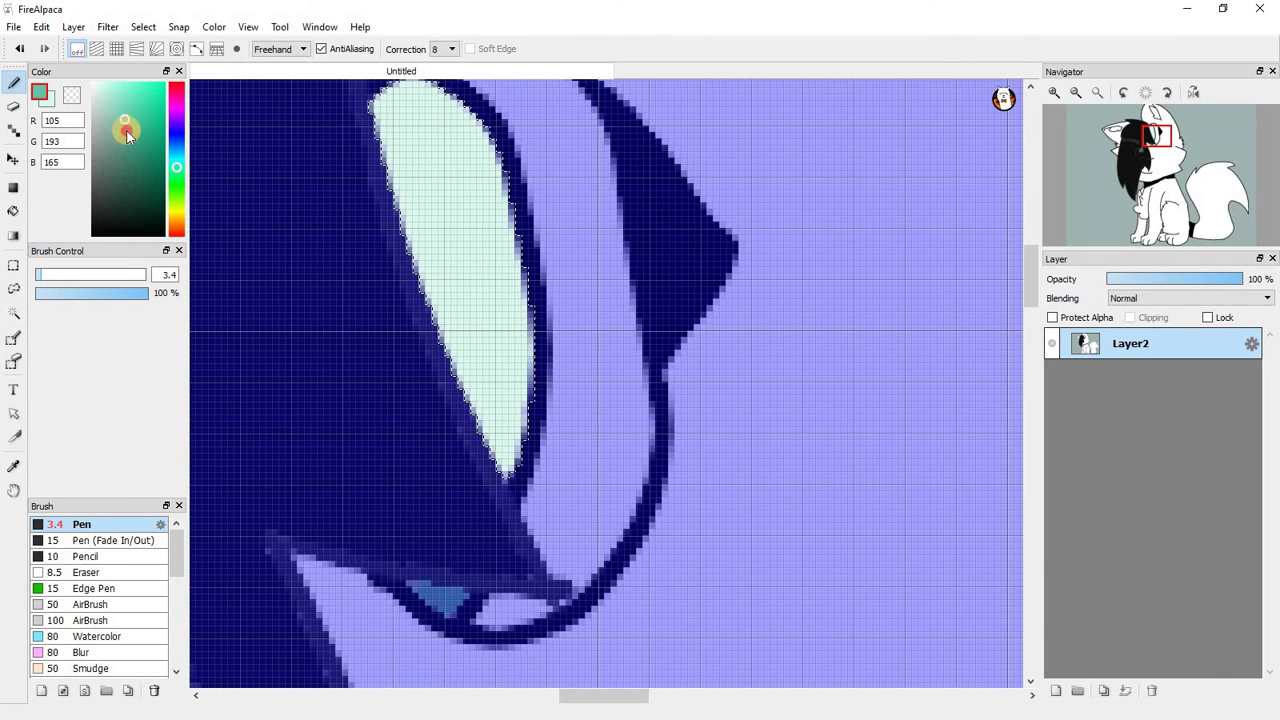
{"action": "mouse_move", "coordinate": [346, 400]}
{"action": "left_mouse_down"}
{"action": "mouse_move", "coordinate": [650, 430]}
{"action": "mouse_move", "coordinate": [356, 427]}
{"action": "mouse_move", "coordinate": [456, 468]}
{"action": "left_mouse_up"}
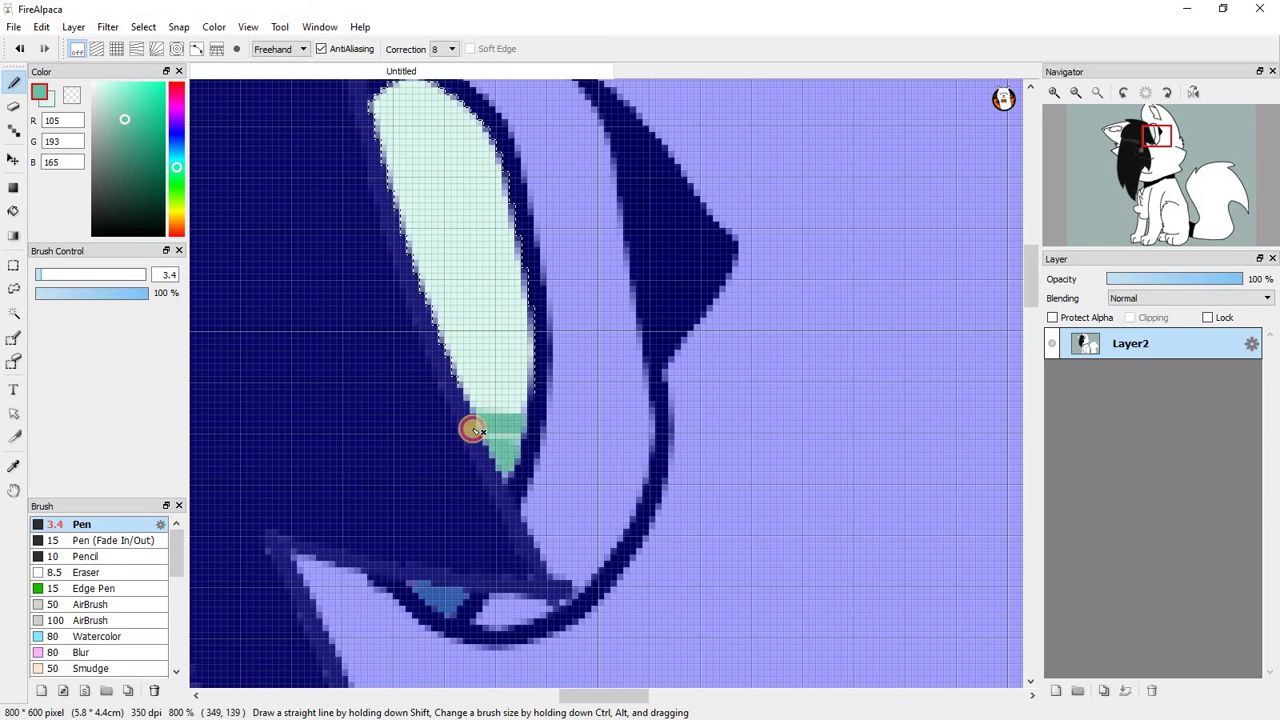
Paint a lighter green band, RGB 127, 219, 190, above the iris's darker tip with the Pen at size 9.3.
{"action": "left_click_drag", "start_coordinate": [44, 274], "coordinate": [55, 275]}
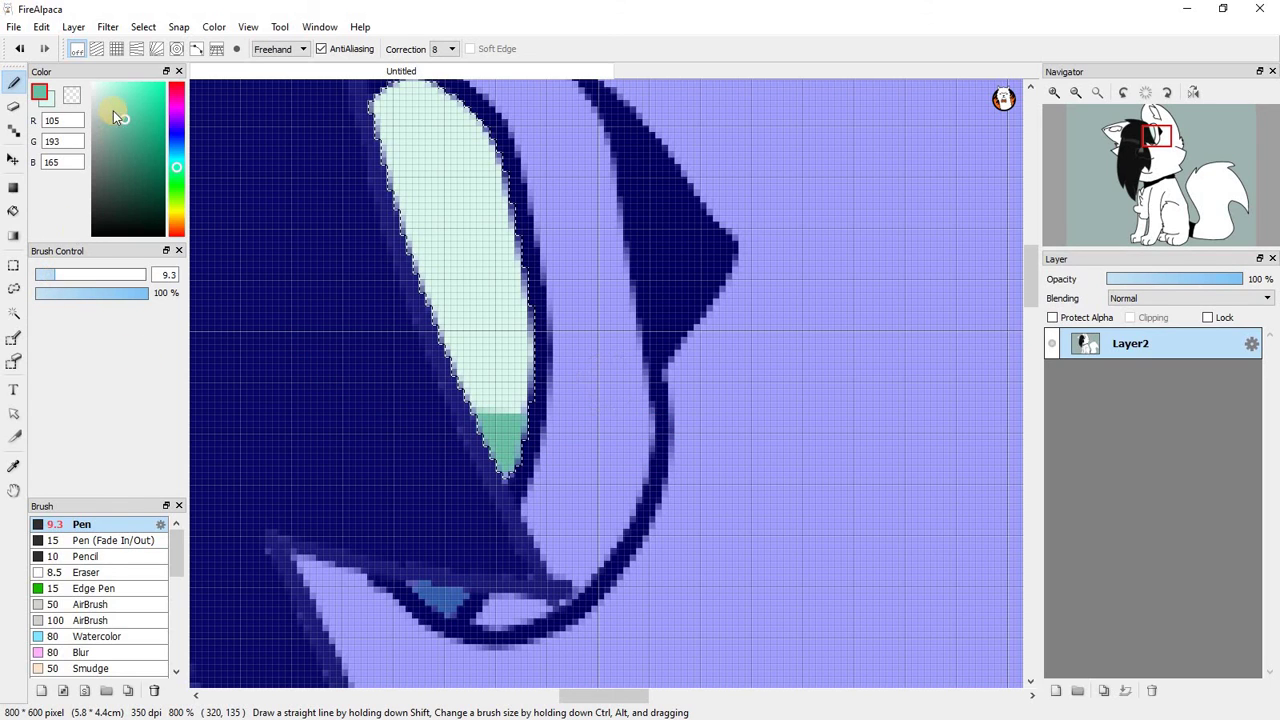
{"action": "left_click_drag", "start_coordinate": [343, 366], "coordinate": [643, 405]}
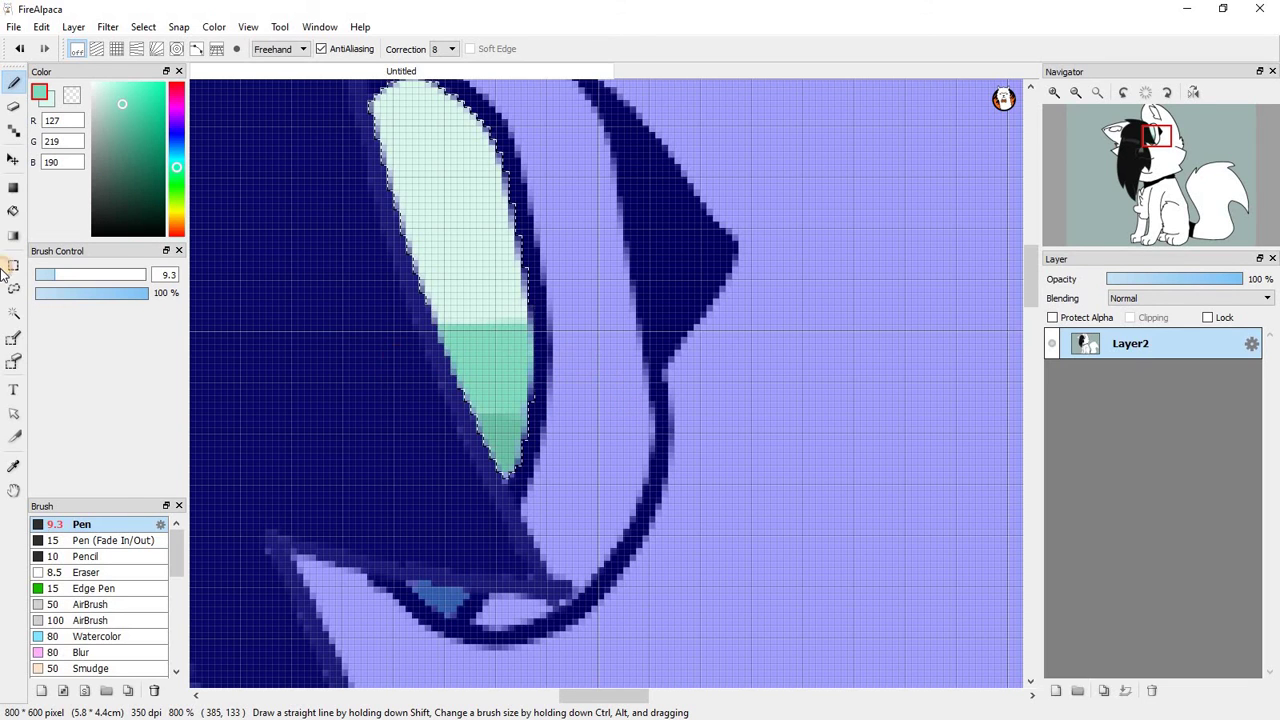
Paint a light green band, RGB 152, 236, 209, above the darker green bands of the iris with the Pen at size 16.9.
{"action": "left_click", "coordinate": [69, 274]}
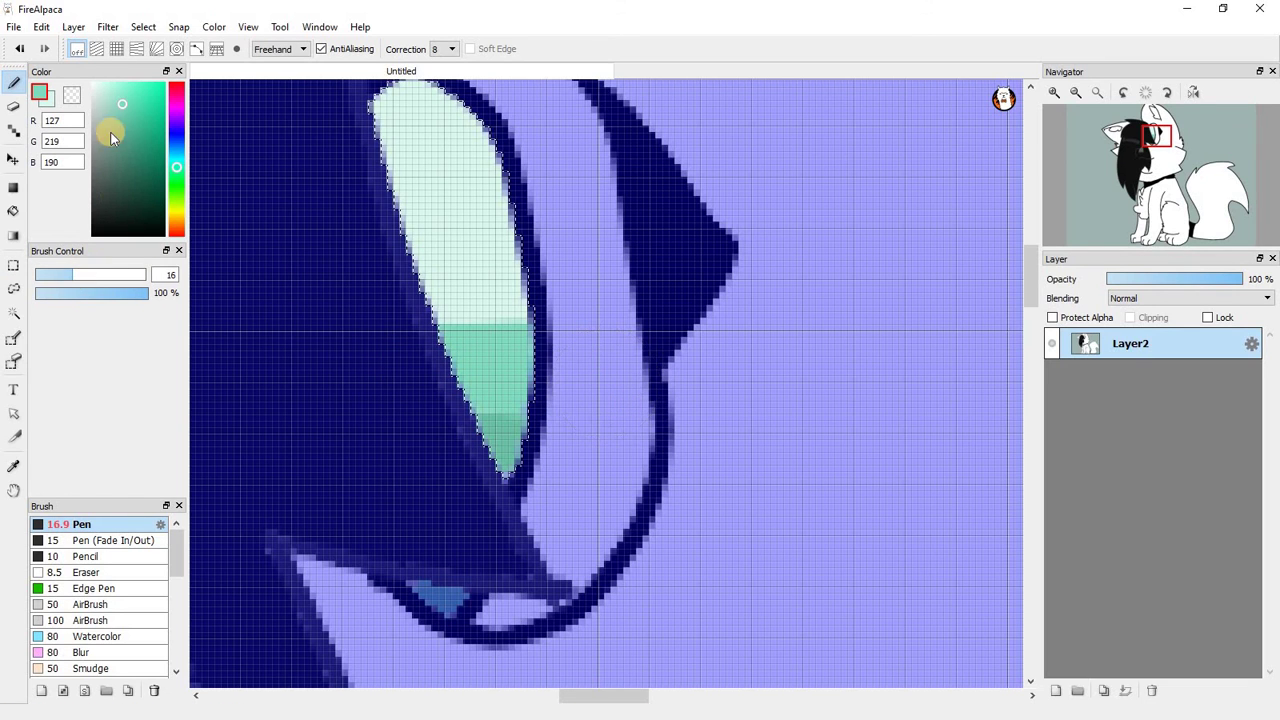
{"action": "left_click", "coordinate": [117, 93]}
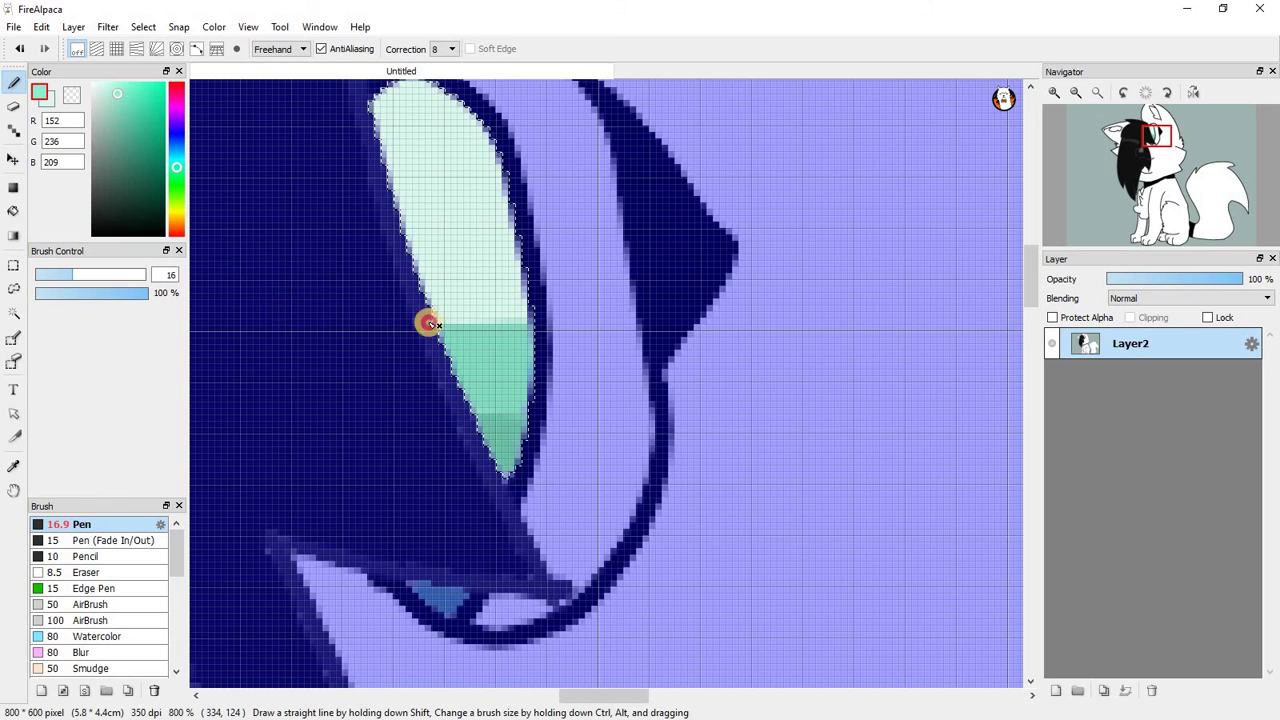
{"action": "left_click_drag", "start_coordinate": [429, 320], "coordinate": [660, 303]}
{"action": "scroll", "coordinate": [585, 262], "scroll_direction": "down", "scroll_amount": 3}
{"action": "scroll", "coordinate": [586, 263], "scroll_direction": "up", "scroll_amount": 4}
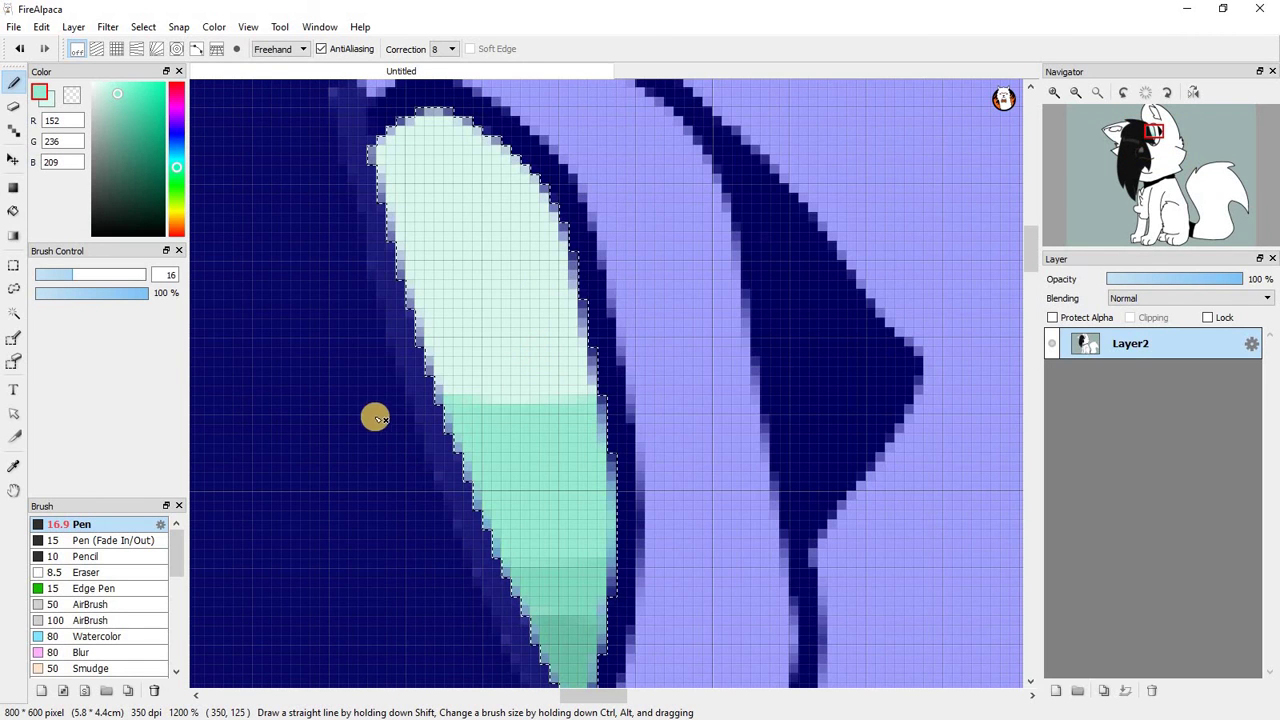
{"action": "key", "text": "ctrl+z"}
{"action": "left_click_drag", "start_coordinate": [398, 409], "coordinate": [754, 431]}
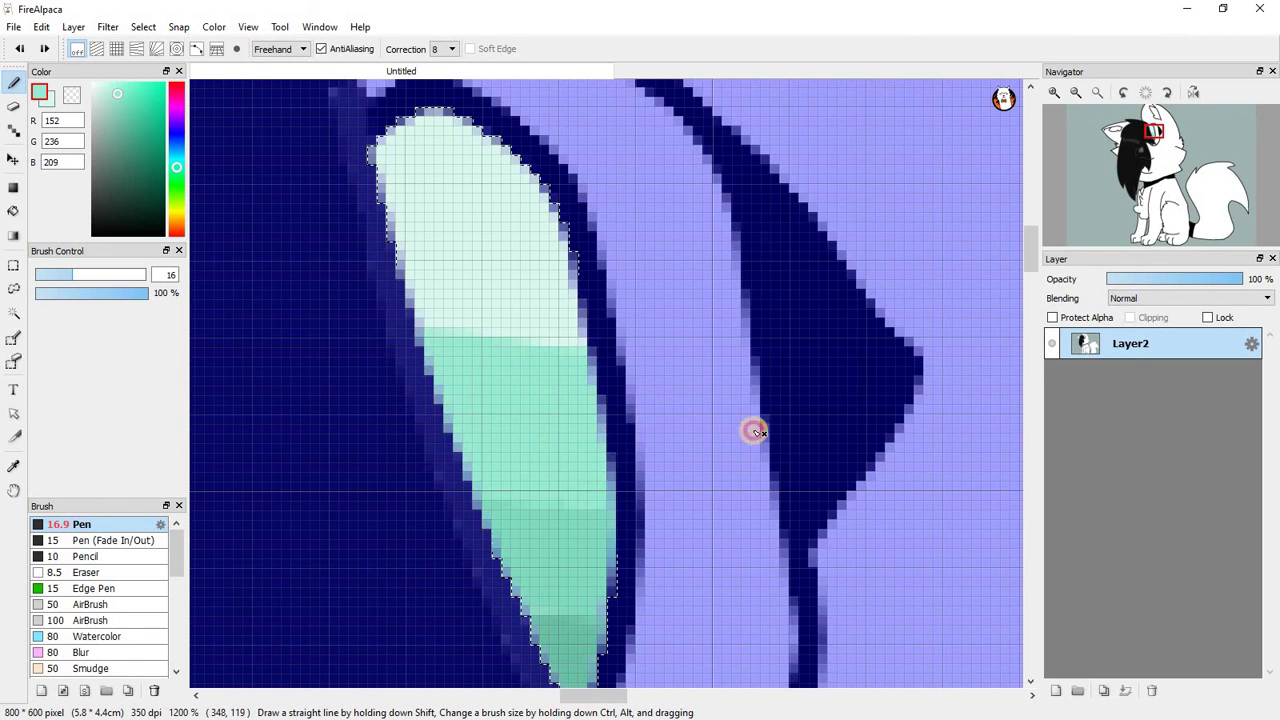
Paint the iris's upper middle with RGB 185, 242, 224 and its top with pale mint, RGB 218, 253, 242.
{"action": "left_click", "coordinate": [108, 90]}
{"action": "left_click_drag", "start_coordinate": [583, 300], "coordinate": [549, 263]}
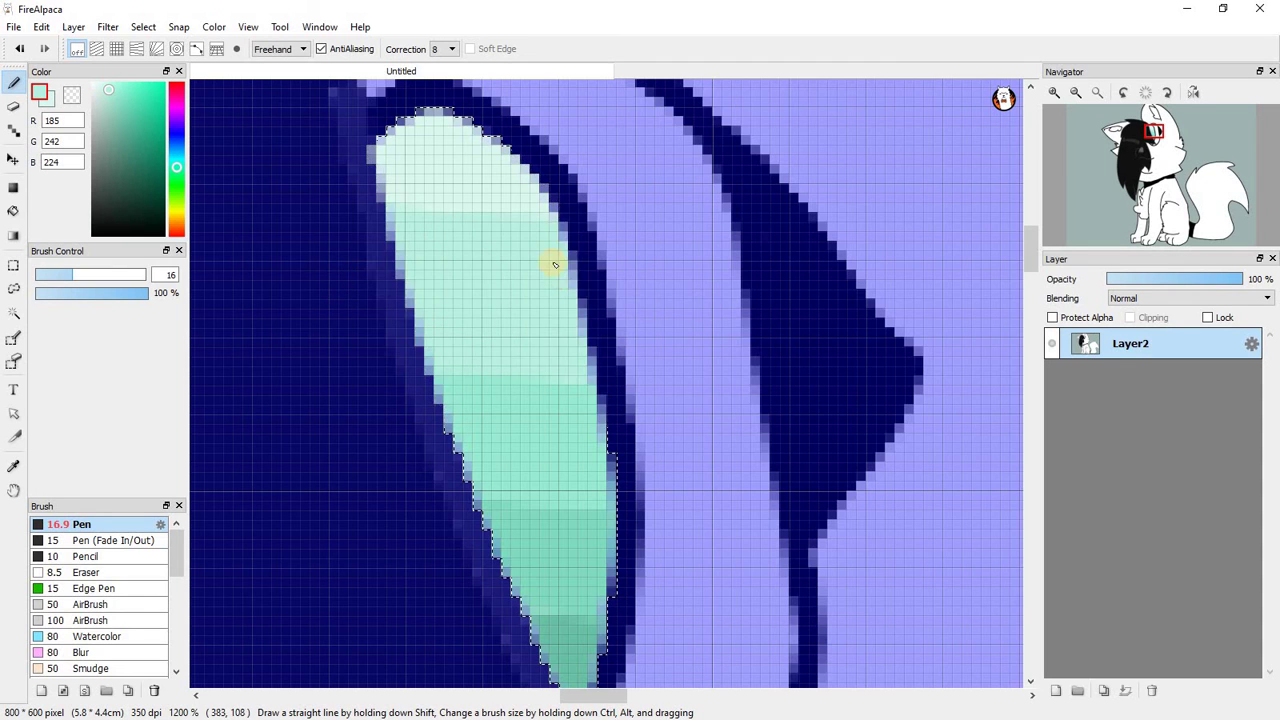
{"action": "scroll", "coordinate": [549, 263], "scroll_direction": "down", "scroll_amount": 1}
{"action": "scroll", "coordinate": [487, 177], "scroll_direction": "up", "scroll_amount": 3}
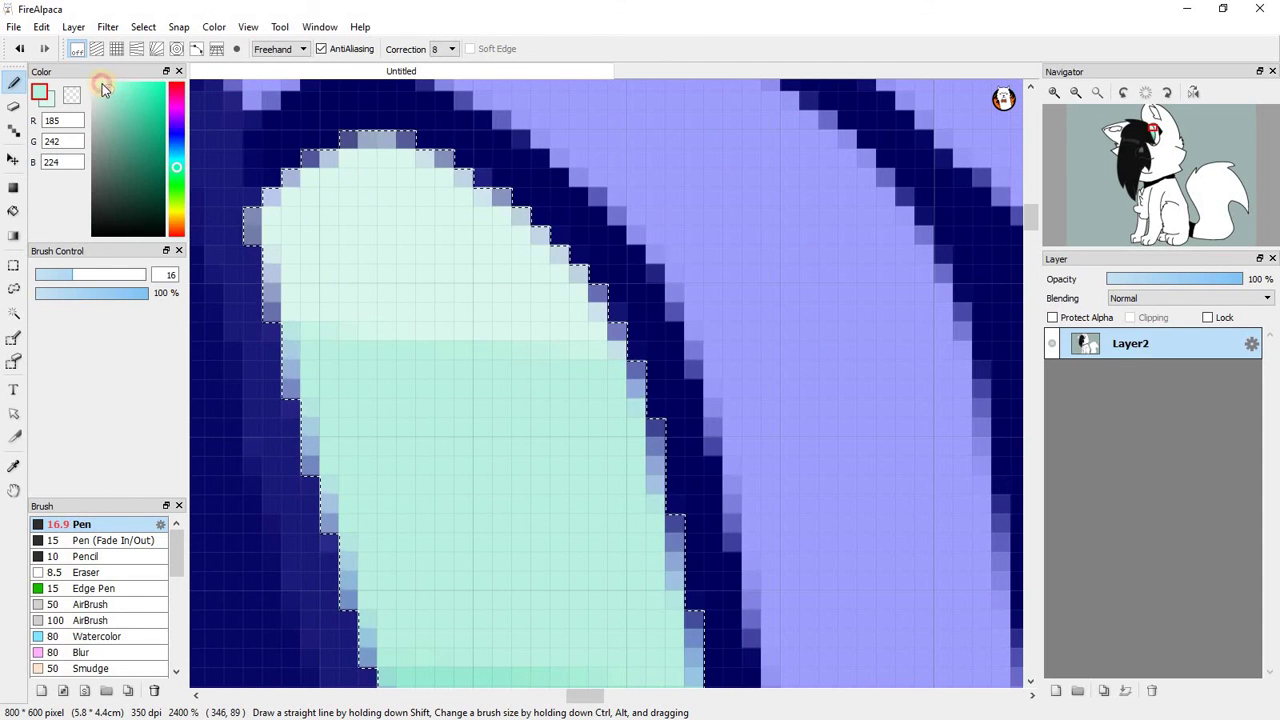
{"action": "left_click", "coordinate": [101, 84]}
{"action": "mouse_move", "coordinate": [557, 271]}
{"action": "left_mouse_down"}
{"action": "mouse_move", "coordinate": [300, 257]}
{"action": "mouse_move", "coordinate": [370, 248]}
{"action": "left_mouse_up"}
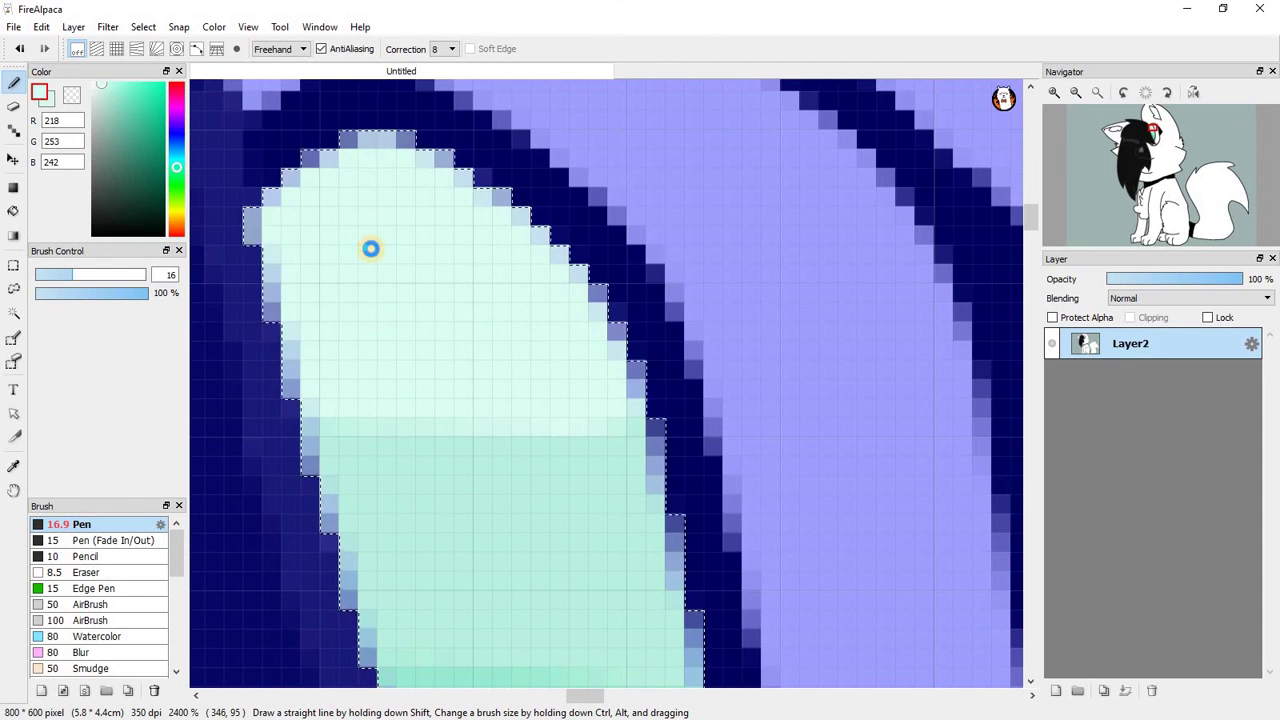
Blend the green bands of the selected iris into a gradient with the Blur brush at size 80.
{"action": "scroll", "coordinate": [400, 243], "scroll_direction": "down", "scroll_amount": 5}
{"action": "scroll", "coordinate": [414, 263], "scroll_direction": "up", "scroll_amount": 2}
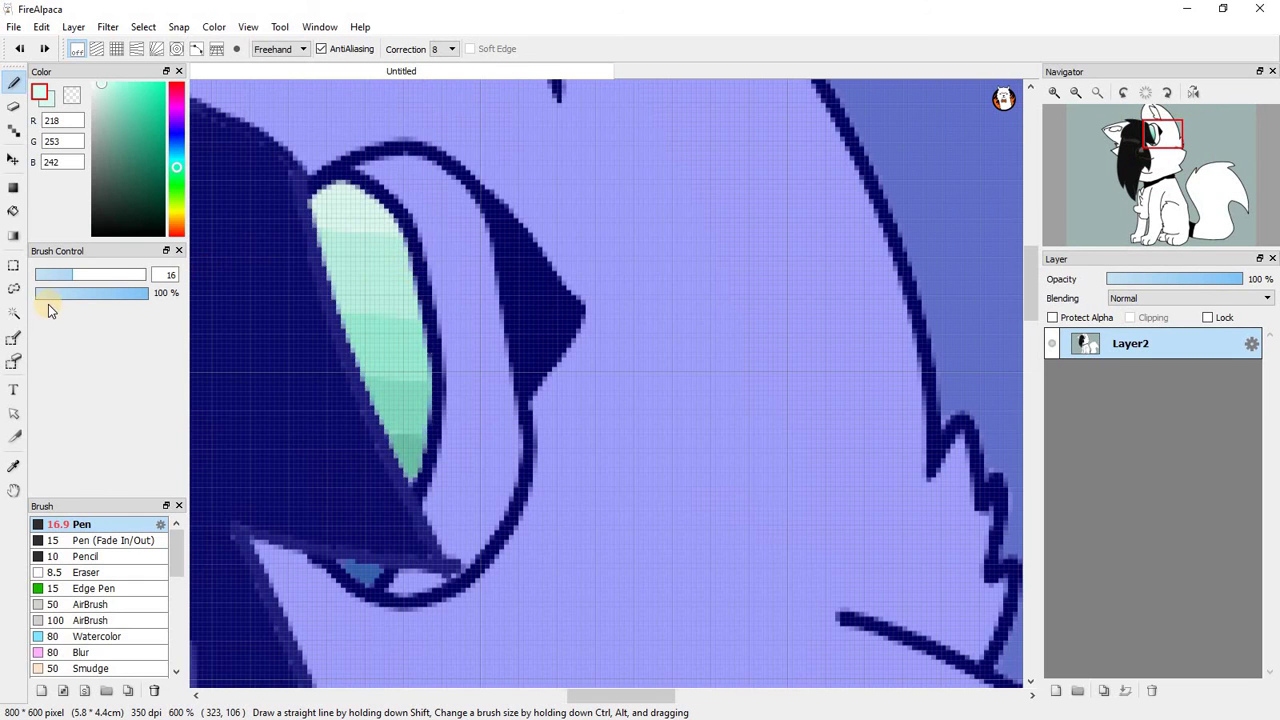
{"action": "left_click", "coordinate": [120, 655]}
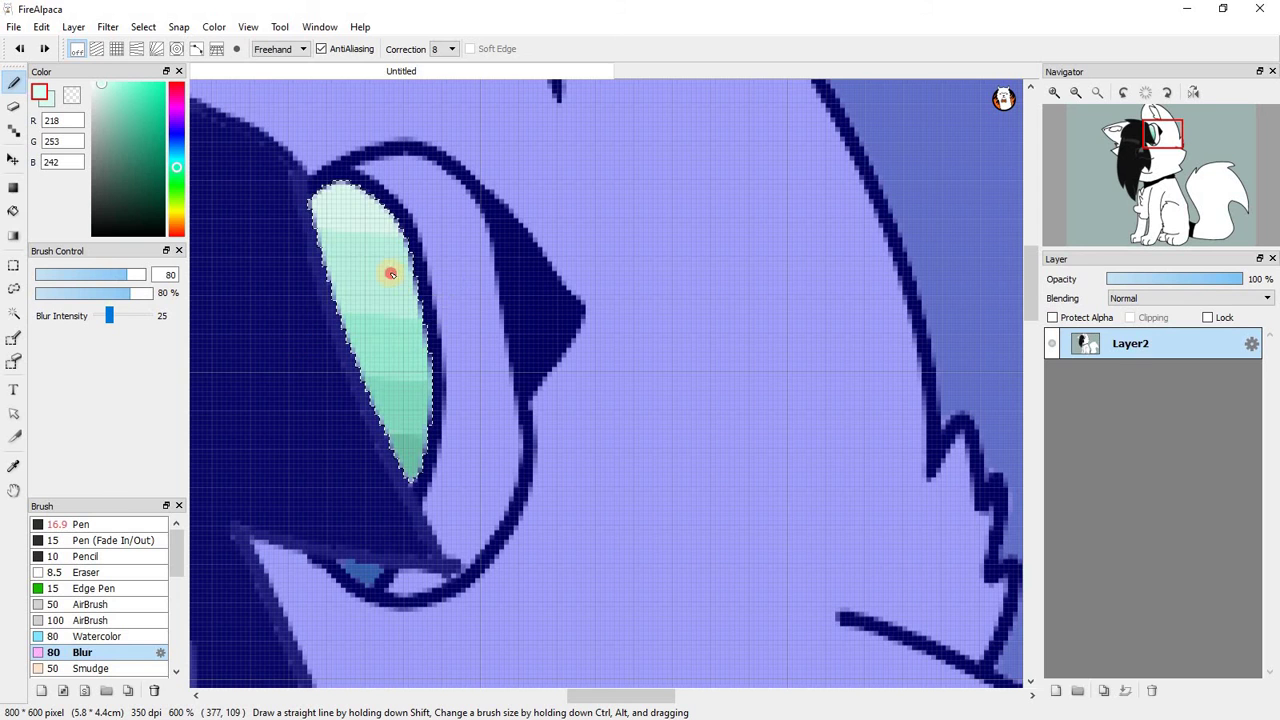
{"action": "left_click_drag", "start_coordinate": [391, 271], "coordinate": [417, 423]}
{"action": "scroll", "coordinate": [413, 368], "scroll_direction": "down", "scroll_amount": 3}
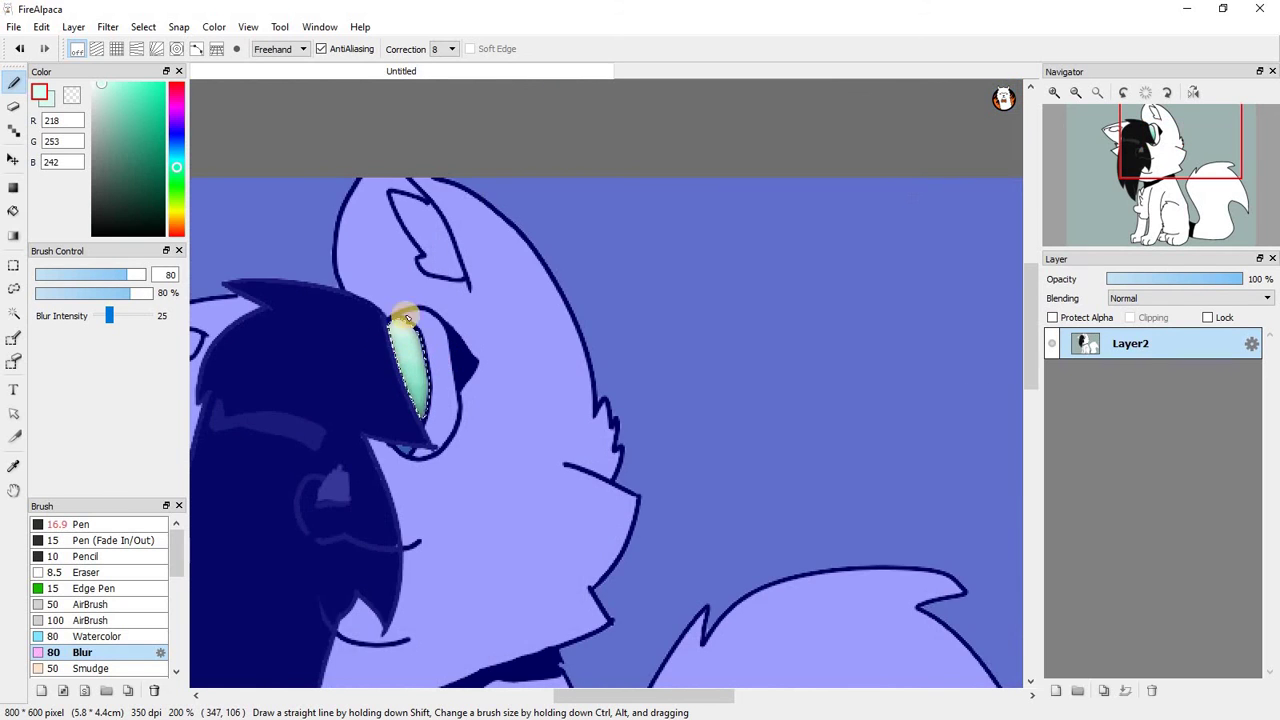
{"action": "scroll", "coordinate": [420, 294], "scroll_direction": "up", "scroll_amount": 4}
{"action": "left_click_drag", "start_coordinate": [420, 294], "coordinate": [491, 457]}
{"action": "scroll", "coordinate": [491, 457], "scroll_direction": "down", "scroll_amount": 3}
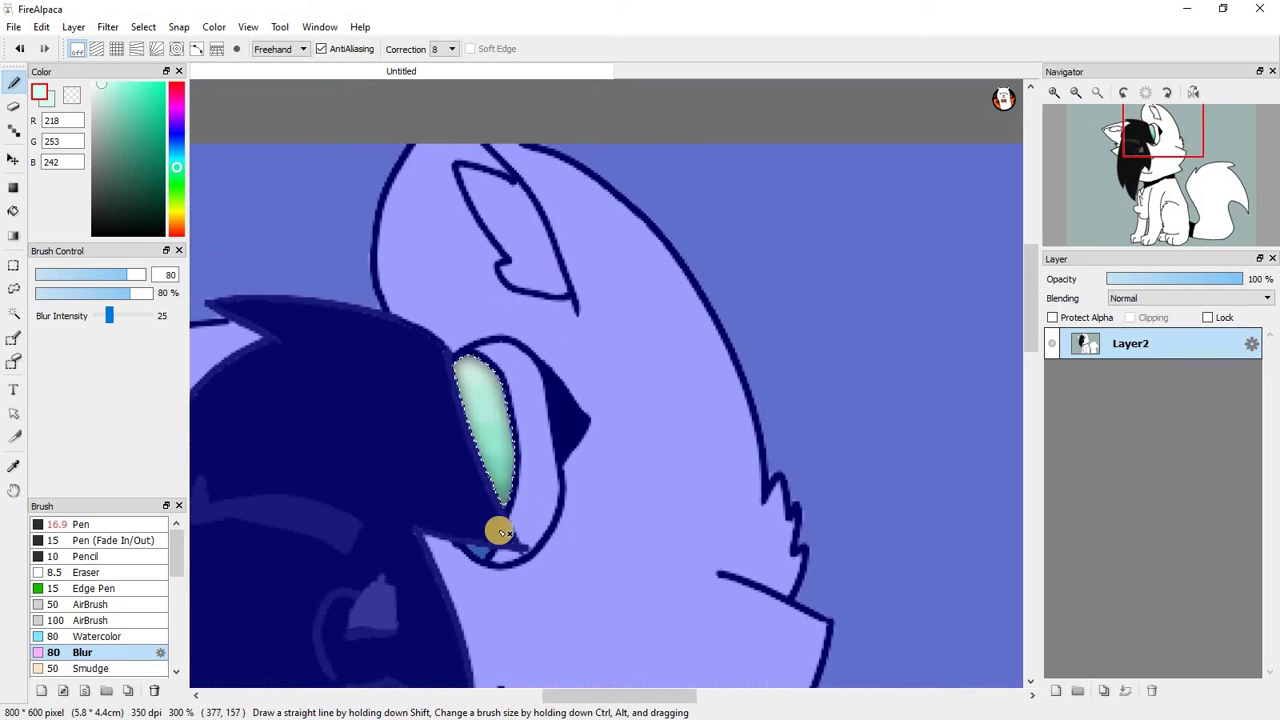
Select the larger part of the small lower iris piece with the Magic Wand and soften it with the Blur brush.
{"action": "scroll", "coordinate": [500, 529], "scroll_direction": "up", "scroll_amount": 5}
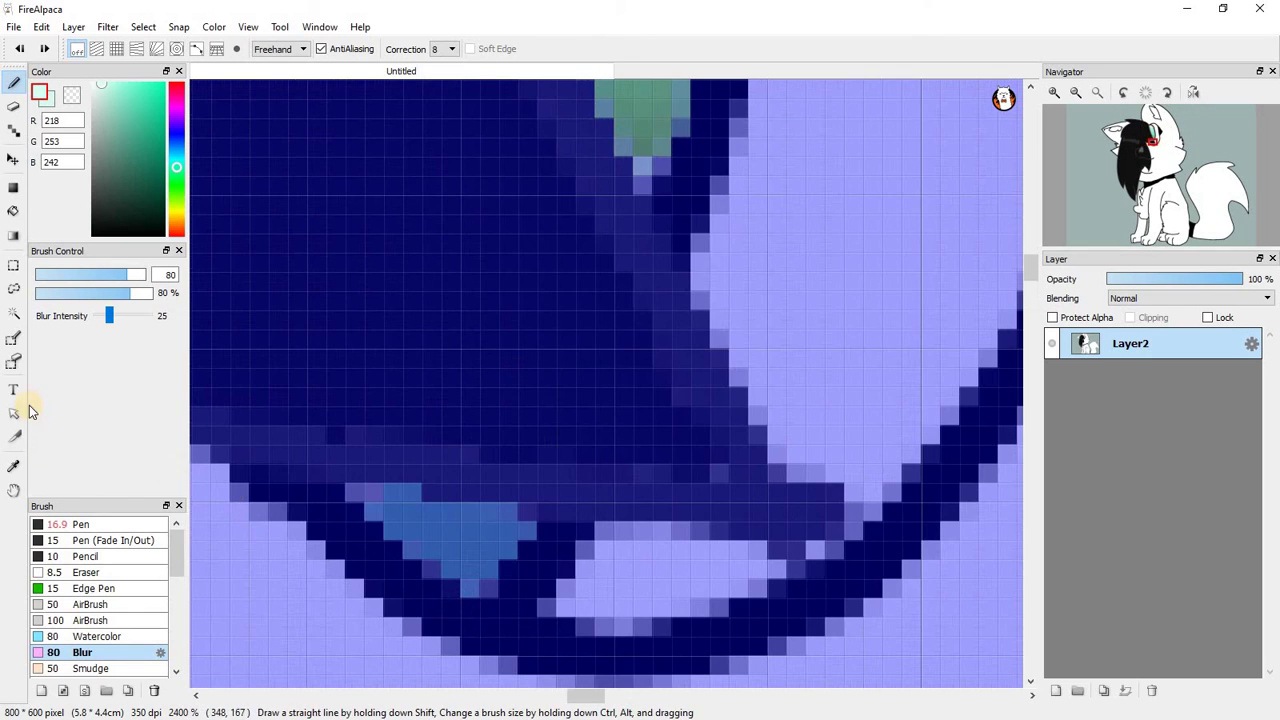
{"action": "left_click", "coordinate": [13, 362]}
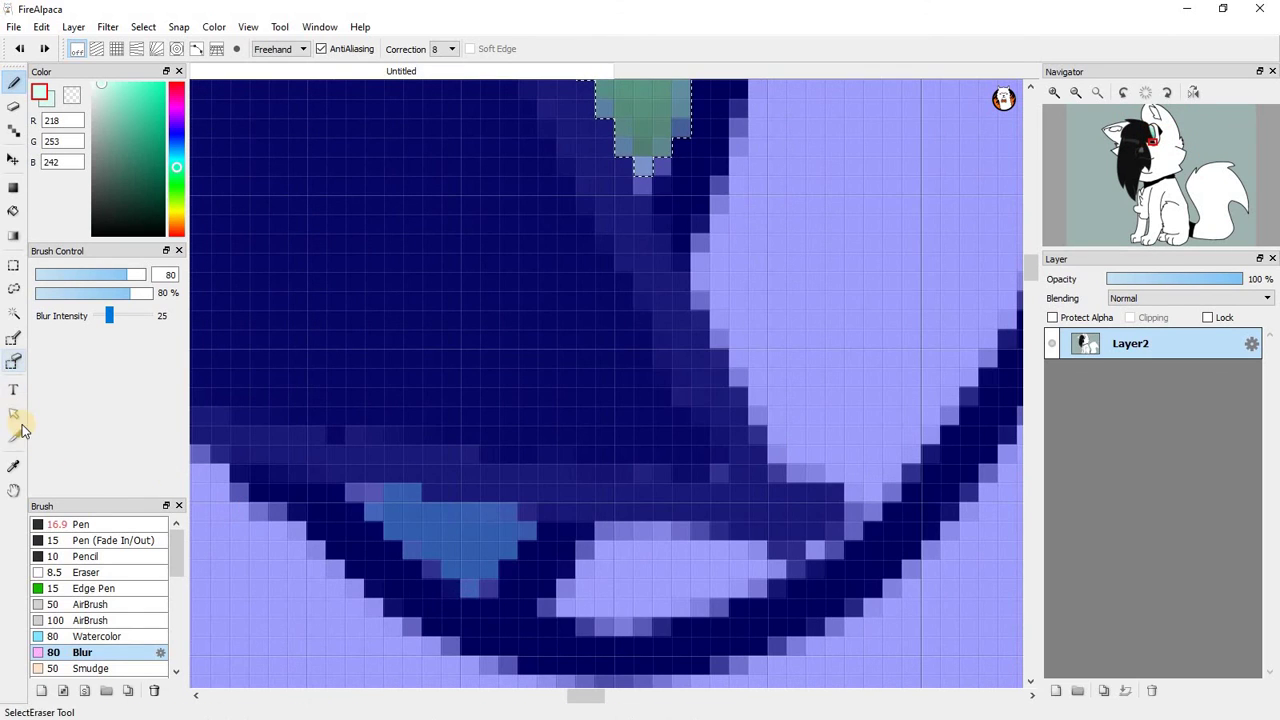
{"action": "left_click", "coordinate": [14, 313]}
{"action": "left_click", "coordinate": [425, 521]}
{"action": "left_click", "coordinate": [479, 540]}
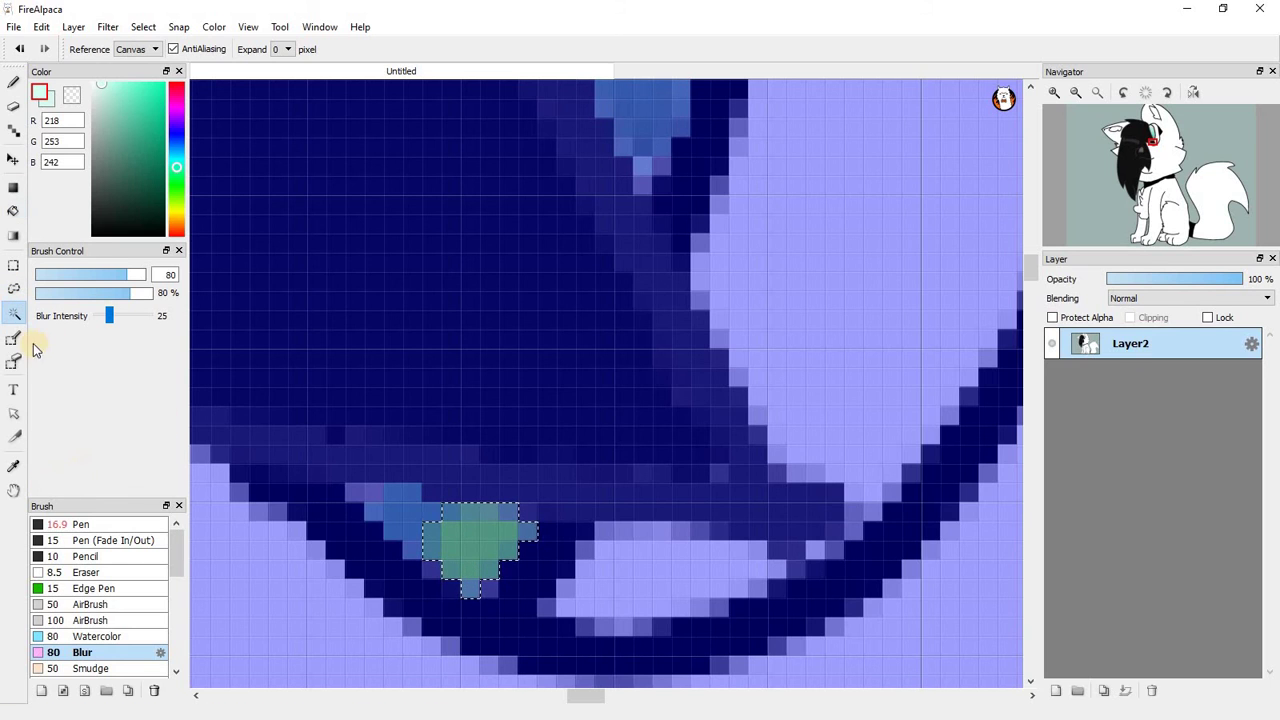
{"action": "left_click", "coordinate": [12, 86]}
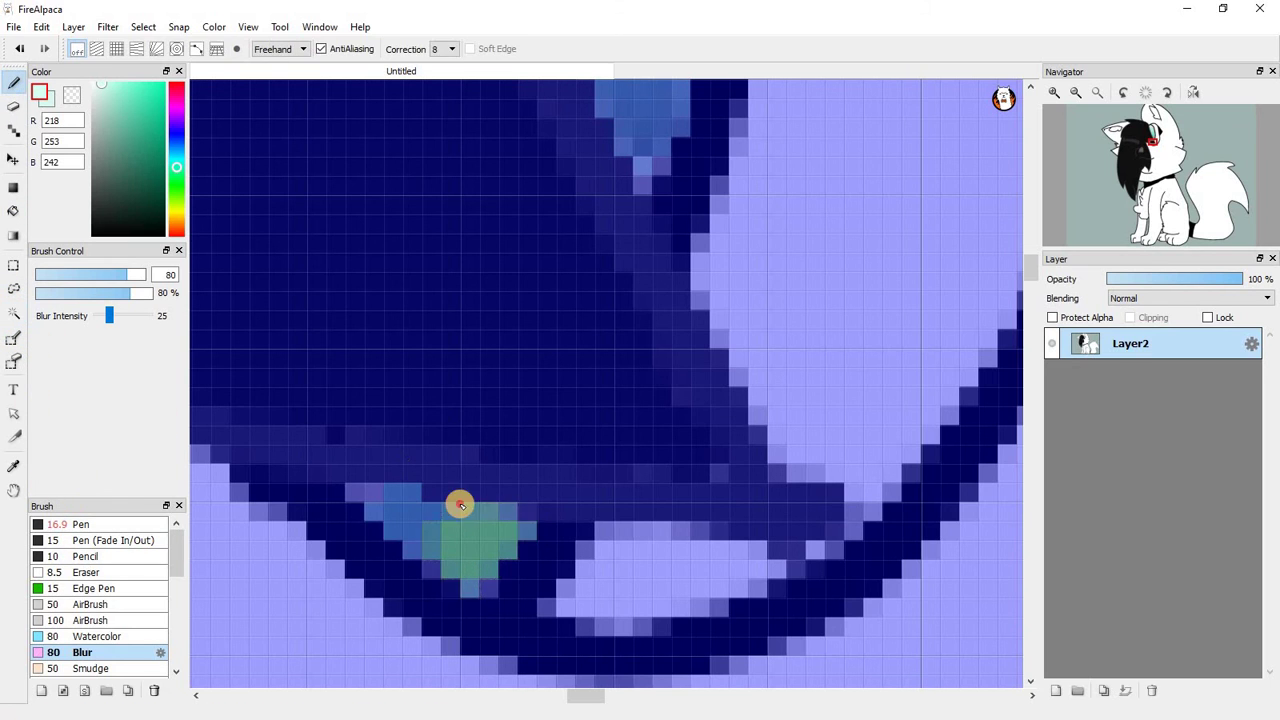
{"action": "left_click", "coordinate": [457, 505]}
Select the remaining corner of the lower iris piece with the Magic Wand and blur it the same way.
{"action": "left_click", "coordinate": [13, 314]}
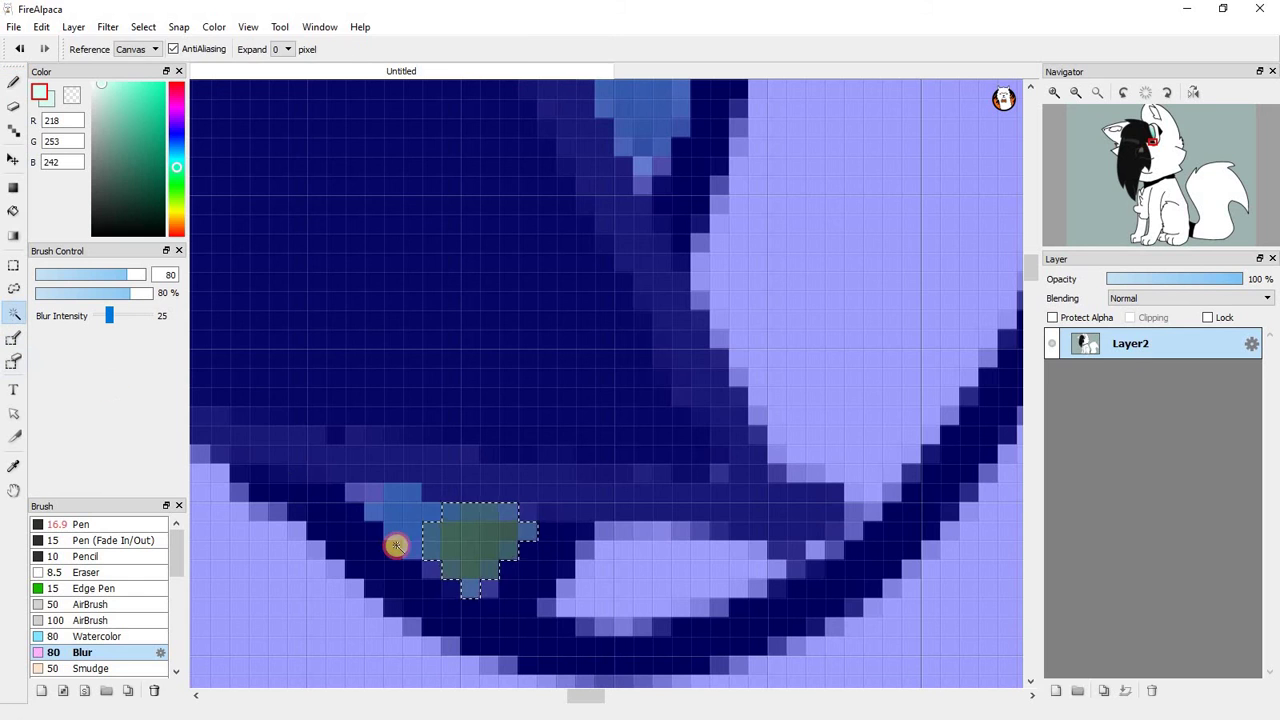
{"action": "left_click", "coordinate": [403, 523]}
{"action": "left_click", "coordinate": [13, 83]}
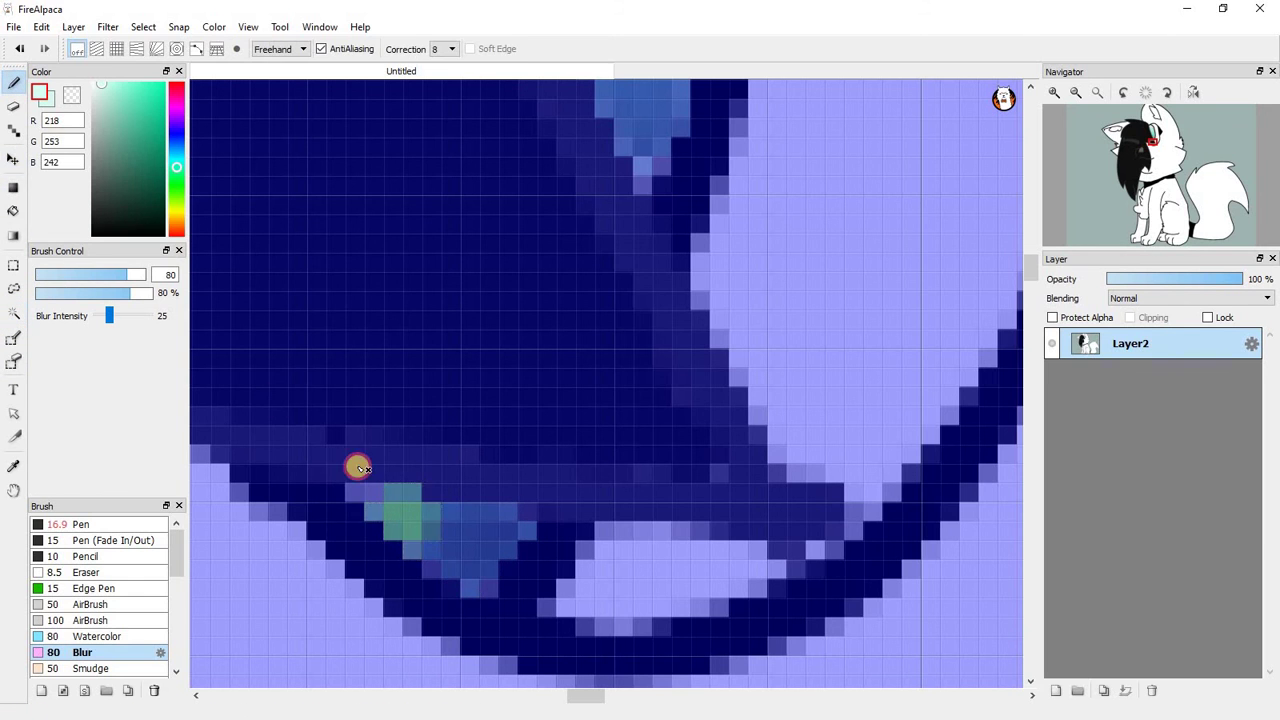
{"action": "scroll", "coordinate": [375, 449], "scroll_direction": "down", "scroll_amount": 3}
{"action": "scroll", "coordinate": [375, 449], "scroll_direction": "down", "scroll_amount": 3}
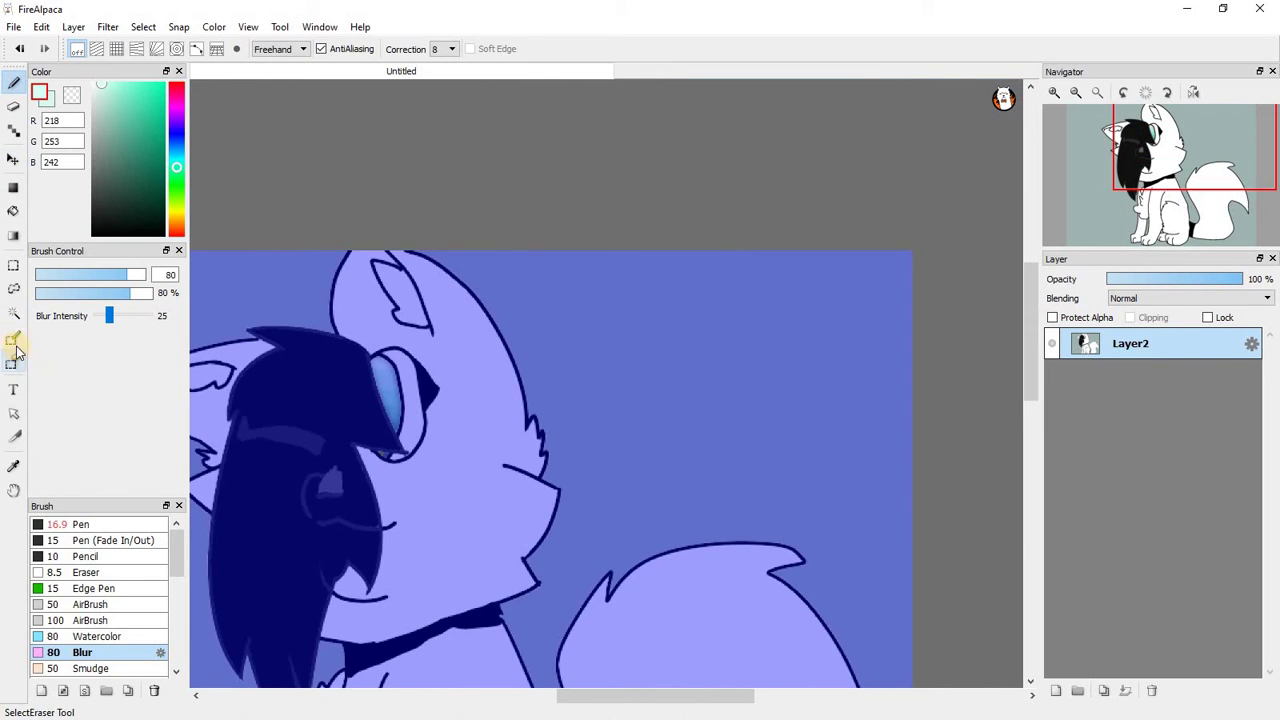
Clear the selection and paint a white highlight, RGB 255, 255, 255, across the upper iris with the Pen at size 4.5.
{"action": "left_click", "coordinate": [13, 265]}
{"action": "left_click", "coordinate": [610, 388]}
{"action": "scroll", "coordinate": [390, 397], "scroll_direction": "up", "scroll_amount": 4}
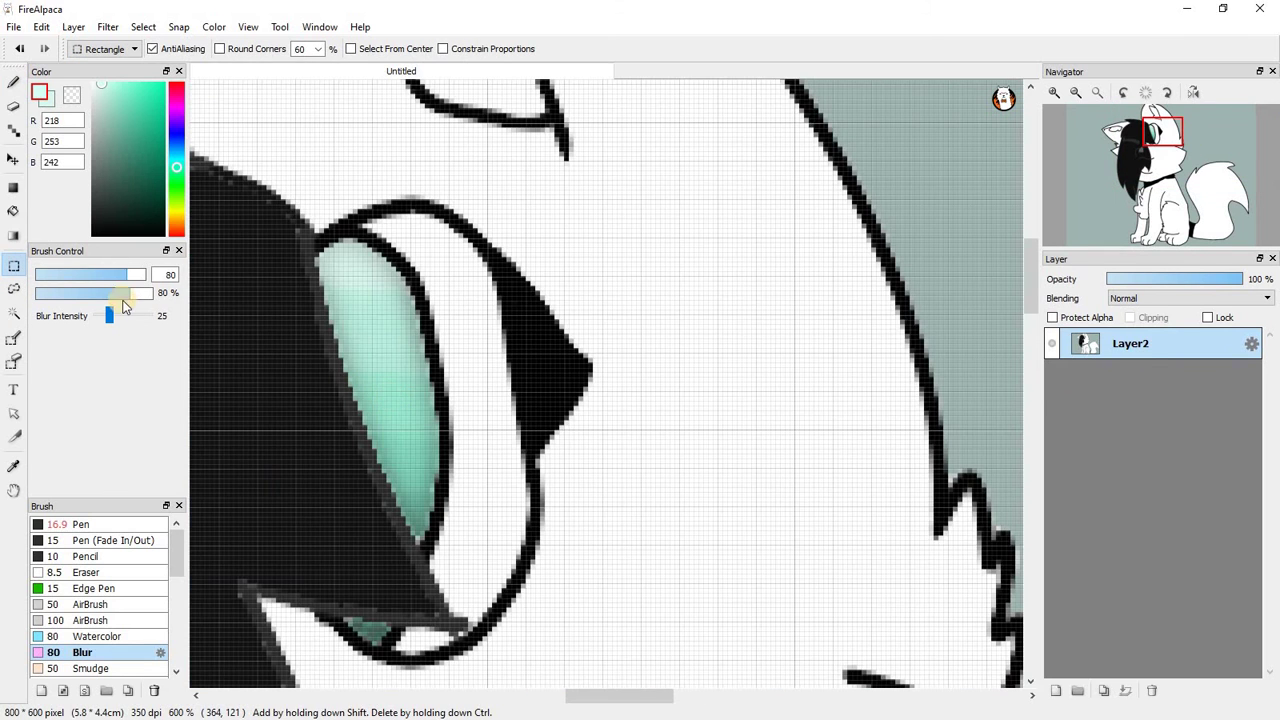
{"action": "left_click", "coordinate": [13, 83]}
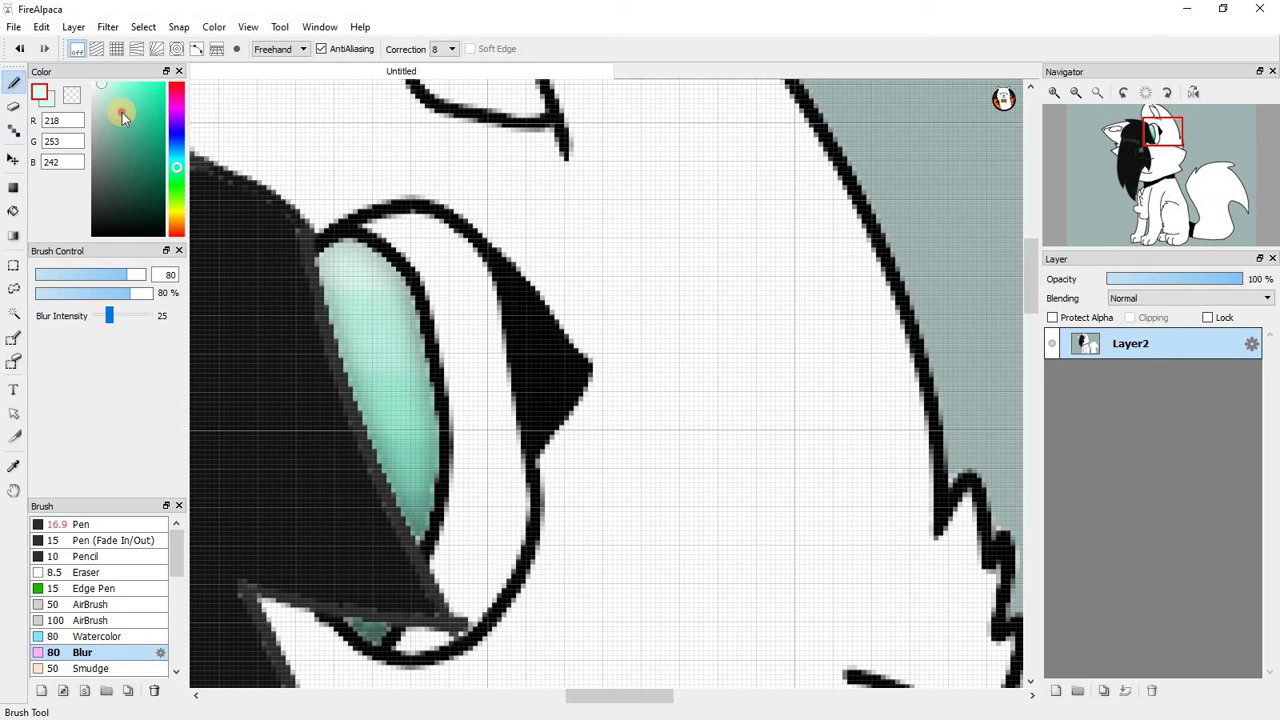
{"action": "left_click", "coordinate": [105, 524]}
{"action": "scroll", "coordinate": [402, 345], "scroll_direction": "up", "scroll_amount": 1}
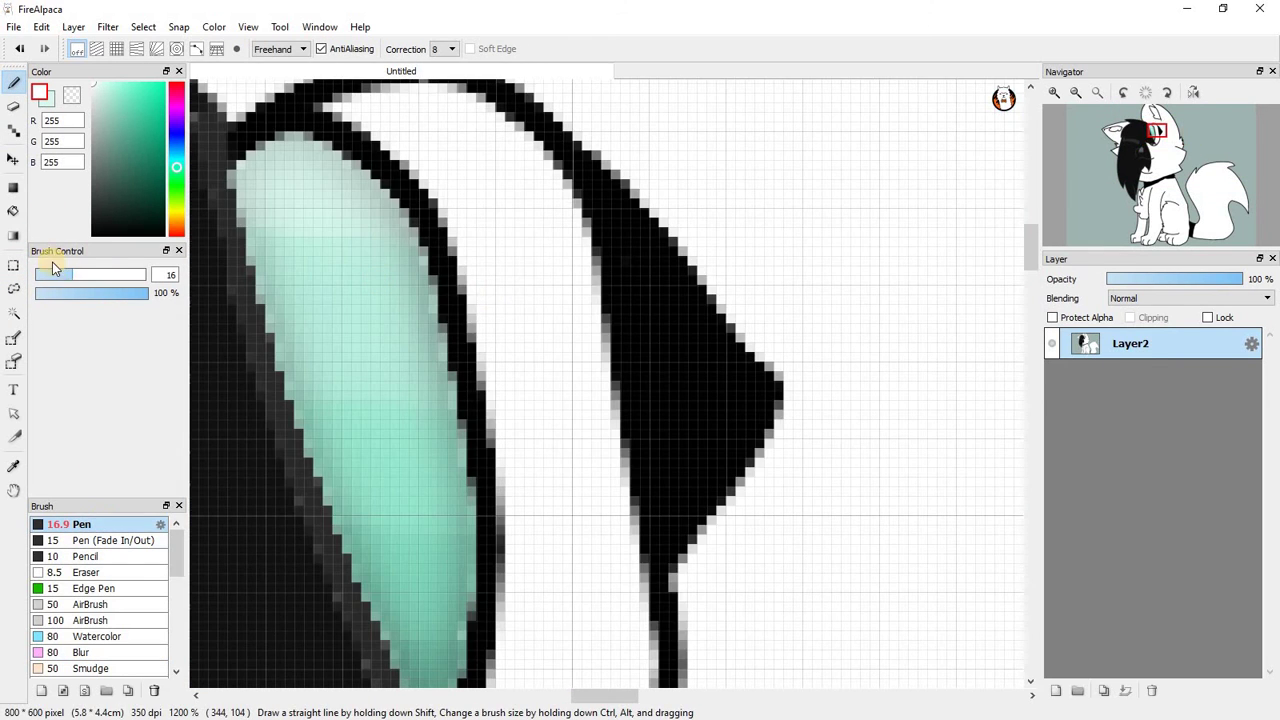
{"action": "left_click_drag", "start_coordinate": [55, 270], "coordinate": [40, 274]}
{"action": "mouse_move", "coordinate": [329, 345]}
{"action": "left_mouse_down"}
{"action": "mouse_move", "coordinate": [519, 346]}
{"action": "mouse_move", "coordinate": [446, 315]}
{"action": "mouse_move", "coordinate": [383, 326]}
{"action": "mouse_move", "coordinate": [499, 297]}
{"action": "left_mouse_up"}
{"action": "scroll", "coordinate": [466, 289], "scroll_direction": "down", "scroll_amount": 8}
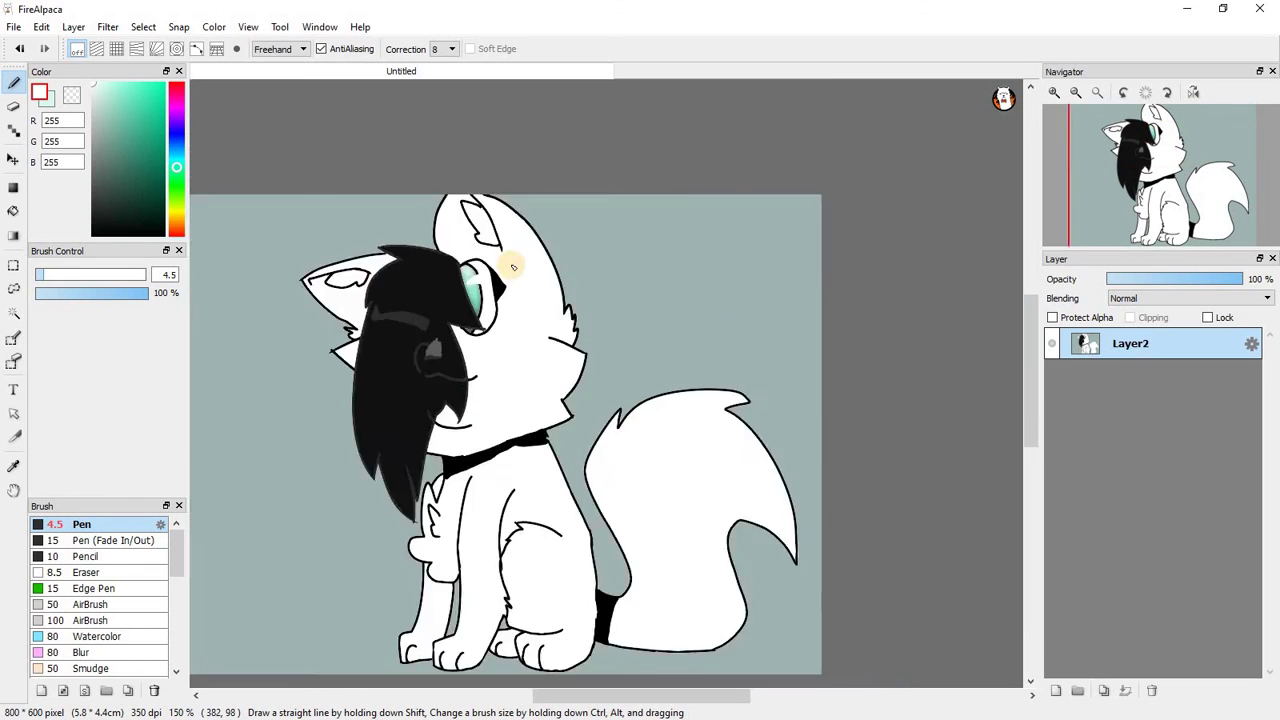
{"action": "scroll", "coordinate": [473, 287], "scroll_direction": "up", "scroll_amount": 4}
{"action": "scroll", "coordinate": [429, 294], "scroll_direction": "down", "scroll_amount": 3}
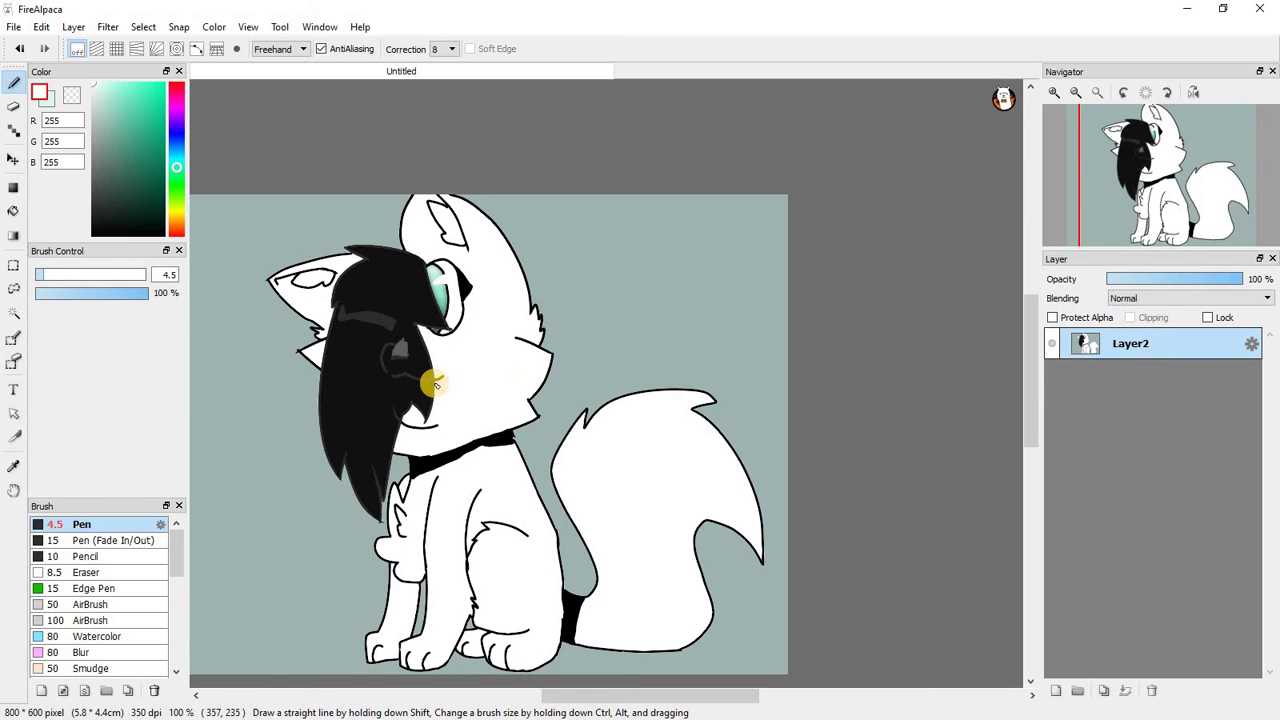
Select the white body with the Magic Wand and draw a wavy near-black line, RGB 16, 16, 16, across the near front leg at size 4.5.
{"action": "scroll", "coordinate": [447, 668], "scroll_direction": "up", "scroll_amount": 3}
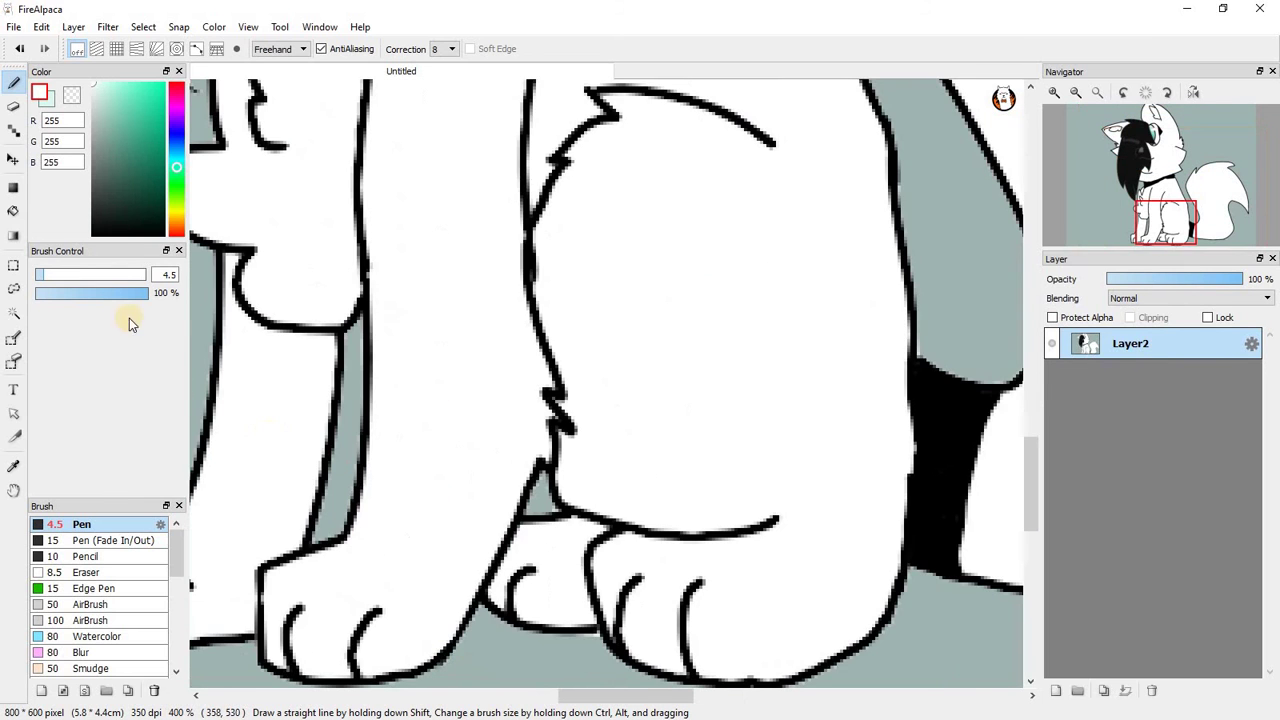
{"action": "left_click", "coordinate": [15, 314]}
{"action": "left_click", "coordinate": [401, 289]}
{"action": "left_click", "coordinate": [13, 83]}
{"action": "scroll", "coordinate": [306, 201], "scroll_direction": "down", "scroll_amount": 1}
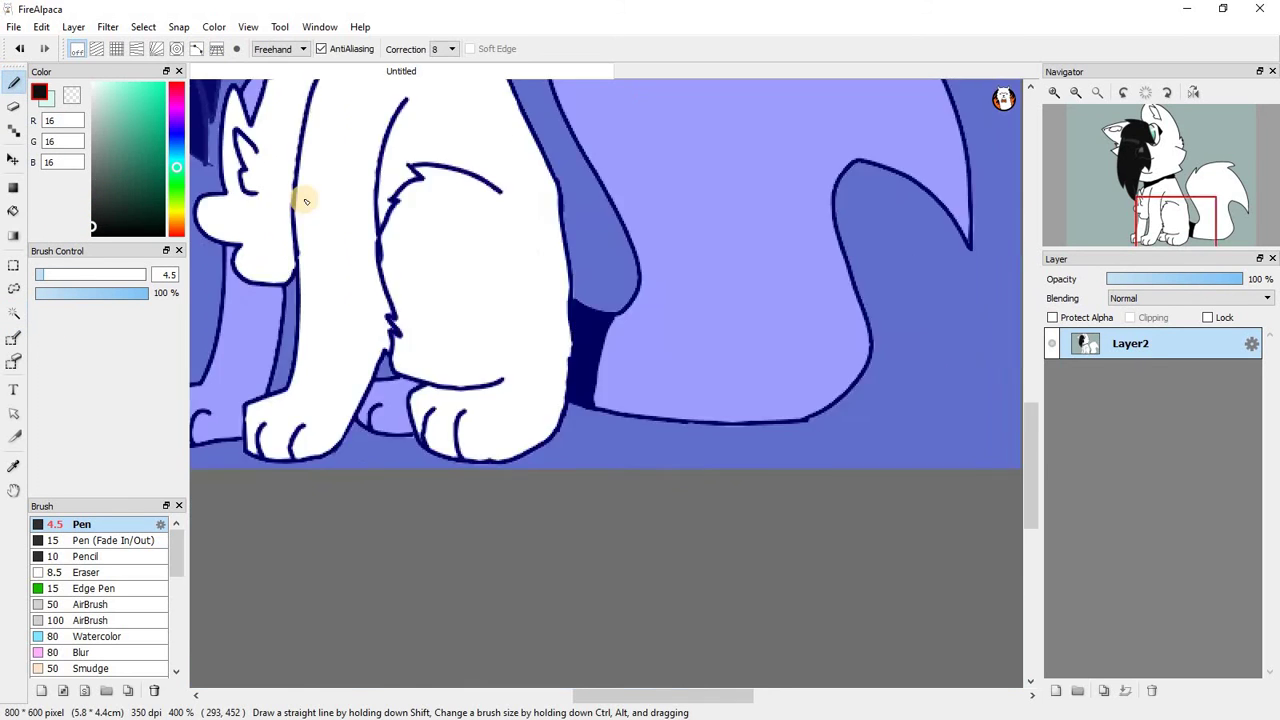
{"action": "scroll", "coordinate": [306, 201], "scroll_direction": "up", "scroll_amount": 3}
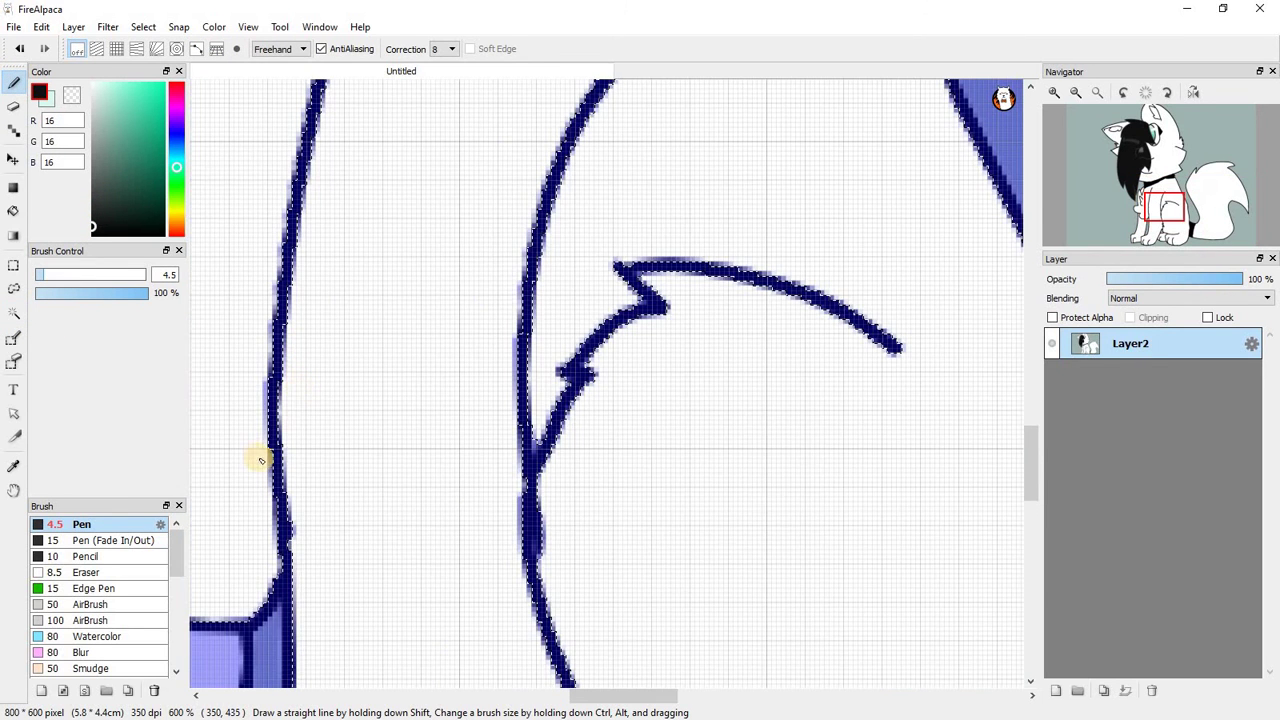
{"action": "mouse_move", "coordinate": [280, 450]}
{"action": "left_mouse_down"}
{"action": "mouse_move", "coordinate": [350, 380]}
{"action": "mouse_move", "coordinate": [473, 465]}
{"action": "mouse_move", "coordinate": [508, 430]}
{"action": "left_mouse_up"}
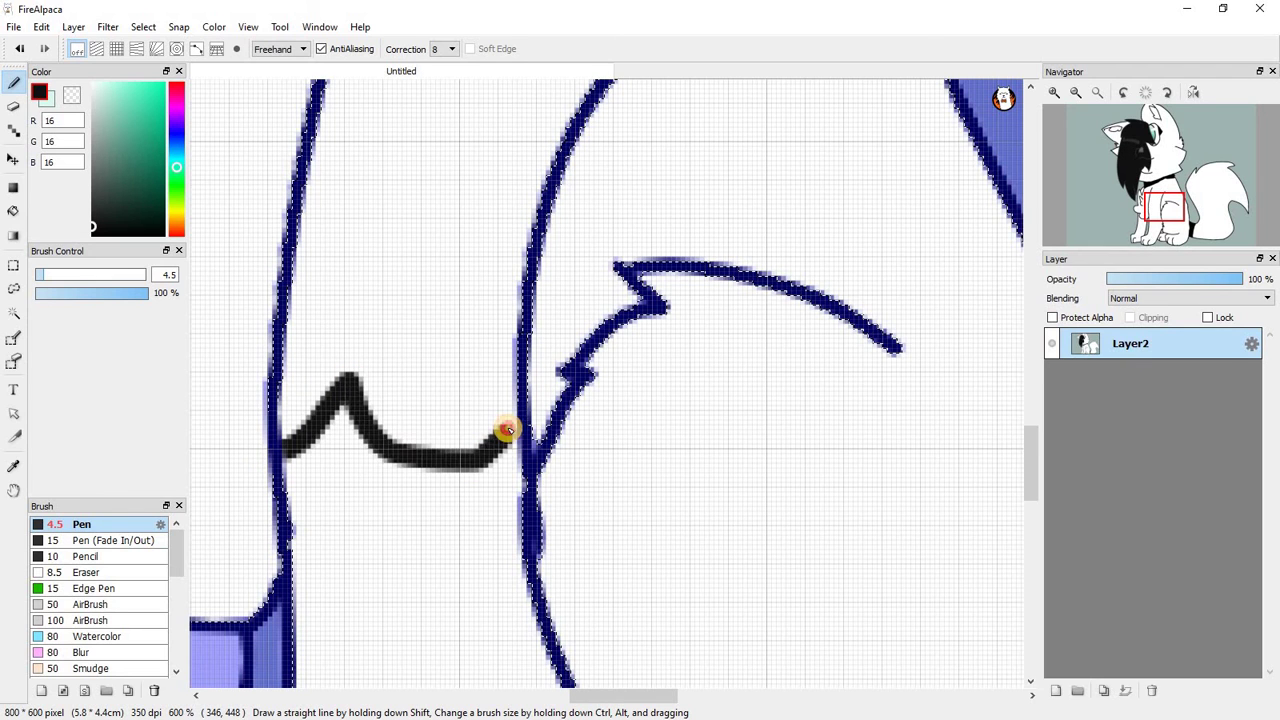
{"action": "key", "text": "ctrl+z"}
{"action": "scroll", "coordinate": [300, 449], "scroll_direction": "up", "scroll_amount": 1}
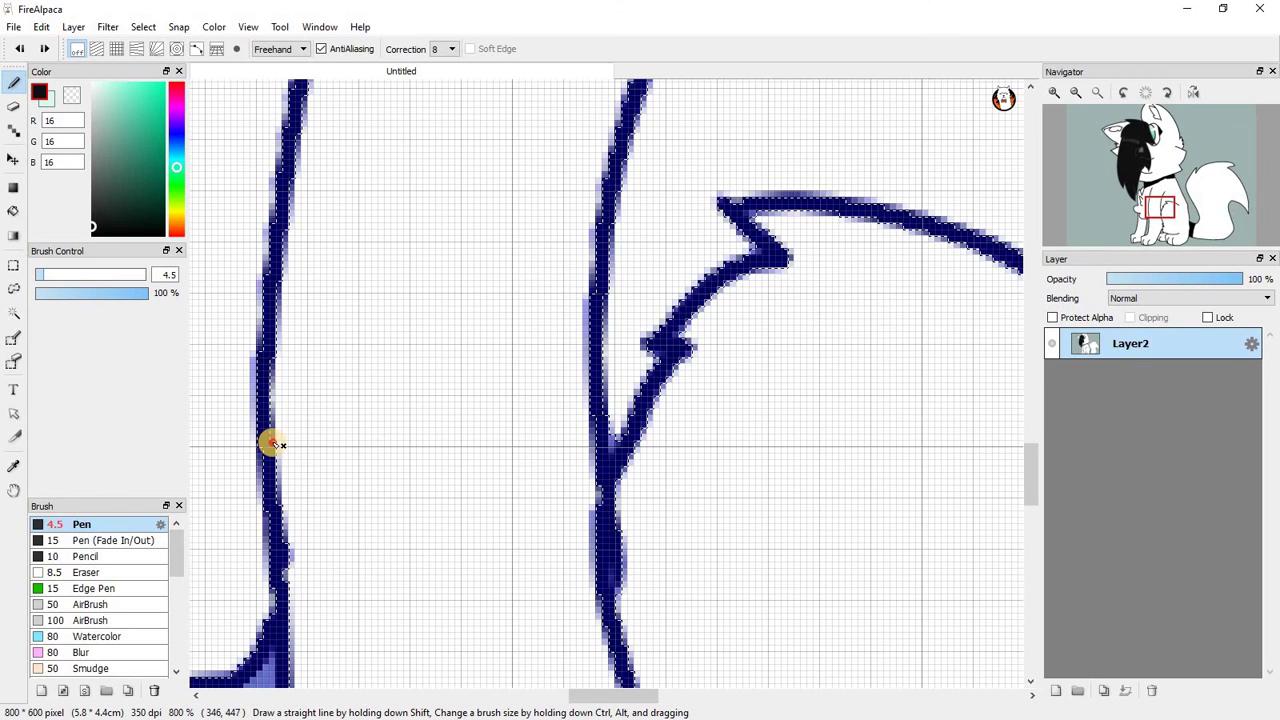
{"action": "mouse_move", "coordinate": [274, 444]}
{"action": "left_mouse_down"}
{"action": "mouse_move", "coordinate": [311, 394]}
{"action": "mouse_move", "coordinate": [335, 436]}
{"action": "mouse_move", "coordinate": [471, 426]}
{"action": "mouse_move", "coordinate": [489, 407]}
{"action": "mouse_move", "coordinate": [514, 441]}
{"action": "mouse_move", "coordinate": [626, 437]}
{"action": "left_mouse_up"}
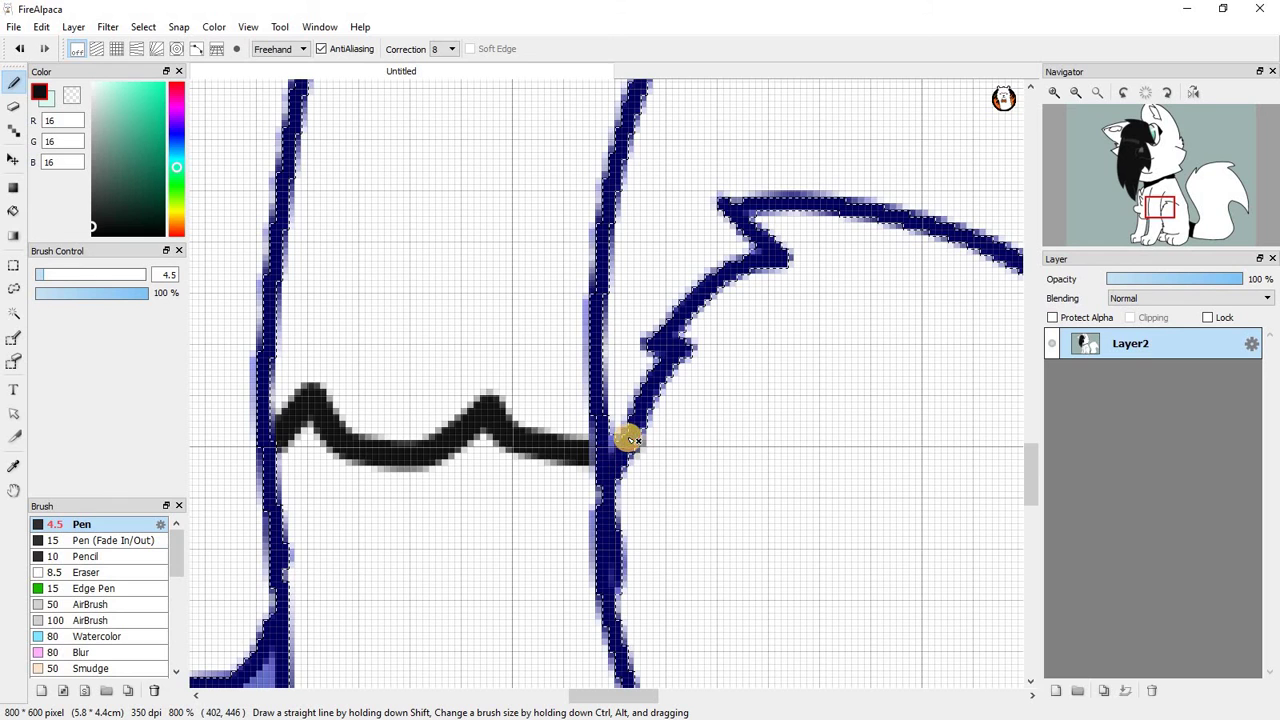
Try to extend the line above the hind paw toward the back with a short jagged stroke.
{"action": "scroll", "coordinate": [626, 437], "scroll_direction": "down", "scroll_amount": 2}
{"action": "scroll", "coordinate": [656, 392], "scroll_direction": "down", "scroll_amount": 3}
{"action": "scroll", "coordinate": [757, 557], "scroll_direction": "up", "scroll_amount": 2}
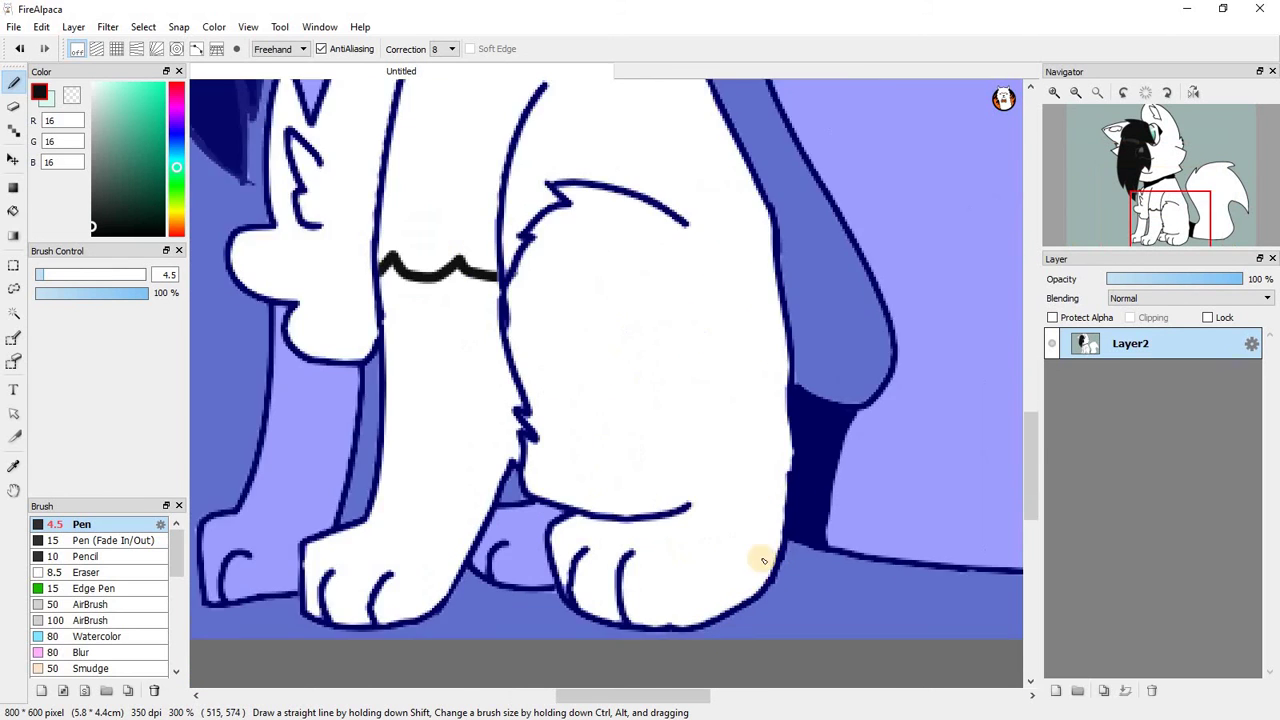
{"action": "scroll", "coordinate": [601, 447], "scroll_direction": "up", "scroll_amount": 2}
{"action": "left_click_drag", "start_coordinate": [640, 434], "coordinate": [700, 474]}
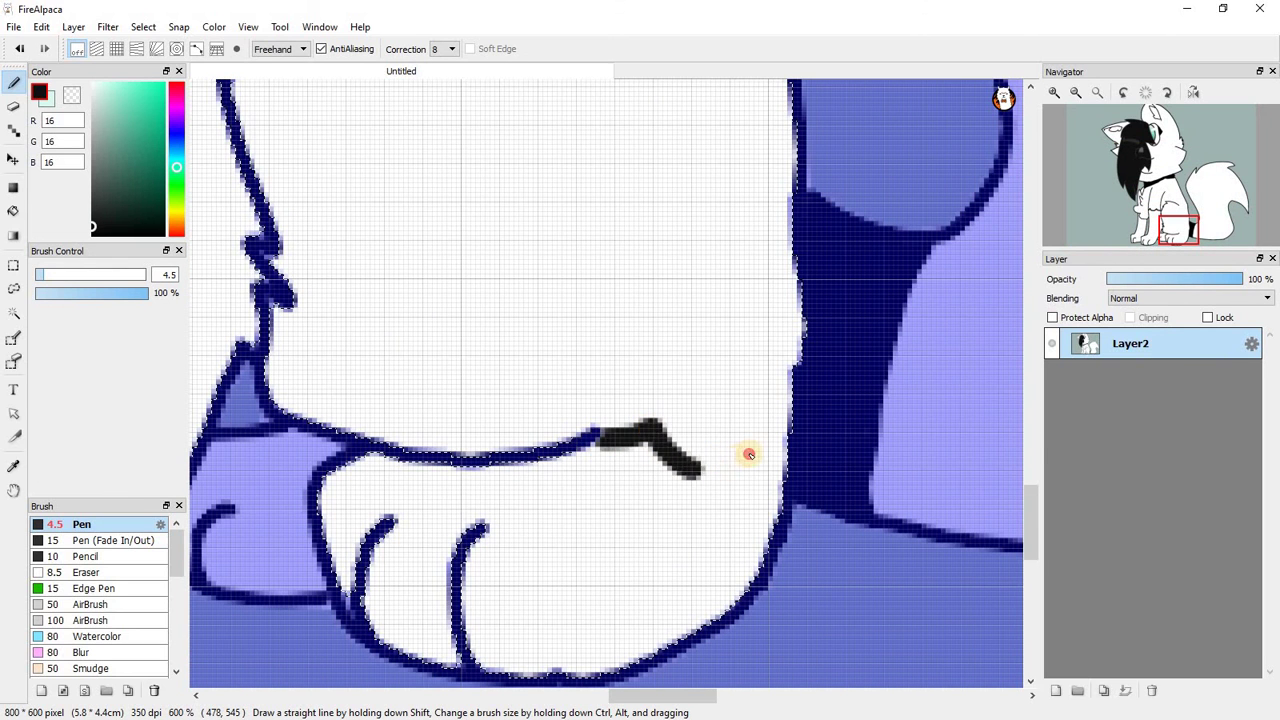
{"action": "scroll", "coordinate": [790, 460], "scroll_direction": "down", "scroll_amount": 3}
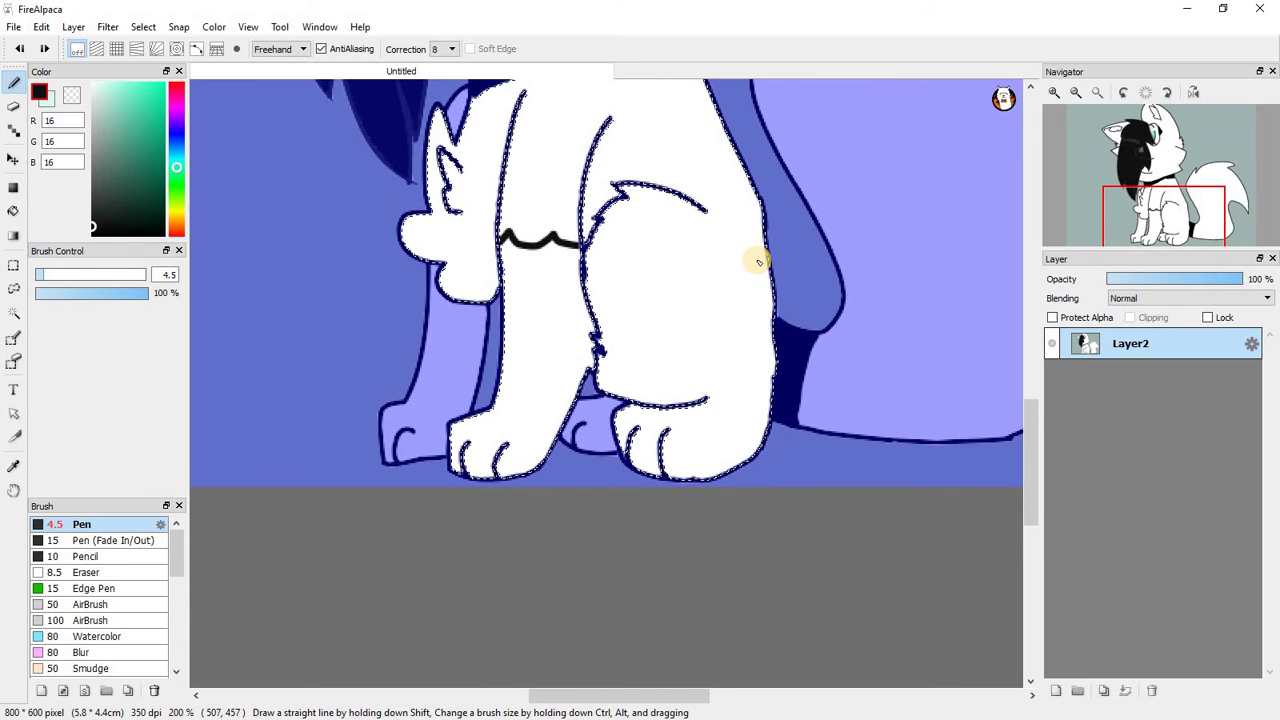
Draw a wavy near-black line across the hind leg from its front outline to the back outline.
{"action": "scroll", "coordinate": [557, 391], "scroll_direction": "up", "scroll_amount": 3}
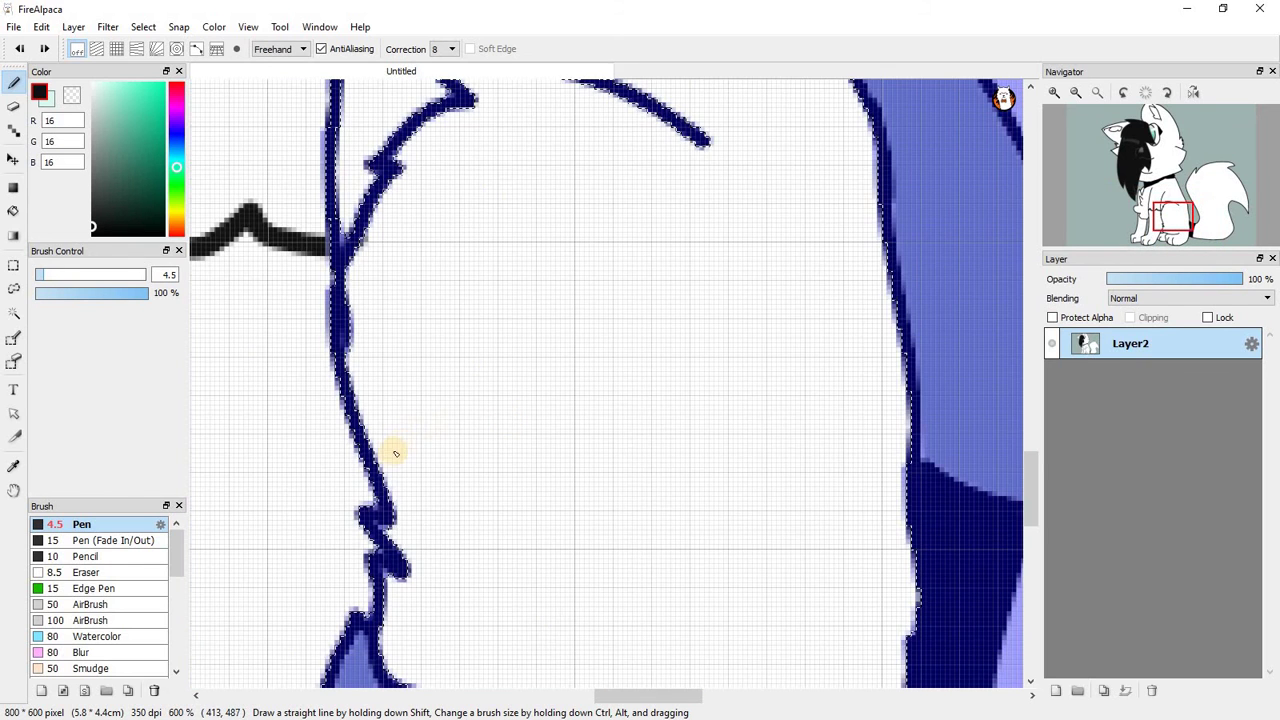
{"action": "mouse_move", "coordinate": [383, 470]}
{"action": "left_mouse_down"}
{"action": "mouse_move", "coordinate": [465, 403]}
{"action": "mouse_move", "coordinate": [510, 463]}
{"action": "mouse_move", "coordinate": [658, 444]}
{"action": "mouse_move", "coordinate": [844, 457]}
{"action": "mouse_move", "coordinate": [905, 480]}
{"action": "left_mouse_up"}
{"action": "scroll", "coordinate": [664, 339], "scroll_direction": "down", "scroll_amount": 6}
{"action": "scroll", "coordinate": [663, 290], "scroll_direction": "up", "scroll_amount": 5}
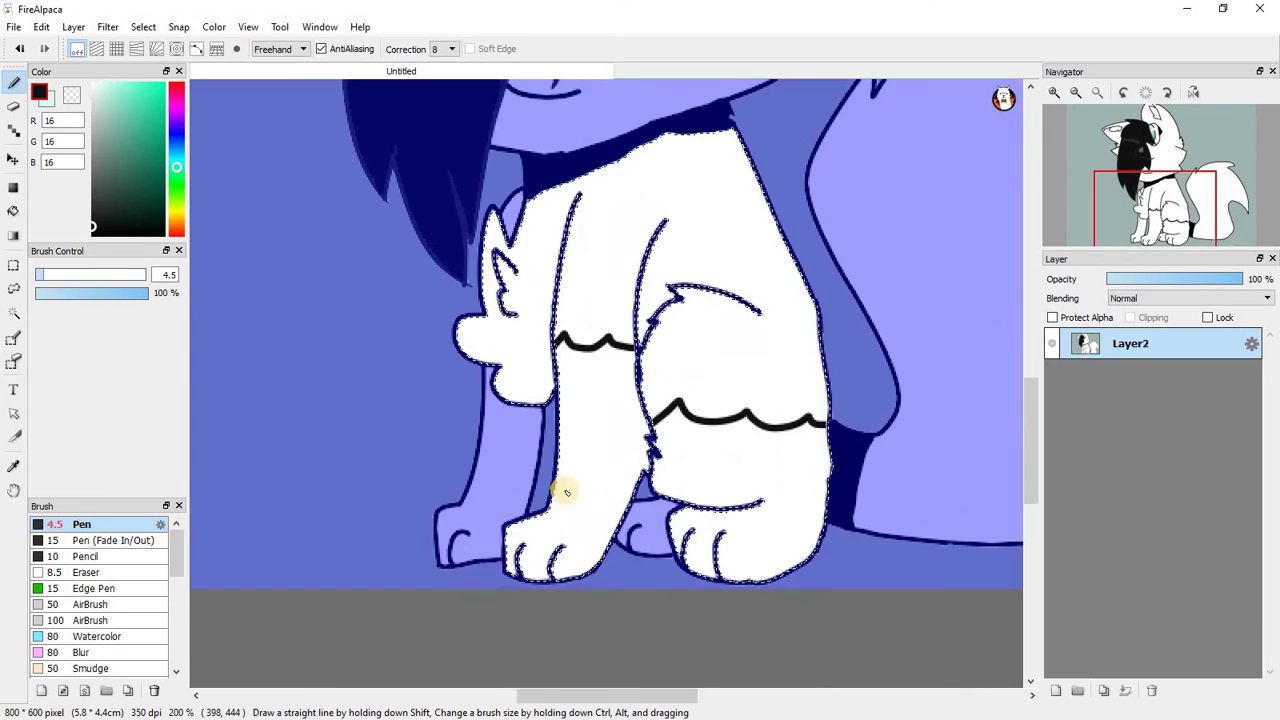
{"action": "scroll", "coordinate": [523, 357], "scroll_direction": "up", "scroll_amount": 2}
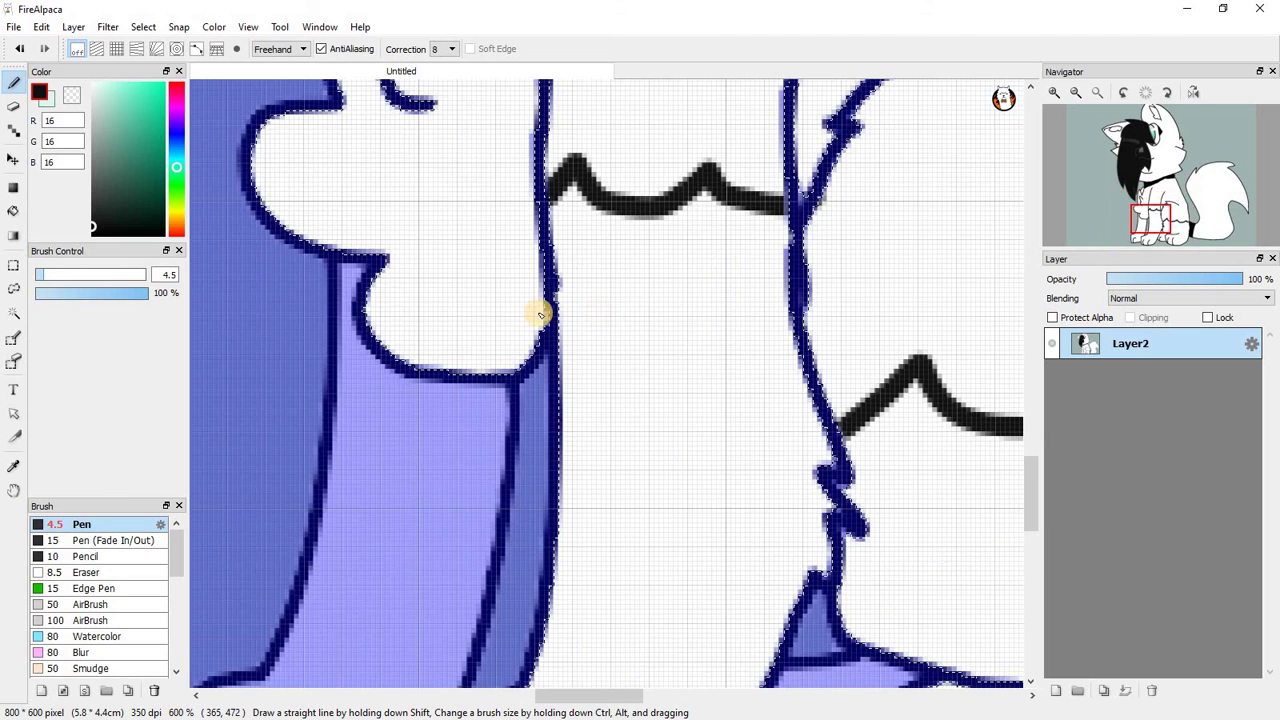
{"action": "mouse_move", "coordinate": [556, 280]}
{"action": "left_mouse_down"}
{"action": "mouse_move", "coordinate": [640, 329]}
{"action": "mouse_move", "coordinate": [603, 386]}
{"action": "left_mouse_up"}
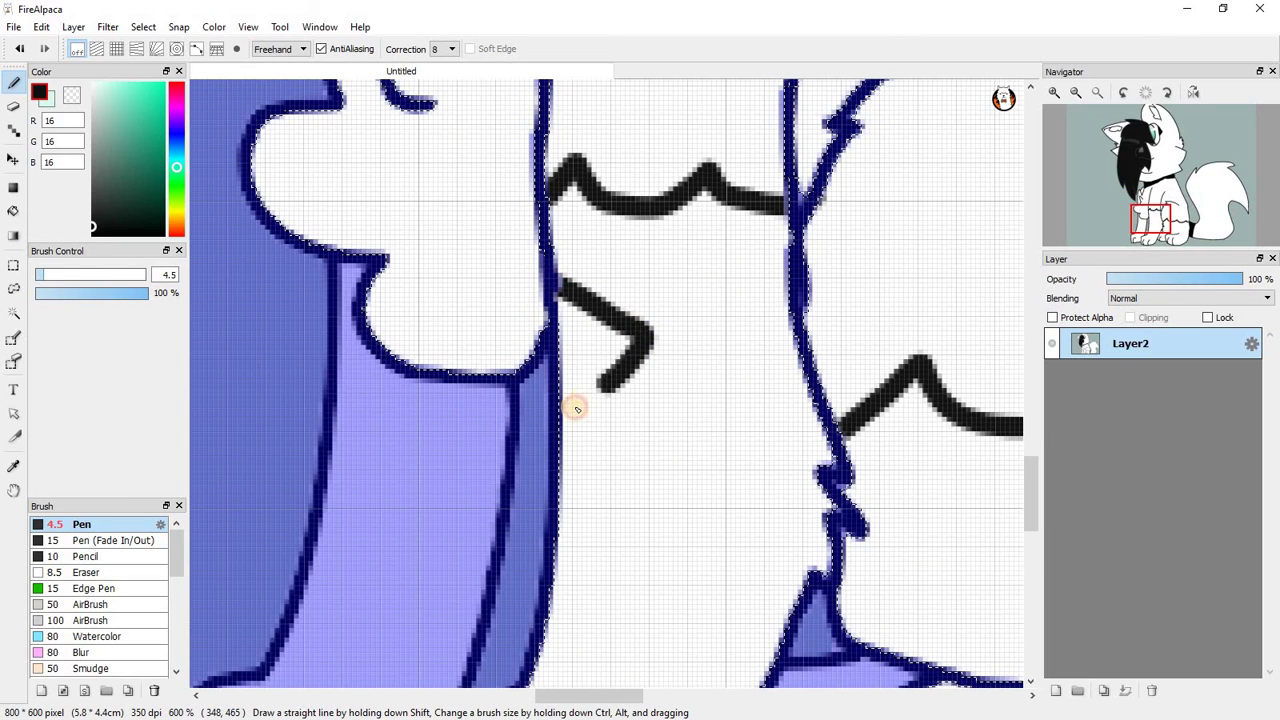
{"action": "left_click_drag", "start_coordinate": [550, 420], "coordinate": [551, 416]}
{"action": "key", "text": "ctrl+z"}
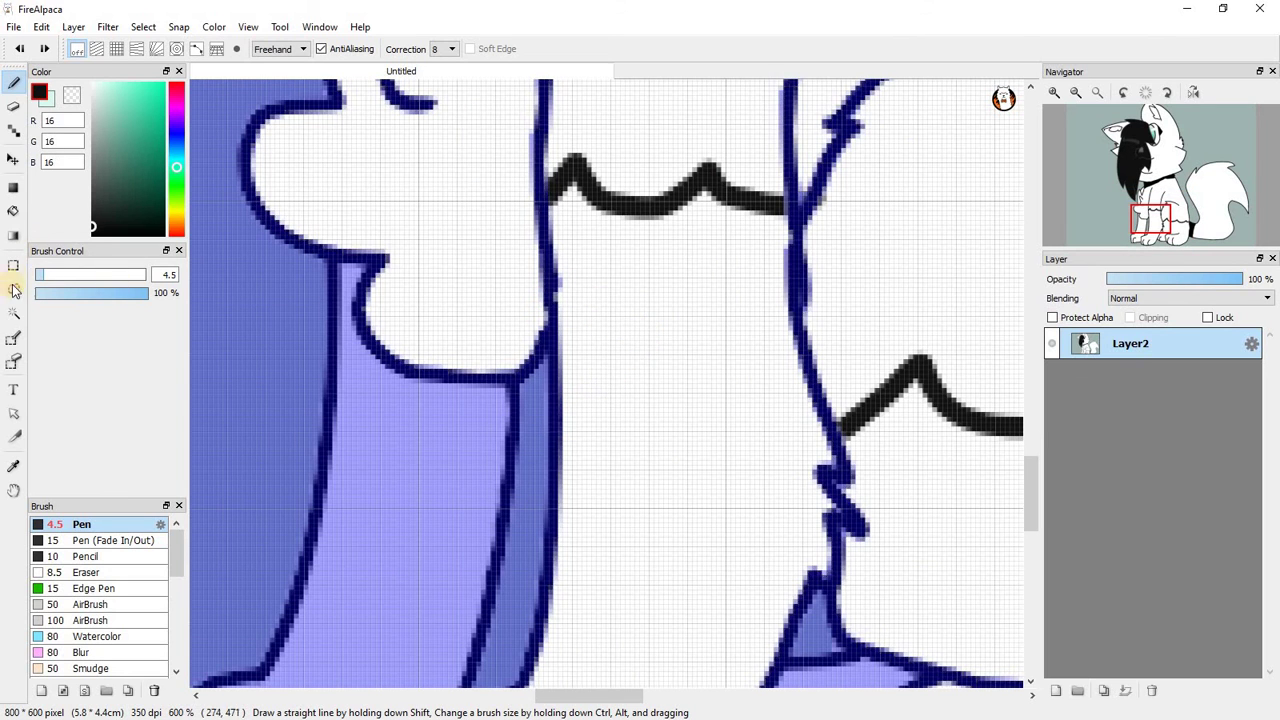
Select the near front leg below its wavy line with the Magic Wand and outline pointed near-black stripes along its front and back edges.
{"action": "left_click", "coordinate": [14, 313]}
{"action": "left_click", "coordinate": [720, 426]}
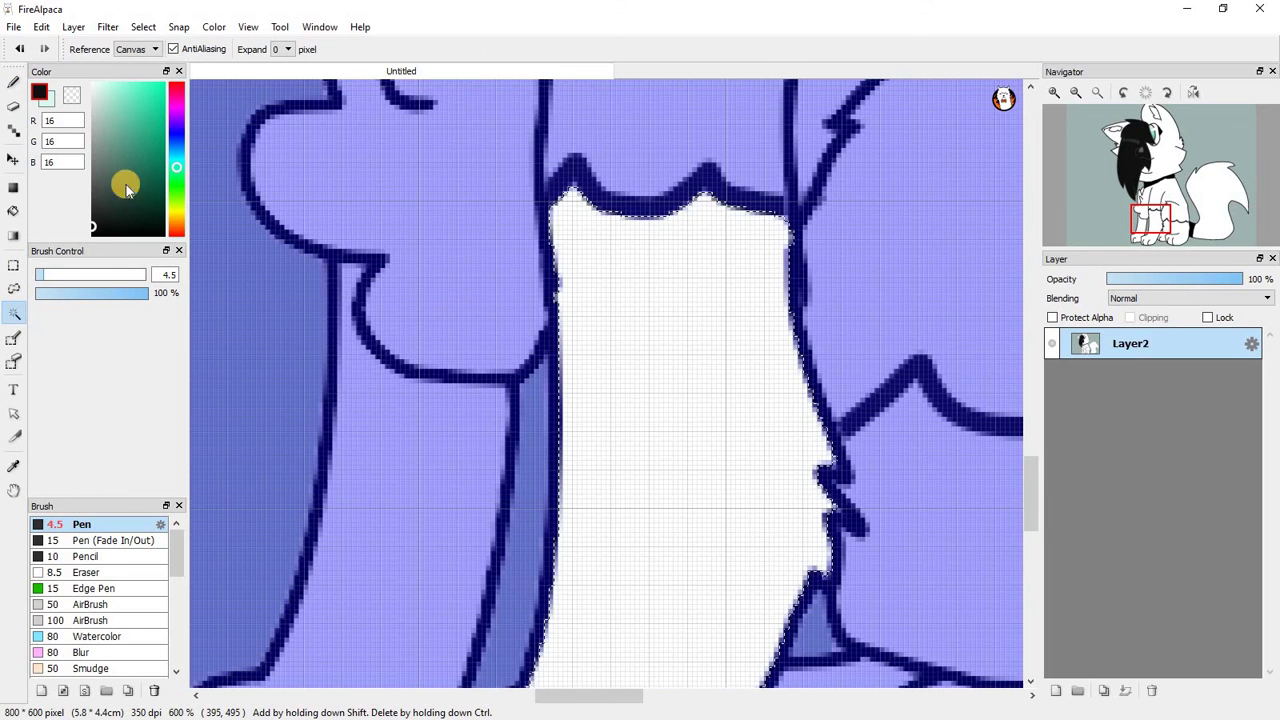
{"action": "left_click", "coordinate": [13, 83]}
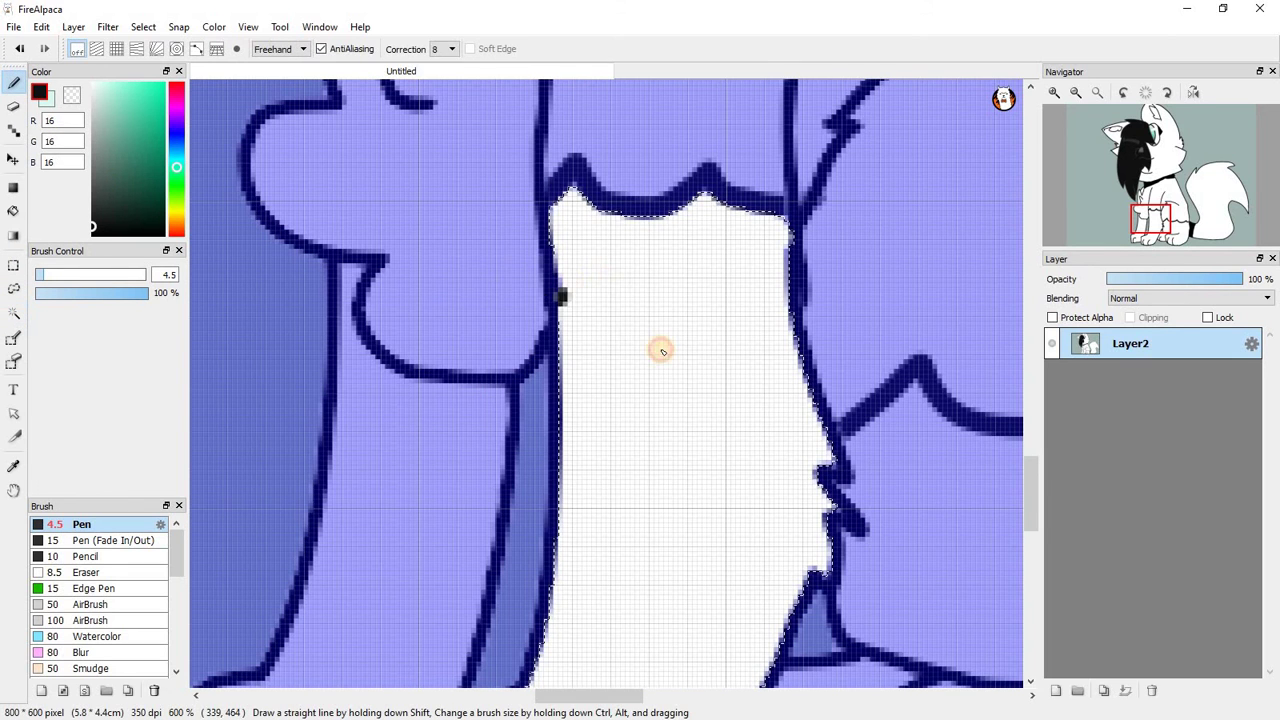
{"action": "left_click_drag", "start_coordinate": [532, 385], "coordinate": [532, 382]}
{"action": "scroll", "coordinate": [533, 376], "scroll_direction": "down", "scroll_amount": 3}
{"action": "scroll", "coordinate": [614, 421], "scroll_direction": "up", "scroll_amount": 3}
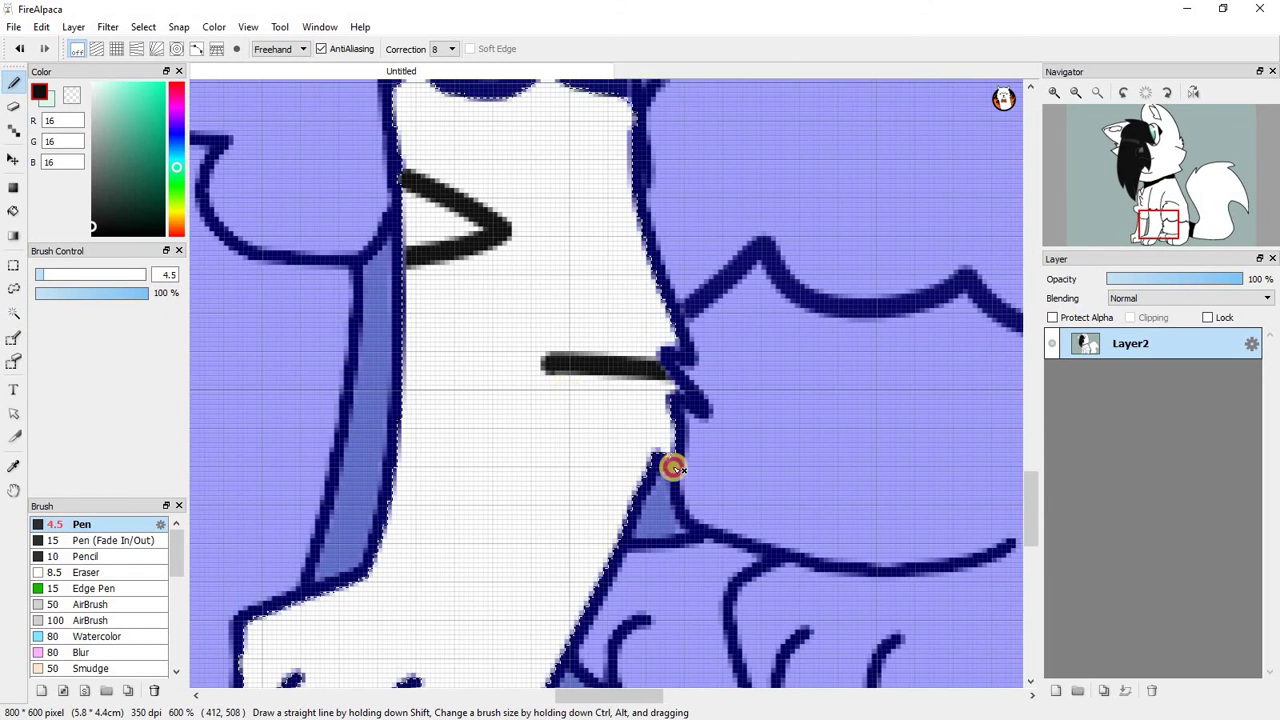
{"action": "left_click_drag", "start_coordinate": [674, 468], "coordinate": [676, 466]}
{"action": "scroll", "coordinate": [668, 424], "scroll_direction": "down", "scroll_amount": 1}
{"action": "scroll", "coordinate": [612, 470], "scroll_direction": "up", "scroll_amount": 2}
{"action": "left_click_drag", "start_coordinate": [507, 462], "coordinate": [357, 451]}
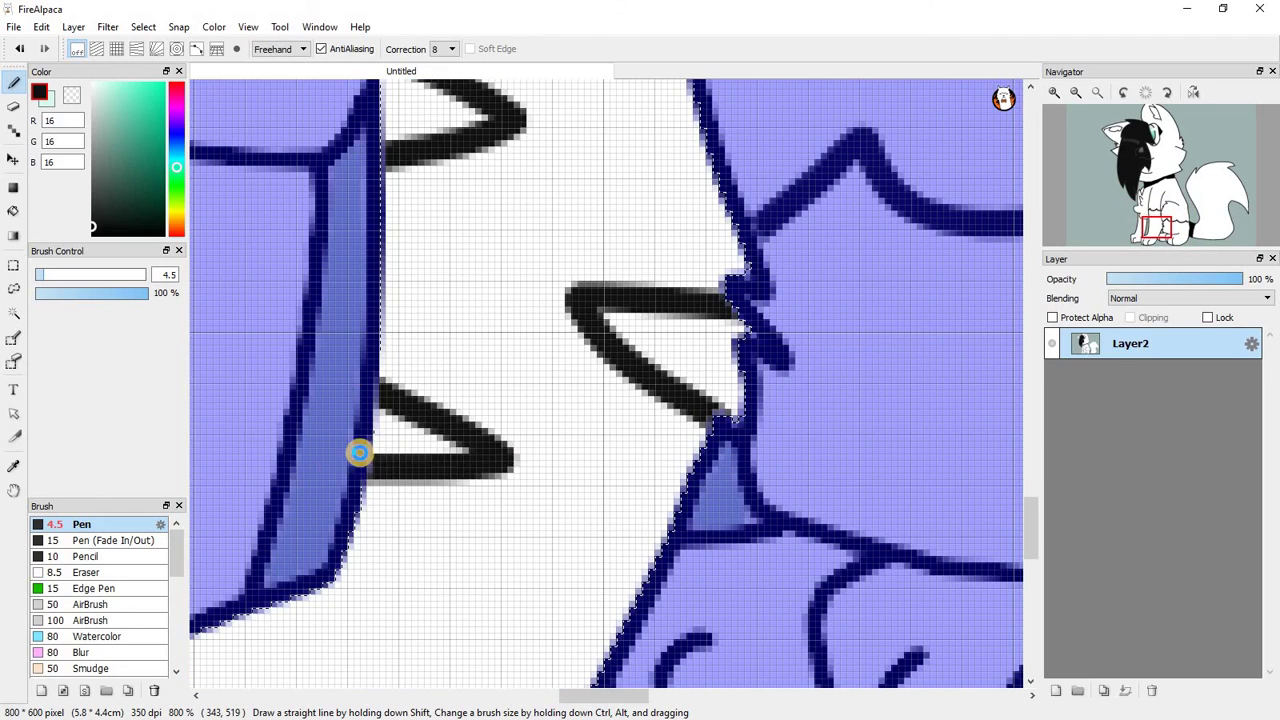
Draw a curved near-black line across the top of the near front paw and a pointed stripe outline beside it at the leg's back edge.
{"action": "scroll", "coordinate": [357, 451], "scroll_direction": "down", "scroll_amount": 3}
{"action": "scroll", "coordinate": [337, 380], "scroll_direction": "up", "scroll_amount": 3}
{"action": "left_click_drag", "start_coordinate": [504, 418], "coordinate": [592, 661]}
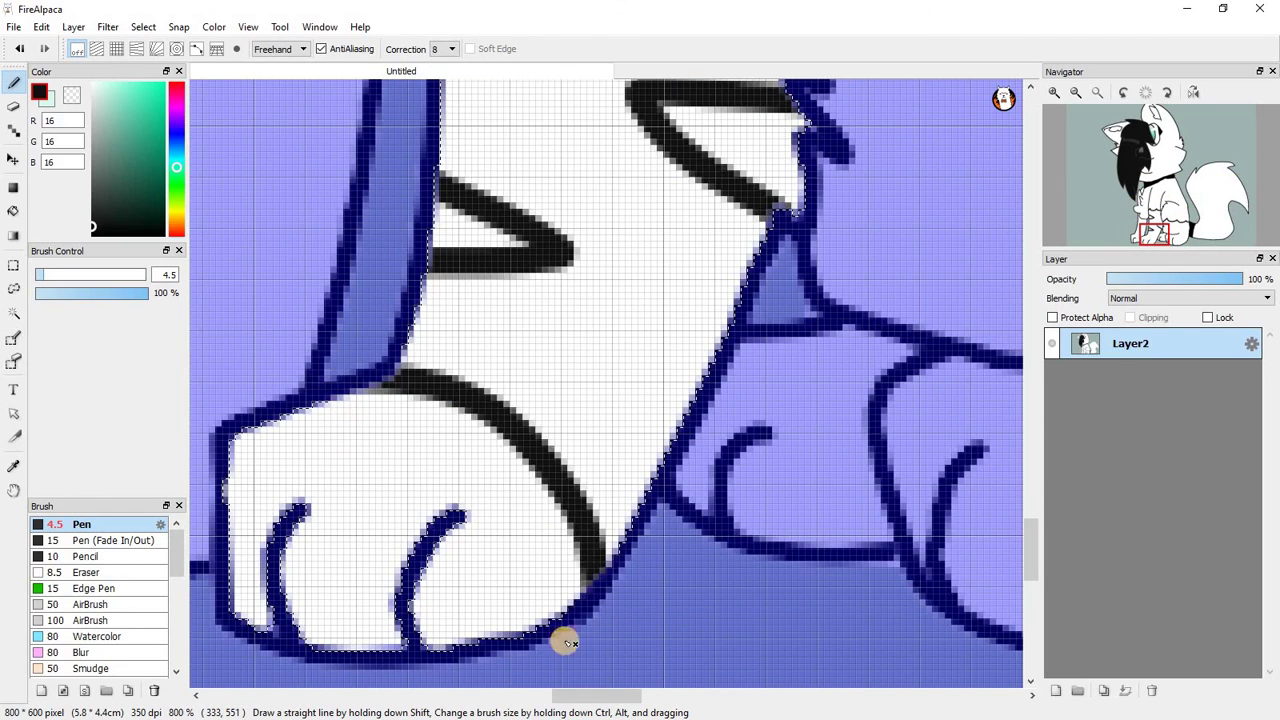
{"action": "scroll", "coordinate": [499, 497], "scroll_direction": "down", "scroll_amount": 3}
{"action": "scroll", "coordinate": [549, 468], "scroll_direction": "up", "scroll_amount": 3}
{"action": "mouse_move", "coordinate": [590, 478]}
{"action": "left_mouse_down"}
{"action": "mouse_move", "coordinate": [486, 512]}
{"action": "mouse_move", "coordinate": [536, 612]}
{"action": "left_mouse_up"}
{"action": "scroll", "coordinate": [537, 614], "scroll_direction": "down", "scroll_amount": 3}
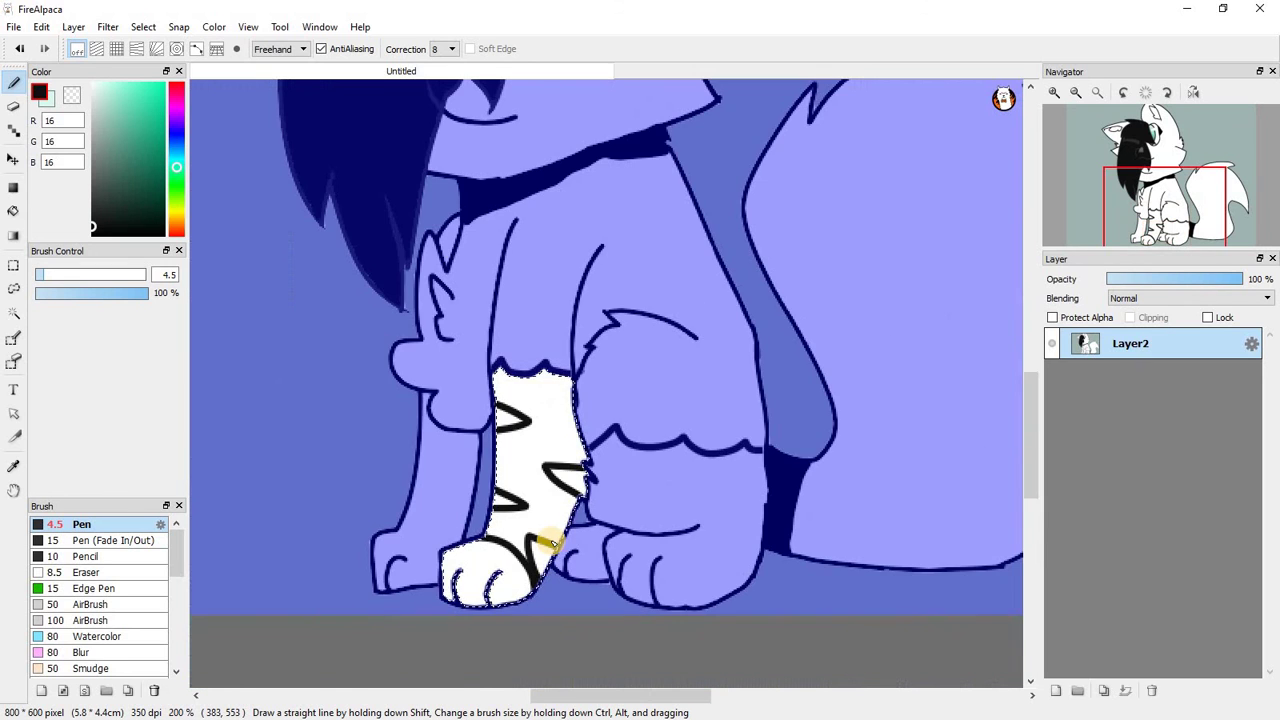
Outline another pointed stripe at the back edge of the near front leg, just under the wavy line.
{"action": "scroll", "coordinate": [575, 418], "scroll_direction": "up", "scroll_amount": 3}
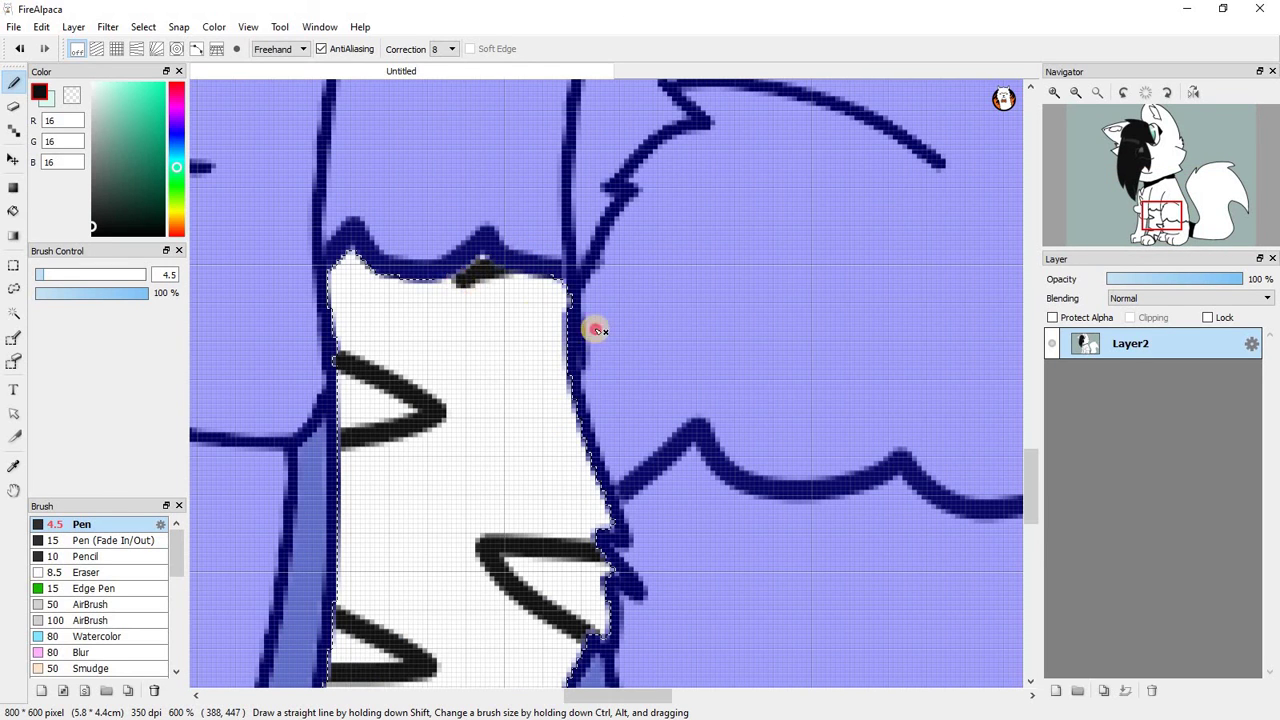
{"action": "left_click_drag", "start_coordinate": [562, 326], "coordinate": [479, 263]}
{"action": "scroll", "coordinate": [389, 243], "scroll_direction": "up", "scroll_amount": 3}
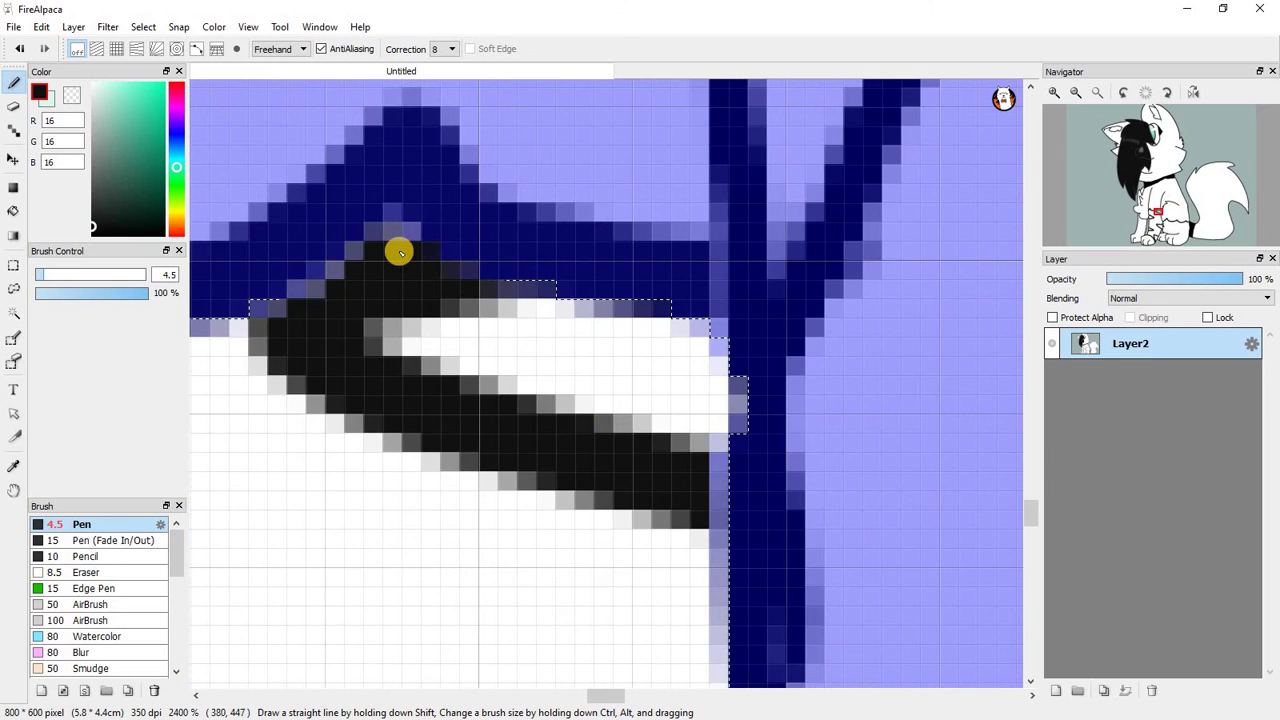
Fill the near front leg around the stripe outlines with near-black, RGB 16, 16, 16, leaving the stripes and paw white.
{"action": "scroll", "coordinate": [397, 249], "scroll_direction": "down", "scroll_amount": 3}
{"action": "left_click", "coordinate": [15, 210]}
{"action": "left_click", "coordinate": [370, 334]}
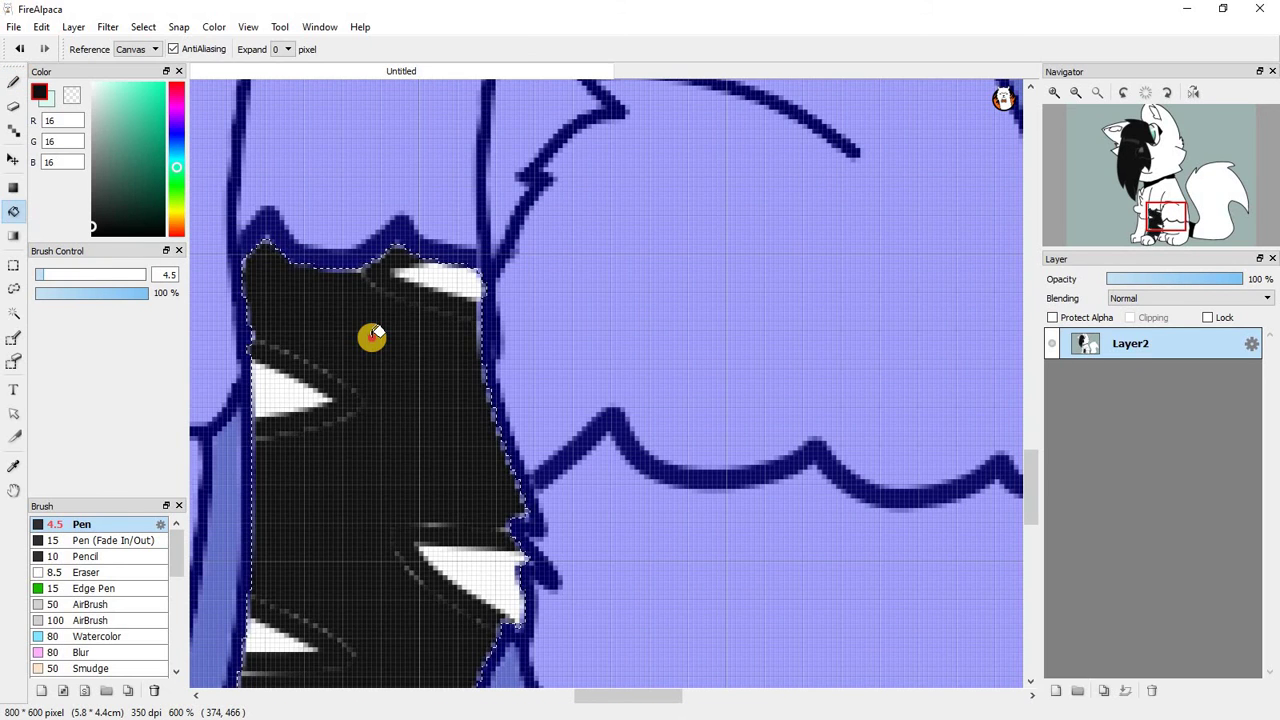
Select the hind leg below its wavy line with the Magic Wand and draw a curved near-black line across the hind paw at Pen size 4.5.
{"action": "scroll", "coordinate": [399, 320], "scroll_direction": "down", "scroll_amount": 5}
{"action": "scroll", "coordinate": [399, 320], "scroll_direction": "up", "scroll_amount": 1}
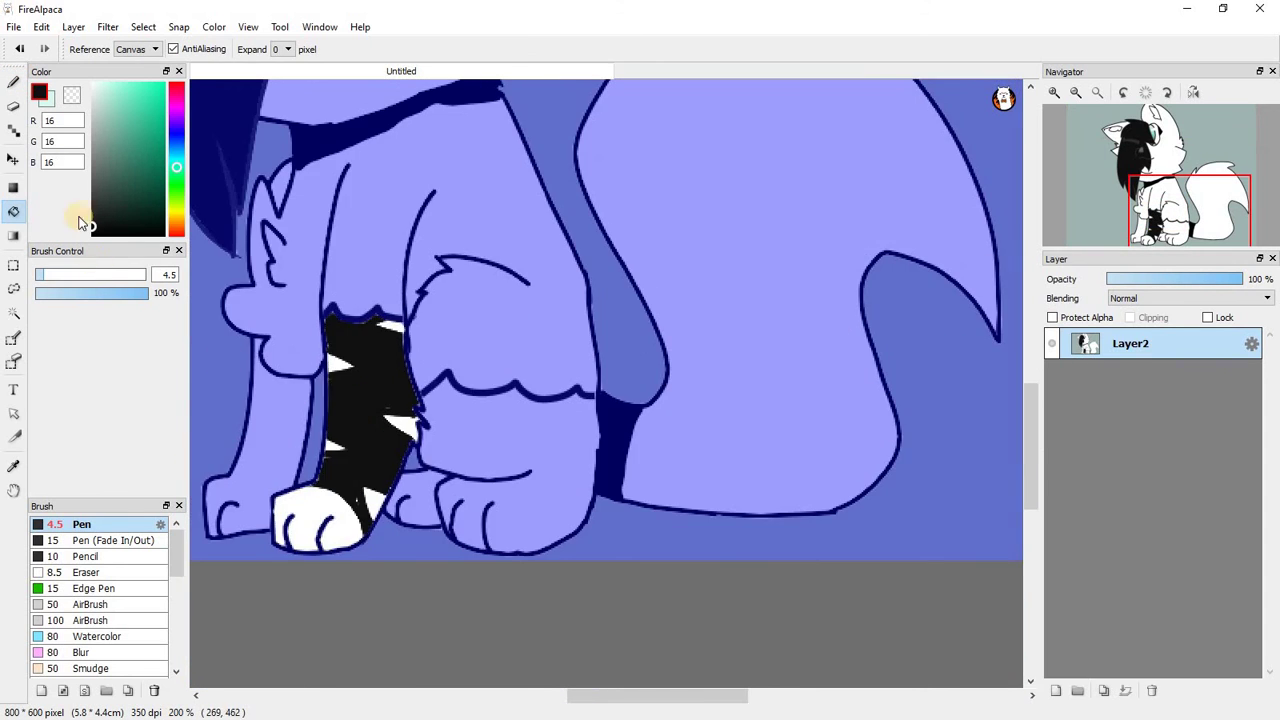
{"action": "left_click", "coordinate": [13, 84]}
{"action": "left_click", "coordinate": [15, 313]}
{"action": "left_click", "coordinate": [350, 359]}
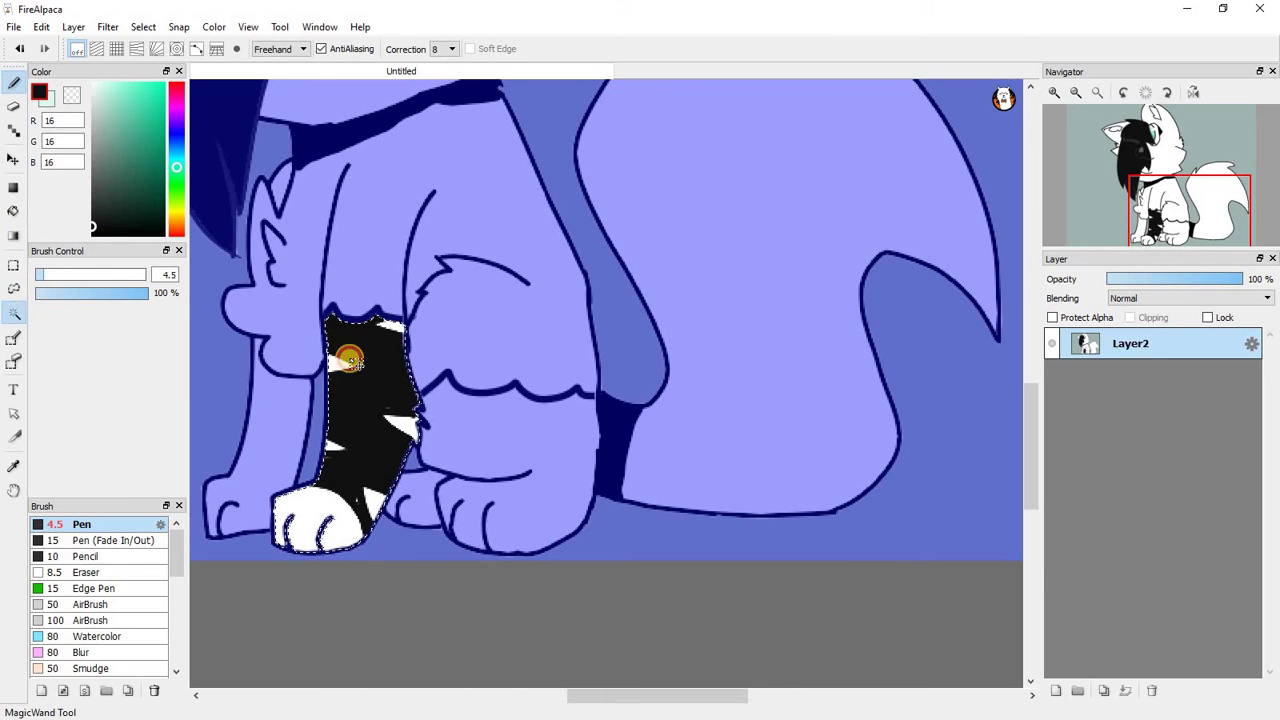
{"action": "key", "text": "w"}
{"action": "left_click", "coordinate": [527, 443]}
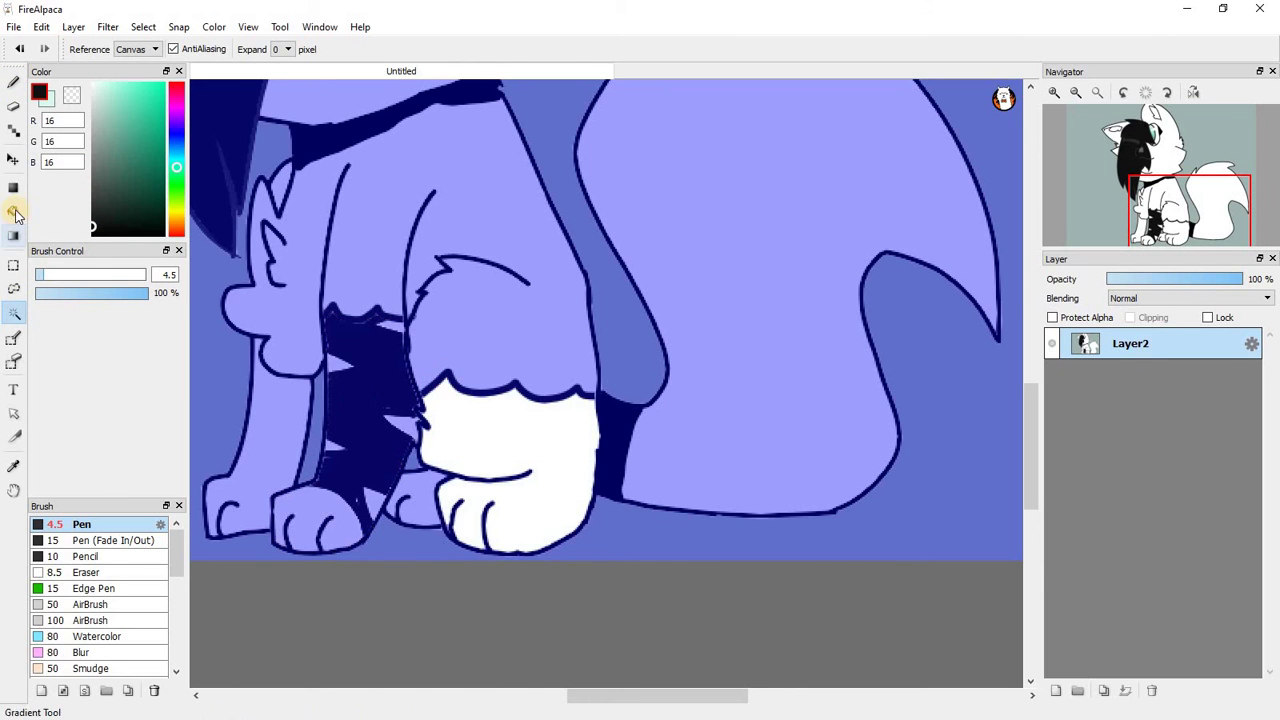
{"action": "left_click", "coordinate": [13, 83]}
{"action": "scroll", "coordinate": [522, 515], "scroll_direction": "up", "scroll_amount": 2}
{"action": "left_click_drag", "start_coordinate": [529, 418], "coordinate": [598, 618]}
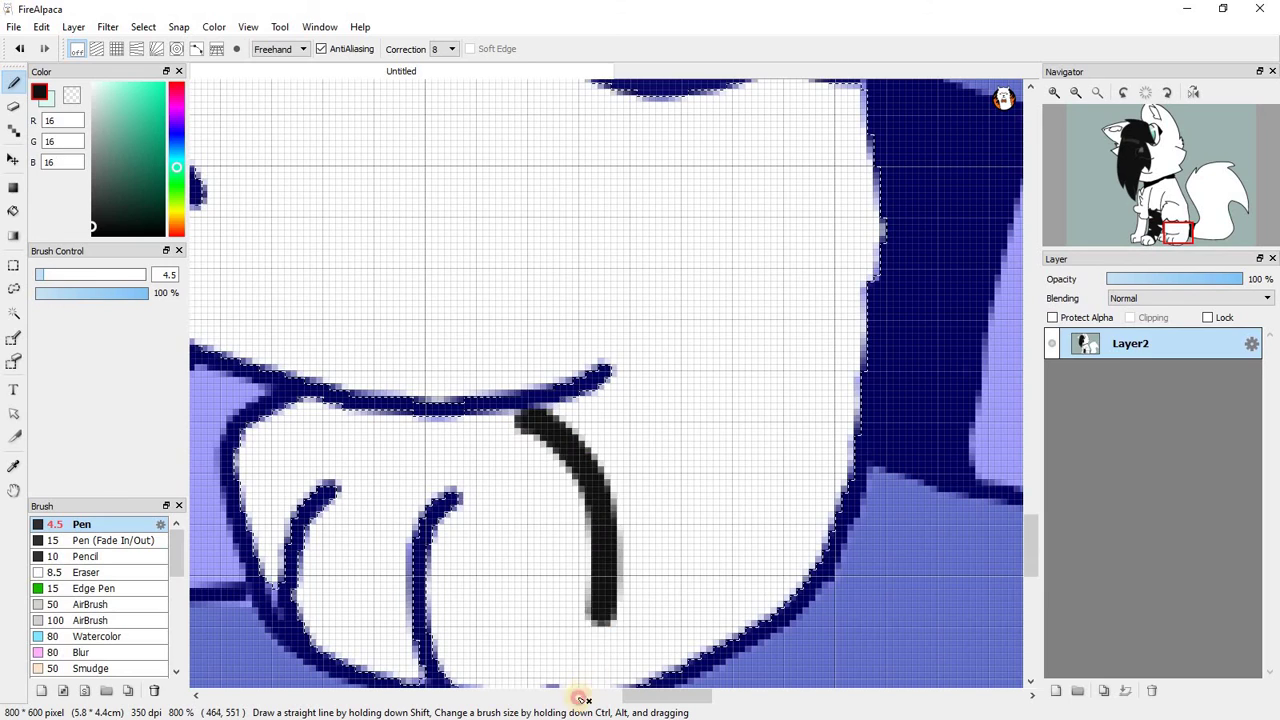
Outline one pointed stripe at the hind leg's upper back edge and another at its front edge above the paw.
{"action": "scroll", "coordinate": [481, 432], "scroll_direction": "down", "scroll_amount": 3}
{"action": "scroll", "coordinate": [481, 432], "scroll_direction": "up", "scroll_amount": 4}
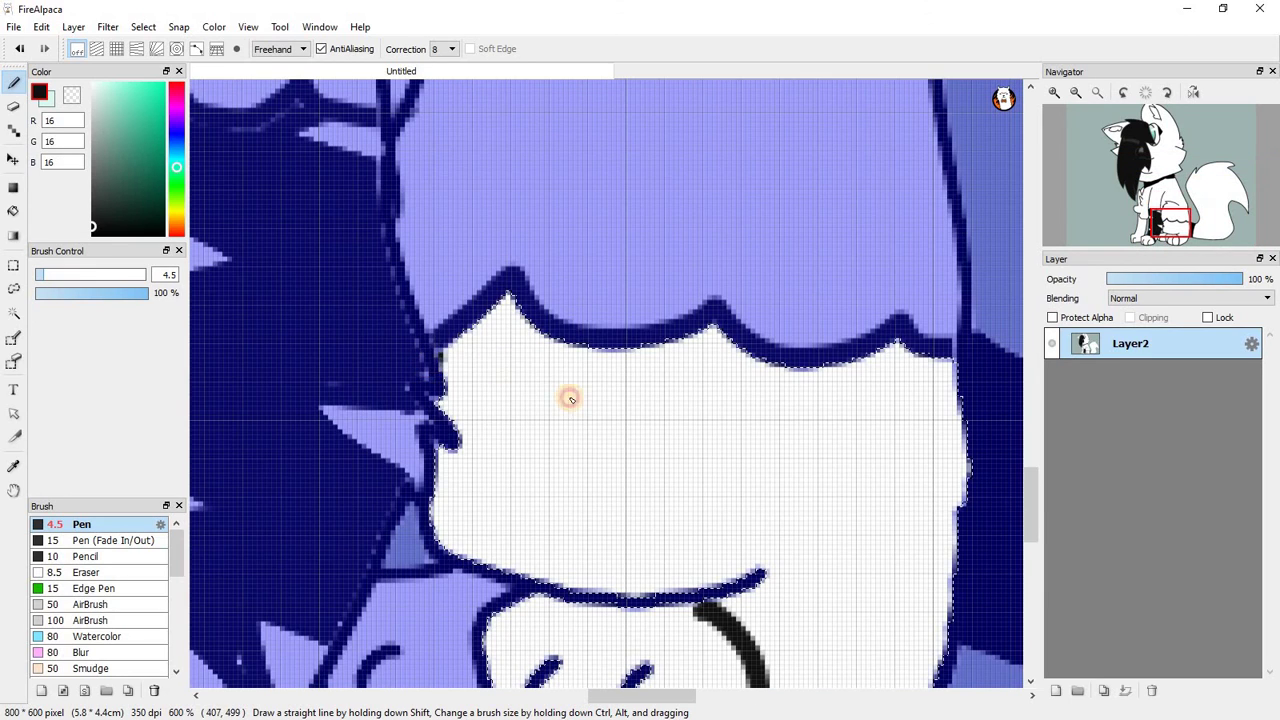
{"action": "left_click_drag", "start_coordinate": [572, 398], "coordinate": [440, 355]}
{"action": "left_click_drag", "start_coordinate": [437, 455], "coordinate": [576, 401]}
{"action": "scroll", "coordinate": [471, 420], "scroll_direction": "down", "scroll_amount": 3}
{"action": "scroll", "coordinate": [634, 414], "scroll_direction": "up", "scroll_amount": 3}
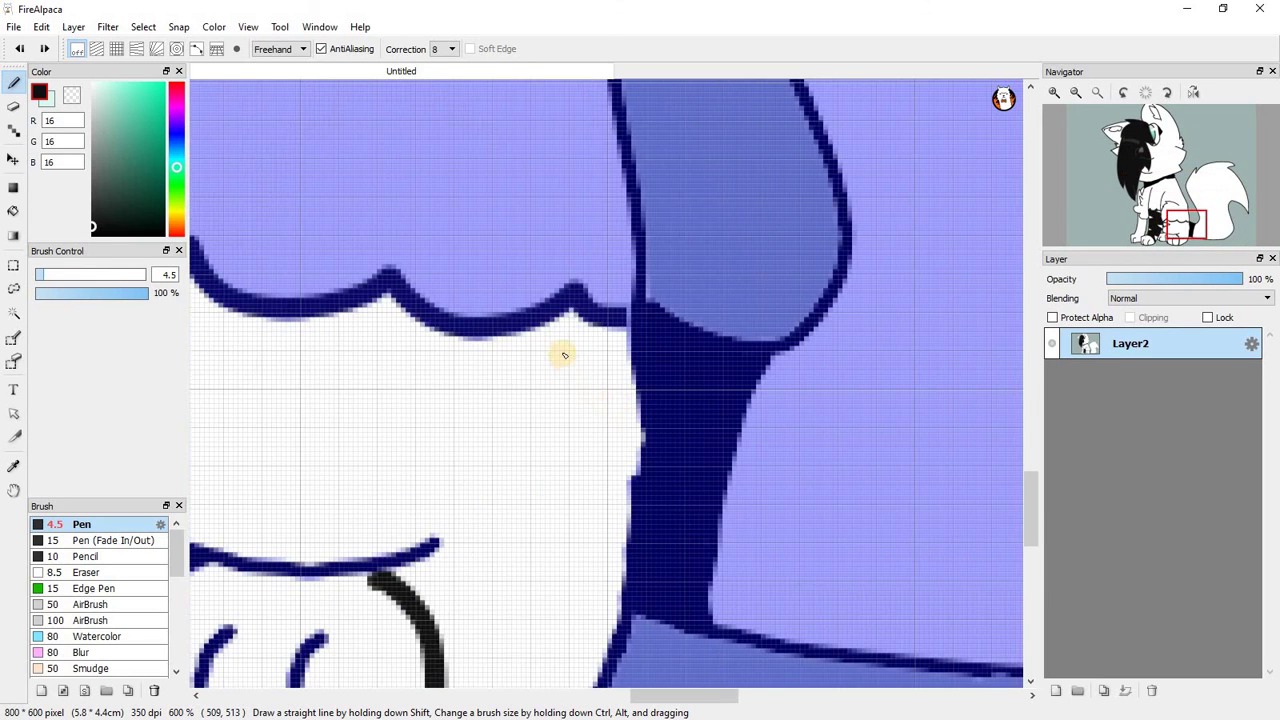
{"action": "left_click_drag", "start_coordinate": [564, 320], "coordinate": [390, 366]}
{"action": "scroll", "coordinate": [600, 450], "scroll_direction": "down", "scroll_amount": 1}
{"action": "scroll", "coordinate": [463, 443], "scroll_direction": "up", "scroll_amount": 2}
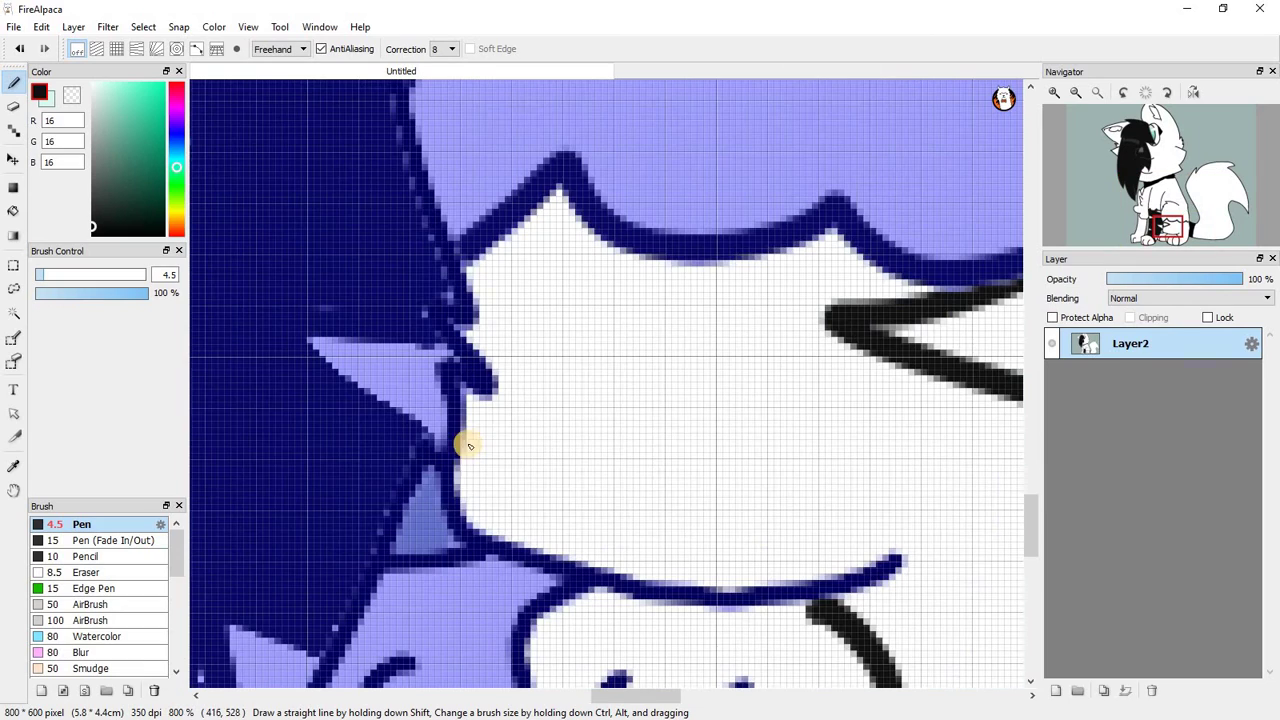
{"action": "mouse_move", "coordinate": [463, 443]}
{"action": "left_mouse_down"}
{"action": "mouse_move", "coordinate": [696, 446]}
{"action": "mouse_move", "coordinate": [550, 512]}
{"action": "left_mouse_up"}
{"action": "scroll", "coordinate": [649, 514], "scroll_direction": "down", "scroll_amount": 4}
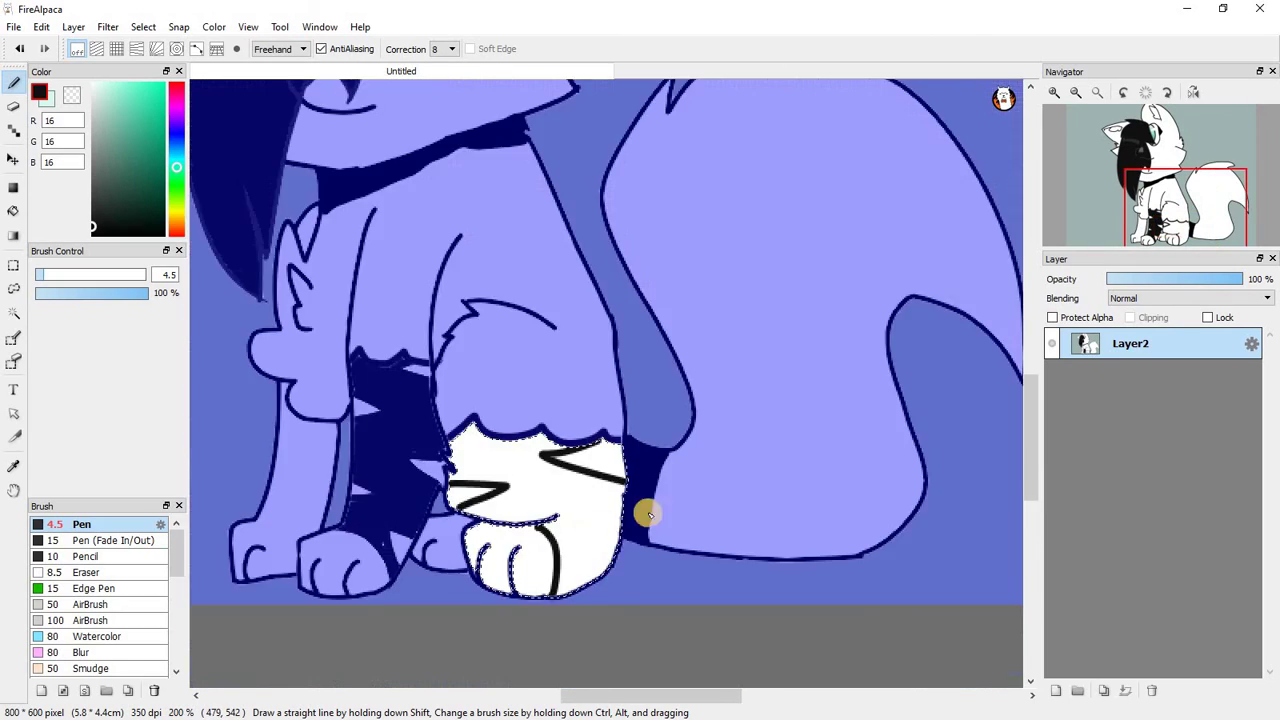
Outline a pointed stripe at the hind leg's lower back edge and a narrow one beside the curved paw line.
{"action": "scroll", "coordinate": [651, 457], "scroll_direction": "up", "scroll_amount": 3}
{"action": "left_click_drag", "start_coordinate": [520, 440], "coordinate": [677, 555]}
{"action": "scroll", "coordinate": [677, 508], "scroll_direction": "down", "scroll_amount": 2}
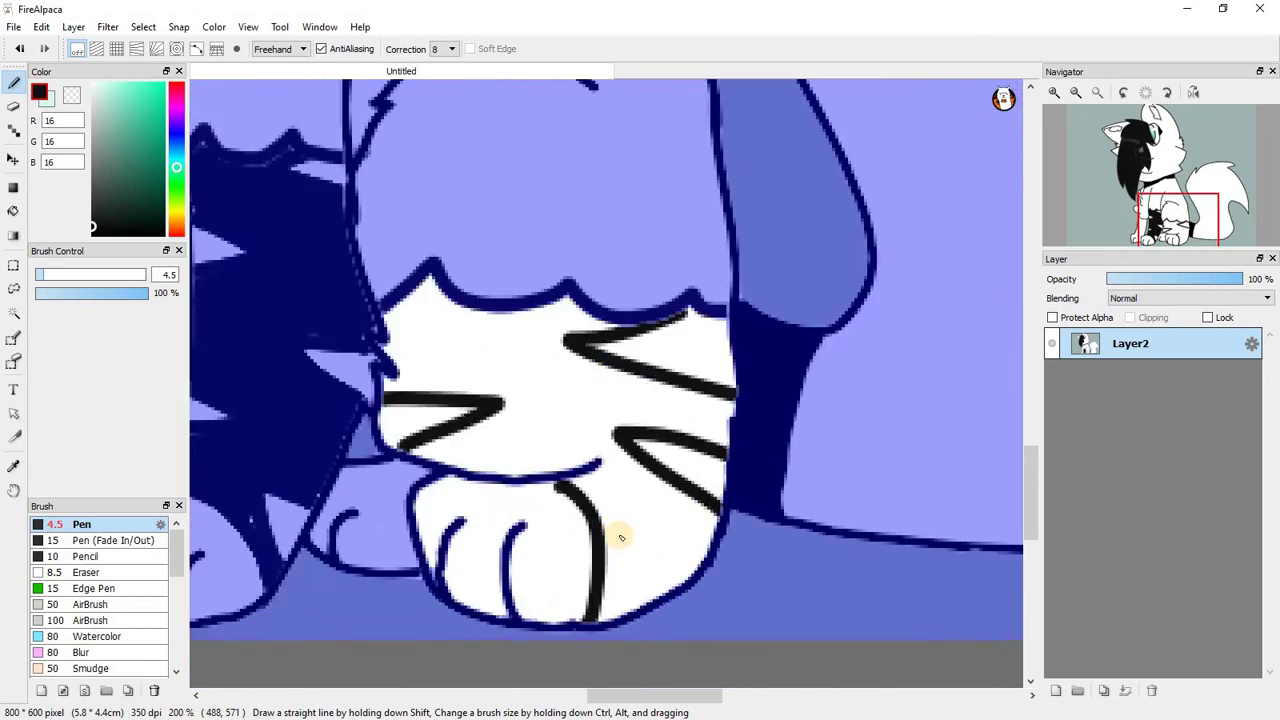
{"action": "scroll", "coordinate": [617, 534], "scroll_direction": "up", "scroll_amount": 2}
{"action": "mouse_move", "coordinate": [575, 440]}
{"action": "left_mouse_down"}
{"action": "mouse_move", "coordinate": [645, 572]}
{"action": "mouse_move", "coordinate": [580, 523]}
{"action": "left_mouse_up"}
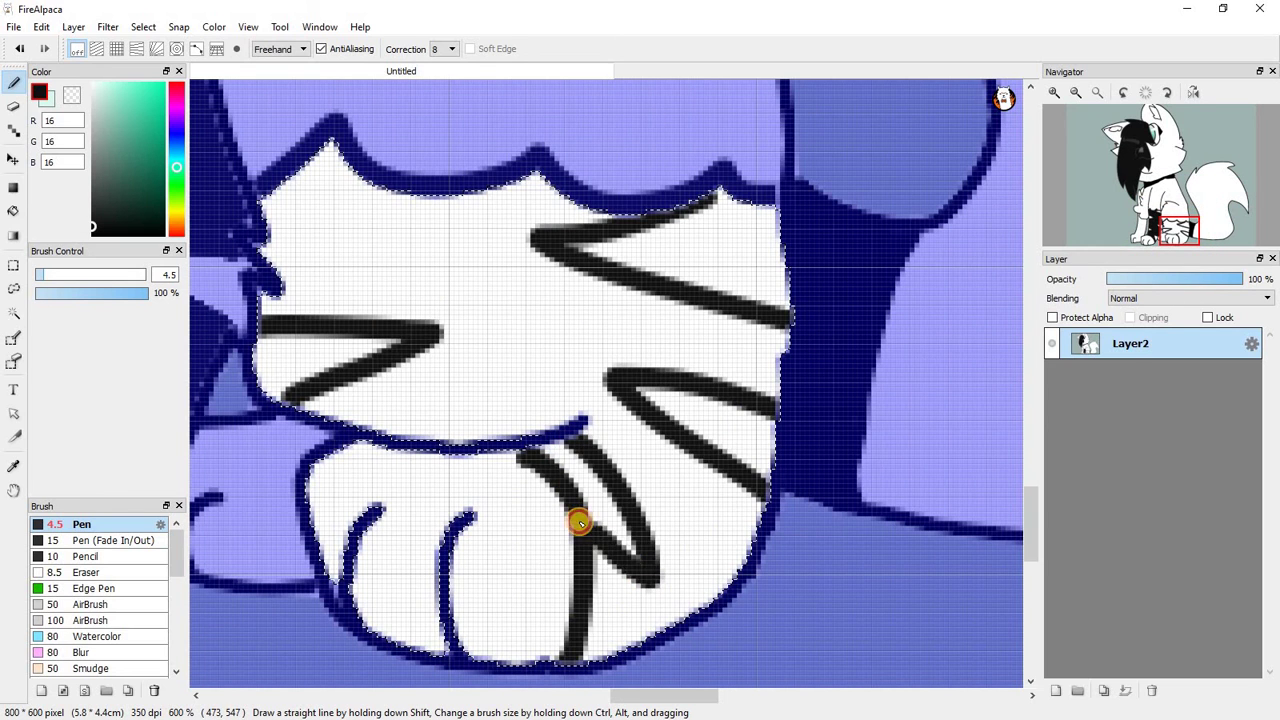
Fill the lower hind leg around the stripe outlines with near-black, RGB 16, 16, 16, leaving the stripes and toes white.
{"action": "scroll", "coordinate": [597, 512], "scroll_direction": "down", "scroll_amount": 2}
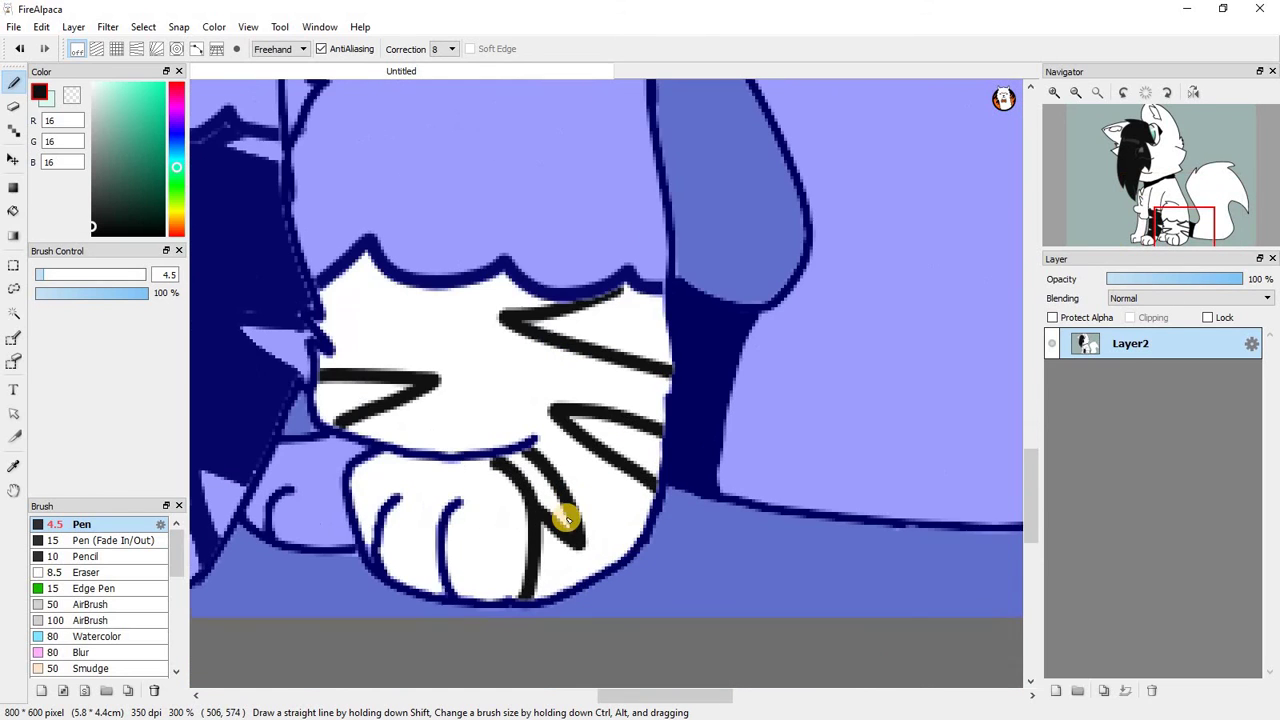
{"action": "left_click", "coordinate": [13, 211]}
{"action": "left_click", "coordinate": [402, 318]}
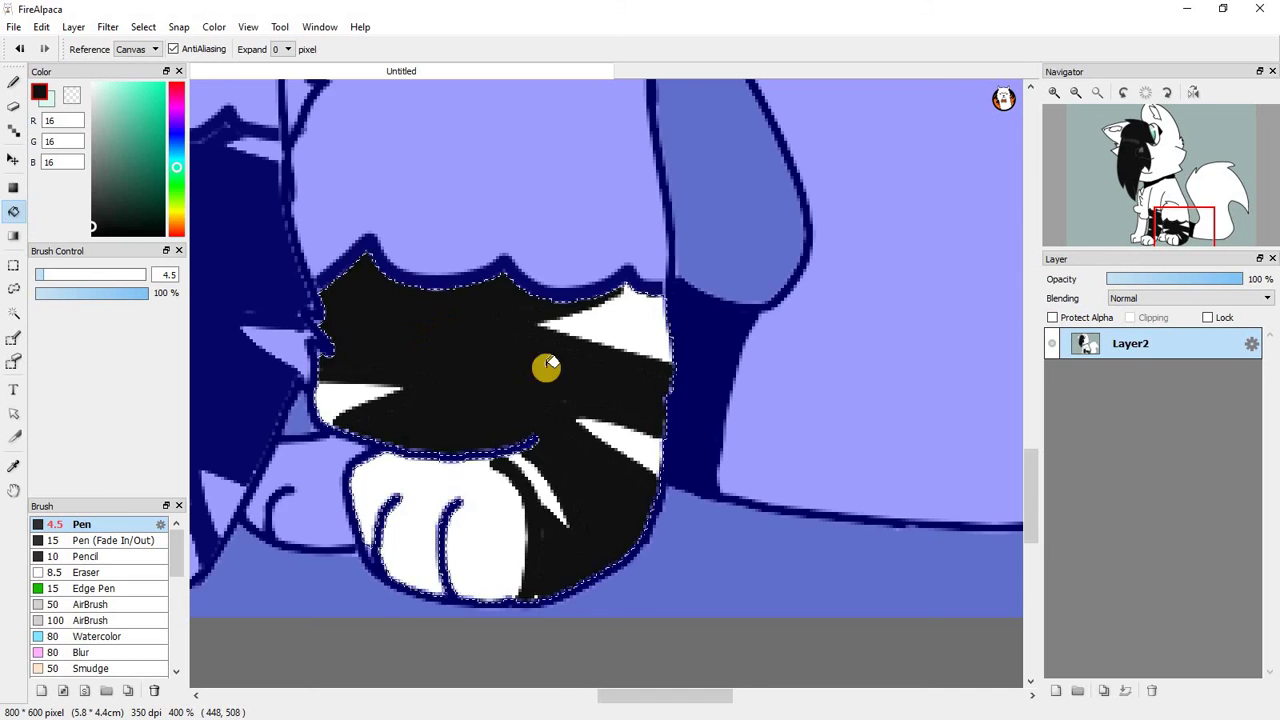
Select the far front leg with the Magic Wand, then draw short near-black lines near its top and a curved line across its paw.
{"action": "scroll", "coordinate": [549, 360], "scroll_direction": "down", "scroll_amount": 4}
{"action": "left_click", "coordinate": [12, 83]}
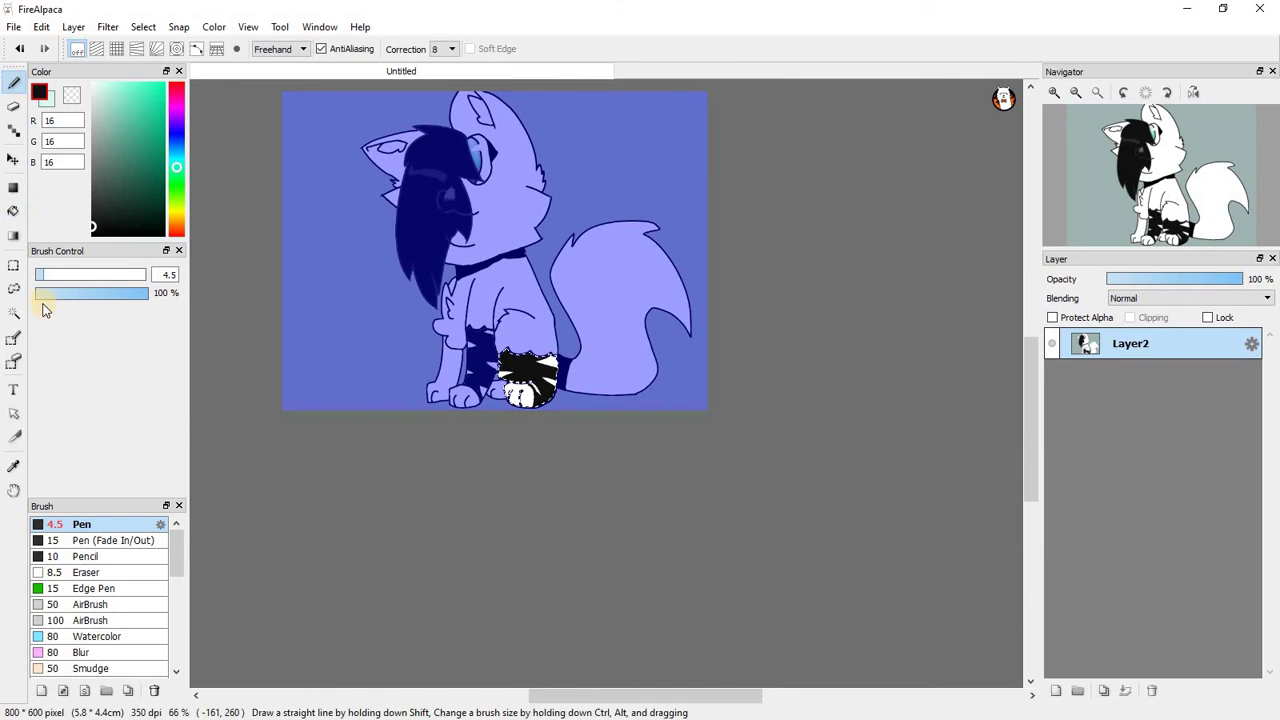
{"action": "left_click", "coordinate": [13, 313]}
{"action": "left_click", "coordinate": [446, 367]}
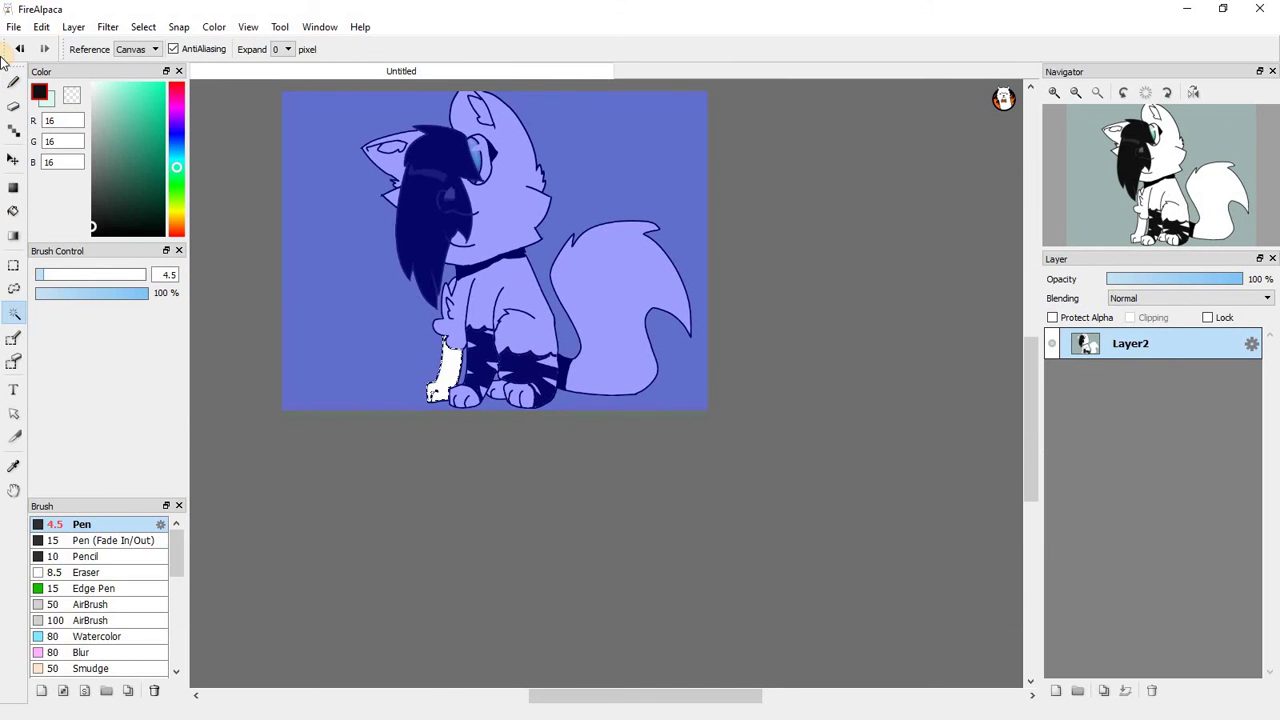
{"action": "left_click", "coordinate": [12, 83]}
{"action": "scroll", "coordinate": [406, 320], "scroll_direction": "up", "scroll_amount": 6}
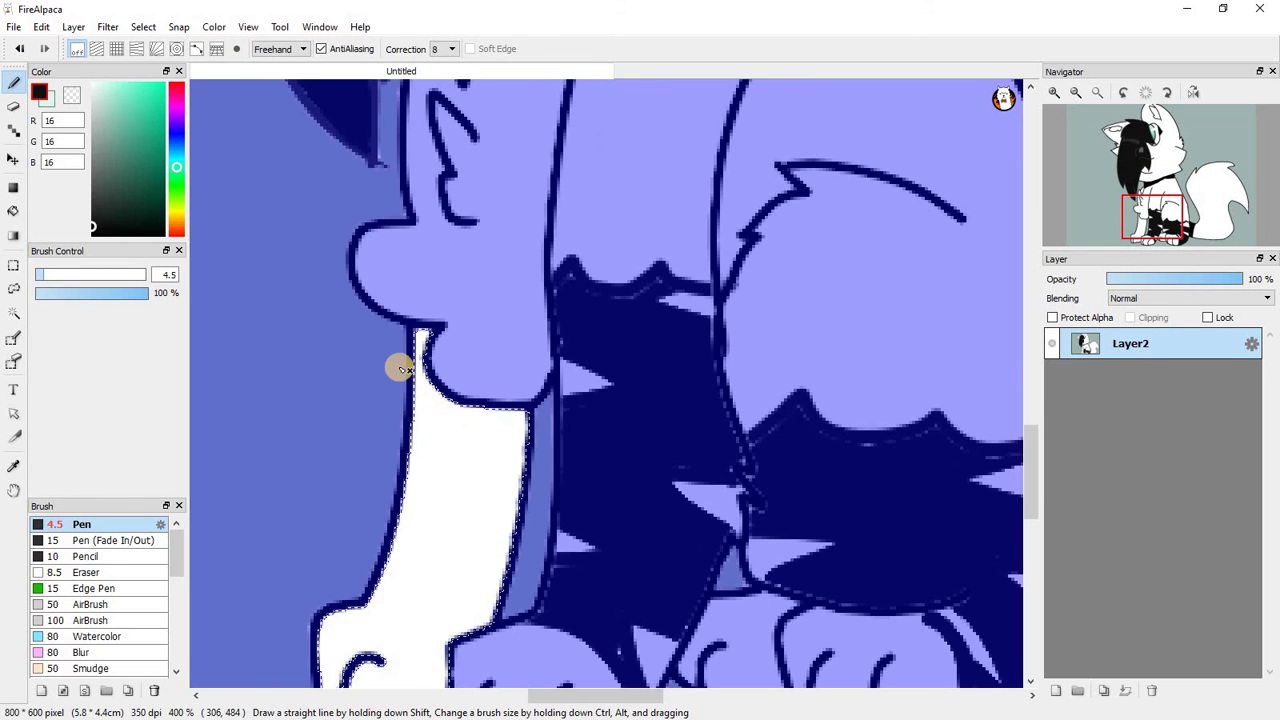
{"action": "scroll", "coordinate": [438, 410], "scroll_direction": "up", "scroll_amount": 1}
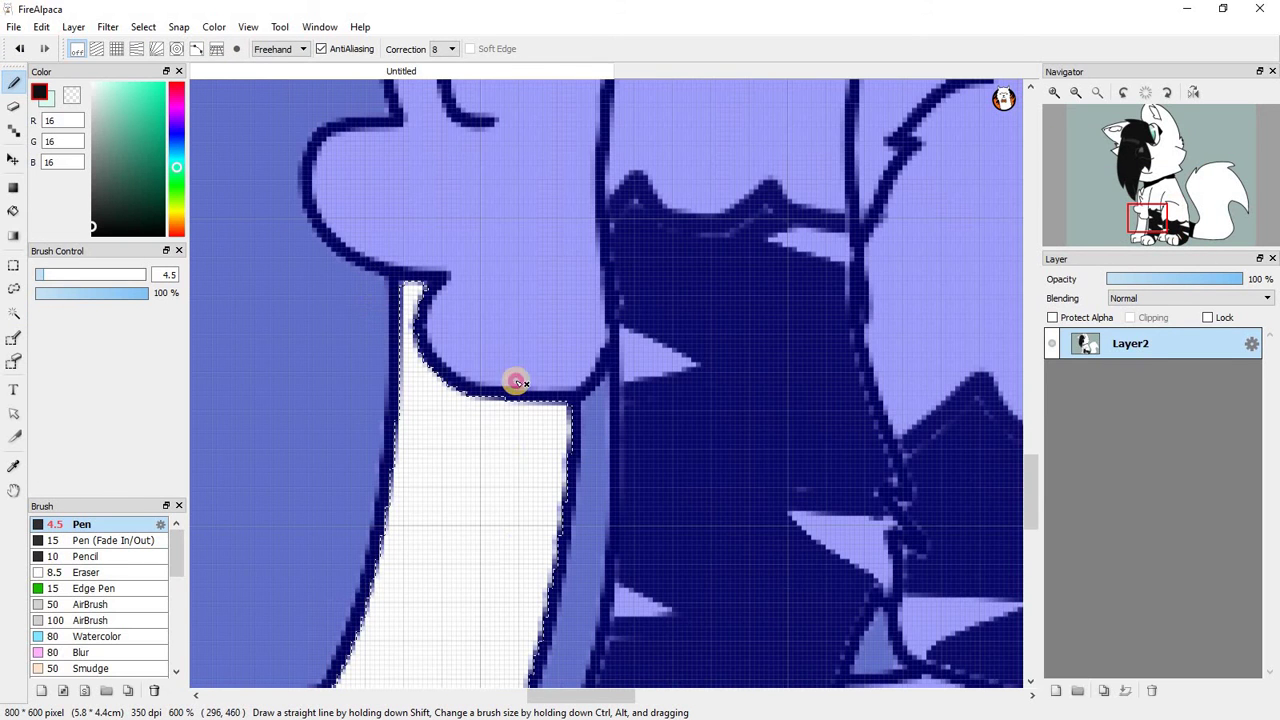
{"action": "scroll", "coordinate": [374, 390], "scroll_direction": "down", "scroll_amount": 1}
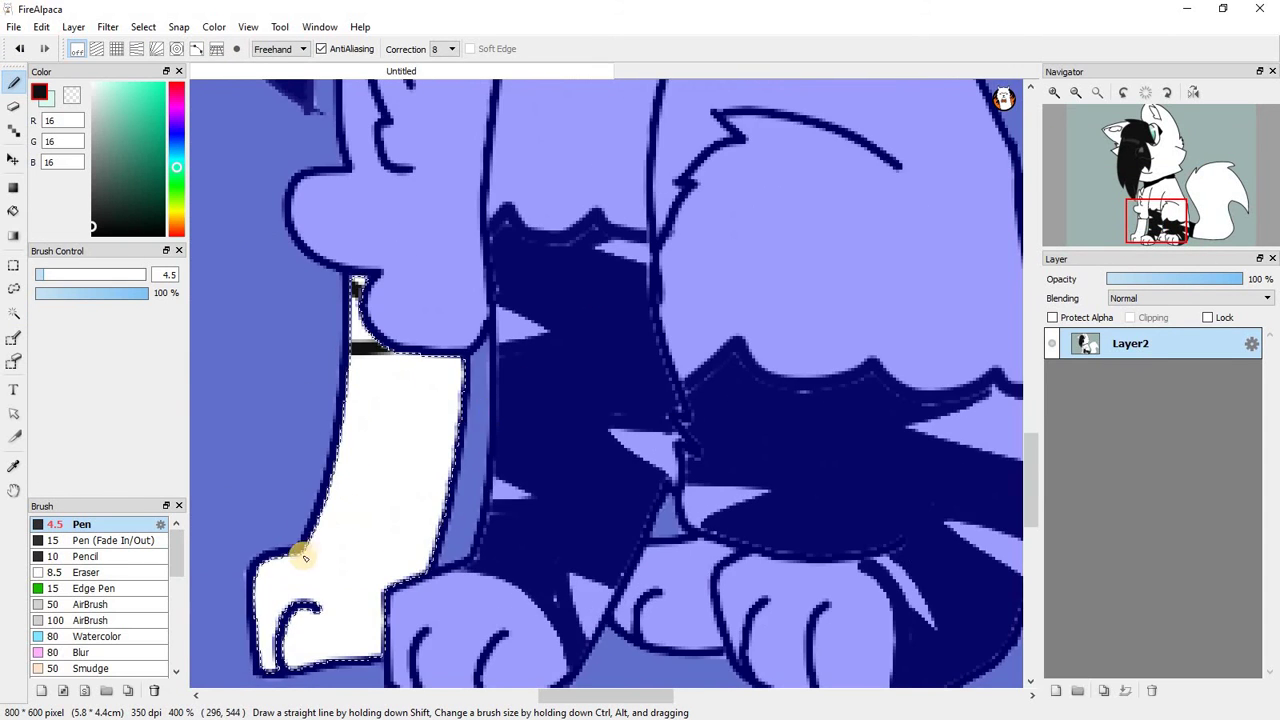
{"action": "left_click_drag", "start_coordinate": [352, 662], "coordinate": [305, 545]}
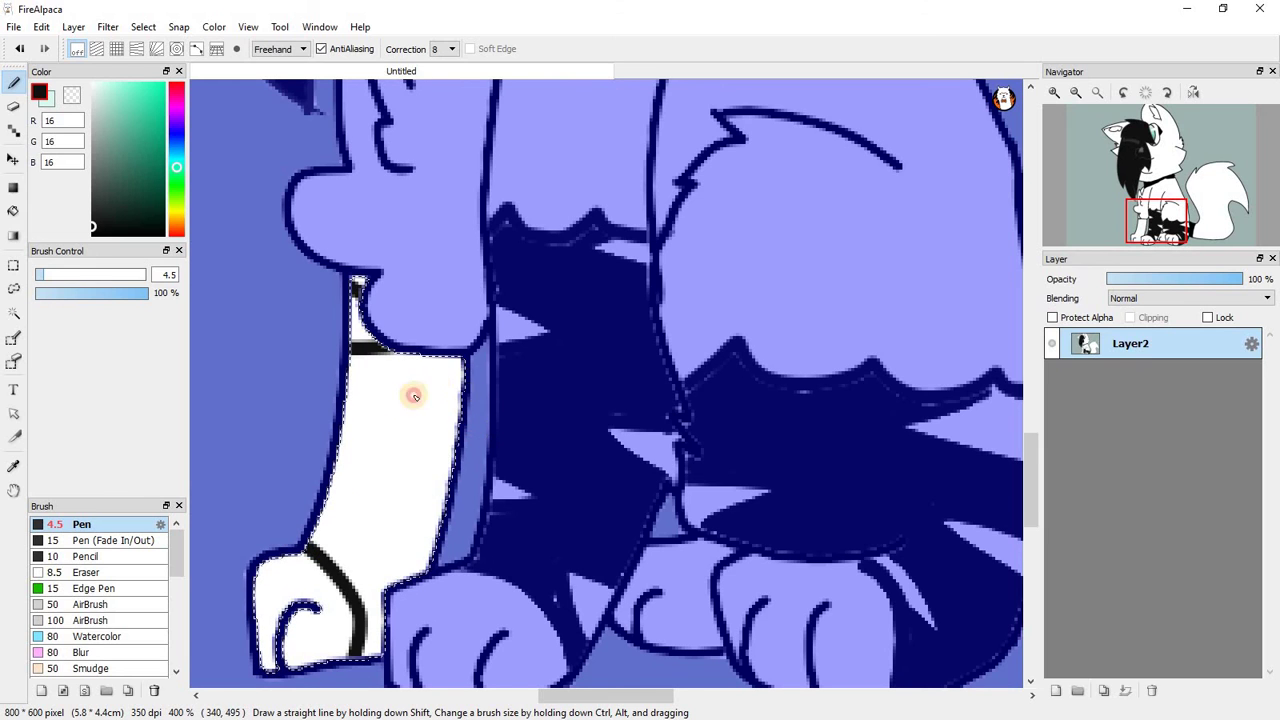
Outline pointed stripes along both edges of the far front leg, redo the lowest one, and darken the gap beside the paw line.
{"action": "left_click_drag", "start_coordinate": [460, 441], "coordinate": [397, 403]}
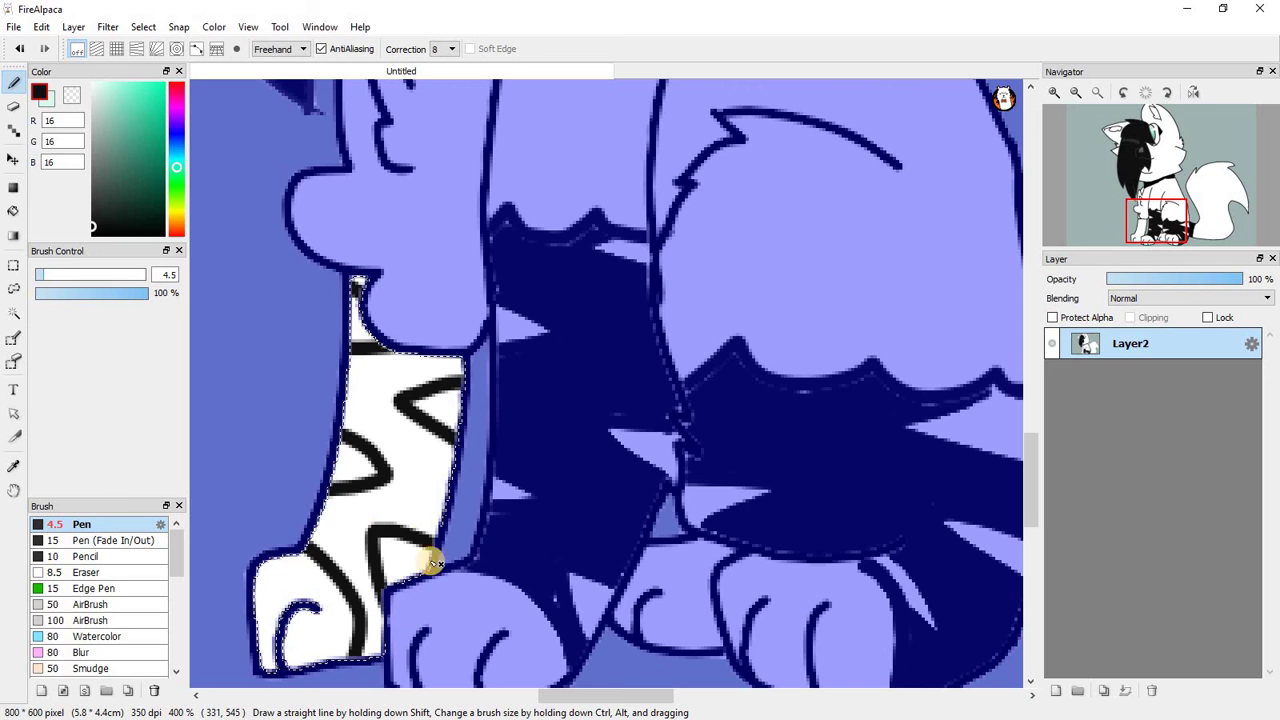
{"action": "key", "text": "ctrl+z"}
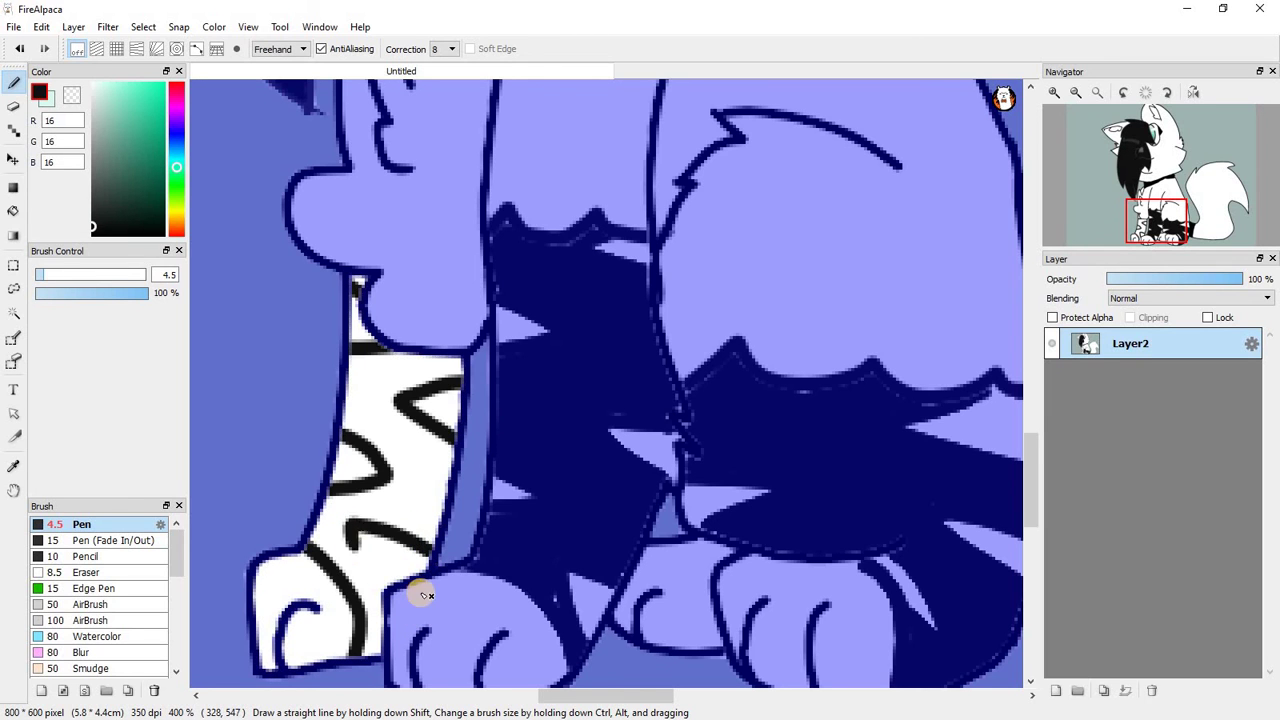
{"action": "scroll", "coordinate": [385, 655], "scroll_direction": "up", "scroll_amount": 3}
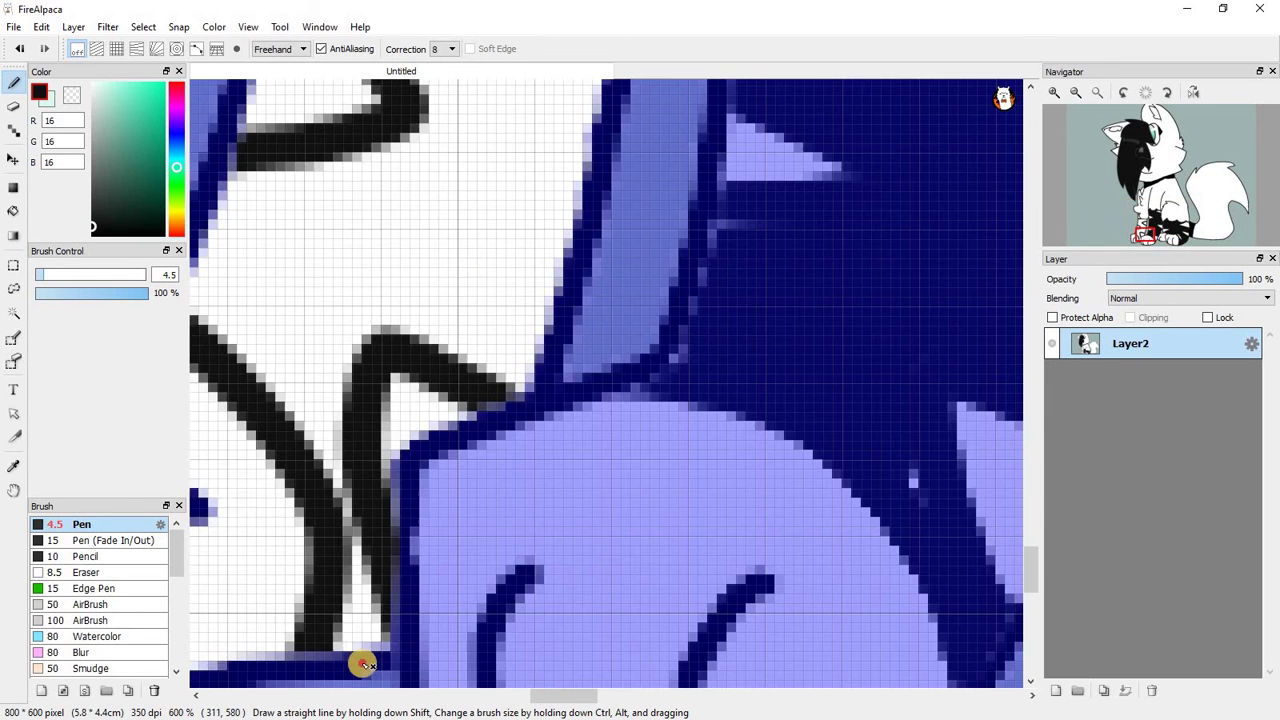
{"action": "mouse_move", "coordinate": [360, 663]}
{"action": "left_mouse_down"}
{"action": "mouse_move", "coordinate": [339, 639]}
{"action": "mouse_move", "coordinate": [381, 645]}
{"action": "mouse_move", "coordinate": [338, 558]}
{"action": "mouse_move", "coordinate": [339, 486]}
{"action": "mouse_move", "coordinate": [372, 625]}
{"action": "left_mouse_up"}
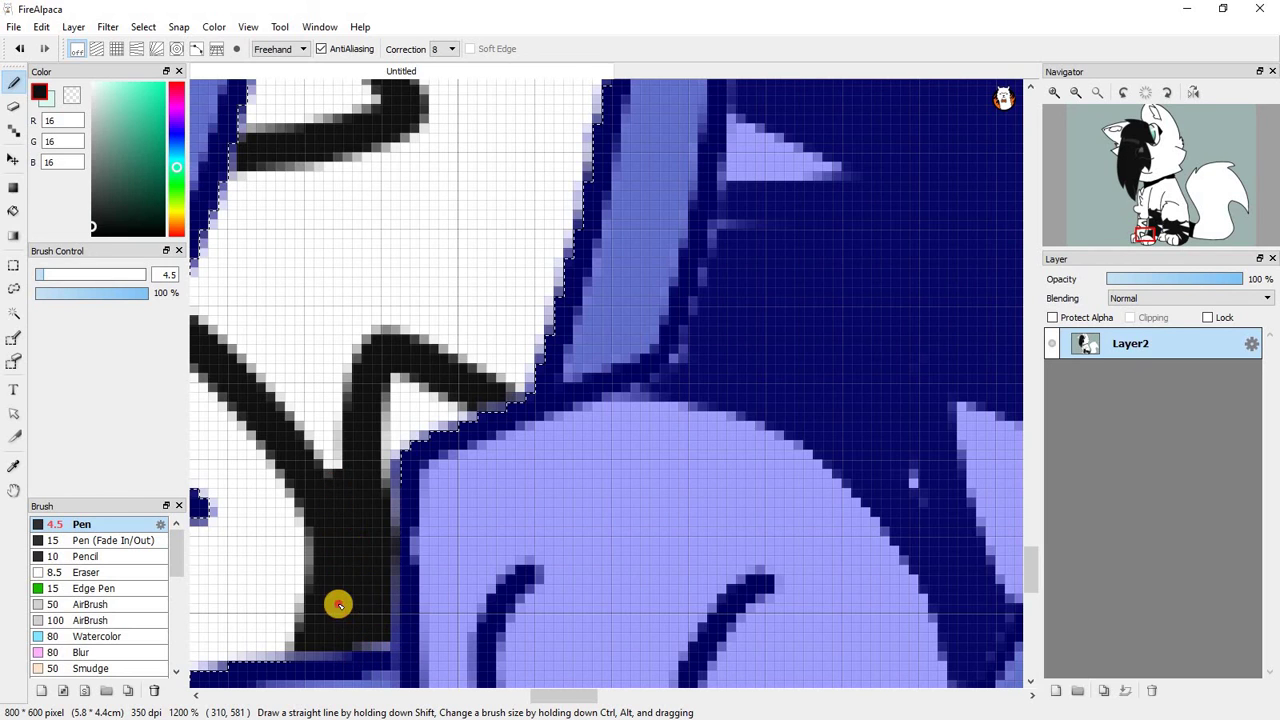
Fill the far front leg around the stripe outlines with near-black, RGB 16, 16, 16, leaving the stripes and paw white.
{"action": "scroll", "coordinate": [246, 446], "scroll_direction": "down", "scroll_amount": 4}
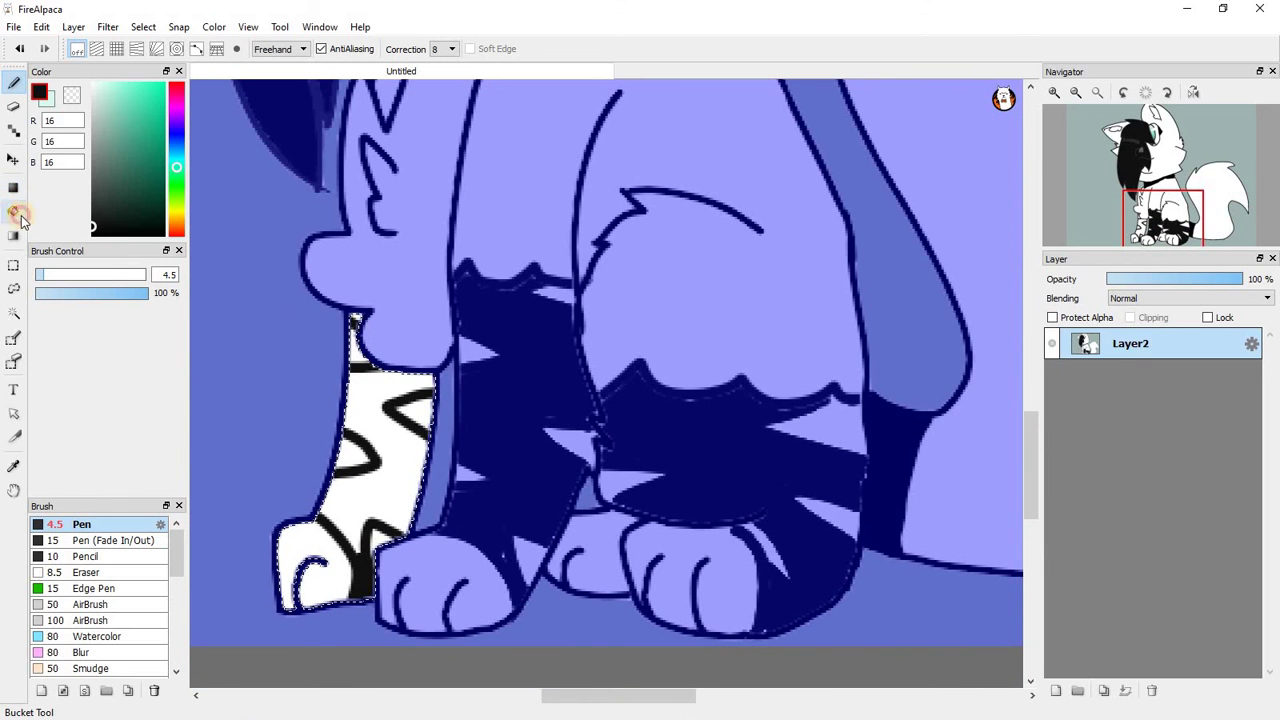
{"action": "left_click", "coordinate": [14, 212]}
{"action": "left_click", "coordinate": [366, 405]}
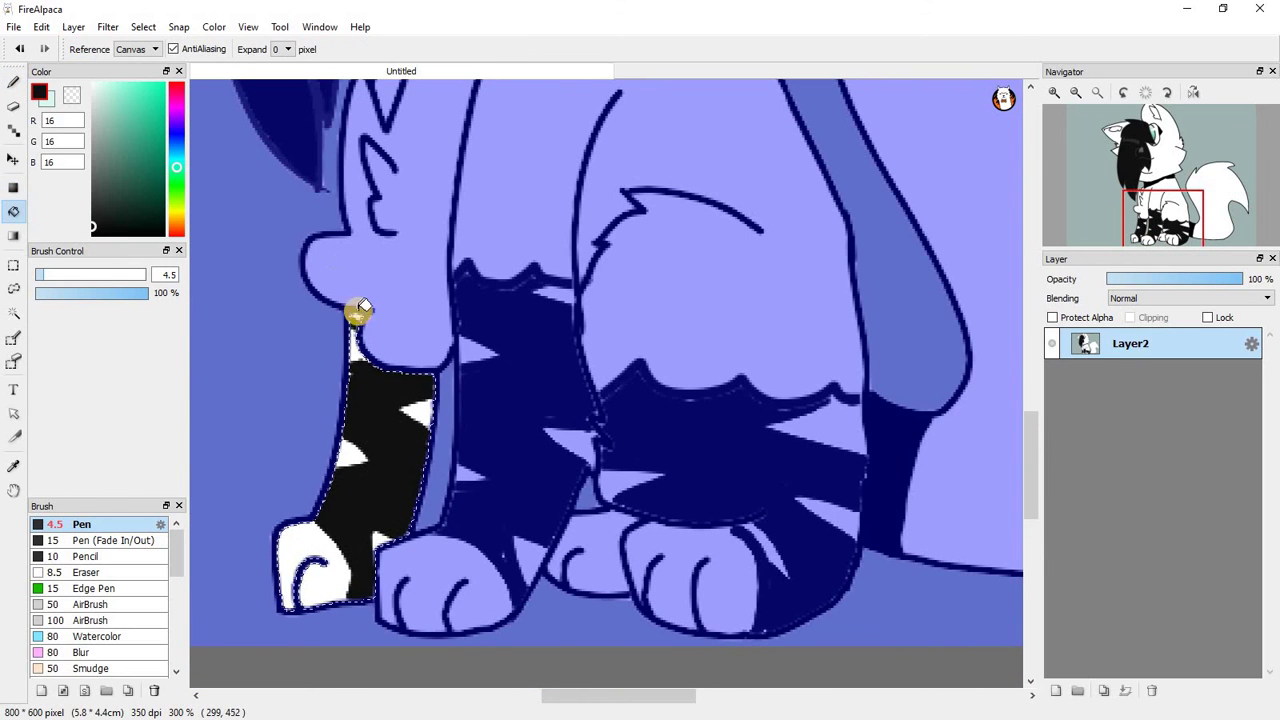
Fill the narrow corner at the very top of the far front leg, above its white stripe, with near-black, RGB 16, 16, 16.
{"action": "scroll", "coordinate": [362, 308], "scroll_direction": "up", "scroll_amount": 4}
{"action": "left_click", "coordinate": [397, 406]}
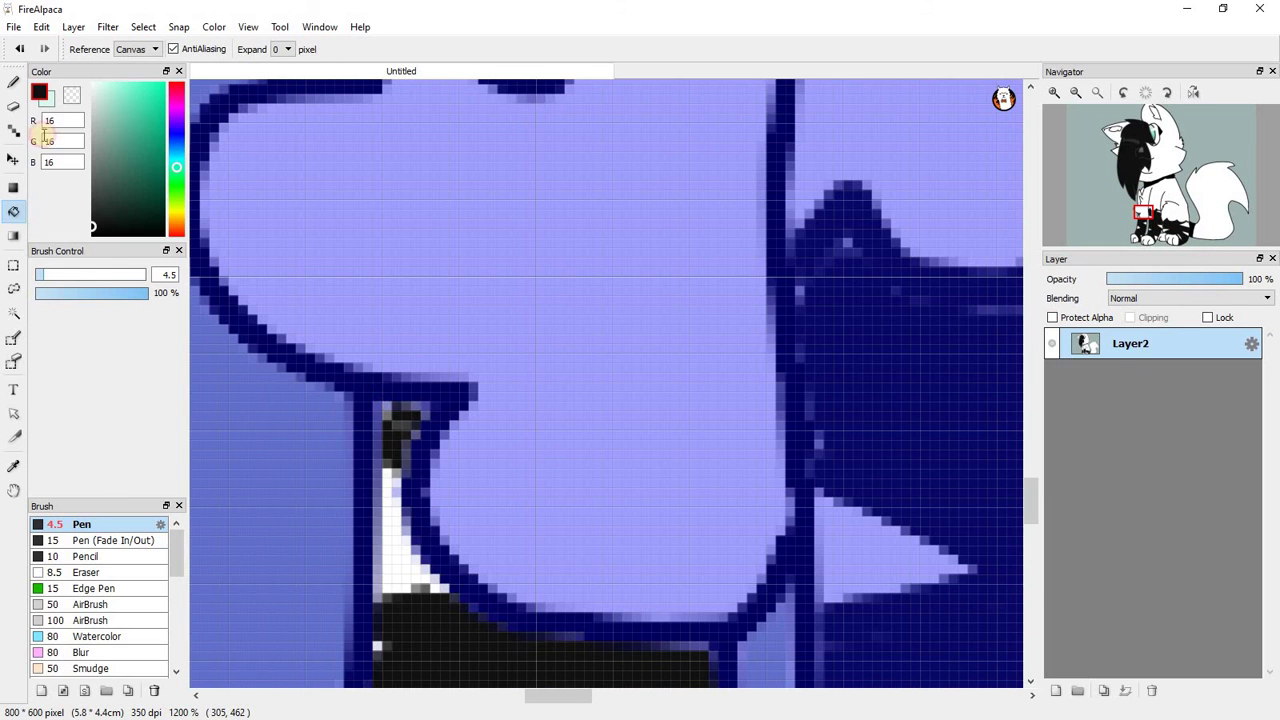
{"action": "left_click", "coordinate": [13, 83]}
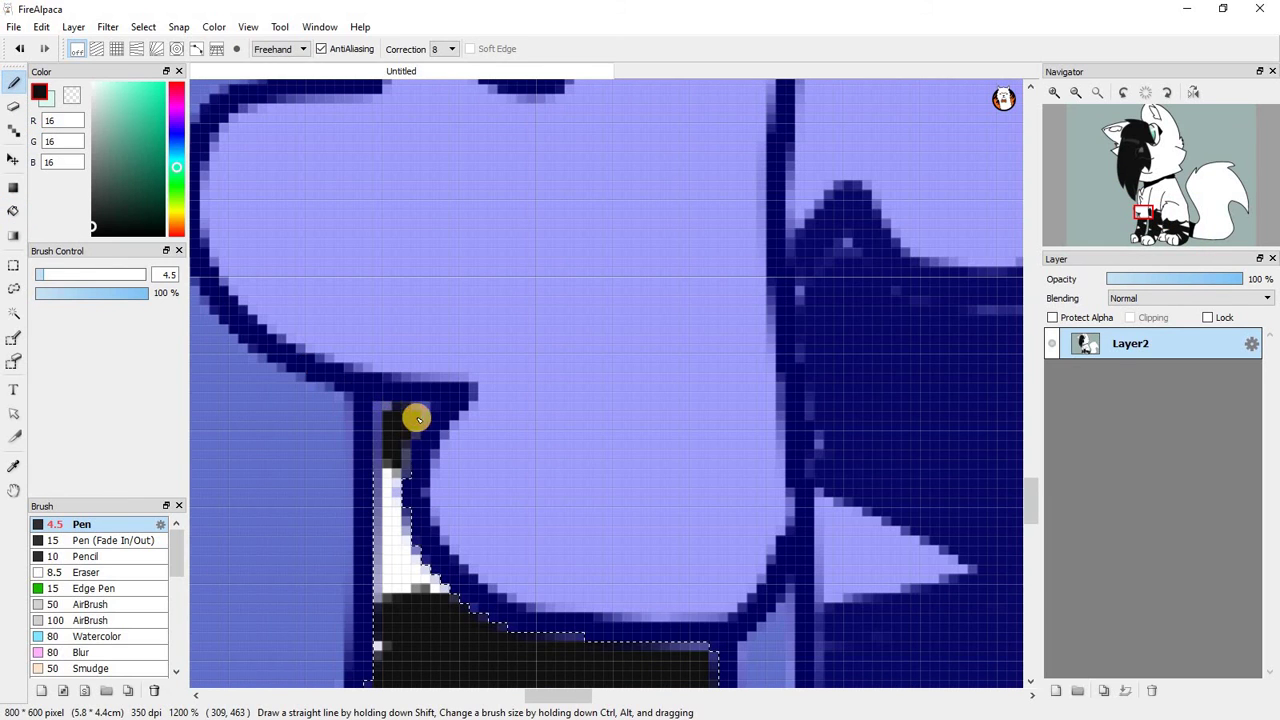
{"action": "scroll", "coordinate": [409, 503], "scroll_direction": "down", "scroll_amount": 3}
{"action": "scroll", "coordinate": [356, 489], "scroll_direction": "up", "scroll_amount": 3}
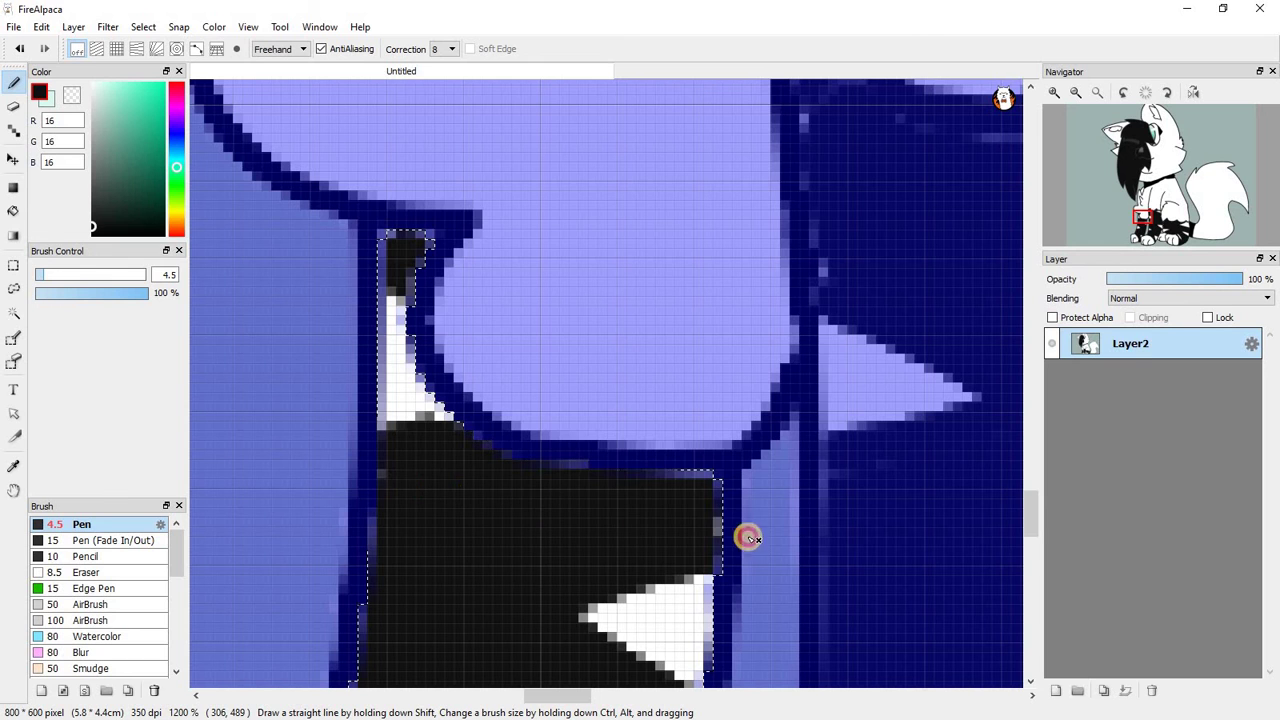
{"action": "scroll", "coordinate": [362, 475], "scroll_direction": "down", "scroll_amount": 6}
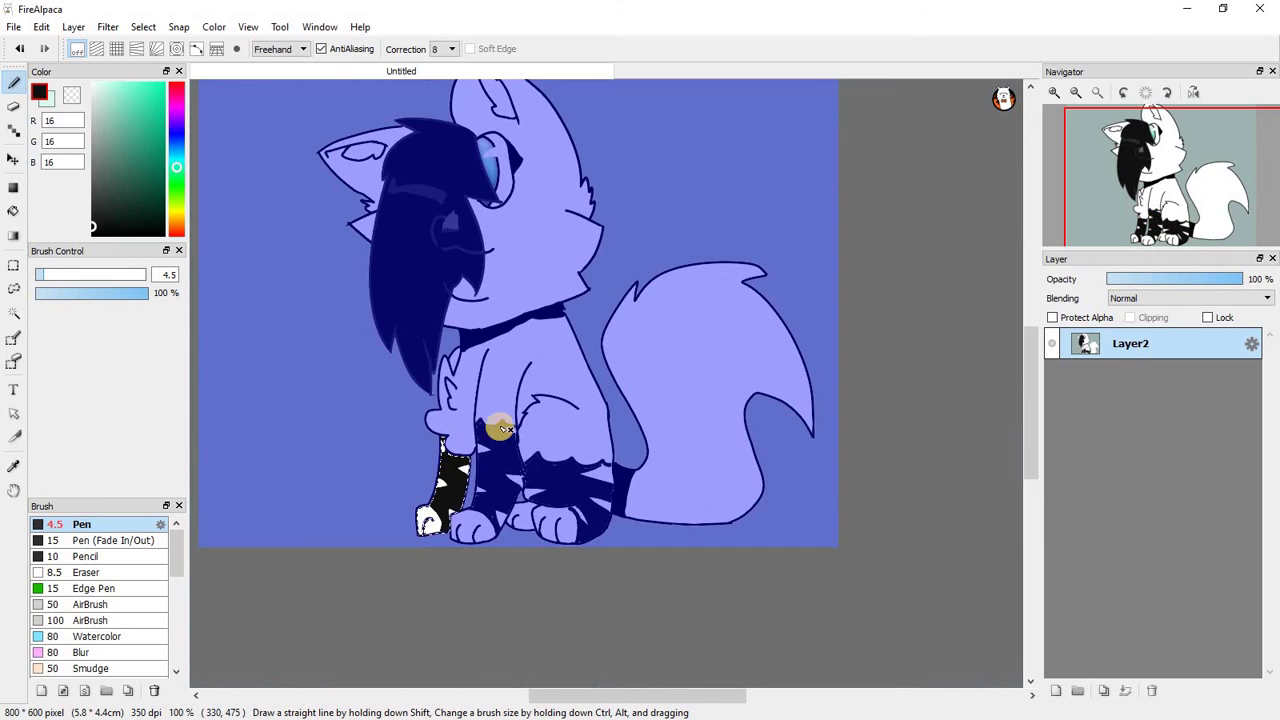
Select the far hind paw with the Magic Wand, then draw near-black over its upper and lower corners beside the near hind paw.
{"action": "scroll", "coordinate": [470, 519], "scroll_direction": "up", "scroll_amount": 6}
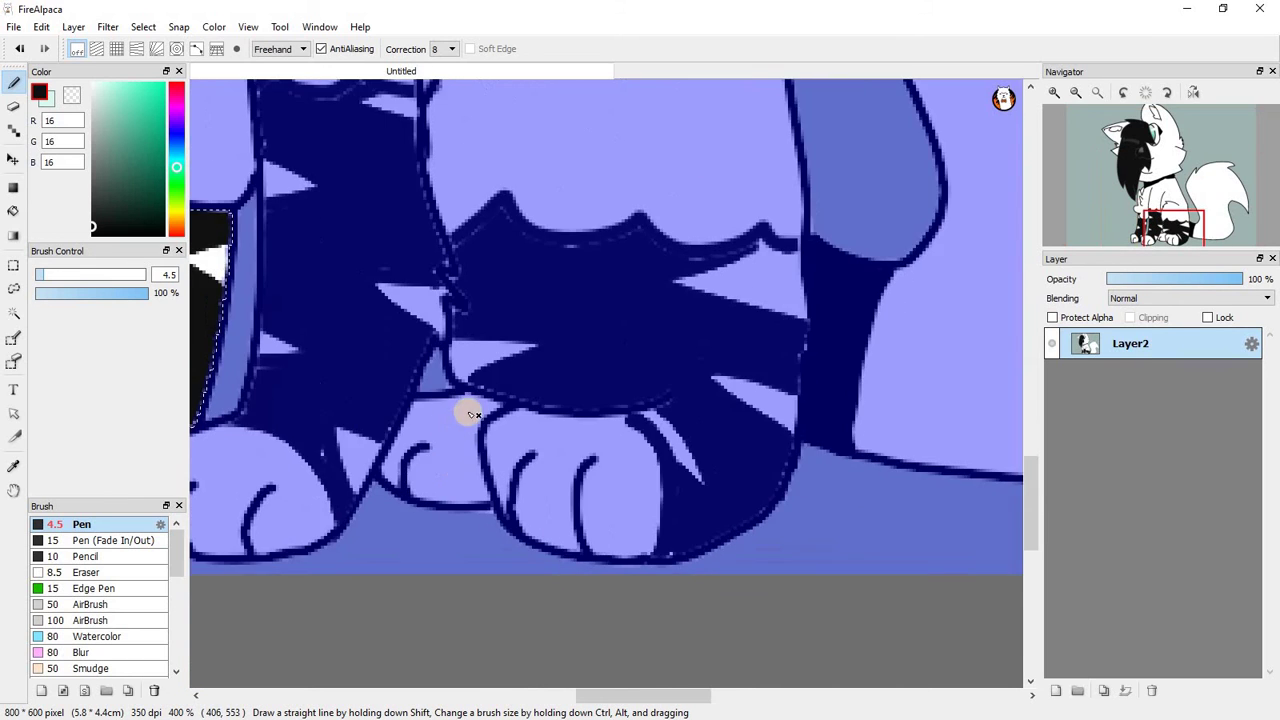
{"action": "left_click", "coordinate": [13, 313]}
{"action": "left_click", "coordinate": [444, 402]}
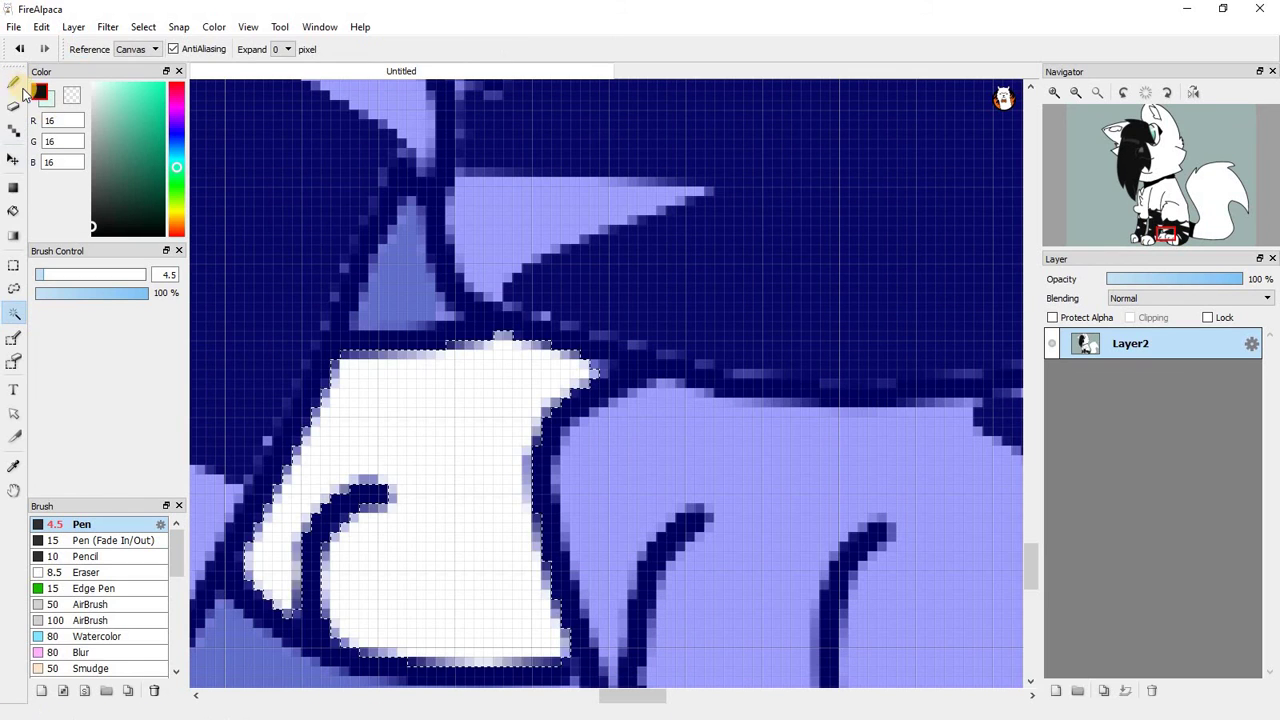
{"action": "mouse_move", "coordinate": [516, 298]}
{"action": "left_mouse_down"}
{"action": "mouse_move", "coordinate": [546, 383]}
{"action": "mouse_move", "coordinate": [523, 711]}
{"action": "mouse_move", "coordinate": [569, 383]}
{"action": "mouse_move", "coordinate": [602, 437]}
{"action": "left_mouse_up"}
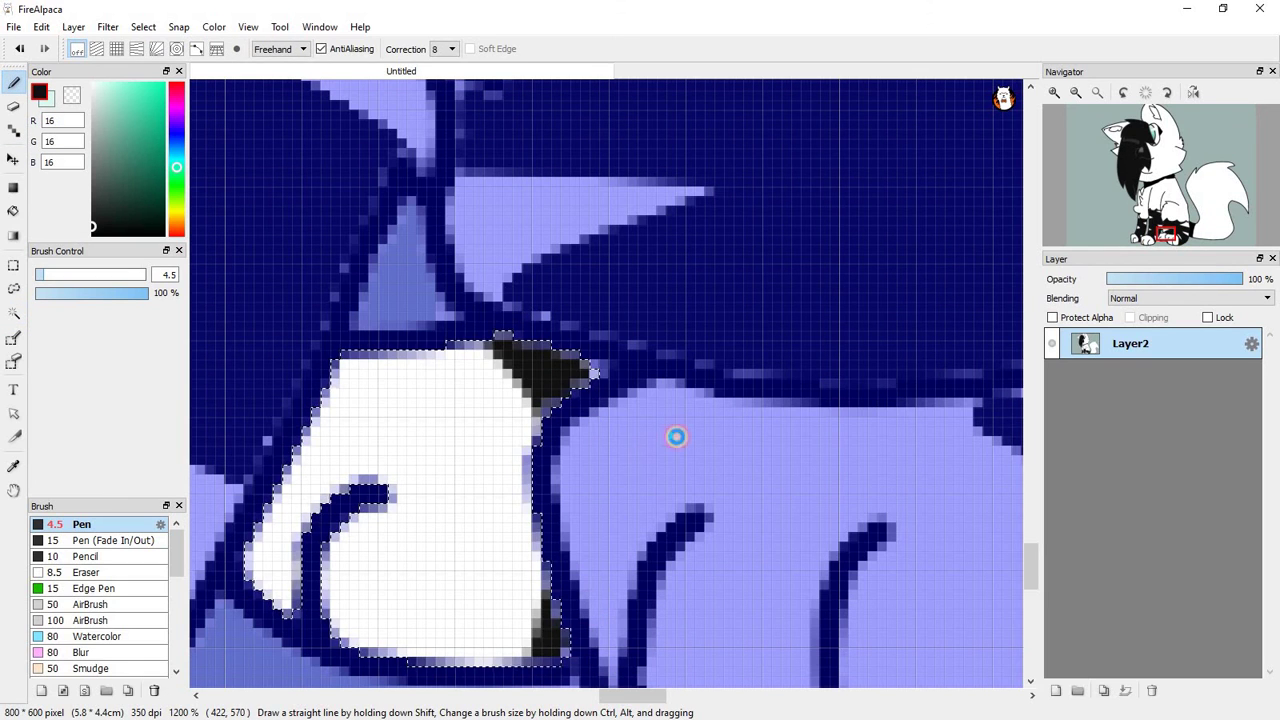
{"action": "scroll", "coordinate": [676, 436], "scroll_direction": "down", "scroll_amount": 8}
{"action": "scroll", "coordinate": [766, 371], "scroll_direction": "up", "scroll_amount": 2}
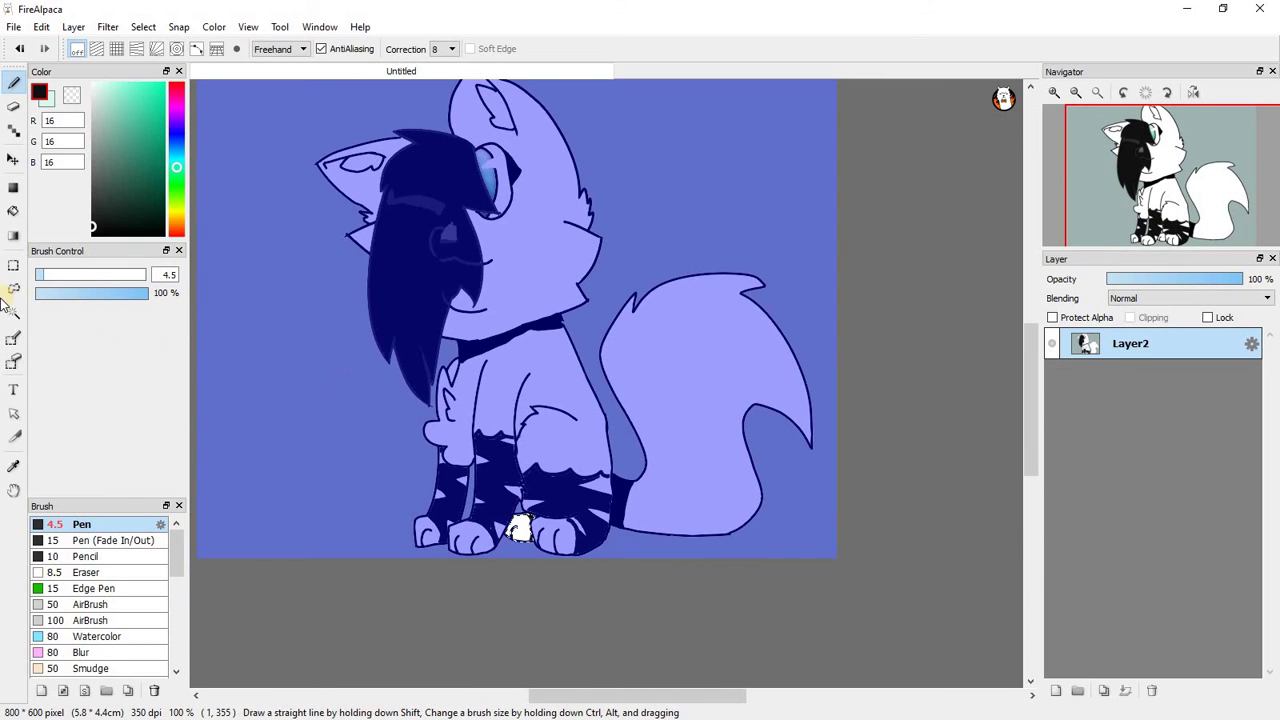
Clear the selection and fill the pale seams inside the near front leg's dark marking with near-black, RGB 16, 16, 16.
{"action": "left_click", "coordinate": [13, 265]}
{"action": "left_click", "coordinate": [237, 360]}
{"action": "scroll", "coordinate": [553, 505], "scroll_direction": "up", "scroll_amount": 2}
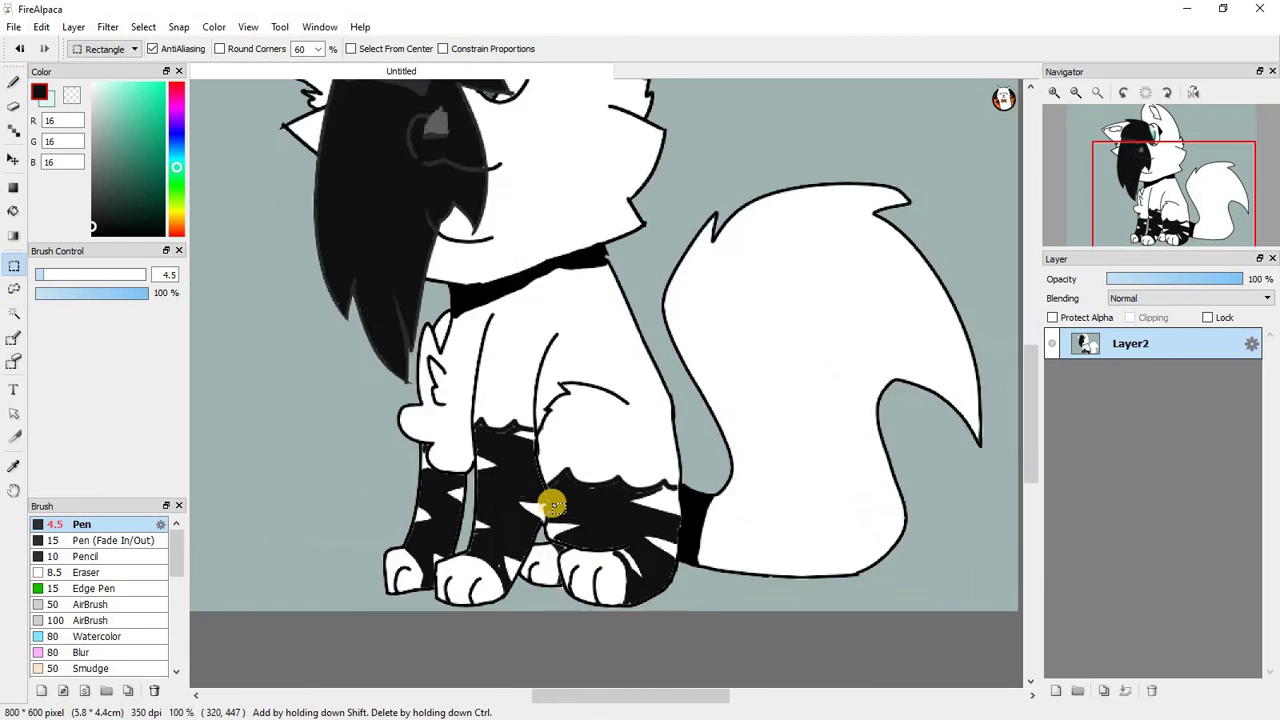
{"action": "scroll", "coordinate": [553, 505], "scroll_direction": "up", "scroll_amount": 2}
{"action": "left_click", "coordinate": [13, 211]}
{"action": "scroll", "coordinate": [648, 473], "scroll_direction": "up", "scroll_amount": 2}
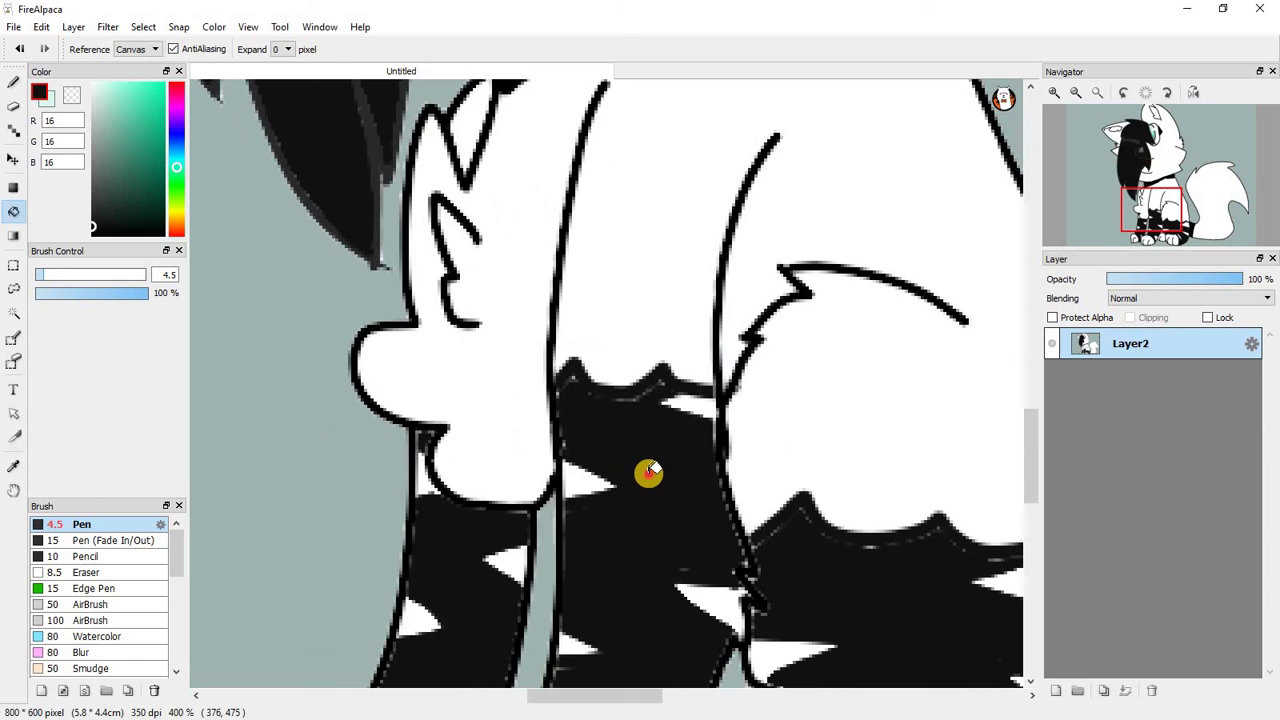
{"action": "left_click", "coordinate": [648, 473]}
{"action": "left_click", "coordinate": [648, 473]}
{"action": "left_click", "coordinate": [648, 473]}
{"action": "scroll", "coordinate": [443, 409], "scroll_direction": "up", "scroll_amount": 1}
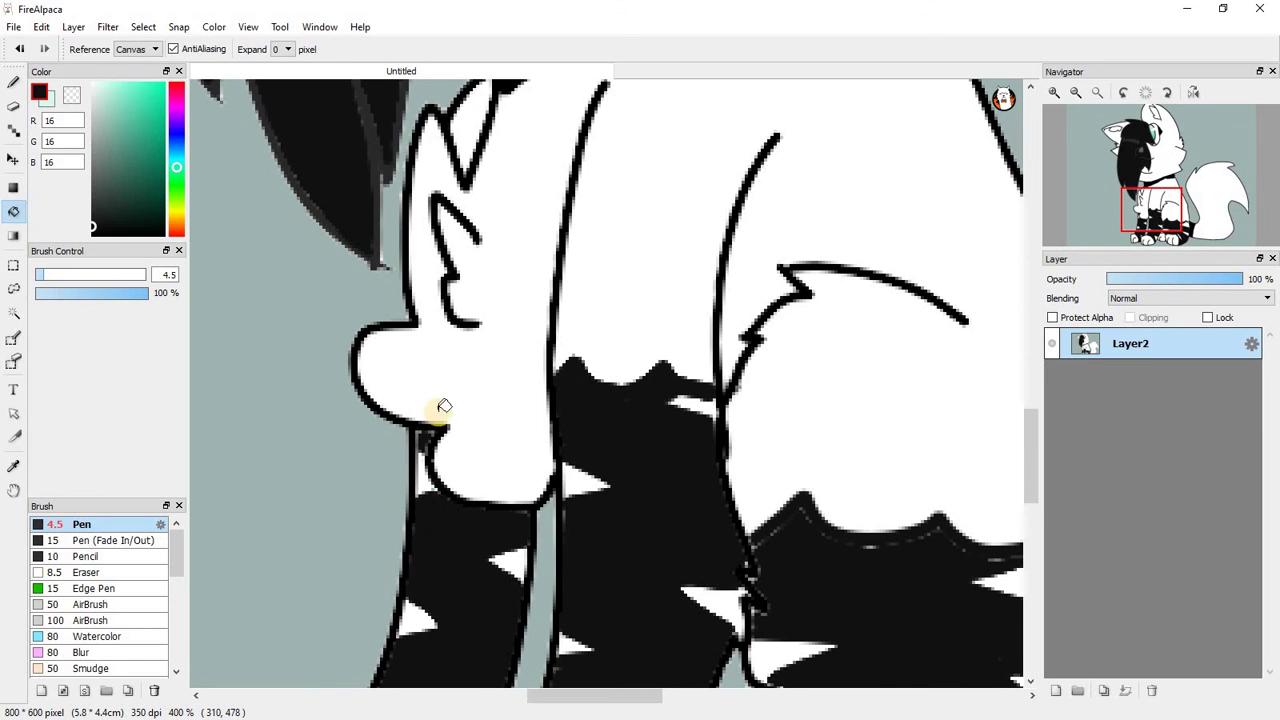
Fill the pale seams in the near hind leg's marking and the leftover spots in the far hind paw's dark corners with near-black.
{"action": "scroll", "coordinate": [374, 326], "scroll_direction": "up", "scroll_amount": 3}
{"action": "scroll", "coordinate": [374, 326], "scroll_direction": "down", "scroll_amount": 3}
{"action": "scroll", "coordinate": [566, 429], "scroll_direction": "down", "scroll_amount": 3}
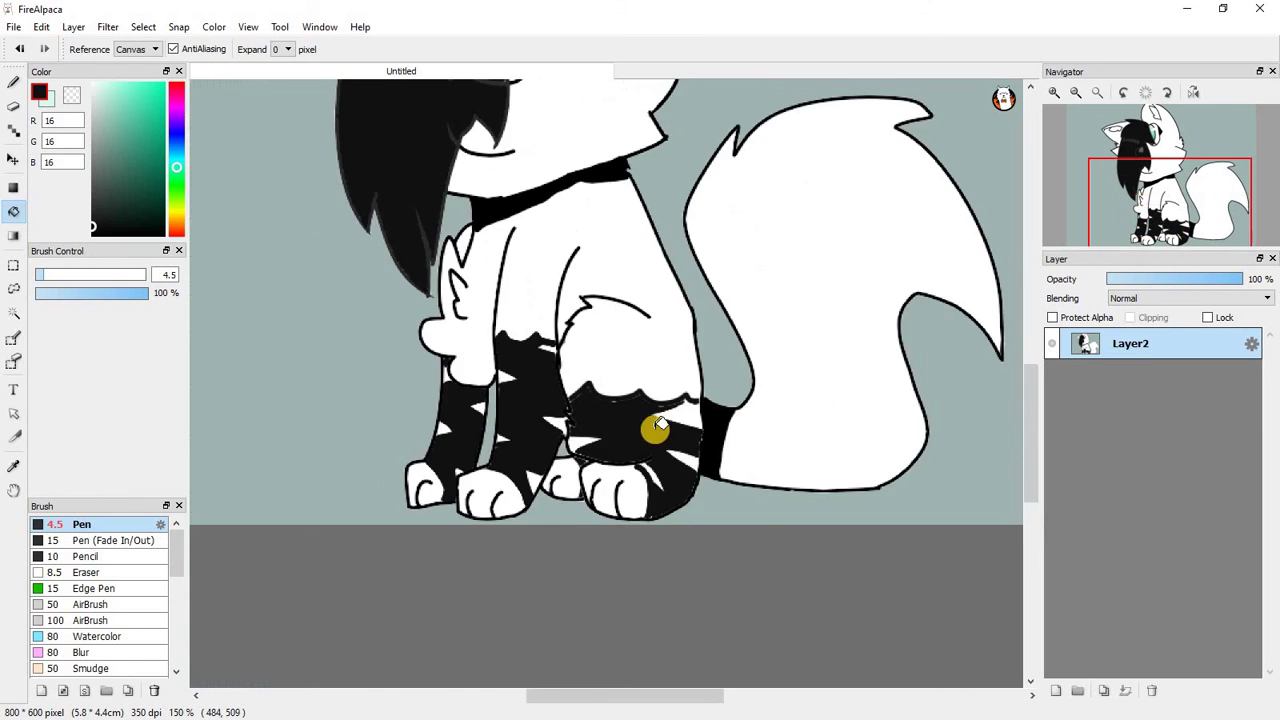
{"action": "scroll", "coordinate": [554, 437], "scroll_direction": "up", "scroll_amount": 4}
{"action": "scroll", "coordinate": [555, 416], "scroll_direction": "down", "scroll_amount": 3}
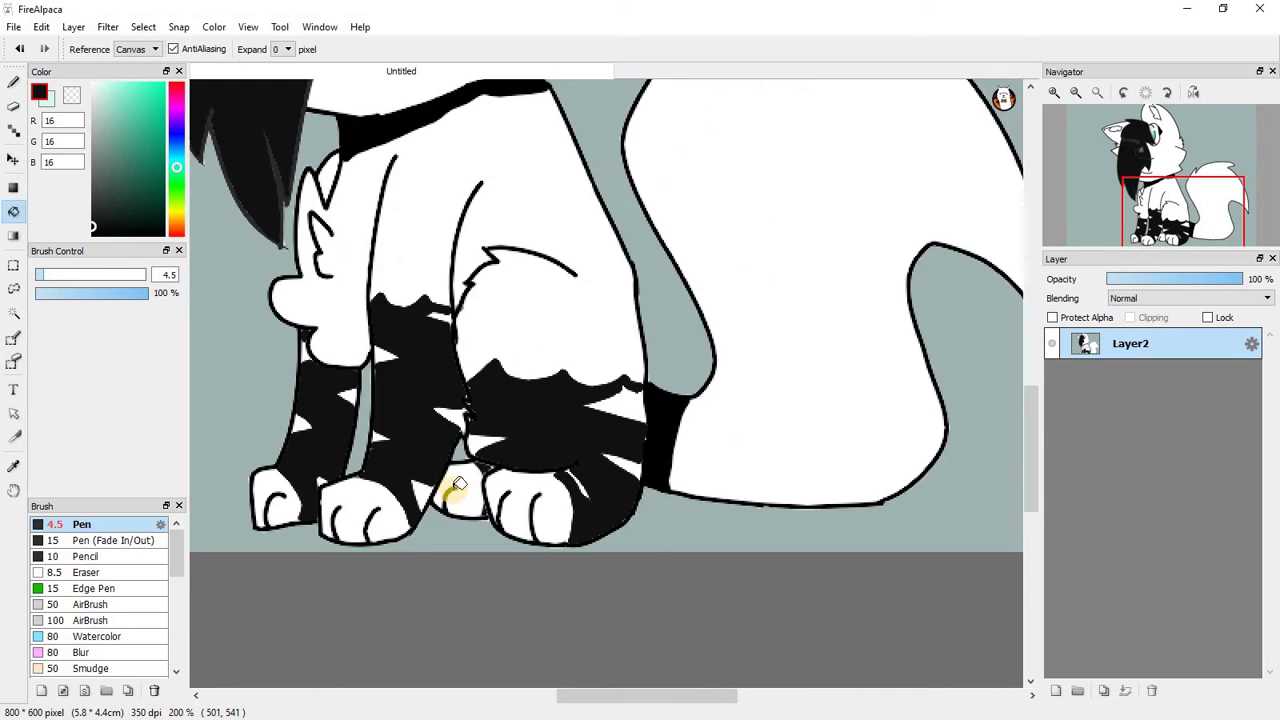
{"action": "scroll", "coordinate": [447, 470], "scroll_direction": "up", "scroll_amount": 4}
{"action": "left_click", "coordinate": [443, 414]}
{"action": "left_click", "coordinate": [433, 583]}
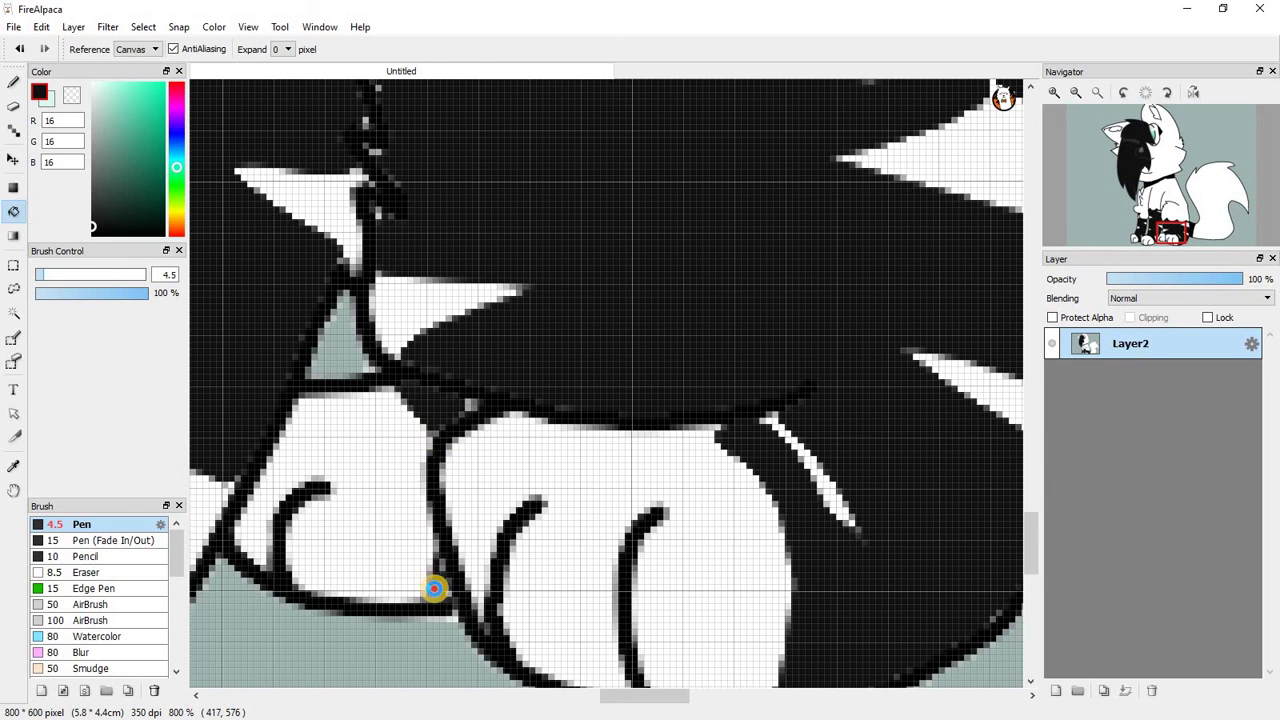
{"action": "scroll", "coordinate": [487, 541], "scroll_direction": "down", "scroll_amount": 5}
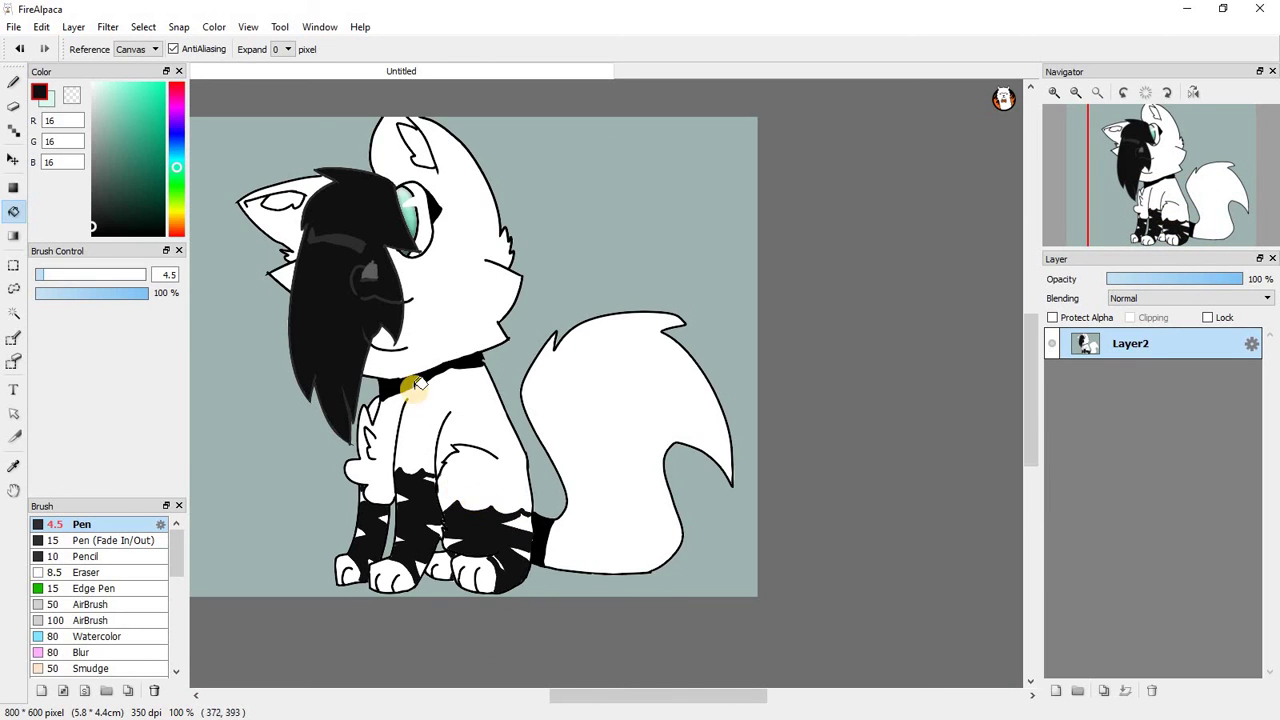
Switch to the Pen and choose a pale cream colour, RGB 240, 234, 214, for drawing on the head.
{"action": "scroll", "coordinate": [416, 385], "scroll_direction": "down", "scroll_amount": 3}
{"action": "scroll", "coordinate": [391, 300], "scroll_direction": "up", "scroll_amount": 6}
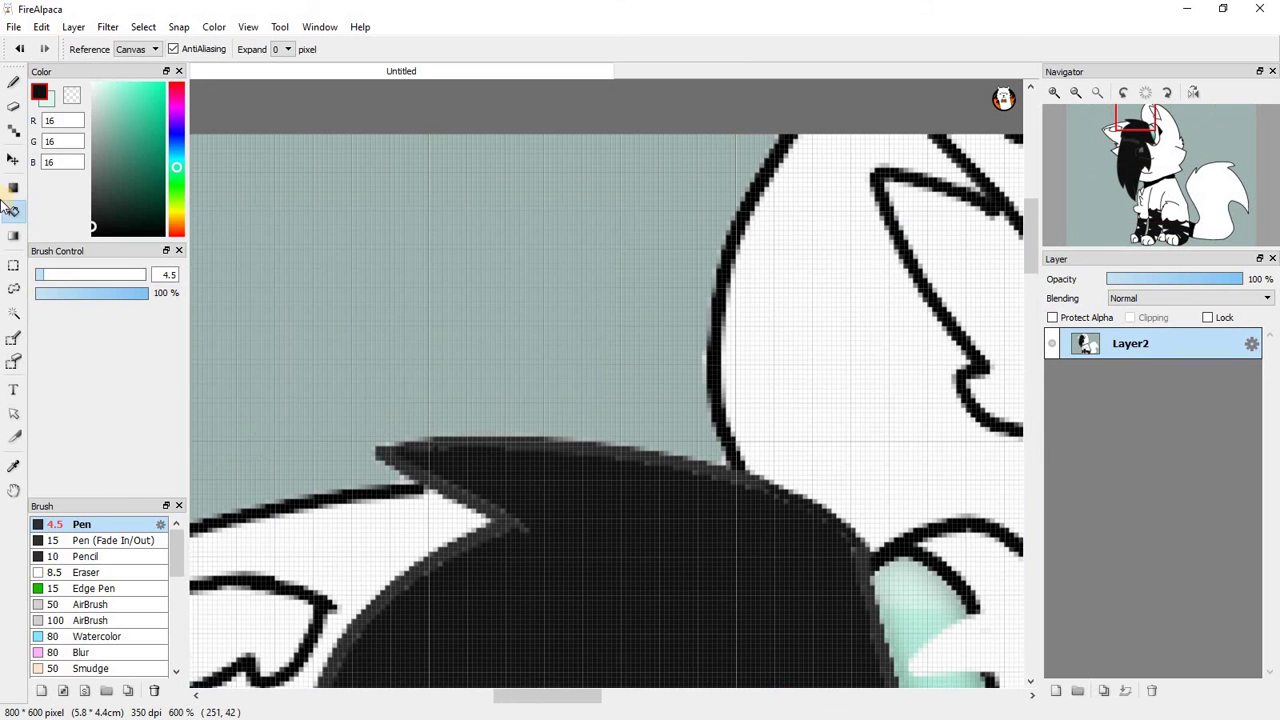
{"action": "left_click", "coordinate": [10, 82]}
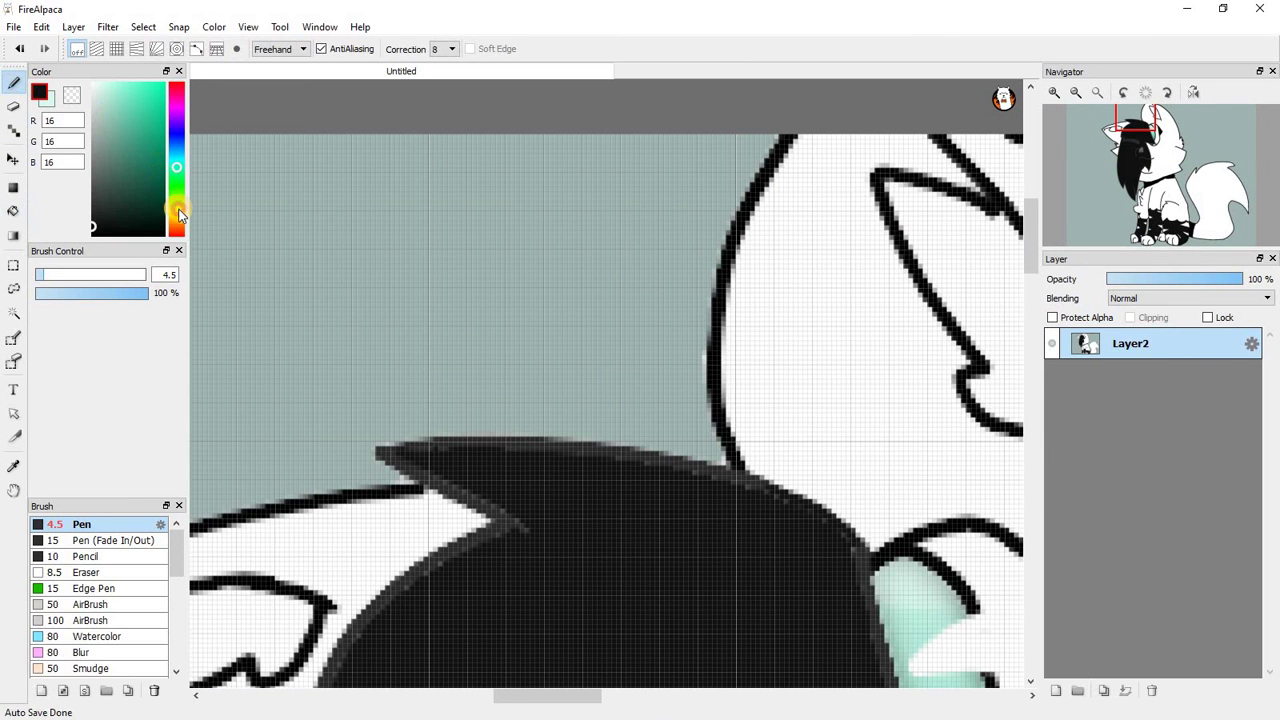
{"action": "left_click", "coordinate": [176, 215]}
{"action": "left_click", "coordinate": [99, 91]}
{"action": "scroll", "coordinate": [486, 337], "scroll_direction": "down", "scroll_amount": 2}
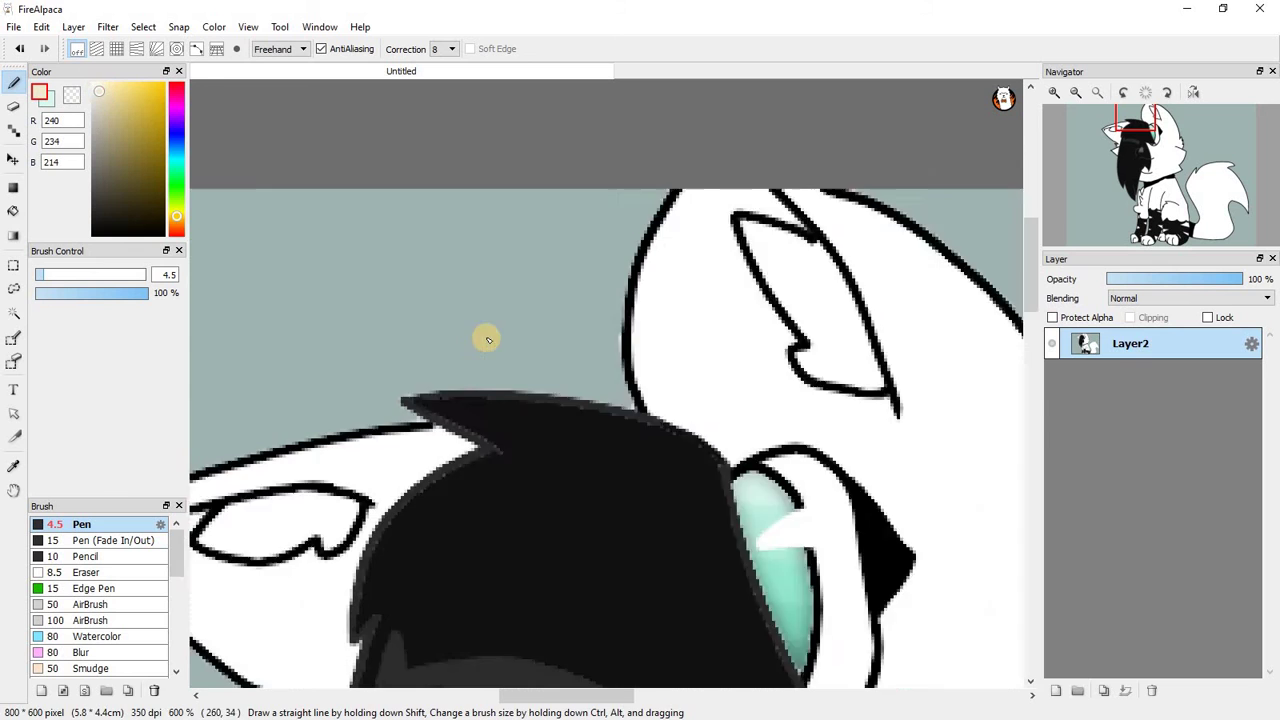
{"action": "scroll", "coordinate": [446, 403], "scroll_direction": "up", "scroll_amount": 2}
{"action": "left_click_drag", "start_coordinate": [533, 452], "coordinate": [502, 507]}
{"action": "left_click_drag", "start_coordinate": [339, 487], "coordinate": [628, 424]}
{"action": "scroll", "coordinate": [466, 423], "scroll_direction": "down", "scroll_amount": 2}
{"action": "scroll", "coordinate": [436, 443], "scroll_direction": "up", "scroll_amount": 2}
{"action": "key", "text": "ctrl+z"}
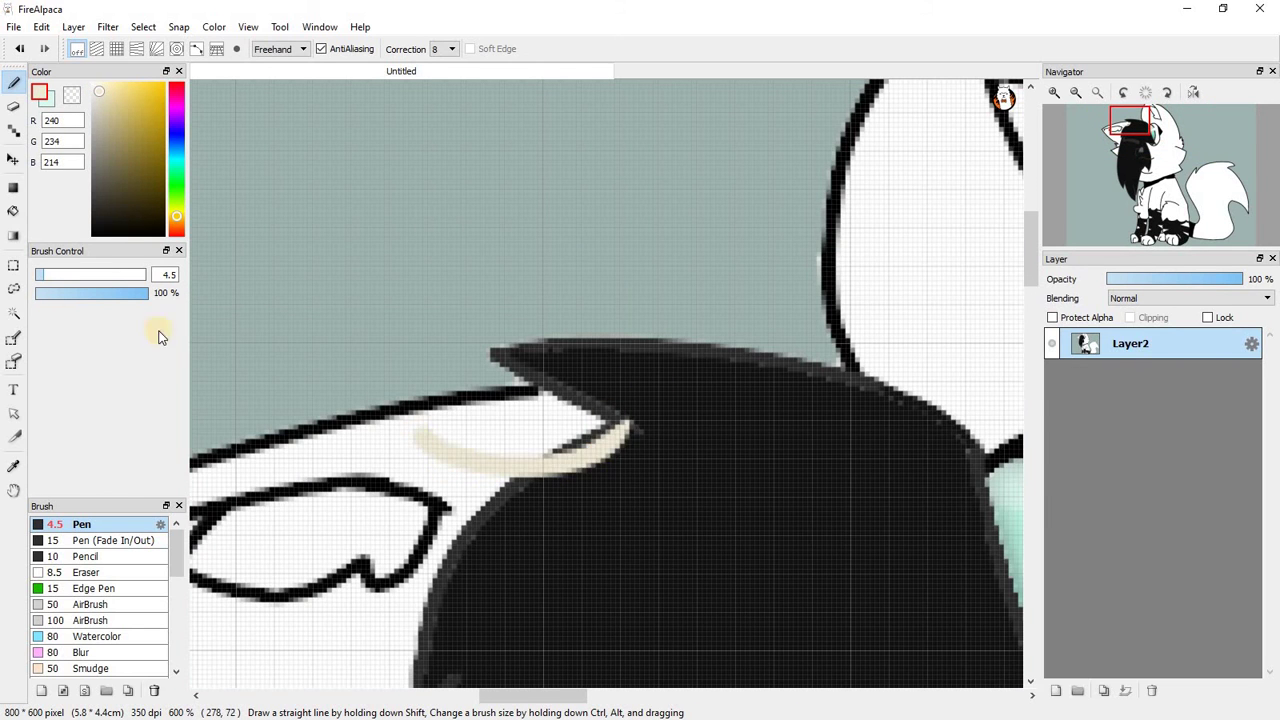
{"action": "key", "text": "ctrl+z"}
Set the pen colour to tan, RGB 209, 196, 146, and outline a curved, pointed horn with a rounded base beside the far ear.
{"action": "left_click", "coordinate": [104, 102]}
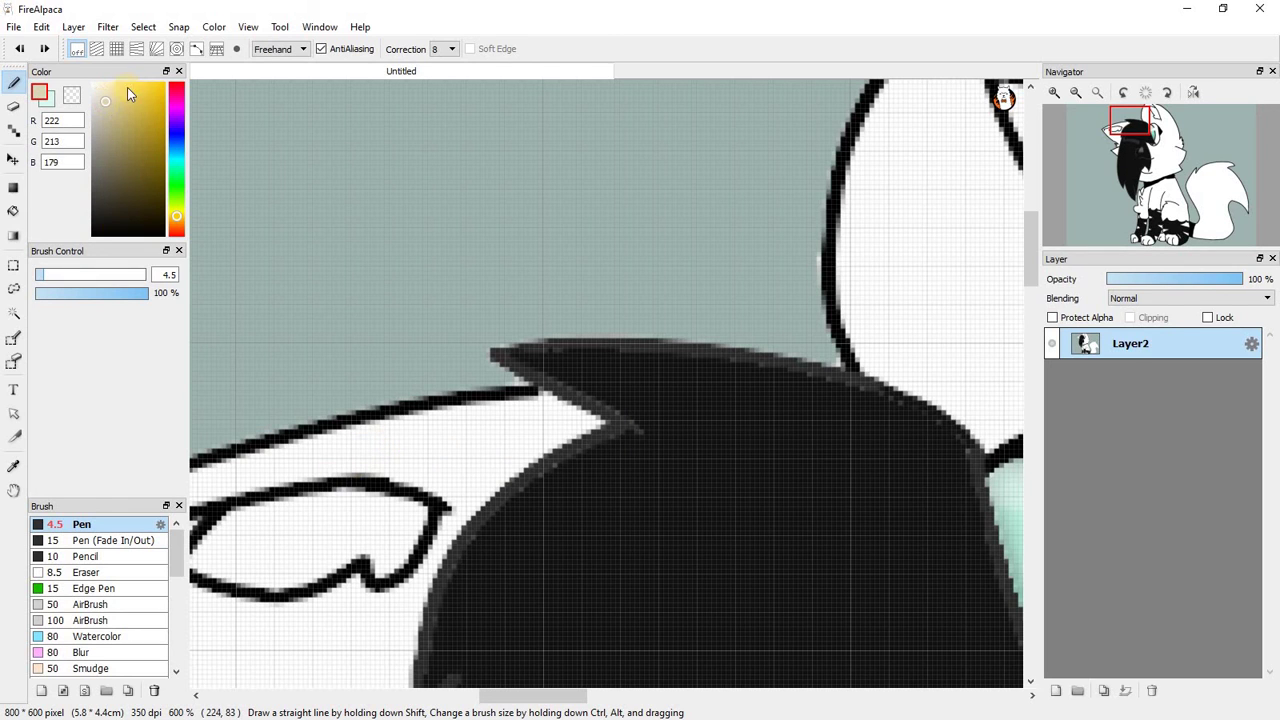
{"action": "left_click_drag", "start_coordinate": [420, 437], "coordinate": [614, 412]}
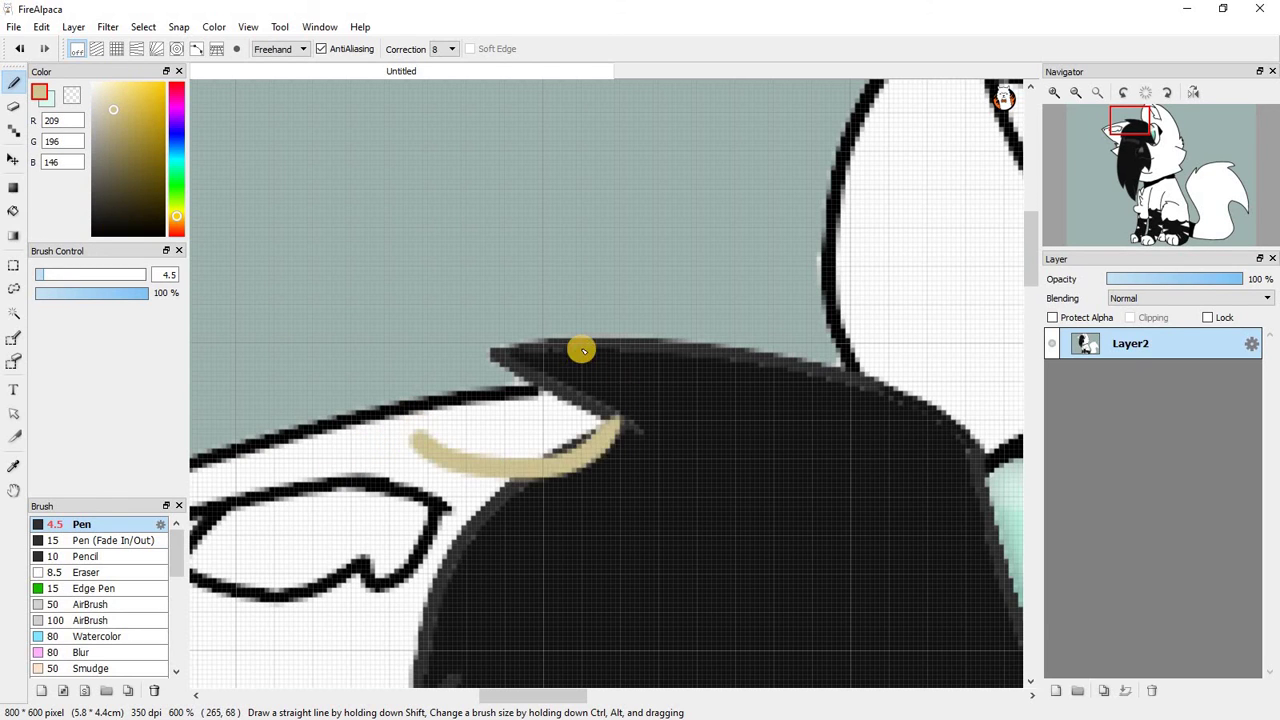
{"action": "scroll", "coordinate": [580, 346], "scroll_direction": "down", "scroll_amount": 2}
{"action": "scroll", "coordinate": [531, 371], "scroll_direction": "up", "scroll_amount": 2}
{"action": "mouse_move", "coordinate": [412, 442]}
{"action": "left_mouse_down"}
{"action": "mouse_move", "coordinate": [421, 271]}
{"action": "mouse_move", "coordinate": [412, 303]}
{"action": "mouse_move", "coordinate": [448, 231]}
{"action": "mouse_move", "coordinate": [527, 186]}
{"action": "mouse_move", "coordinate": [497, 198]}
{"action": "mouse_move", "coordinate": [651, 70]}
{"action": "mouse_move", "coordinate": [663, 40]}
{"action": "left_mouse_up"}
{"action": "scroll", "coordinate": [602, 165], "scroll_direction": "down", "scroll_amount": 2}
{"action": "scroll", "coordinate": [602, 165], "scroll_direction": "up", "scroll_amount": 2}
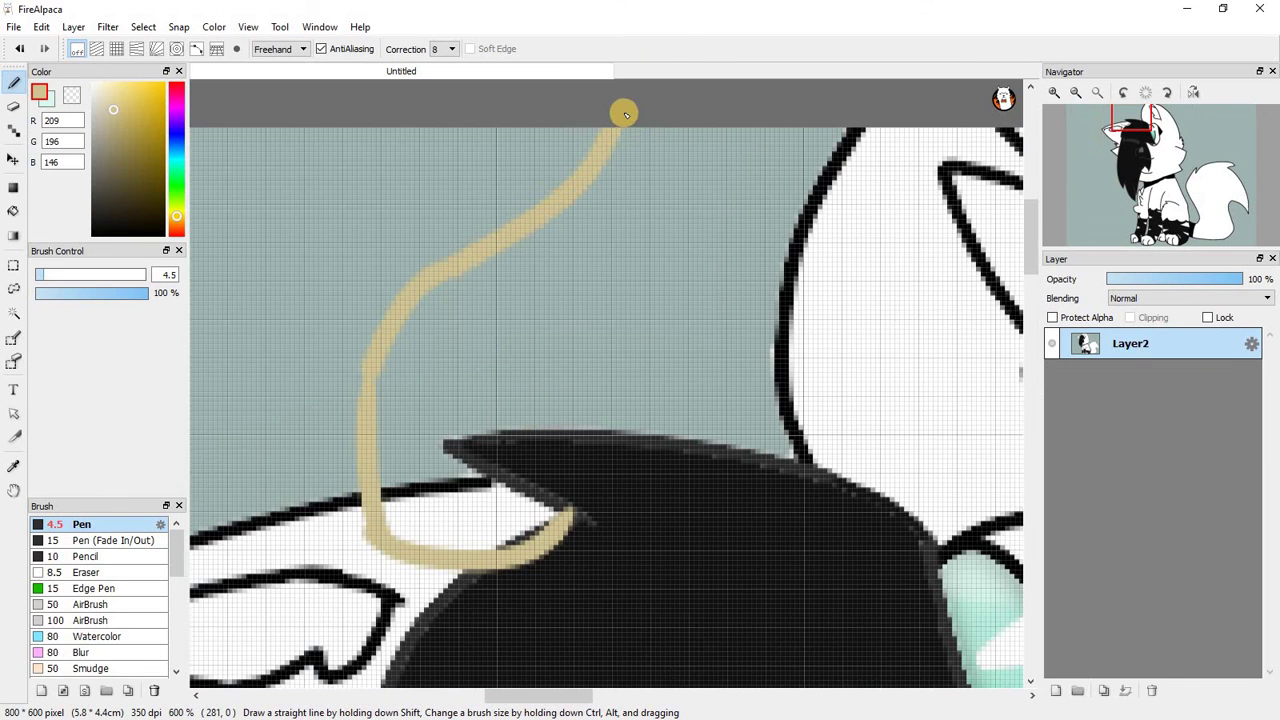
{"action": "left_click_drag", "start_coordinate": [623, 109], "coordinate": [610, 462]}
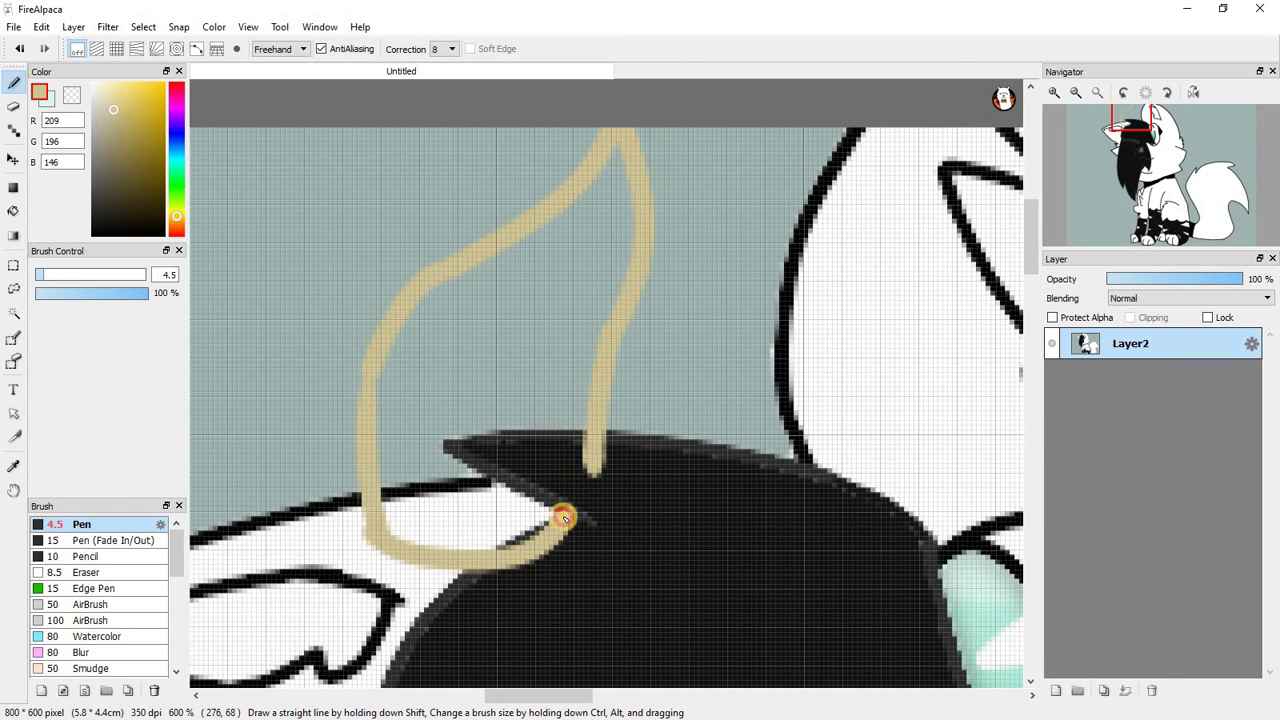
{"action": "scroll", "coordinate": [578, 483], "scroll_direction": "down", "scroll_amount": 4}
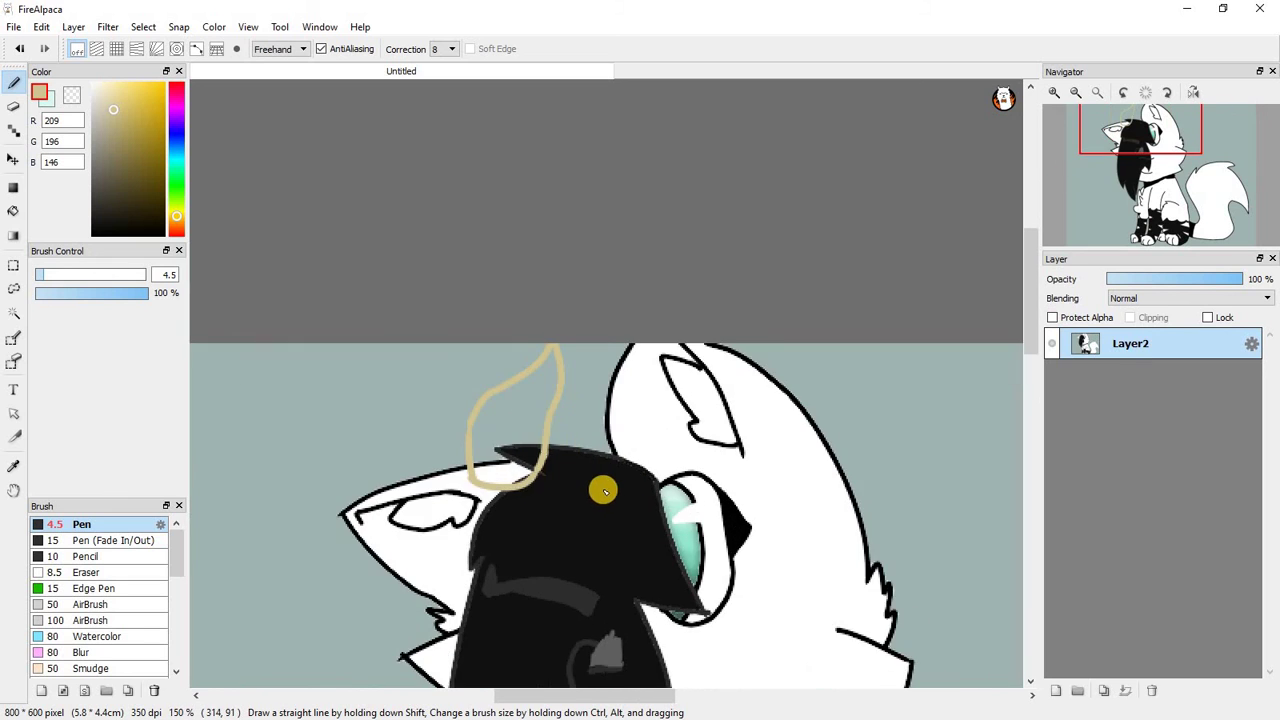
Outline a matching second horn in tan from the hair across the near ear, redoing its inner-ear side and closing its rounded base.
{"action": "scroll", "coordinate": [583, 492], "scroll_direction": "up", "scroll_amount": 1}
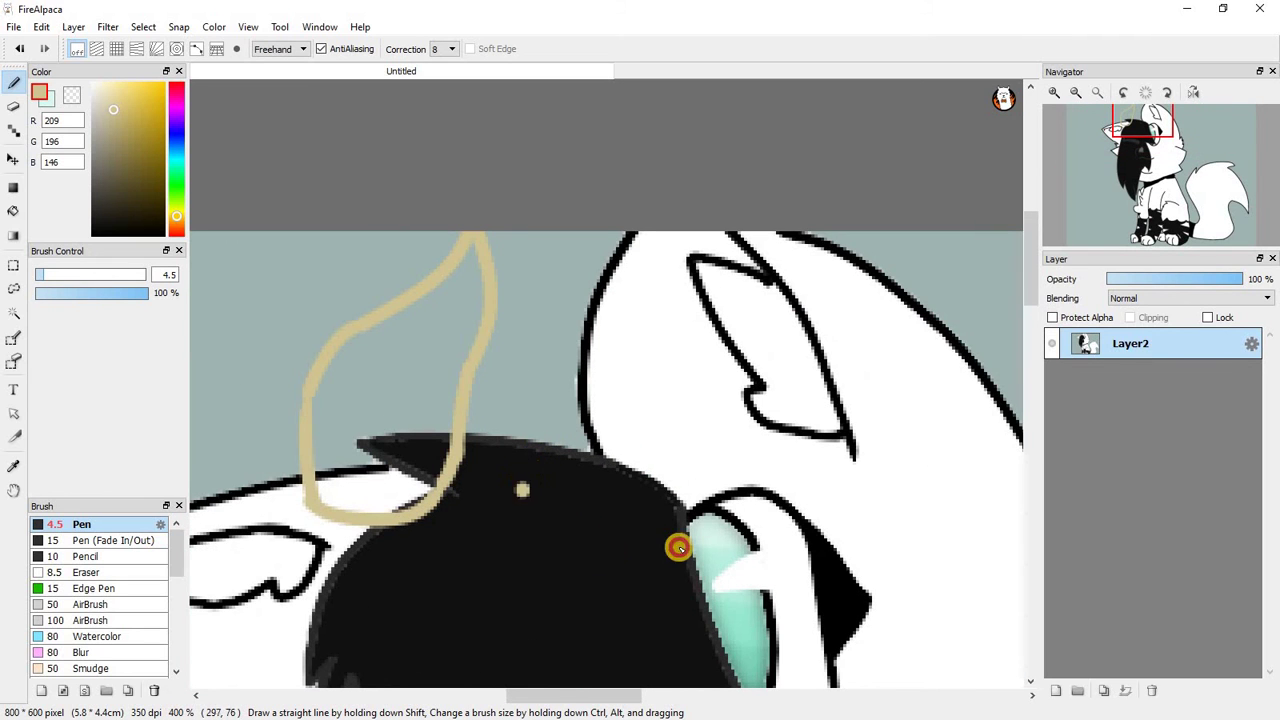
{"action": "mouse_move", "coordinate": [601, 549]}
{"action": "left_mouse_down"}
{"action": "mouse_move", "coordinate": [522, 492]}
{"action": "mouse_move", "coordinate": [545, 412]}
{"action": "left_mouse_up"}
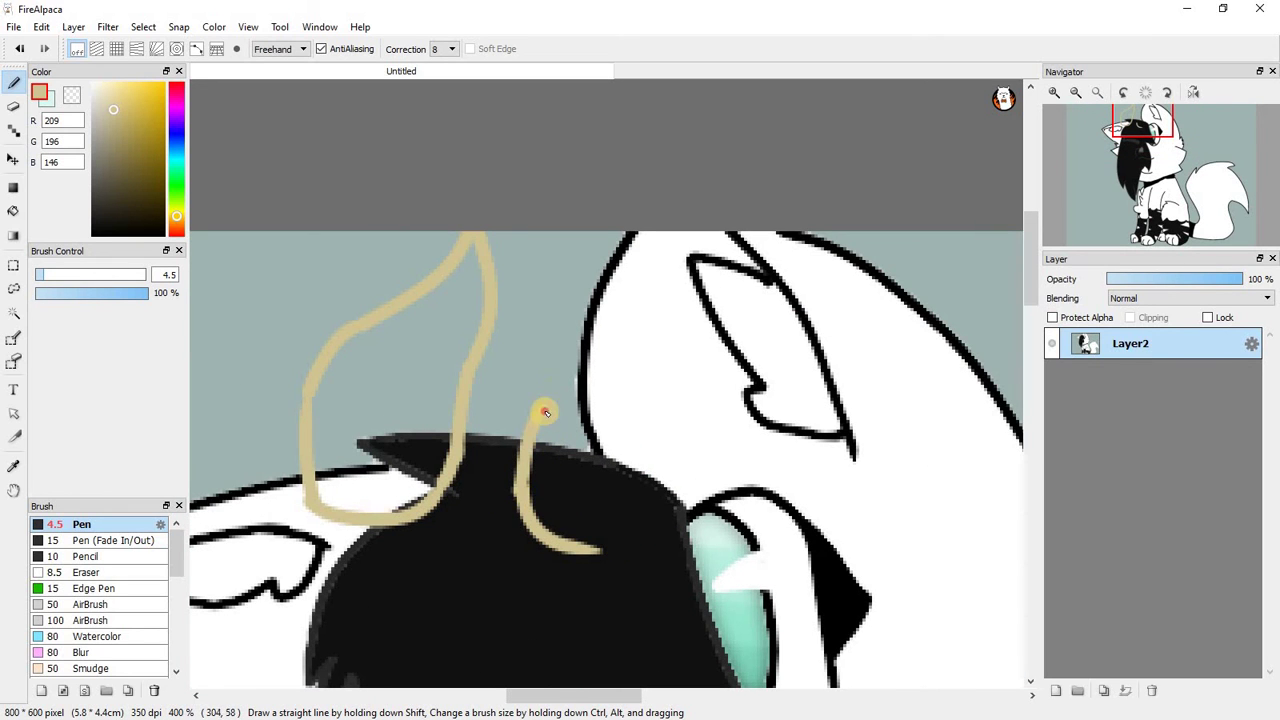
{"action": "mouse_move", "coordinate": [617, 336]}
{"action": "left_mouse_down"}
{"action": "mouse_move", "coordinate": [691, 205]}
{"action": "mouse_move", "coordinate": [676, 373]}
{"action": "mouse_move", "coordinate": [669, 364]}
{"action": "mouse_move", "coordinate": [675, 461]}
{"action": "left_mouse_up"}
{"action": "key", "text": "ctrl+z"}
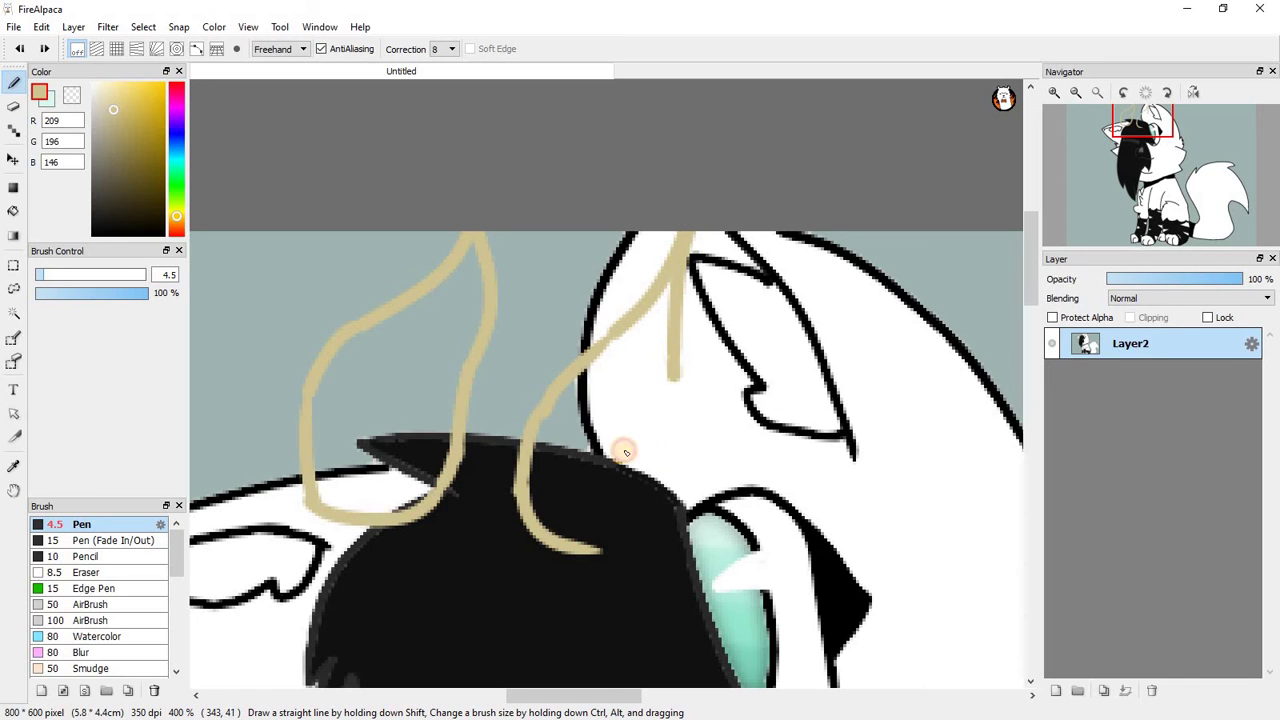
{"action": "key", "text": "ctrl+z"}
{"action": "key", "text": "ctrl+z"}
{"action": "key", "text": "ctrl+z"}
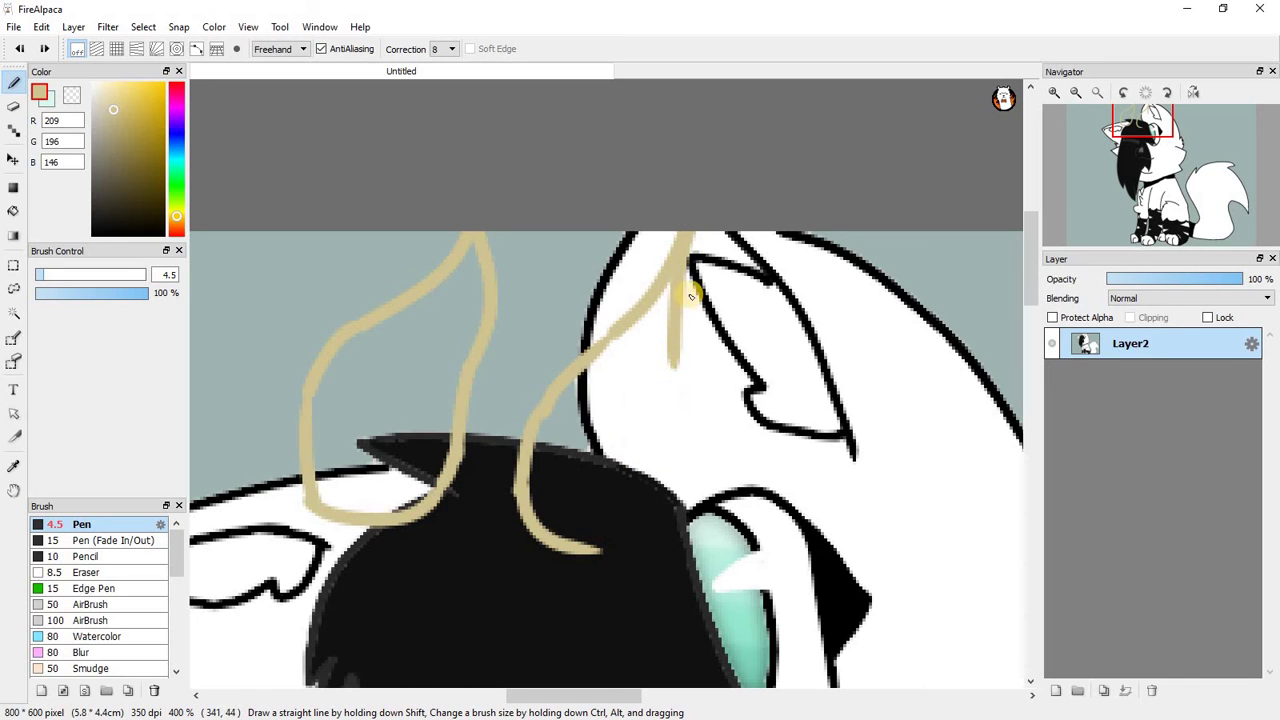
{"action": "mouse_move", "coordinate": [706, 218]}
{"action": "left_mouse_down"}
{"action": "mouse_move", "coordinate": [722, 296]}
{"action": "mouse_move", "coordinate": [704, 413]}
{"action": "left_mouse_up"}
{"action": "mouse_move", "coordinate": [718, 290]}
{"action": "left_mouse_down"}
{"action": "mouse_move", "coordinate": [691, 409]}
{"action": "mouse_move", "coordinate": [645, 505]}
{"action": "left_mouse_up"}
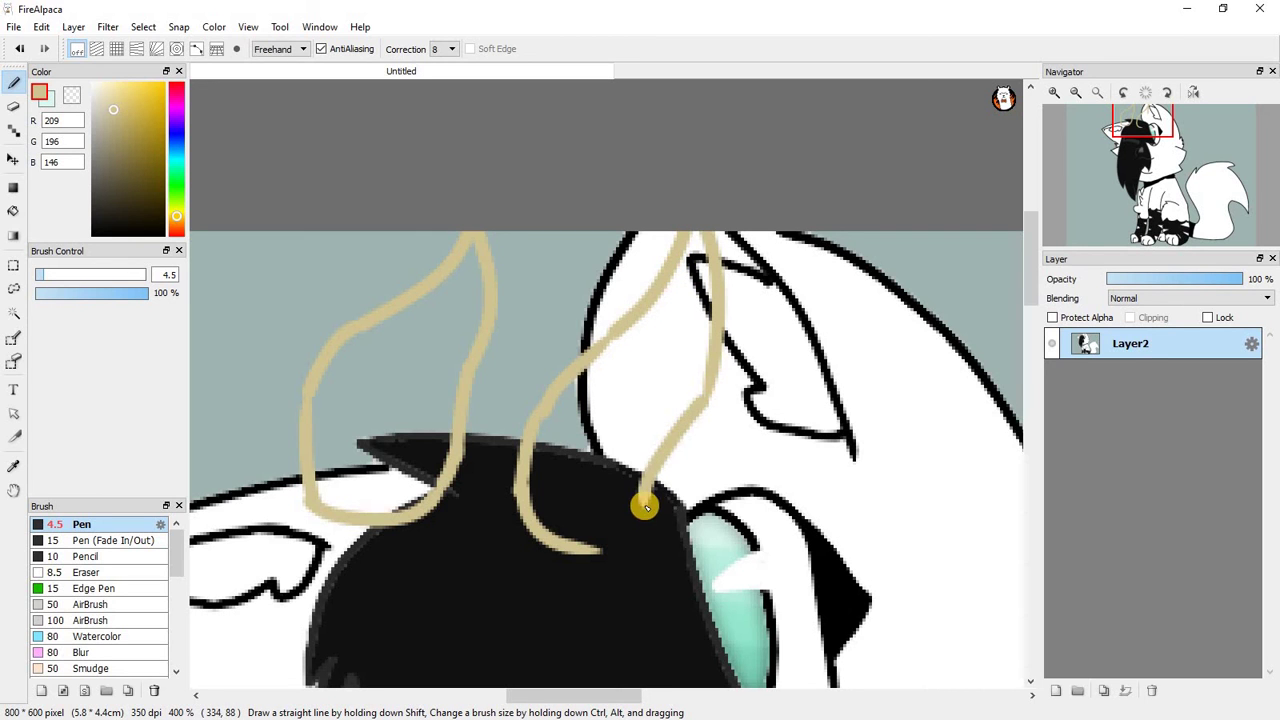
{"action": "scroll", "coordinate": [577, 560], "scroll_direction": "up", "scroll_amount": 3}
{"action": "mouse_move", "coordinate": [620, 549]}
{"action": "left_mouse_down"}
{"action": "mouse_move", "coordinate": [668, 533]}
{"action": "mouse_move", "coordinate": [796, 356]}
{"action": "left_mouse_up"}
{"action": "scroll", "coordinate": [693, 536], "scroll_direction": "down", "scroll_amount": 5}
Fill every section inside both horn outlines with pale cream, RGB 244, 238, 215.
{"action": "scroll", "coordinate": [585, 516], "scroll_direction": "up", "scroll_amount": 4}
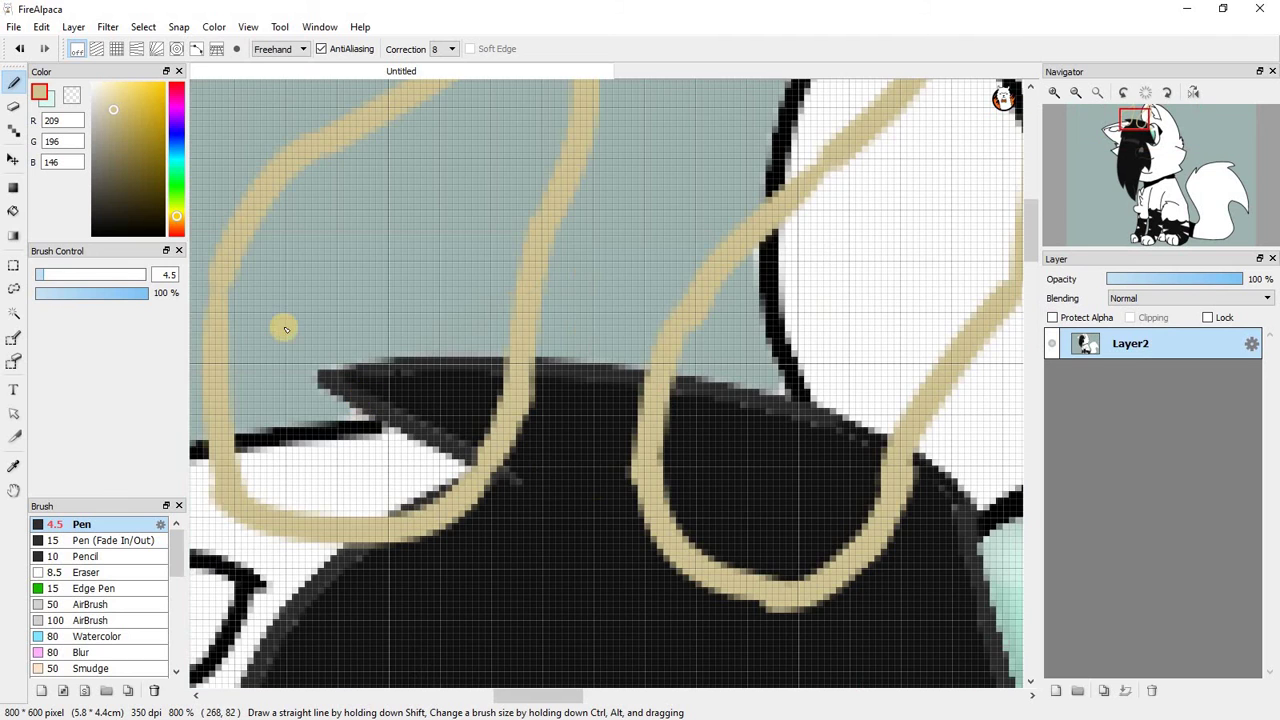
{"action": "left_click", "coordinate": [46, 93]}
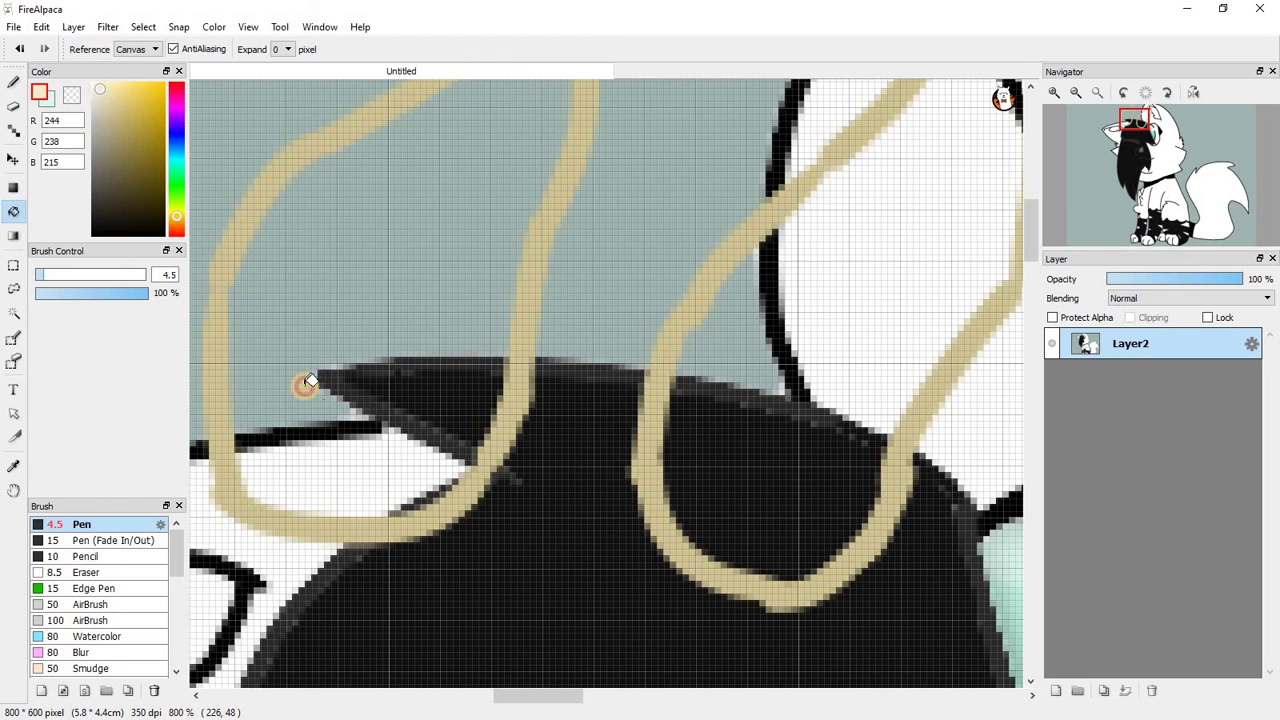
{"action": "left_click", "coordinate": [356, 466]}
{"action": "left_click", "coordinate": [415, 400]}
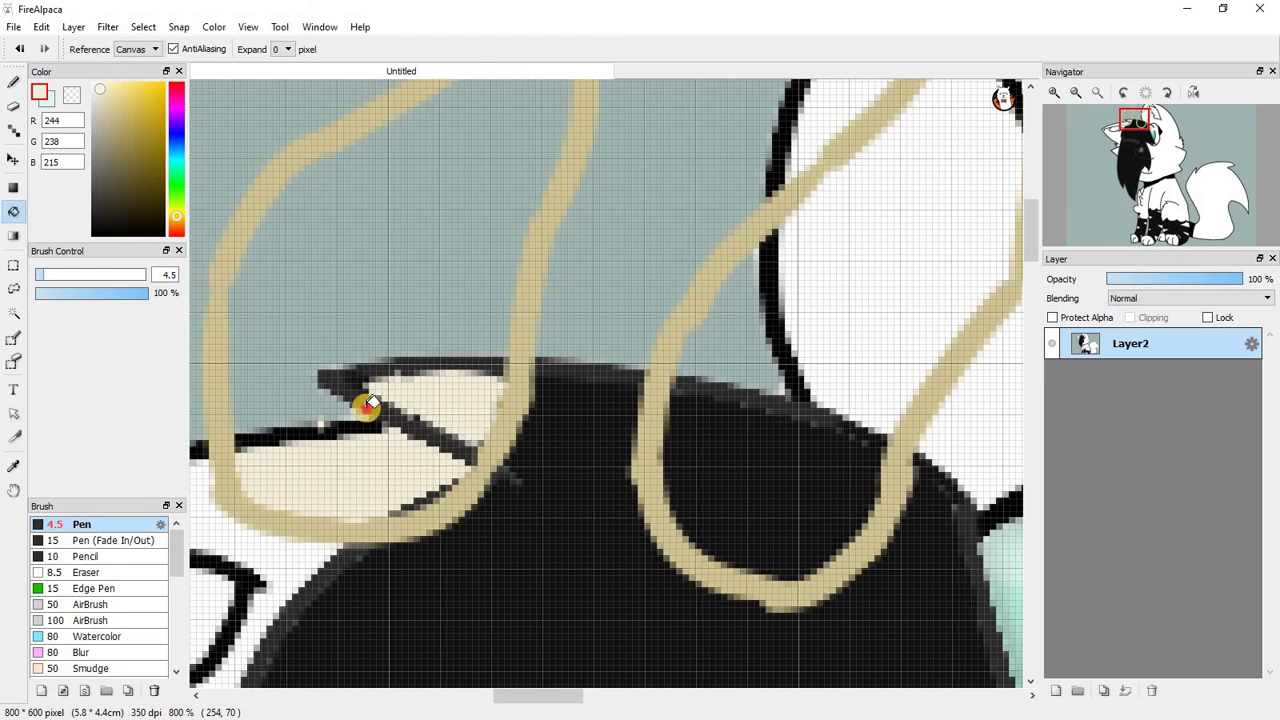
{"action": "left_click", "coordinate": [392, 288]}
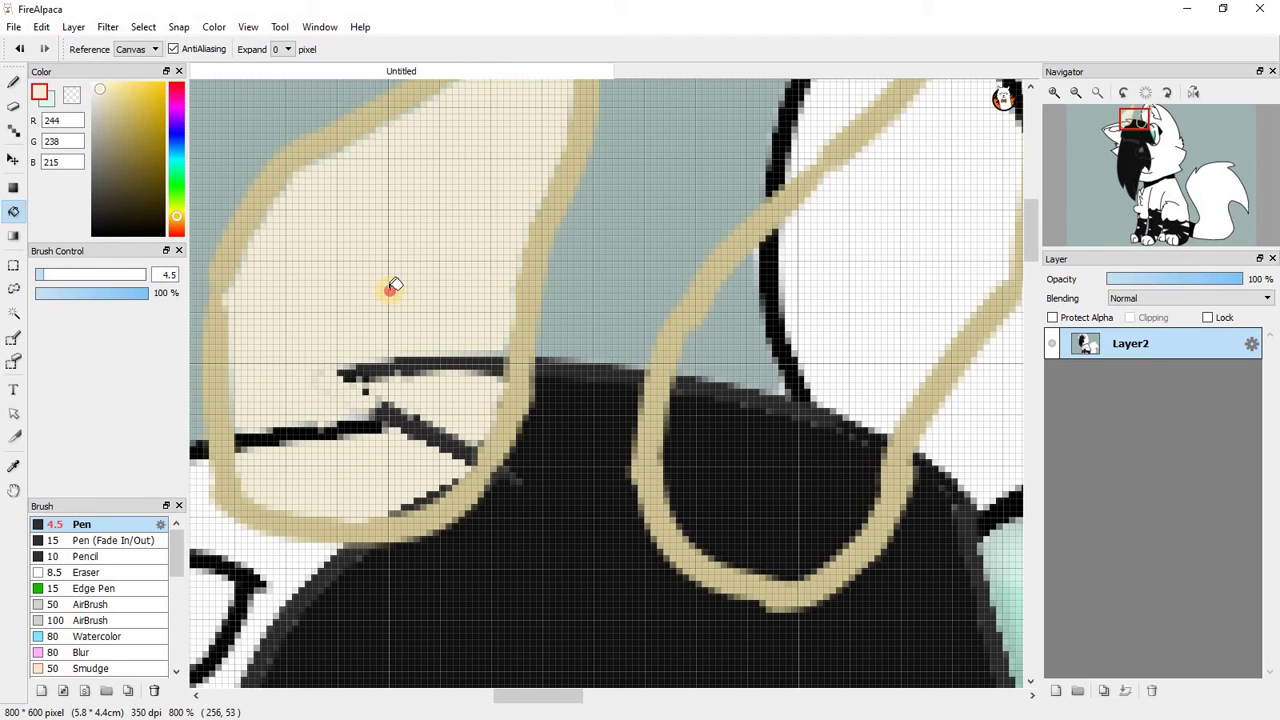
{"action": "left_click", "coordinate": [862, 325]}
{"action": "left_click", "coordinate": [757, 346]}
{"action": "left_click", "coordinate": [751, 488]}
{"action": "scroll", "coordinate": [866, 307], "scroll_direction": "down", "scroll_amount": 3}
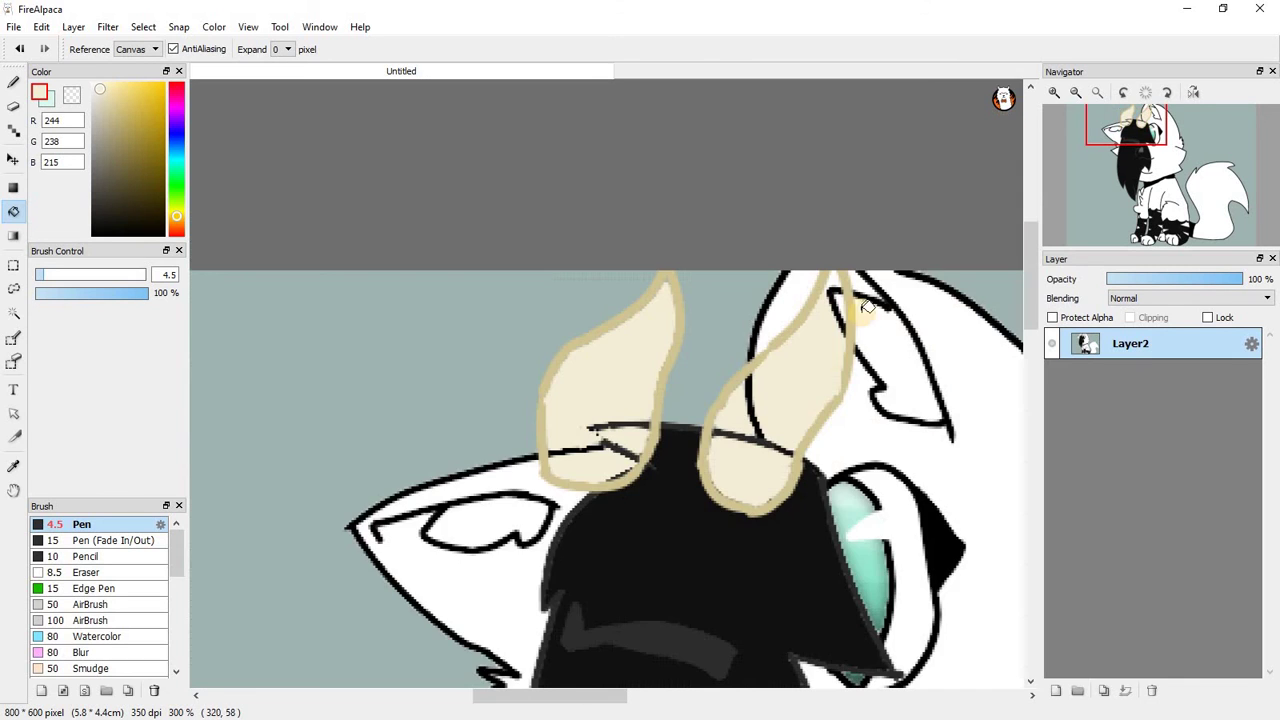
{"action": "scroll", "coordinate": [866, 307], "scroll_direction": "up", "scroll_amount": 3}
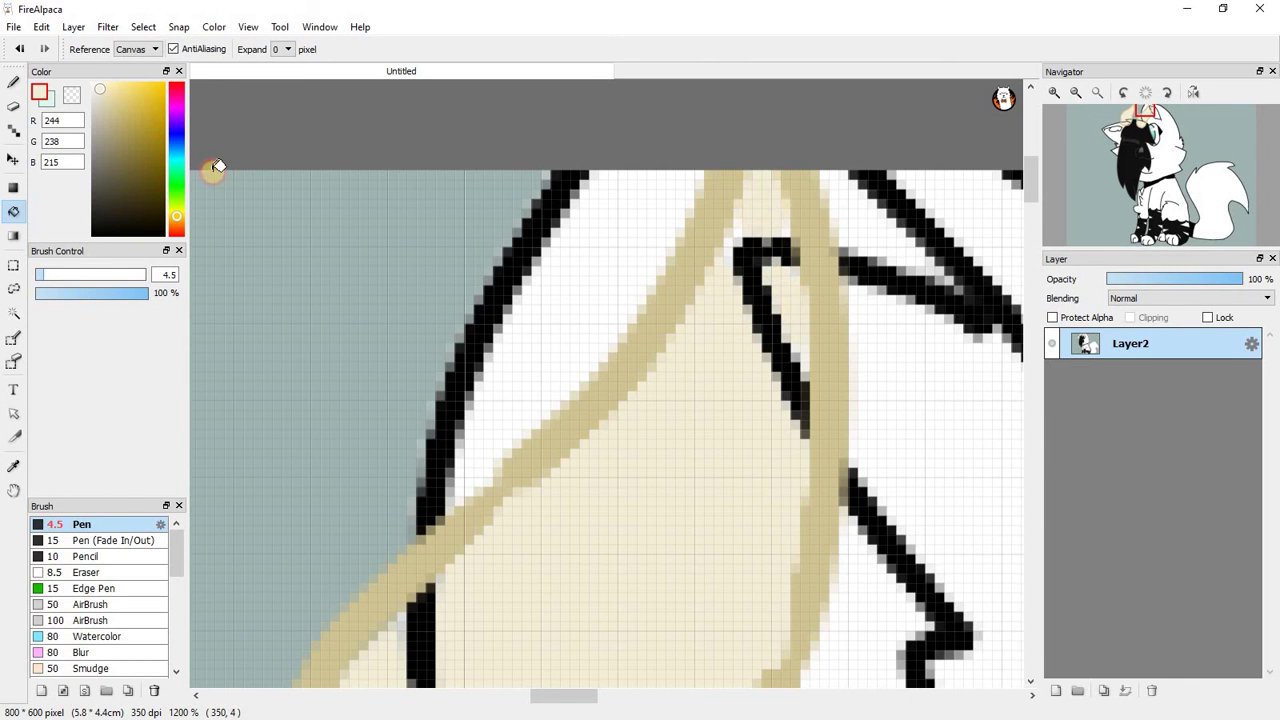
Paint over the black ear and hair lines showing inside the horn across the near ear with the cream Pen.
{"action": "scroll", "coordinate": [783, 205], "scroll_direction": "up", "scroll_amount": 2}
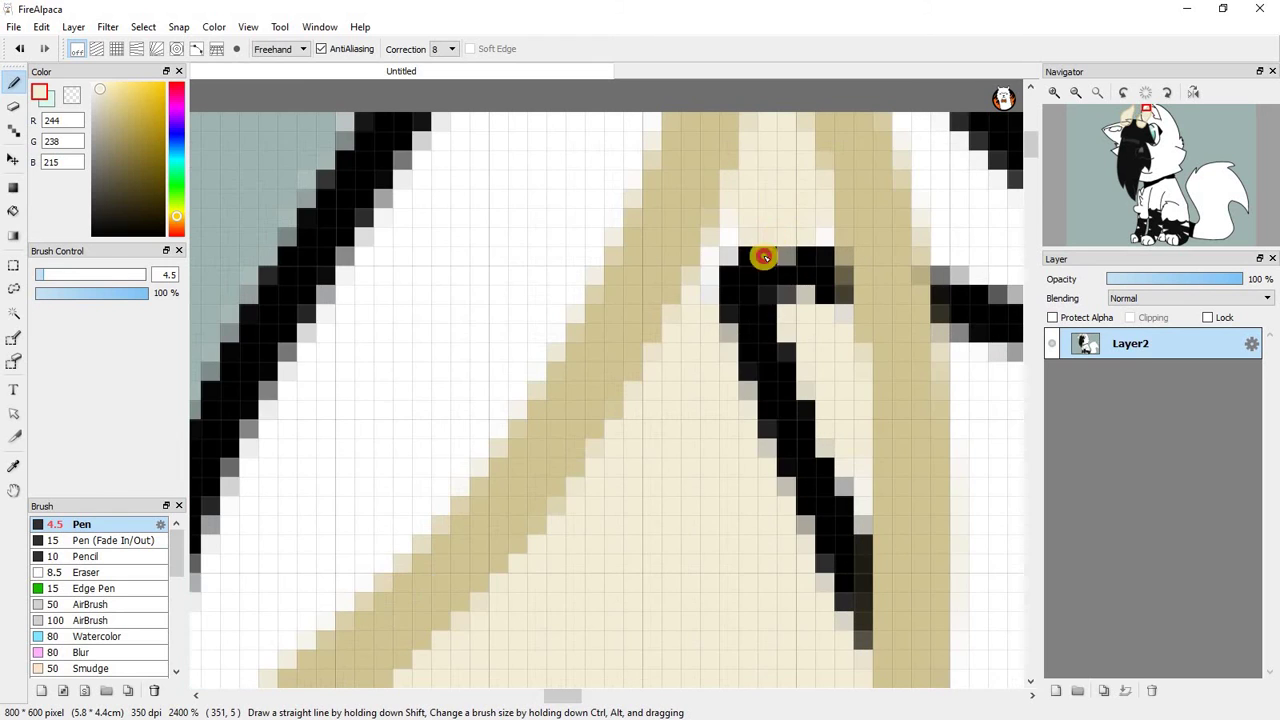
{"action": "mouse_move", "coordinate": [763, 256]}
{"action": "left_mouse_down"}
{"action": "mouse_move", "coordinate": [726, 254]}
{"action": "mouse_move", "coordinate": [791, 311]}
{"action": "mouse_move", "coordinate": [763, 511]}
{"action": "mouse_move", "coordinate": [831, 551]}
{"action": "mouse_move", "coordinate": [831, 277]}
{"action": "mouse_move", "coordinate": [814, 666]}
{"action": "left_mouse_up"}
{"action": "scroll", "coordinate": [720, 391], "scroll_direction": "down", "scroll_amount": 4}
{"action": "scroll", "coordinate": [629, 503], "scroll_direction": "up", "scroll_amount": 3}
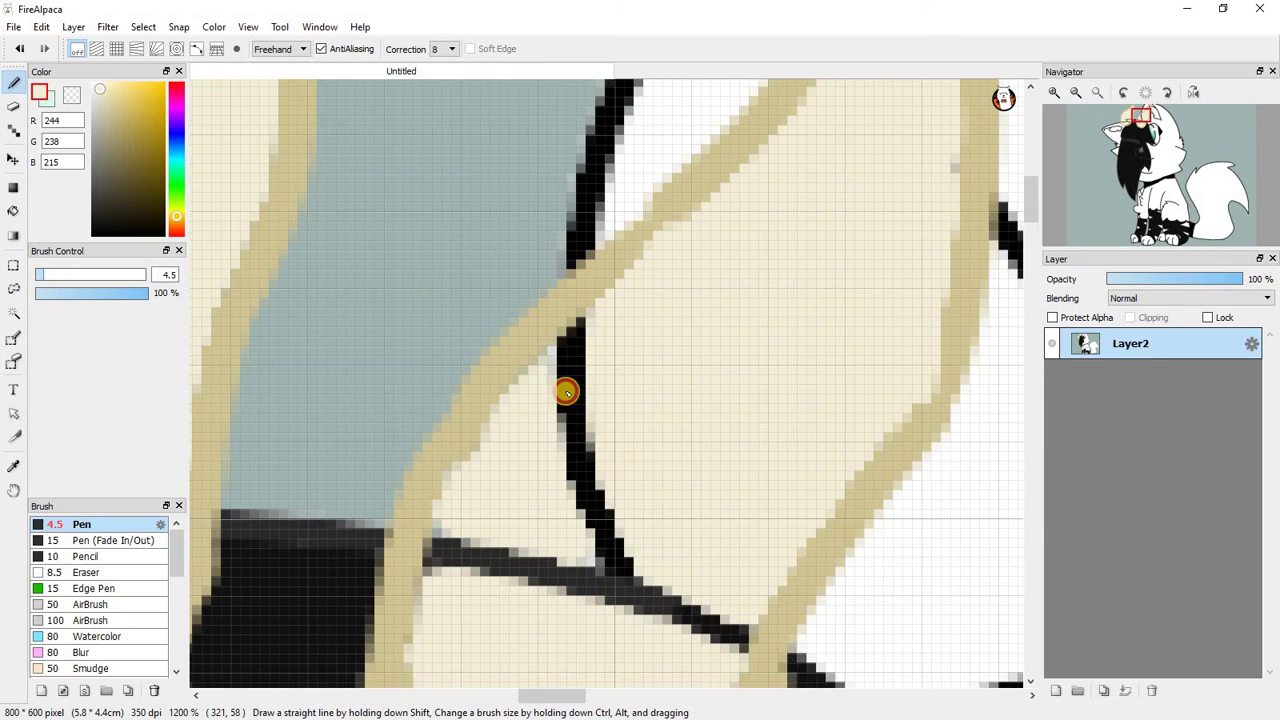
{"action": "left_click_drag", "start_coordinate": [566, 389], "coordinate": [586, 353]}
{"action": "mouse_move", "coordinate": [553, 441]}
{"action": "left_mouse_down"}
{"action": "mouse_move", "coordinate": [614, 645]}
{"action": "mouse_move", "coordinate": [604, 469]}
{"action": "mouse_move", "coordinate": [597, 535]}
{"action": "left_mouse_up"}
{"action": "scroll", "coordinate": [598, 491], "scroll_direction": "down", "scroll_amount": 3}
{"action": "scroll", "coordinate": [563, 489], "scroll_direction": "up", "scroll_amount": 3}
{"action": "mouse_move", "coordinate": [560, 488]}
{"action": "left_mouse_down"}
{"action": "mouse_move", "coordinate": [503, 451]}
{"action": "mouse_move", "coordinate": [443, 440]}
{"action": "left_mouse_up"}
{"action": "mouse_move", "coordinate": [582, 488]}
{"action": "left_mouse_down"}
{"action": "mouse_move", "coordinate": [635, 491]}
{"action": "mouse_move", "coordinate": [710, 528]}
{"action": "left_mouse_up"}
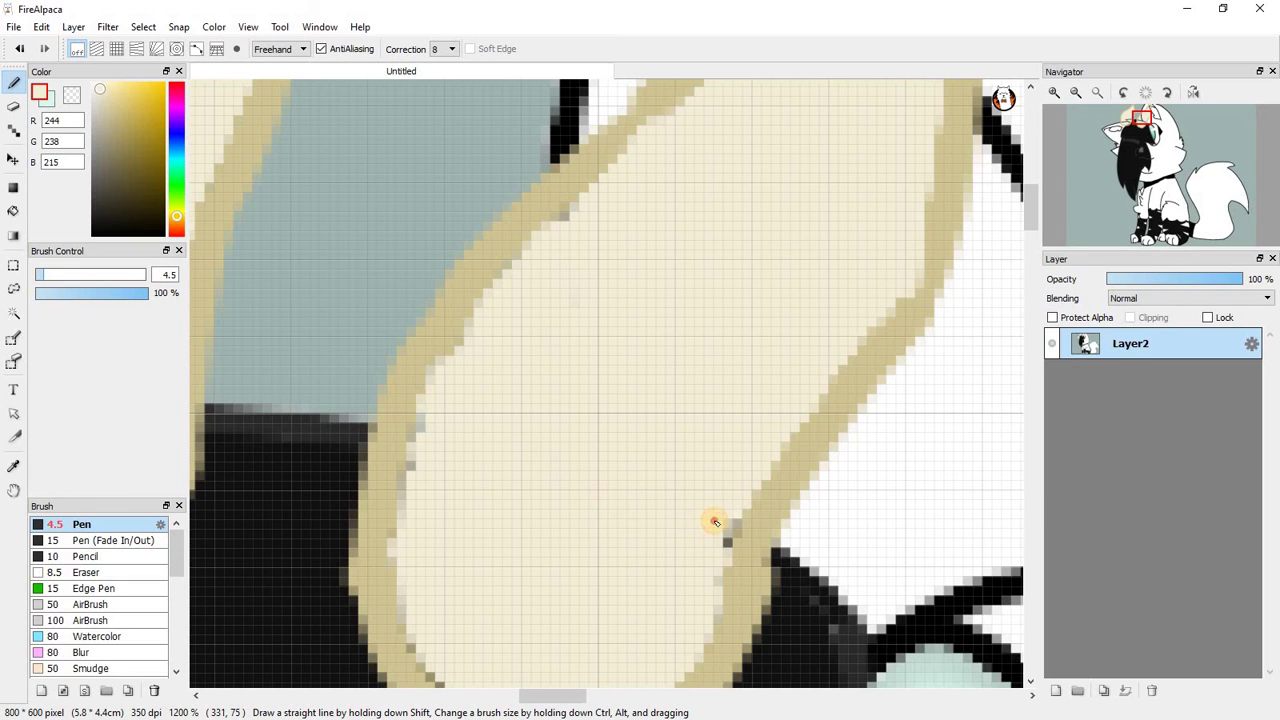
Cover the black hair and ear lines inside the horn beside the far ear with pale cream.
{"action": "scroll", "coordinate": [722, 510], "scroll_direction": "down", "scroll_amount": 3}
{"action": "scroll", "coordinate": [603, 494], "scroll_direction": "up", "scroll_amount": 3}
{"action": "left_click_drag", "start_coordinate": [609, 503], "coordinate": [676, 540]}
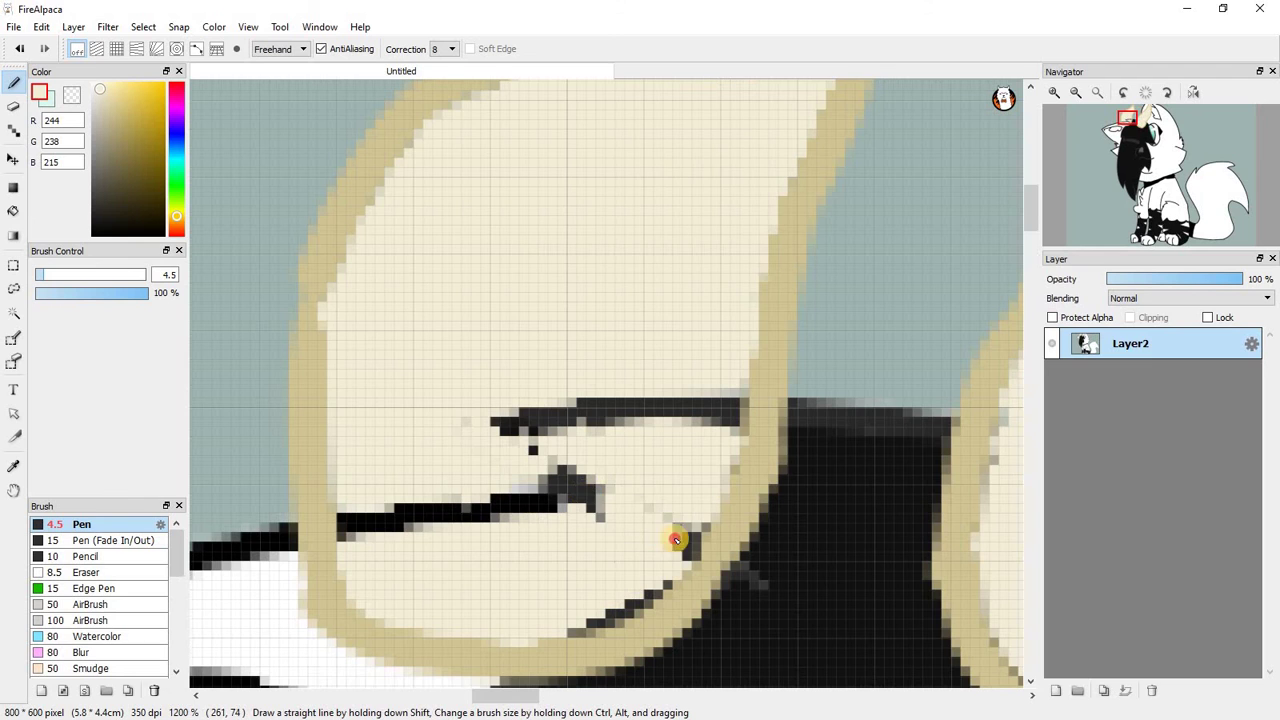
{"action": "mouse_move", "coordinate": [592, 503]}
{"action": "left_mouse_down"}
{"action": "mouse_move", "coordinate": [531, 448]}
{"action": "mouse_move", "coordinate": [524, 408]}
{"action": "mouse_move", "coordinate": [695, 424]}
{"action": "mouse_move", "coordinate": [732, 401]}
{"action": "mouse_move", "coordinate": [543, 401]}
{"action": "left_mouse_up"}
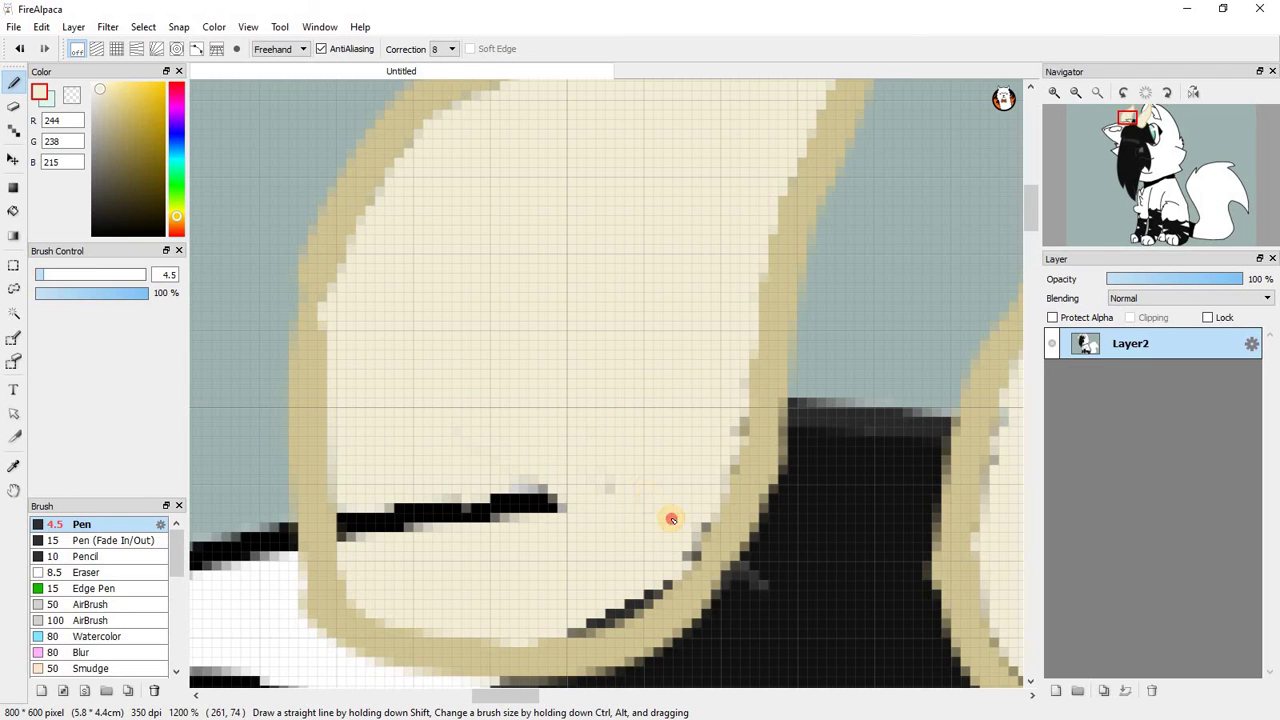
{"action": "left_click_drag", "start_coordinate": [562, 511], "coordinate": [350, 527]}
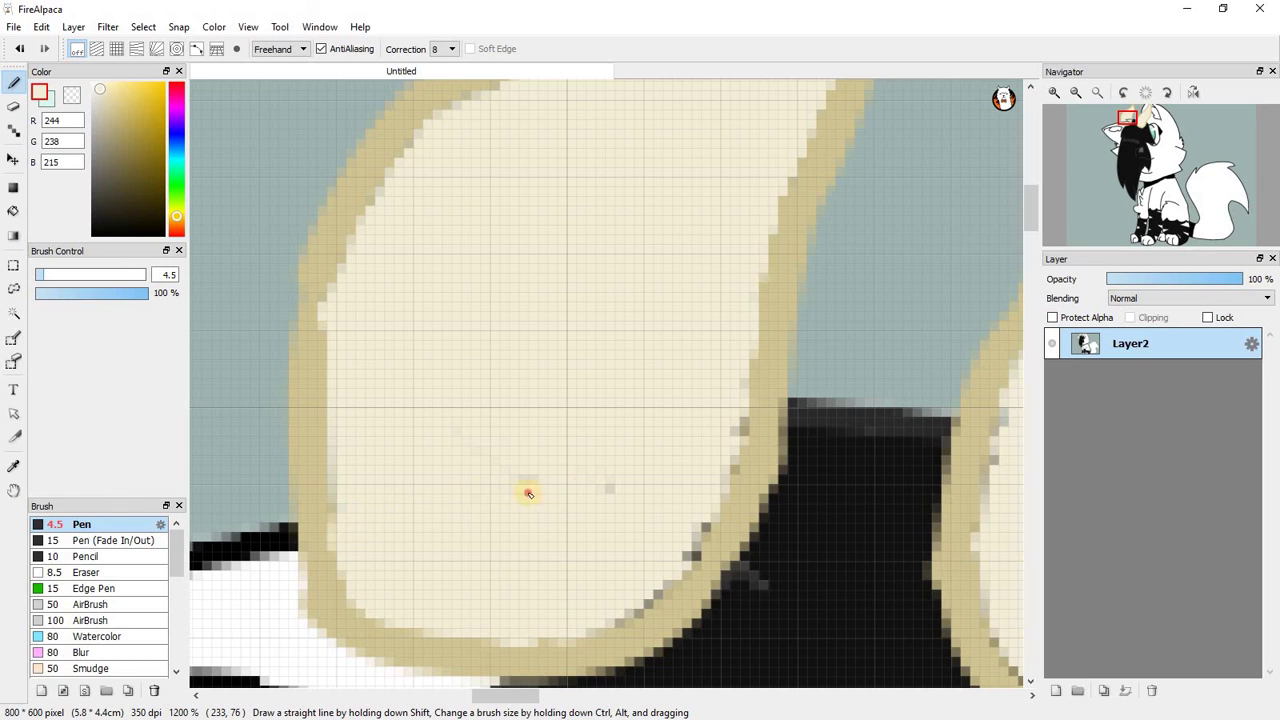
{"action": "left_click_drag", "start_coordinate": [697, 520], "coordinate": [643, 571]}
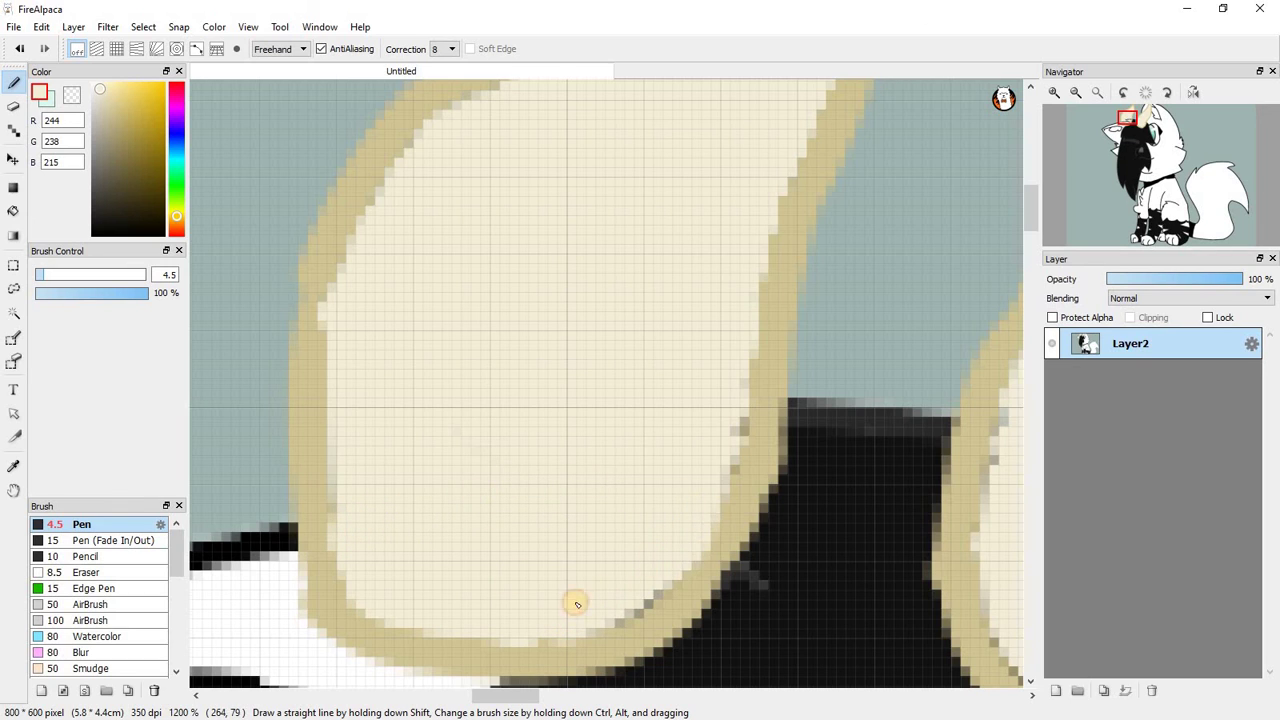
{"action": "mouse_move", "coordinate": [518, 606]}
{"action": "left_mouse_down"}
{"action": "mouse_move", "coordinate": [702, 468]}
{"action": "mouse_move", "coordinate": [726, 354]}
{"action": "mouse_move", "coordinate": [713, 535]}
{"action": "mouse_move", "coordinate": [687, 508]}
{"action": "mouse_move", "coordinate": [694, 485]}
{"action": "mouse_move", "coordinate": [762, 456]}
{"action": "mouse_move", "coordinate": [678, 245]}
{"action": "mouse_move", "coordinate": [686, 236]}
{"action": "mouse_move", "coordinate": [650, 481]}
{"action": "mouse_move", "coordinate": [679, 468]}
{"action": "mouse_move", "coordinate": [615, 557]}
{"action": "mouse_move", "coordinate": [643, 584]}
{"action": "left_mouse_up"}
Clean the dark stray pixels along the inner edge of the near-ear horn's rounded base with pale cream.
{"action": "scroll", "coordinate": [762, 457], "scroll_direction": "up", "scroll_amount": 2}
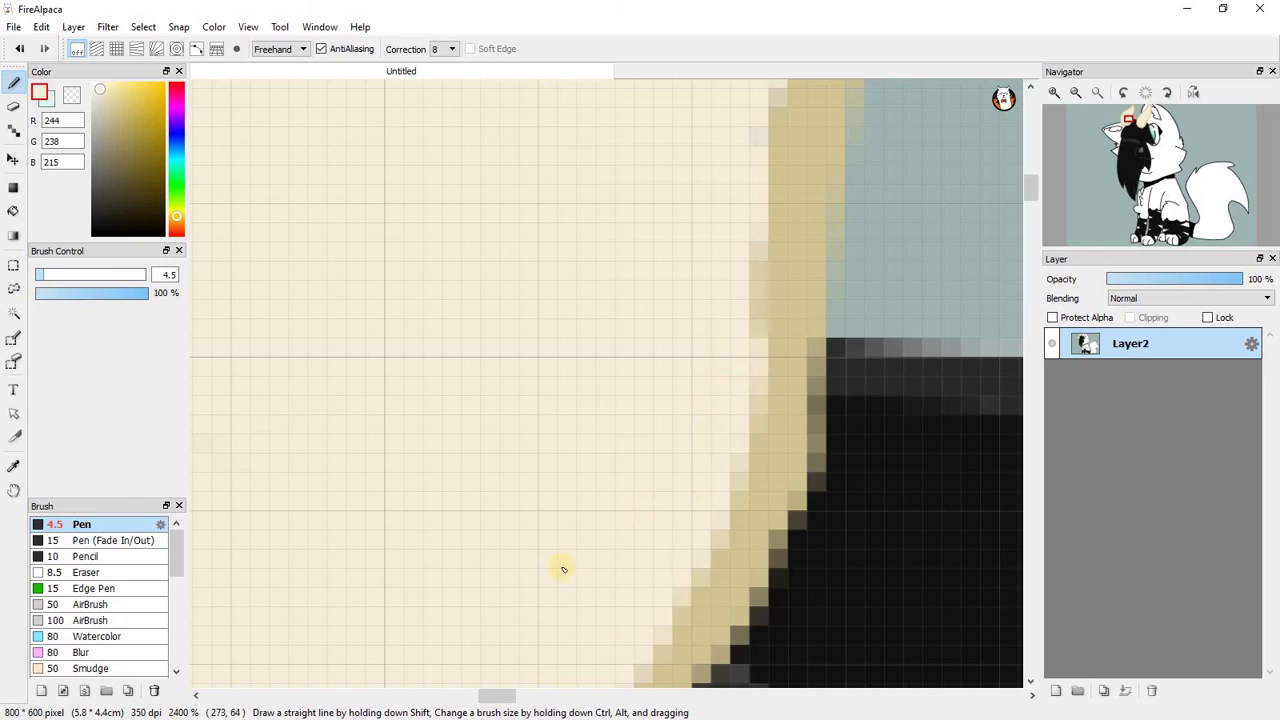
{"action": "scroll", "coordinate": [605, 433], "scroll_direction": "down", "scroll_amount": 9}
{"action": "scroll", "coordinate": [626, 363], "scroll_direction": "up", "scroll_amount": 2}
{"action": "scroll", "coordinate": [625, 363], "scroll_direction": "up", "scroll_amount": 6}
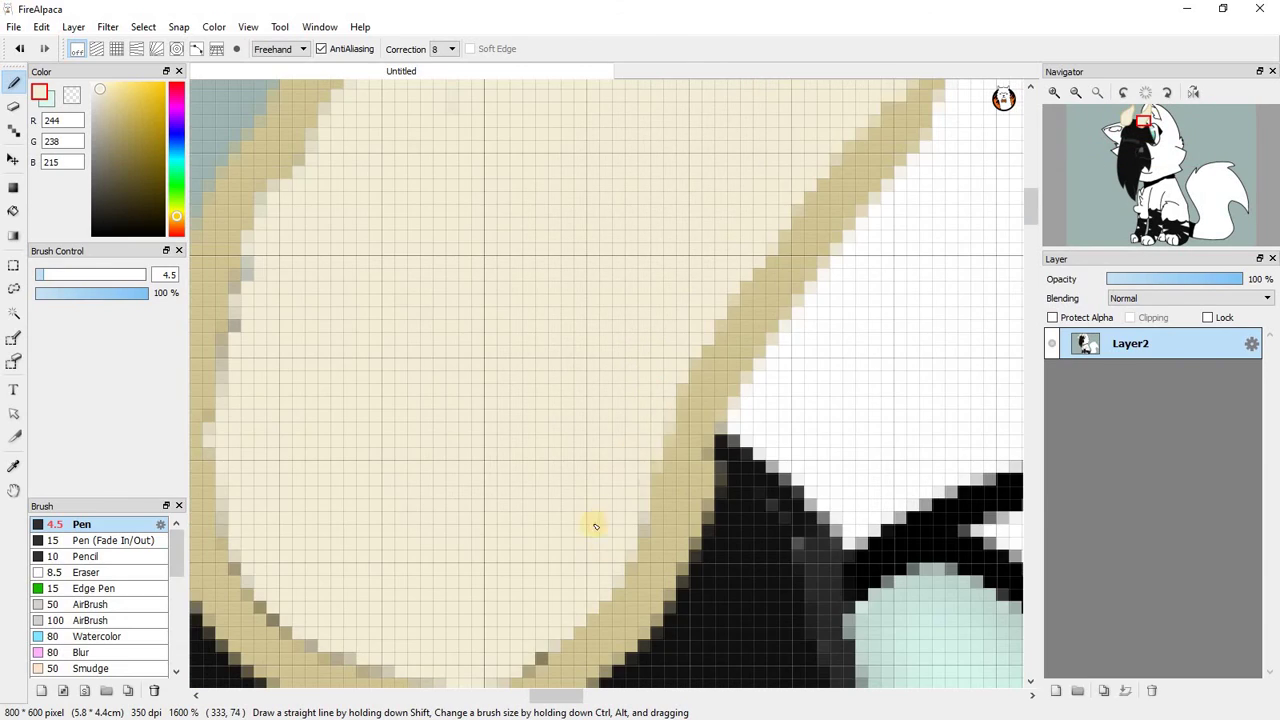
{"action": "scroll", "coordinate": [594, 526], "scroll_direction": "down", "scroll_amount": 4}
{"action": "scroll", "coordinate": [543, 551], "scroll_direction": "up", "scroll_amount": 5}
{"action": "scroll", "coordinate": [549, 434], "scroll_direction": "down", "scroll_amount": 2}
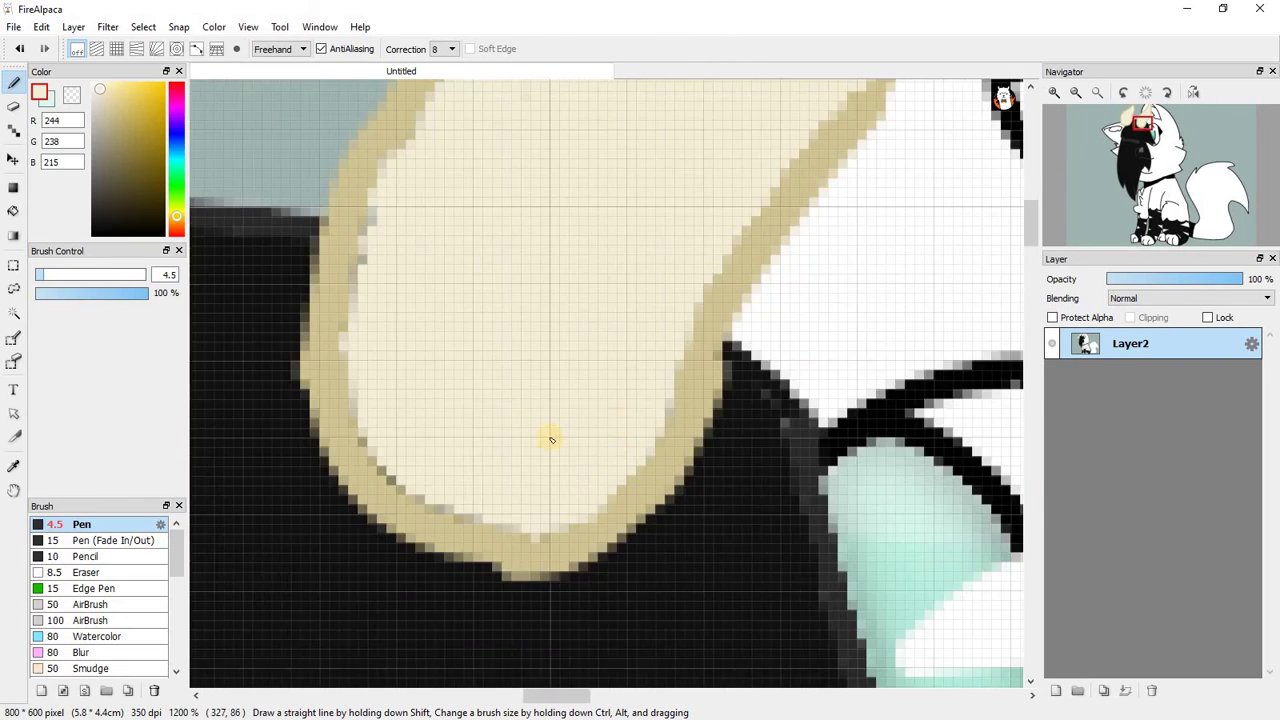
{"action": "scroll", "coordinate": [457, 460], "scroll_direction": "up", "scroll_amount": 1}
{"action": "left_click_drag", "start_coordinate": [558, 561], "coordinate": [575, 550]}
{"action": "key", "text": "ctrl+z"}
{"action": "mouse_move", "coordinate": [448, 406]}
{"action": "left_mouse_down"}
{"action": "mouse_move", "coordinate": [500, 524]}
{"action": "mouse_move", "coordinate": [615, 539]}
{"action": "left_mouse_up"}
{"action": "left_click_drag", "start_coordinate": [713, 603], "coordinate": [585, 550]}
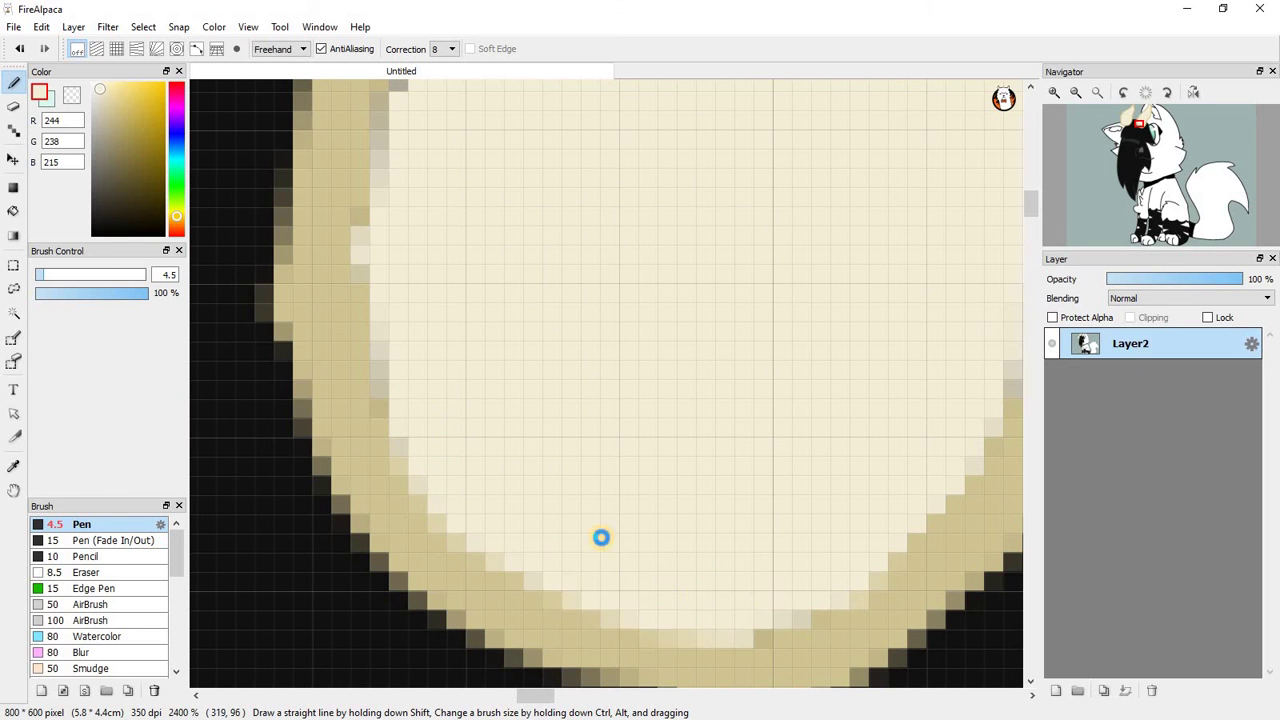
Touch up the near-ear horn's outline in tan, RGB 209, 196, 146, where it crosses the ear line and at its outer bend.
{"action": "scroll", "coordinate": [600, 537], "scroll_direction": "down", "scroll_amount": 4}
{"action": "scroll", "coordinate": [563, 422], "scroll_direction": "up", "scroll_amount": 3}
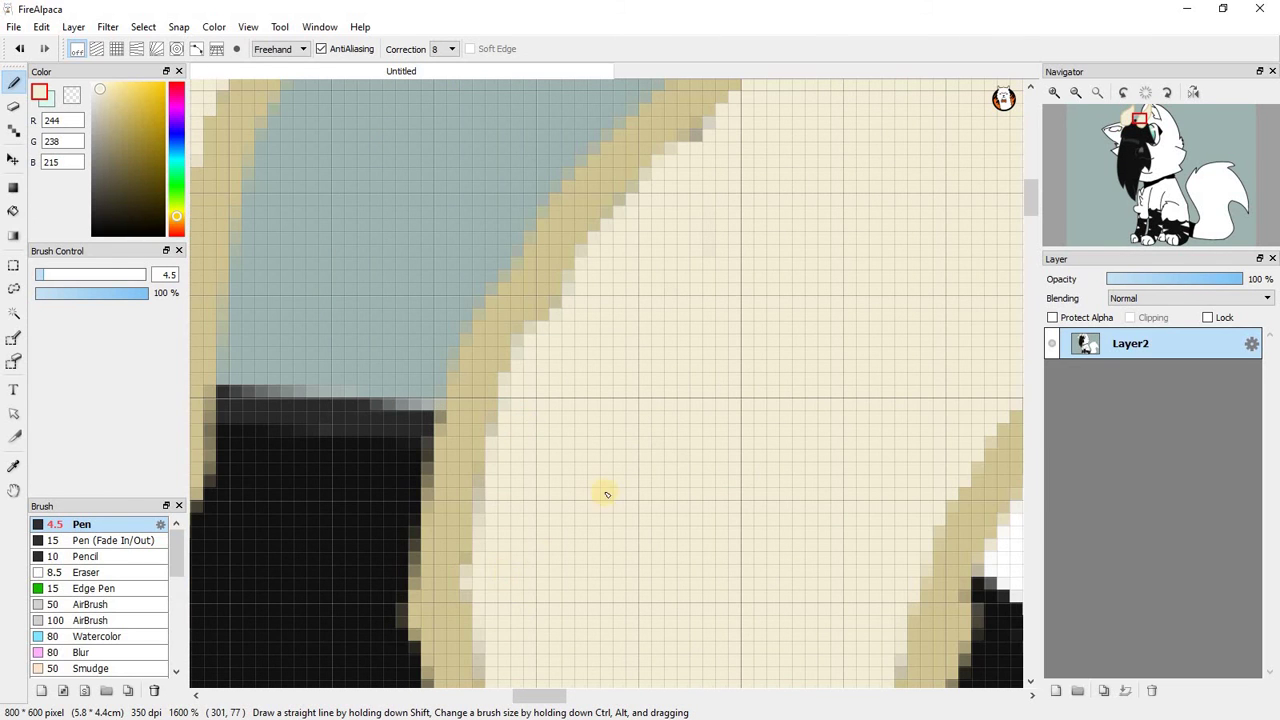
{"action": "scroll", "coordinate": [606, 494], "scroll_direction": "down", "scroll_amount": 2}
{"action": "scroll", "coordinate": [285, 591], "scroll_direction": "up", "scroll_amount": 3}
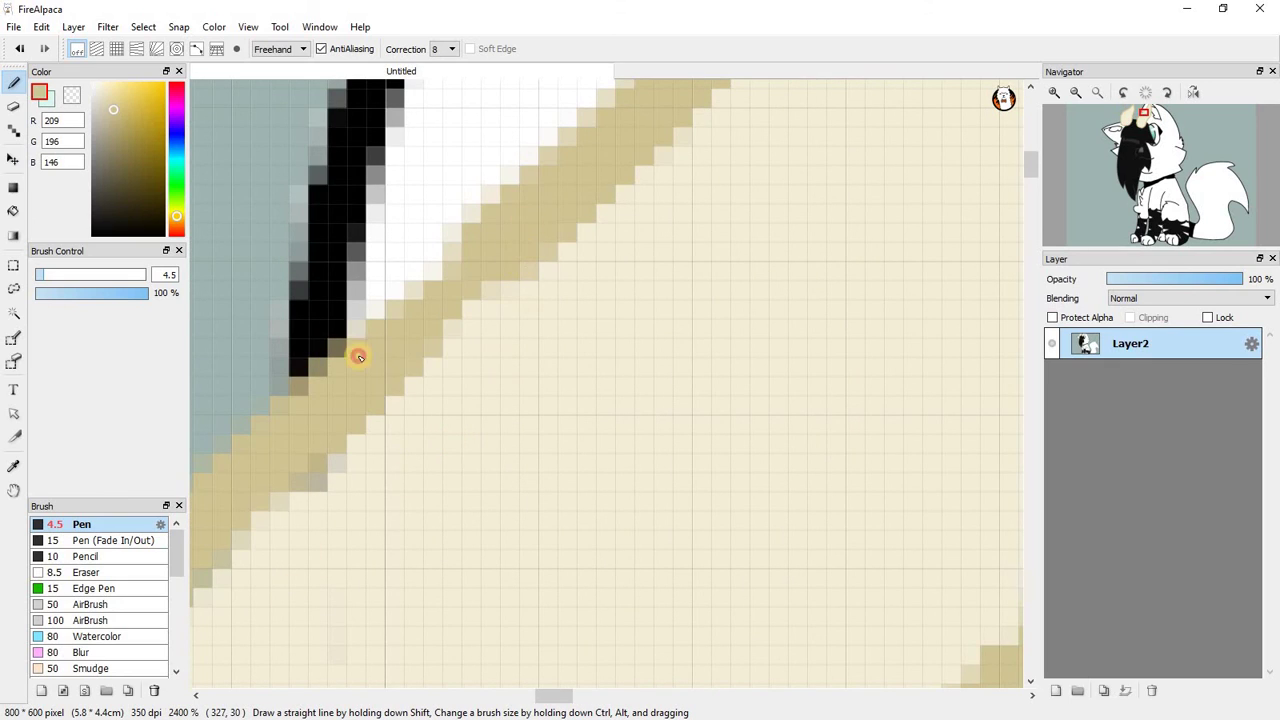
{"action": "left_click_drag", "start_coordinate": [500, 270], "coordinate": [375, 335]}
{"action": "scroll", "coordinate": [349, 397], "scroll_direction": "down", "scroll_amount": 6}
{"action": "scroll", "coordinate": [549, 394], "scroll_direction": "up", "scroll_amount": 6}
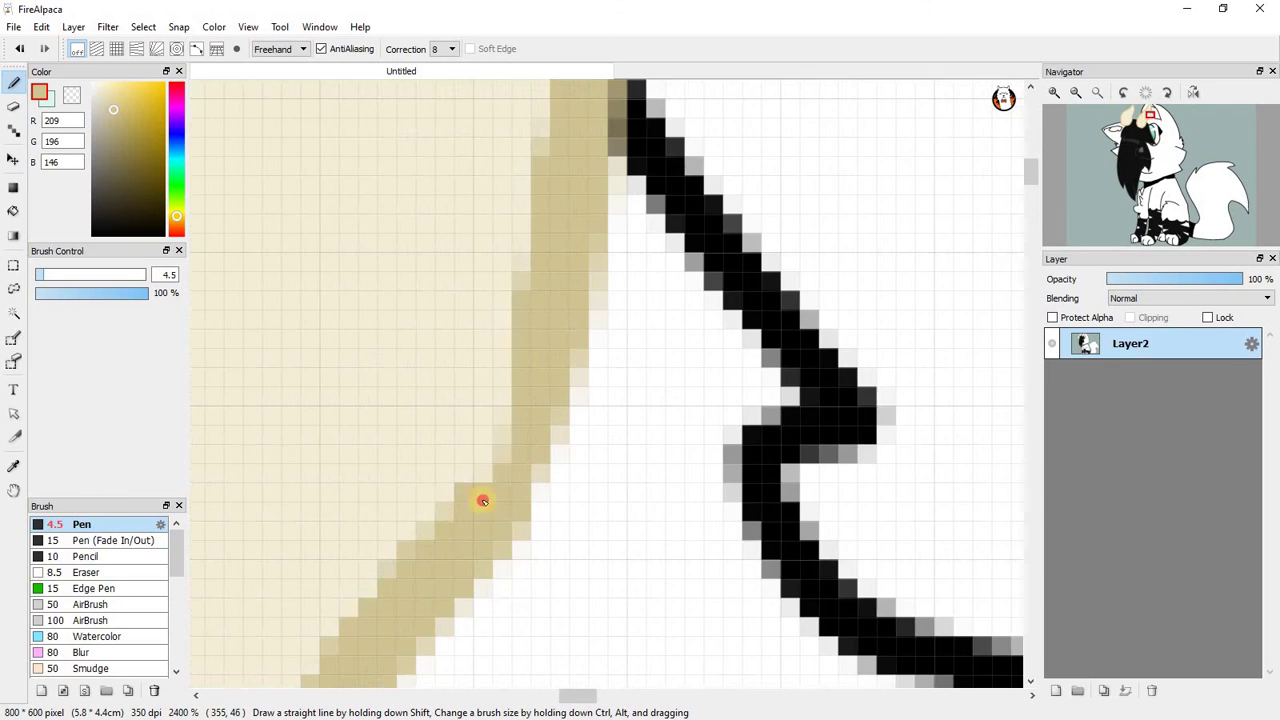
{"action": "left_click_drag", "start_coordinate": [545, 400], "coordinate": [463, 509]}
{"action": "scroll", "coordinate": [463, 509], "scroll_direction": "down", "scroll_amount": 2}
{"action": "scroll", "coordinate": [298, 490], "scroll_direction": "up", "scroll_amount": 2}
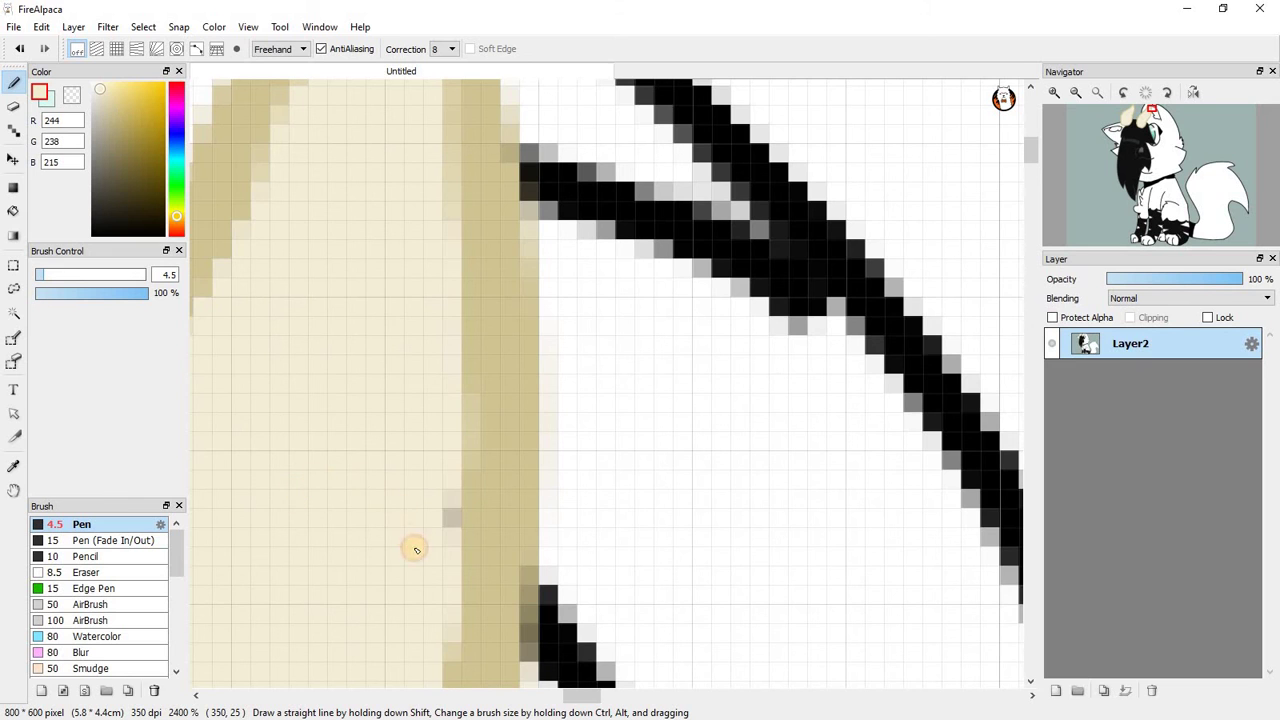
{"action": "scroll", "coordinate": [570, 415], "scroll_direction": "down", "scroll_amount": 3}
{"action": "scroll", "coordinate": [235, 412], "scroll_direction": "up", "scroll_amount": 2}
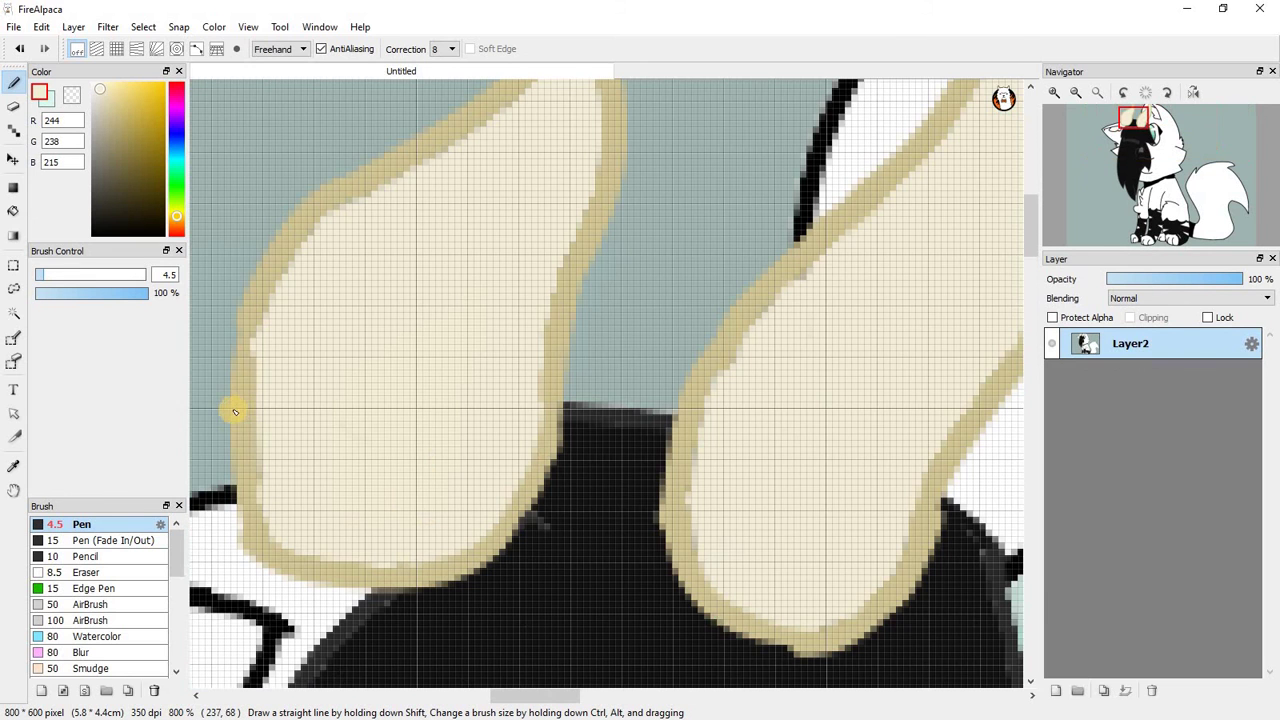
{"action": "mouse_move", "coordinate": [245, 414]}
{"action": "left_mouse_down"}
{"action": "mouse_move", "coordinate": [427, 489]}
{"action": "mouse_move", "coordinate": [437, 460]}
{"action": "left_mouse_up"}
{"action": "scroll", "coordinate": [437, 460], "scroll_direction": "down", "scroll_amount": 2}
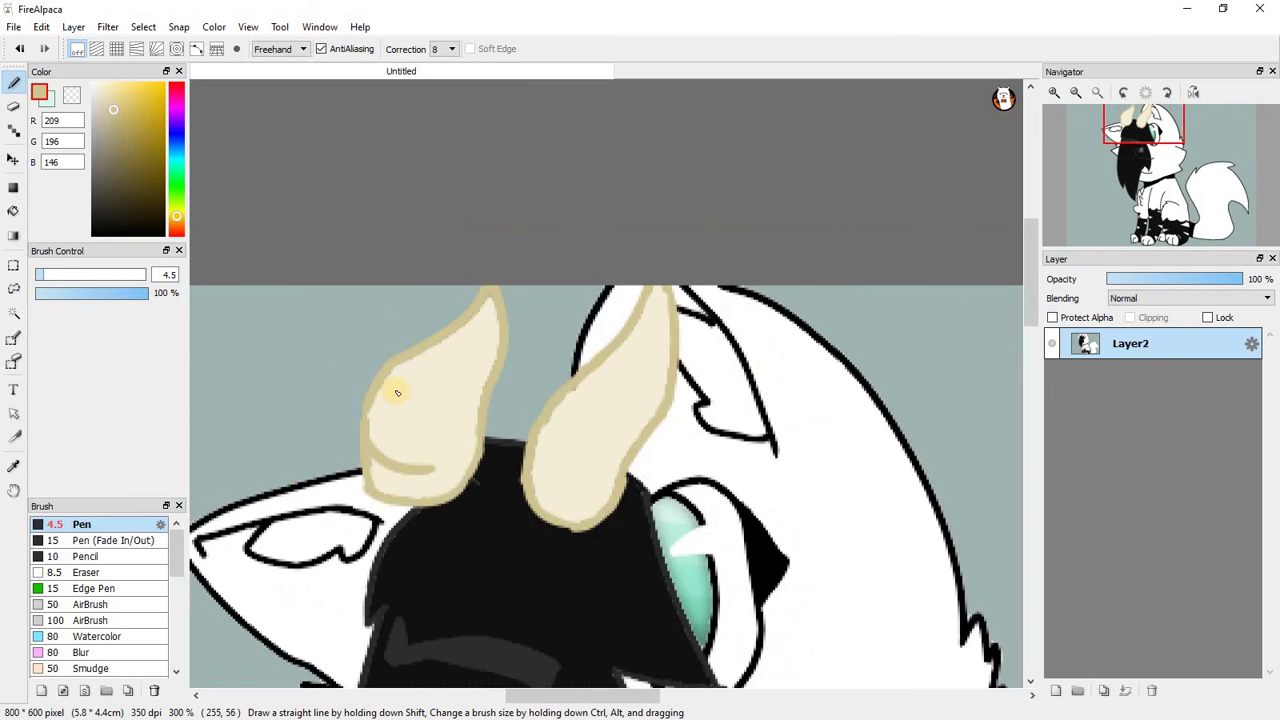
{"action": "scroll", "coordinate": [400, 386], "scroll_direction": "up", "scroll_amount": 2}
{"action": "left_click_drag", "start_coordinate": [337, 323], "coordinate": [450, 395]}
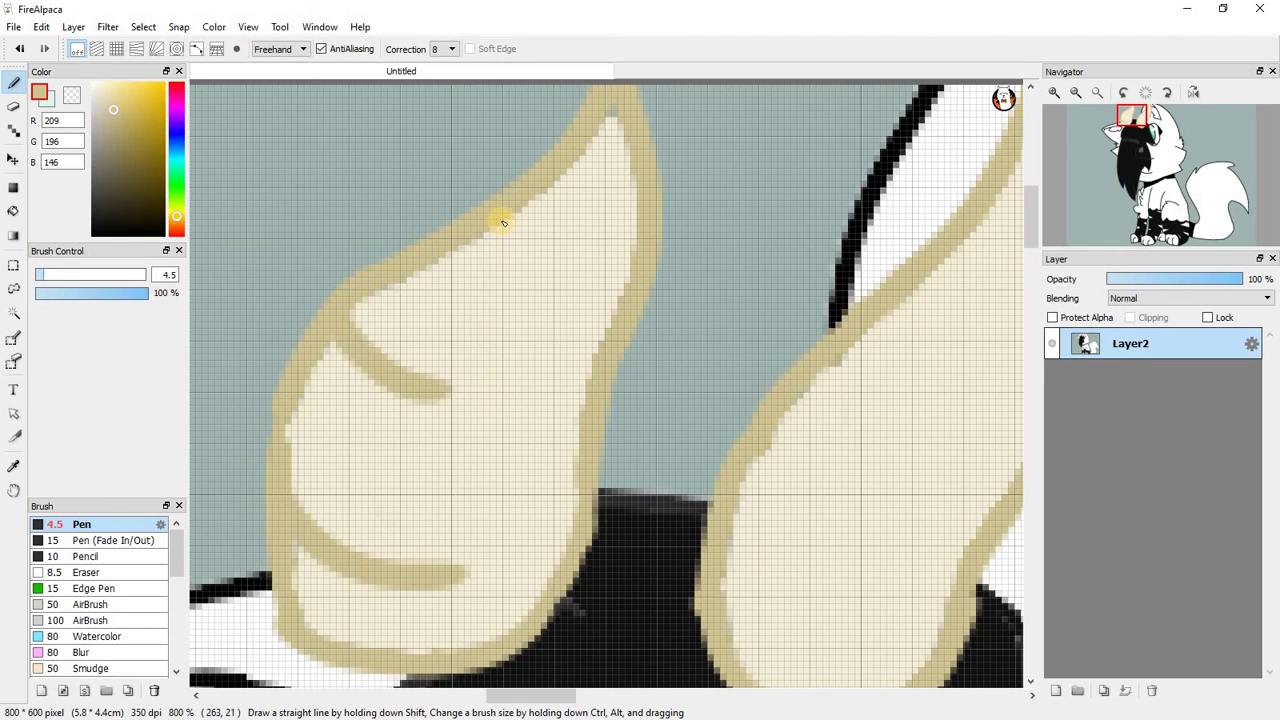
{"action": "key", "text": "ctrl+z"}
{"action": "key", "text": "ctrl+z"}
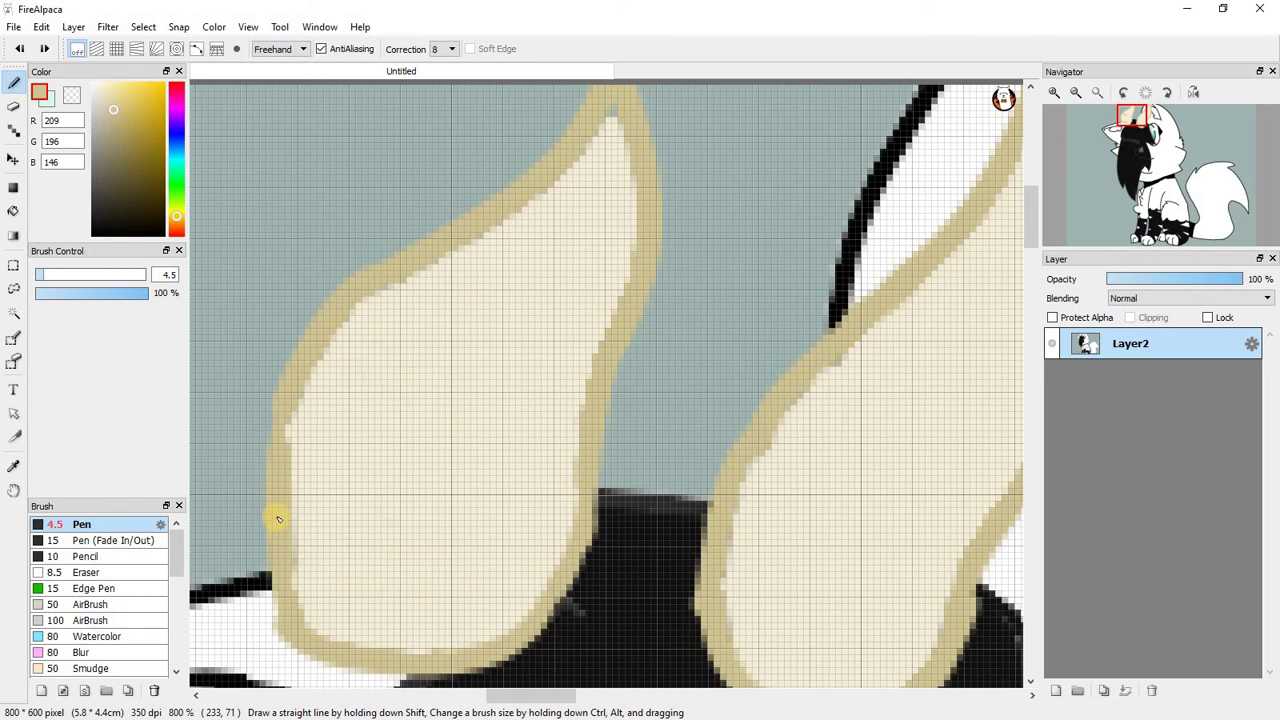
{"action": "left_click_drag", "start_coordinate": [362, 568], "coordinate": [452, 530]}
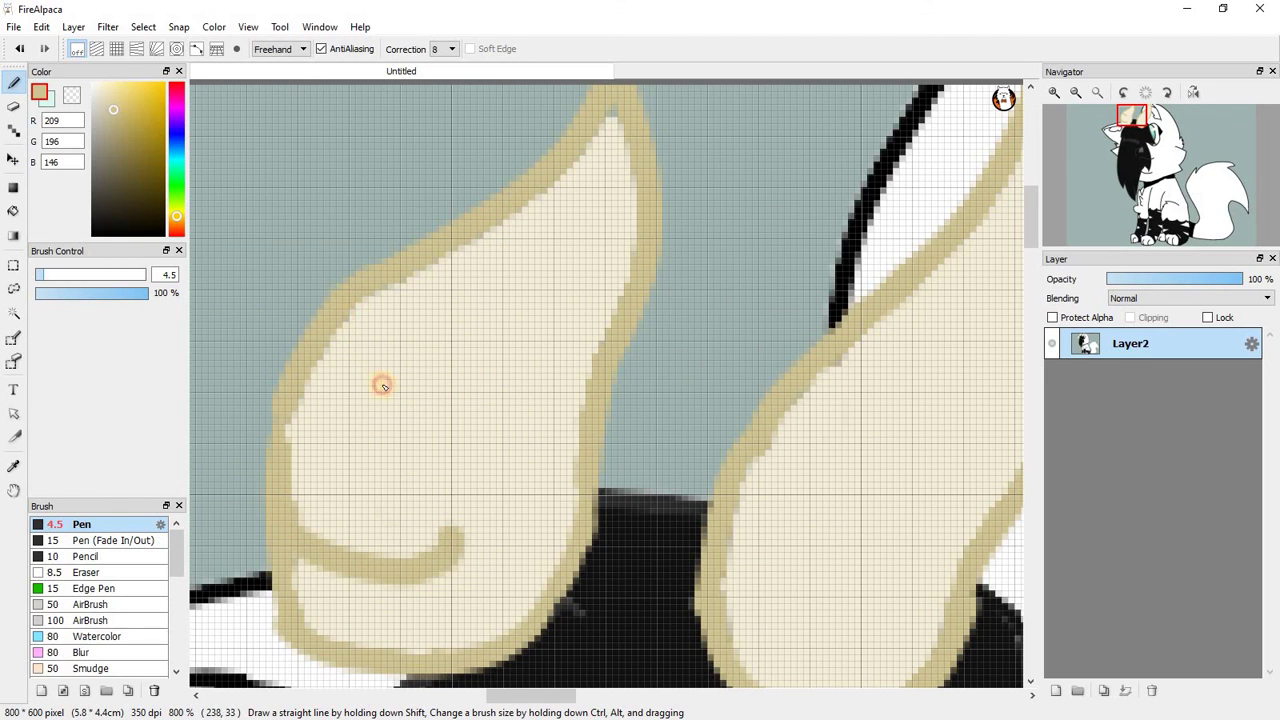
{"action": "left_click_drag", "start_coordinate": [338, 316], "coordinate": [520, 380]}
{"action": "scroll", "coordinate": [546, 306], "scroll_direction": "down", "scroll_amount": 4}
{"action": "scroll", "coordinate": [487, 318], "scroll_direction": "up", "scroll_amount": 2}
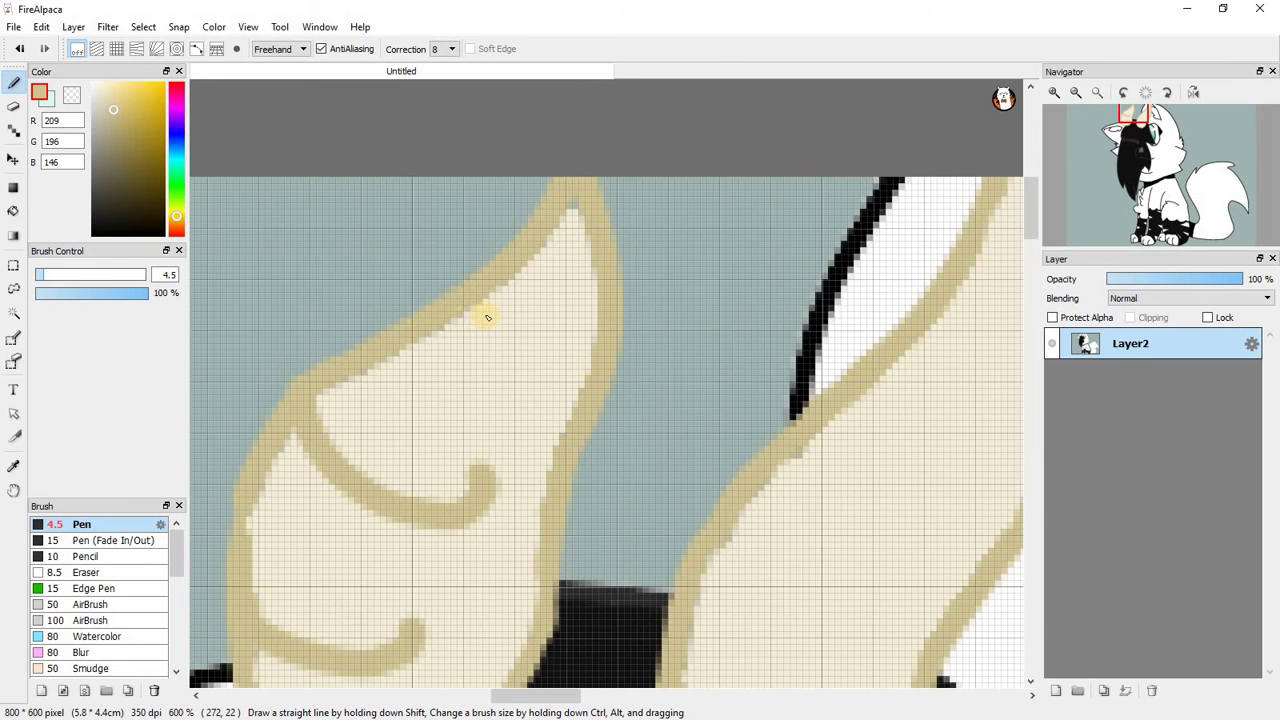
{"action": "scroll", "coordinate": [490, 360], "scroll_direction": "down", "scroll_amount": 5}
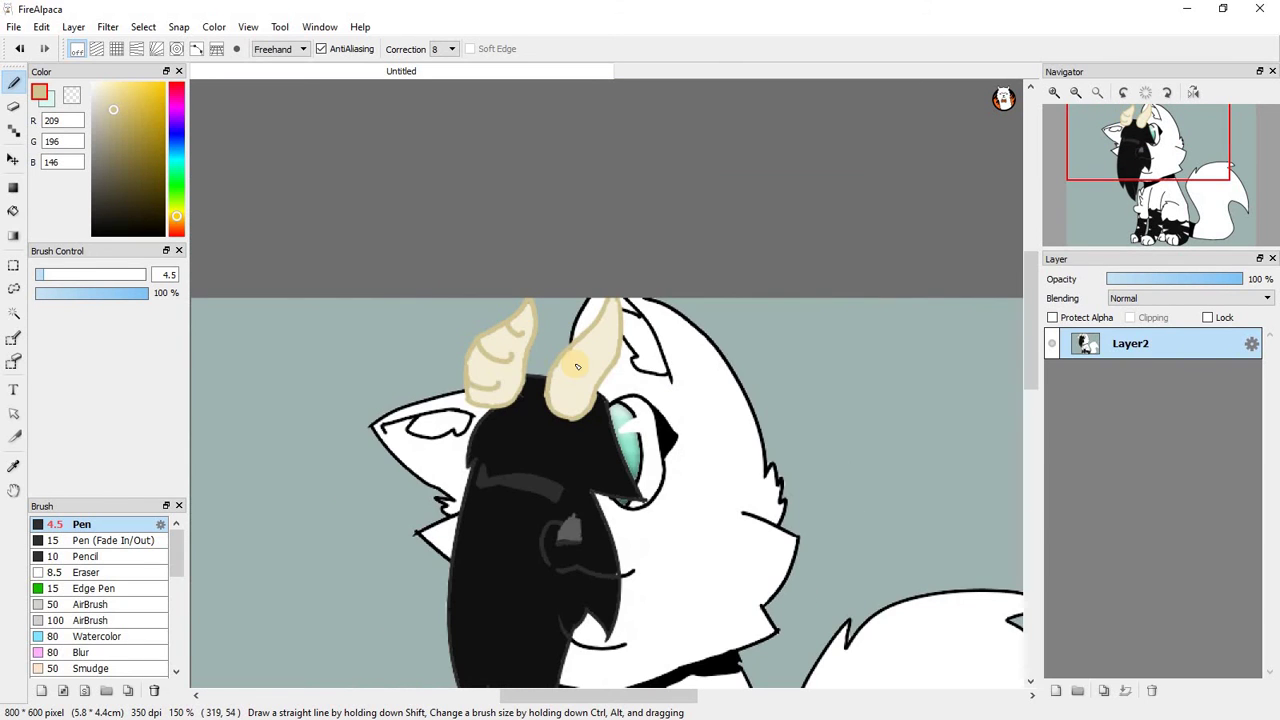
{"action": "scroll", "coordinate": [478, 371], "scroll_direction": "up", "scroll_amount": 4}
{"action": "left_click_drag", "start_coordinate": [522, 486], "coordinate": [563, 466]}
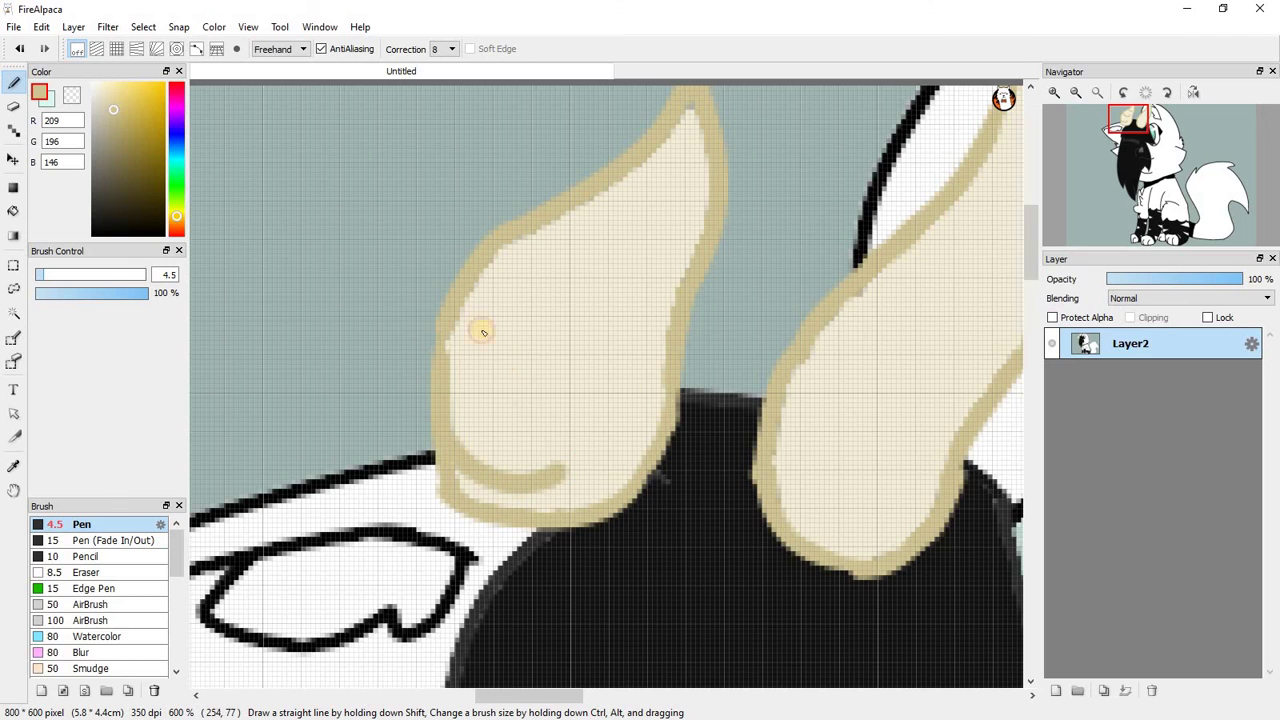
{"action": "left_click_drag", "start_coordinate": [458, 318], "coordinate": [545, 390]}
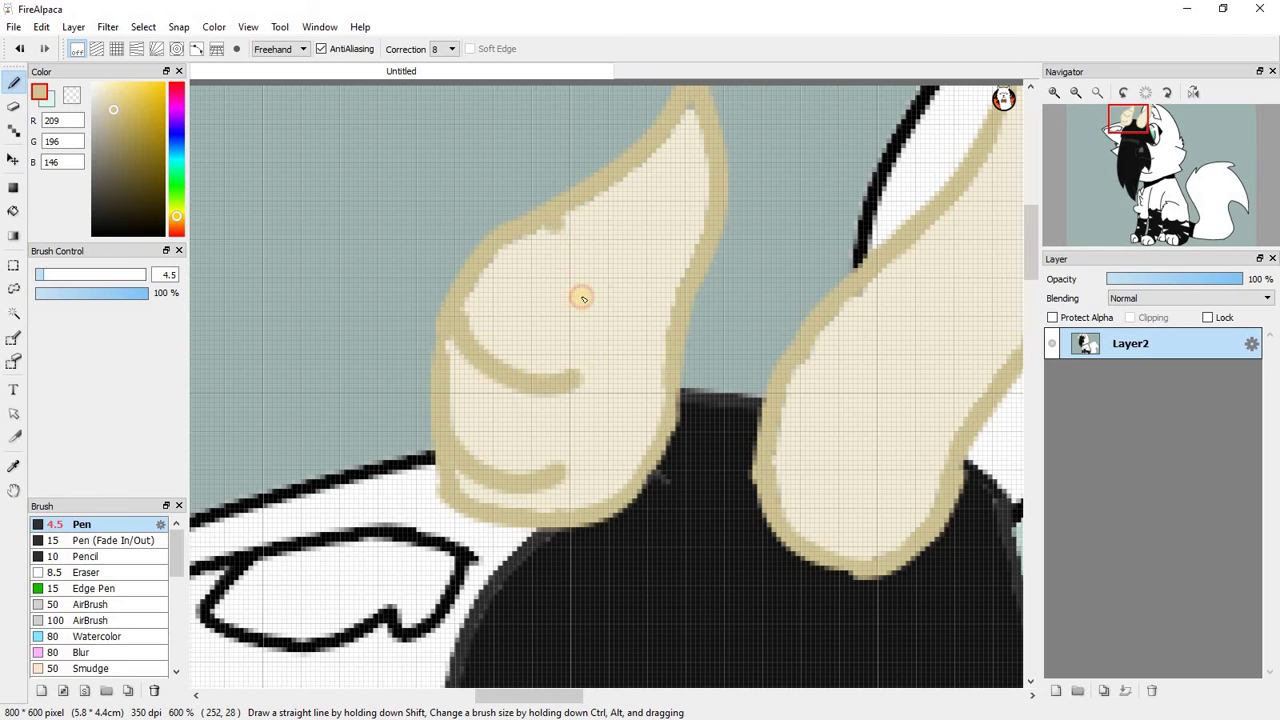
{"action": "key", "text": "ctrl+z"}
{"action": "key", "text": "ctrl+z"}
{"action": "key", "text": "ctrl+z"}
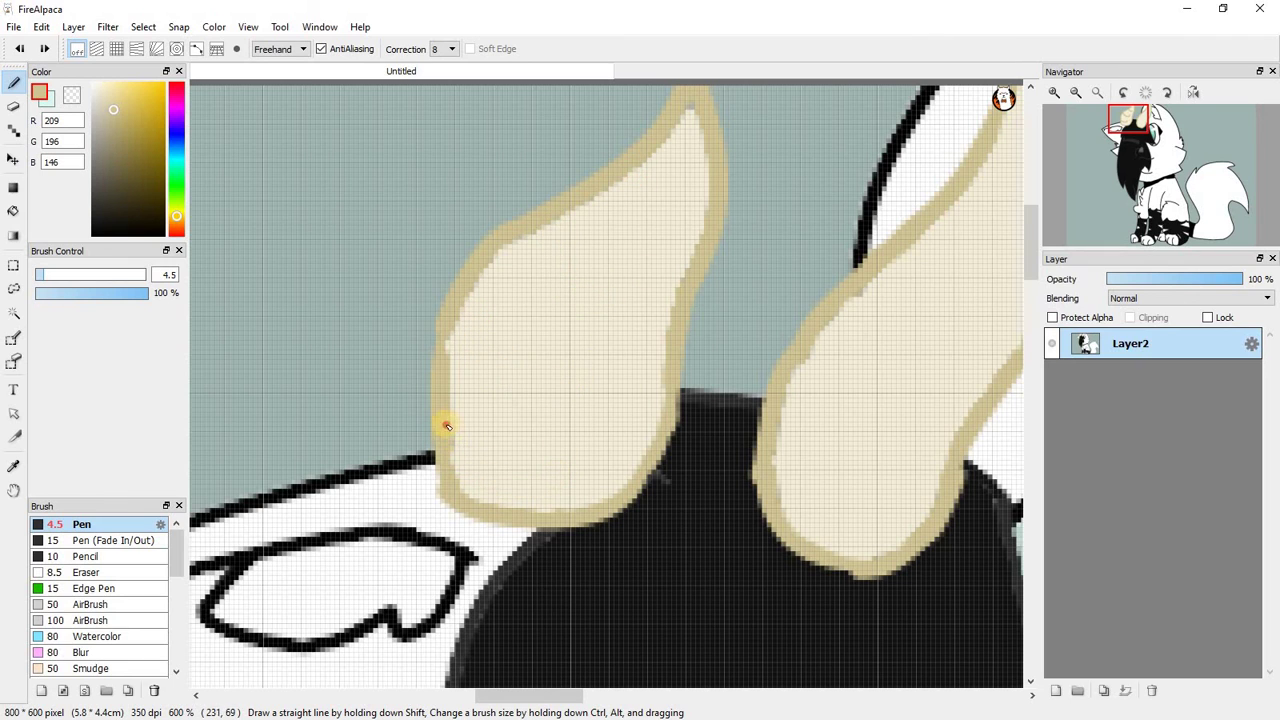
Draw three curved tan ridges across the far-ear horn, spaced from its base towards its tip.
{"action": "mouse_move", "coordinate": [580, 455]}
{"action": "left_mouse_down"}
{"action": "mouse_move", "coordinate": [615, 435]}
{"action": "mouse_move", "coordinate": [627, 406]}
{"action": "left_mouse_up"}
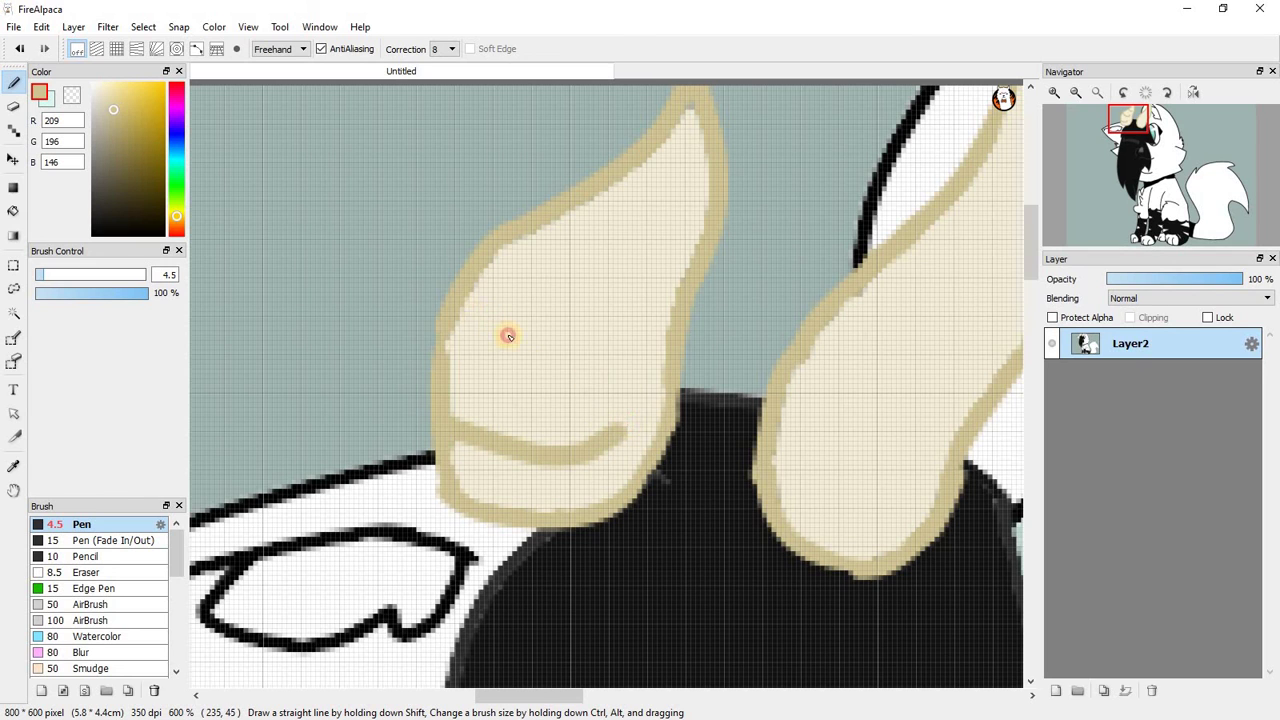
{"action": "left_click_drag", "start_coordinate": [462, 318], "coordinate": [578, 356]}
{"action": "mouse_move", "coordinate": [579, 212]}
{"action": "left_mouse_down"}
{"action": "mouse_move", "coordinate": [613, 271]}
{"action": "mouse_move", "coordinate": [655, 281]}
{"action": "left_mouse_up"}
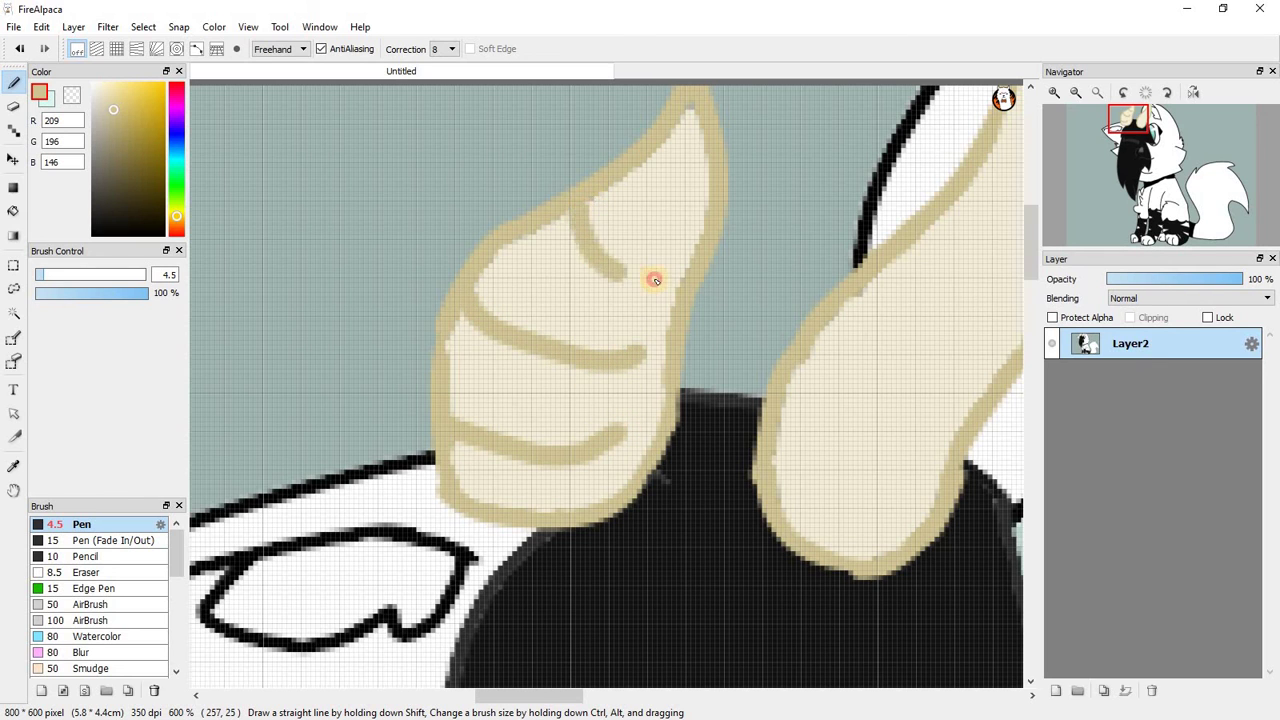
Draw five curved tan ridges up the near-ear horn and add a short ridge near the far-ear horn's tip.
{"action": "scroll", "coordinate": [656, 262], "scroll_direction": "down", "scroll_amount": 7}
{"action": "scroll", "coordinate": [700, 268], "scroll_direction": "up", "scroll_amount": 8}
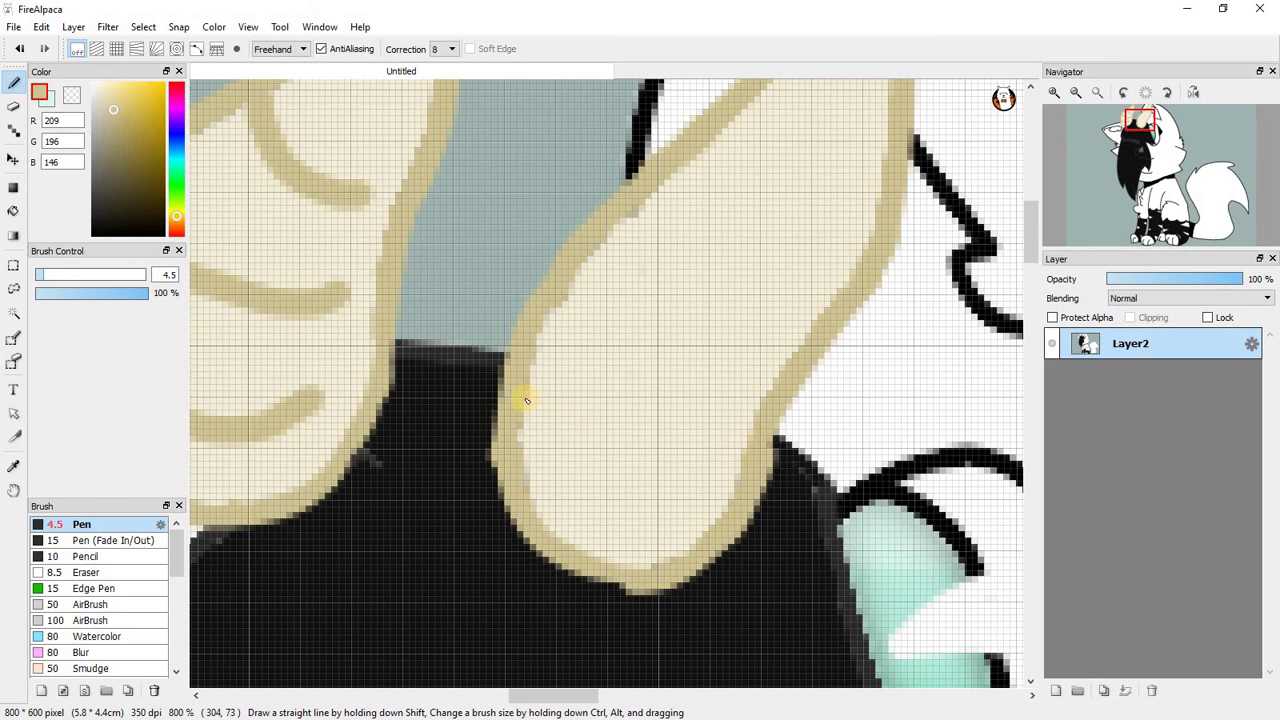
{"action": "left_click_drag", "start_coordinate": [524, 452], "coordinate": [674, 490]}
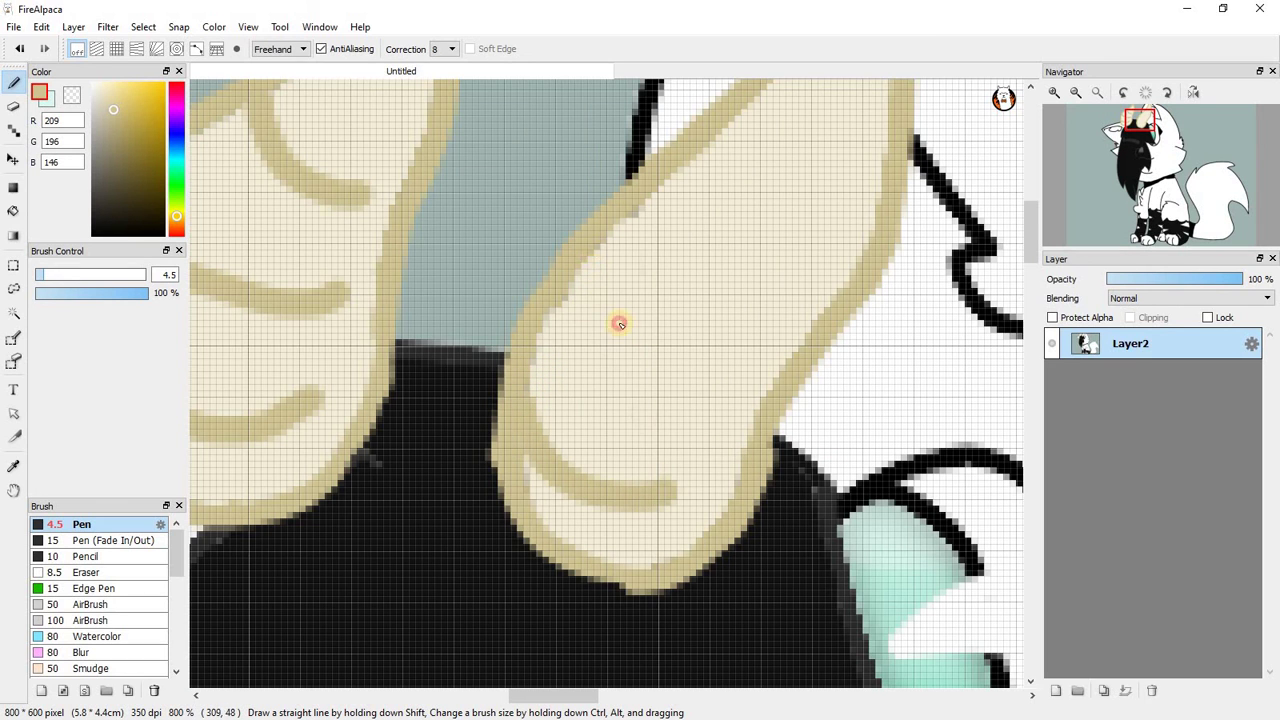
{"action": "scroll", "coordinate": [700, 343], "scroll_direction": "down", "scroll_amount": 3}
{"action": "scroll", "coordinate": [660, 345], "scroll_direction": "up", "scroll_amount": 3}
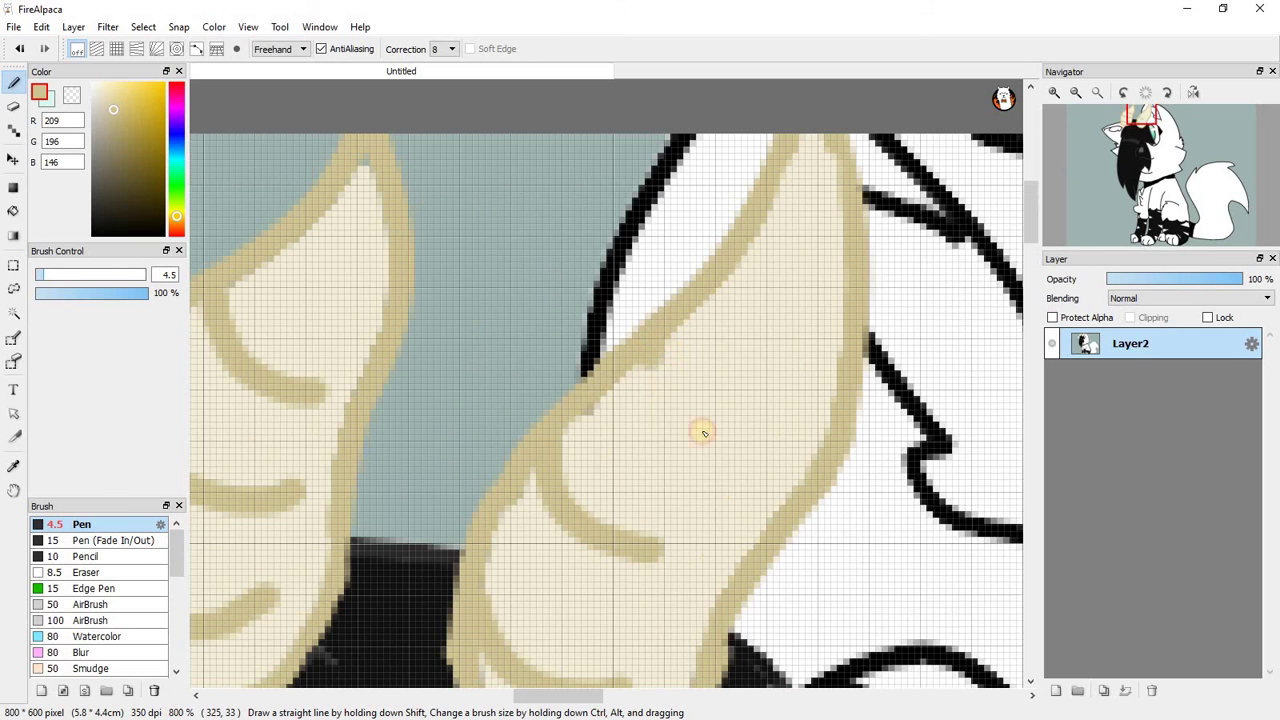
{"action": "left_click_drag", "start_coordinate": [644, 364], "coordinate": [768, 420]}
{"action": "left_click_drag", "start_coordinate": [742, 270], "coordinate": [830, 266]}
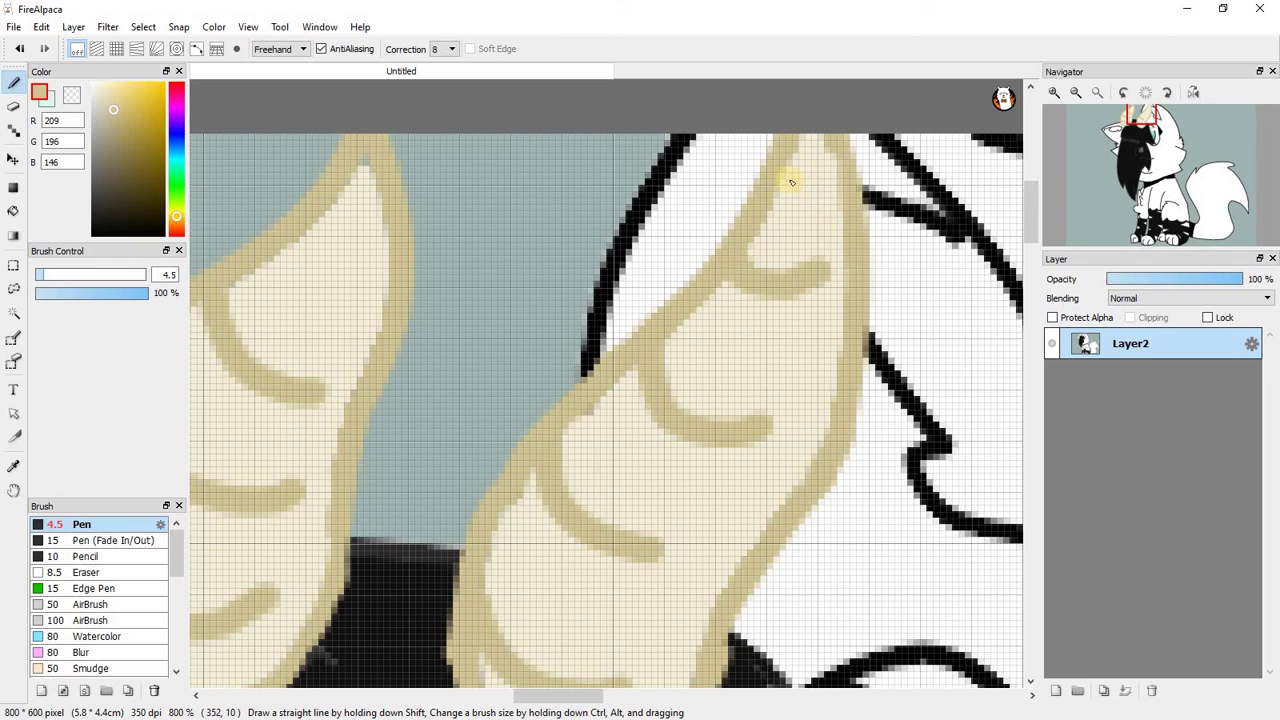
{"action": "left_click_drag", "start_coordinate": [791, 177], "coordinate": [808, 183]}
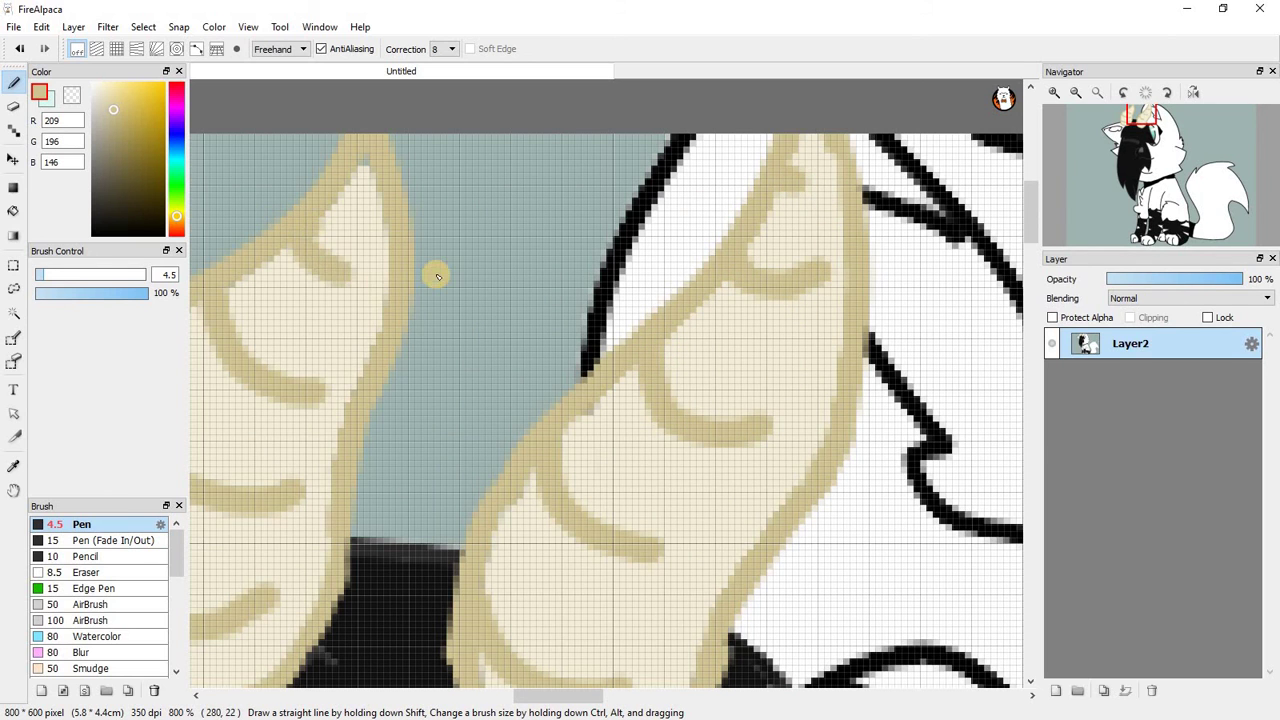
Choose a darker cream, RGB 232, 223, 190, and select the far-ear horn's cream interior with the Magic Wand.
{"action": "scroll", "coordinate": [437, 274], "scroll_direction": "down", "scroll_amount": 3}
{"action": "scroll", "coordinate": [349, 217], "scroll_direction": "up", "scroll_amount": 4}
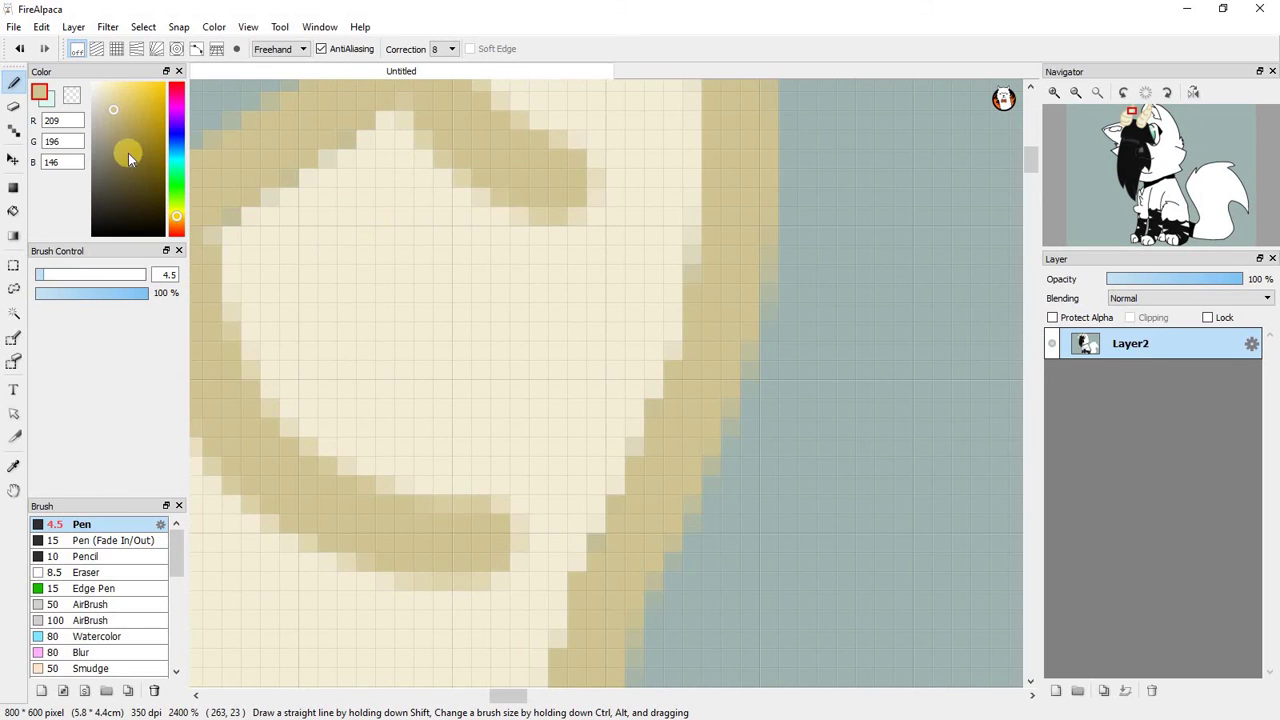
{"action": "left_click", "coordinate": [100, 89]}
{"action": "left_click", "coordinate": [13, 312]}
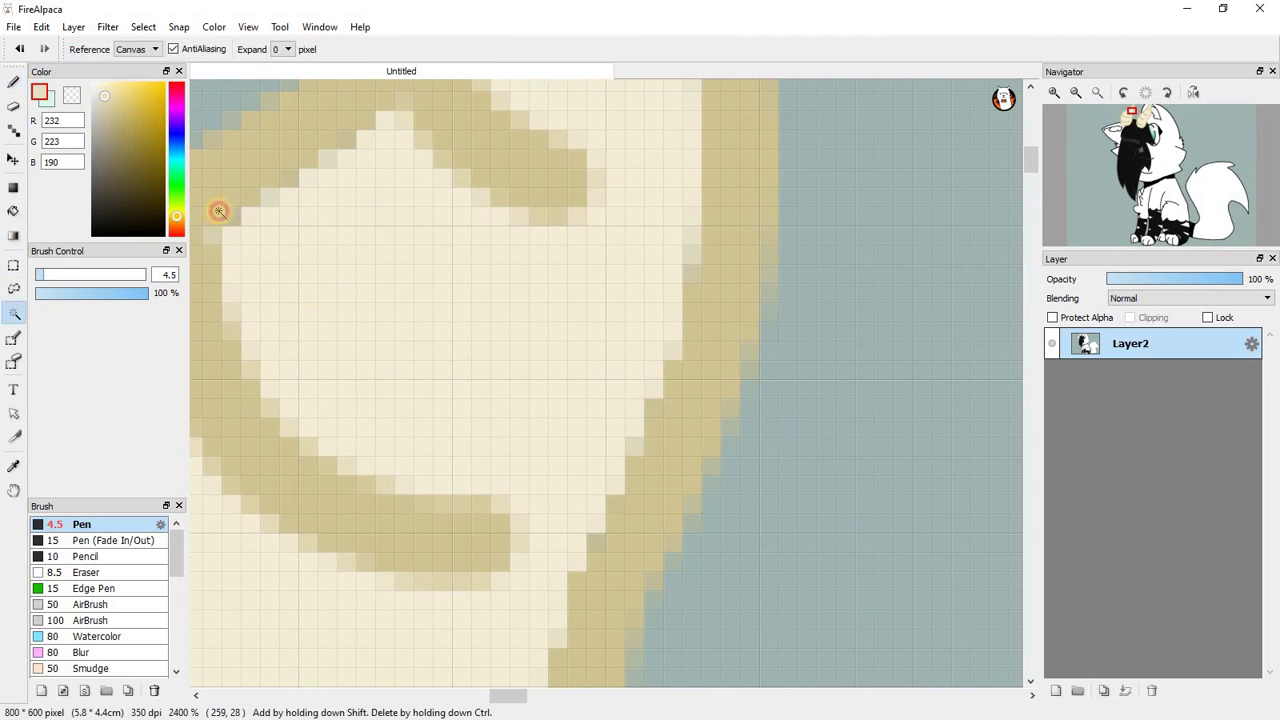
{"action": "left_click", "coordinate": [214, 209]}
Shade beneath the upper ridges of the far-ear horn in darker cream with the 4.5 px Pen.
{"action": "left_click", "coordinate": [13, 82]}
{"action": "mouse_move", "coordinate": [487, 182]}
{"action": "left_mouse_down"}
{"action": "mouse_move", "coordinate": [400, 155]}
{"action": "mouse_move", "coordinate": [533, 218]}
{"action": "mouse_move", "coordinate": [514, 266]}
{"action": "left_mouse_up"}
{"action": "scroll", "coordinate": [370, 238], "scroll_direction": "down", "scroll_amount": 1}
{"action": "scroll", "coordinate": [370, 238], "scroll_direction": "up", "scroll_amount": 1}
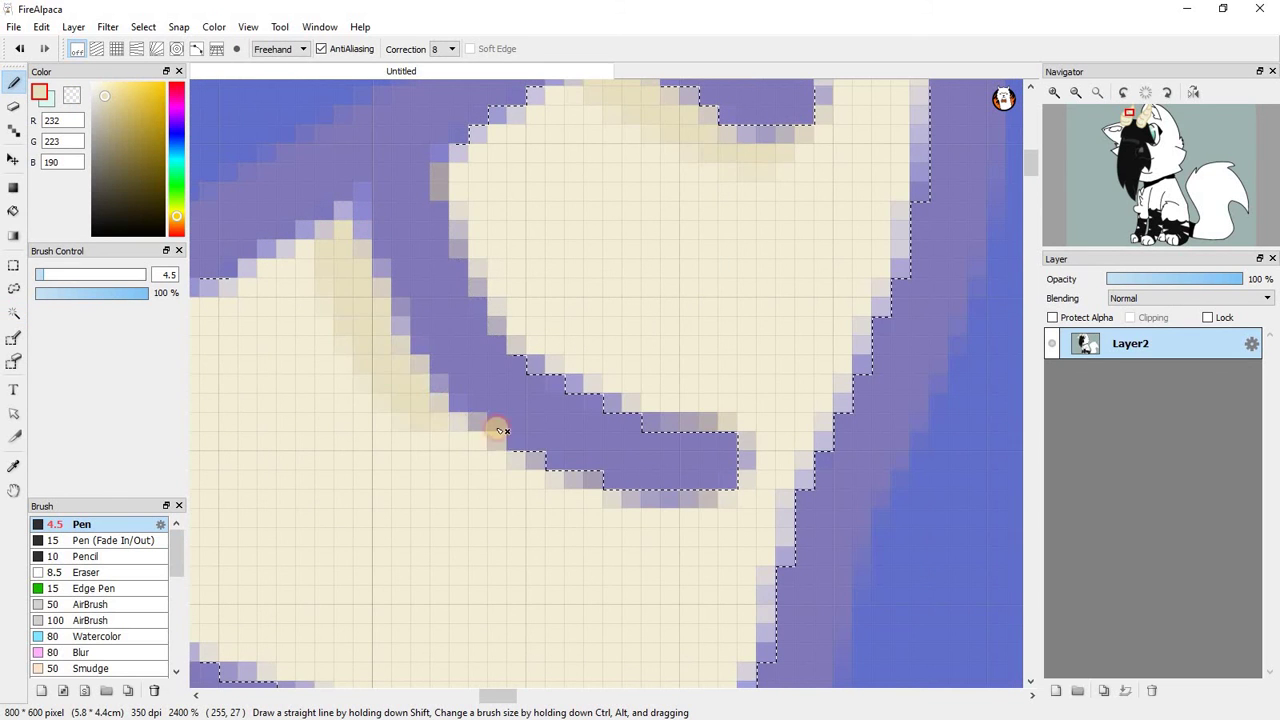
{"action": "scroll", "coordinate": [692, 476], "scroll_direction": "down", "scroll_amount": 5}
{"action": "scroll", "coordinate": [414, 337], "scroll_direction": "up", "scroll_amount": 5}
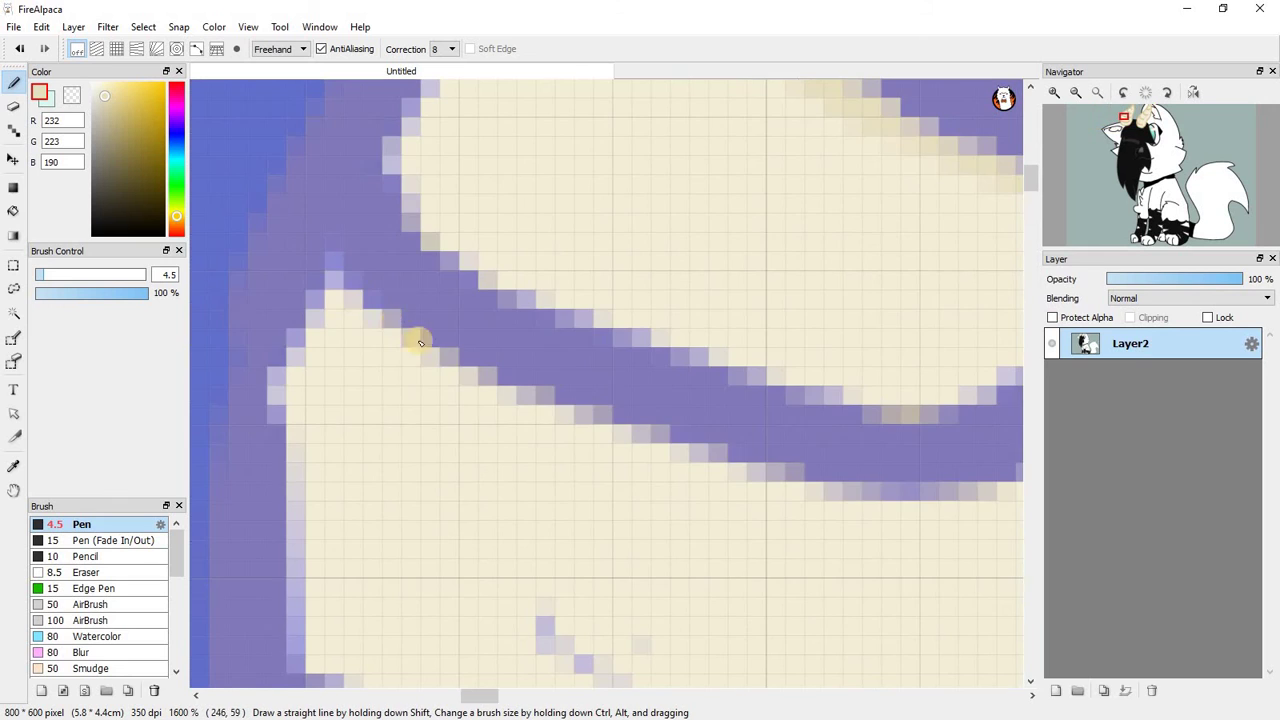
Shade beneath the two lower ridges of the far-ear horn in the same darker cream, following each ridge's curve.
{"action": "left_click_drag", "start_coordinate": [642, 447], "coordinate": [718, 466]}
{"action": "scroll", "coordinate": [430, 399], "scroll_direction": "down", "scroll_amount": 5}
{"action": "scroll", "coordinate": [471, 411], "scroll_direction": "up", "scroll_amount": 5}
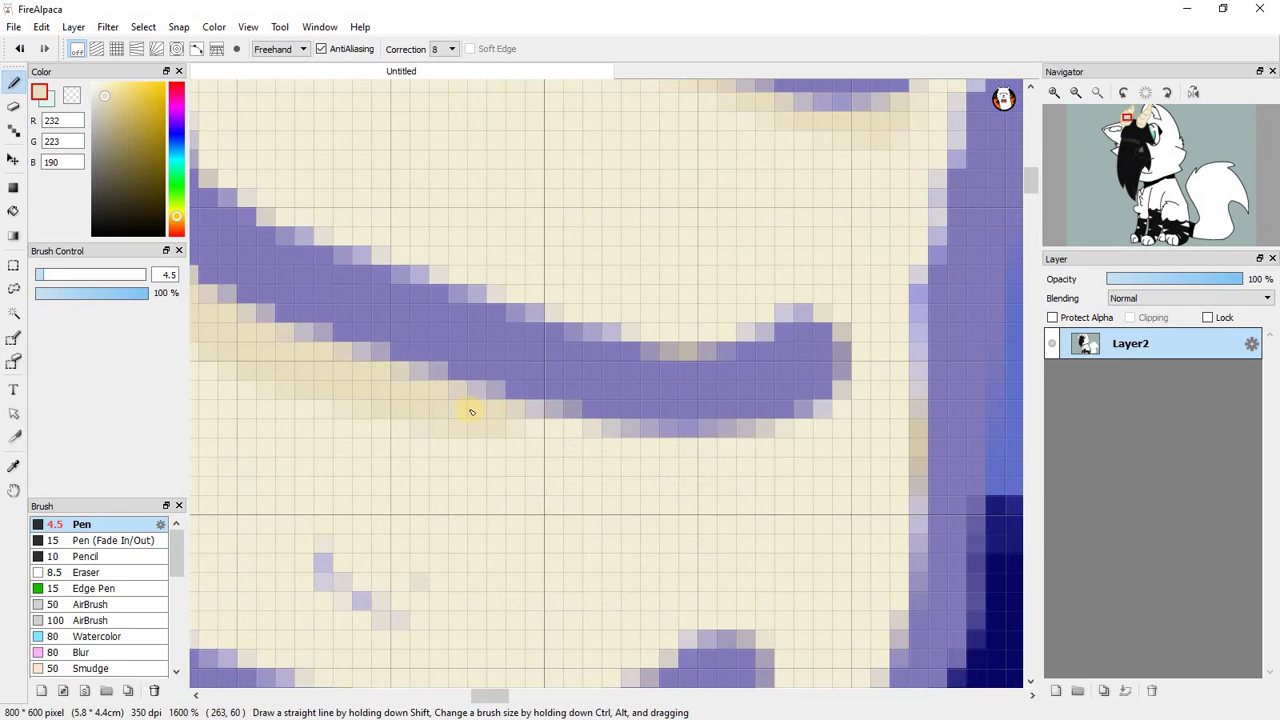
{"action": "mouse_move", "coordinate": [471, 411]}
{"action": "left_mouse_down"}
{"action": "mouse_move", "coordinate": [705, 450]}
{"action": "mouse_move", "coordinate": [788, 416]}
{"action": "left_mouse_up"}
{"action": "scroll", "coordinate": [789, 416], "scroll_direction": "down", "scroll_amount": 3}
{"action": "scroll", "coordinate": [431, 449], "scroll_direction": "up", "scroll_amount": 3}
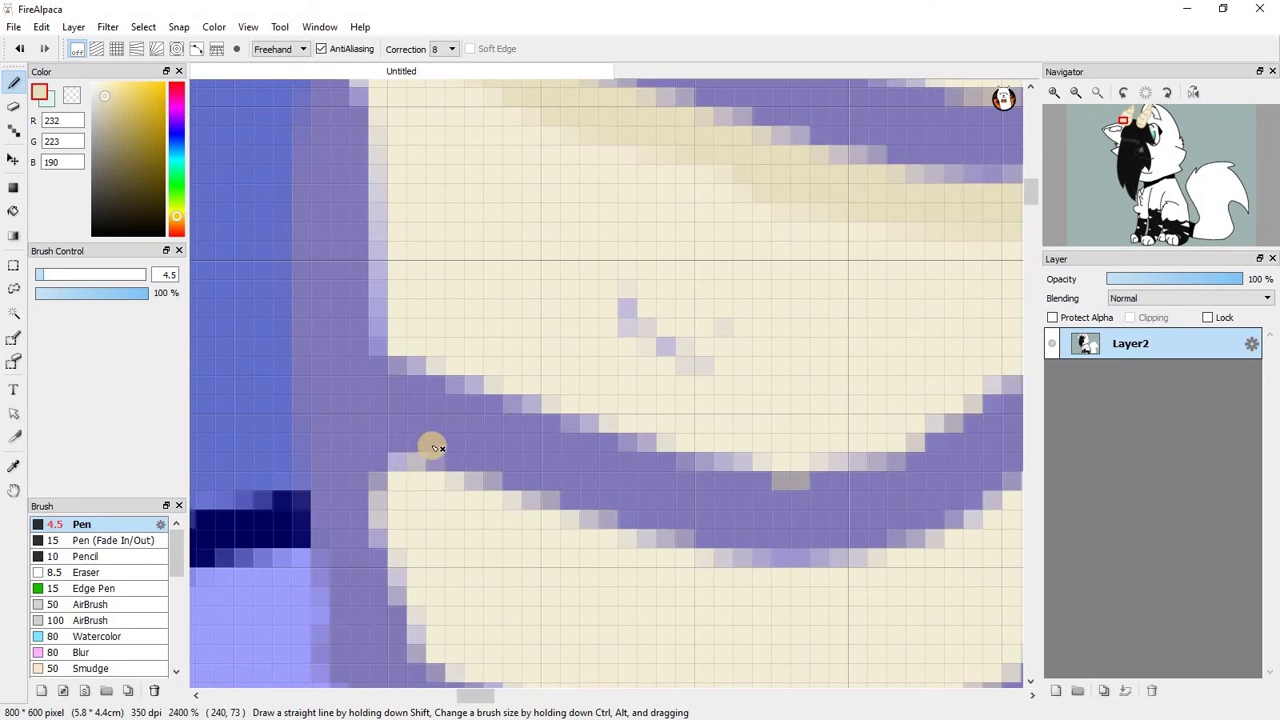
{"action": "mouse_move", "coordinate": [431, 449]}
{"action": "left_mouse_down"}
{"action": "mouse_move", "coordinate": [379, 463]}
{"action": "mouse_move", "coordinate": [533, 537]}
{"action": "mouse_move", "coordinate": [726, 563]}
{"action": "mouse_move", "coordinate": [423, 466]}
{"action": "left_mouse_up"}
{"action": "scroll", "coordinate": [423, 466], "scroll_direction": "down", "scroll_amount": 3}
{"action": "scroll", "coordinate": [458, 446], "scroll_direction": "up", "scroll_amount": 2}
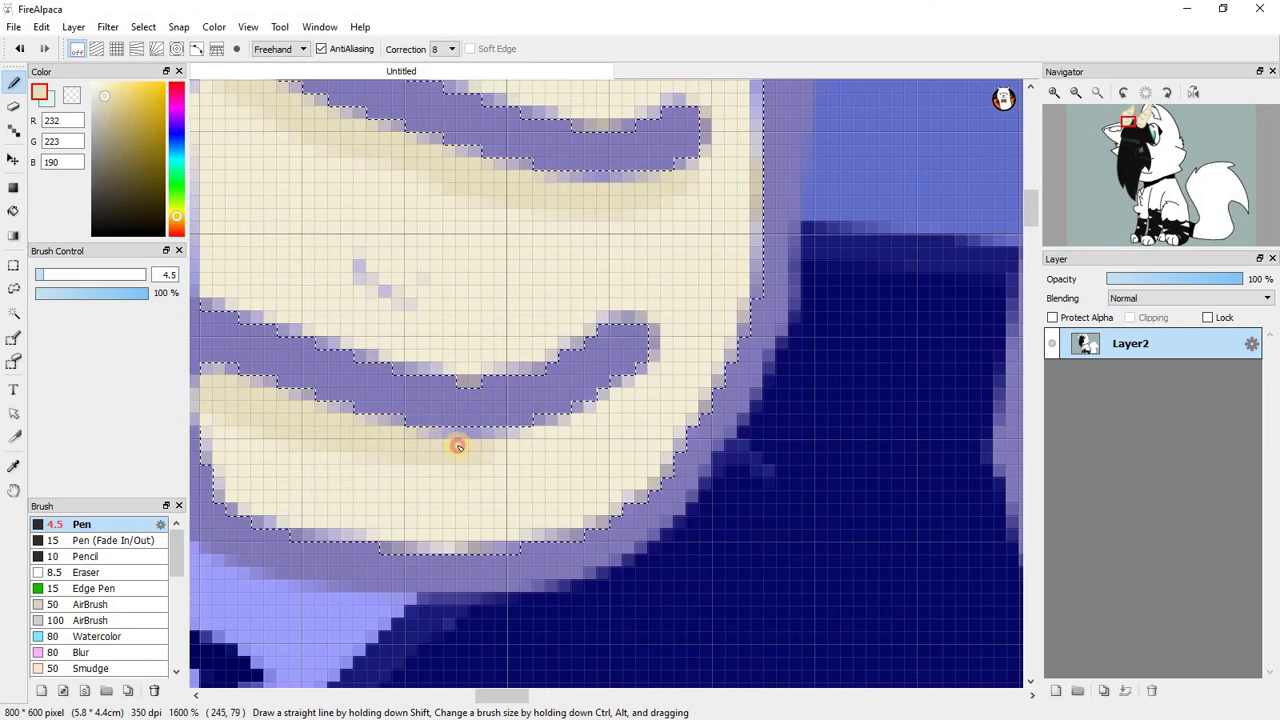
Shade the outer edge of the far-ear horn's lower segments in darker cream, covering much of the base segment.
{"action": "scroll", "coordinate": [531, 383], "scroll_direction": "down", "scroll_amount": 3}
{"action": "scroll", "coordinate": [432, 357], "scroll_direction": "up", "scroll_amount": 2}
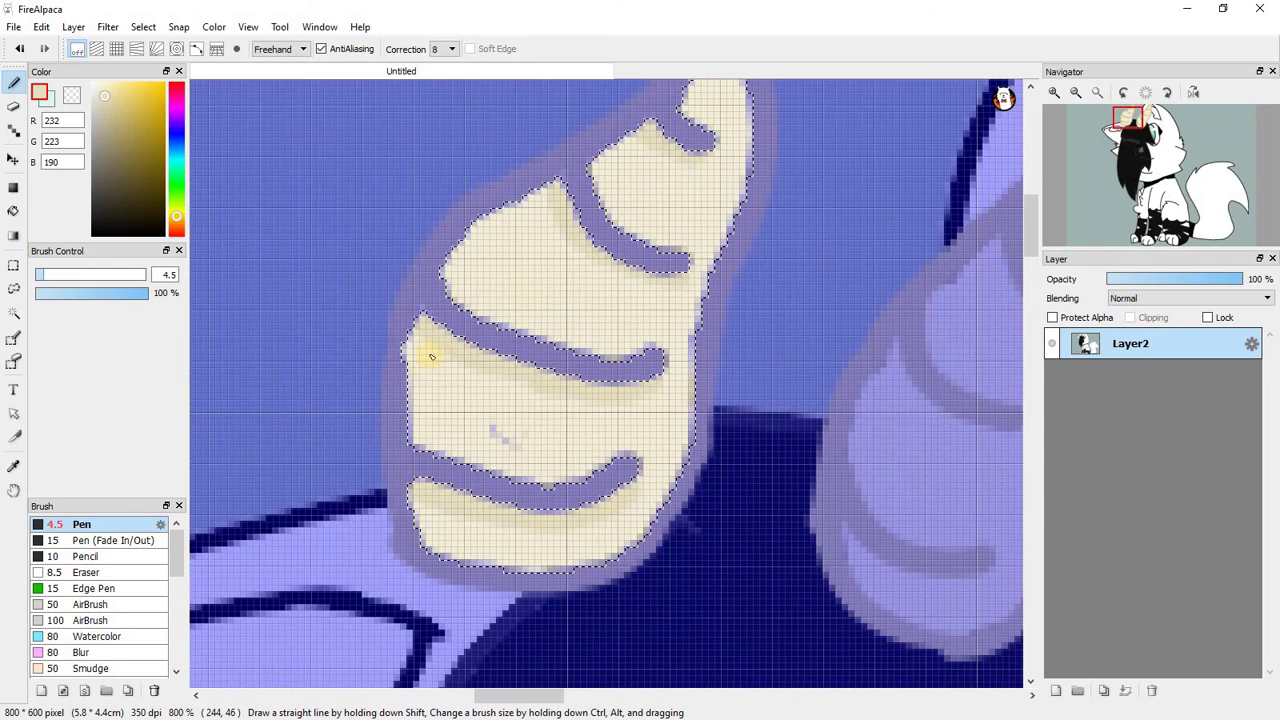
{"action": "left_click_drag", "start_coordinate": [418, 356], "coordinate": [426, 387]}
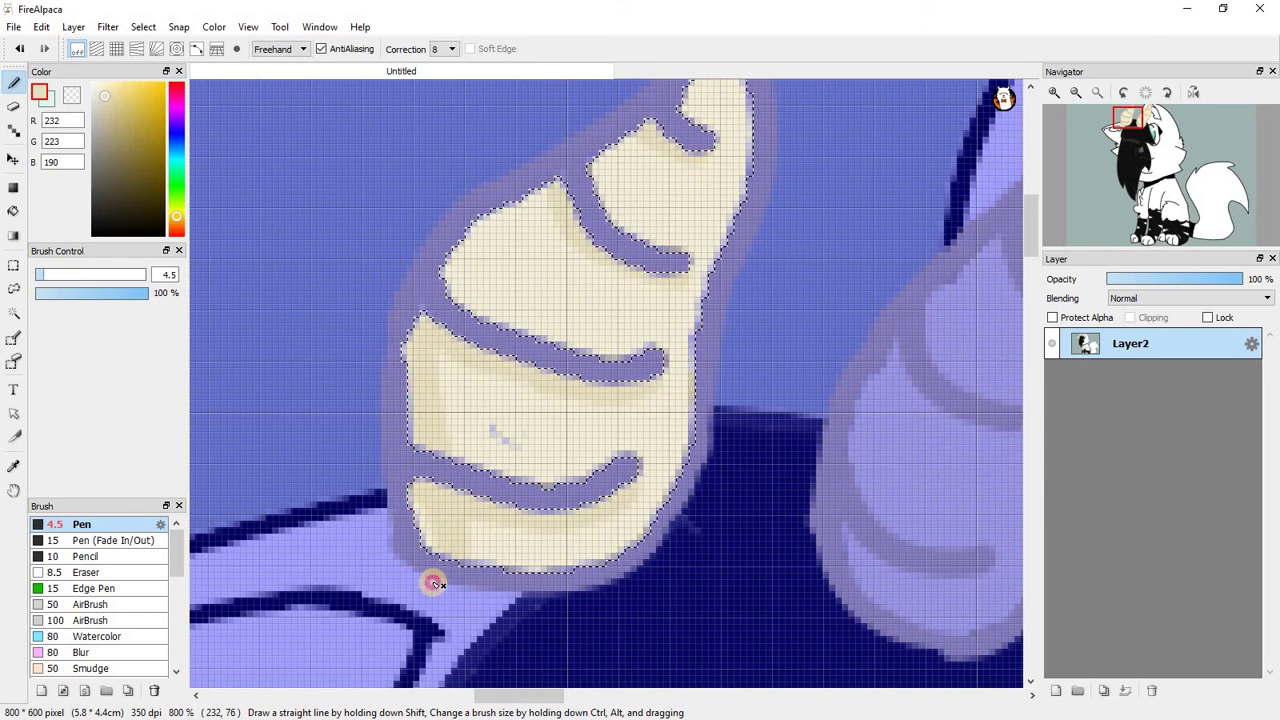
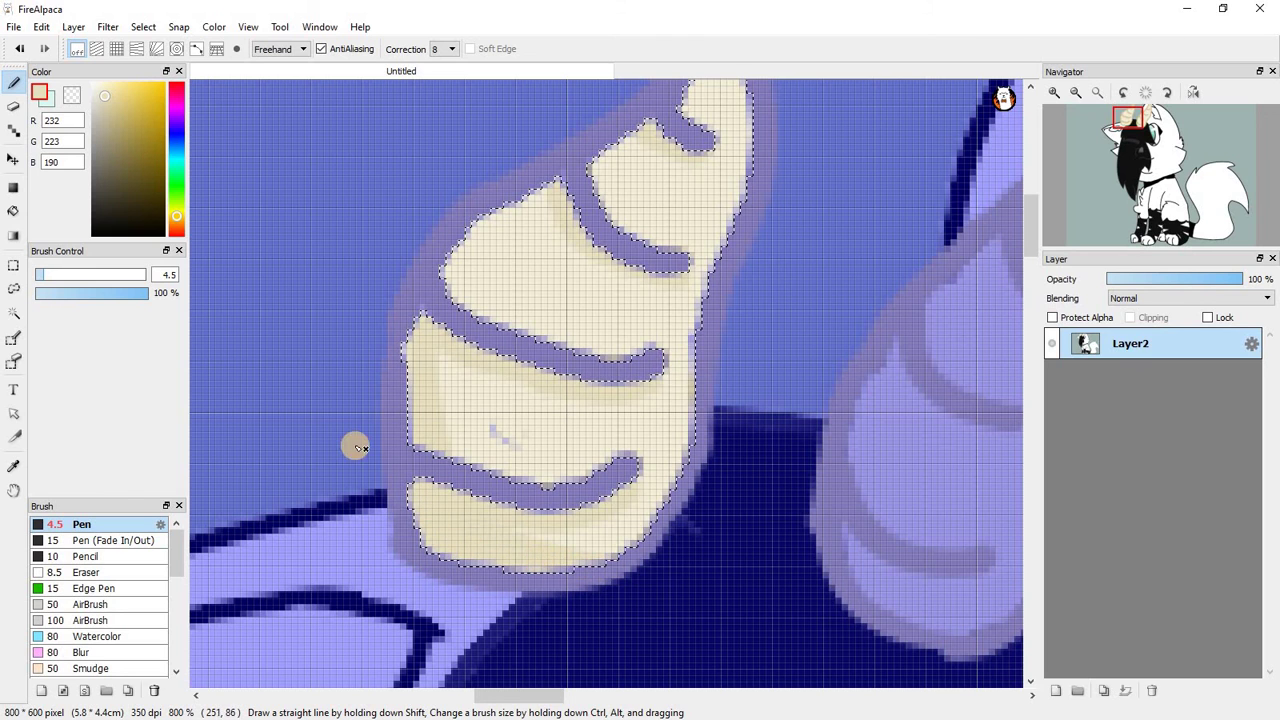
{"action": "scroll", "coordinate": [351, 449], "scroll_direction": "down", "scroll_amount": 1}
{"action": "scroll", "coordinate": [571, 366], "scroll_direction": "up", "scroll_amount": 2}
{"action": "scroll", "coordinate": [692, 305], "scroll_direction": "down", "scroll_amount": 1}
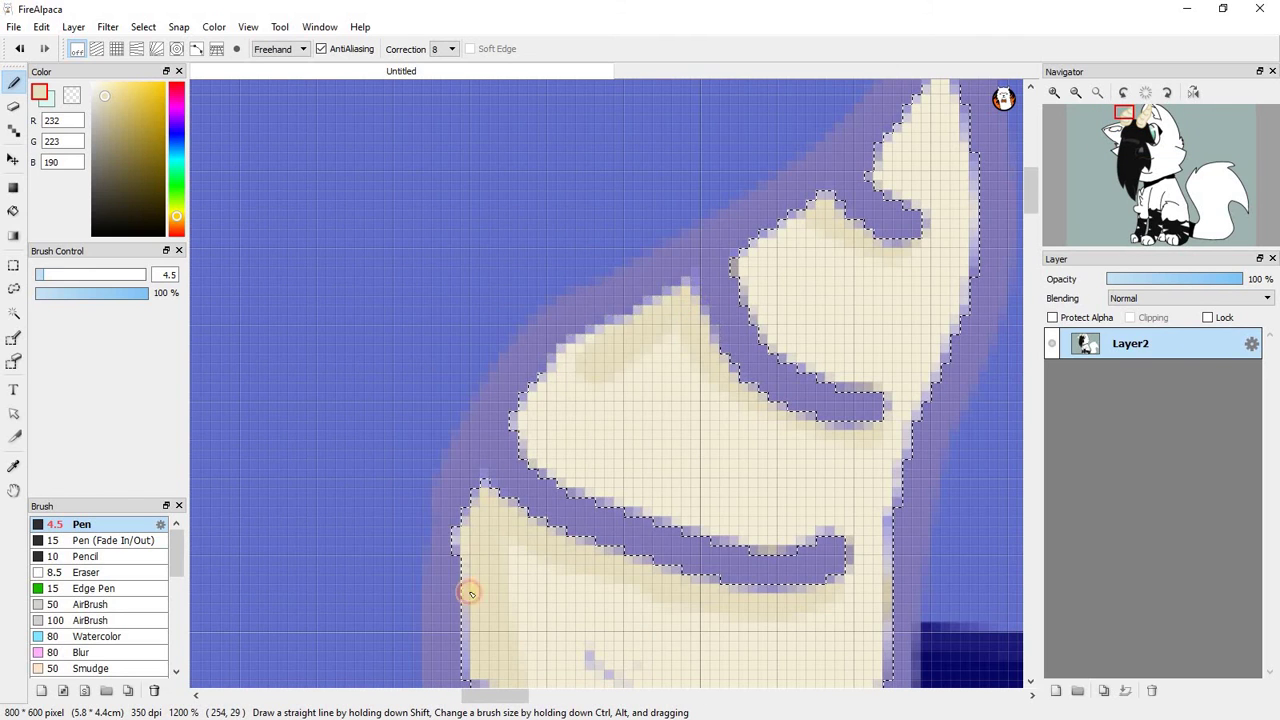
Continue the darker cream shading along the outer edge of the far-ear horn's upper segments to its tip.
{"action": "scroll", "coordinate": [517, 381], "scroll_direction": "down", "scroll_amount": 3}
{"action": "scroll", "coordinate": [517, 381], "scroll_direction": "up", "scroll_amount": 3}
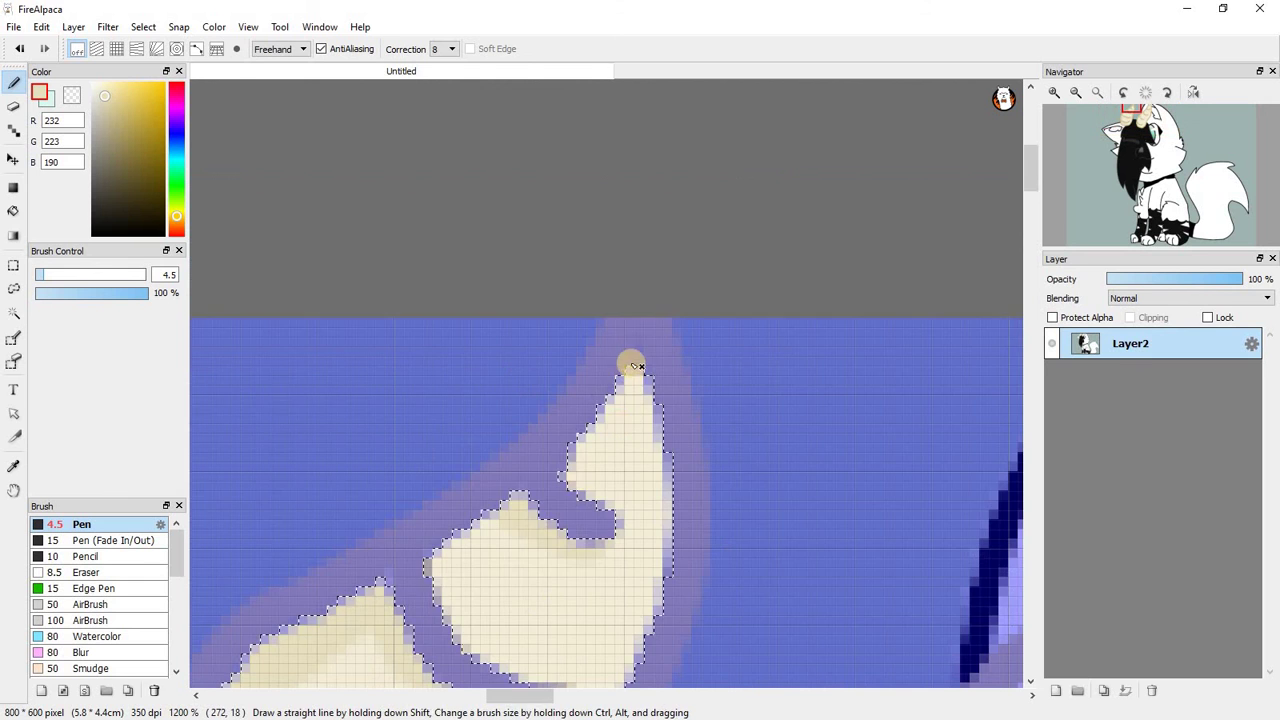
{"action": "scroll", "coordinate": [522, 523], "scroll_direction": "down", "scroll_amount": 3}
{"action": "scroll", "coordinate": [522, 523], "scroll_direction": "up", "scroll_amount": 3}
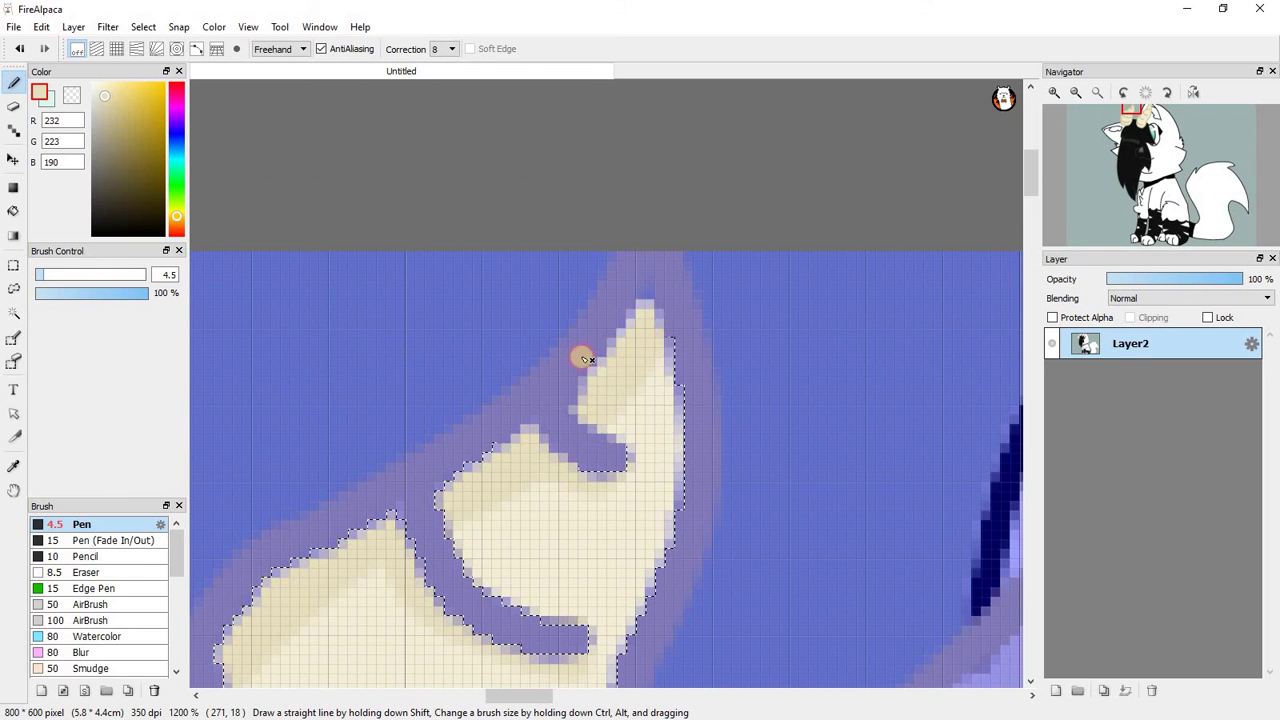
{"action": "scroll", "coordinate": [583, 358], "scroll_direction": "down", "scroll_amount": 2}
{"action": "scroll", "coordinate": [671, 423], "scroll_direction": "up", "scroll_amount": 1}
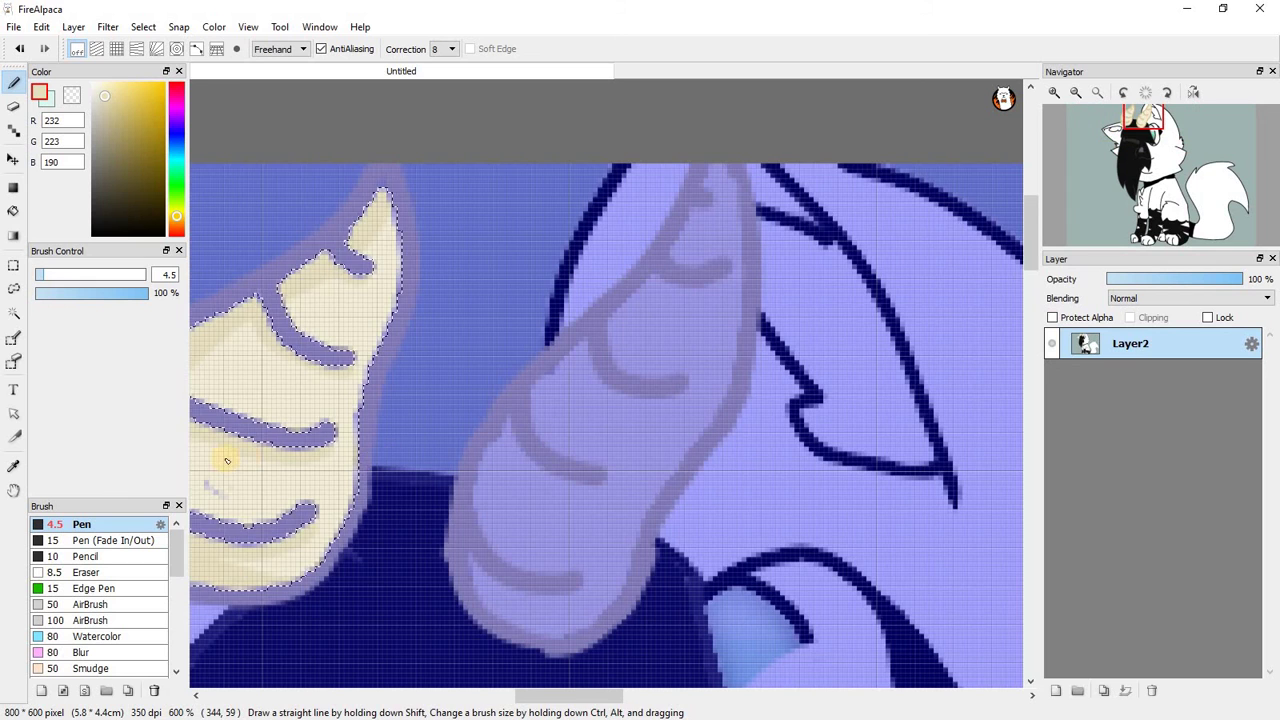
Select the near-ear horn's cream interior with the Magic Wand and shade beneath its two lowest ridges with the Pen.
{"action": "left_click", "coordinate": [13, 313]}
{"action": "left_click", "coordinate": [597, 417]}
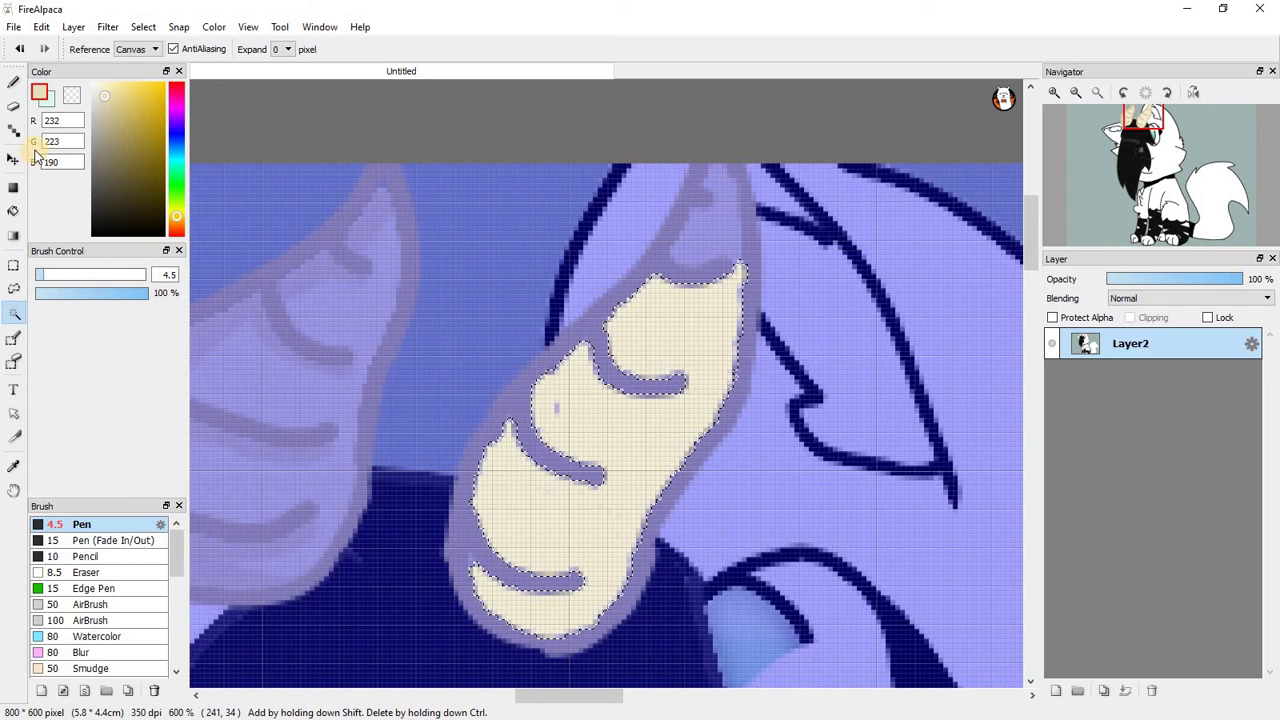
{"action": "left_click", "coordinate": [13, 82]}
{"action": "scroll", "coordinate": [565, 624], "scroll_direction": "up", "scroll_amount": 3}
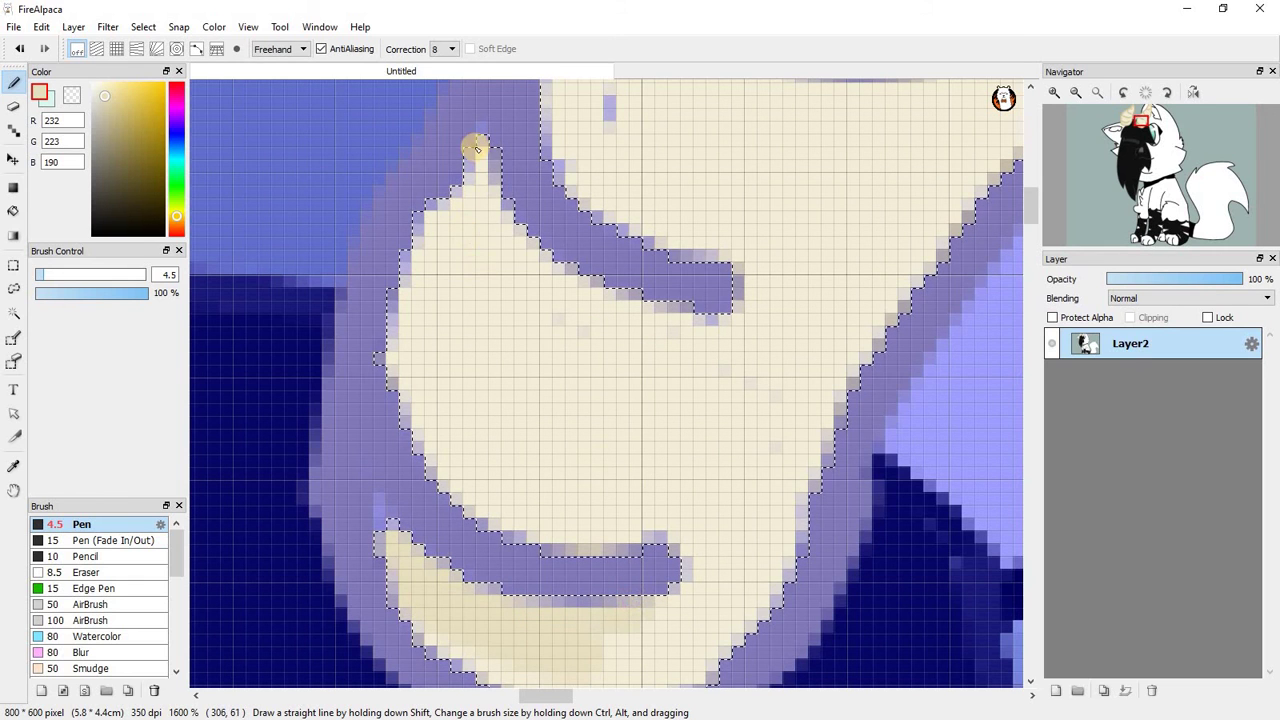
{"action": "mouse_move", "coordinate": [471, 143]}
{"action": "left_mouse_down"}
{"action": "mouse_move", "coordinate": [542, 243]}
{"action": "mouse_move", "coordinate": [607, 281]}
{"action": "mouse_move", "coordinate": [715, 300]}
{"action": "left_mouse_up"}
{"action": "scroll", "coordinate": [491, 305], "scroll_direction": "down", "scroll_amount": 4}
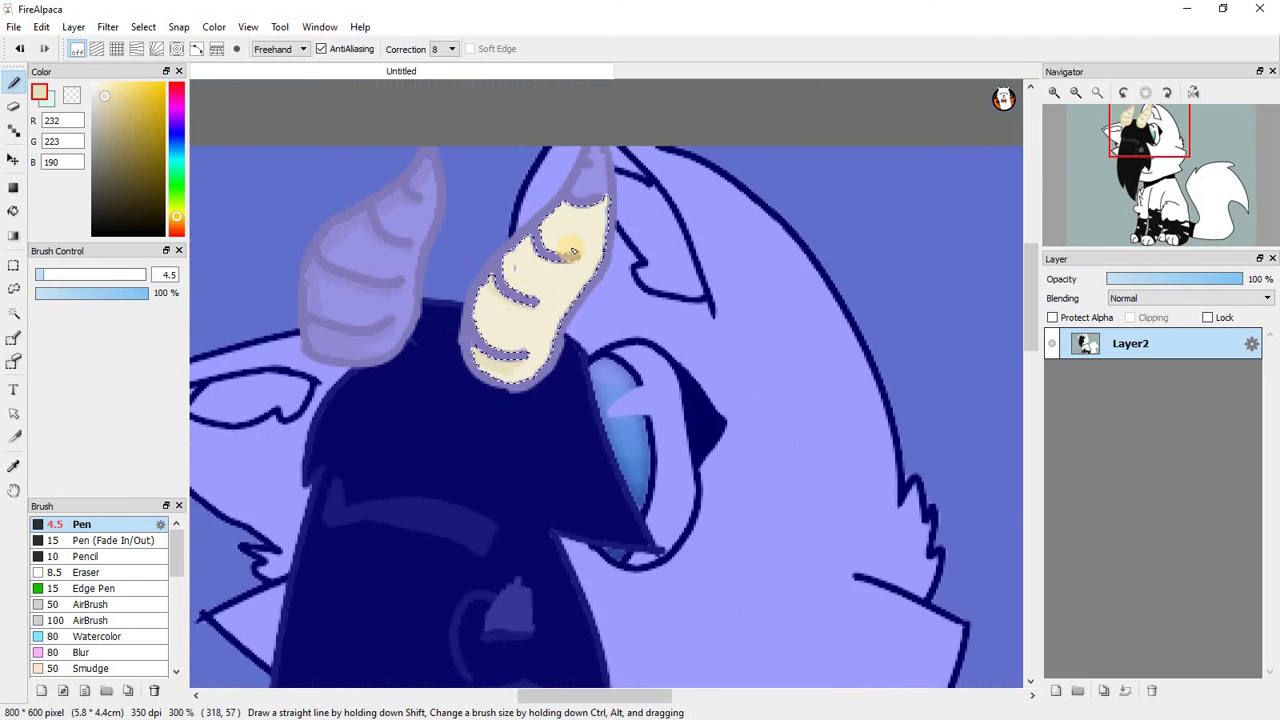
Shade beneath the upper ridges of the near-ear horn's selected area in darker cream.
{"action": "scroll", "coordinate": [443, 251], "scroll_direction": "up", "scroll_amount": 4}
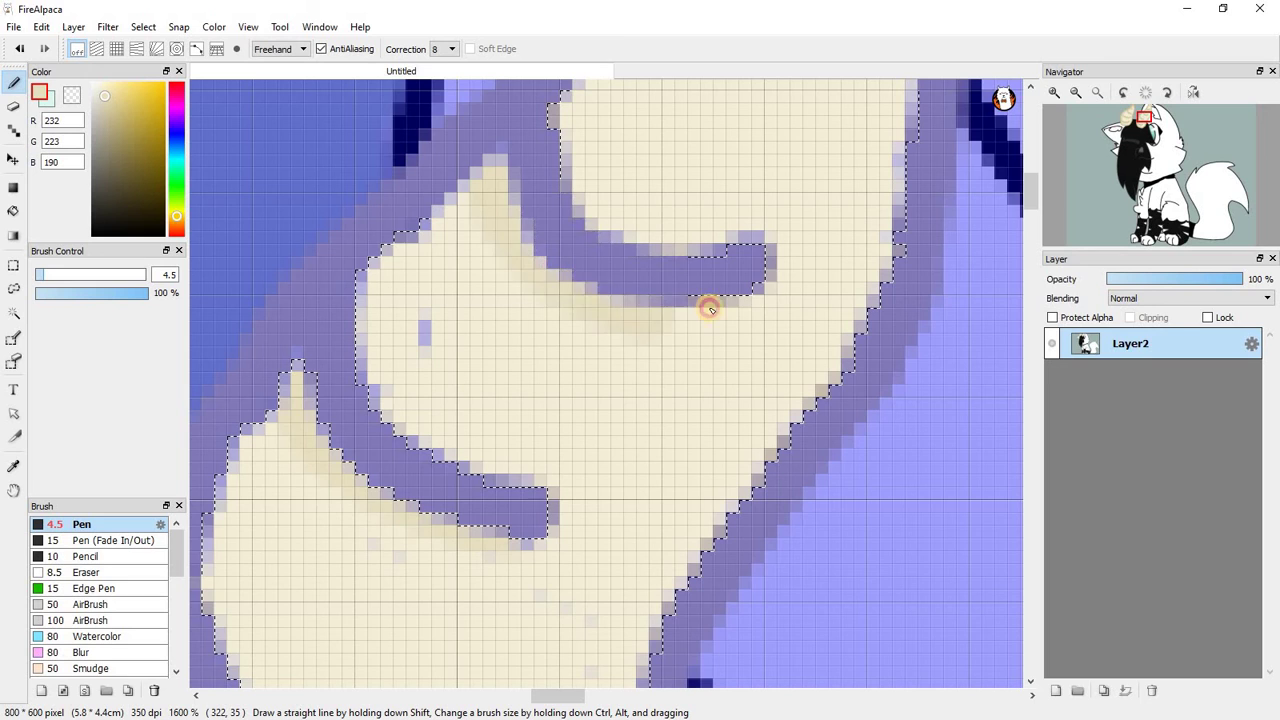
{"action": "scroll", "coordinate": [709, 277], "scroll_direction": "down", "scroll_amount": 4}
{"action": "scroll", "coordinate": [612, 212], "scroll_direction": "up", "scroll_amount": 4}
{"action": "mouse_move", "coordinate": [612, 212]}
{"action": "left_mouse_down"}
{"action": "mouse_move", "coordinate": [640, 237]}
{"action": "mouse_move", "coordinate": [713, 256]}
{"action": "mouse_move", "coordinate": [773, 235]}
{"action": "left_mouse_up"}
{"action": "scroll", "coordinate": [557, 391], "scroll_direction": "down", "scroll_amount": 4}
{"action": "scroll", "coordinate": [429, 463], "scroll_direction": "up", "scroll_amount": 1}
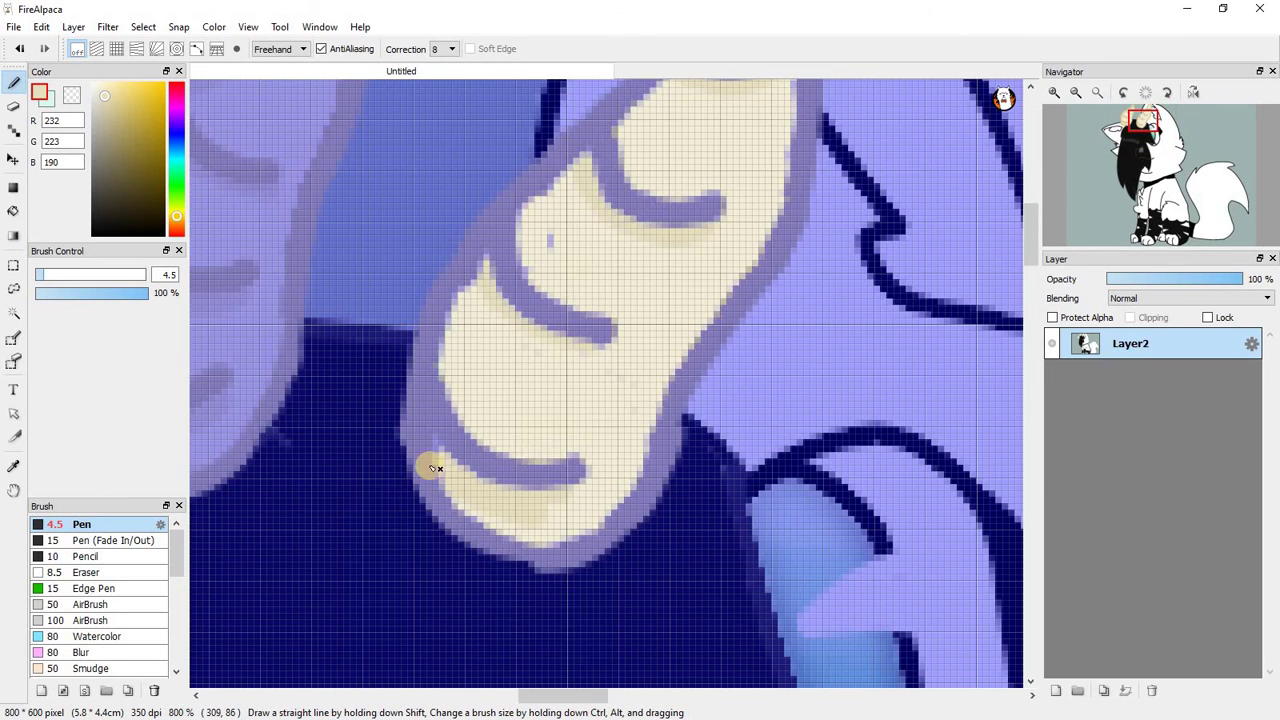
Fill out the shading on the near-ear horn's base segment and shade the outer edge of the segment above it.
{"action": "scroll", "coordinate": [503, 485], "scroll_direction": "up", "scroll_amount": 1}
{"action": "scroll", "coordinate": [503, 485], "scroll_direction": "up", "scroll_amount": 2}
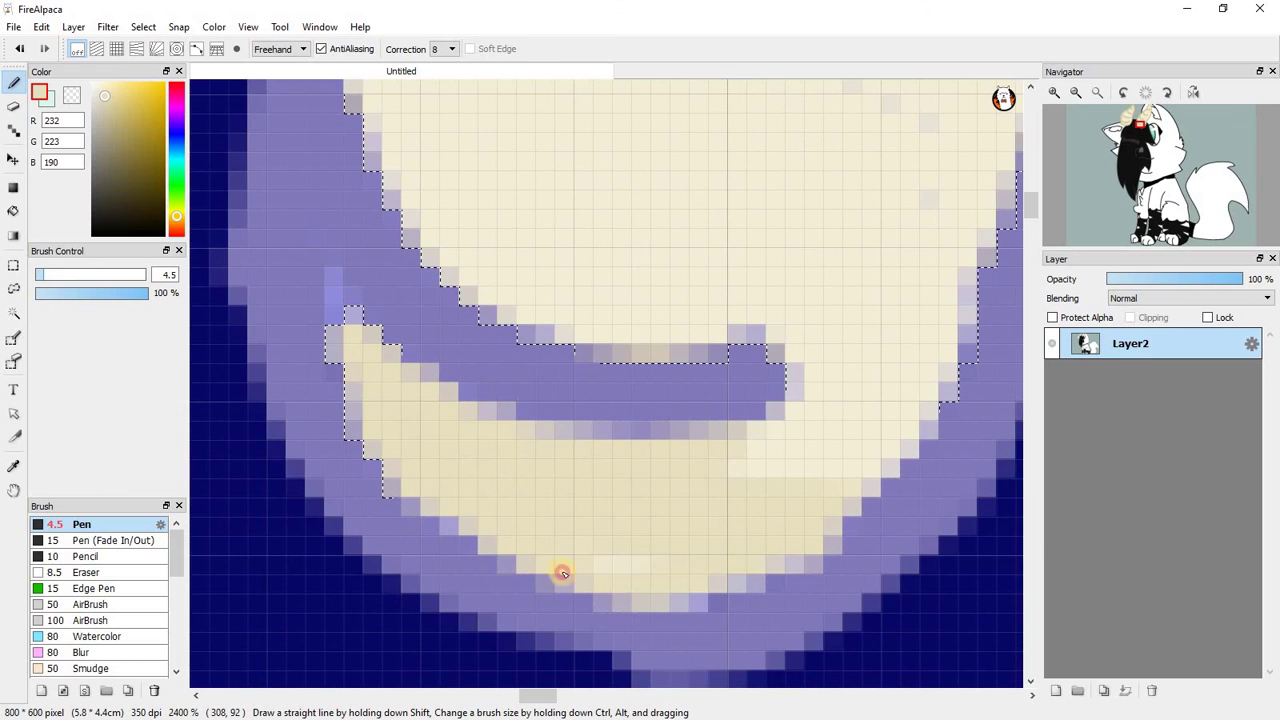
{"action": "scroll", "coordinate": [547, 395], "scroll_direction": "down", "scroll_amount": 3}
{"action": "scroll", "coordinate": [534, 329], "scroll_direction": "up", "scroll_amount": 2}
{"action": "mouse_move", "coordinate": [312, 688]}
{"action": "left_mouse_down"}
{"action": "mouse_move", "coordinate": [366, 318]}
{"action": "mouse_move", "coordinate": [270, 630]}
{"action": "left_mouse_up"}
{"action": "scroll", "coordinate": [417, 306], "scroll_direction": "down", "scroll_amount": 2}
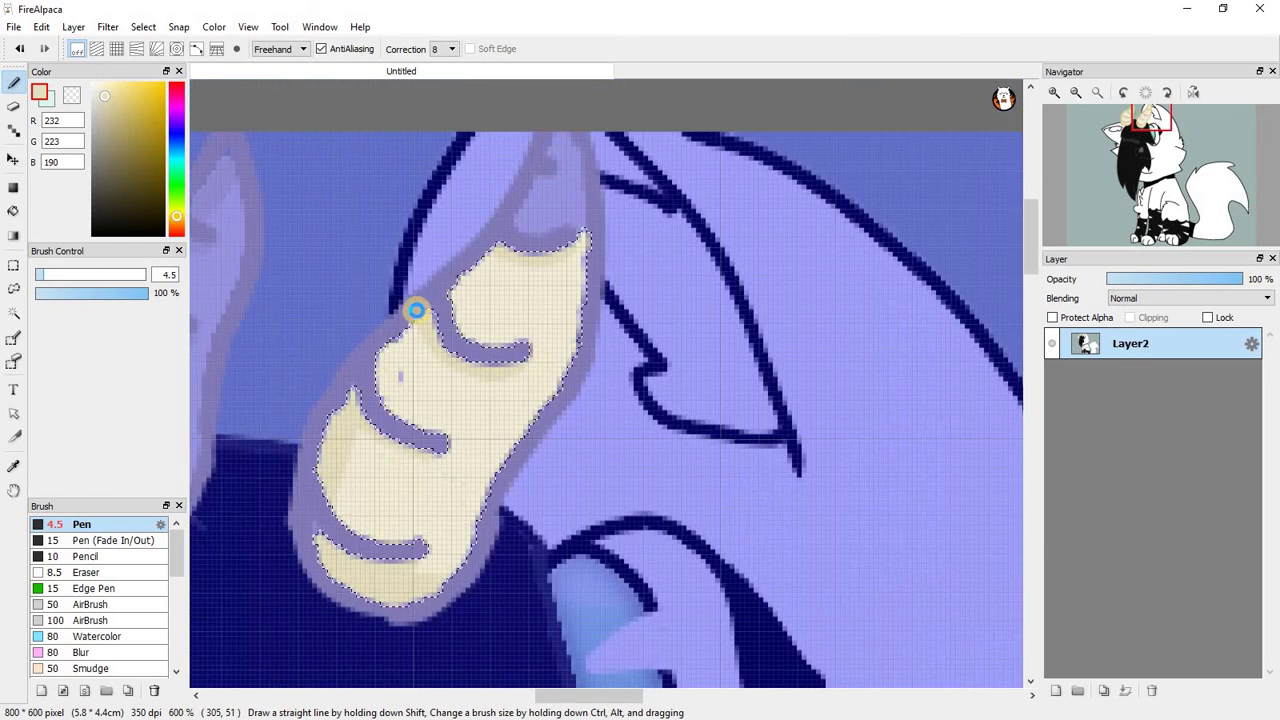
Shade the outer edge of the near-ear horn's two upper selected segments in darker cream.
{"action": "scroll", "coordinate": [459, 313], "scroll_direction": "up", "scroll_amount": 2}
{"action": "scroll", "coordinate": [343, 449], "scroll_direction": "down", "scroll_amount": 2}
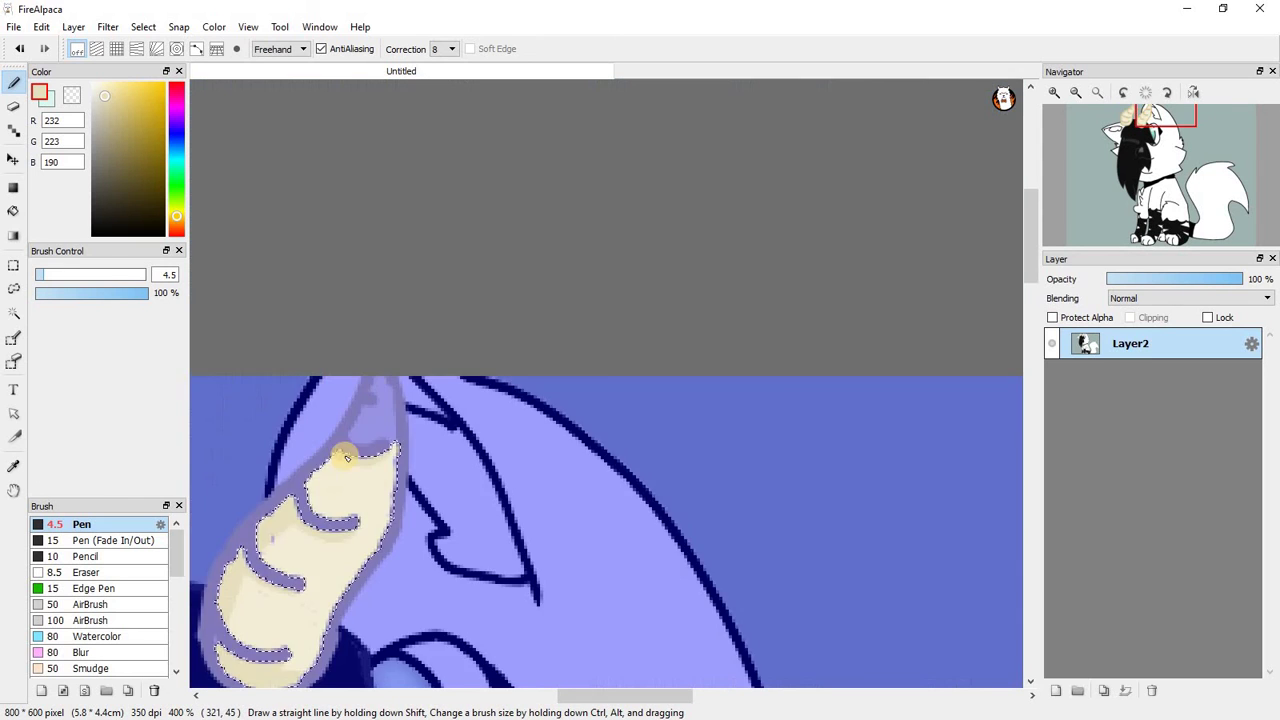
{"action": "scroll", "coordinate": [291, 497], "scroll_direction": "up", "scroll_amount": 2}
{"action": "mouse_move", "coordinate": [291, 497]}
{"action": "left_mouse_down"}
{"action": "mouse_move", "coordinate": [294, 460]}
{"action": "mouse_move", "coordinate": [177, 590]}
{"action": "left_mouse_up"}
{"action": "key", "text": "ctrl+d"}
{"action": "scroll", "coordinate": [271, 543], "scroll_direction": "down", "scroll_amount": 3}
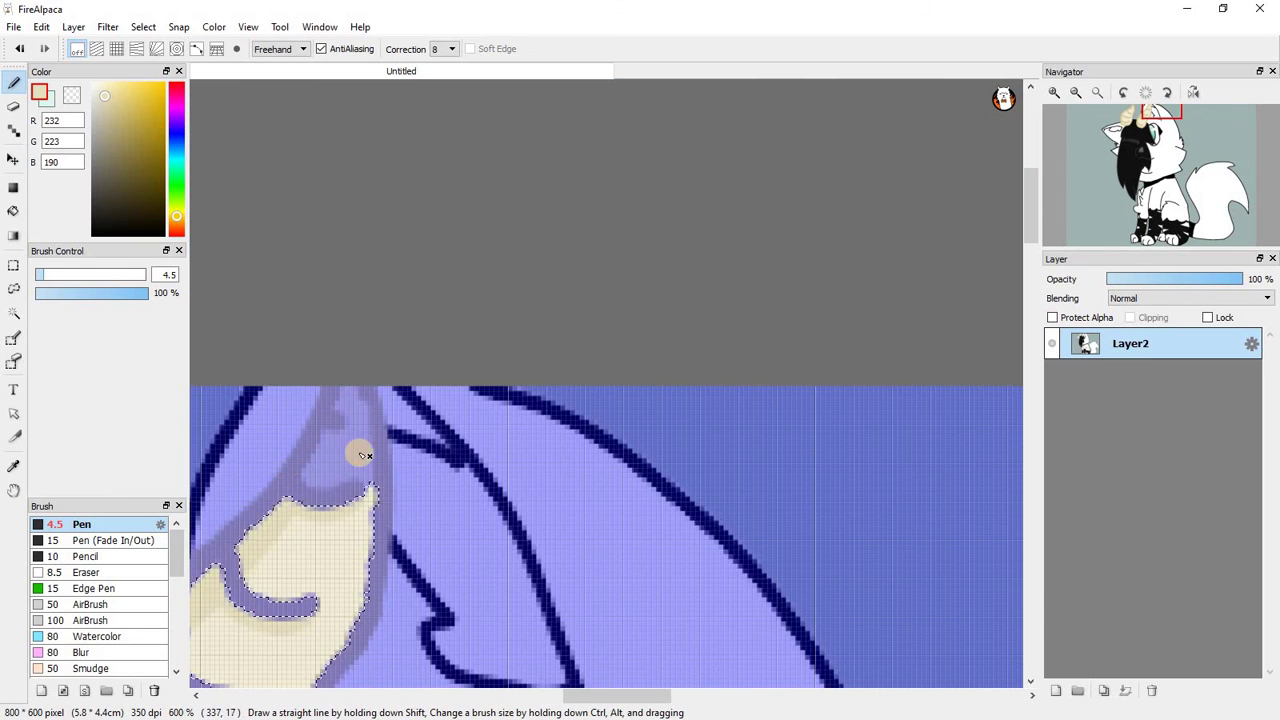
Select the near-ear horn's tip interior with the Magic Wand, shade its ridge underside and outer edge, and clear the selection.
{"action": "scroll", "coordinate": [300, 460], "scroll_direction": "up", "scroll_amount": 3}
{"action": "left_click", "coordinate": [13, 313]}
{"action": "left_click", "coordinate": [404, 395]}
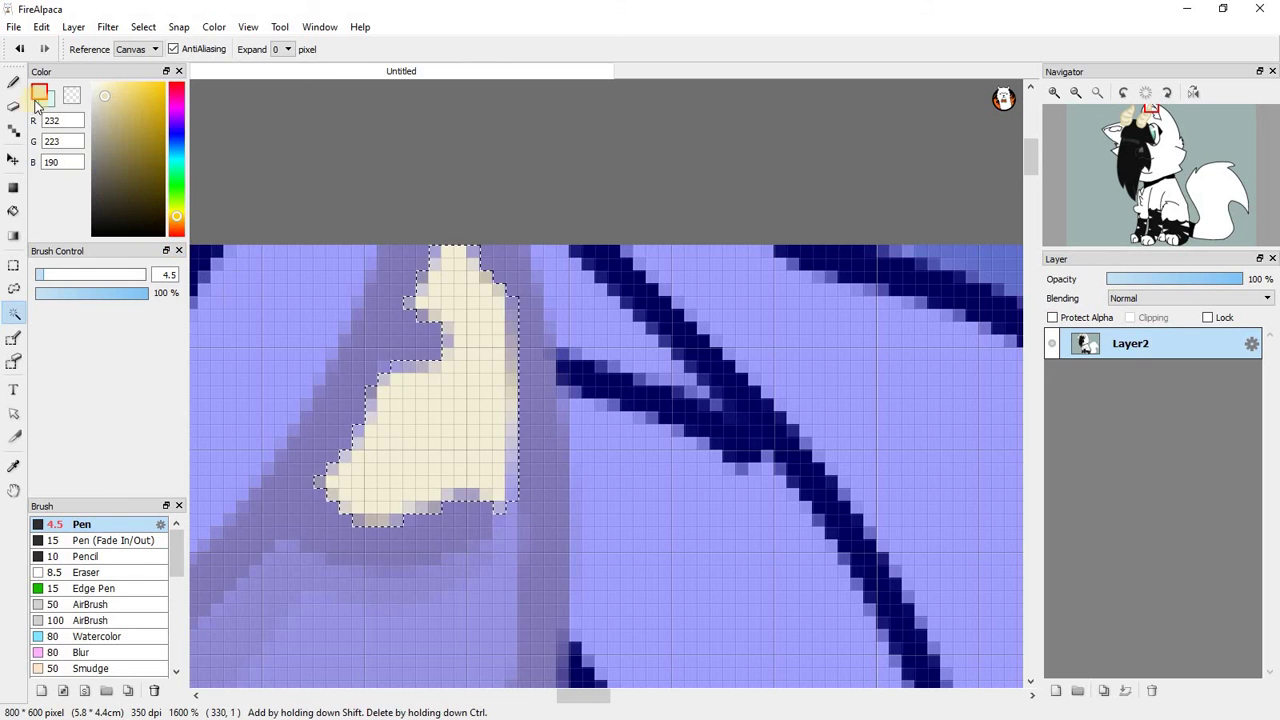
{"action": "left_click_drag", "start_coordinate": [372, 380], "coordinate": [441, 386]}
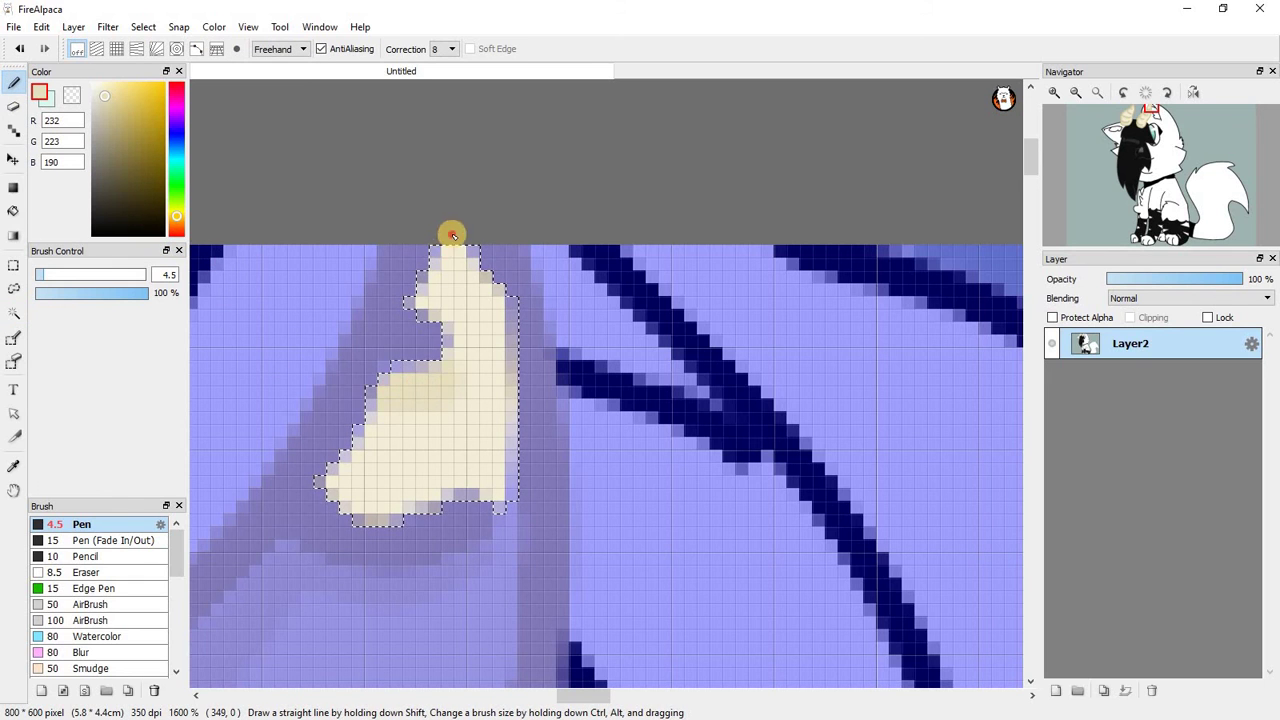
{"action": "left_click_drag", "start_coordinate": [452, 236], "coordinate": [350, 500]}
{"action": "scroll", "coordinate": [411, 379], "scroll_direction": "down", "scroll_amount": 4}
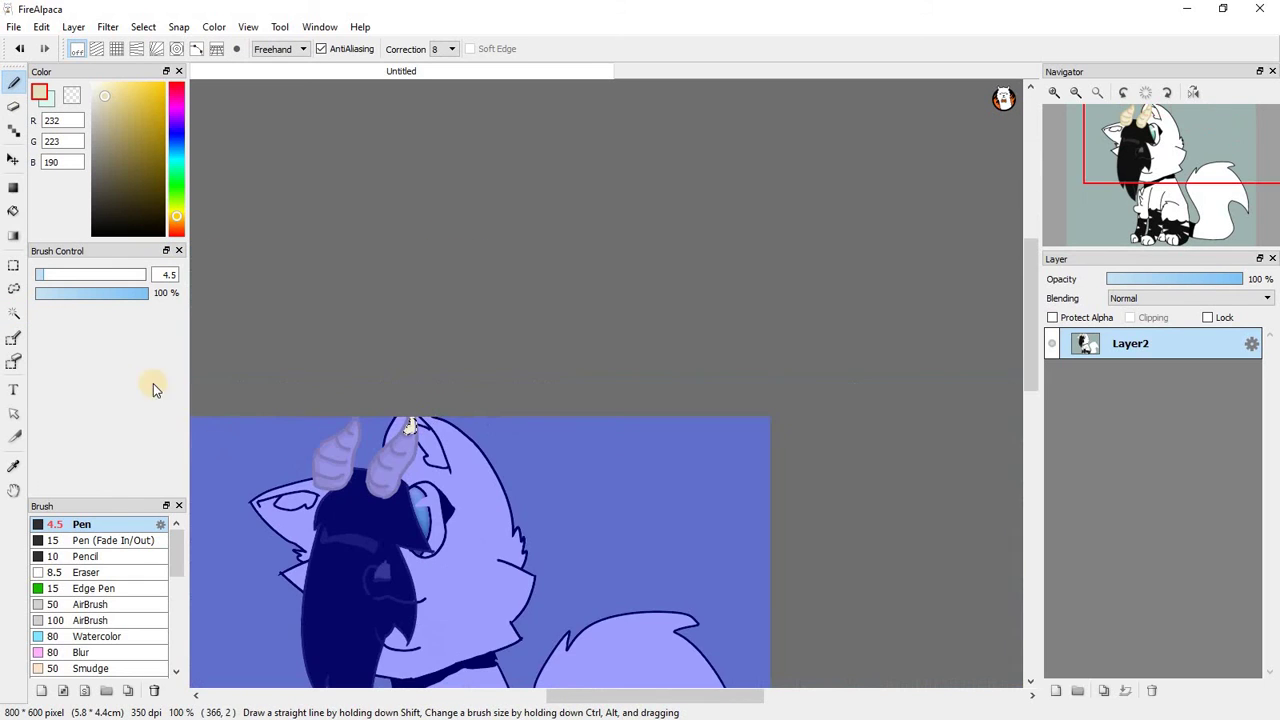
{"action": "left_click", "coordinate": [13, 265]}
{"action": "left_click", "coordinate": [254, 436]}
Examine the shaded horns up close and against the whole character.
{"action": "scroll", "coordinate": [295, 478], "scroll_direction": "up", "scroll_amount": 2}
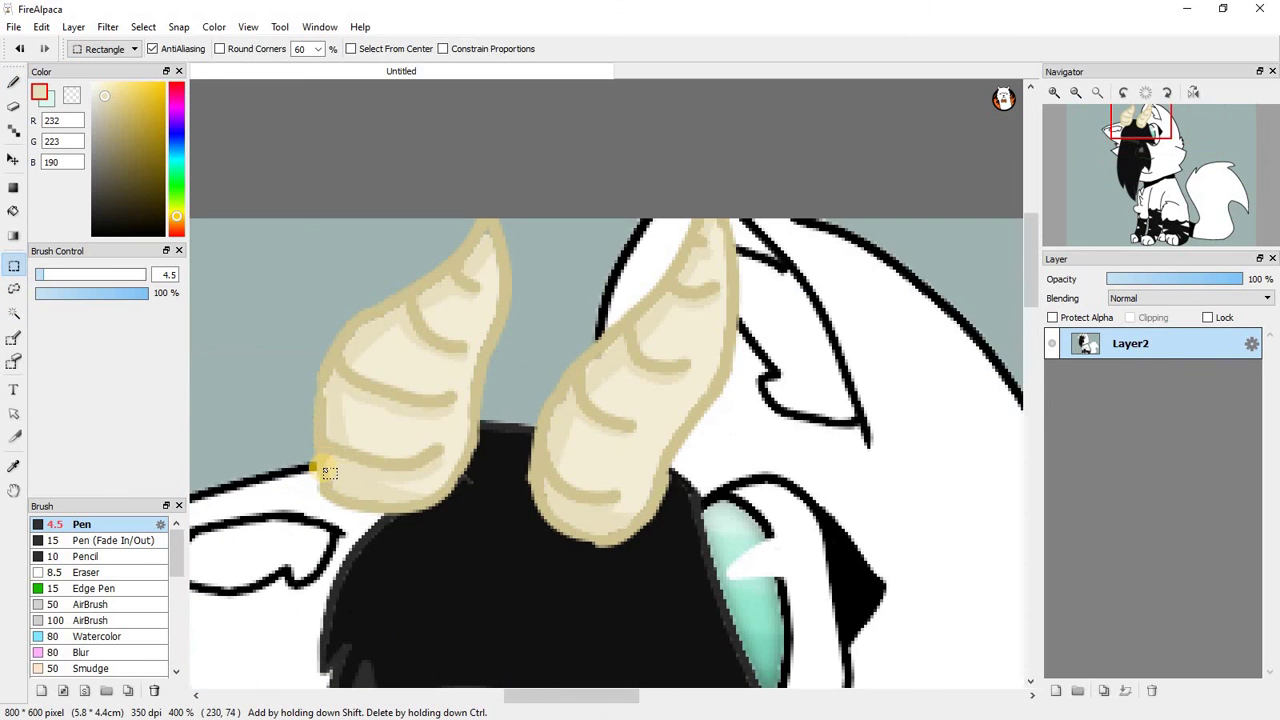
{"action": "scroll", "coordinate": [333, 405], "scroll_direction": "down", "scroll_amount": 3}
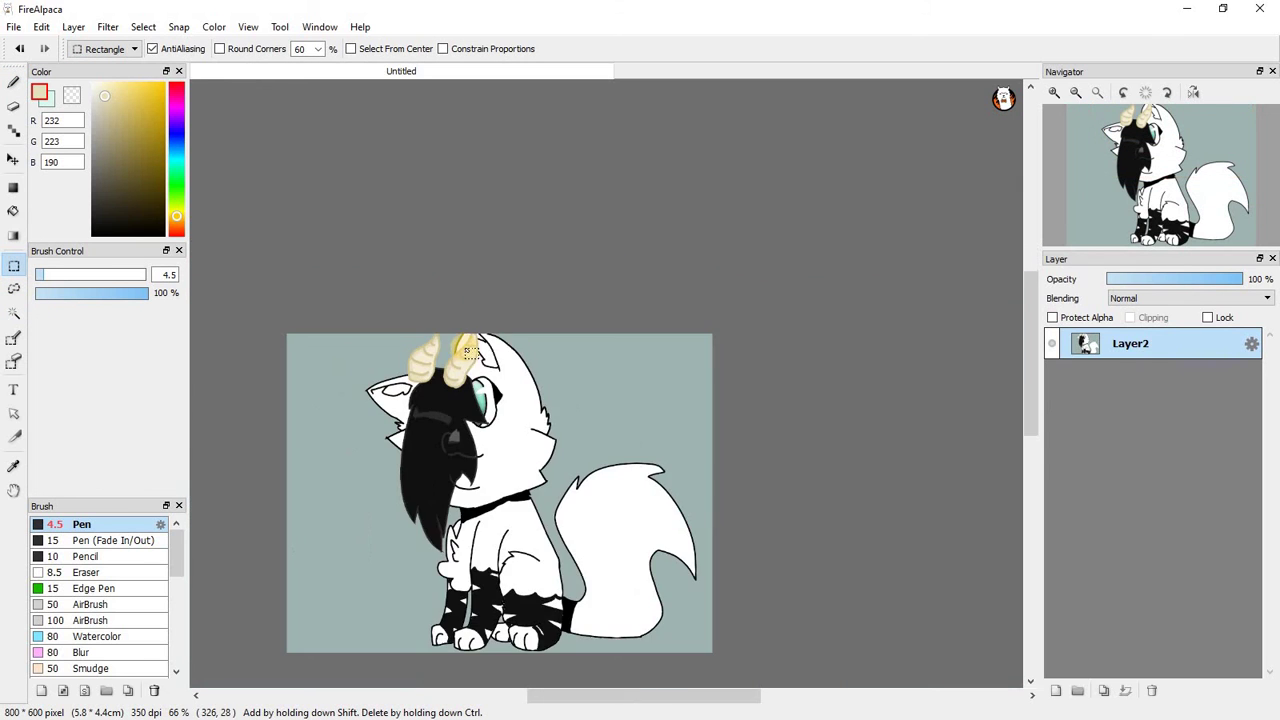
{"action": "scroll", "coordinate": [481, 370], "scroll_direction": "up", "scroll_amount": 1}
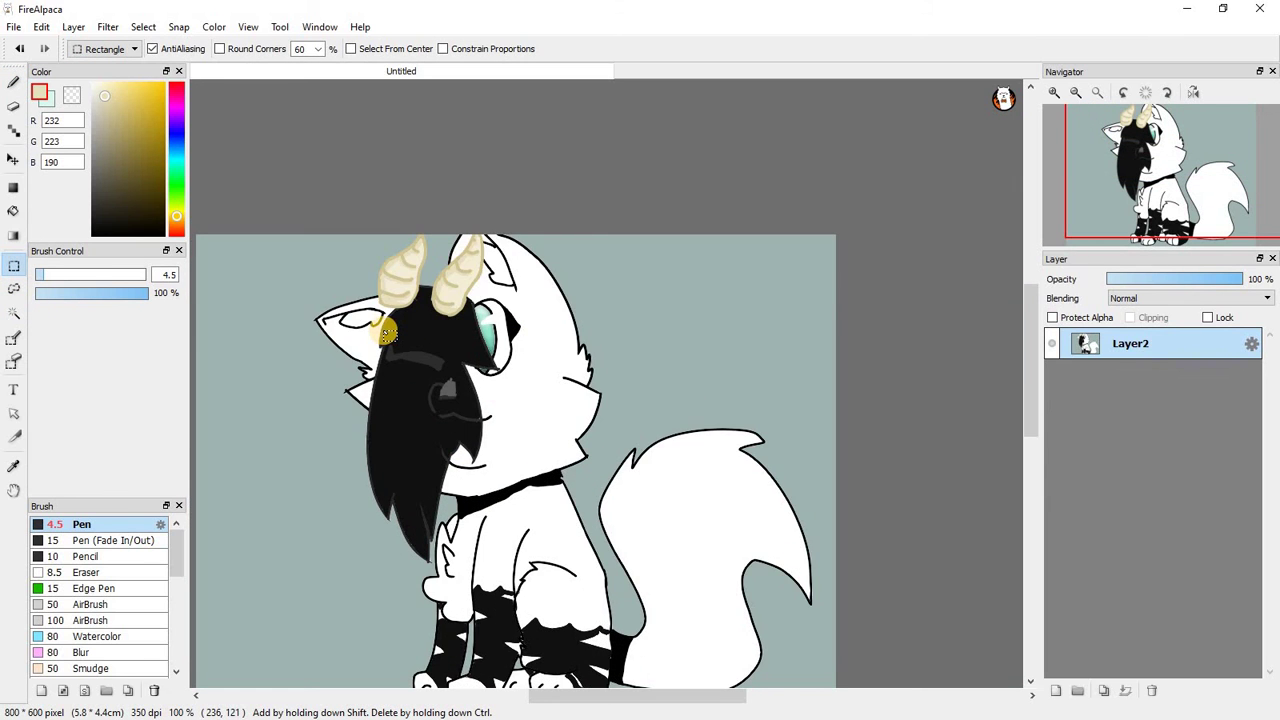
{"action": "scroll", "coordinate": [382, 357], "scroll_direction": "down", "scroll_amount": 1}
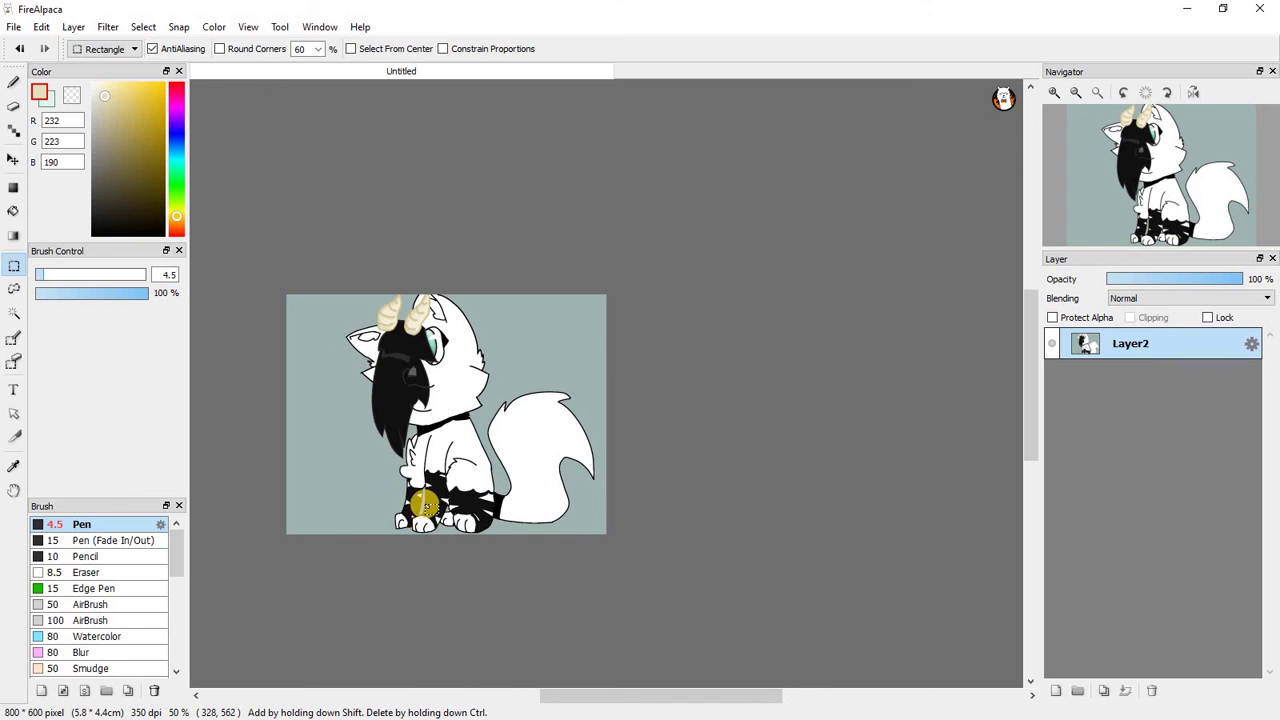
{"action": "scroll", "coordinate": [398, 336], "scroll_direction": "up", "scroll_amount": 1}
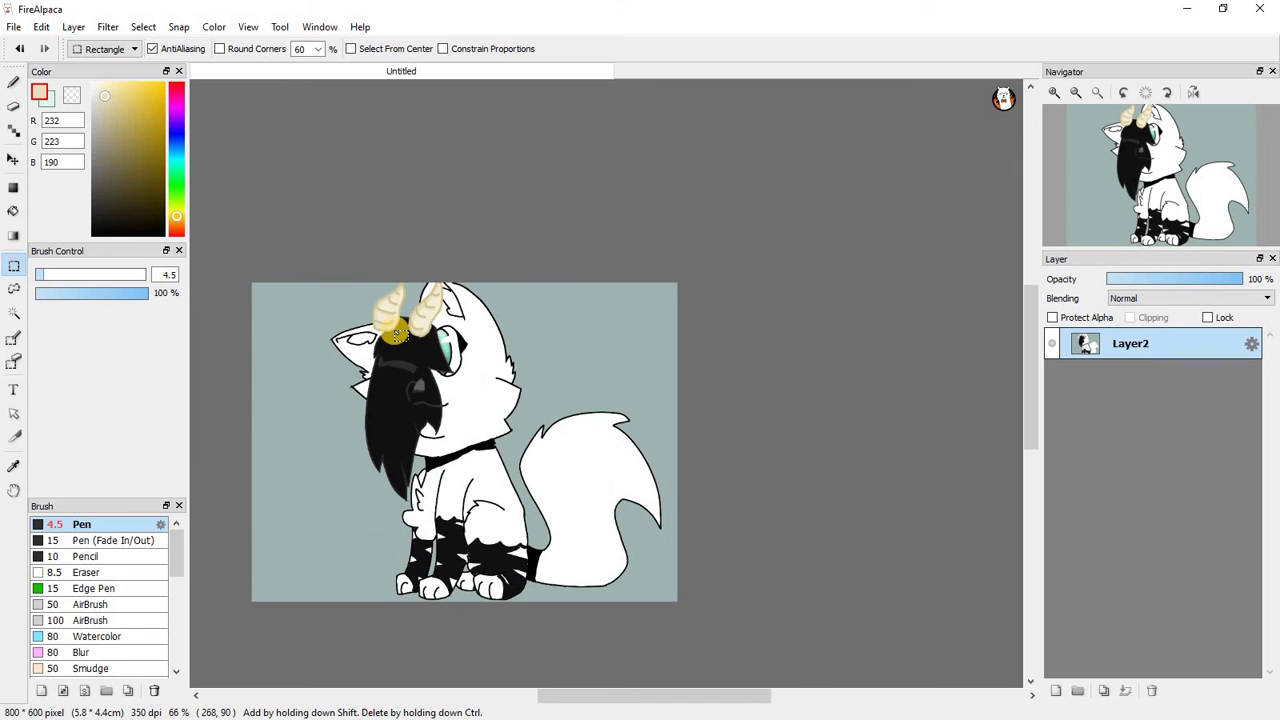
{"action": "scroll", "coordinate": [398, 336], "scroll_direction": "down", "scroll_amount": 1}
{"action": "scroll", "coordinate": [360, 420], "scroll_direction": "up", "scroll_amount": 2}
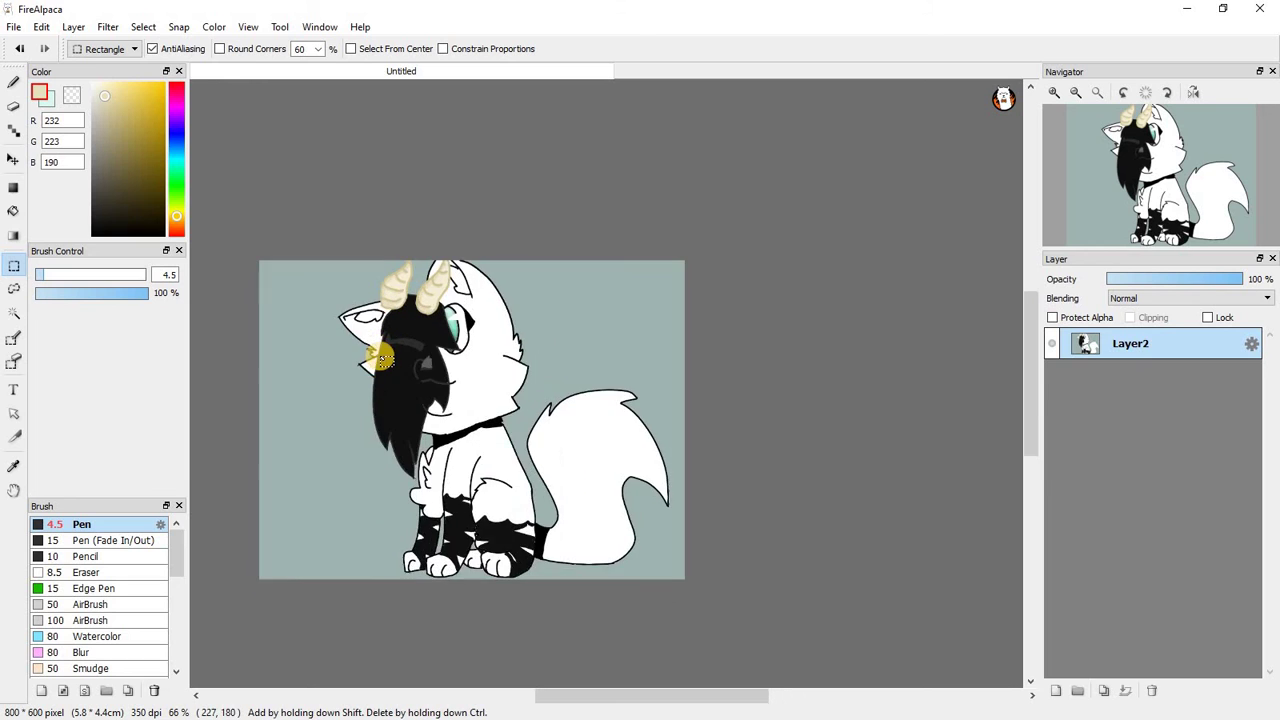
Return to the Pen and choose a lighter cream, RGB 244, 233, 192.
{"action": "left_click", "coordinate": [14, 80]}
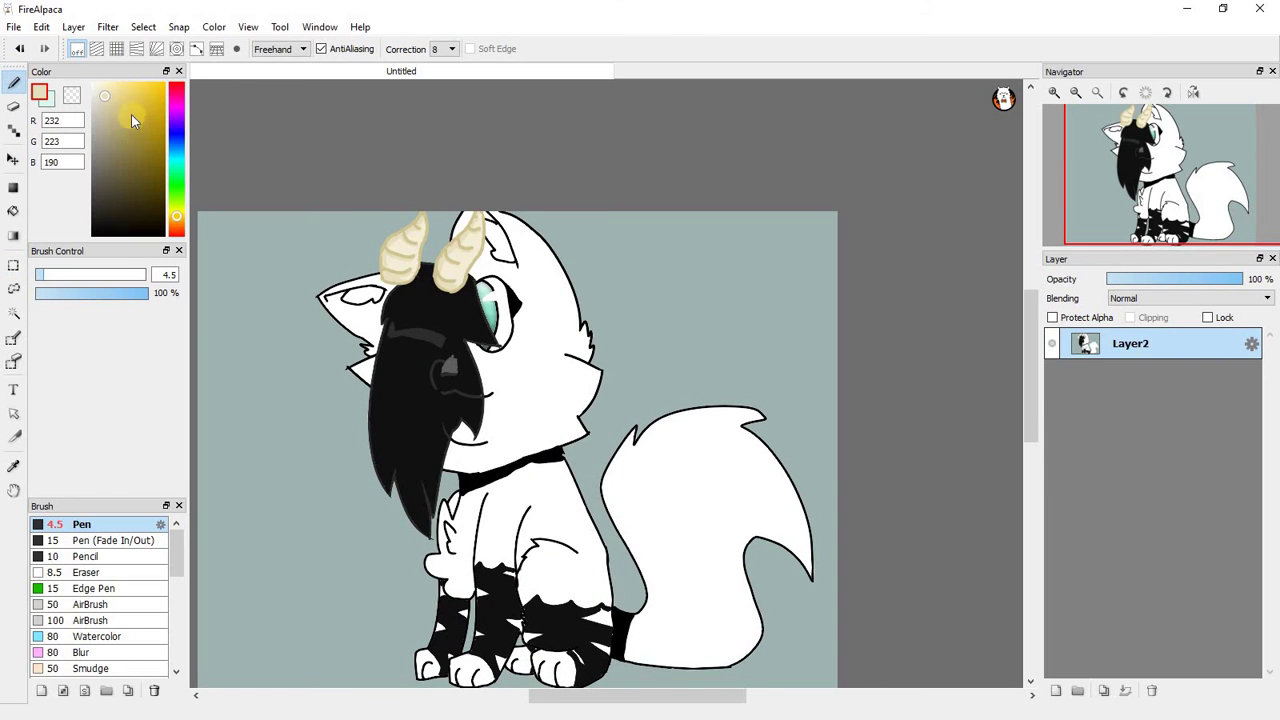
{"action": "left_click", "coordinate": [108, 90]}
{"action": "left_click", "coordinate": [112, 86]}
{"action": "scroll", "coordinate": [400, 337], "scroll_direction": "down", "scroll_amount": 3}
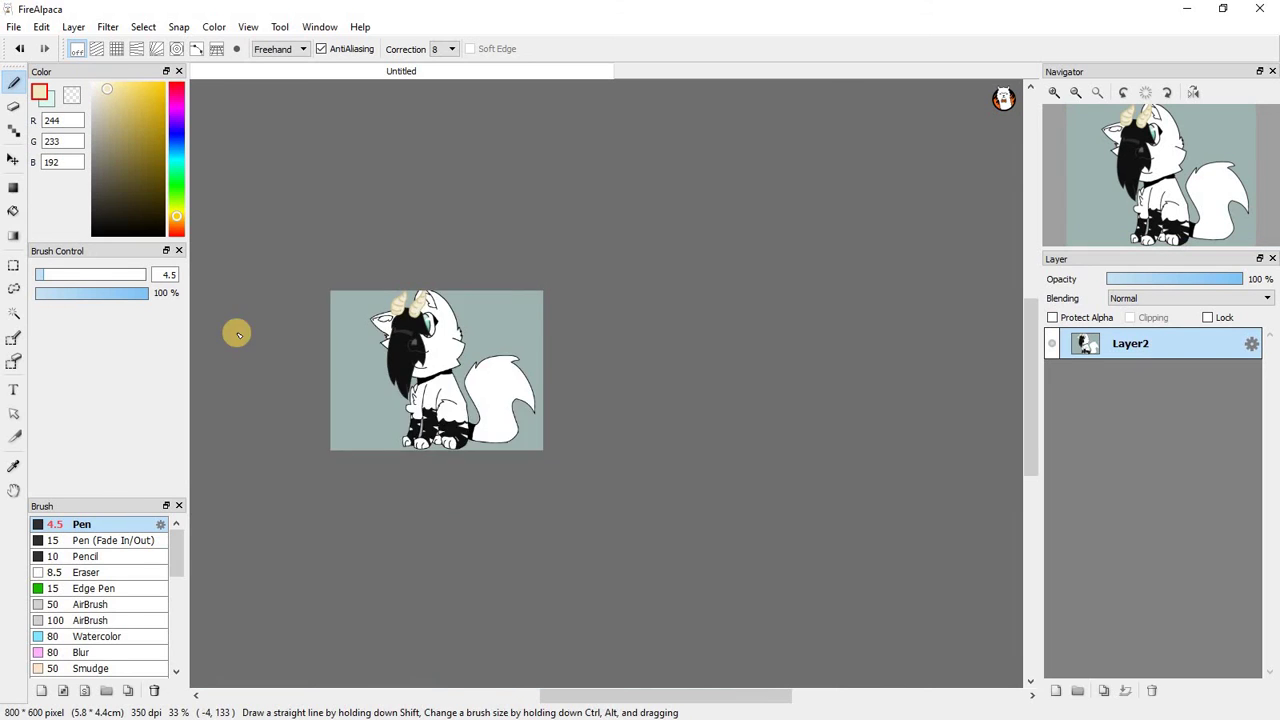
{"action": "scroll", "coordinate": [237, 331], "scroll_direction": "up", "scroll_amount": 2}
Find the size 50 AirBrush among the brushes, select it and reduce its size to about 18.
{"action": "scroll", "coordinate": [114, 622], "scroll_direction": "down", "scroll_amount": 3}
{"action": "scroll", "coordinate": [117, 626], "scroll_direction": "down", "scroll_amount": 1}
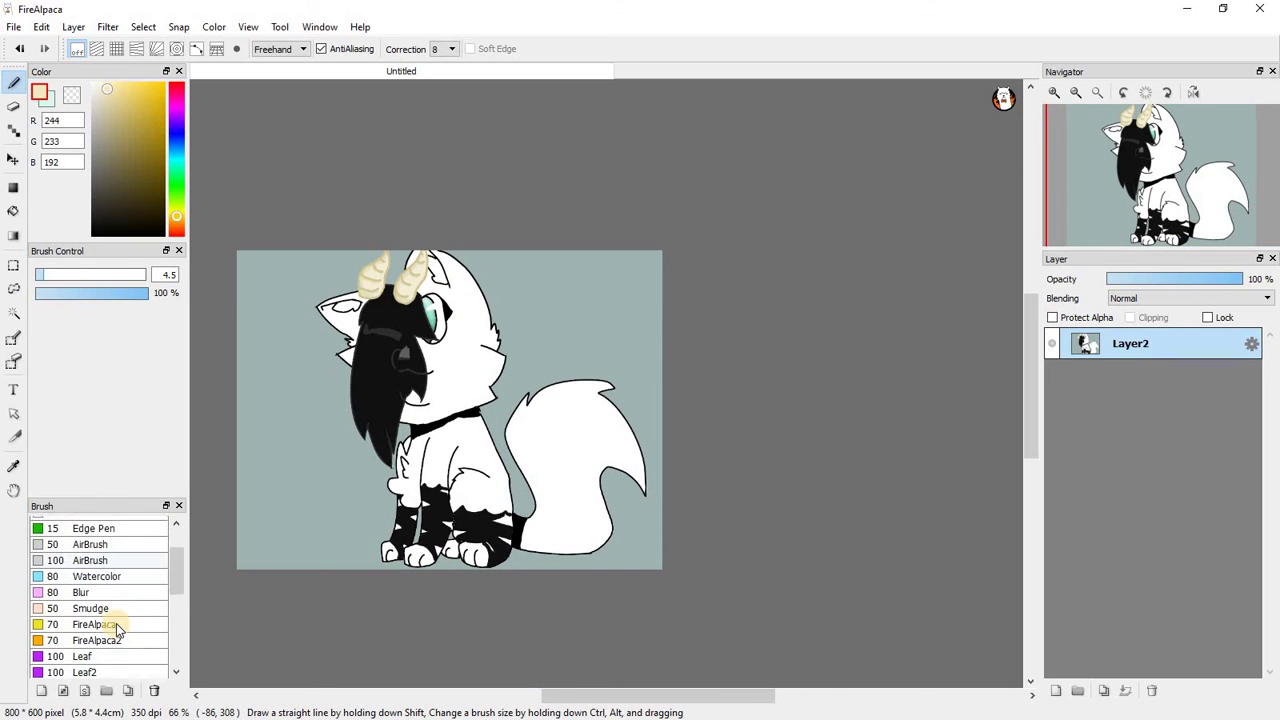
{"action": "scroll", "coordinate": [113, 605], "scroll_direction": "up", "scroll_amount": 2}
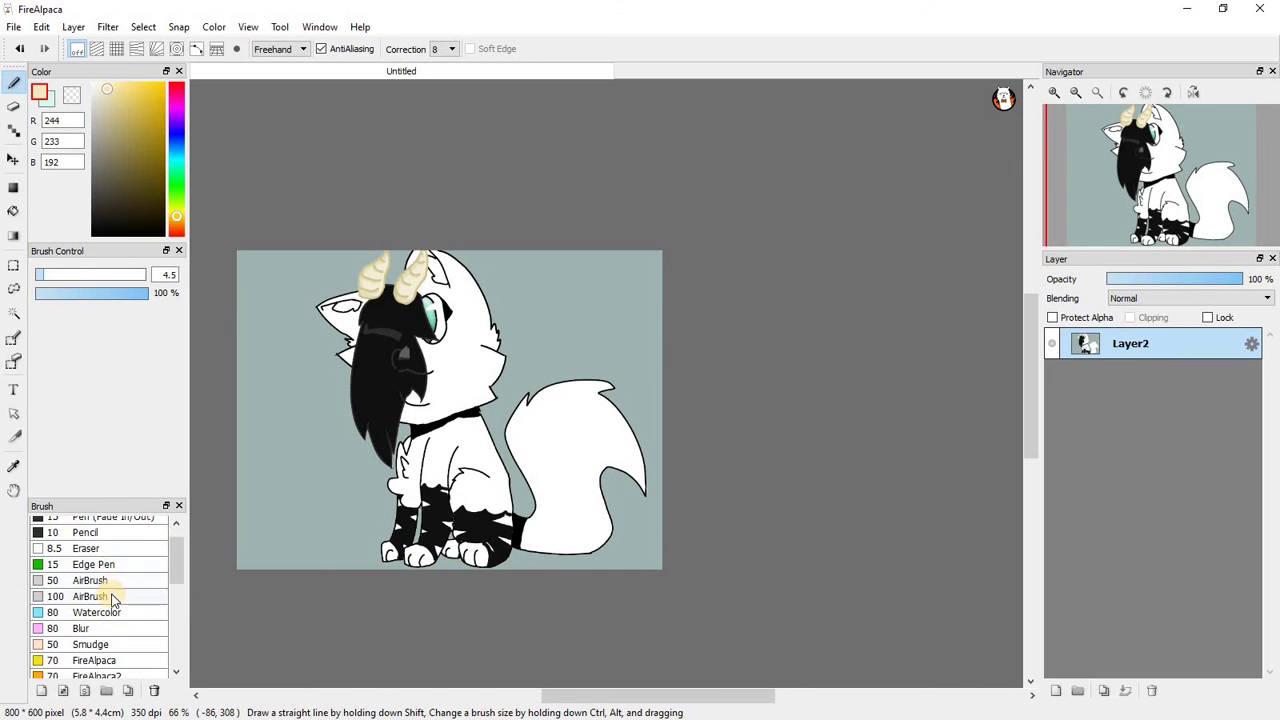
{"action": "scroll", "coordinate": [115, 590], "scroll_direction": "down", "scroll_amount": 3}
{"action": "scroll", "coordinate": [128, 570], "scroll_direction": "up", "scroll_amount": 3}
{"action": "scroll", "coordinate": [130, 566], "scroll_direction": "down", "scroll_amount": 5}
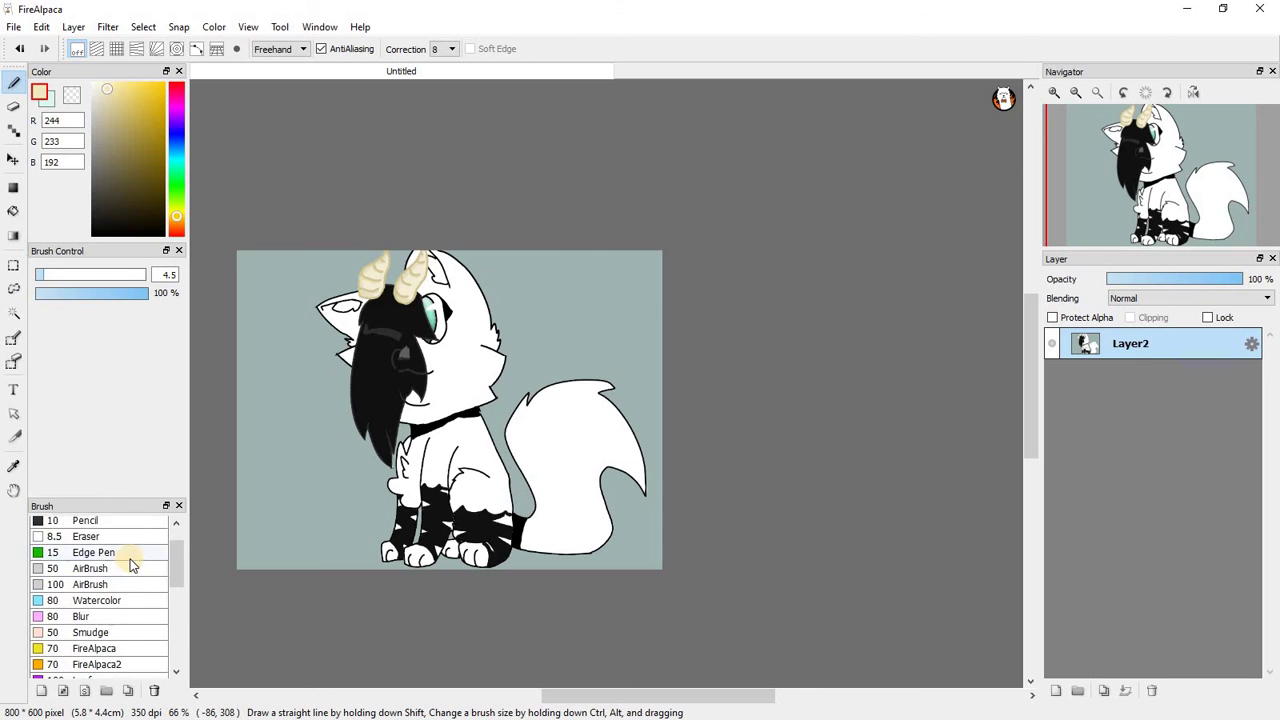
{"action": "scroll", "coordinate": [128, 564], "scroll_direction": "up", "scroll_amount": 3}
{"action": "scroll", "coordinate": [126, 577], "scroll_direction": "down", "scroll_amount": 3}
{"action": "scroll", "coordinate": [122, 578], "scroll_direction": "down", "scroll_amount": 8}
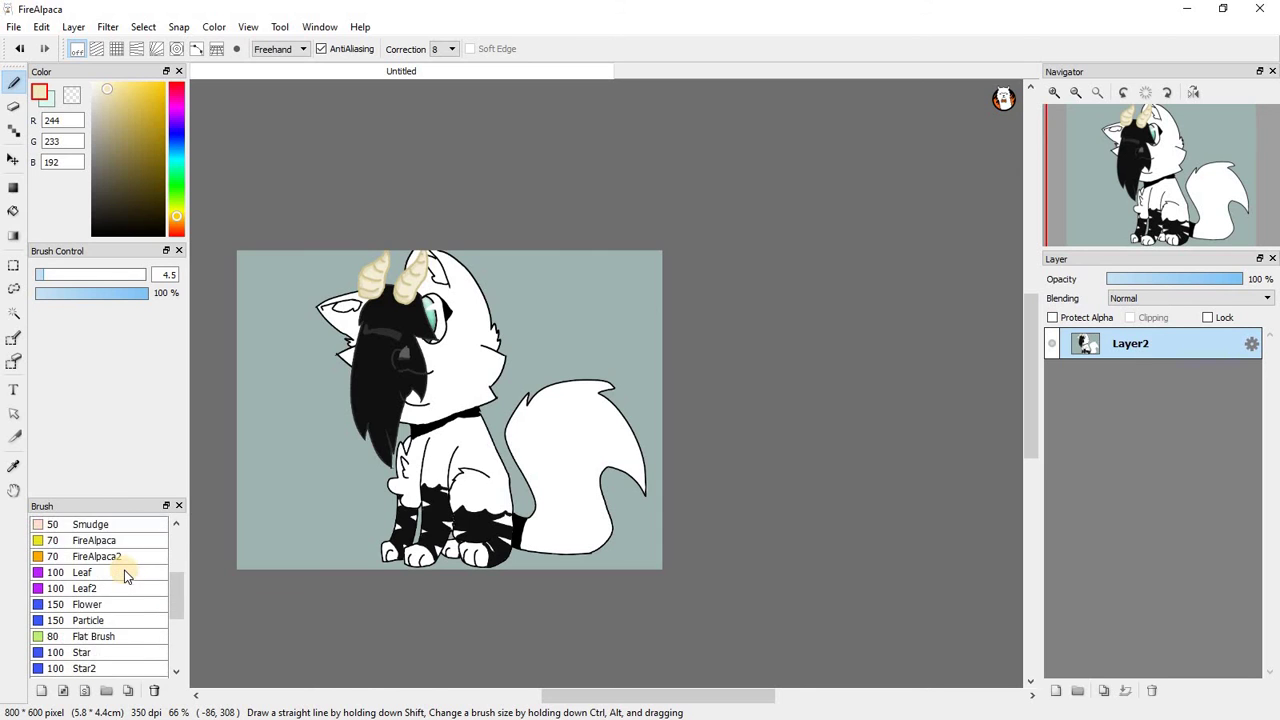
{"action": "scroll", "coordinate": [120, 575], "scroll_direction": "down", "scroll_amount": 3}
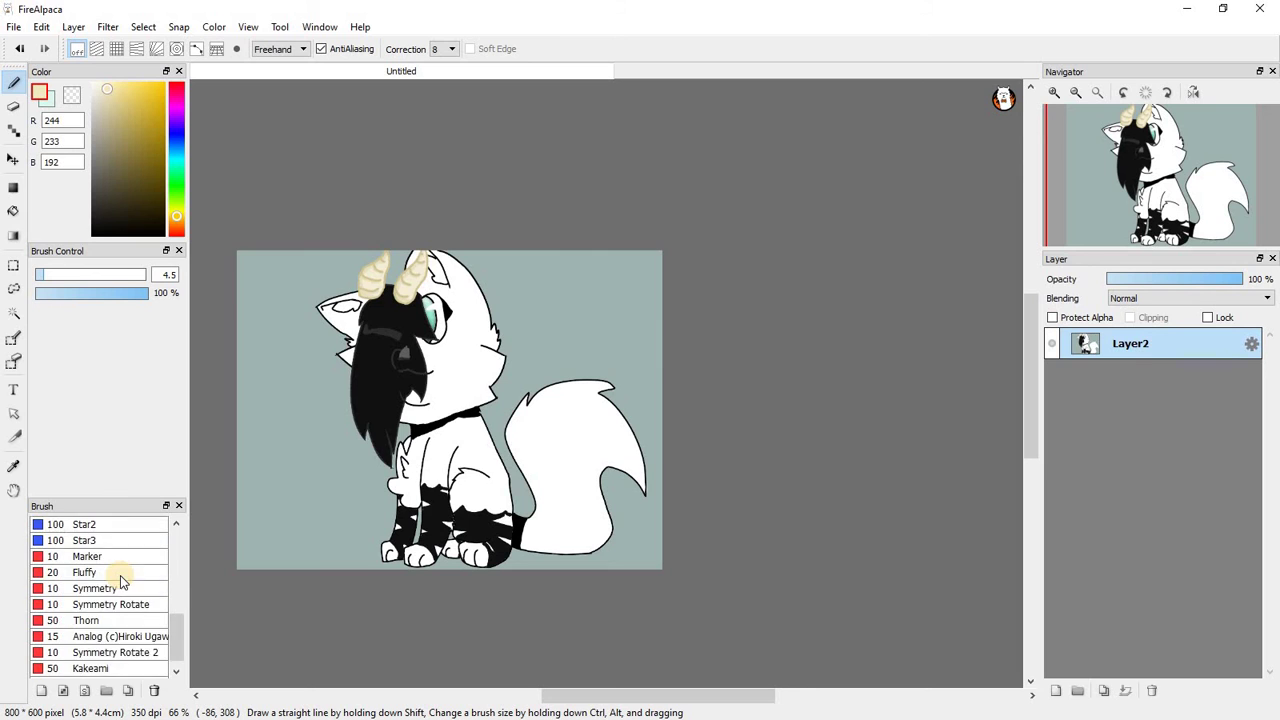
{"action": "scroll", "coordinate": [122, 577], "scroll_direction": "up", "scroll_amount": 11}
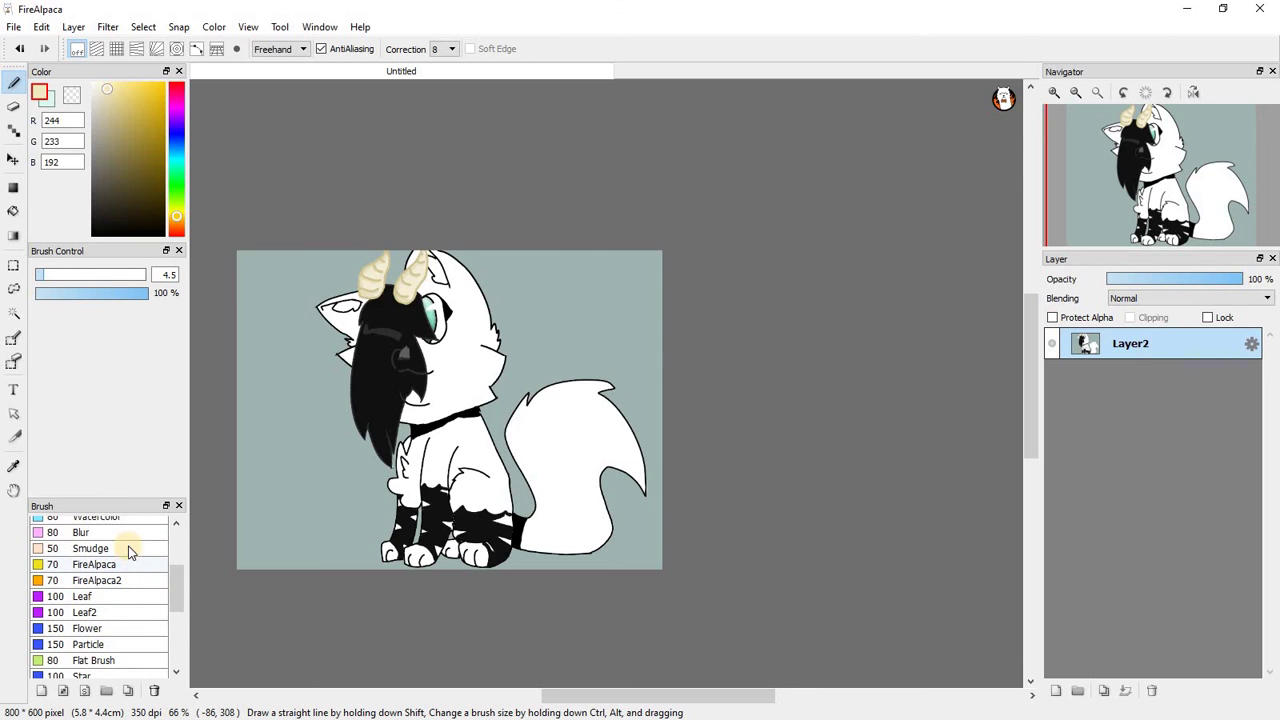
{"action": "scroll", "coordinate": [118, 551], "scroll_direction": "up", "scroll_amount": 3}
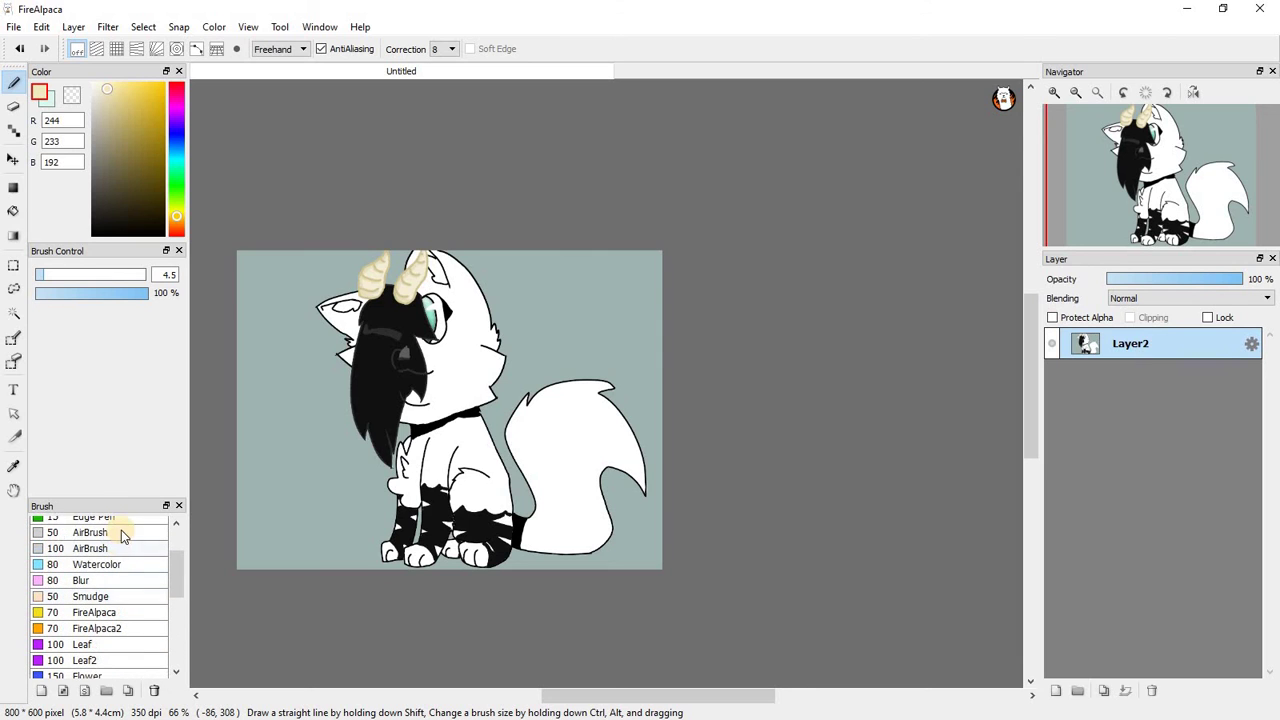
{"action": "left_click", "coordinate": [110, 532]}
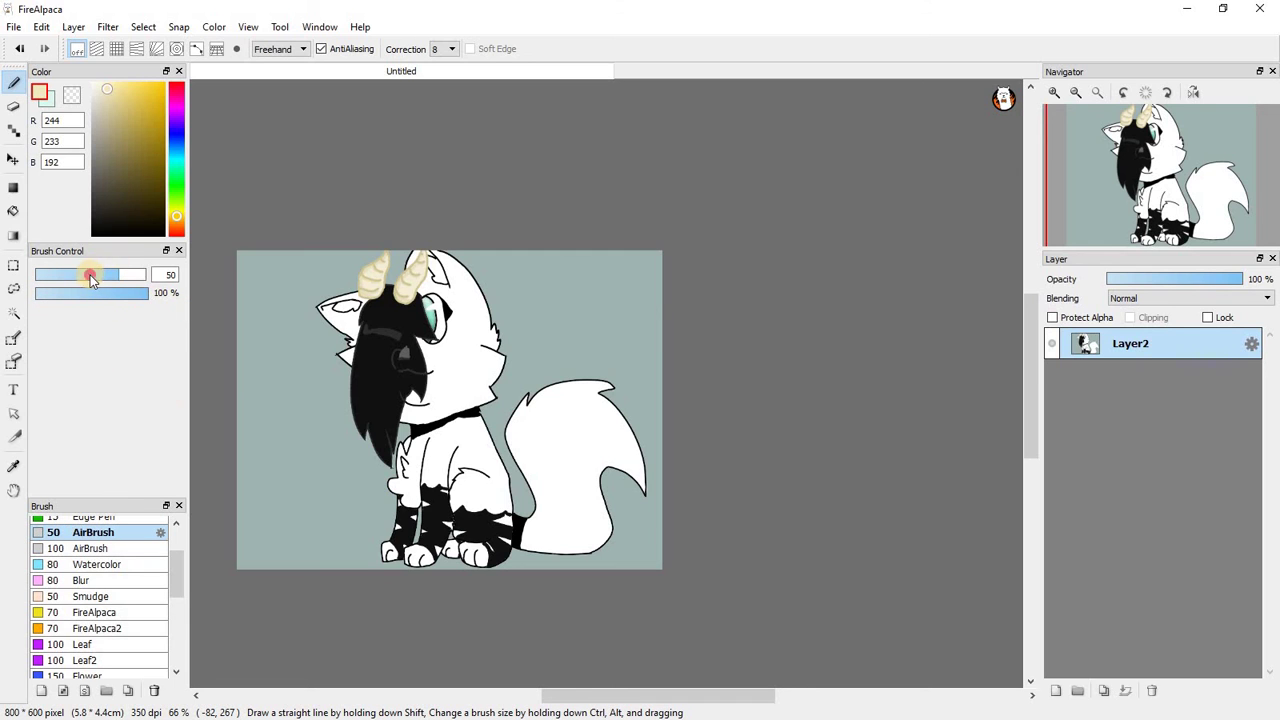
{"action": "scroll", "coordinate": [277, 357], "scroll_direction": "up", "scroll_amount": 4}
{"action": "mouse_move", "coordinate": [277, 357]}
{"action": "left_mouse_down"}
{"action": "mouse_move", "coordinate": [433, 377]}
{"action": "mouse_move", "coordinate": [305, 362]}
{"action": "mouse_move", "coordinate": [371, 384]}
{"action": "mouse_move", "coordinate": [488, 345]}
{"action": "mouse_move", "coordinate": [264, 308]}
{"action": "mouse_move", "coordinate": [308, 325]}
{"action": "mouse_move", "coordinate": [326, 317]}
{"action": "mouse_move", "coordinate": [354, 362]}
{"action": "mouse_move", "coordinate": [465, 362]}
{"action": "mouse_move", "coordinate": [420, 342]}
{"action": "mouse_move", "coordinate": [276, 338]}
{"action": "mouse_move", "coordinate": [429, 357]}
{"action": "left_mouse_up"}
{"action": "scroll", "coordinate": [429, 355], "scroll_direction": "down", "scroll_amount": 4}
{"action": "scroll", "coordinate": [514, 357], "scroll_direction": "up", "scroll_amount": 4}
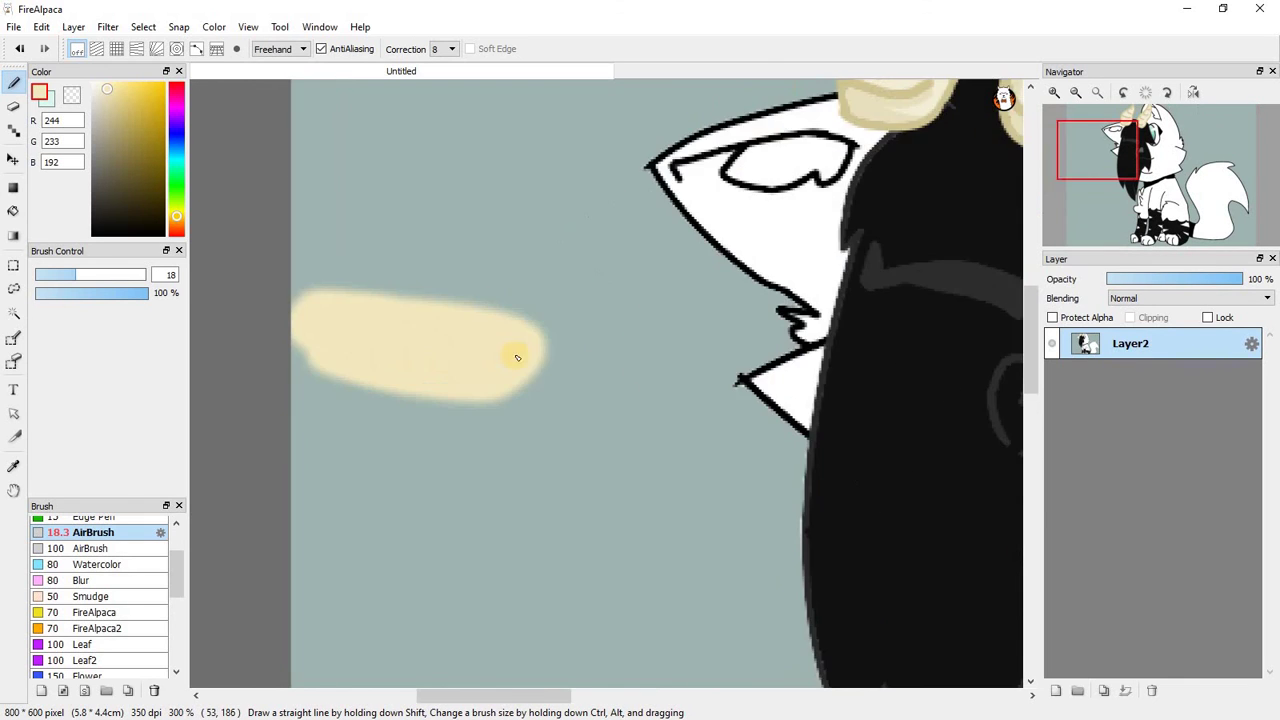
{"action": "scroll", "coordinate": [544, 367], "scroll_direction": "down", "scroll_amount": 1}
{"action": "scroll", "coordinate": [543, 366], "scroll_direction": "up", "scroll_amount": 2}
{"action": "key", "text": "ctrl+z"}
{"action": "key", "text": "ctrl+z"}
{"action": "key", "text": "ctrl+z"}
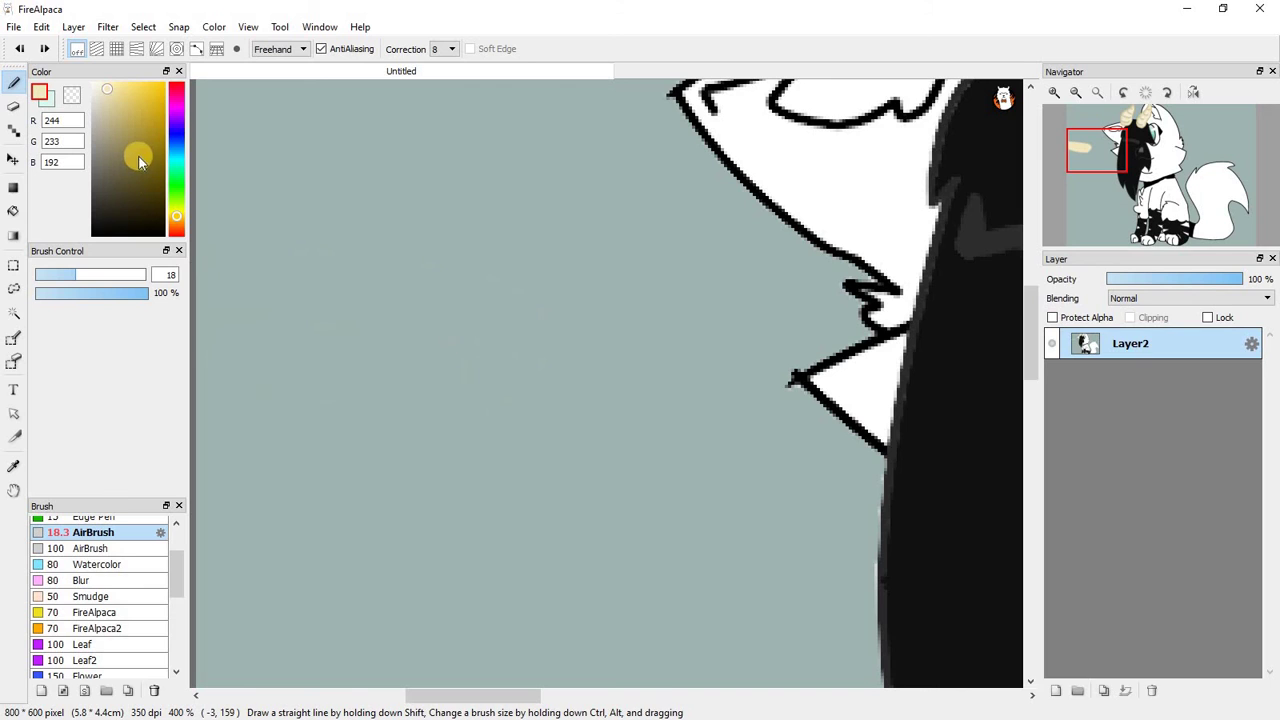
Paint a soft lavender oval, RGB 225, 192, 244, on the background in front of the character as a macaron's upper shell.
{"action": "left_click", "coordinate": [177, 117]}
{"action": "mouse_move", "coordinate": [533, 329]}
{"action": "left_mouse_down"}
{"action": "mouse_move", "coordinate": [322, 371]}
{"action": "mouse_move", "coordinate": [346, 359]}
{"action": "mouse_move", "coordinate": [393, 412]}
{"action": "mouse_move", "coordinate": [636, 378]}
{"action": "left_mouse_up"}
{"action": "mouse_move", "coordinate": [376, 327]}
{"action": "left_mouse_down"}
{"action": "mouse_move", "coordinate": [353, 375]}
{"action": "mouse_move", "coordinate": [583, 391]}
{"action": "mouse_move", "coordinate": [615, 370]}
{"action": "mouse_move", "coordinate": [371, 380]}
{"action": "mouse_move", "coordinate": [417, 366]}
{"action": "left_mouse_up"}
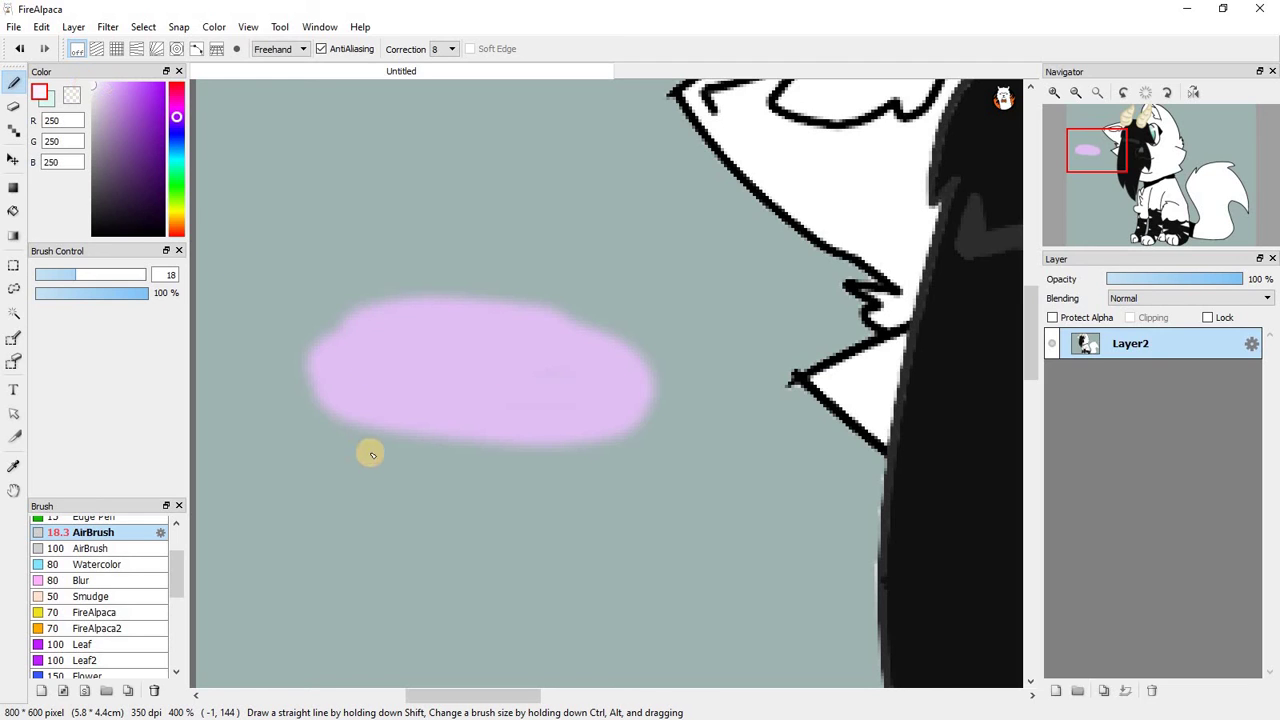
Add a near-white filling, RGB 250, 250, 250, below the upper shell and a lavender lower shell beneath it.
{"action": "mouse_move", "coordinate": [480, 454]}
{"action": "left_mouse_down"}
{"action": "mouse_move", "coordinate": [326, 433]}
{"action": "mouse_move", "coordinate": [367, 451]}
{"action": "mouse_move", "coordinate": [542, 462]}
{"action": "mouse_move", "coordinate": [437, 466]}
{"action": "mouse_move", "coordinate": [561, 461]}
{"action": "mouse_move", "coordinate": [645, 440]}
{"action": "left_mouse_up"}
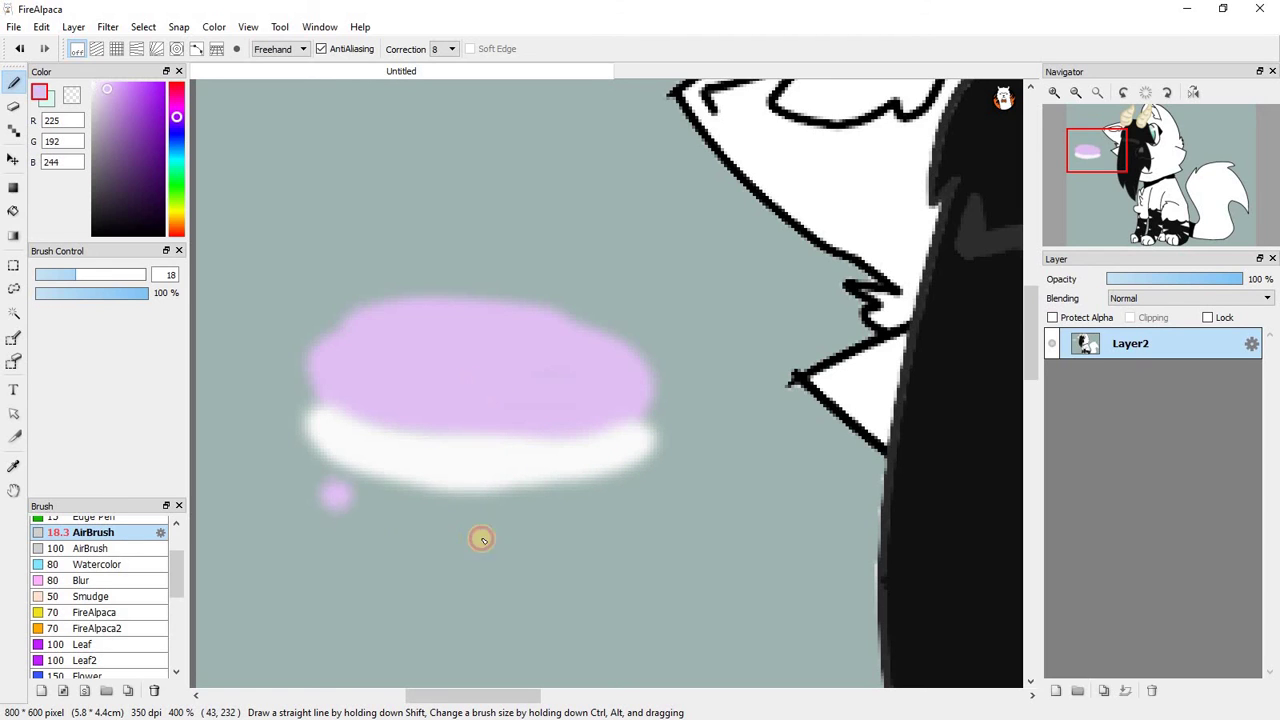
{"action": "mouse_move", "coordinate": [481, 540]}
{"action": "left_mouse_down"}
{"action": "mouse_move", "coordinate": [355, 487]}
{"action": "mouse_move", "coordinate": [535, 515]}
{"action": "mouse_move", "coordinate": [471, 520]}
{"action": "mouse_move", "coordinate": [593, 509]}
{"action": "mouse_move", "coordinate": [618, 491]}
{"action": "mouse_move", "coordinate": [544, 555]}
{"action": "mouse_move", "coordinate": [559, 539]}
{"action": "mouse_move", "coordinate": [368, 534]}
{"action": "mouse_move", "coordinate": [545, 544]}
{"action": "mouse_move", "coordinate": [442, 544]}
{"action": "mouse_move", "coordinate": [354, 515]}
{"action": "left_mouse_up"}
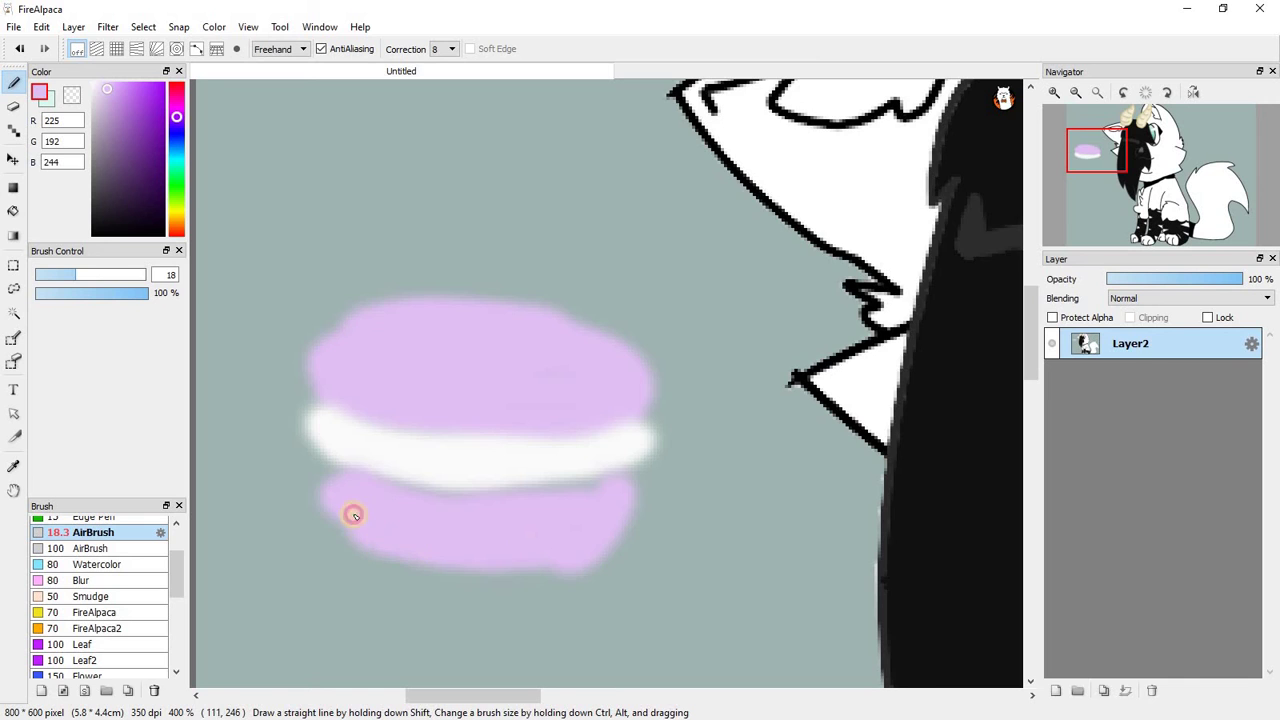
{"action": "scroll", "coordinate": [354, 515], "scroll_direction": "up", "scroll_amount": 1}
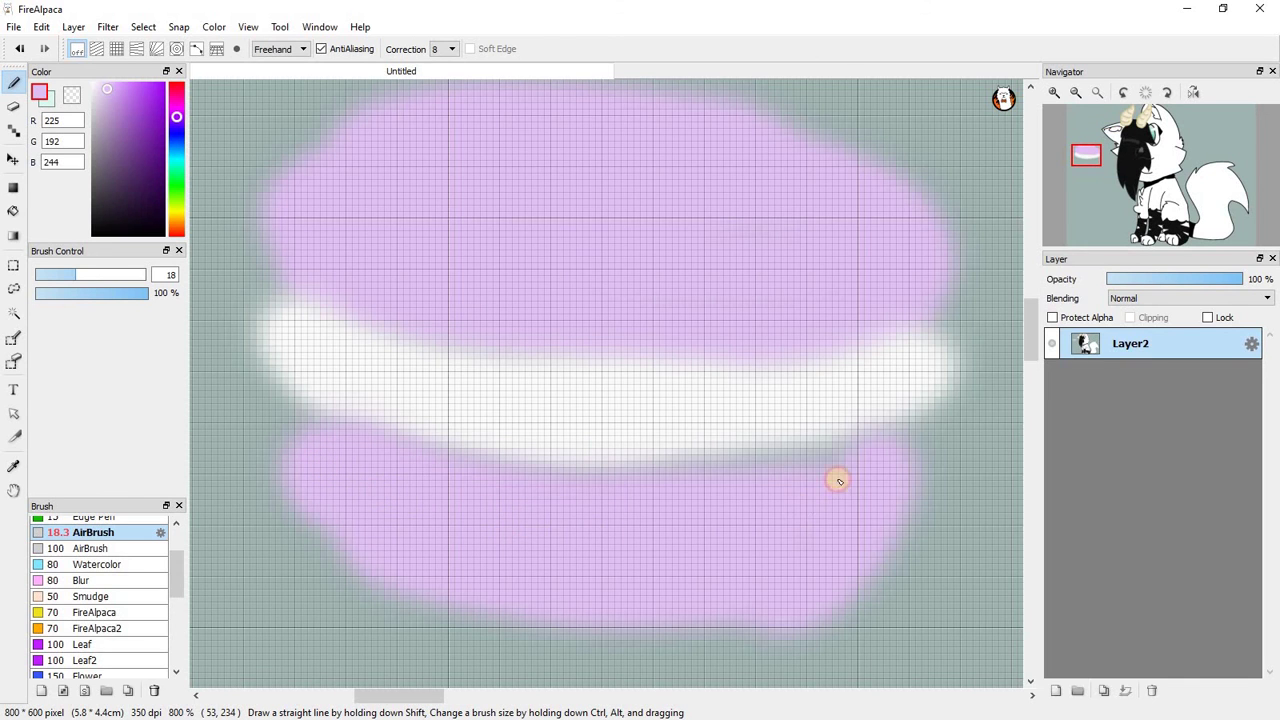
{"action": "scroll", "coordinate": [574, 503], "scroll_direction": "down", "scroll_amount": 2}
{"action": "scroll", "coordinate": [583, 514], "scroll_direction": "down", "scroll_amount": 3}
{"action": "scroll", "coordinate": [529, 391], "scroll_direction": "up", "scroll_amount": 3}
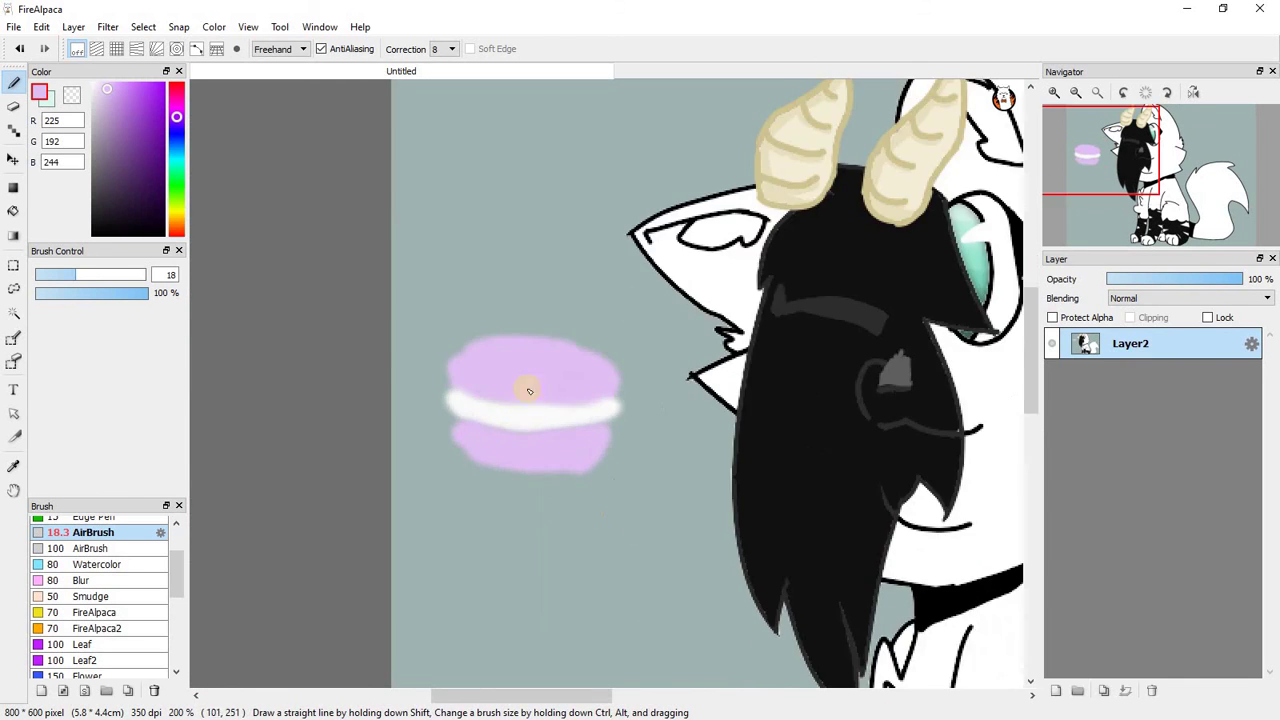
Shade the upper shell's bottom edge and the lower shell's top edge in darker purple, RGB 197, 155, 222.
{"action": "scroll", "coordinate": [529, 391], "scroll_direction": "up", "scroll_amount": 2}
{"action": "left_click", "coordinate": [113, 101]}
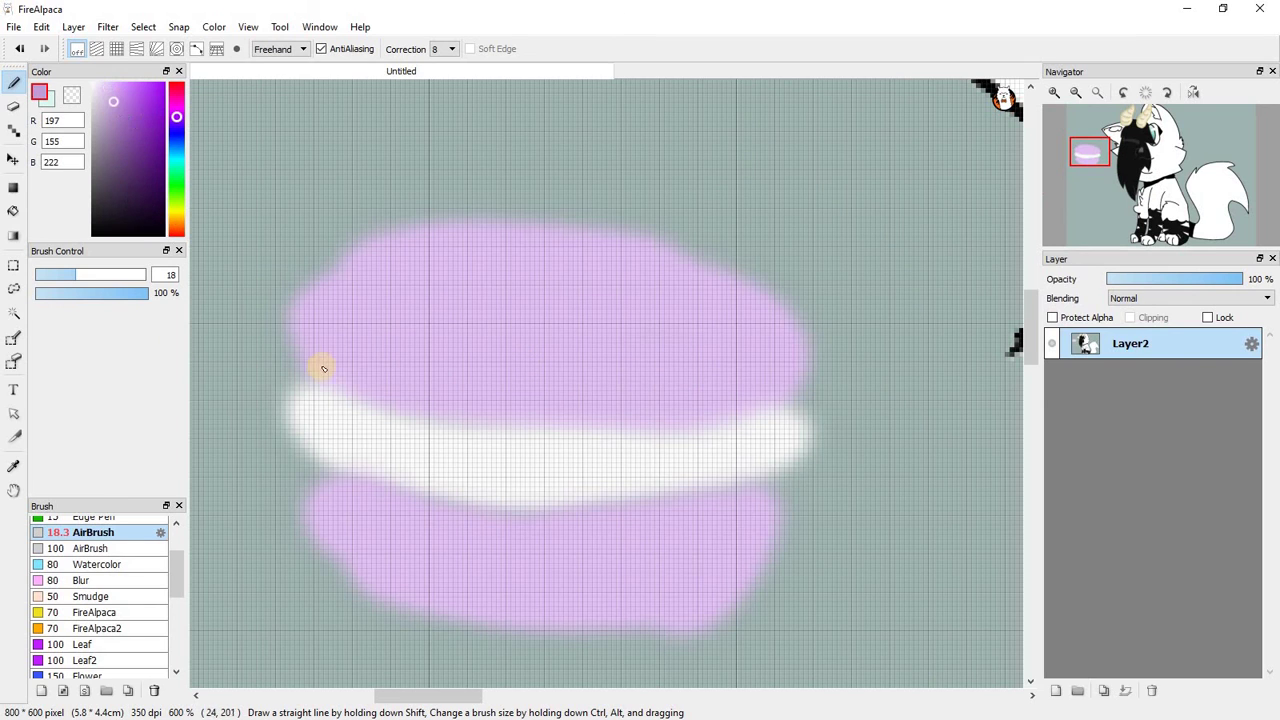
{"action": "mouse_move", "coordinate": [292, 343]}
{"action": "left_mouse_down"}
{"action": "mouse_move", "coordinate": [325, 379]}
{"action": "mouse_move", "coordinate": [433, 417]}
{"action": "mouse_move", "coordinate": [597, 434]}
{"action": "mouse_move", "coordinate": [752, 397]}
{"action": "mouse_move", "coordinate": [804, 352]}
{"action": "left_mouse_up"}
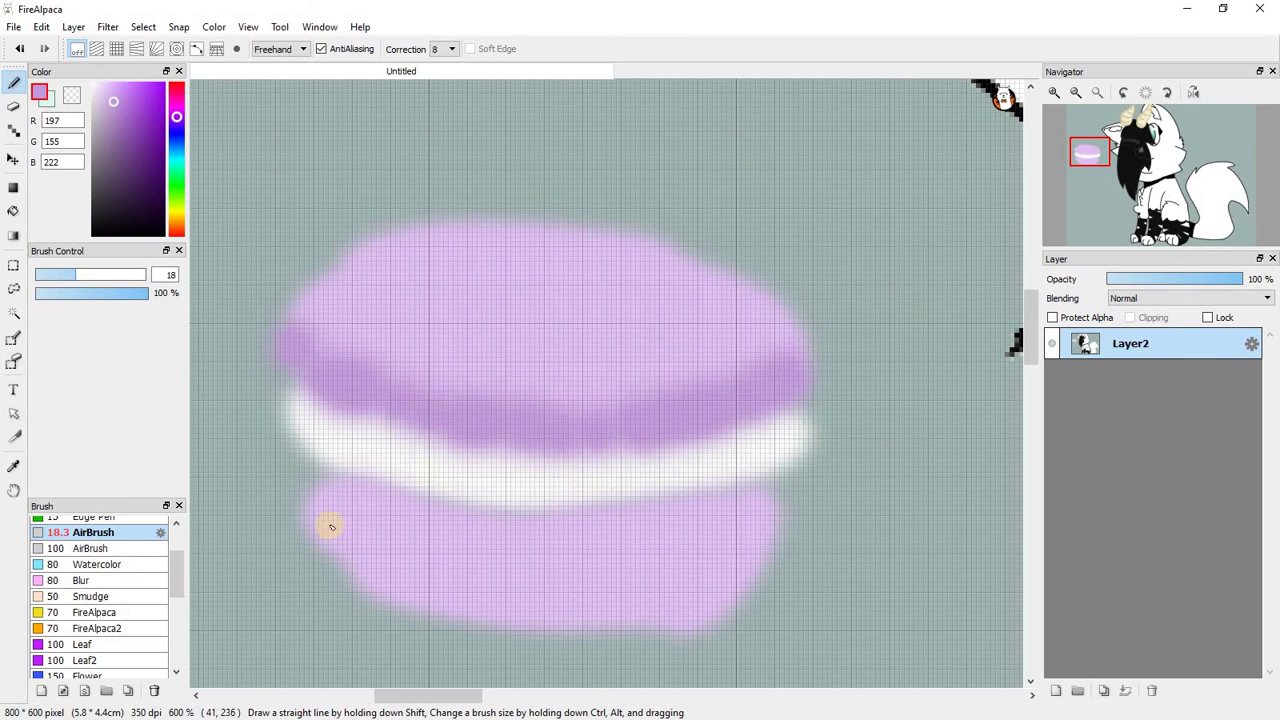
{"action": "scroll", "coordinate": [340, 487], "scroll_direction": "down", "scroll_amount": 5}
{"action": "scroll", "coordinate": [342, 485], "scroll_direction": "up", "scroll_amount": 5}
{"action": "mouse_move", "coordinate": [318, 503]}
{"action": "left_mouse_down"}
{"action": "mouse_move", "coordinate": [511, 549]}
{"action": "mouse_move", "coordinate": [691, 526]}
{"action": "mouse_move", "coordinate": [690, 510]}
{"action": "left_mouse_up"}
{"action": "scroll", "coordinate": [690, 510], "scroll_direction": "down", "scroll_amount": 5}
{"action": "scroll", "coordinate": [646, 417], "scroll_direction": "up", "scroll_amount": 4}
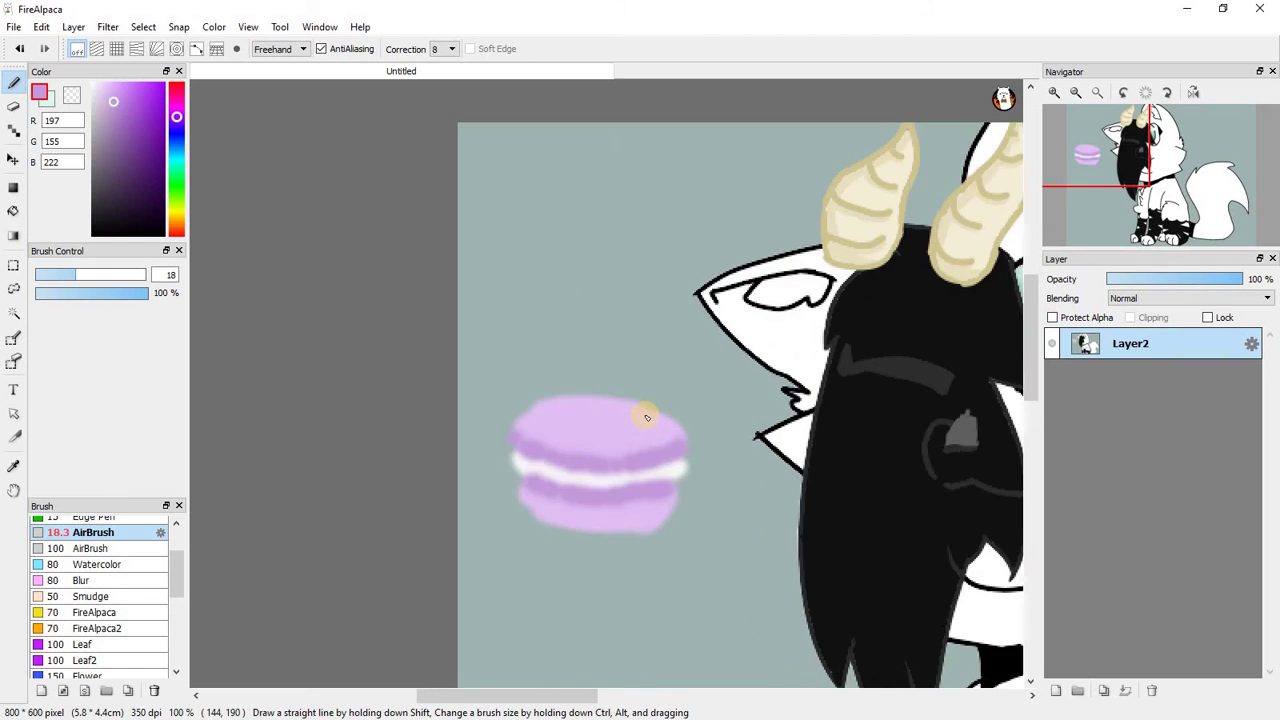
Add two small highlight spots in pale lavender, RGB 237, 217, 249, to the top of the macaron's upper shell.
{"action": "right_click", "coordinate": [604, 418]}
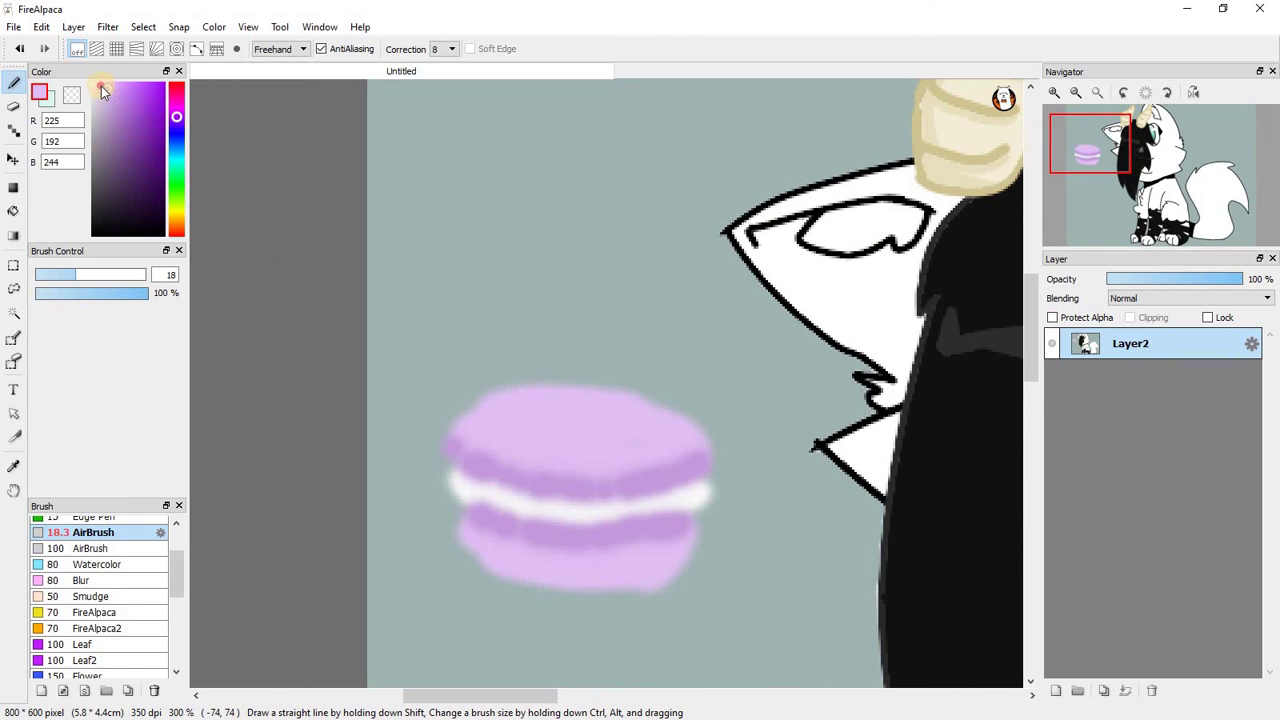
{"action": "scroll", "coordinate": [414, 434], "scroll_direction": "up", "scroll_amount": 2}
{"action": "scroll", "coordinate": [586, 314], "scroll_direction": "down", "scroll_amount": 5}
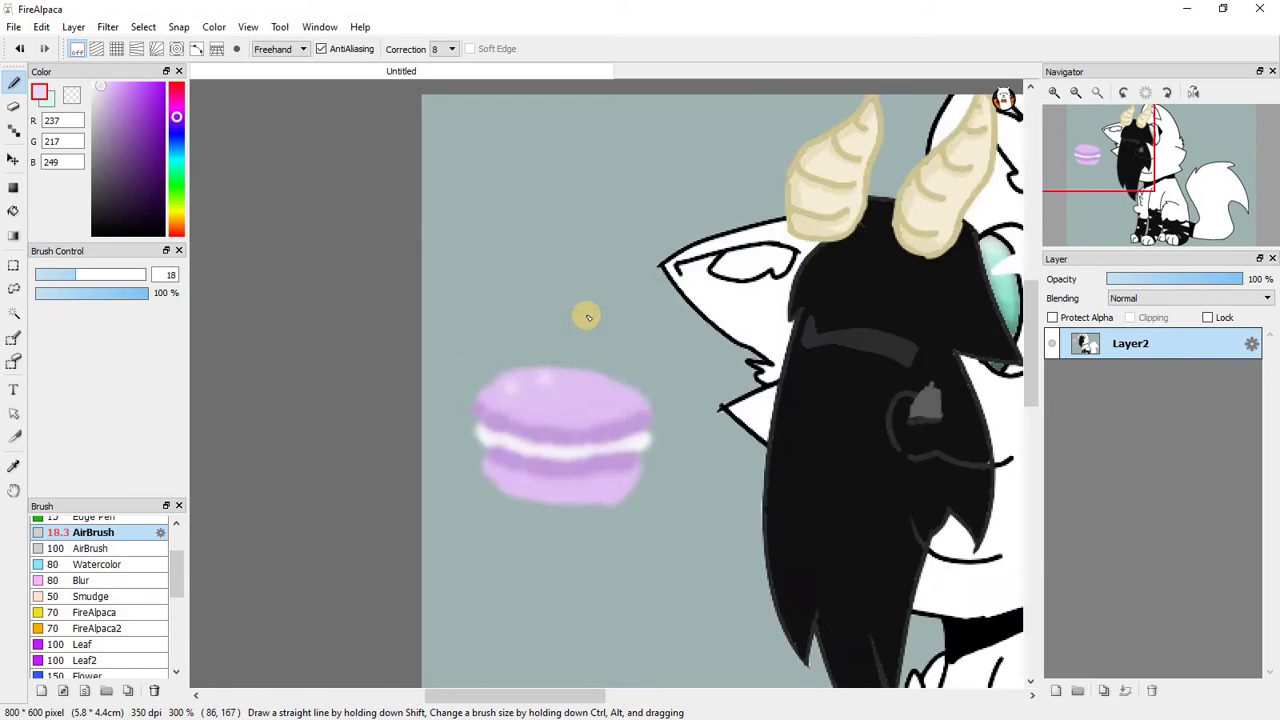
{"action": "scroll", "coordinate": [584, 388], "scroll_direction": "down", "scroll_amount": 2}
{"action": "scroll", "coordinate": [751, 349], "scroll_direction": "up", "scroll_amount": 2}
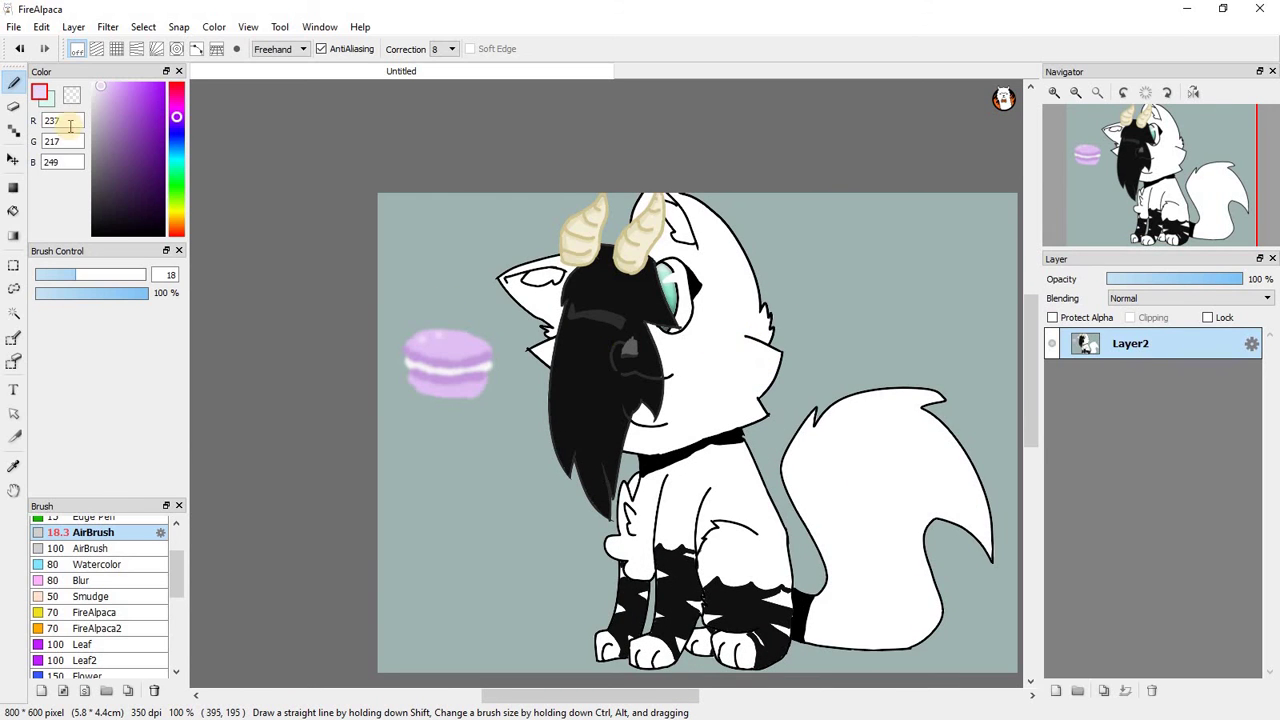
Switch back to the size 4.5 Pen with black, RGB 0, 0, 0.
{"action": "scroll", "coordinate": [125, 620], "scroll_direction": "up", "scroll_amount": 3}
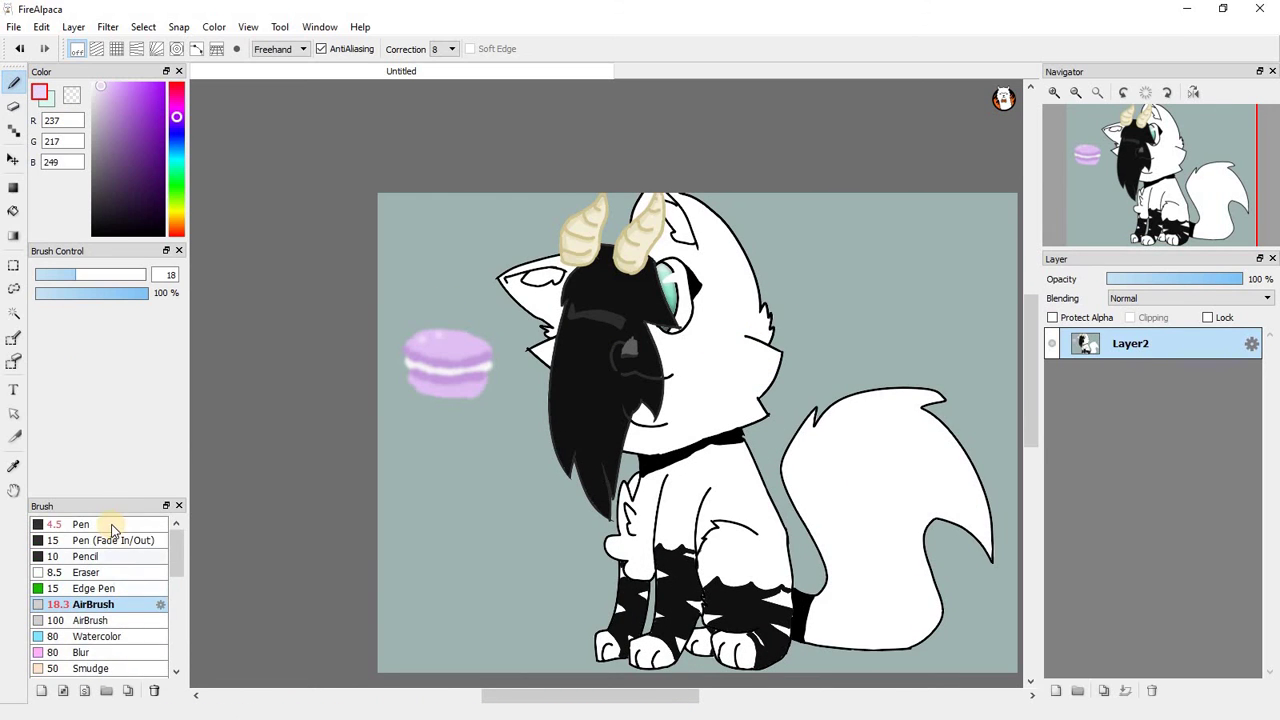
{"action": "left_click", "coordinate": [112, 525]}
{"action": "scroll", "coordinate": [737, 371], "scroll_direction": "down", "scroll_amount": 3}
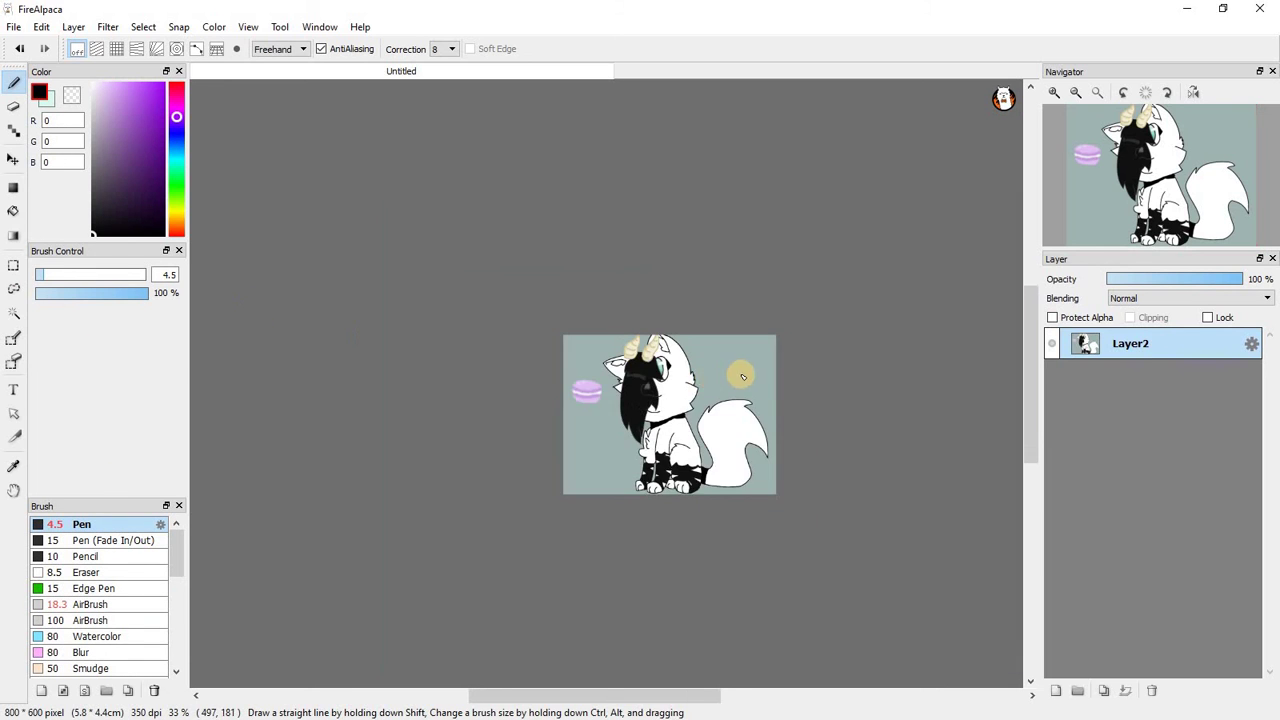
{"action": "scroll", "coordinate": [591, 289], "scroll_direction": "up", "scroll_amount": 6}
{"action": "left_click_drag", "start_coordinate": [578, 334], "coordinate": [848, 326]}
{"action": "scroll", "coordinate": [780, 280], "scroll_direction": "down", "scroll_amount": 3}
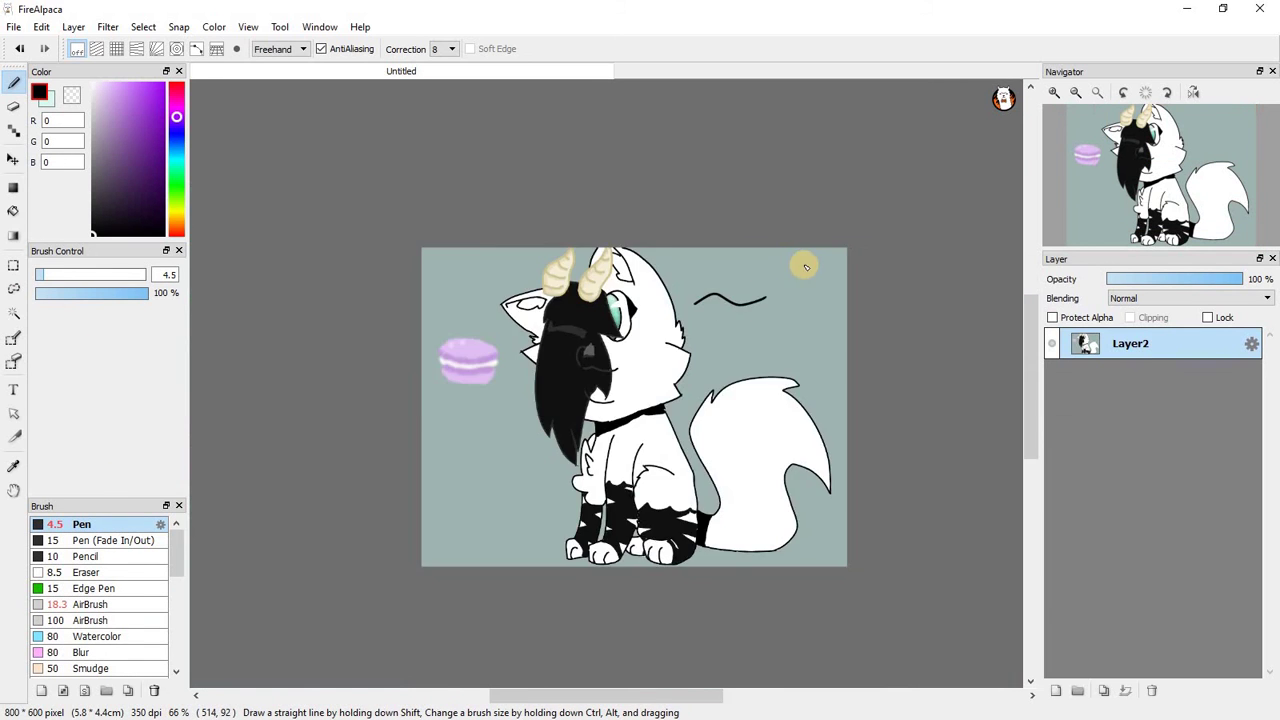
{"action": "scroll", "coordinate": [795, 266], "scroll_direction": "up", "scroll_amount": 3}
{"action": "key", "text": "ctrl+z"}
Draw a short wavy black line on the background behind the character's head.
{"action": "left_click_drag", "start_coordinate": [289, 452], "coordinate": [502, 428]}
{"action": "scroll", "coordinate": [86, 614], "scroll_direction": "down", "scroll_amount": 1}
{"action": "scroll", "coordinate": [112, 612], "scroll_direction": "down", "scroll_amount": 6}
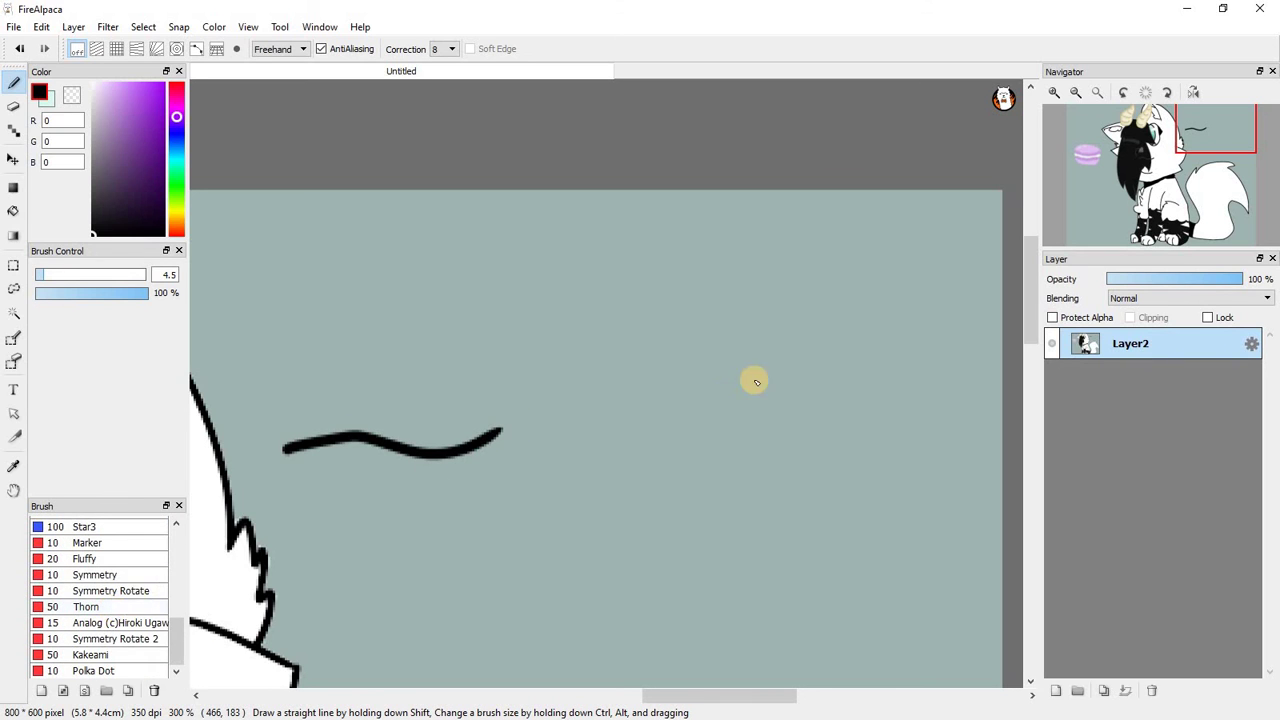
Draw a closed black heart outline on the background just beyond the end of the wavy line.
{"action": "scroll", "coordinate": [600, 380], "scroll_direction": "up", "scroll_amount": 1}
{"action": "scroll", "coordinate": [650, 357], "scroll_direction": "up", "scroll_amount": 1}
{"action": "mouse_move", "coordinate": [666, 382]}
{"action": "left_mouse_down"}
{"action": "mouse_move", "coordinate": [486, 320]}
{"action": "mouse_move", "coordinate": [511, 523]}
{"action": "mouse_move", "coordinate": [646, 688]}
{"action": "left_mouse_up"}
{"action": "mouse_move", "coordinate": [670, 372]}
{"action": "left_mouse_down"}
{"action": "mouse_move", "coordinate": [842, 310]}
{"action": "mouse_move", "coordinate": [812, 556]}
{"action": "left_mouse_up"}
{"action": "scroll", "coordinate": [812, 556], "scroll_direction": "down", "scroll_amount": 3}
{"action": "scroll", "coordinate": [797, 407], "scroll_direction": "up", "scroll_amount": 3}
{"action": "mouse_move", "coordinate": [682, 520]}
{"action": "left_mouse_down"}
{"action": "mouse_move", "coordinate": [804, 408]}
{"action": "mouse_move", "coordinate": [793, 391]}
{"action": "mouse_move", "coordinate": [705, 512]}
{"action": "mouse_move", "coordinate": [734, 478]}
{"action": "mouse_move", "coordinate": [632, 582]}
{"action": "mouse_move", "coordinate": [612, 543]}
{"action": "mouse_move", "coordinate": [647, 594]}
{"action": "mouse_move", "coordinate": [675, 545]}
{"action": "left_mouse_up"}
{"action": "key", "text": "ctrl+z"}
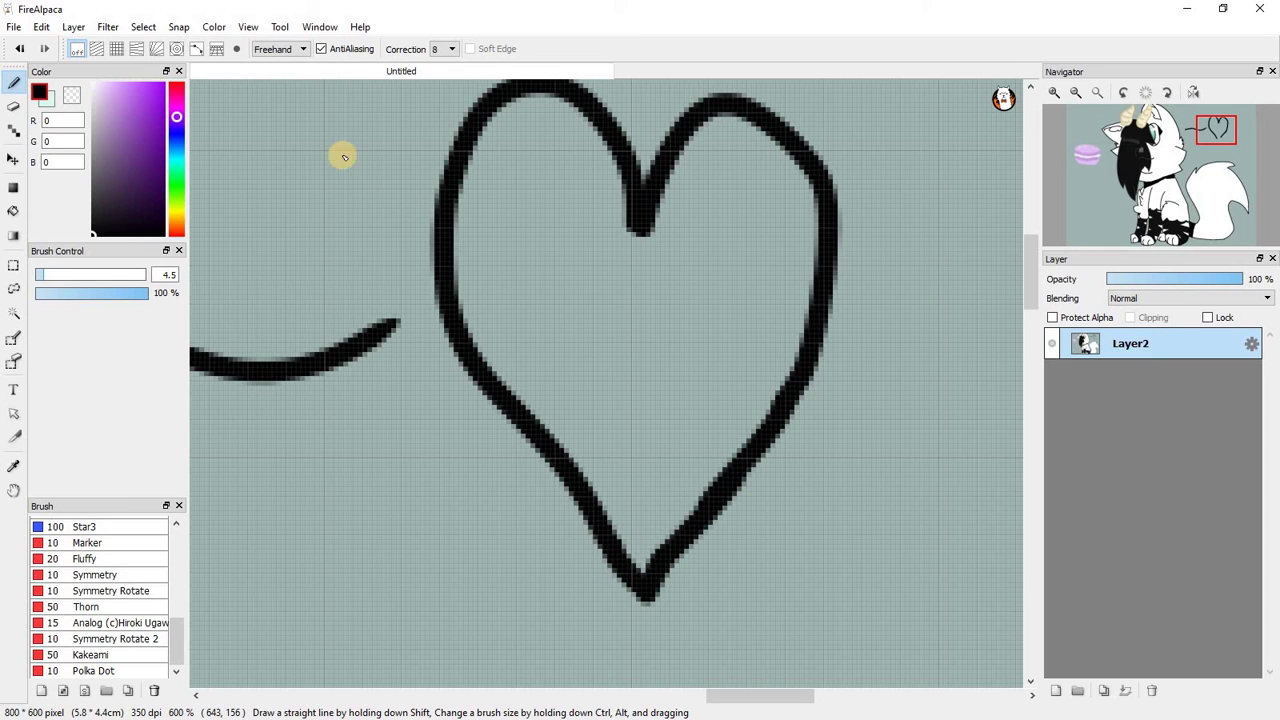
Fill the inside of the heart with light pink, RGB 245, 195, 218, using the Bucket.
{"action": "left_click", "coordinate": [182, 94]}
{"action": "left_click", "coordinate": [99, 84]}
{"action": "left_click", "coordinate": [106, 89]}
{"action": "left_click", "coordinate": [13, 211]}
{"action": "left_click", "coordinate": [528, 224]}
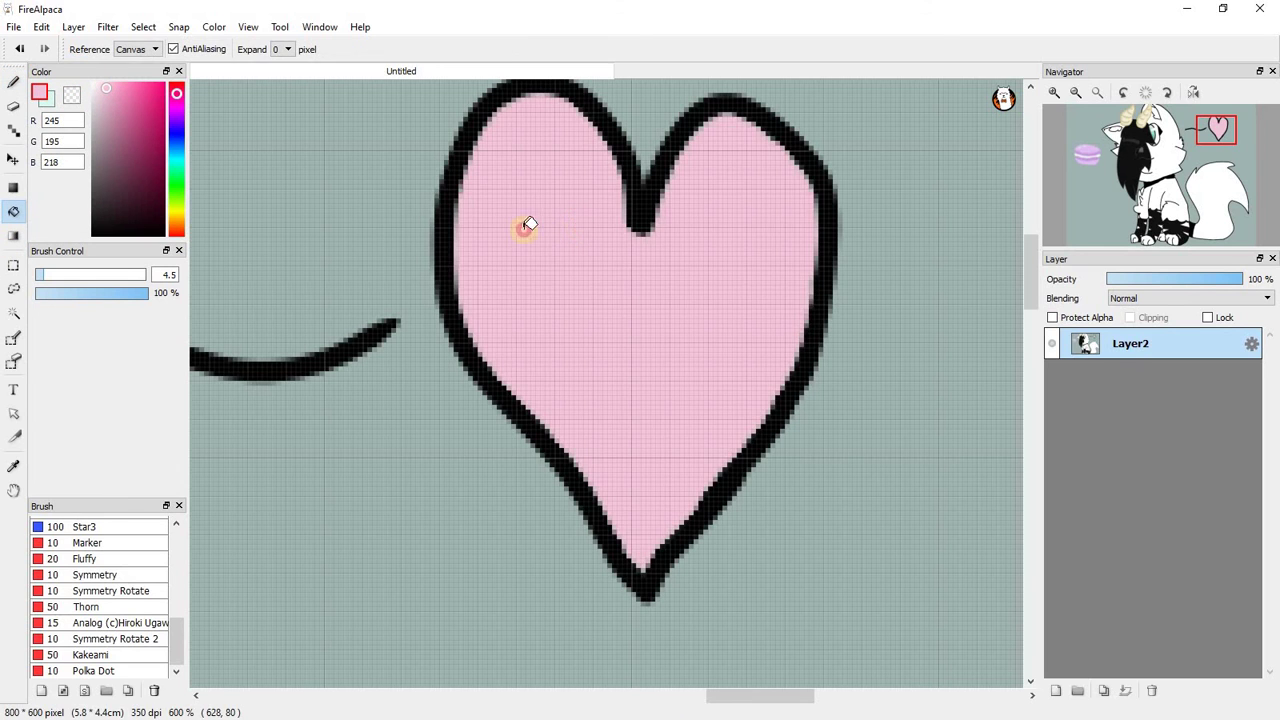
Add small highlights near the heart's upper edge with the Pen in near-white pink, RGB 255, 245, 249.
{"action": "left_click", "coordinate": [13, 82]}
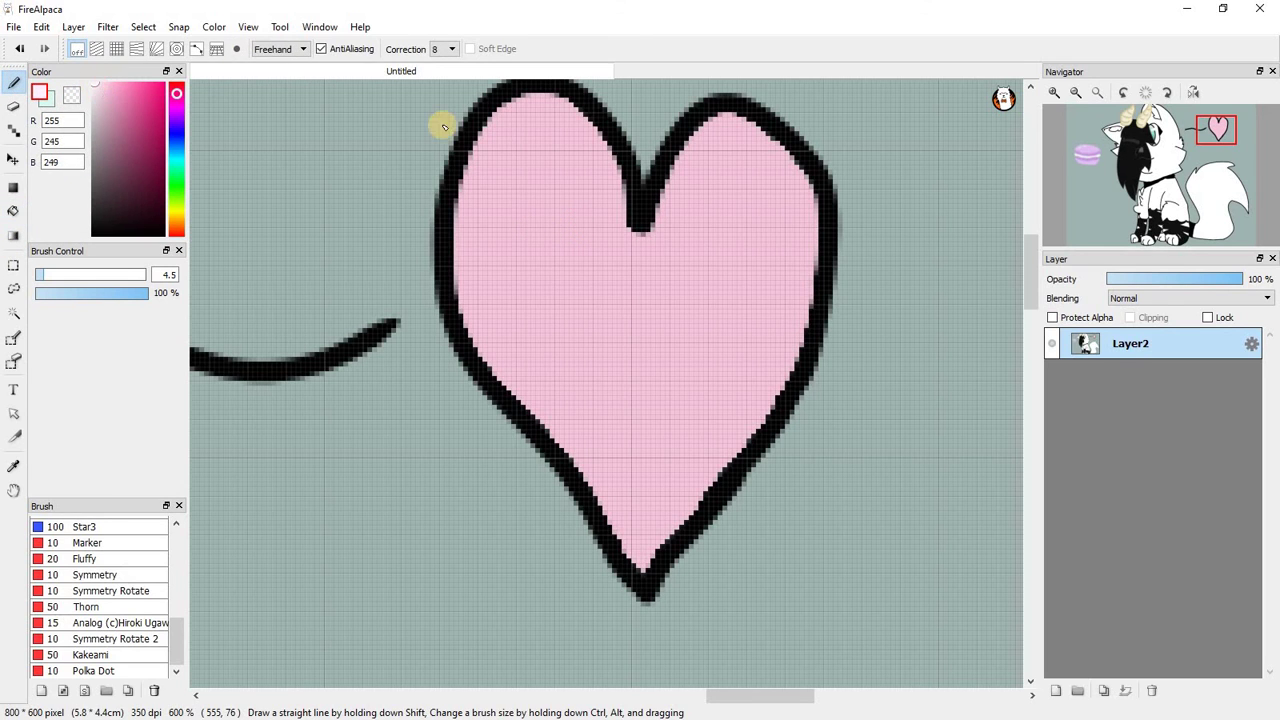
{"action": "scroll", "coordinate": [464, 131], "scroll_direction": "up", "scroll_amount": 2}
{"action": "left_click", "coordinate": [609, 172]}
{"action": "left_click", "coordinate": [504, 270]}
{"action": "scroll", "coordinate": [505, 272], "scroll_direction": "down", "scroll_amount": 7}
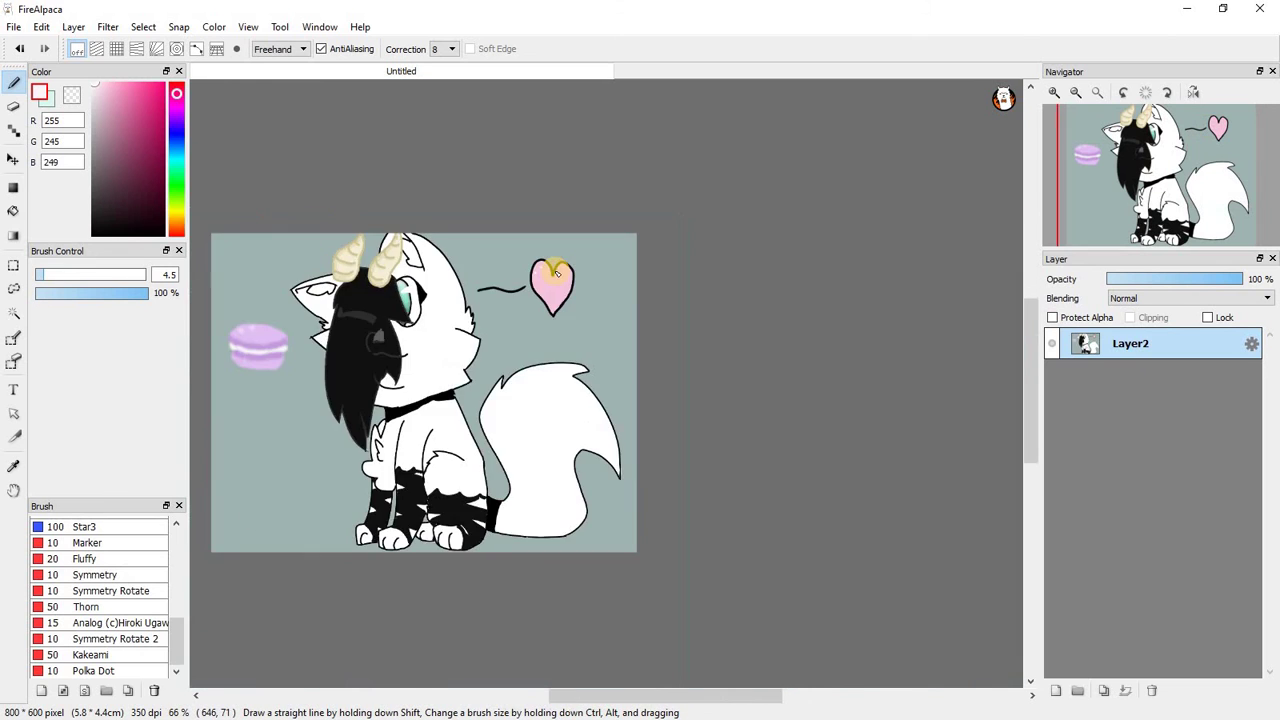
{"action": "scroll", "coordinate": [557, 271], "scroll_direction": "up", "scroll_amount": 6}
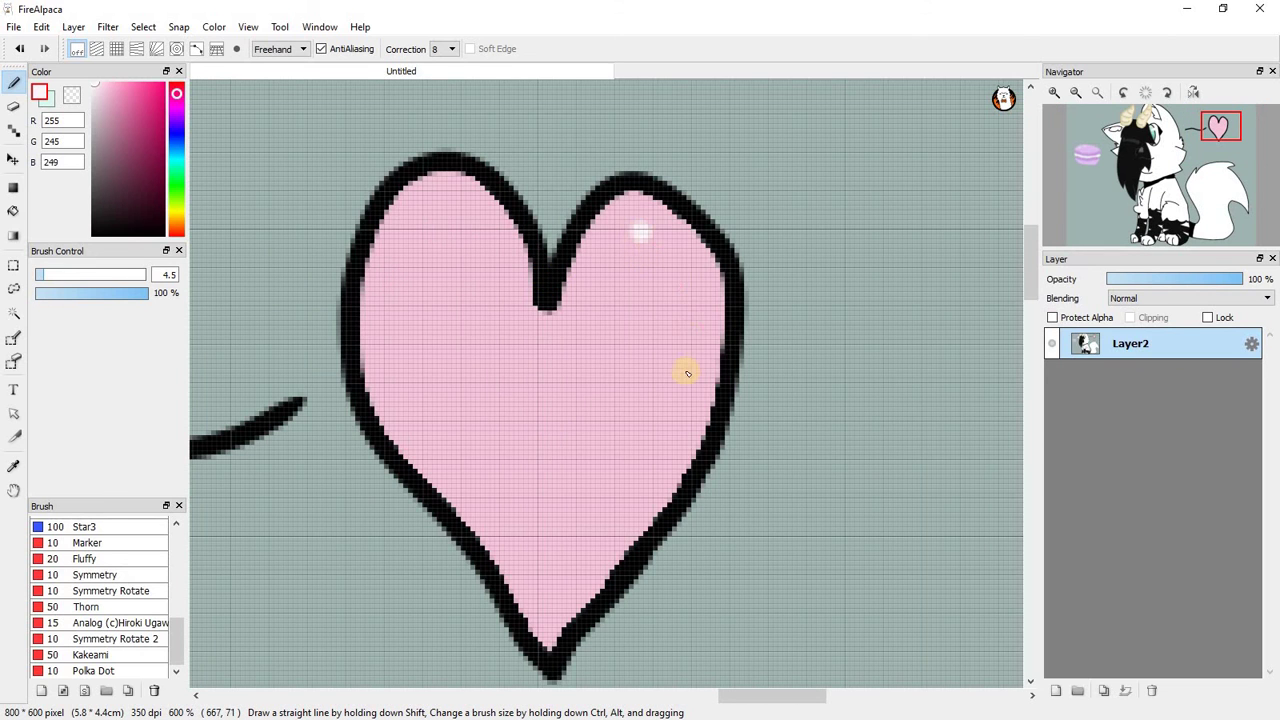
{"action": "scroll", "coordinate": [684, 261], "scroll_direction": "down", "scroll_amount": 6}
{"action": "scroll", "coordinate": [612, 330], "scroll_direction": "up", "scroll_amount": 9}
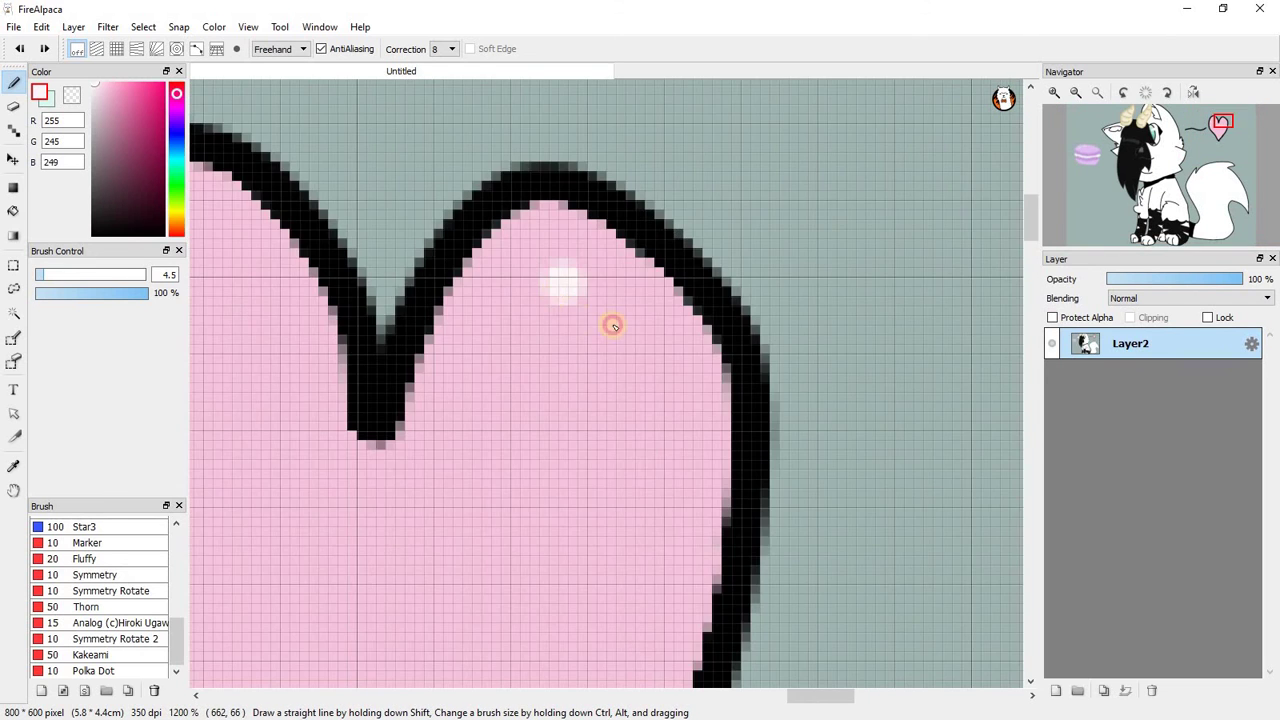
{"action": "mouse_move", "coordinate": [611, 323]}
{"action": "left_mouse_down"}
{"action": "mouse_move", "coordinate": [573, 290]}
{"action": "mouse_move", "coordinate": [614, 307]}
{"action": "left_mouse_up"}
{"action": "scroll", "coordinate": [645, 330], "scroll_direction": "down", "scroll_amount": 10}
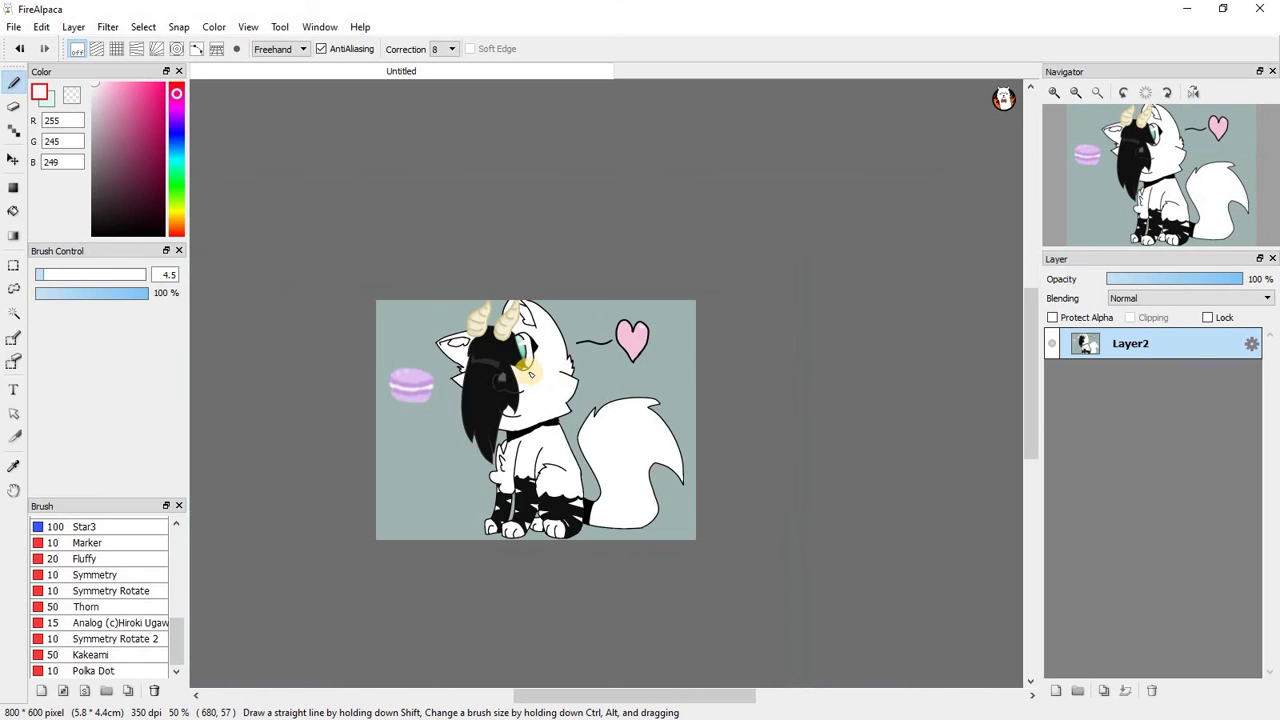
{"action": "scroll", "coordinate": [526, 373], "scroll_direction": "up", "scroll_amount": 1}
{"action": "scroll", "coordinate": [428, 378], "scroll_direction": "down", "scroll_amount": 2}
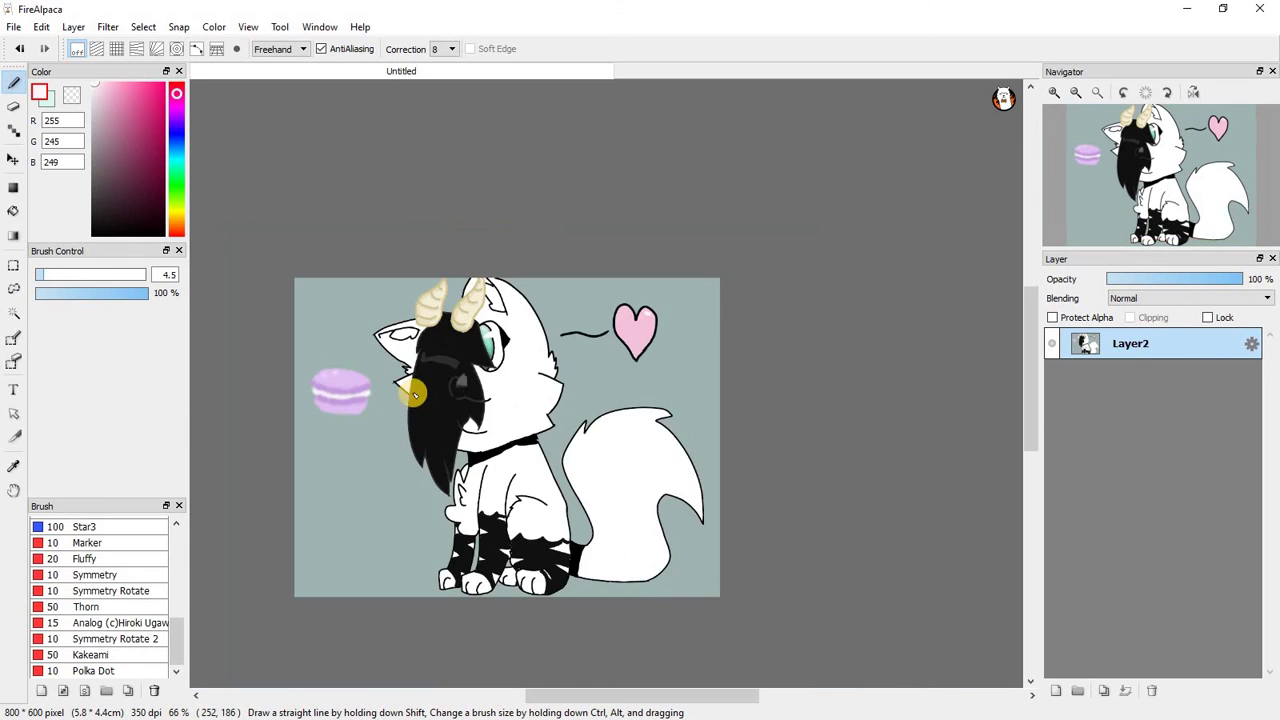
Try a near-white line above the macaron, undo it and switch the Pen to black, RGB 0, 0, 0.
{"action": "scroll", "coordinate": [300, 433], "scroll_direction": "up", "scroll_amount": 5}
{"action": "left_click_drag", "start_coordinate": [532, 430], "coordinate": [534, 430]}
{"action": "scroll", "coordinate": [497, 437], "scroll_direction": "down", "scroll_amount": 3}
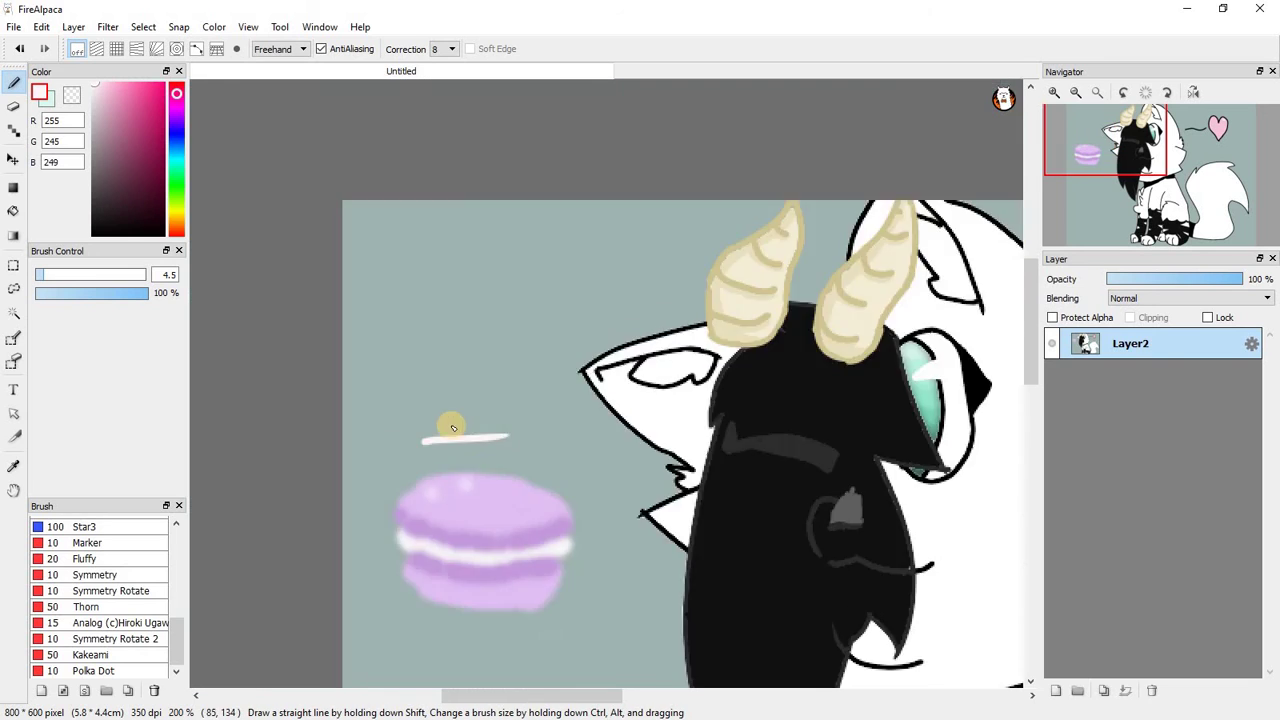
{"action": "scroll", "coordinate": [441, 423], "scroll_direction": "up", "scroll_amount": 3}
{"action": "left_click", "coordinate": [124, 155]}
{"action": "key", "text": "ctrl+z"}
{"action": "left_click_drag", "start_coordinate": [51, 339], "coordinate": [50, 340]}
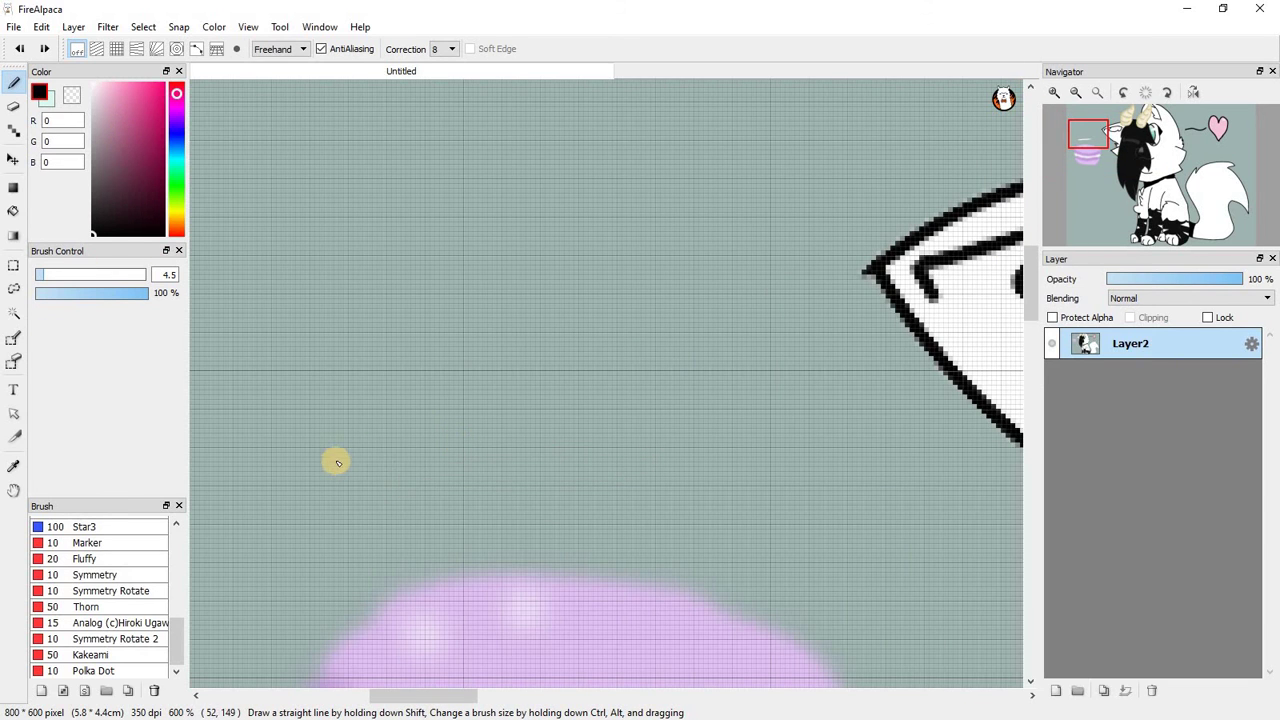
Draw a closed black outline of a tilted three-pointed crown on the background just above the macaron.
{"action": "left_click_drag", "start_coordinate": [305, 480], "coordinate": [627, 399]}
{"action": "mouse_move", "coordinate": [298, 471]}
{"action": "left_mouse_down"}
{"action": "mouse_move", "coordinate": [286, 327]}
{"action": "mouse_move", "coordinate": [289, 350]}
{"action": "mouse_move", "coordinate": [352, 374]}
{"action": "mouse_move", "coordinate": [380, 150]}
{"action": "left_mouse_up"}
{"action": "left_click", "coordinate": [505, 292], "text": "shift"}
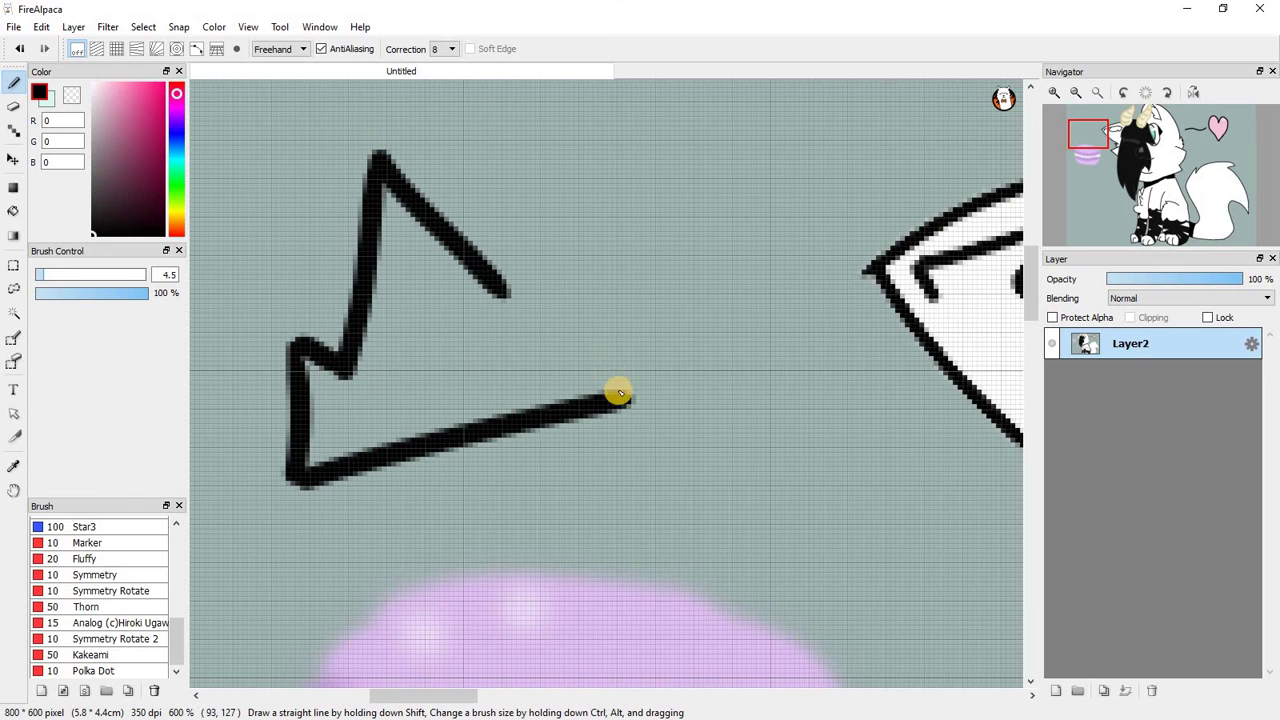
{"action": "mouse_move", "coordinate": [626, 399]}
{"action": "left_mouse_down"}
{"action": "mouse_move", "coordinate": [555, 266]}
{"action": "mouse_move", "coordinate": [535, 342]}
{"action": "left_mouse_up"}
{"action": "left_click_drag", "start_coordinate": [505, 292], "coordinate": [537, 339]}
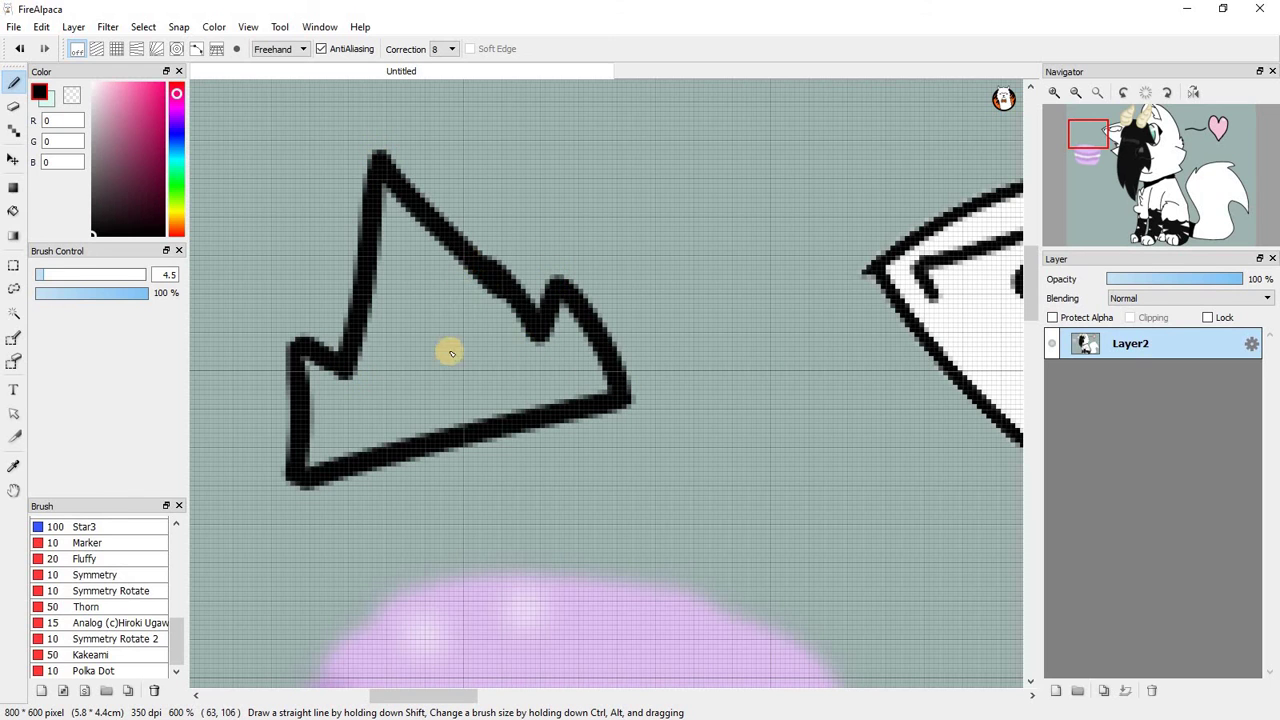
Decorate the crown with a black dot of brush size 12.1 in its centre and half dots of size 5.5 on both side edges.
{"action": "scroll", "coordinate": [430, 345], "scroll_direction": "up", "scroll_amount": 1}
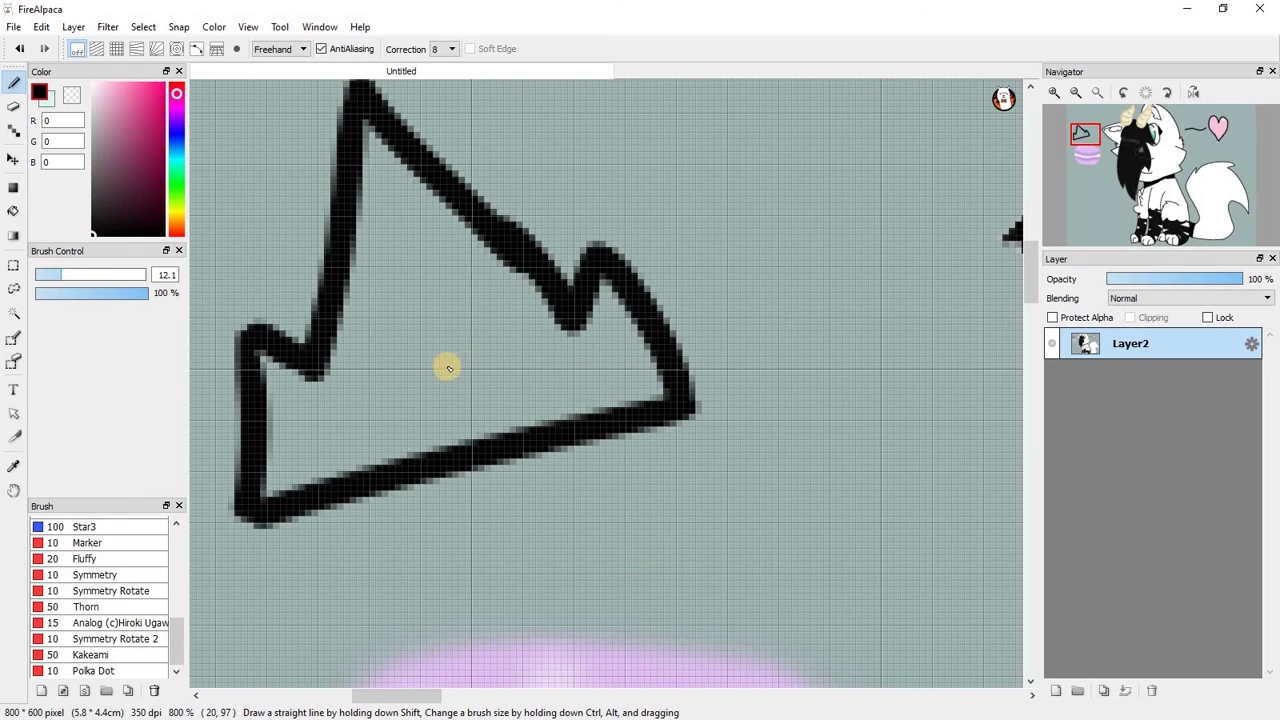
{"action": "left_click", "coordinate": [431, 350]}
{"action": "left_click", "coordinate": [40, 275]}
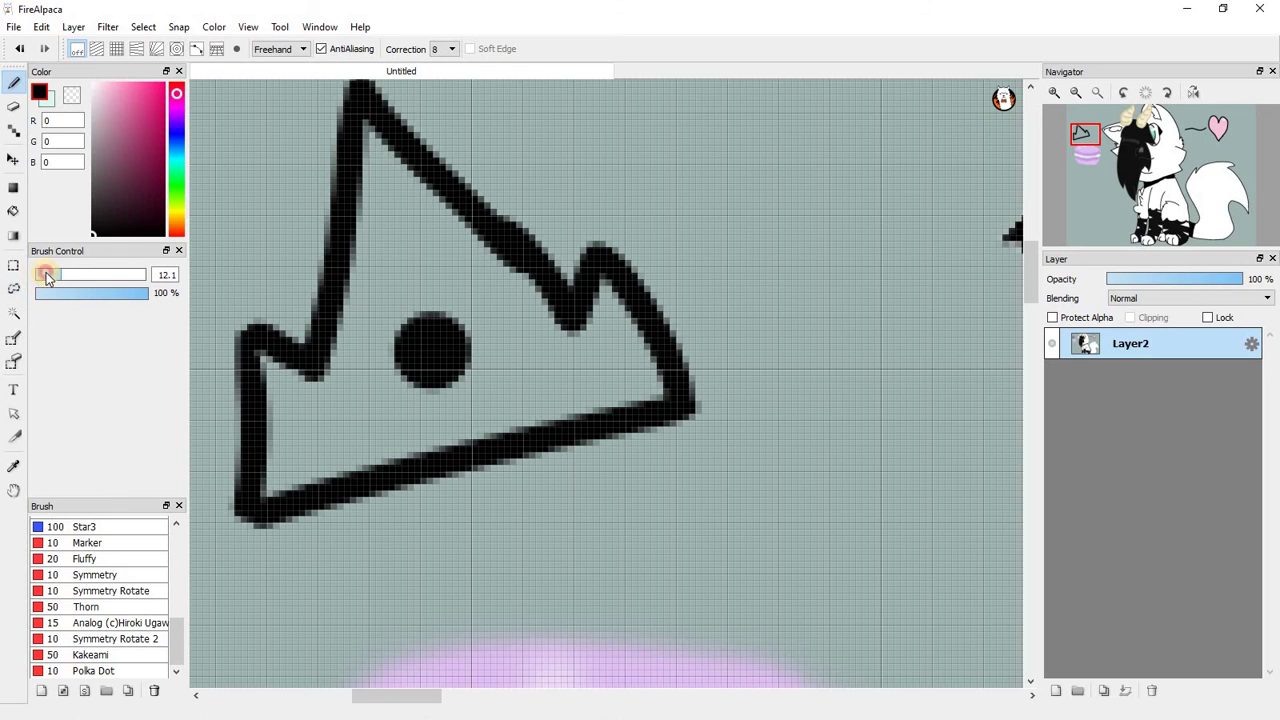
{"action": "left_click_drag", "start_coordinate": [269, 431], "coordinate": [298, 440]}
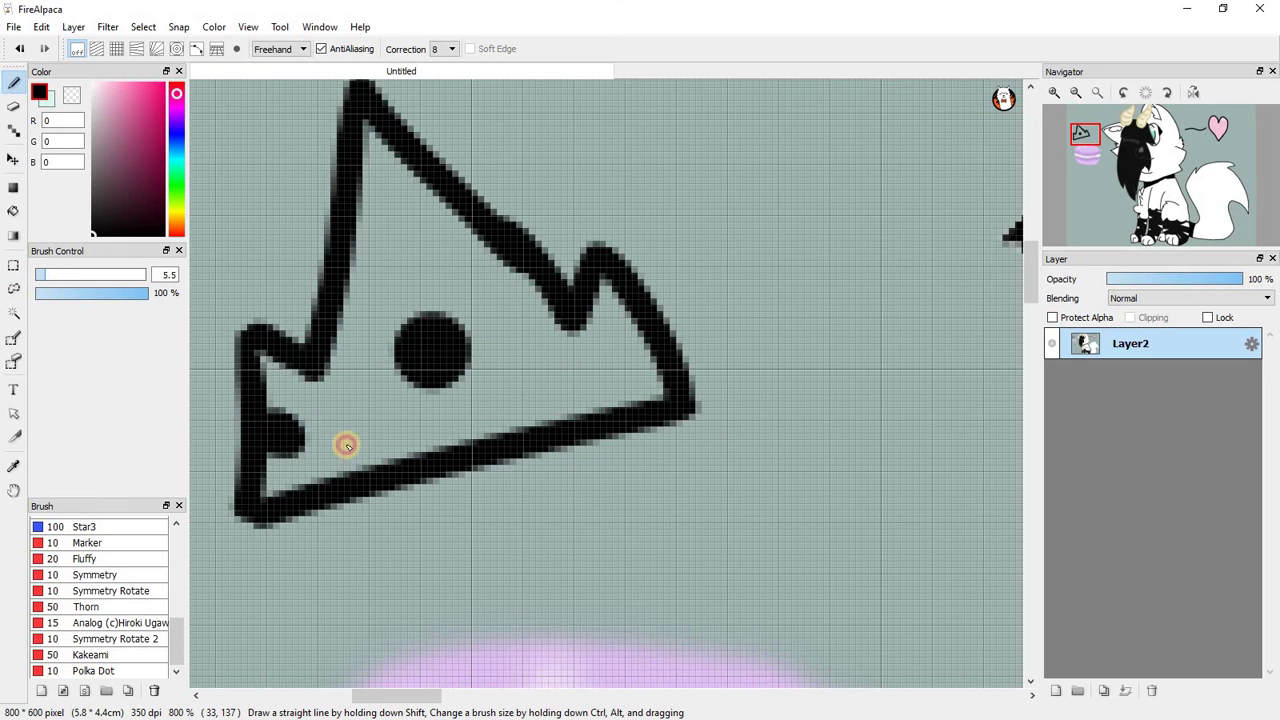
{"action": "left_click_drag", "start_coordinate": [651, 344], "coordinate": [630, 336]}
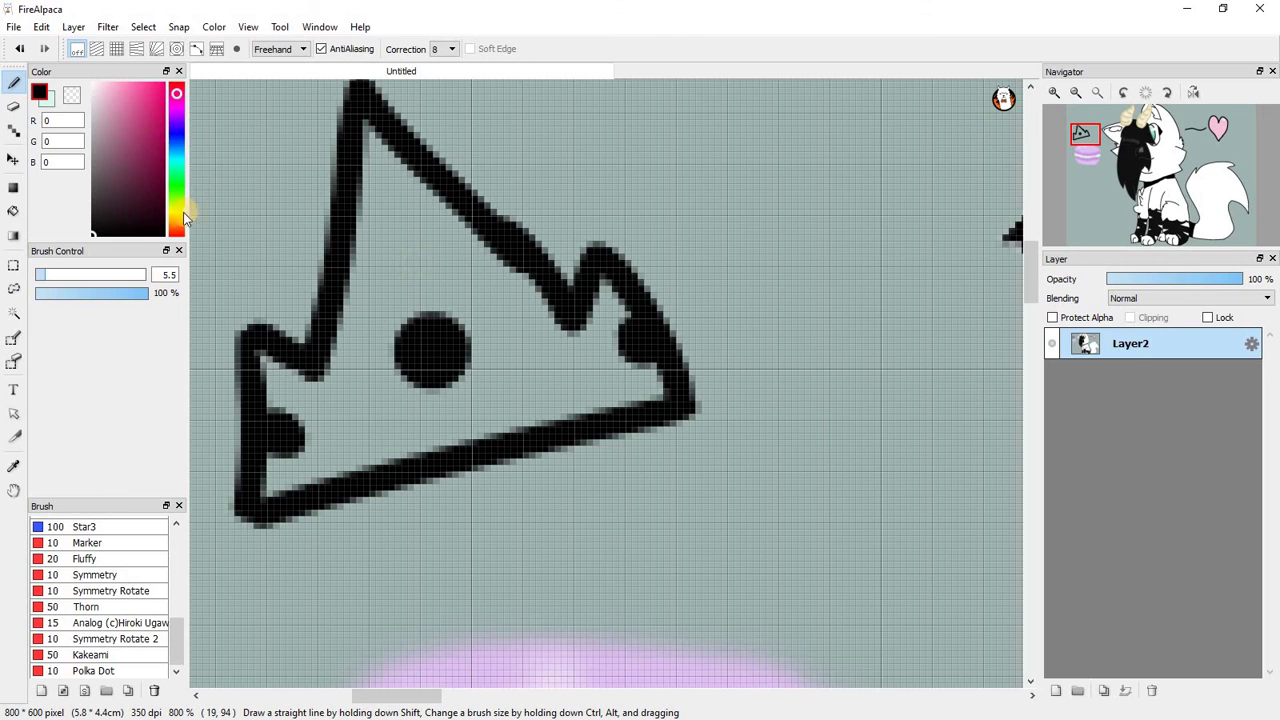
Fill the inside of the crown with pale gold, RGB 221, 204, 136, using the Bucket.
{"action": "left_click", "coordinate": [176, 220]}
{"action": "left_click_drag", "start_coordinate": [108, 70], "coordinate": [119, 102]}
{"action": "left_click", "coordinate": [13, 210]}
{"action": "left_click", "coordinate": [445, 265]}
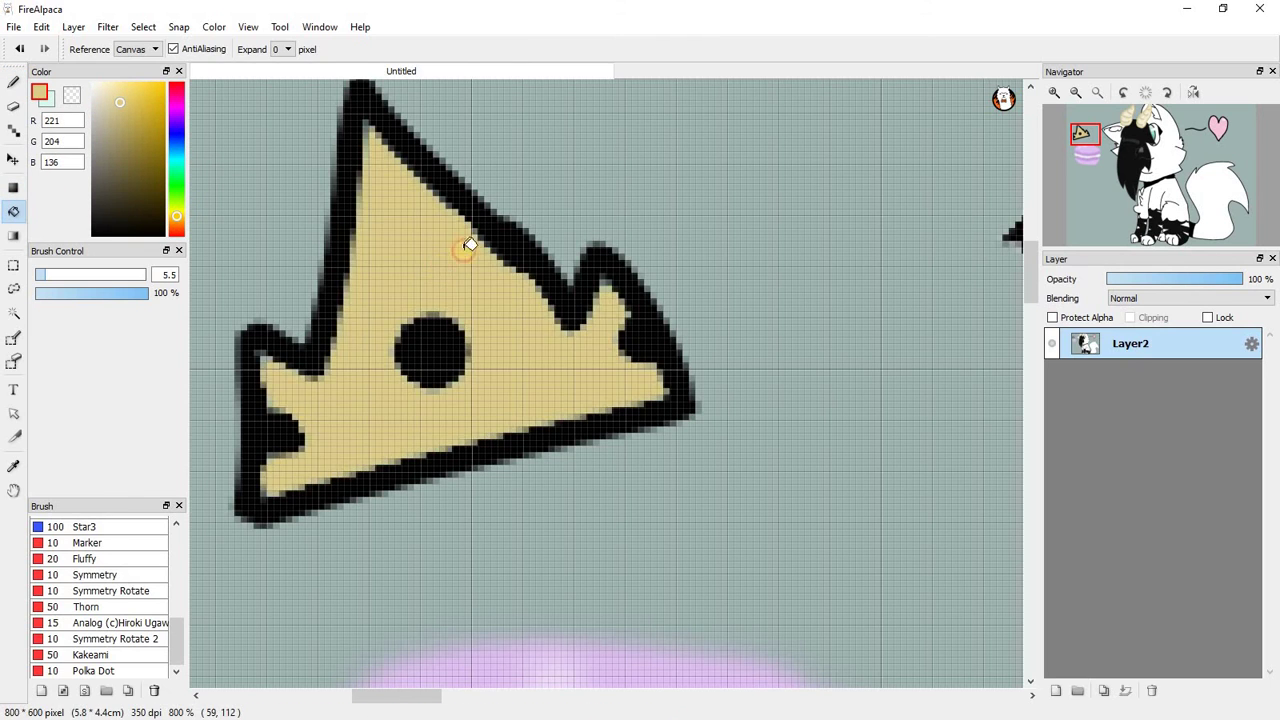
{"action": "scroll", "coordinate": [470, 240], "scroll_direction": "down", "scroll_amount": 9}
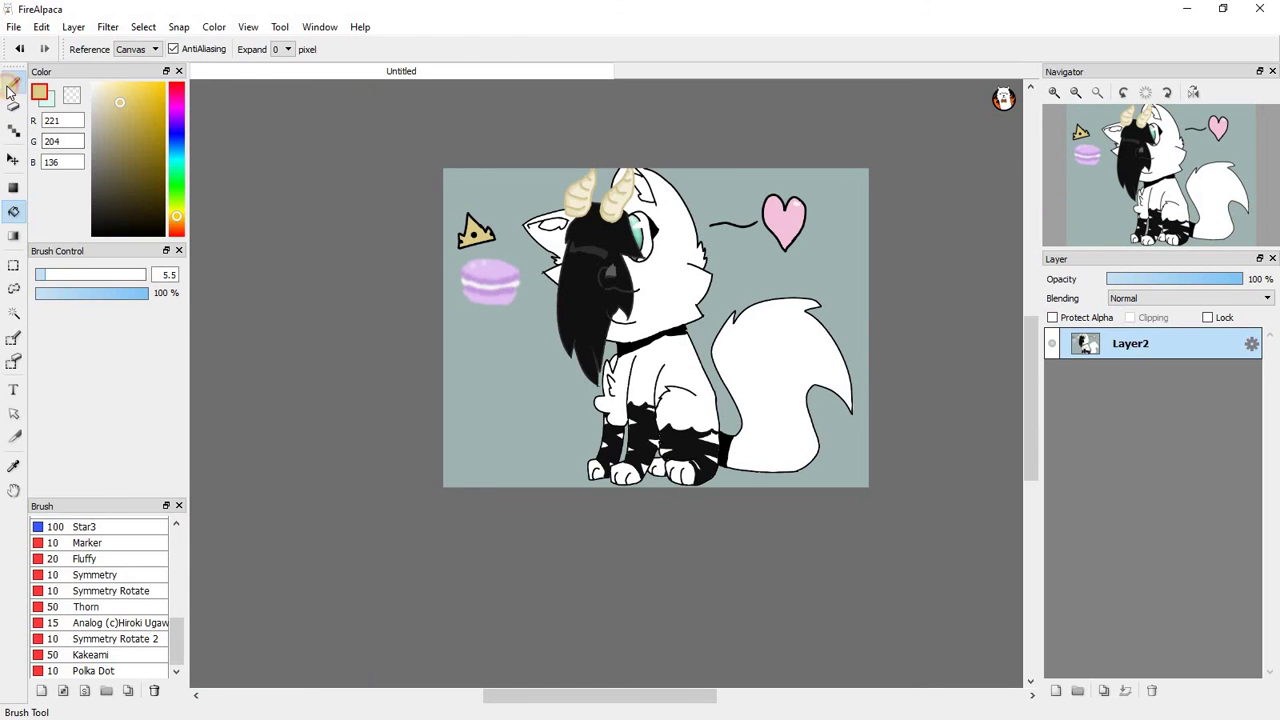
Handwrite "Fox" with the Pen in black, RGB 0, 0, 0, at size 5.5 in the lower-left corner of the canvas.
{"action": "left_click", "coordinate": [13, 82]}
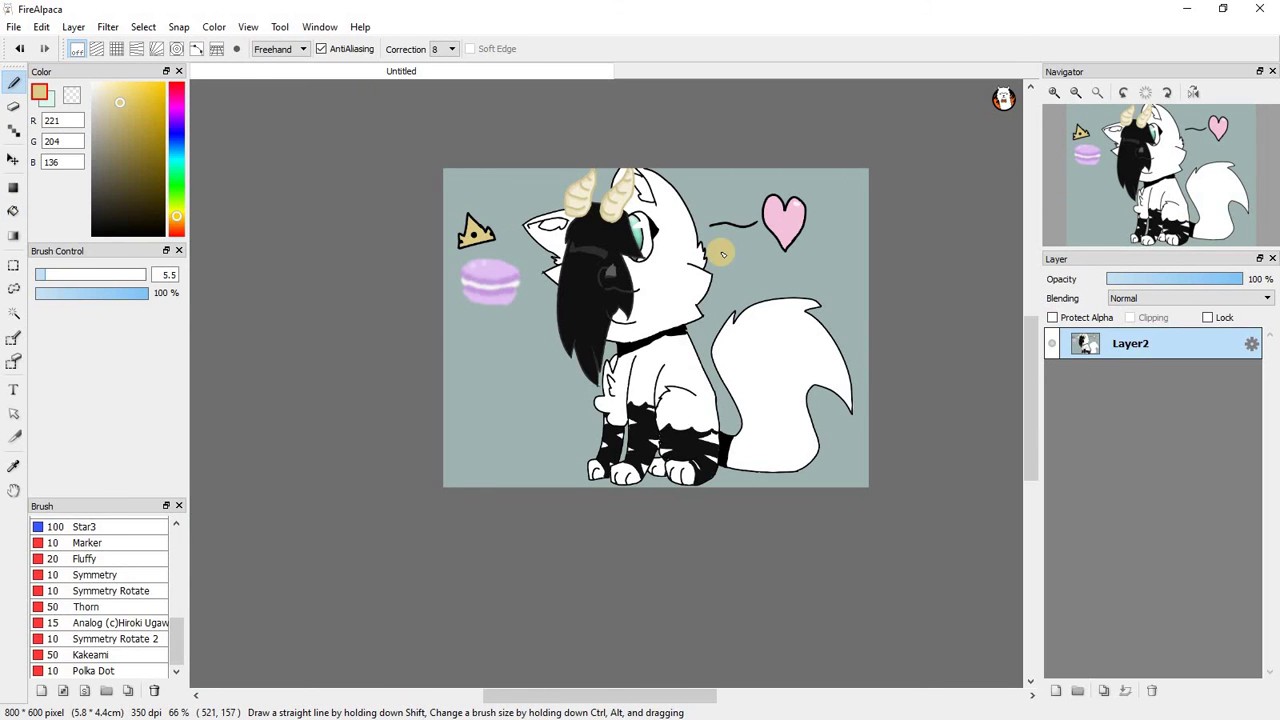
{"action": "scroll", "coordinate": [718, 248], "scroll_direction": "down", "scroll_amount": 1}
{"action": "scroll", "coordinate": [730, 245], "scroll_direction": "up", "scroll_amount": 2}
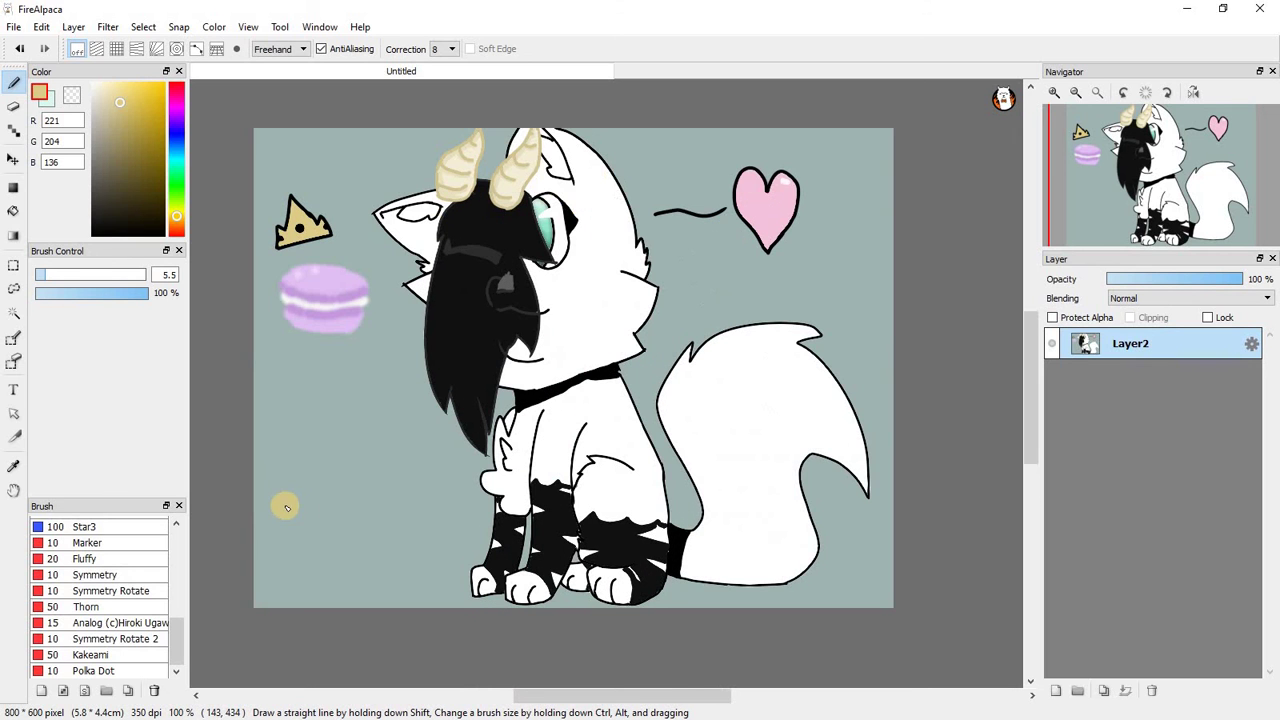
{"action": "scroll", "coordinate": [251, 494], "scroll_direction": "down", "scroll_amount": 2}
{"action": "scroll", "coordinate": [289, 529], "scroll_direction": "up", "scroll_amount": 4}
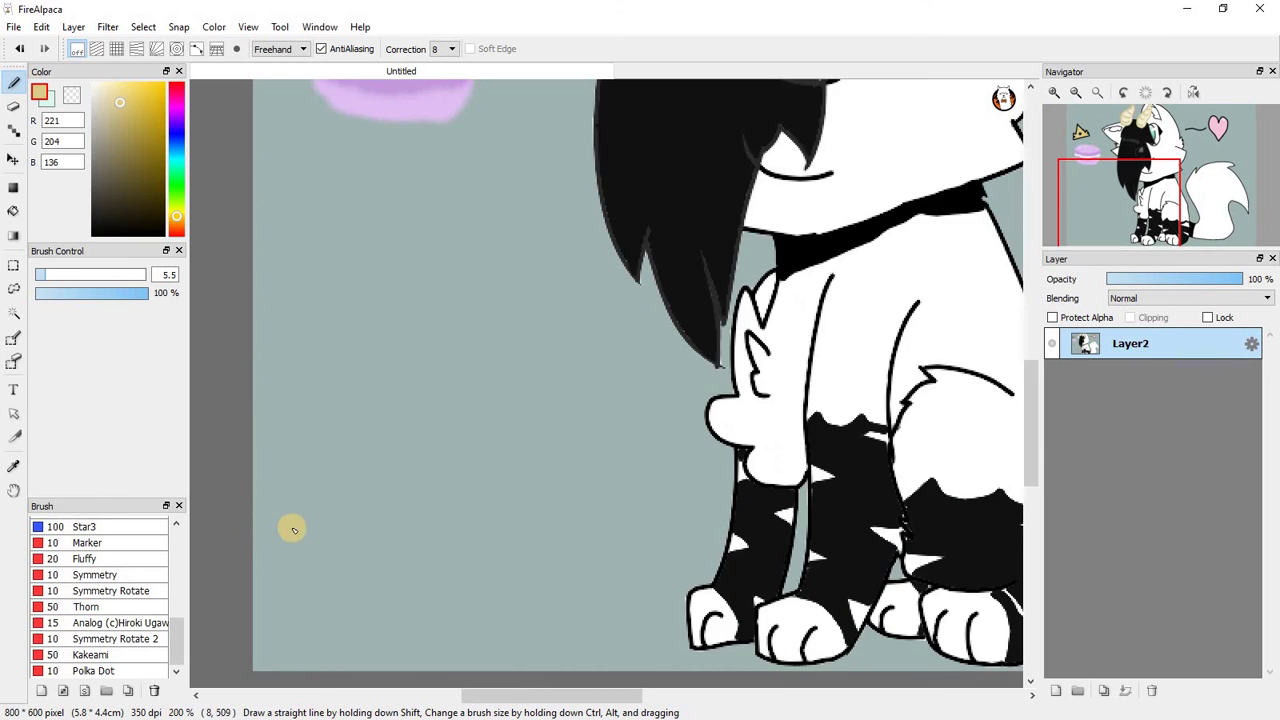
{"action": "scroll", "coordinate": [303, 630], "scroll_direction": "down", "scroll_amount": 1}
{"action": "scroll", "coordinate": [303, 630], "scroll_direction": "up", "scroll_amount": 3}
{"action": "left_click", "coordinate": [137, 237]}
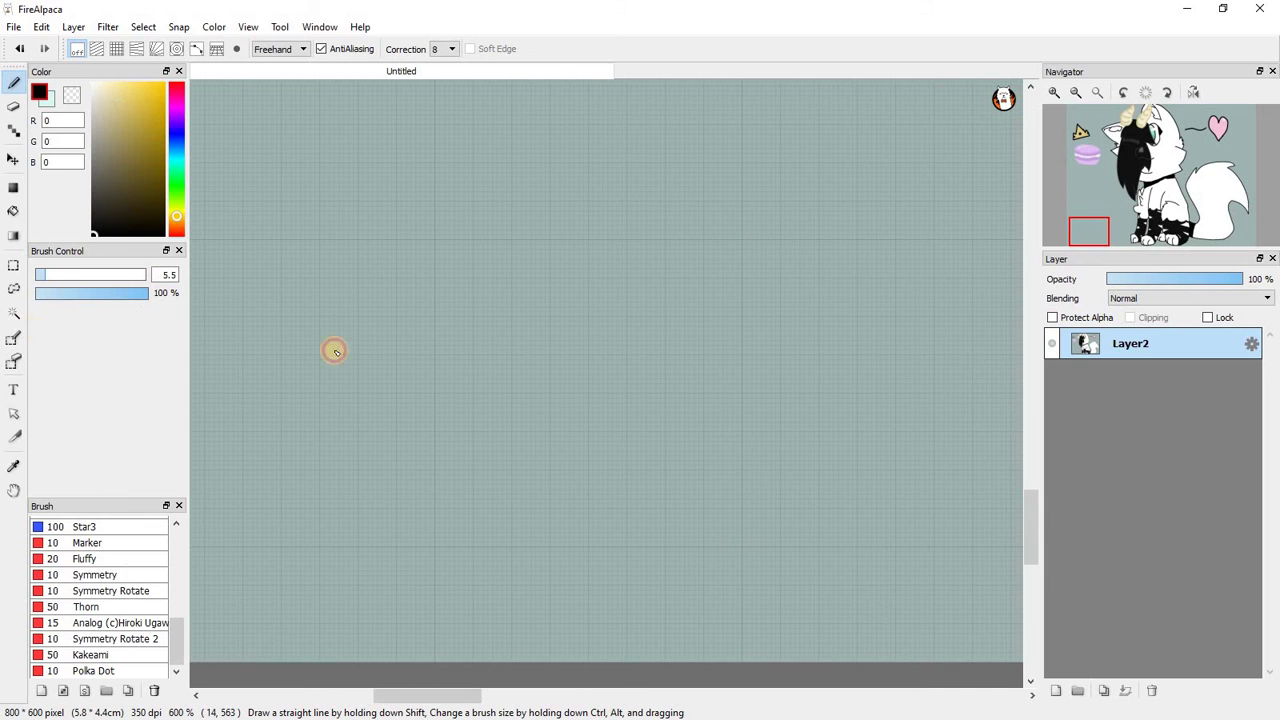
{"action": "scroll", "coordinate": [407, 399], "scroll_direction": "down", "scroll_amount": 2}
{"action": "scroll", "coordinate": [407, 399], "scroll_direction": "up", "scroll_amount": 5}
{"action": "left_click_drag", "start_coordinate": [270, 345], "coordinate": [285, 568]}
{"action": "left_click_drag", "start_coordinate": [436, 332], "coordinate": [440, 332]}
{"action": "mouse_move", "coordinate": [293, 413]}
{"action": "left_mouse_down"}
{"action": "mouse_move", "coordinate": [409, 443]}
{"action": "mouse_move", "coordinate": [465, 517]}
{"action": "mouse_move", "coordinate": [489, 425]}
{"action": "left_mouse_up"}
{"action": "left_click_drag", "start_coordinate": [700, 409], "coordinate": [818, 545]}
{"action": "left_click_drag", "start_coordinate": [827, 400], "coordinate": [660, 555]}
{"action": "scroll", "coordinate": [431, 303], "scroll_direction": "down", "scroll_amount": 6}
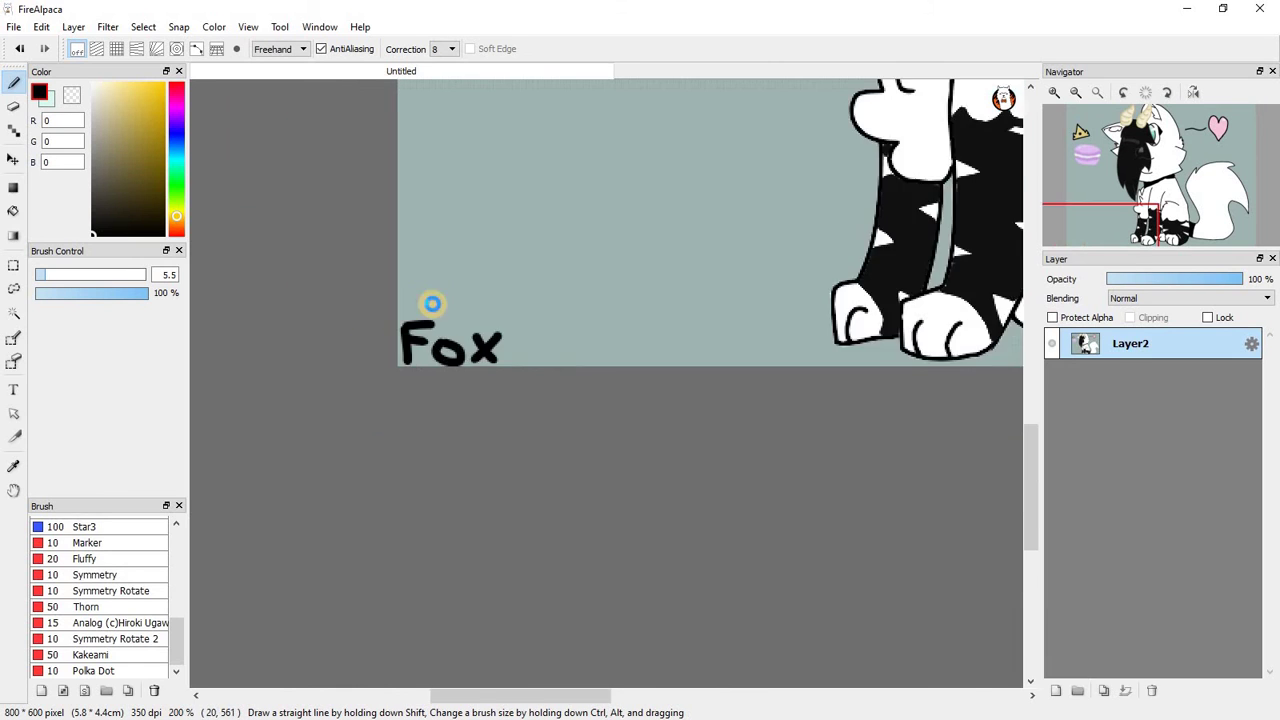
{"action": "scroll", "coordinate": [530, 278], "scroll_direction": "down", "scroll_amount": 3}
{"action": "scroll", "coordinate": [517, 286], "scroll_direction": "up", "scroll_amount": 6}
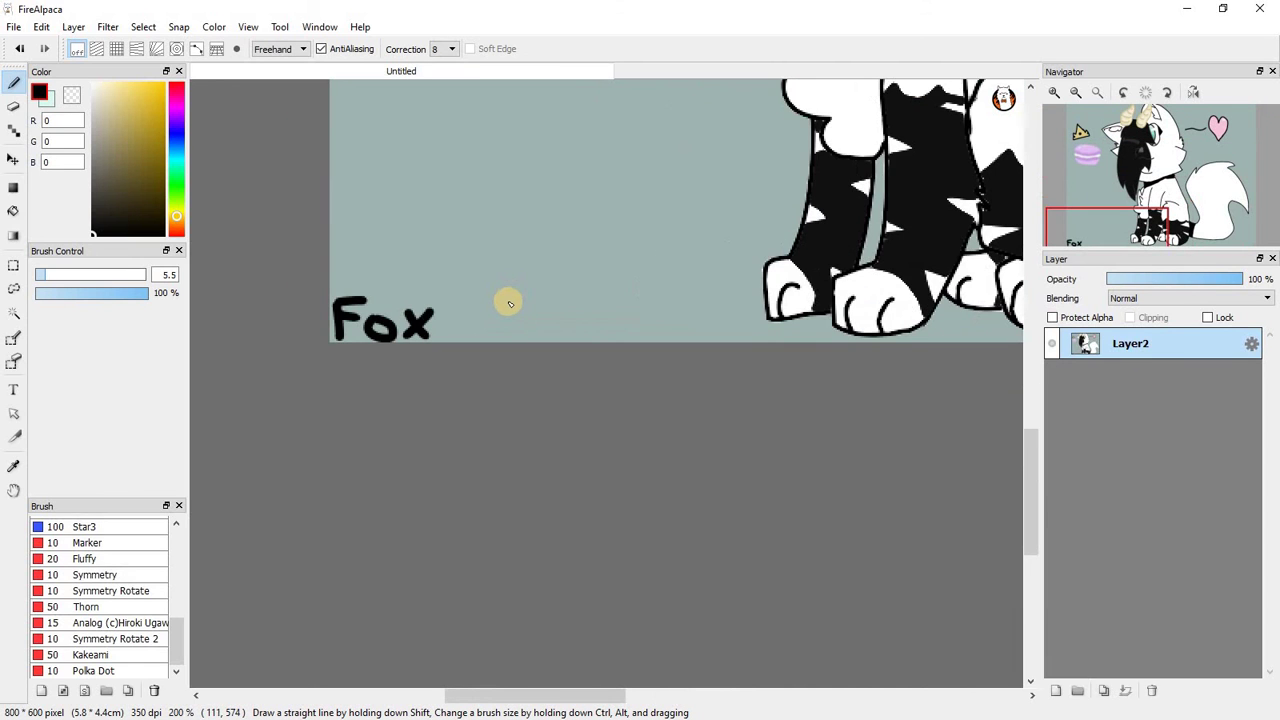